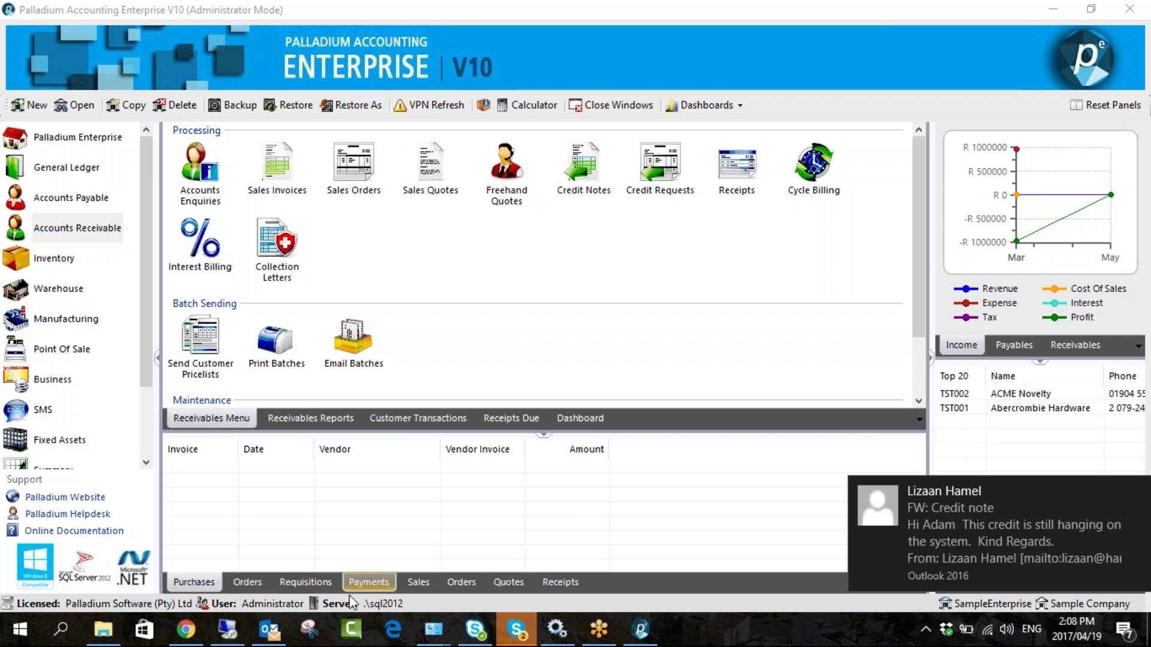
# - In a new Chrome tab, load the palladiumsoftware YouTube channel from the youtube.com suggestion
pyautogui.click(186, 630)
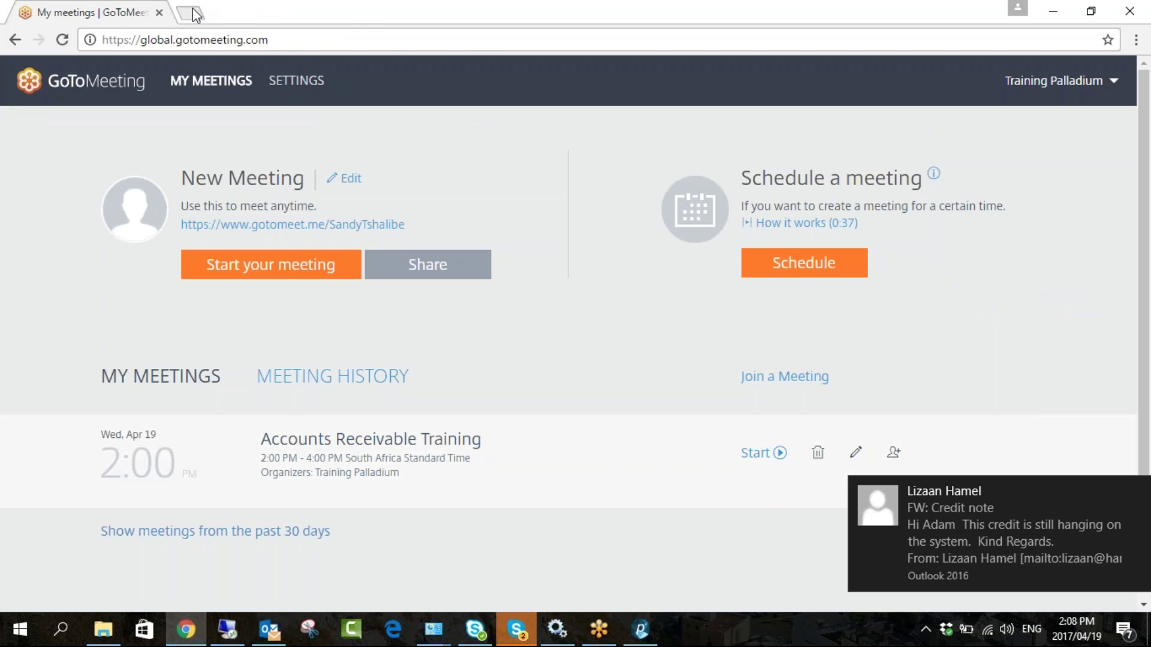
pyautogui.click(193, 10)
pyautogui.write('youtbu')
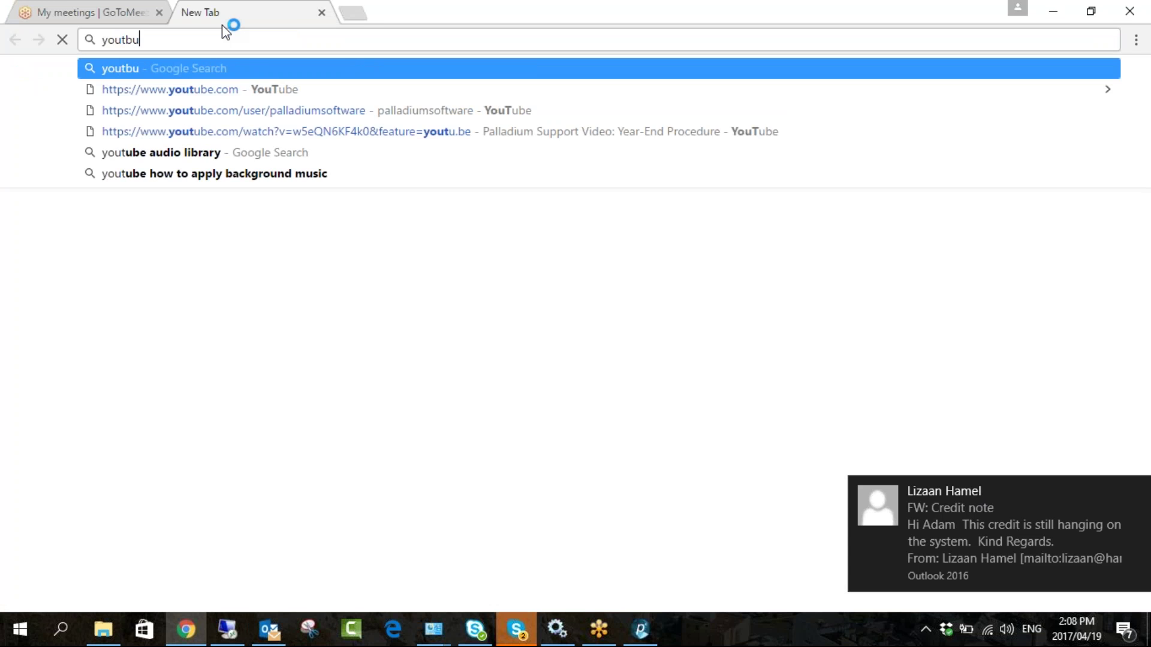
pyautogui.press('BackSpace')
pyautogui.press('BackSpace')
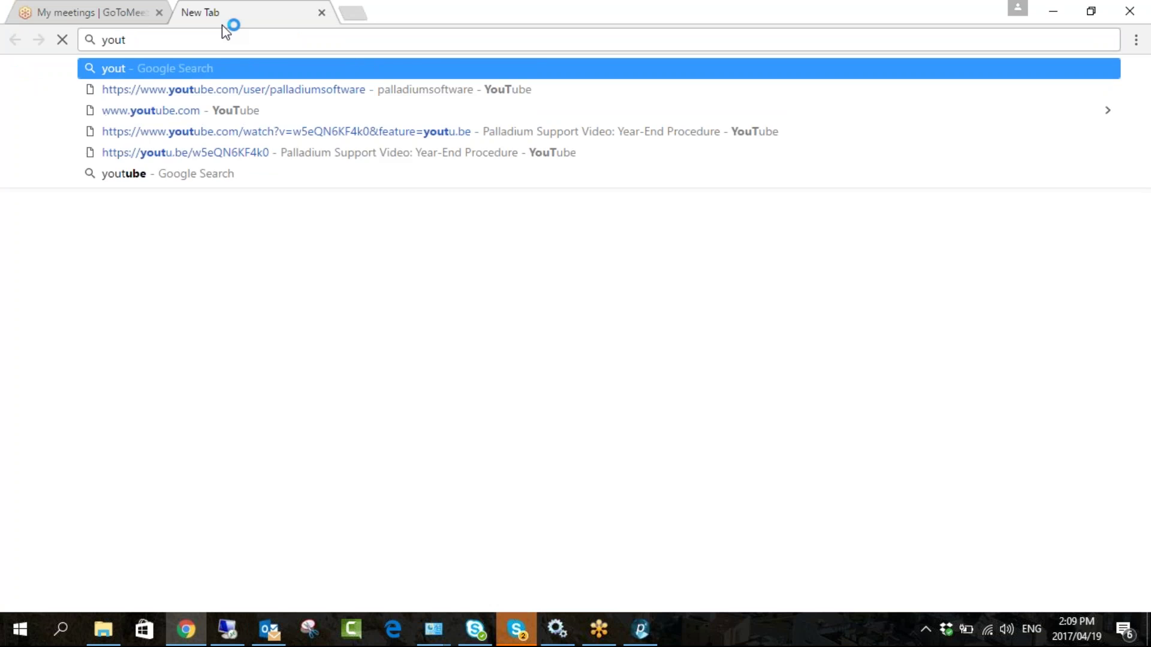
pyautogui.write('ube.com/user/palladiumsoftware')
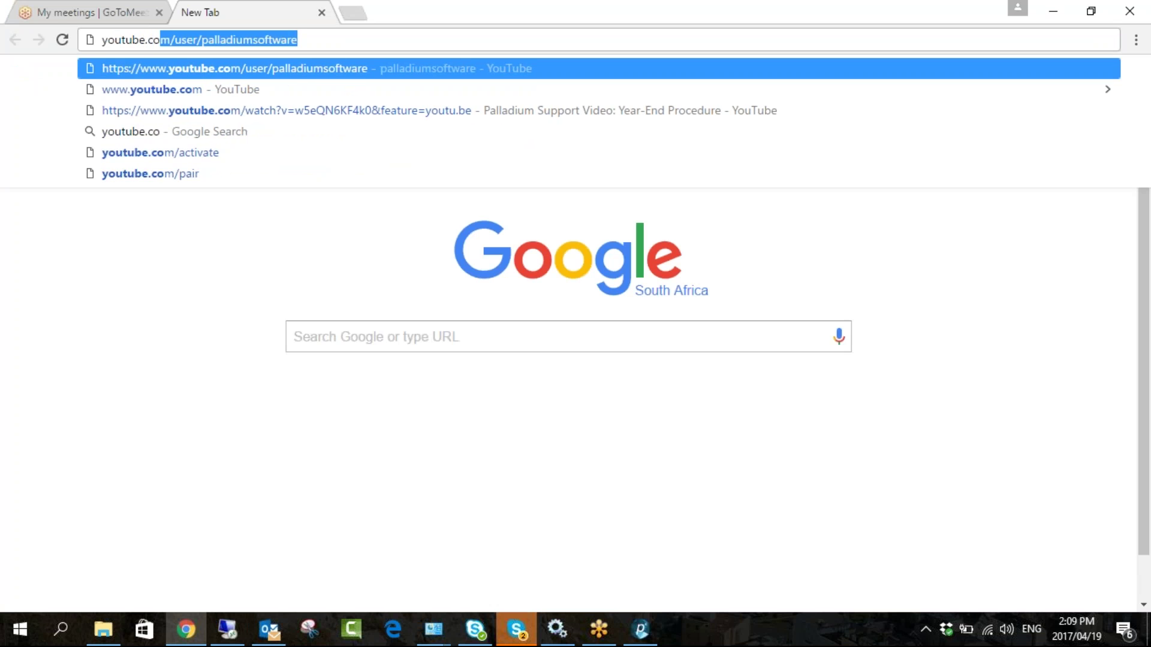
pyautogui.press('Return')
# - Copy the channel page's address from the address bar
pyautogui.moveTo(366, 39); pyautogui.dragTo(102, 40)
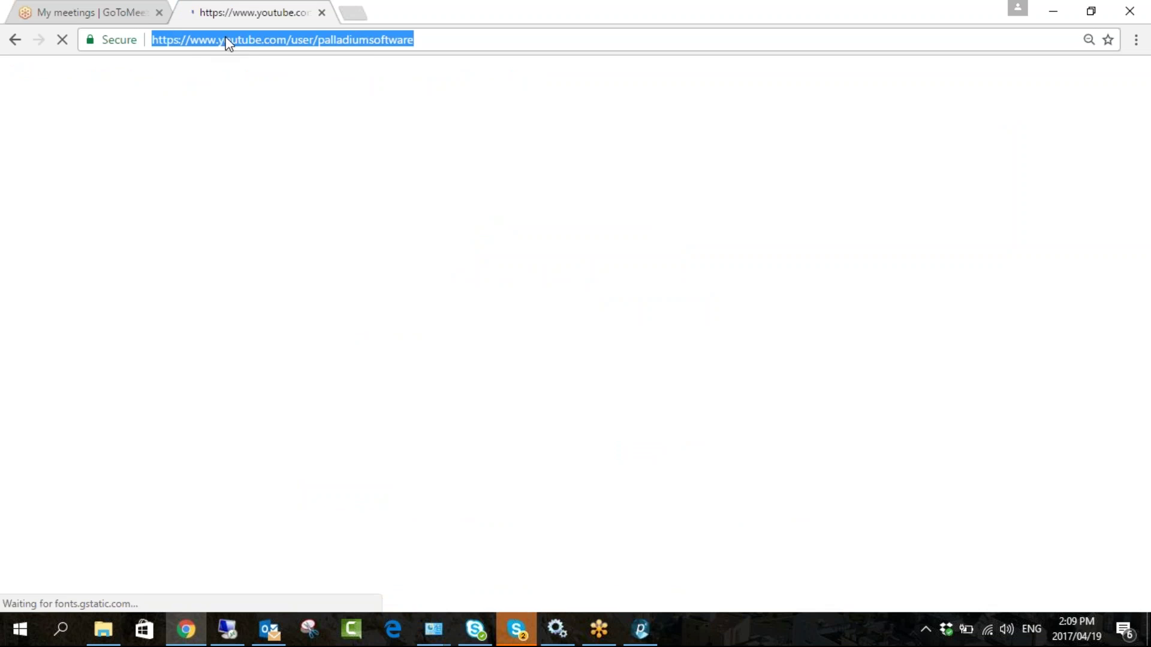
pyautogui.rightClick(226, 39)
pyautogui.click(257, 97)
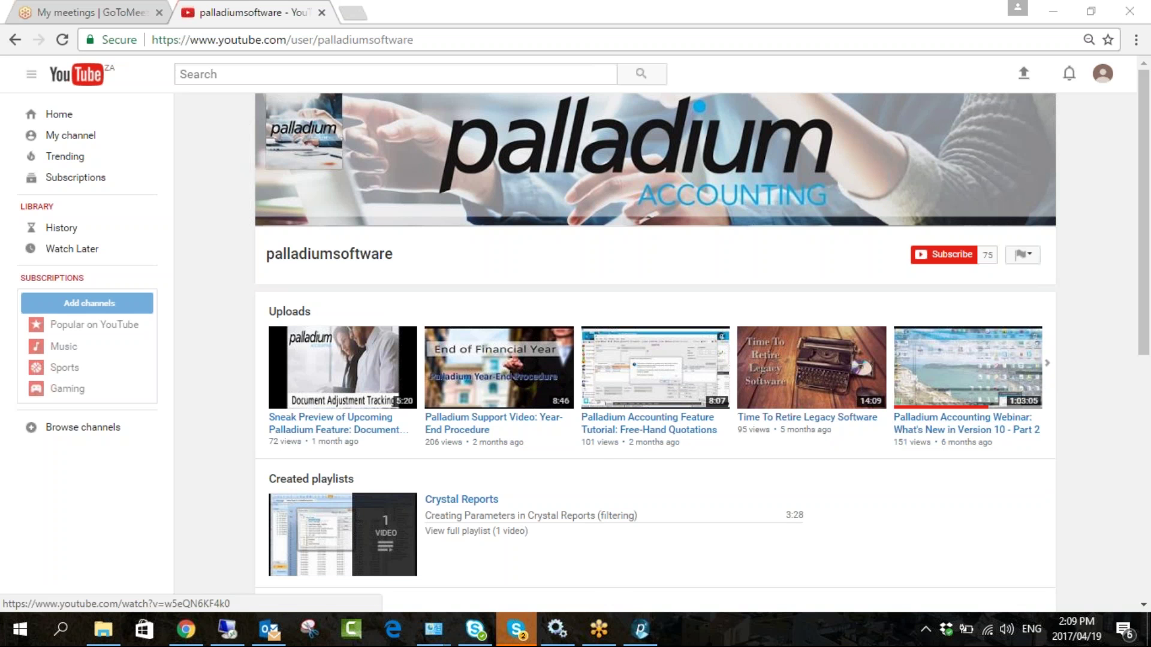
# - Back in Palladium, move from General Ledger and Accounts Receivable to the Control Panel settings
pyautogui.click(634, 633)
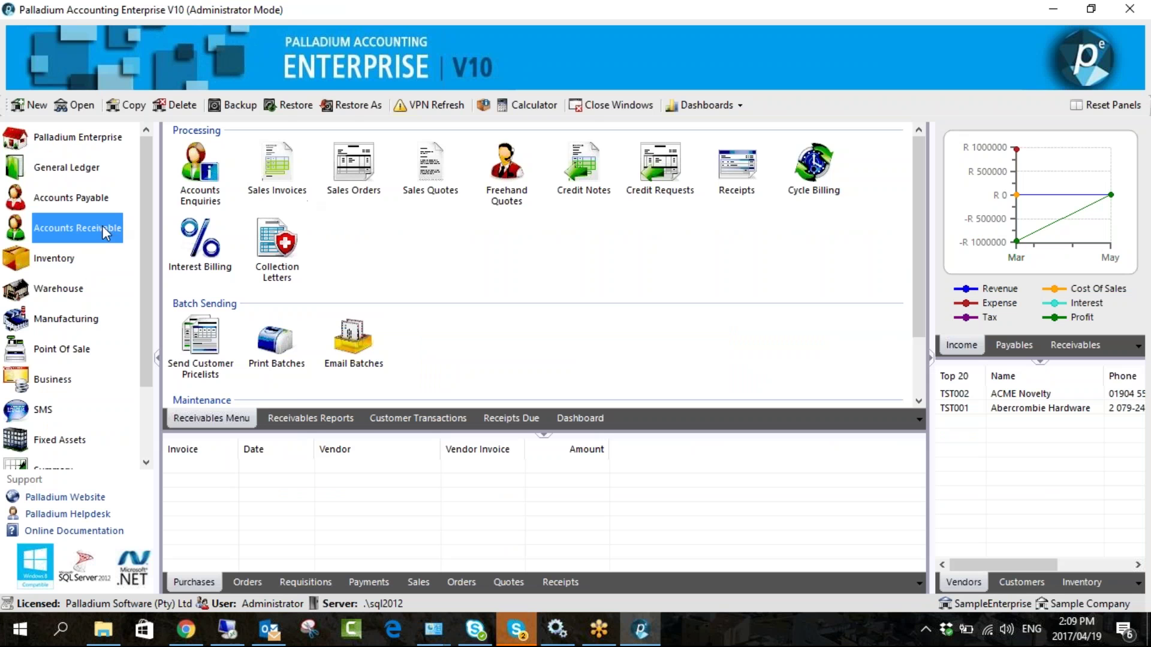
pyautogui.click(82, 173)
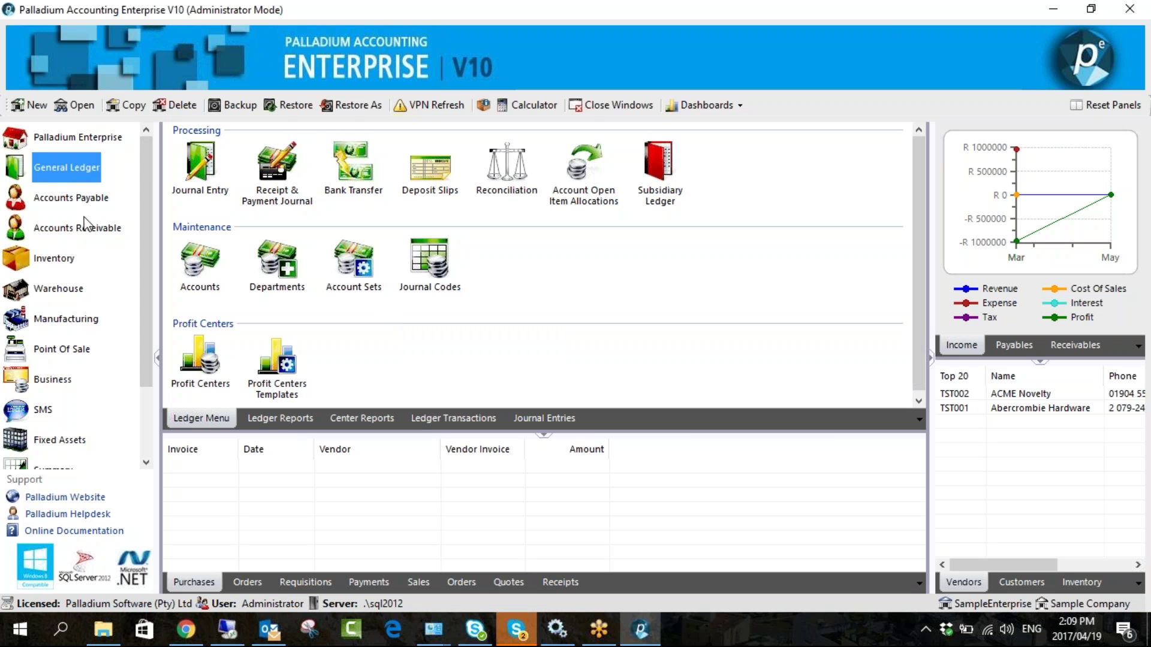
pyautogui.click(78, 232)
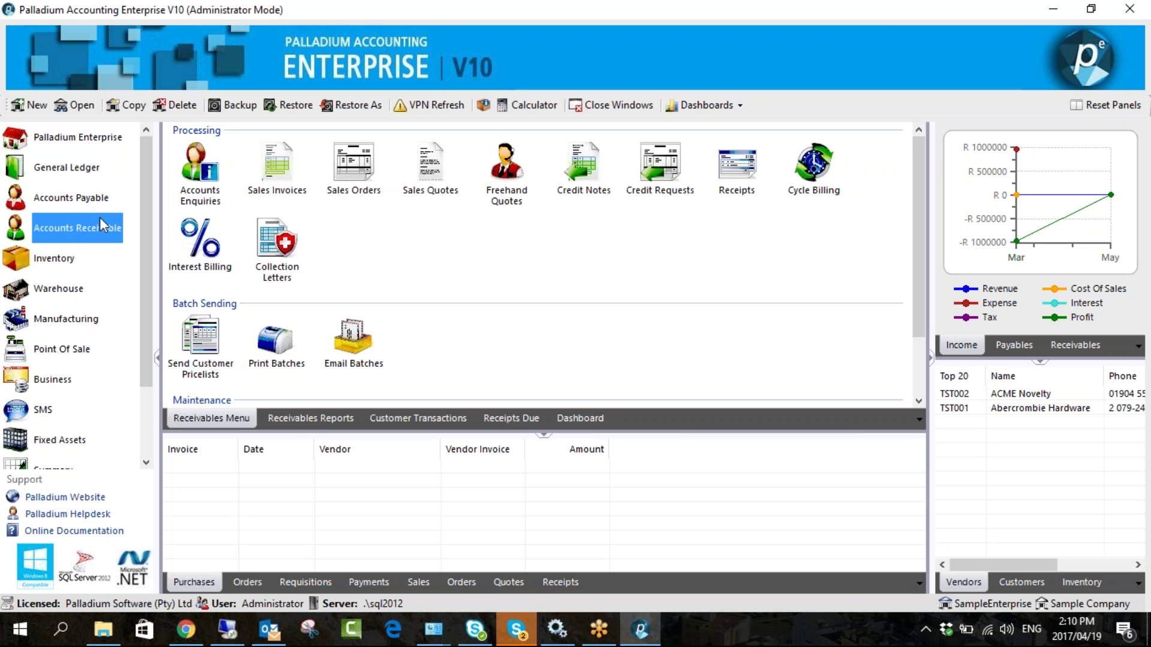
pyautogui.moveTo(142, 301); pyautogui.dragTo(142, 376)
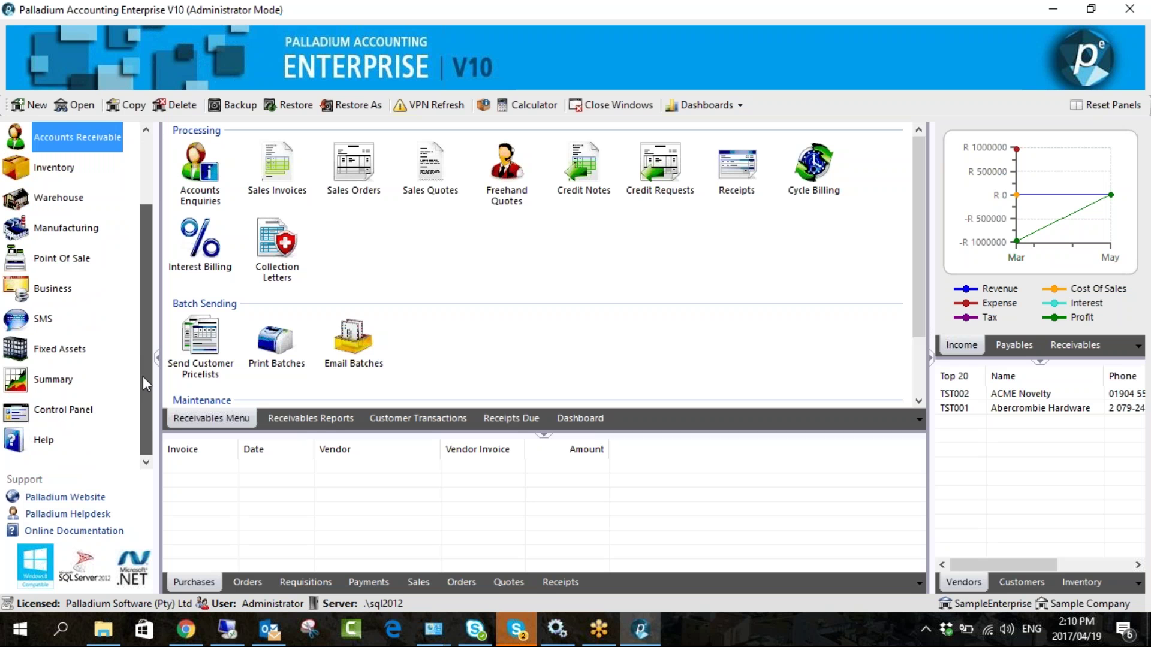
pyautogui.click(80, 411)
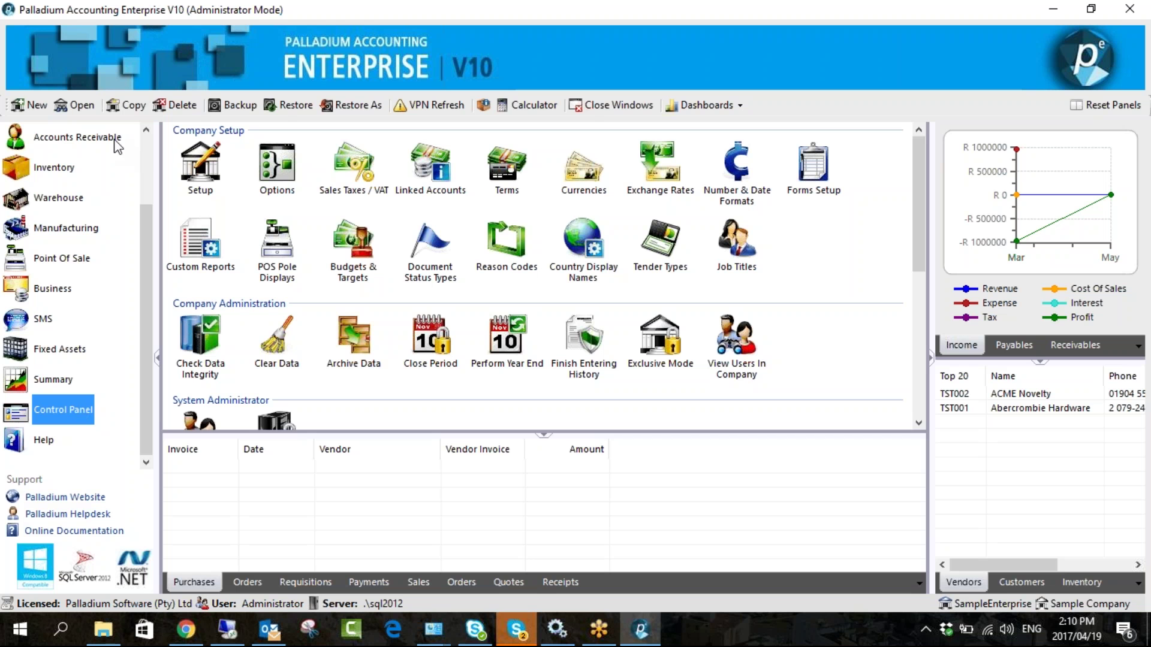
# - Return from Control Panel to Accounts Receivable and enlarge the menu panel to show all options
pyautogui.click(279, 173)
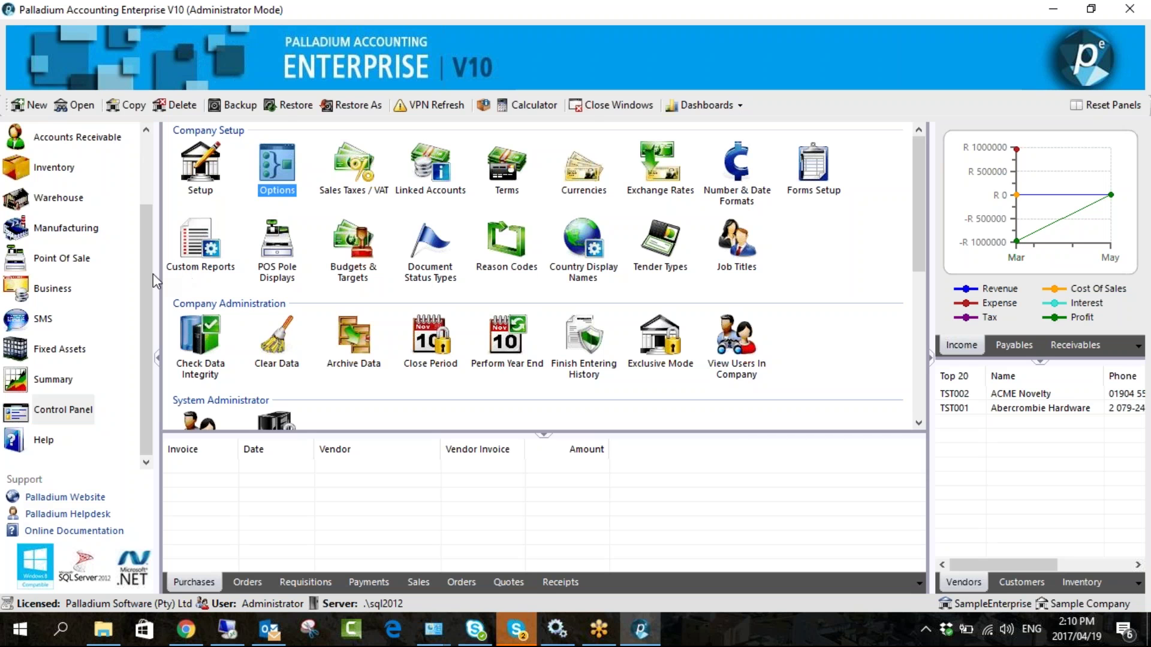
pyautogui.scroll(3, 117, 225)
pyautogui.click(109, 230)
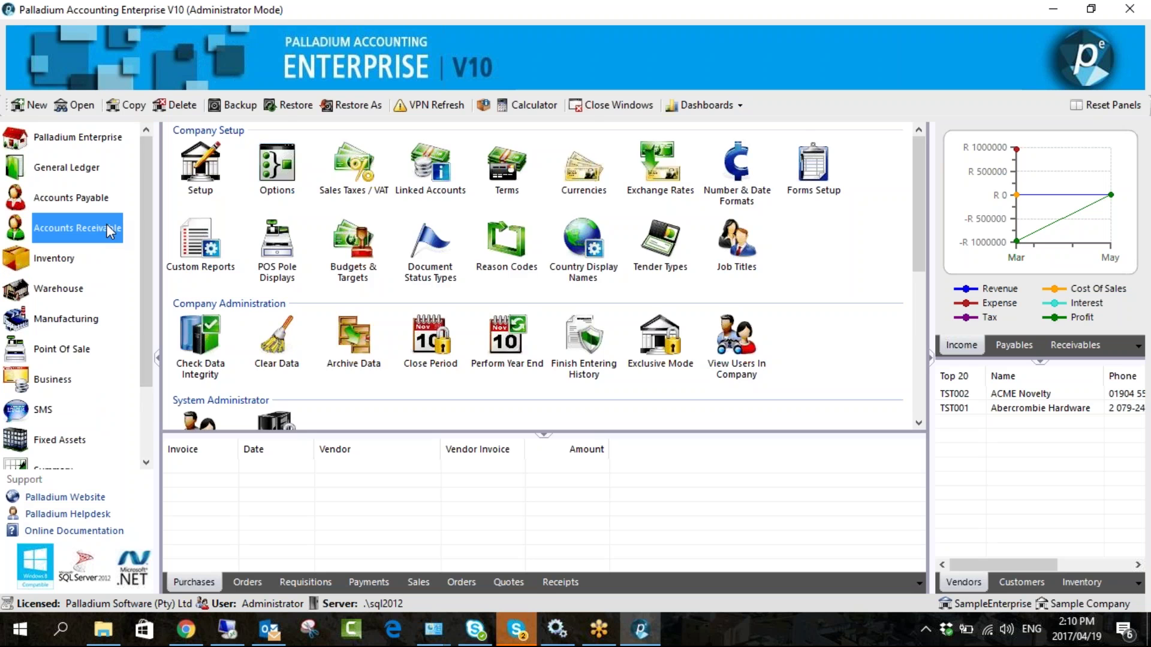
pyautogui.scroll(-3, 287, 299)
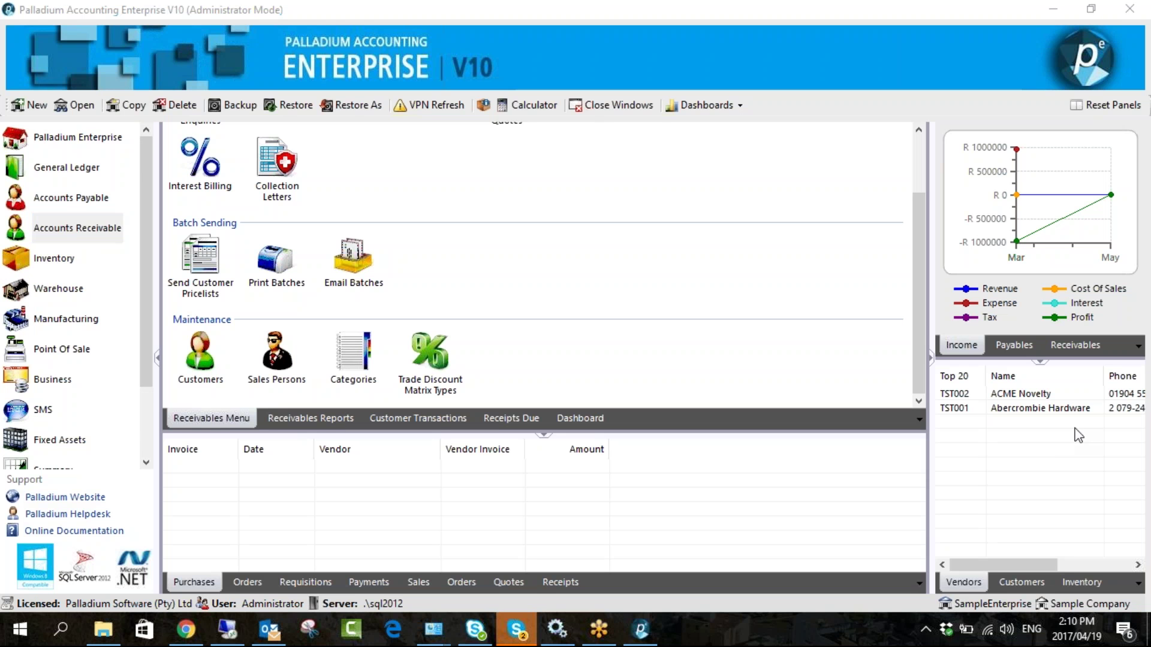
pyautogui.moveTo(282, 386); pyautogui.dragTo(827, 354)
pyautogui.click(617, 437)
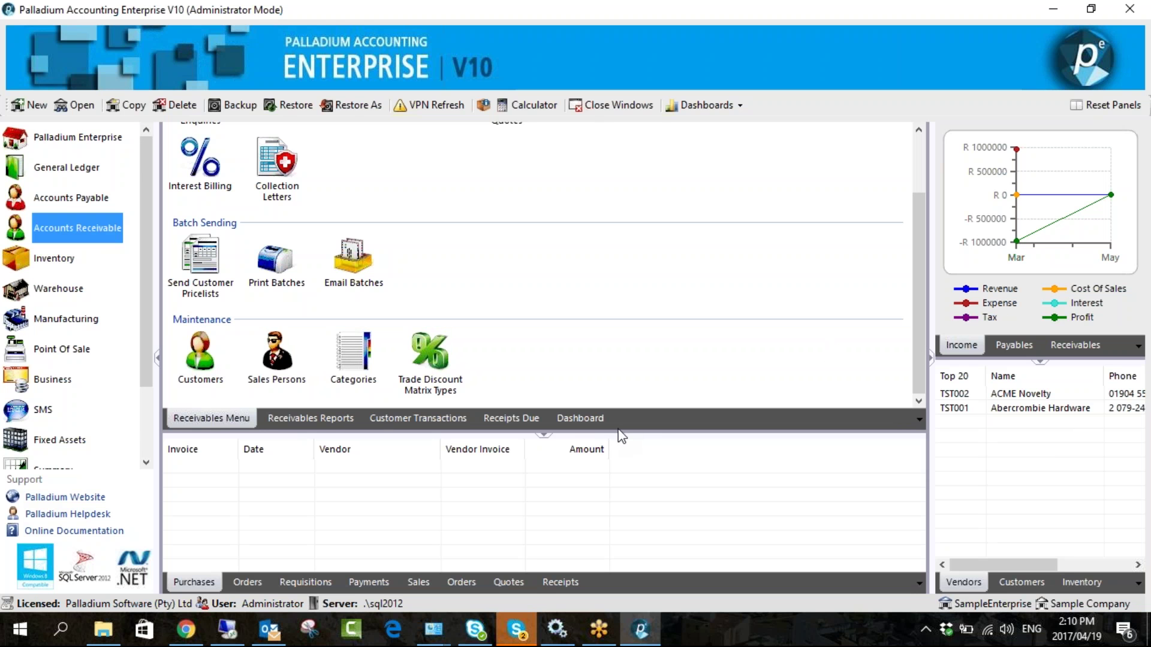
pyautogui.moveTo(619, 442); pyautogui.dragTo(618, 508)
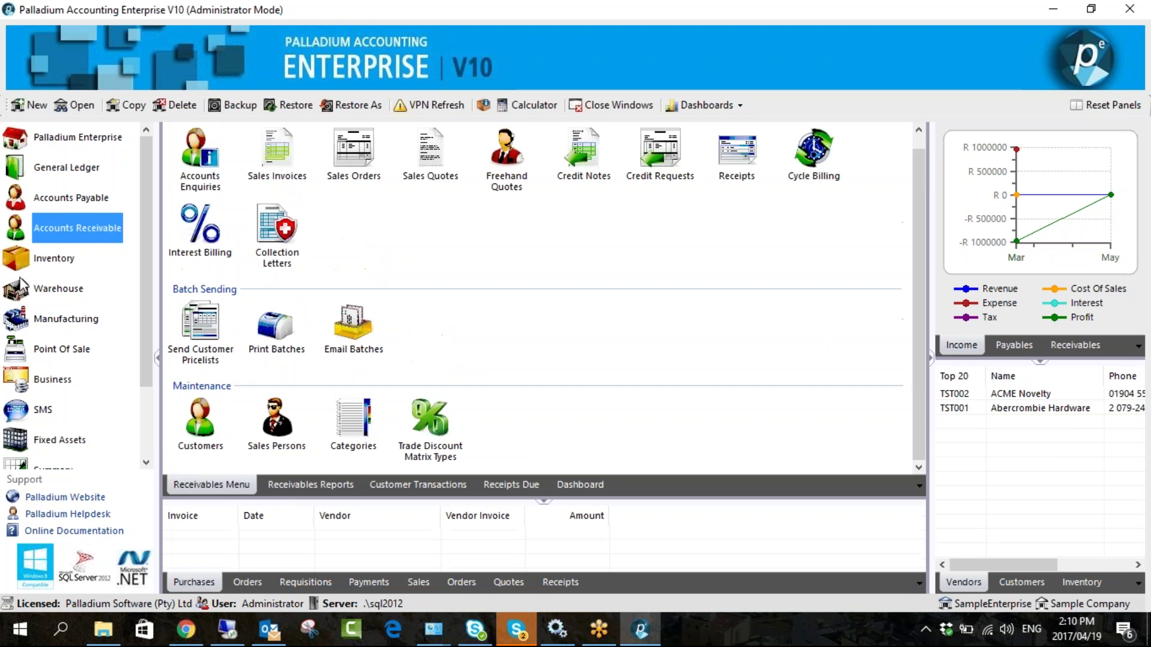
# - Browse the Inventory and Accounts Payable functions, ending back on Accounts Receivable
pyautogui.click(63, 267)
pyautogui.click(84, 230)
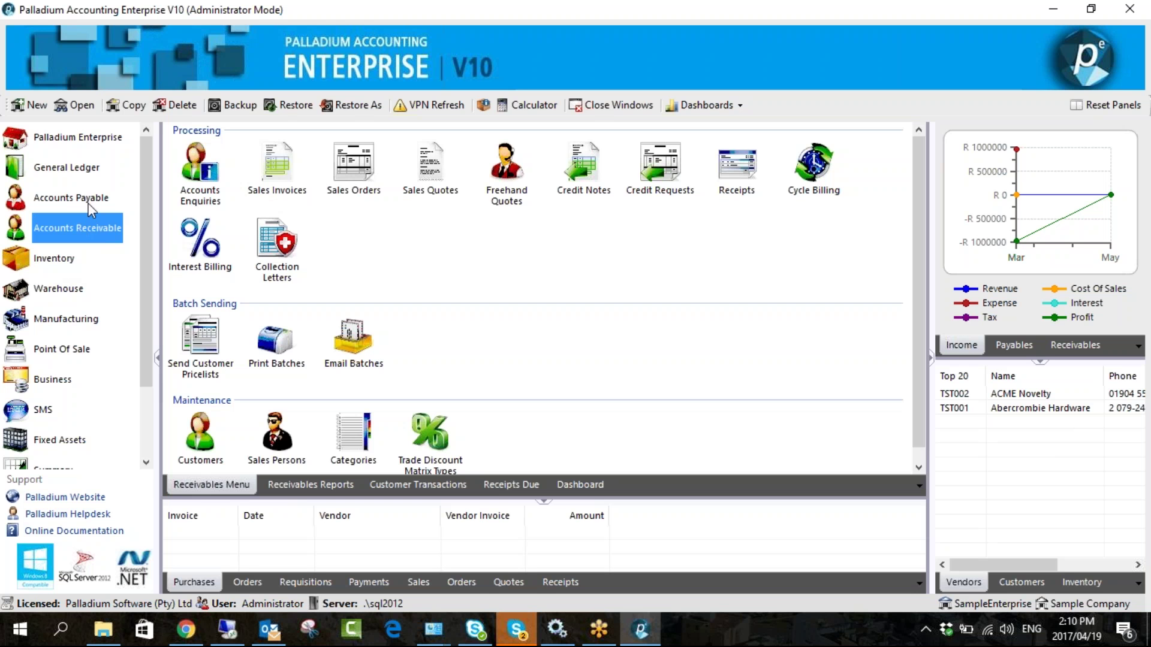
pyautogui.click(90, 204)
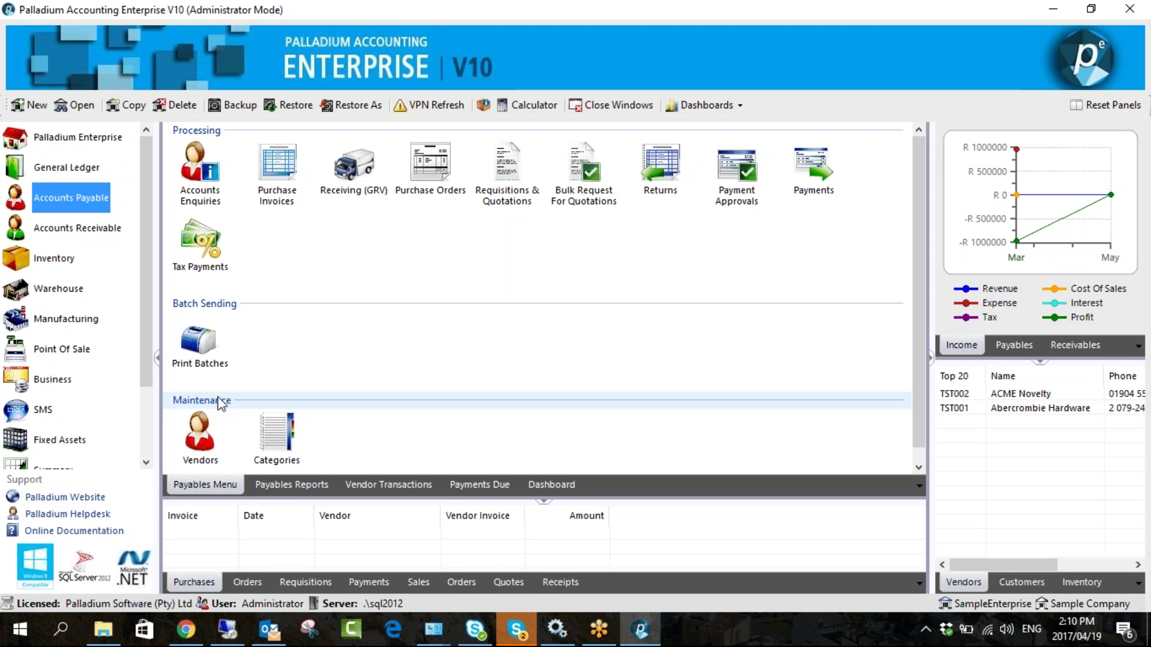
pyautogui.click(99, 233)
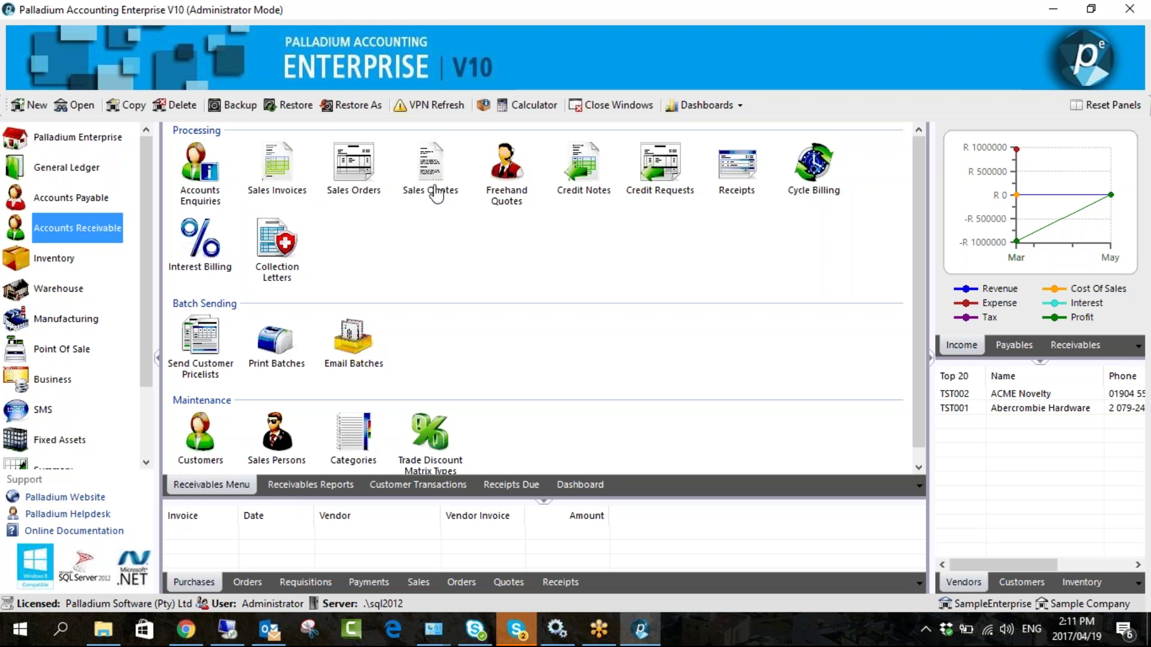
pyautogui.click(55, 264)
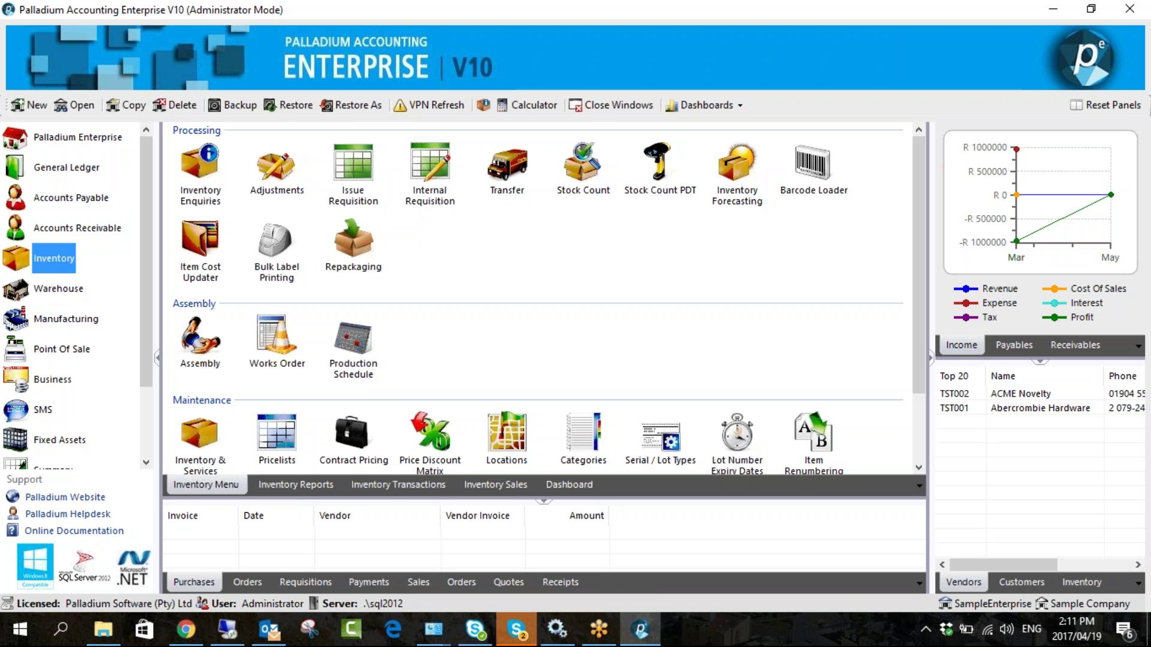
pyautogui.click(100, 229)
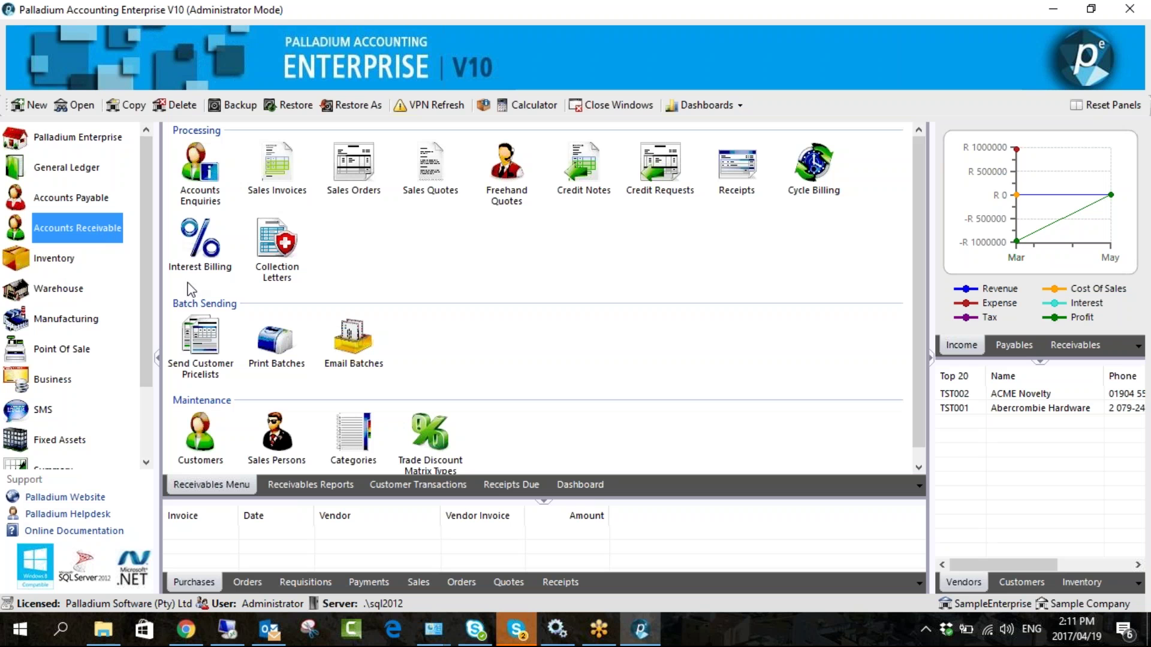
# - From the Customers list under Maintenance, start a blank new customer record
pyautogui.click(204, 433)
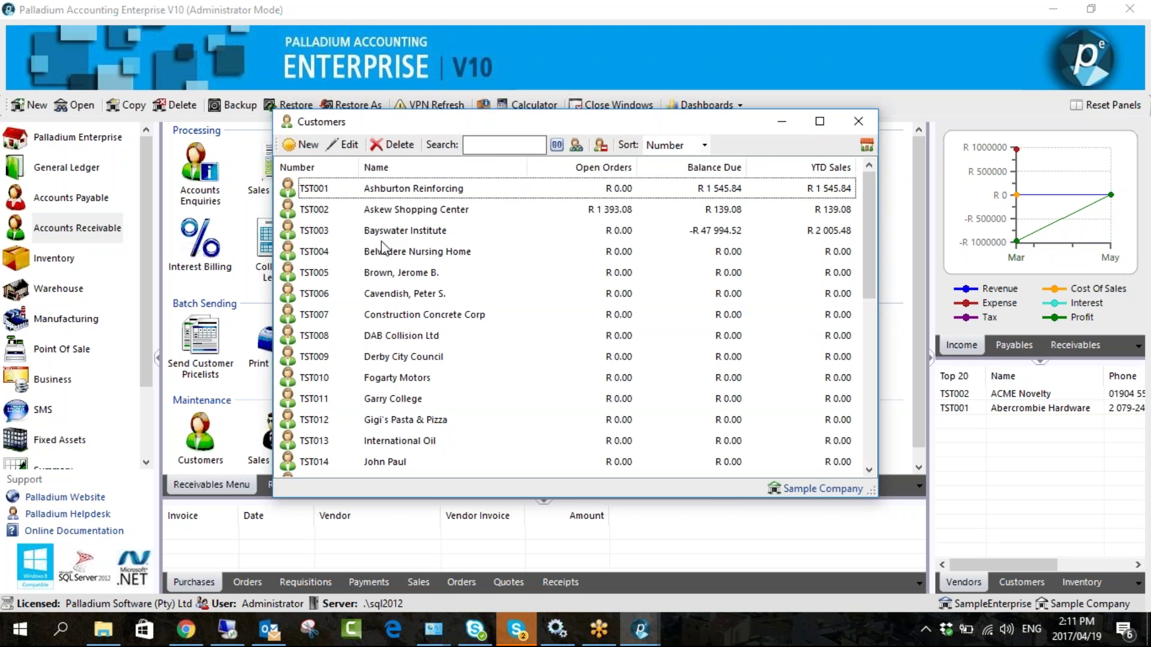
pyautogui.click(303, 148)
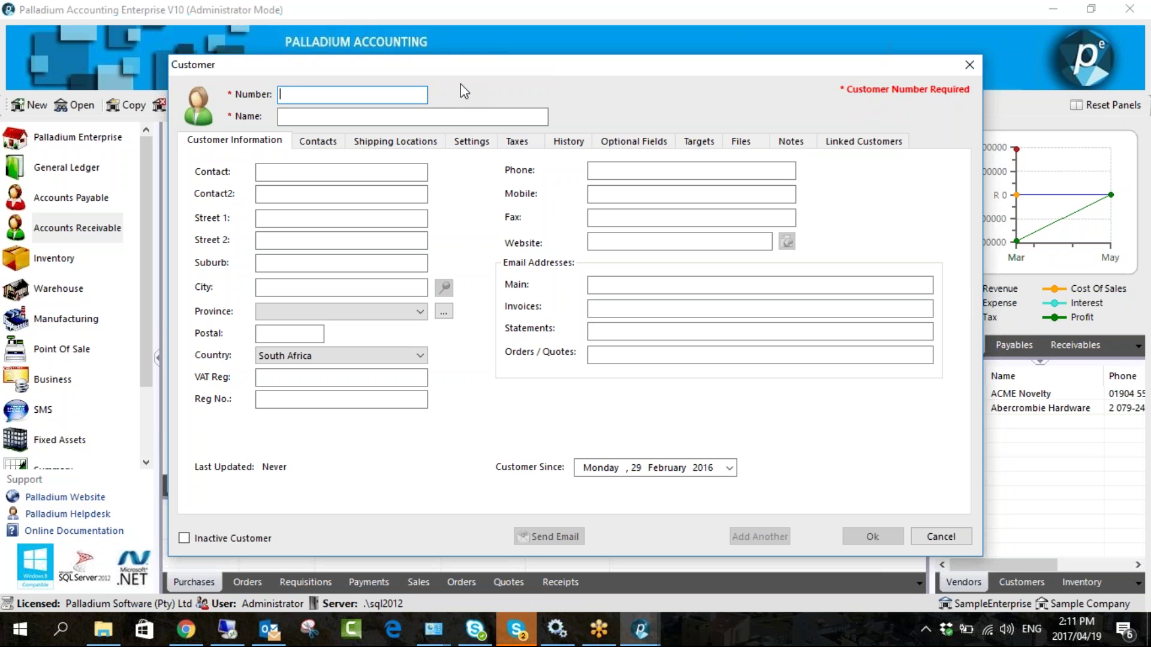
# - Enter customer number TEST007 and name Paint Shop, replacing a contact's name typed there
pyautogui.write('TEST007')
pyautogui.press('Tab')
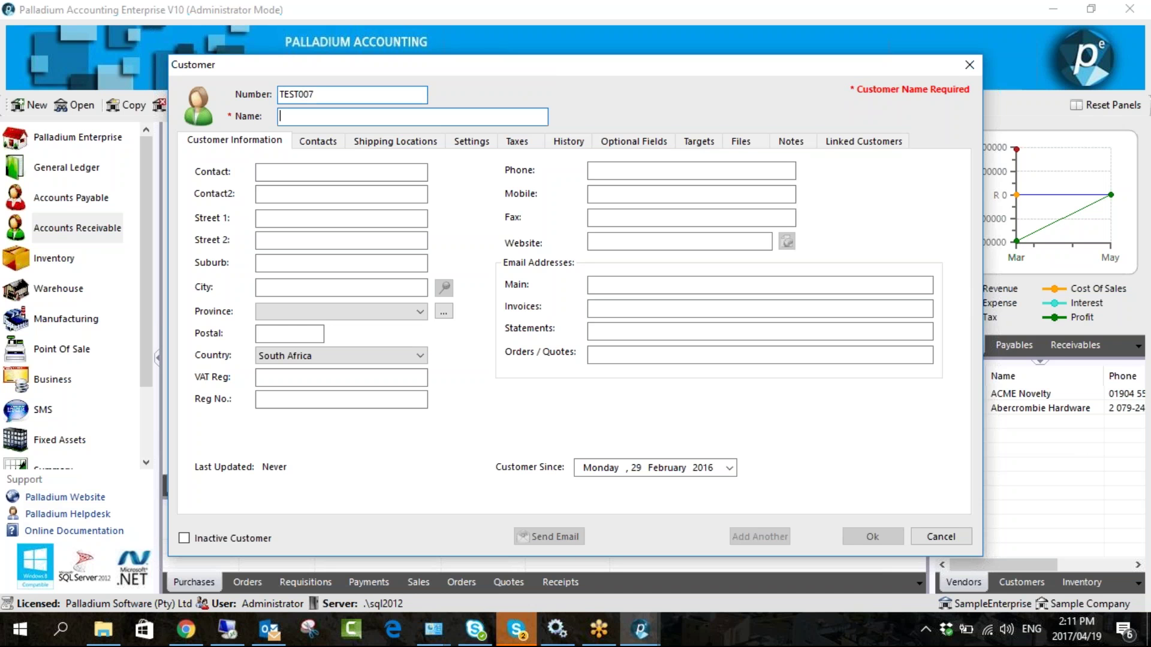
pyautogui.write('T')
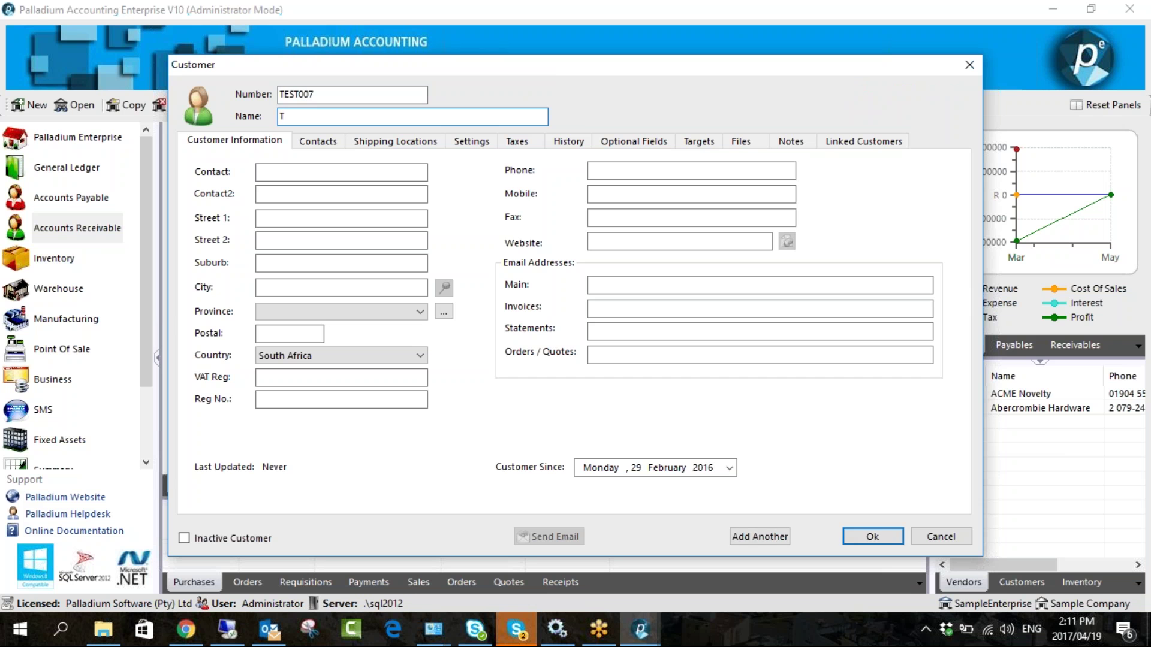
pyautogui.press('BackSpace')
pyautogui.click(322, 172)
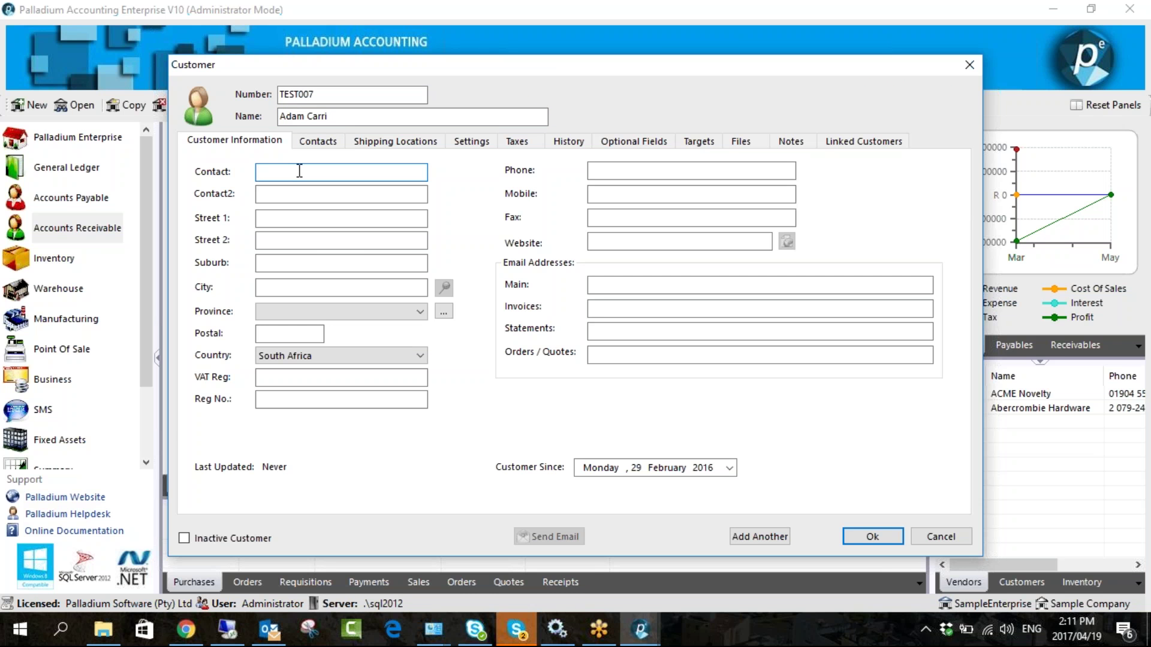
pyautogui.moveTo(375, 122); pyautogui.dragTo(241, 109)
pyautogui.write('Paint')
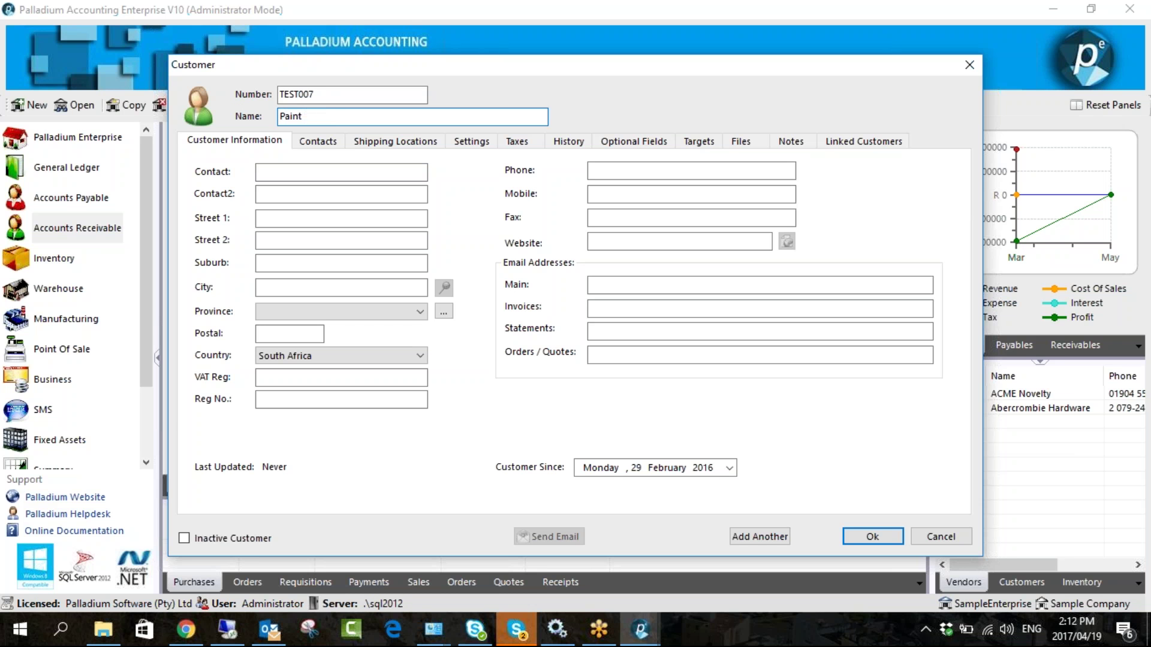
pyautogui.write(' Shop')
# - Move through the contact, street address and VAT fields to the Main email box
pyautogui.click(914, 309)
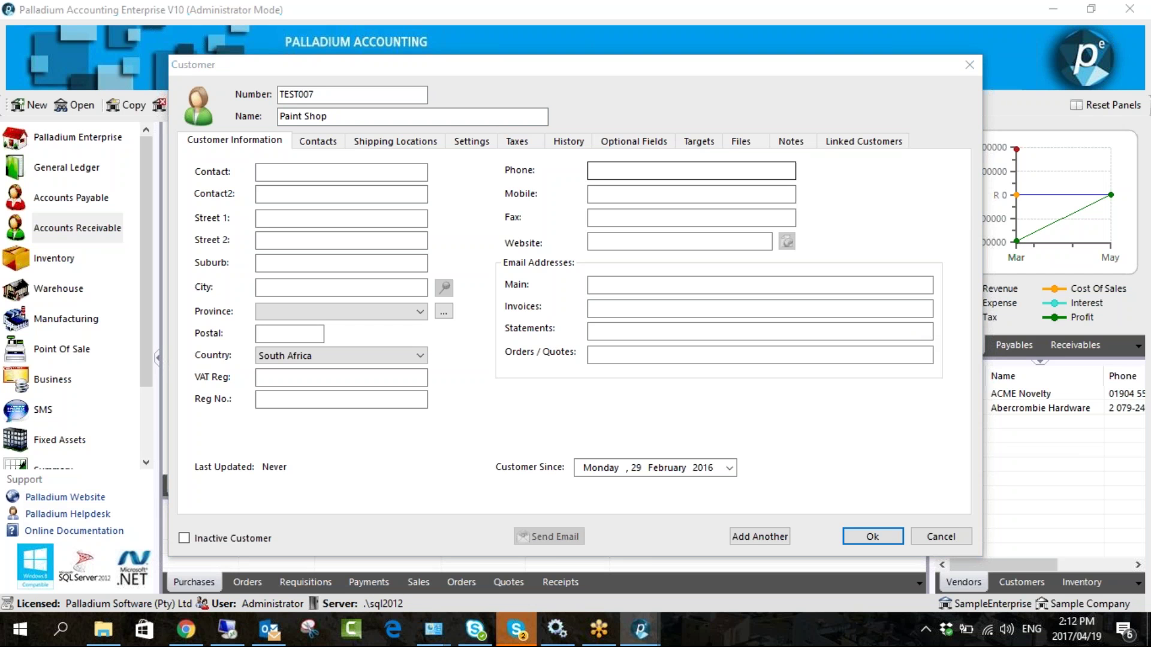
pyautogui.click(317, 174)
pyautogui.click(293, 219)
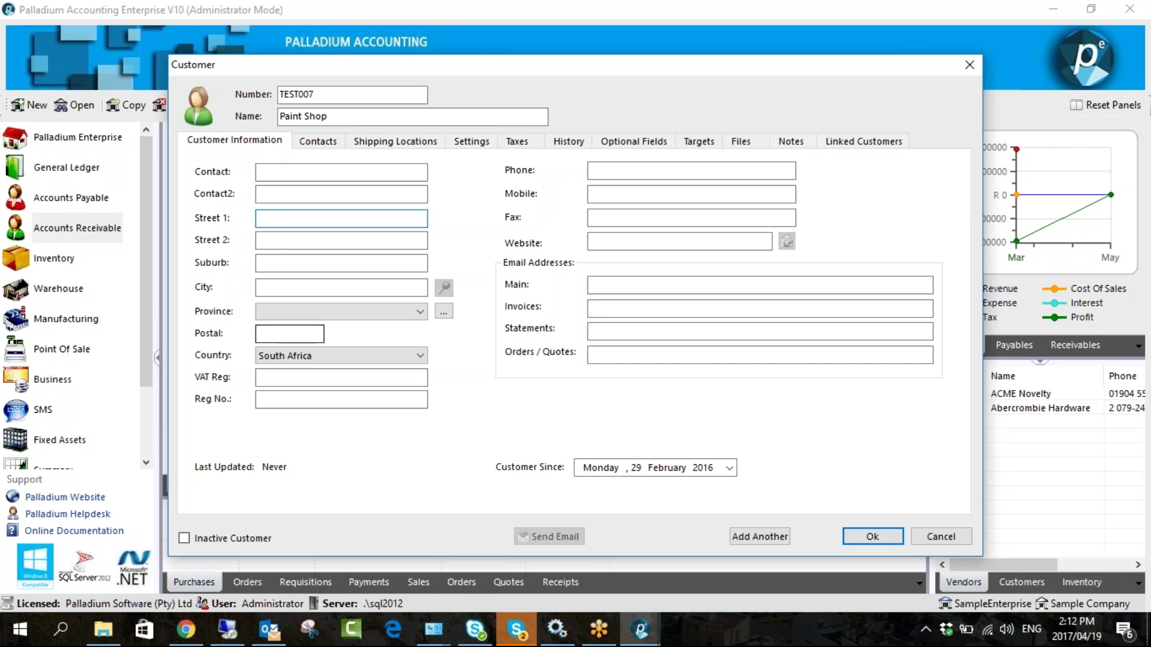
pyautogui.click(282, 382)
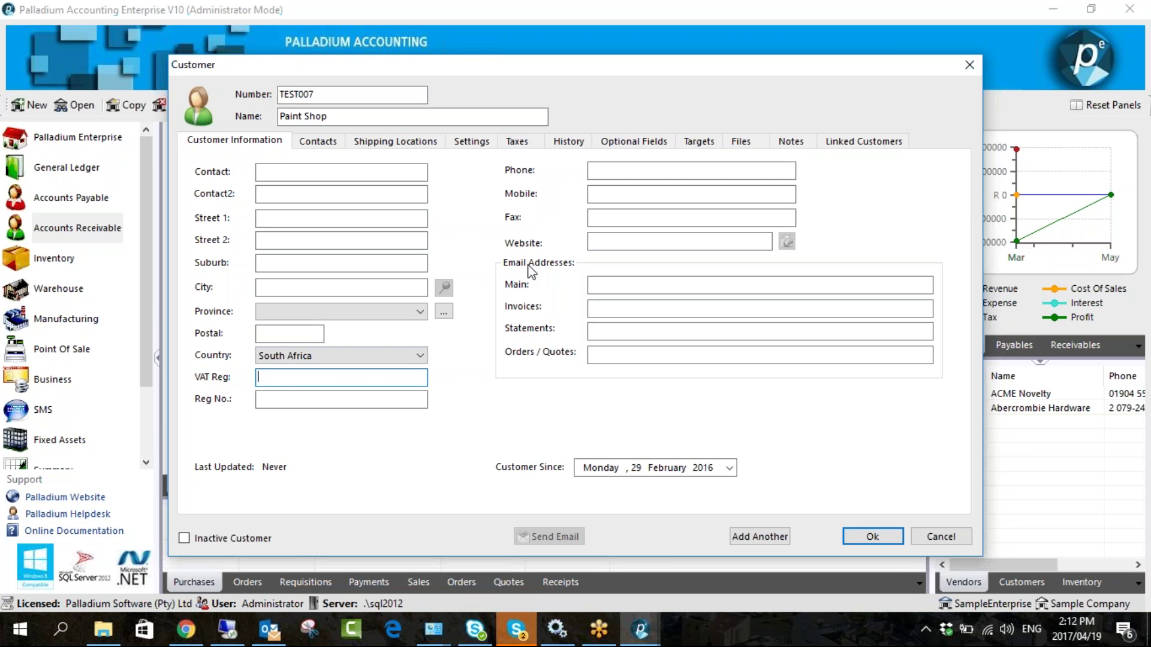
pyautogui.click(607, 285)
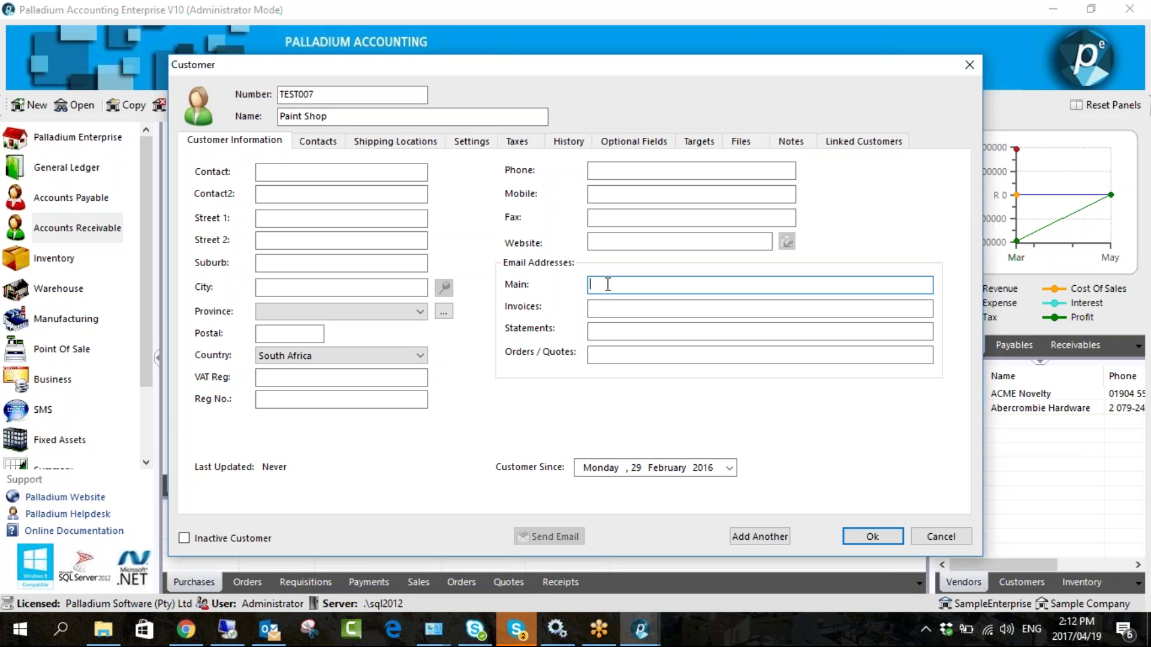
# - Enter the customer's email address in the Main email field and check the Invoices and Statements fields
pyautogui.press('Tab')
pyautogui.press('Tab')
pyautogui.click(644, 354)
pyautogui.click(634, 308)
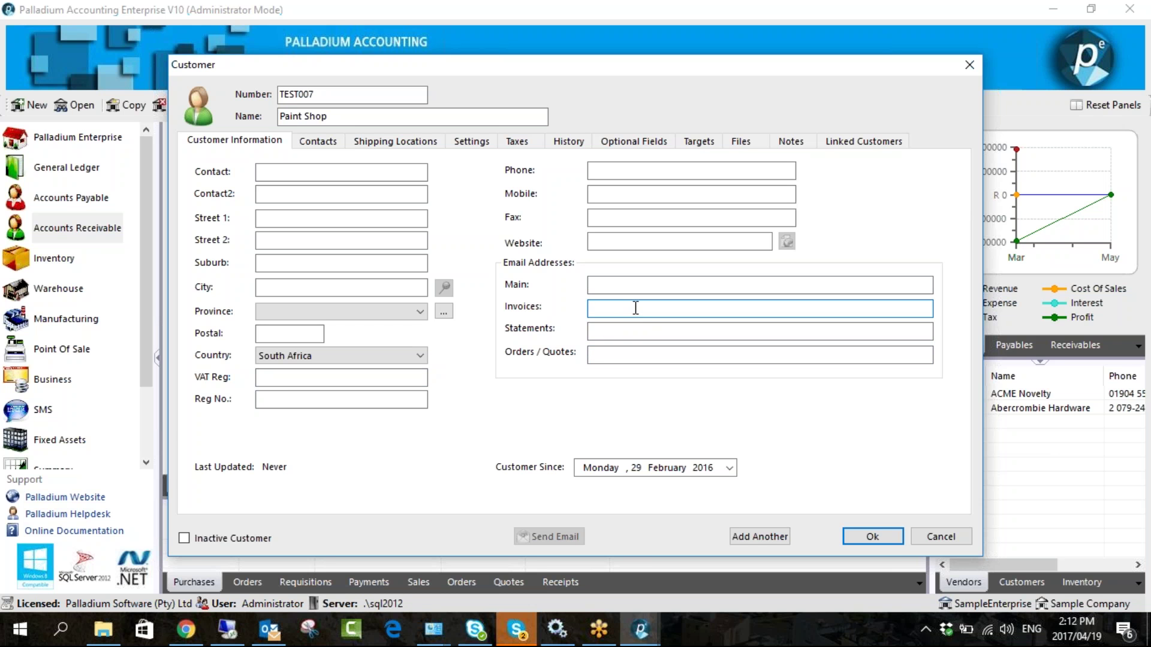
pyautogui.click(623, 285)
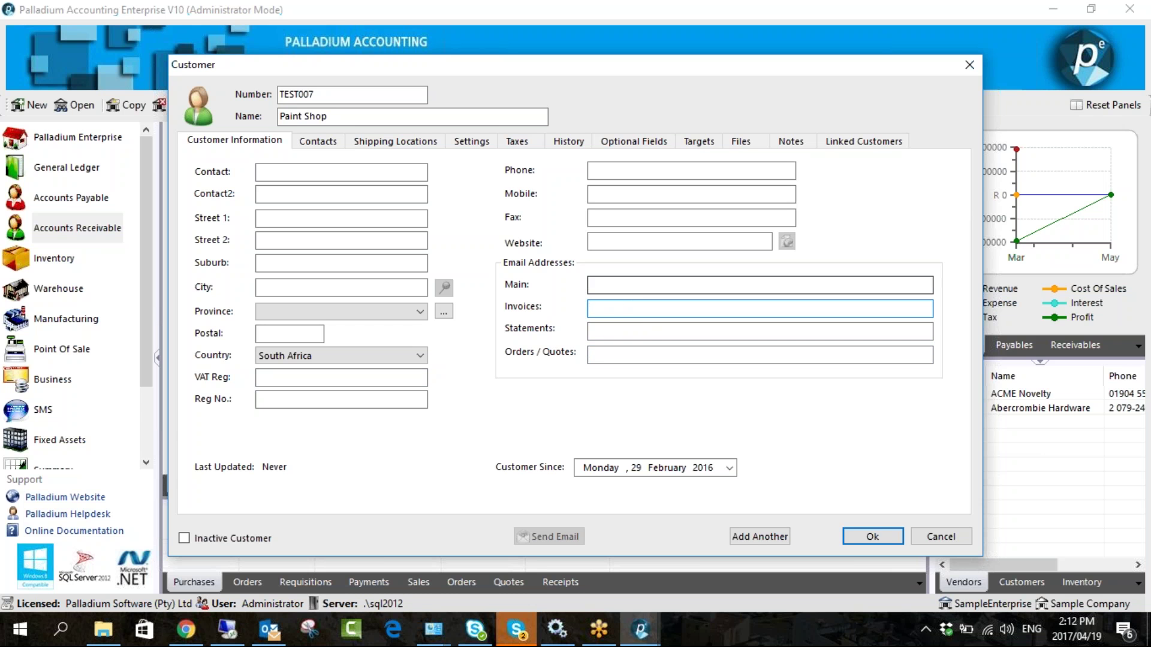
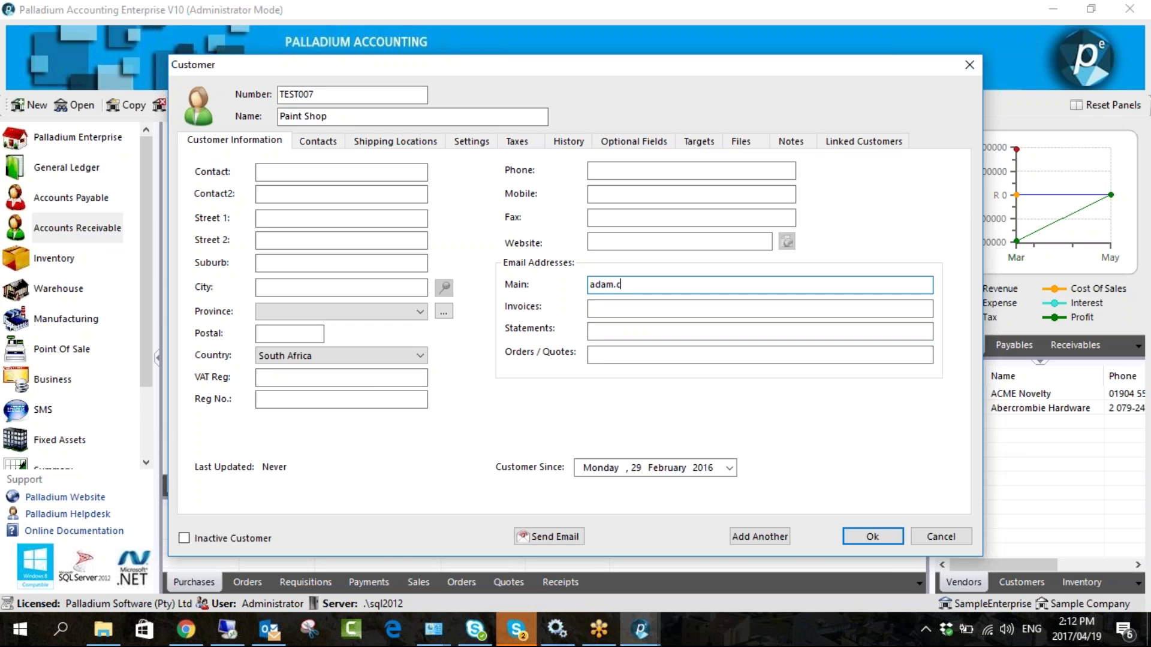
pyautogui.click(623, 305)
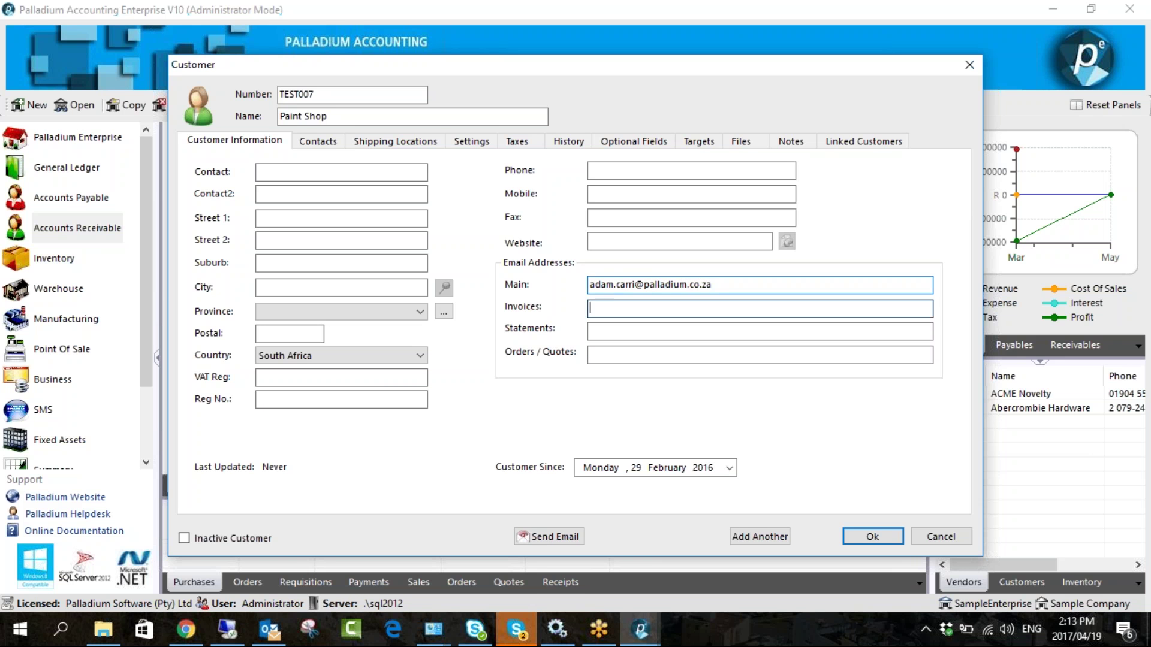
pyautogui.click(608, 331)
pyautogui.click(608, 349)
pyautogui.click(615, 306)
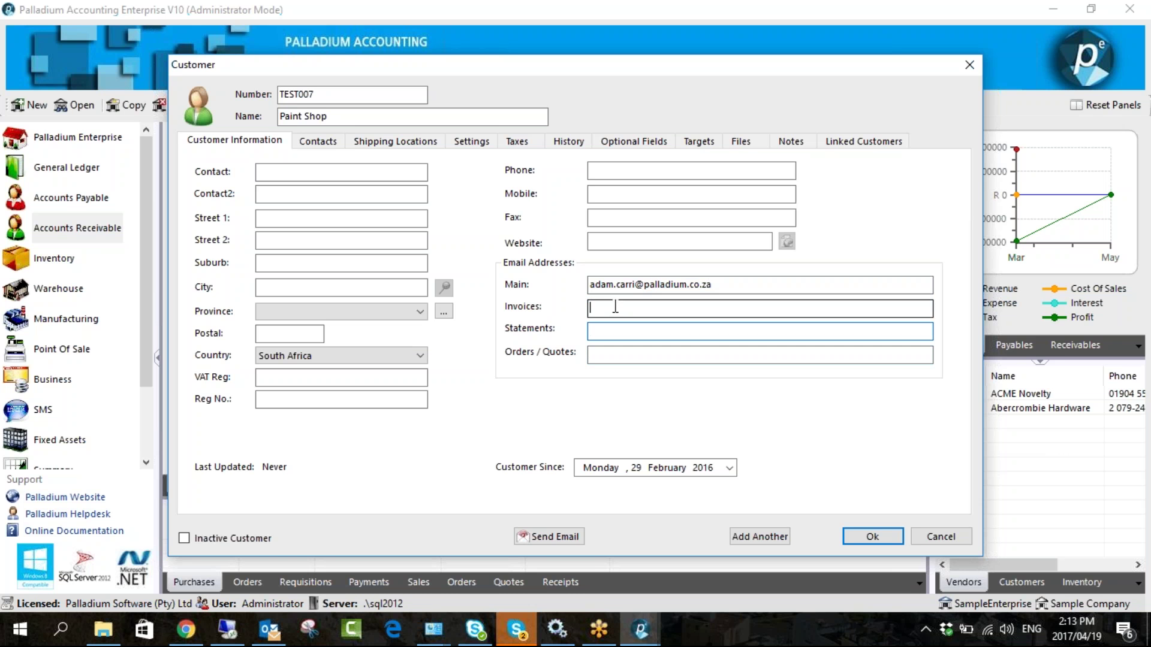
pyautogui.click(674, 290)
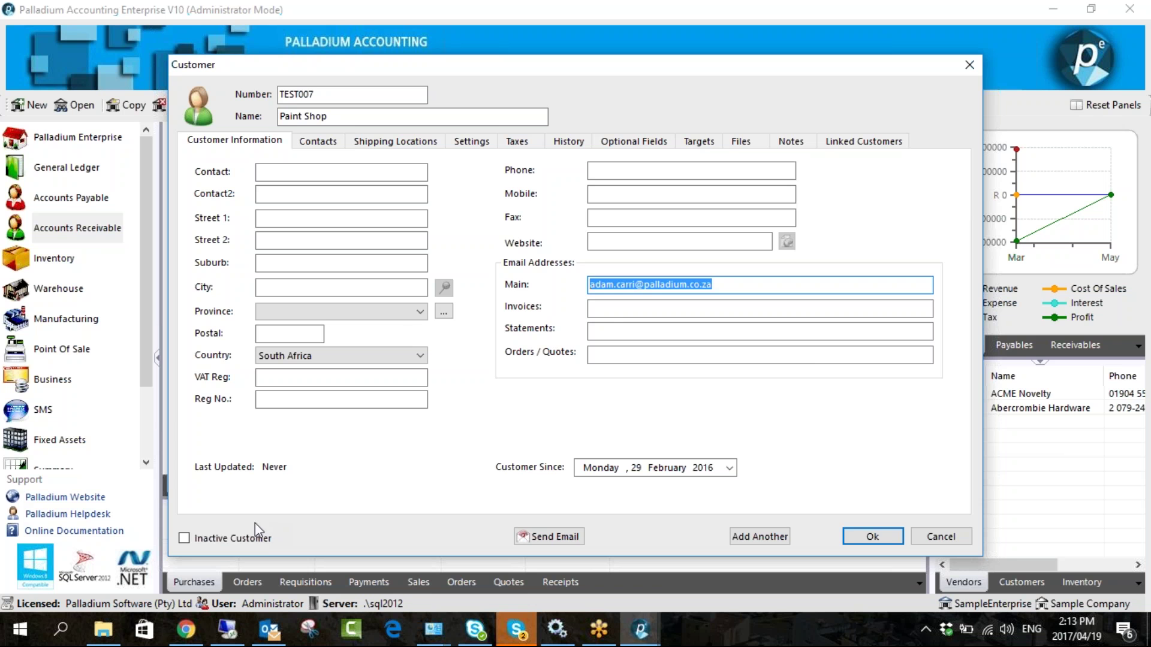
# - Toggle Inactive Customer on and off past the General SQL Error, then view the Contacts tab
pyautogui.click(210, 538)
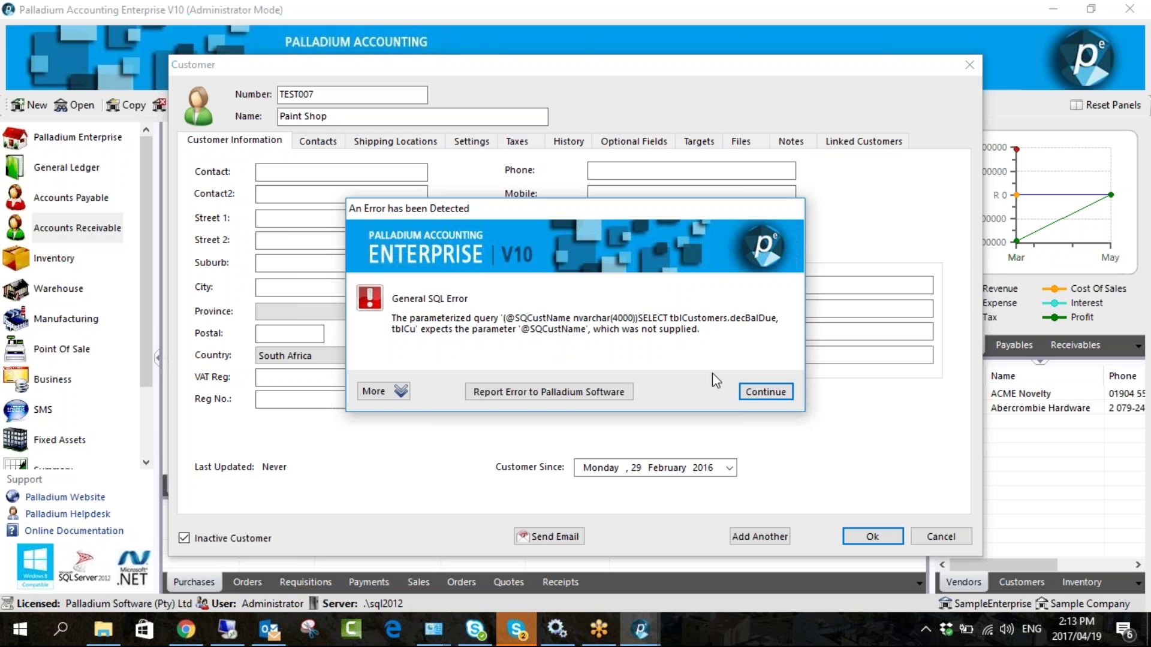
pyautogui.click(759, 393)
pyautogui.click(195, 537)
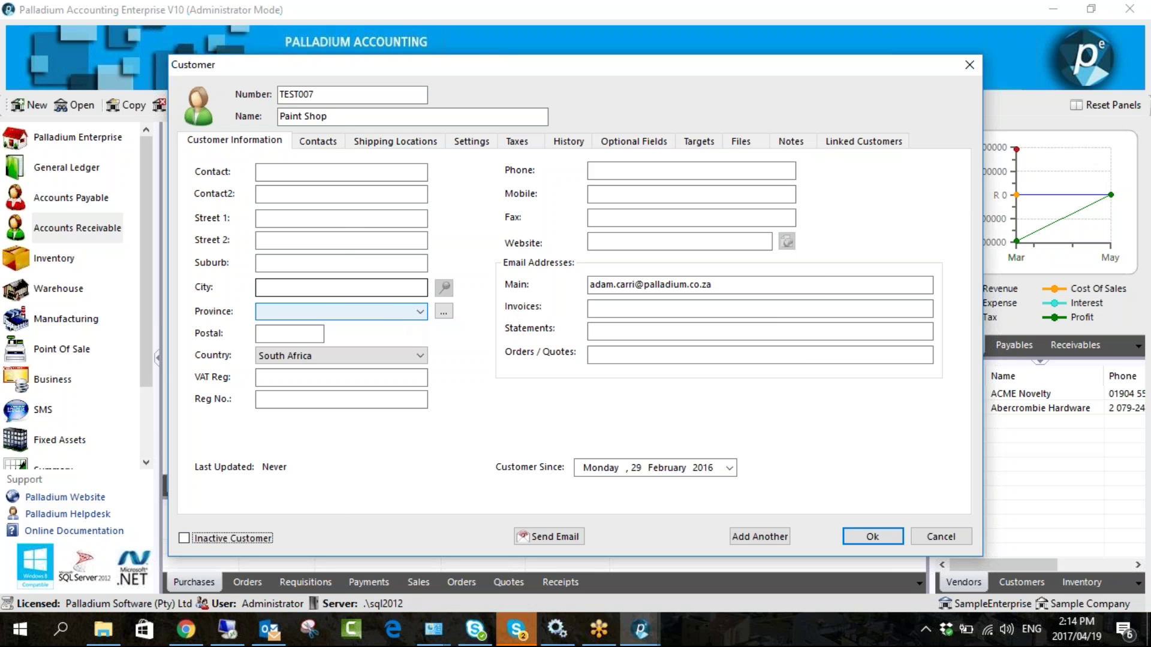
pyautogui.click(328, 143)
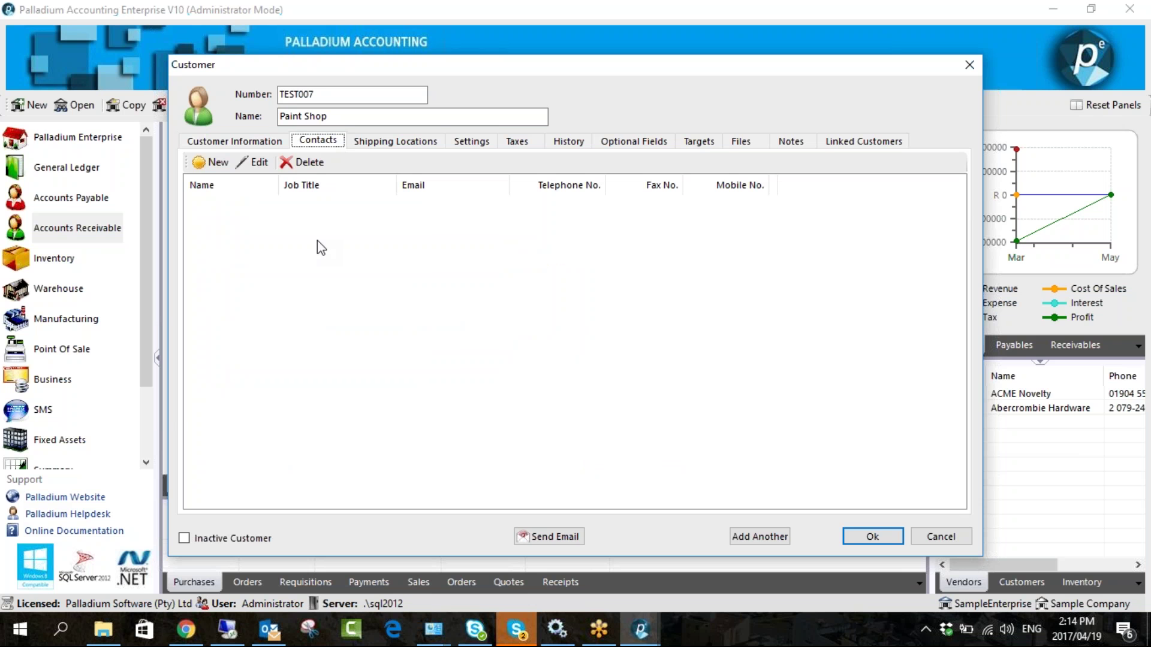
pyautogui.click(235, 140)
pyautogui.press('Tab')
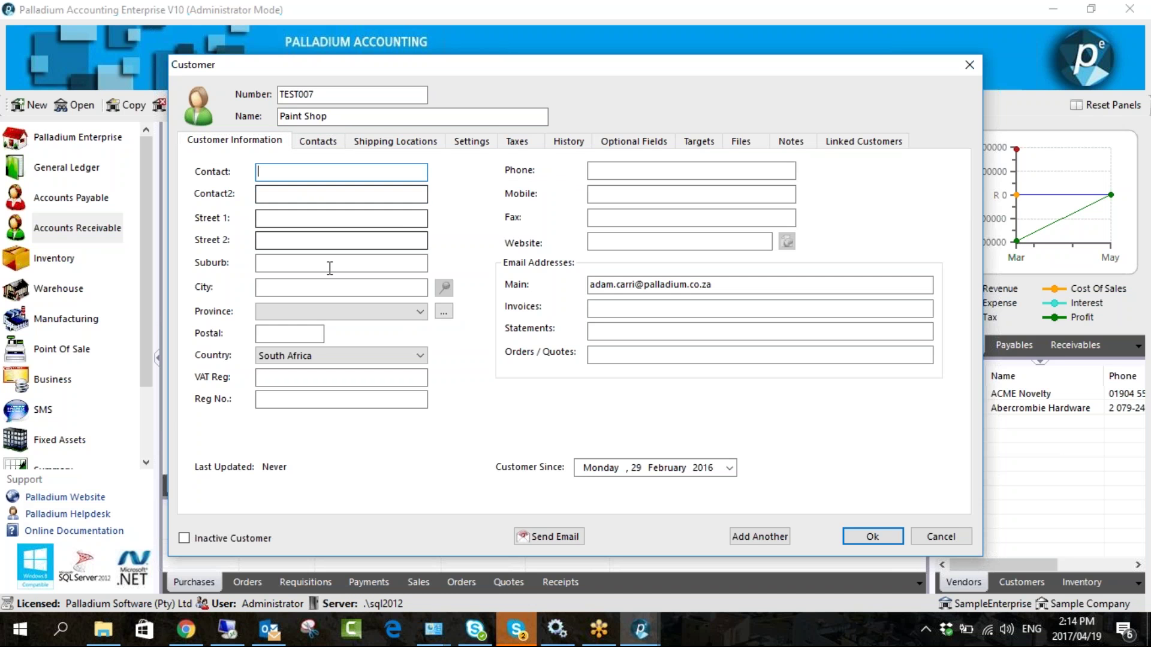
pyautogui.click(316, 141)
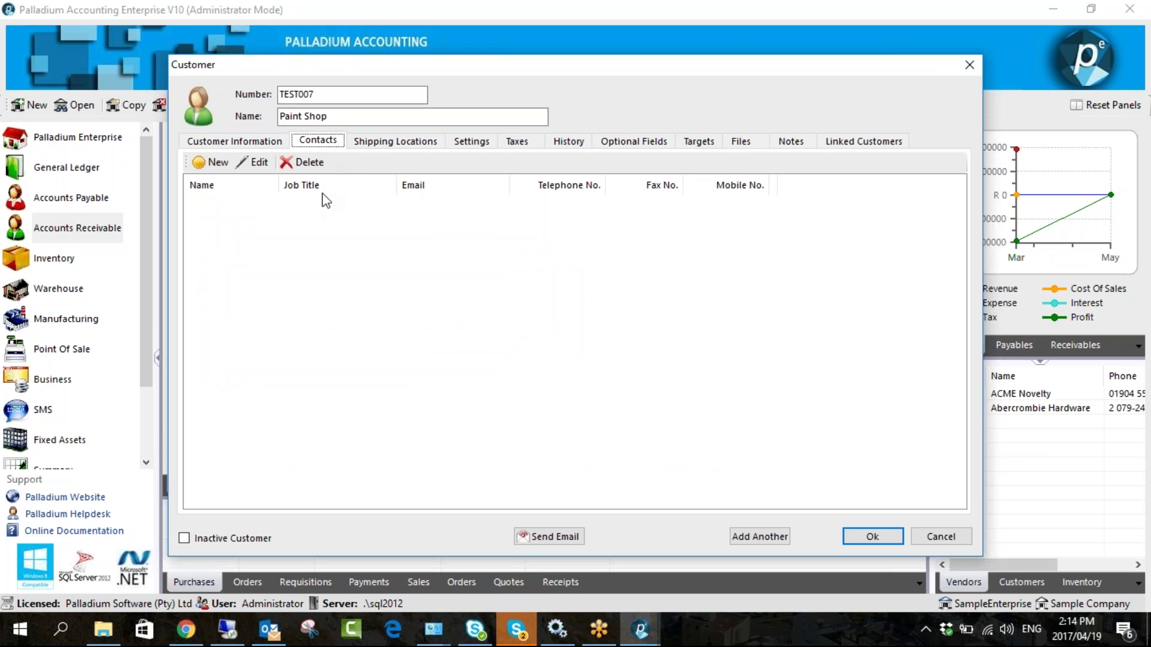
pyautogui.click(216, 162)
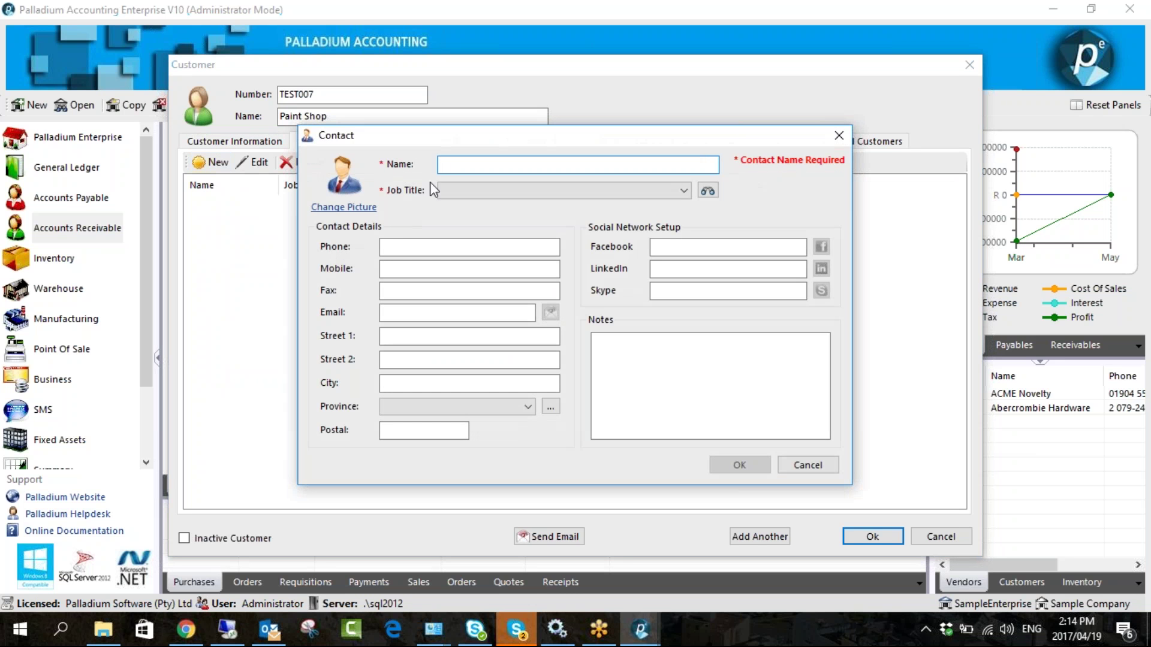
pyautogui.write('Michael')
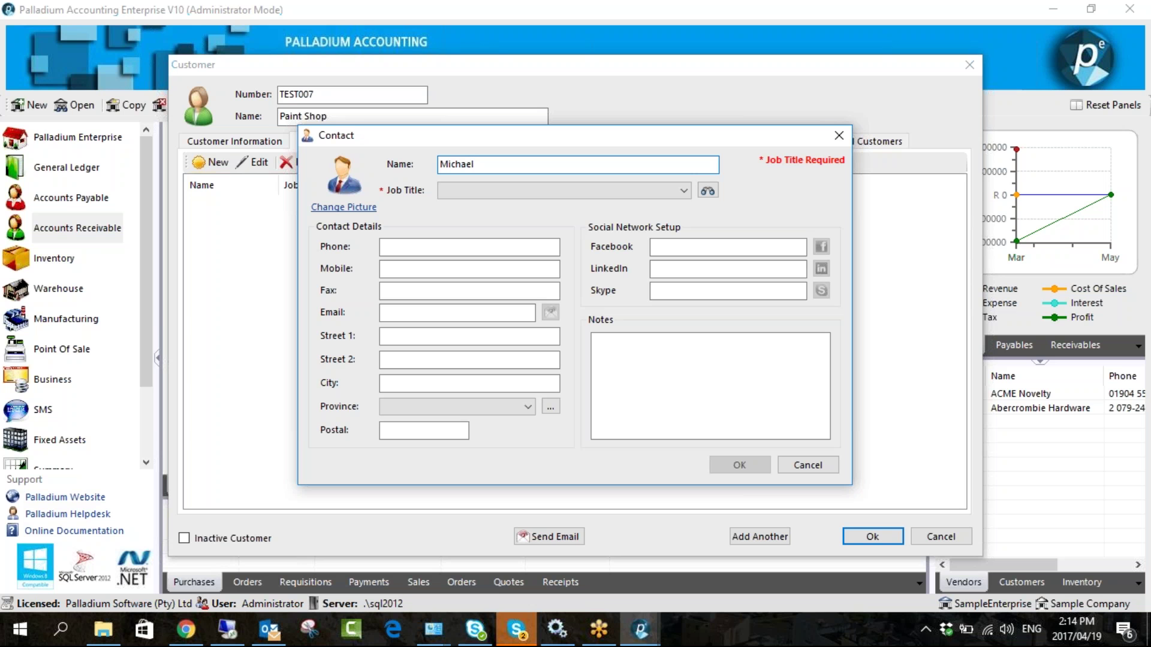
pyautogui.click(478, 191)
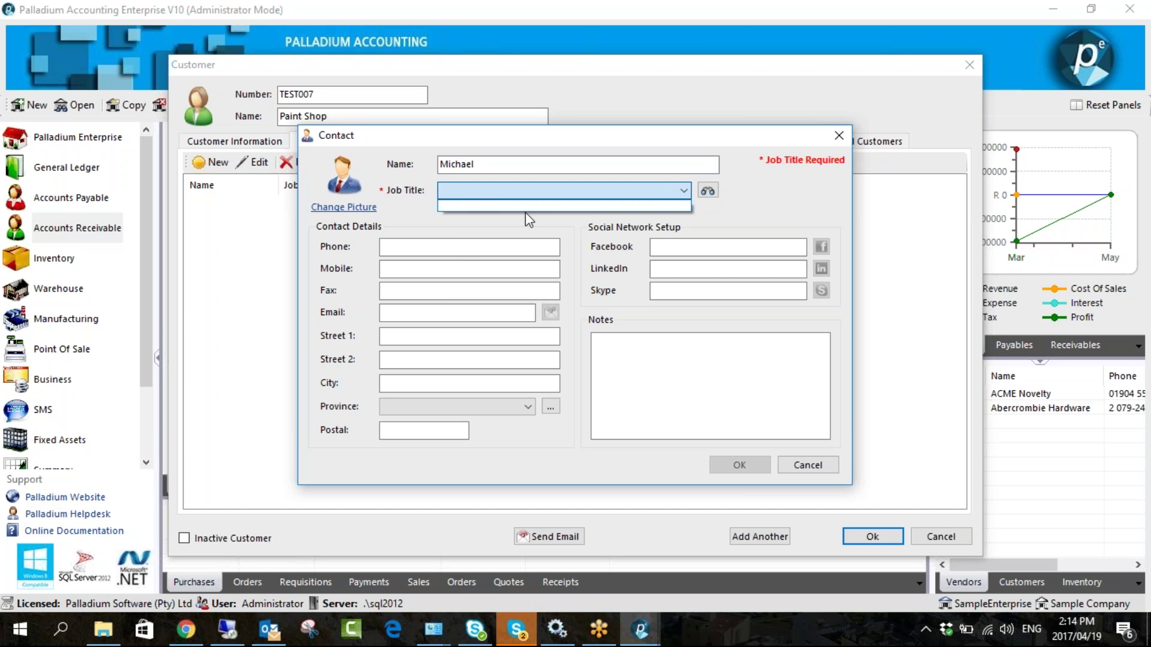
pyautogui.click(437, 249)
pyautogui.press('Tab')
pyautogui.press('Tab')
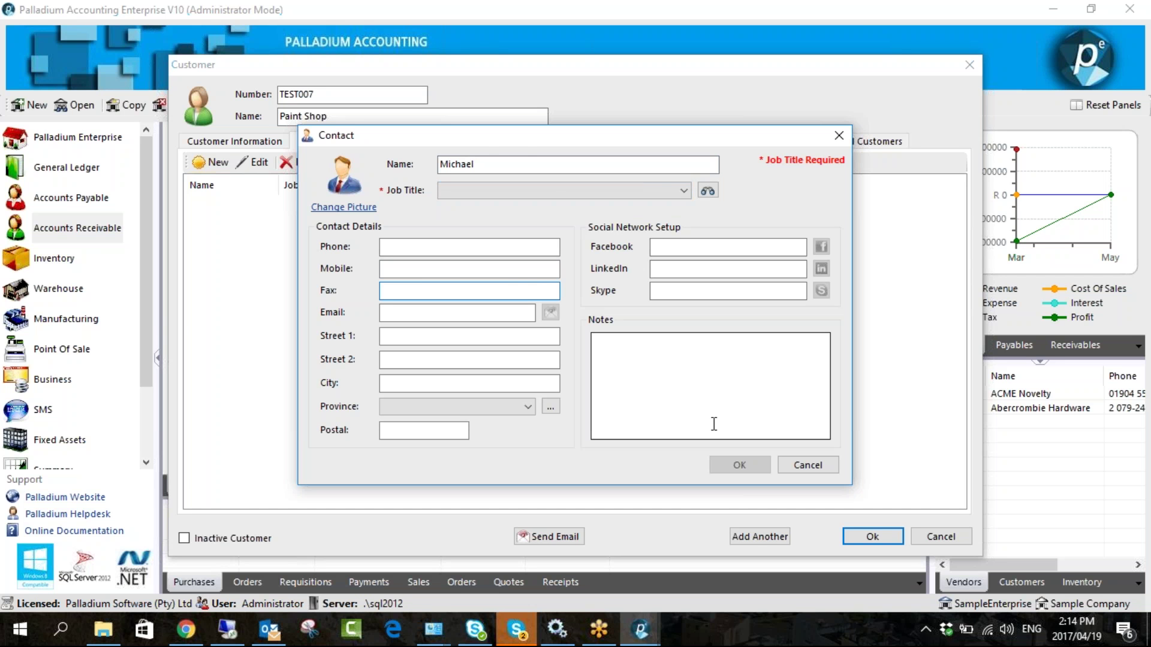
pyautogui.click(788, 462)
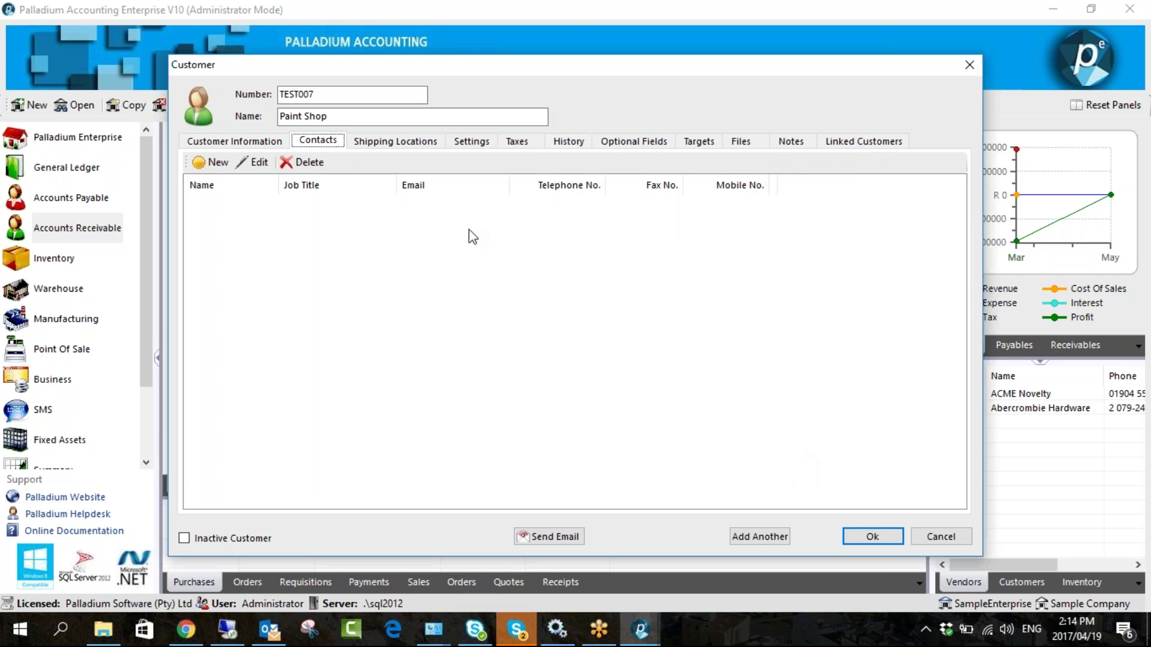
pyautogui.click(397, 144)
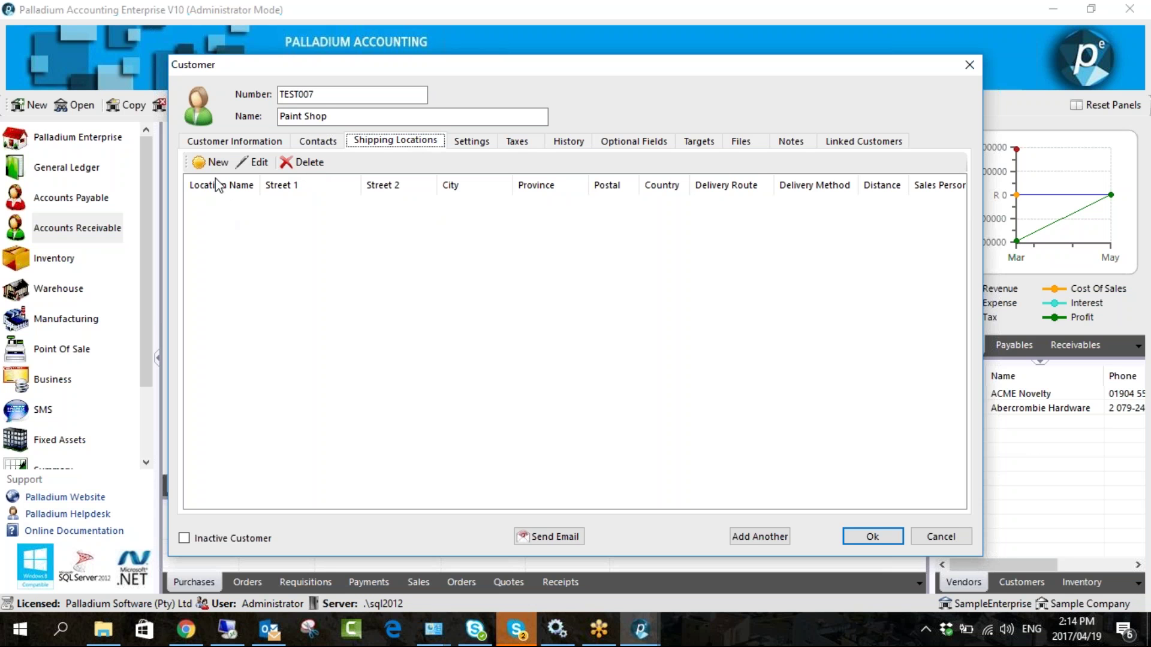
# - Add a shipping location named JHB
pyautogui.click(214, 162)
pyautogui.write('JHB')
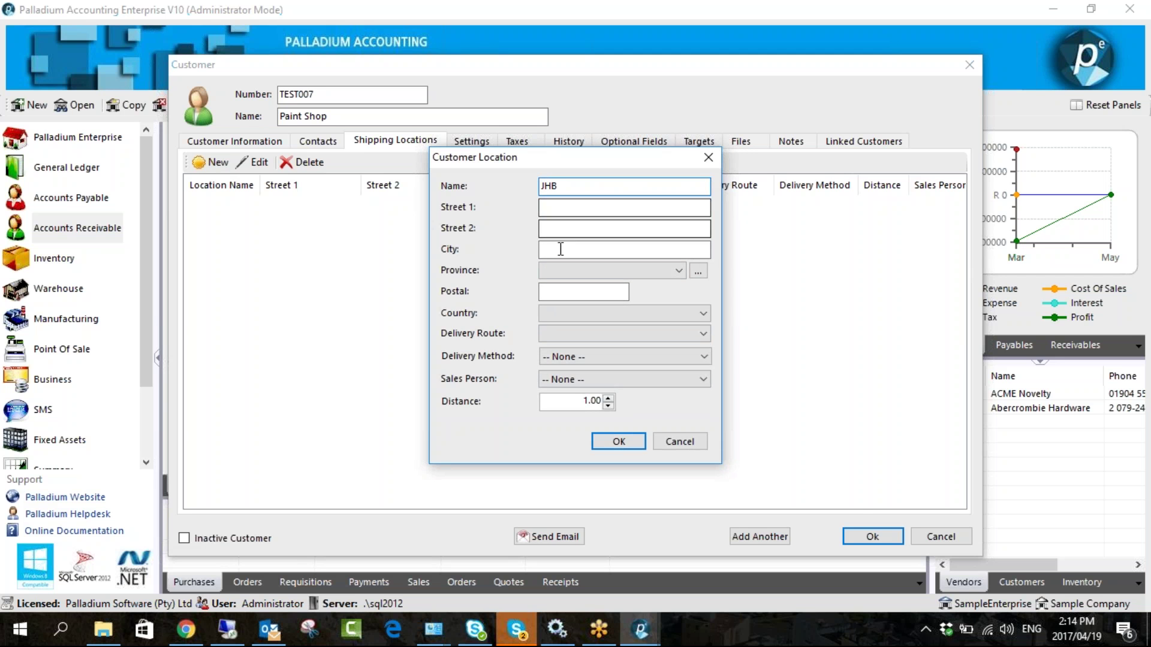
pyautogui.click(552, 230)
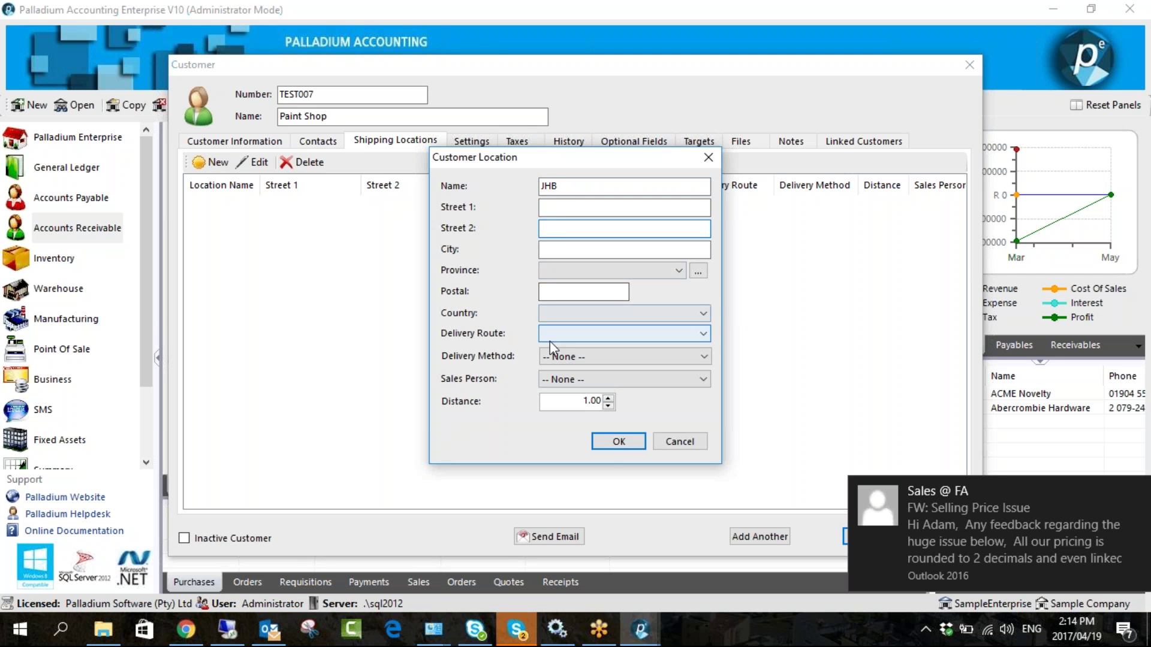
pyautogui.click(618, 441)
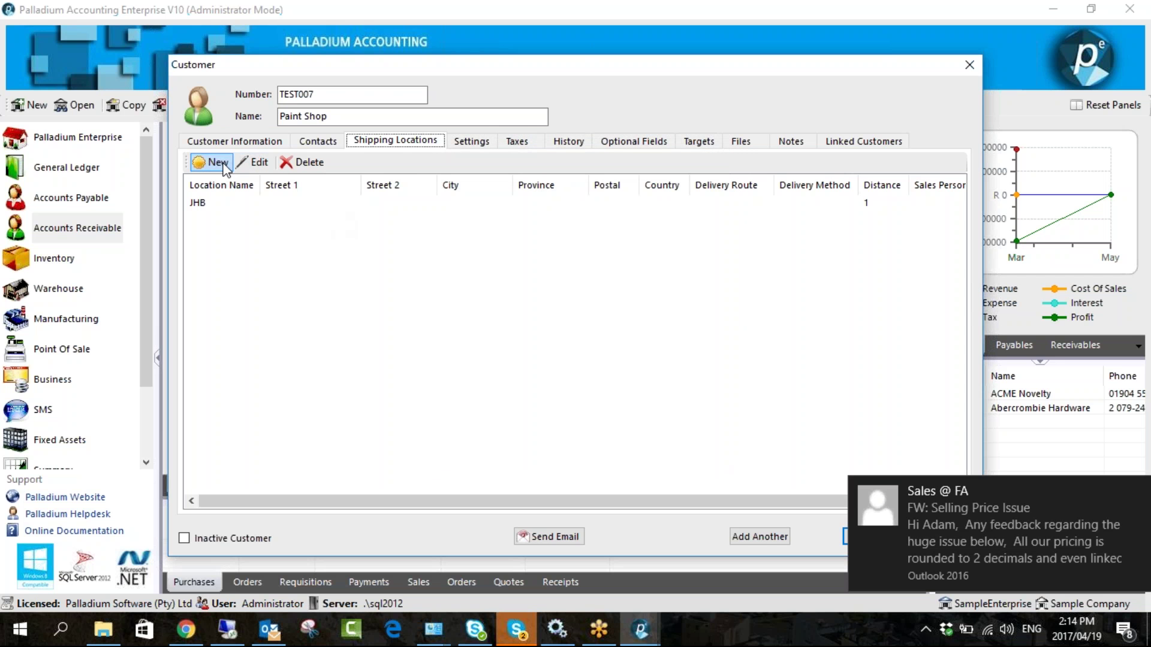
# - Add a second shipping location CPT with distance left at 1.00, then view Settings
pyautogui.click(225, 166)
pyautogui.write('CPT')
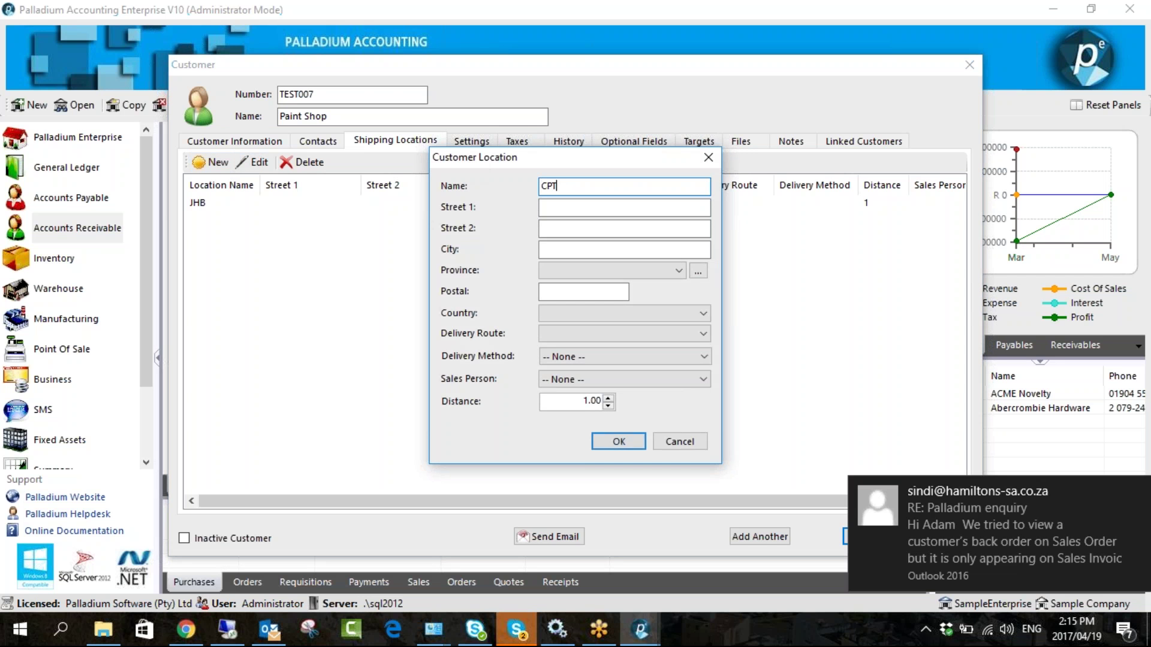
pyautogui.click(590, 401)
pyautogui.click(586, 401)
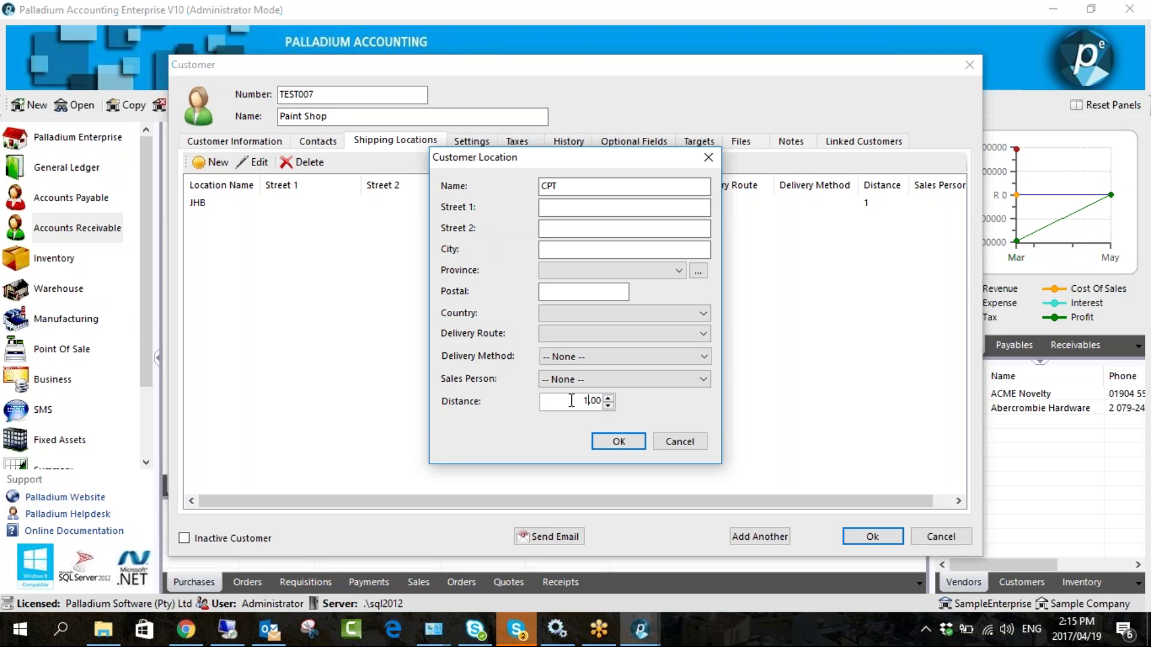
pyautogui.doubleClick(598, 401)
pyautogui.click(580, 401)
pyautogui.click(618, 442)
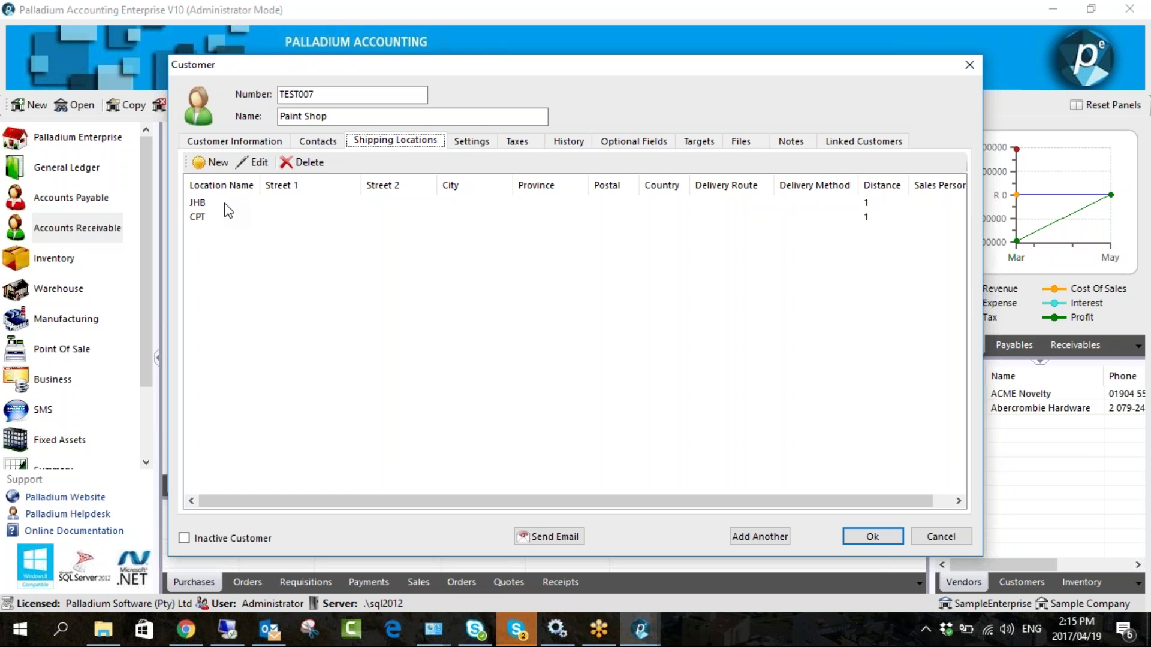
pyautogui.click(463, 144)
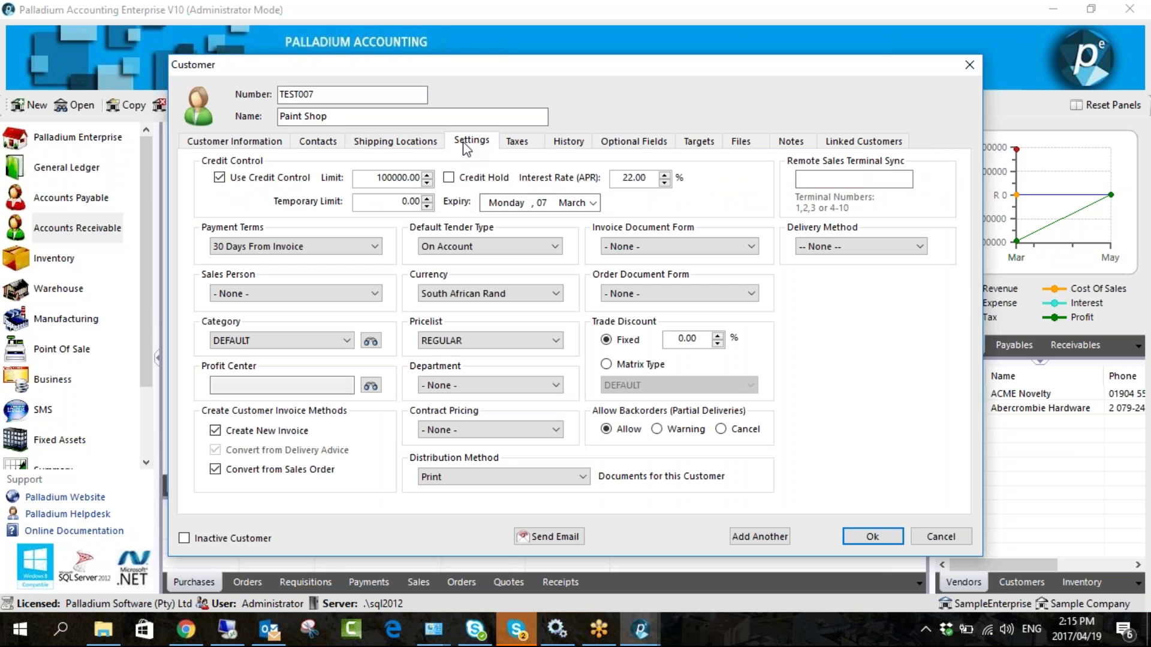
# - Back on Shipping Locations, save and close the TEST007 Paint Shop customer with Ok
pyautogui.click(435, 142)
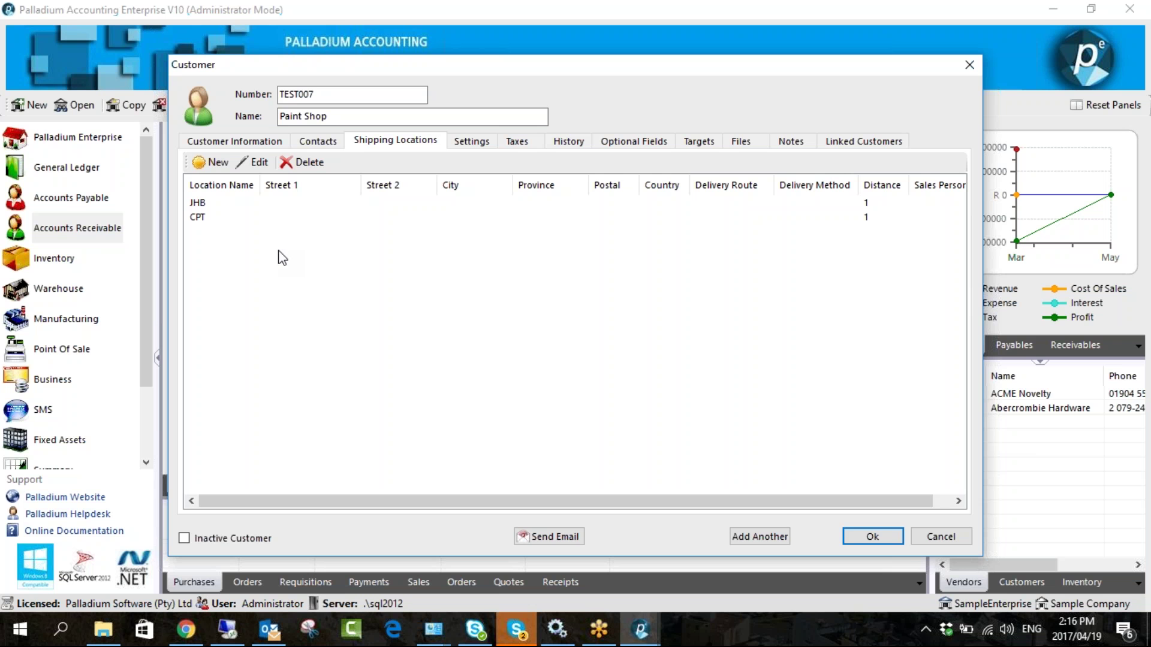
pyautogui.click(868, 535)
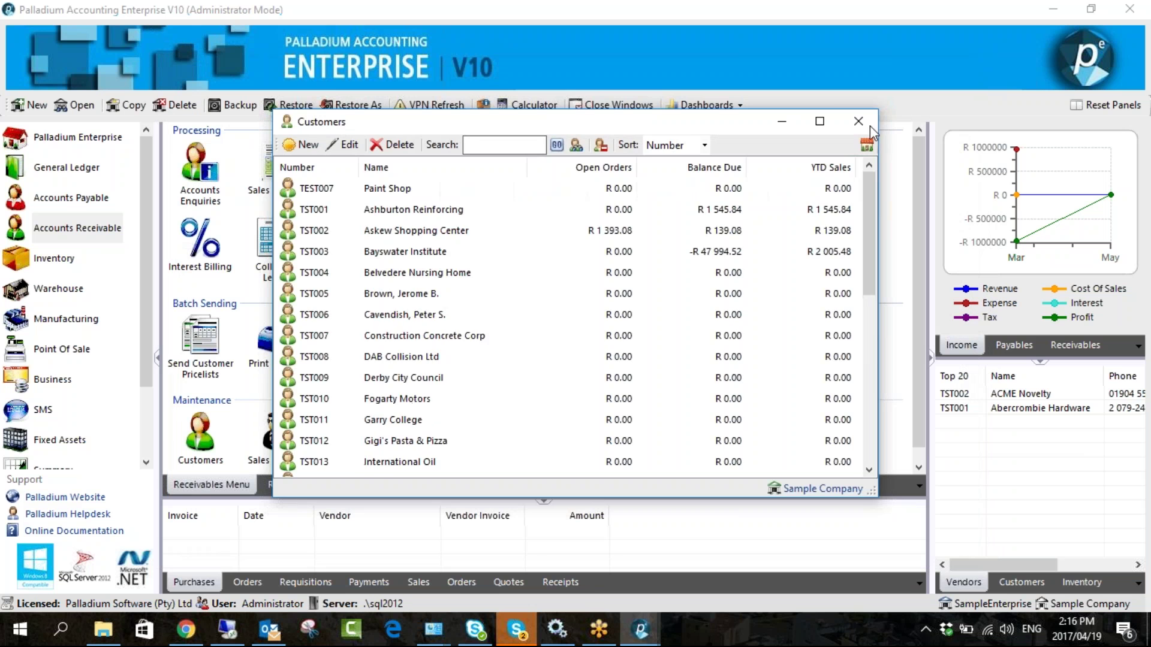
# - Close Customers, open vendor TST005 Cable and Wireless from Accounts Payable Vendors, and view Item Pricing
pyautogui.click(858, 121)
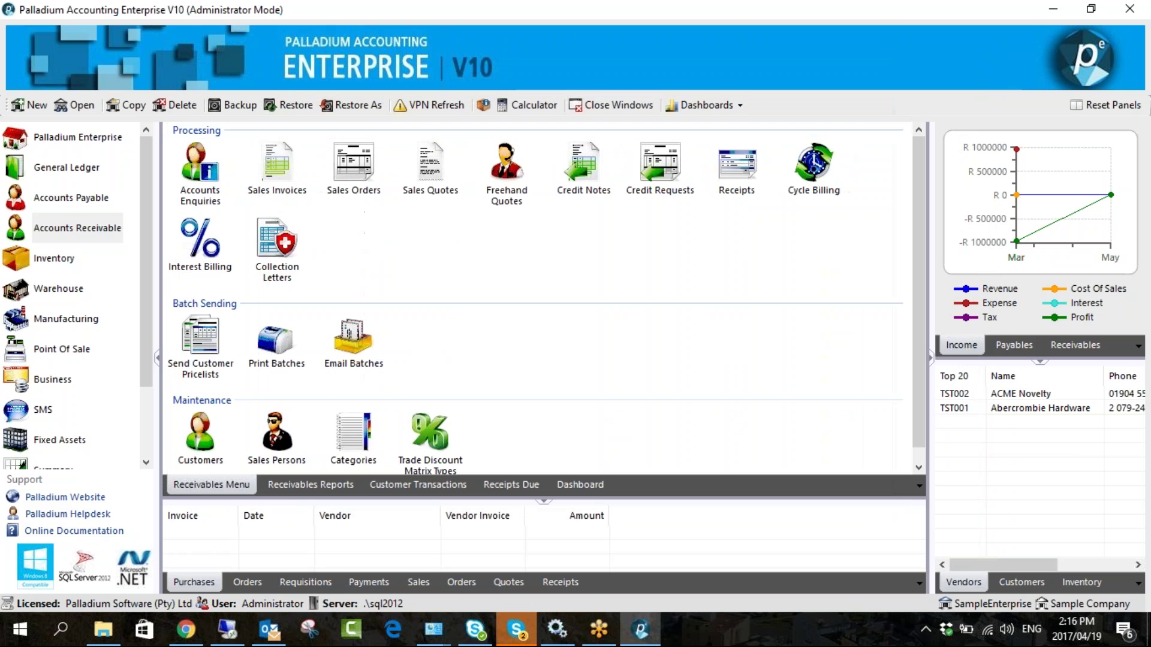
pyautogui.click(72, 197)
pyautogui.click(200, 423)
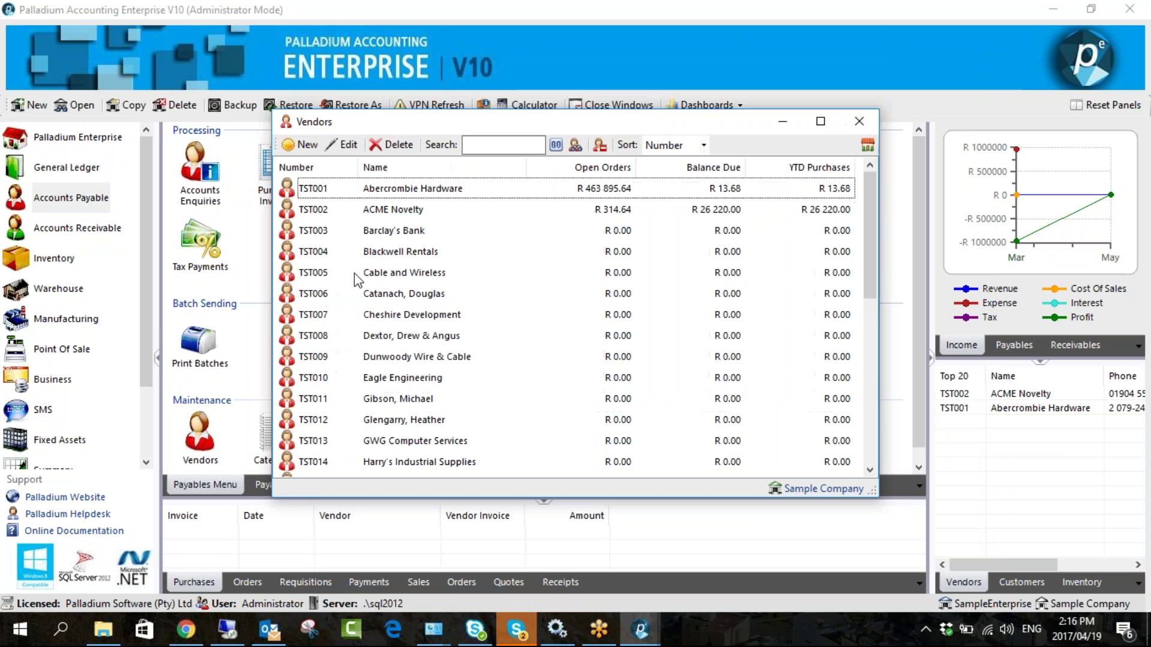
pyautogui.click(358, 275)
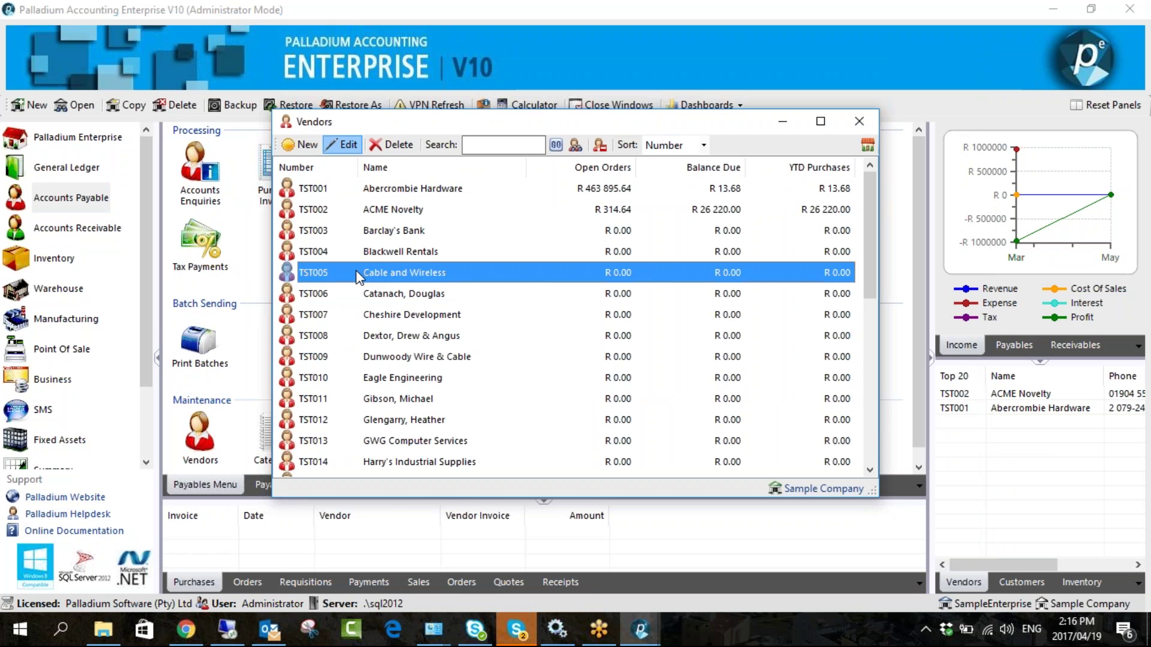
pyautogui.doubleClick(358, 275)
pyautogui.click(347, 178)
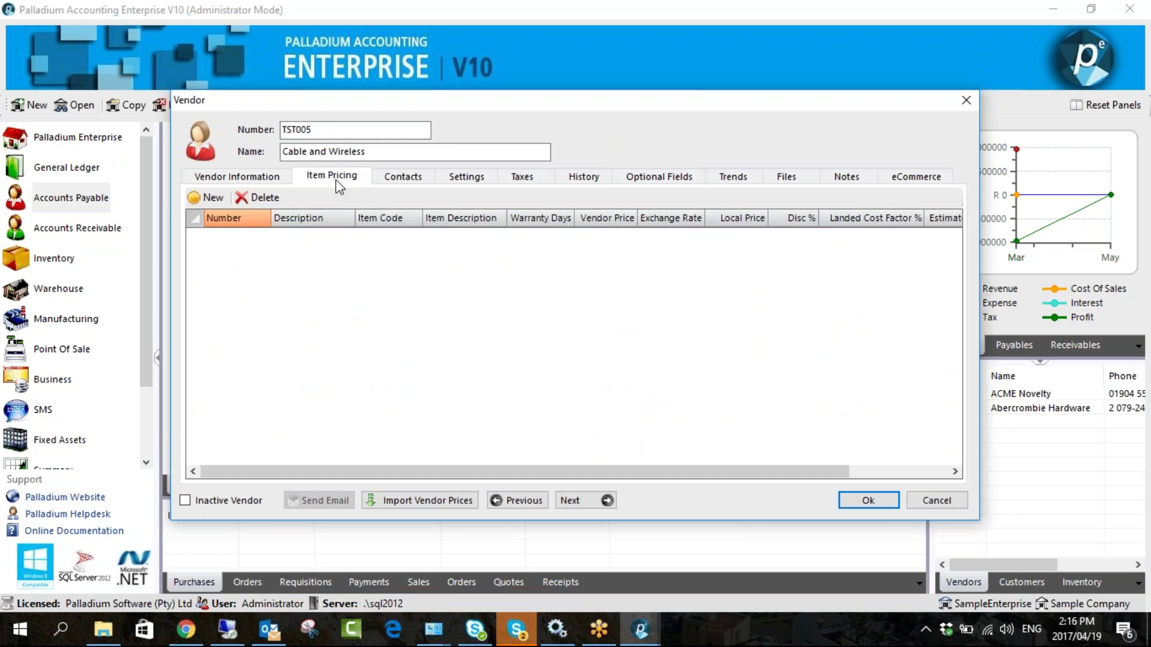
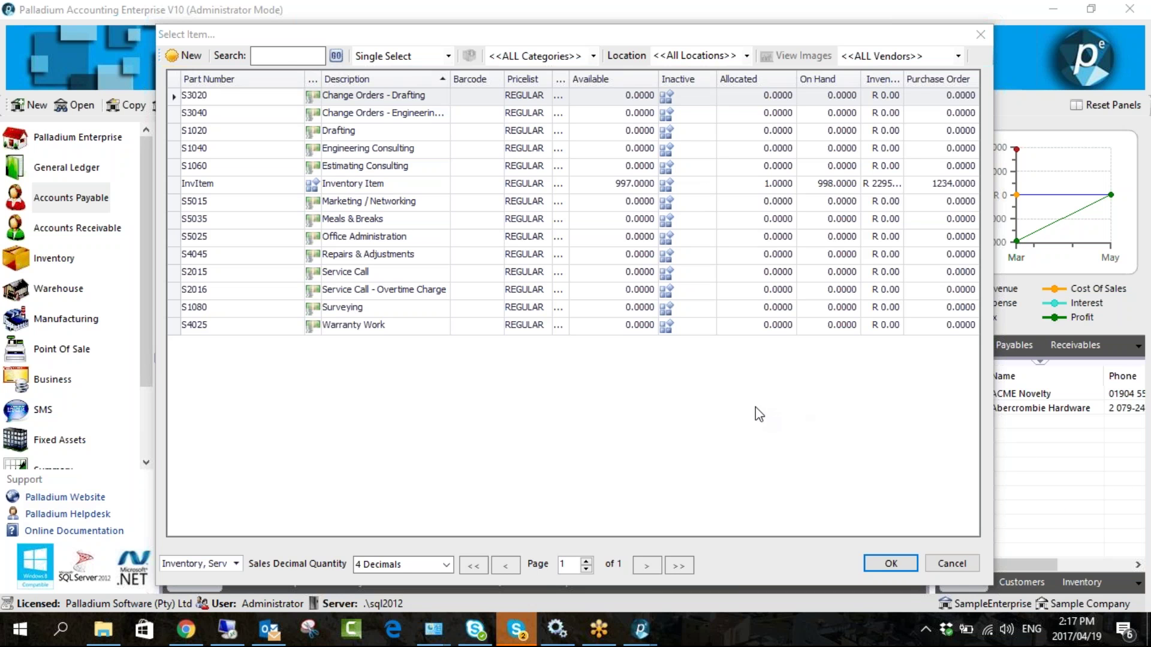
# - Add InvItem to the Cable and Wireless item pricing grid, then cancel the vendor record unsaved
pyautogui.click(363, 189)
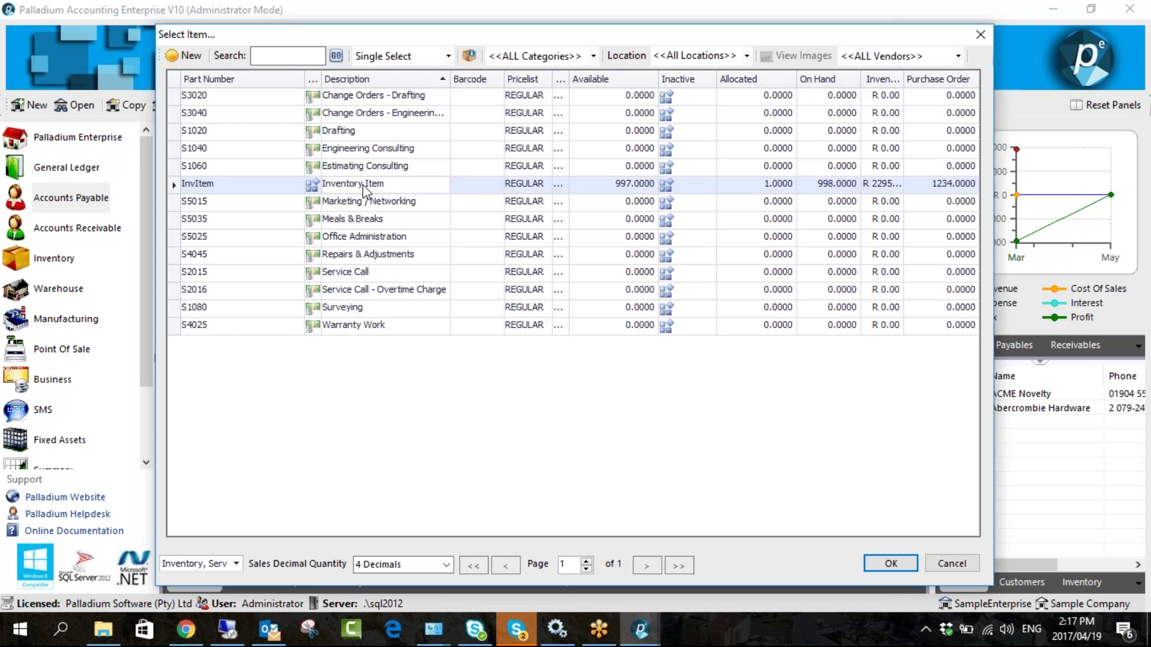
pyautogui.doubleClick(364, 189)
pyautogui.moveTo(421, 105); pyautogui.dragTo(287, 78)
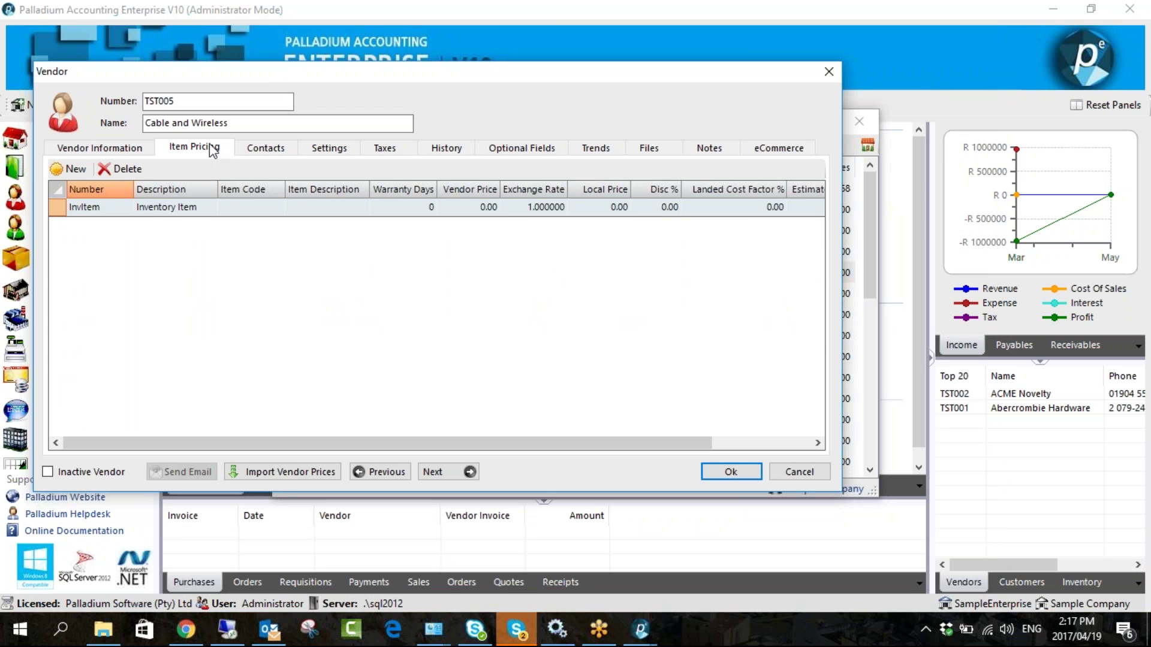
pyautogui.click(246, 207)
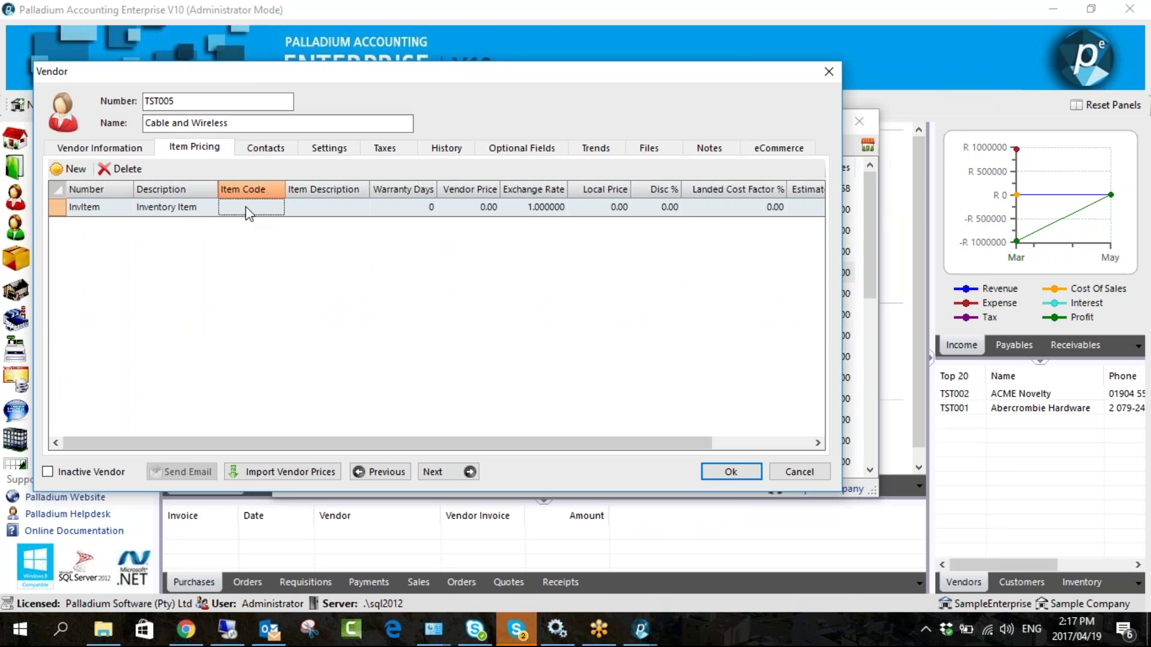
pyautogui.click(108, 210)
pyautogui.click(251, 207)
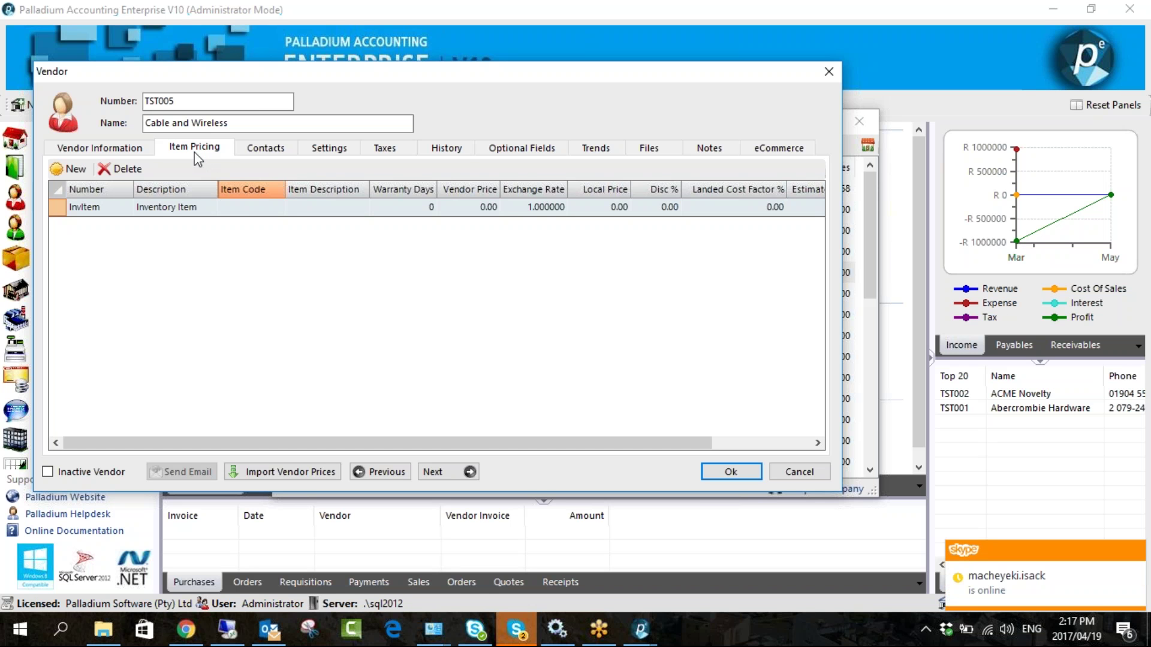
pyautogui.click(787, 472)
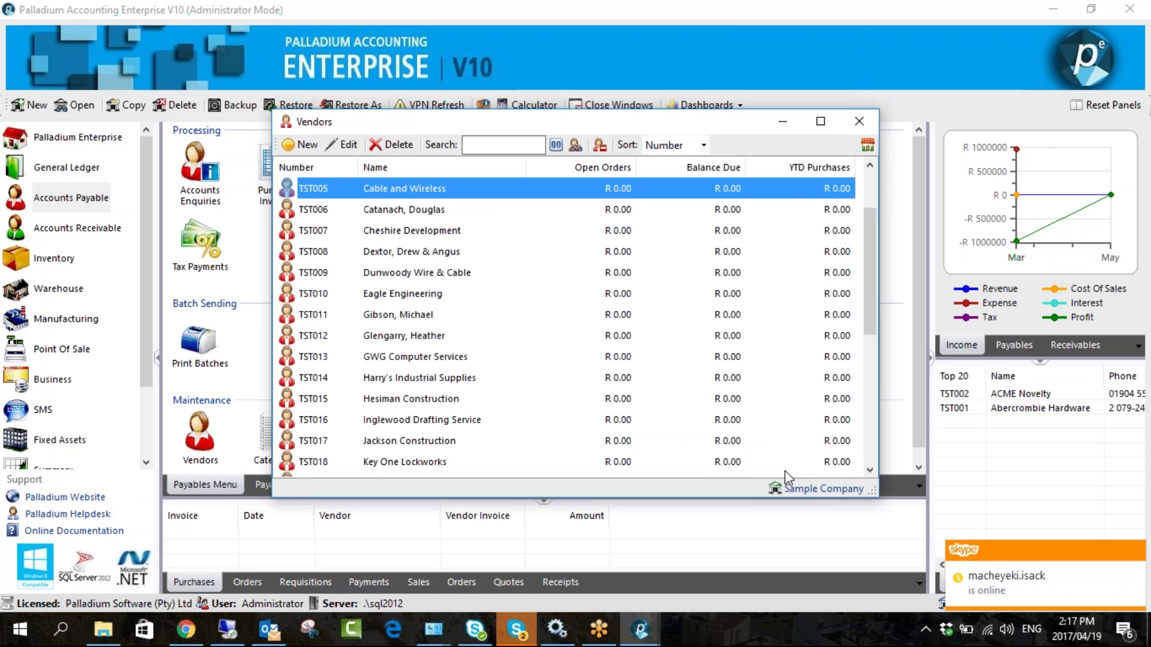
# - Close Vendors and open customer TEST007 Paint Shop from Accounts Receivable Customers
pyautogui.click(859, 121)
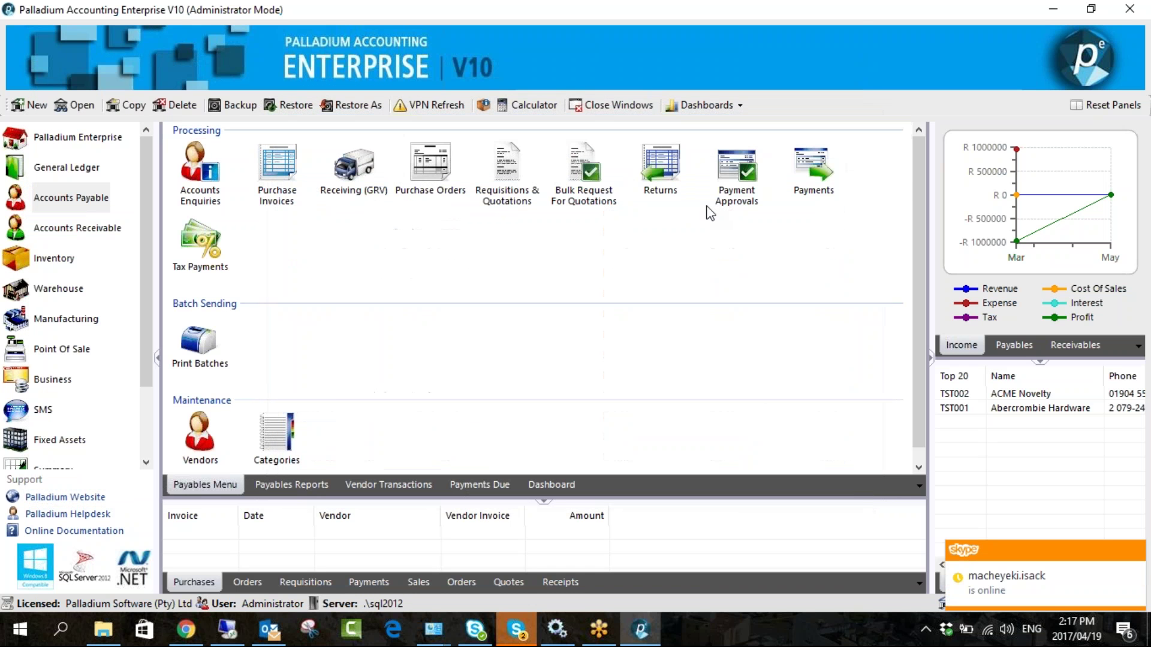
pyautogui.click(112, 235)
pyautogui.click(196, 421)
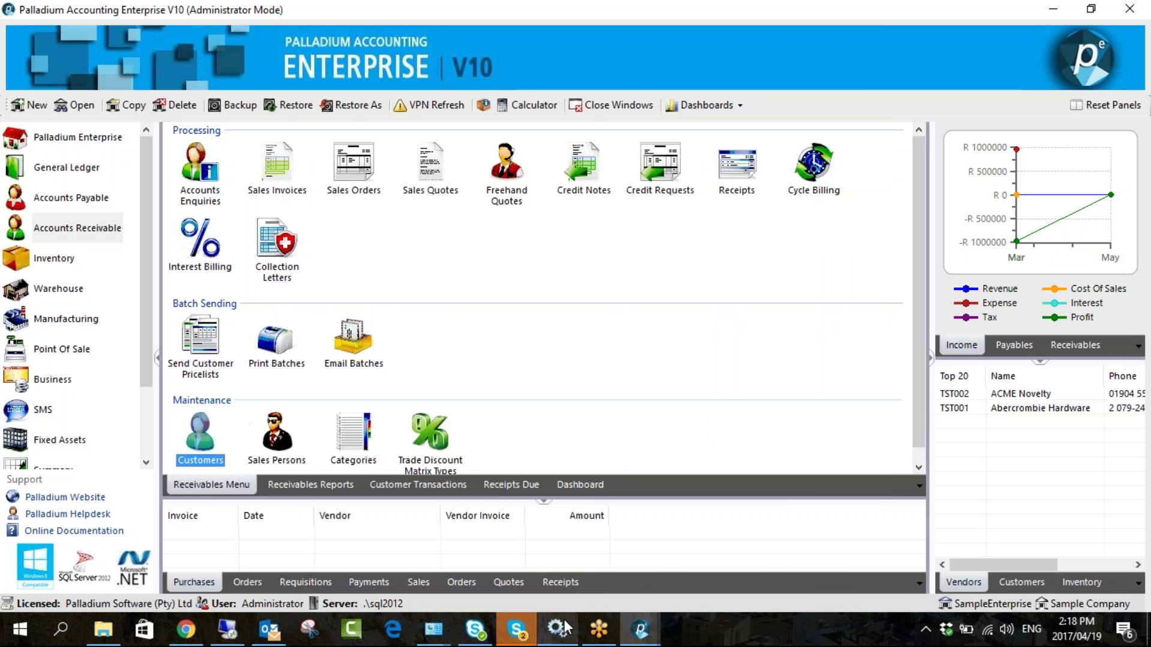
pyautogui.moveTo(640, 630)
pyautogui.click(692, 563)
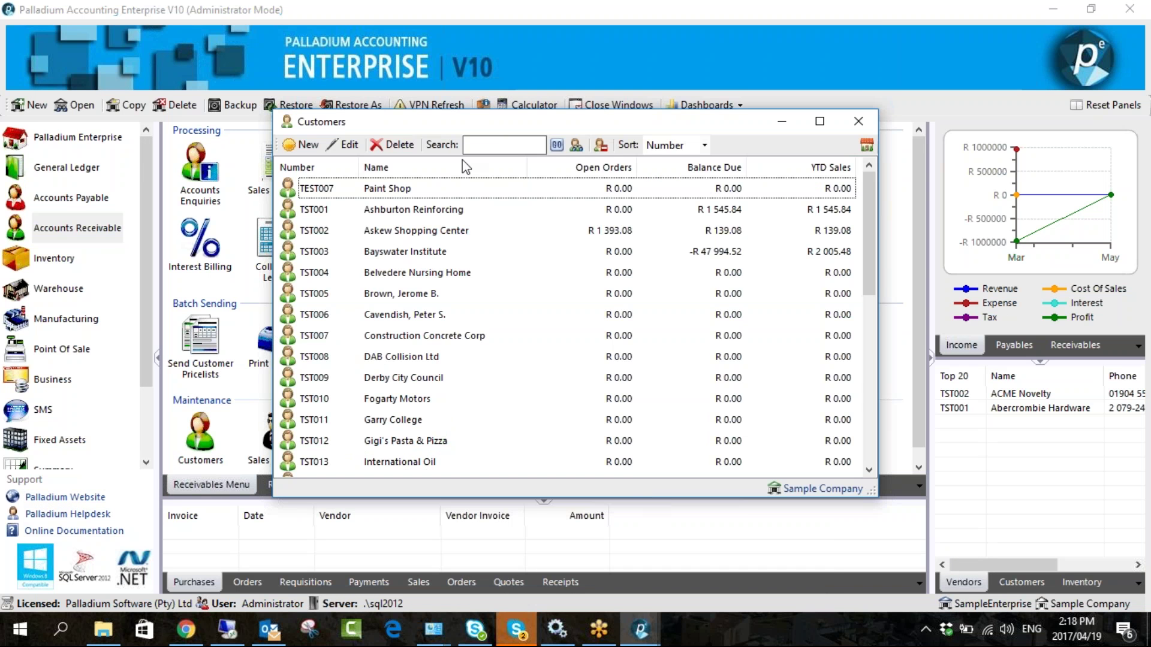
pyautogui.click(407, 194)
pyautogui.doubleClick(407, 194)
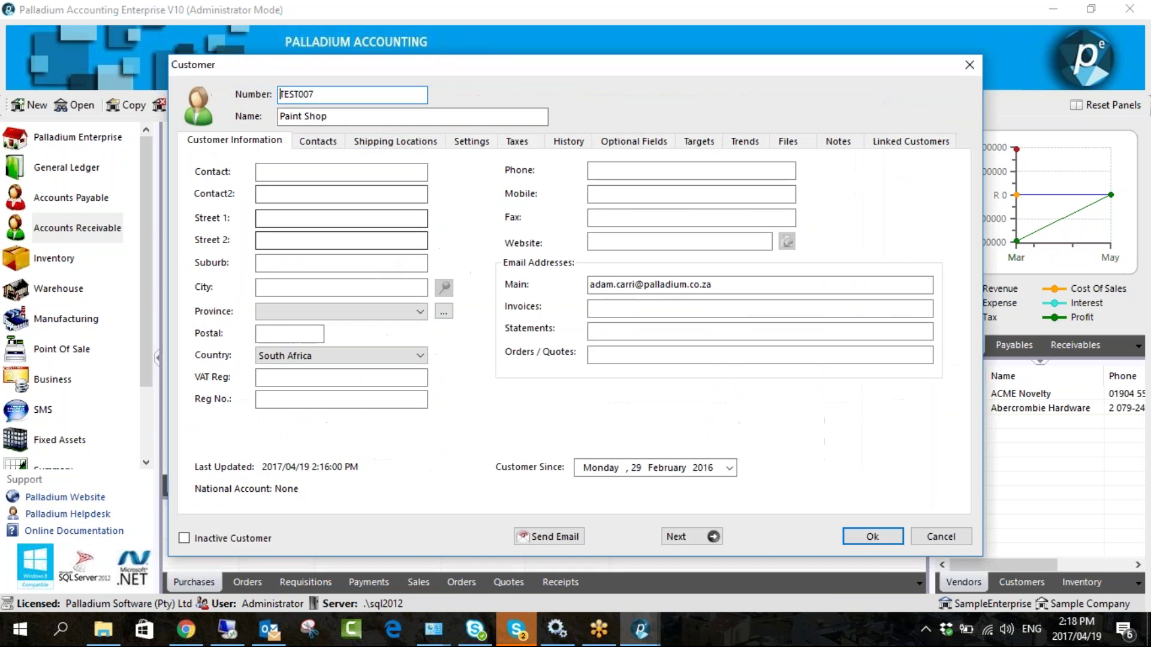
# - Review Paint Shop's Settings tab and 100000.00 credit limit, then cancel and close Customers
pyautogui.moveTo(484, 72); pyautogui.dragTo(362, 48)
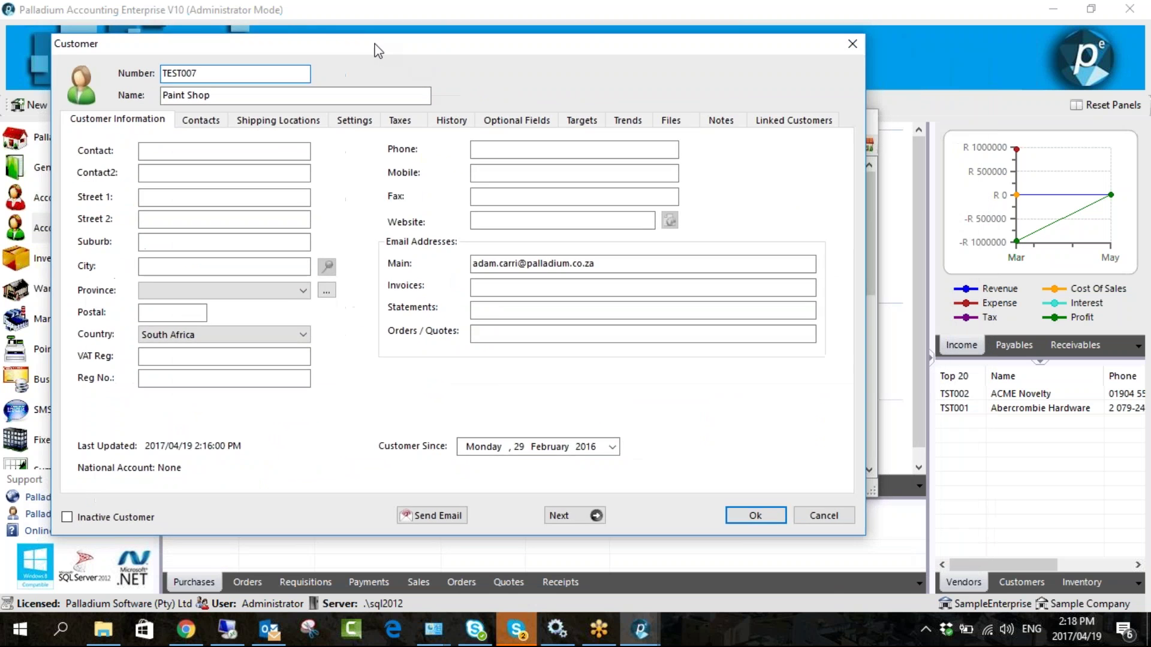
pyautogui.click(347, 118)
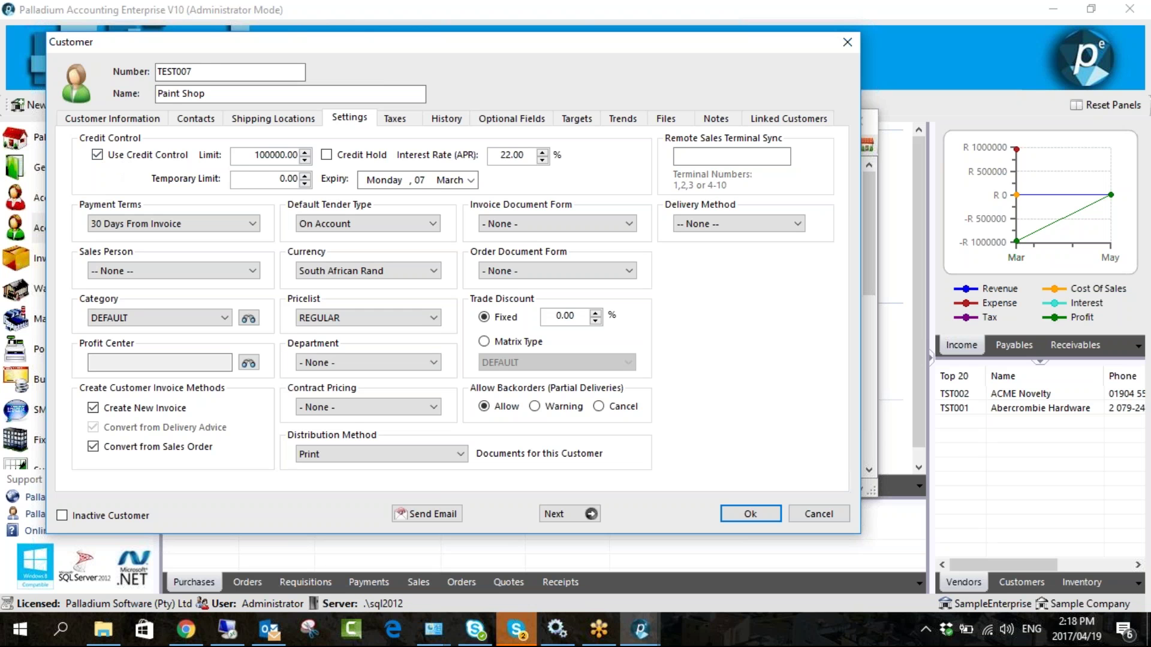
pyautogui.click(302, 157)
pyautogui.click(255, 157)
pyautogui.click(803, 514)
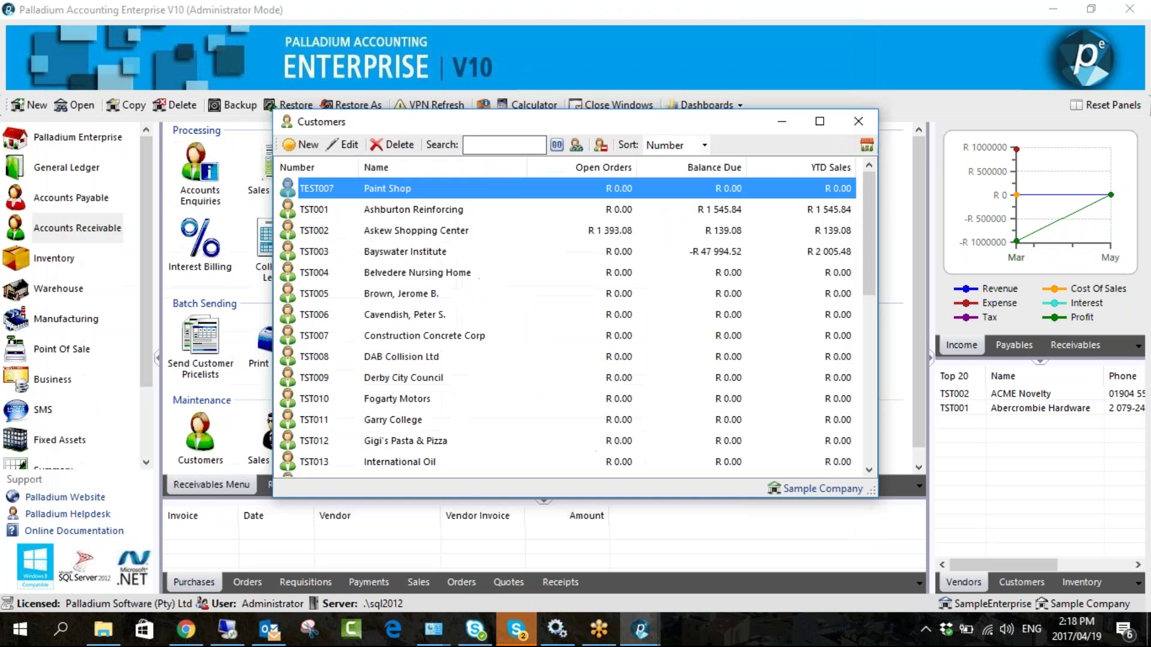
pyautogui.click(862, 118)
pyautogui.moveTo(153, 322); pyautogui.dragTo(134, 391)
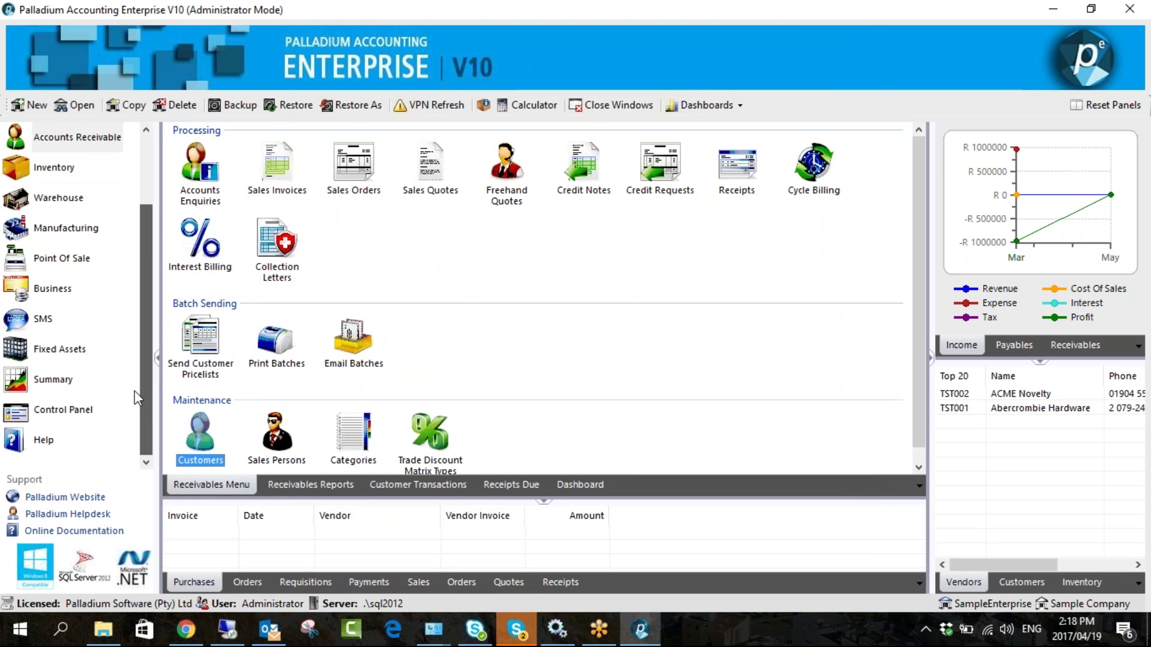
# - In Company Options Receivables, change the default Limit Amount from 100000.00 to 5000 and save
pyautogui.click(71, 416)
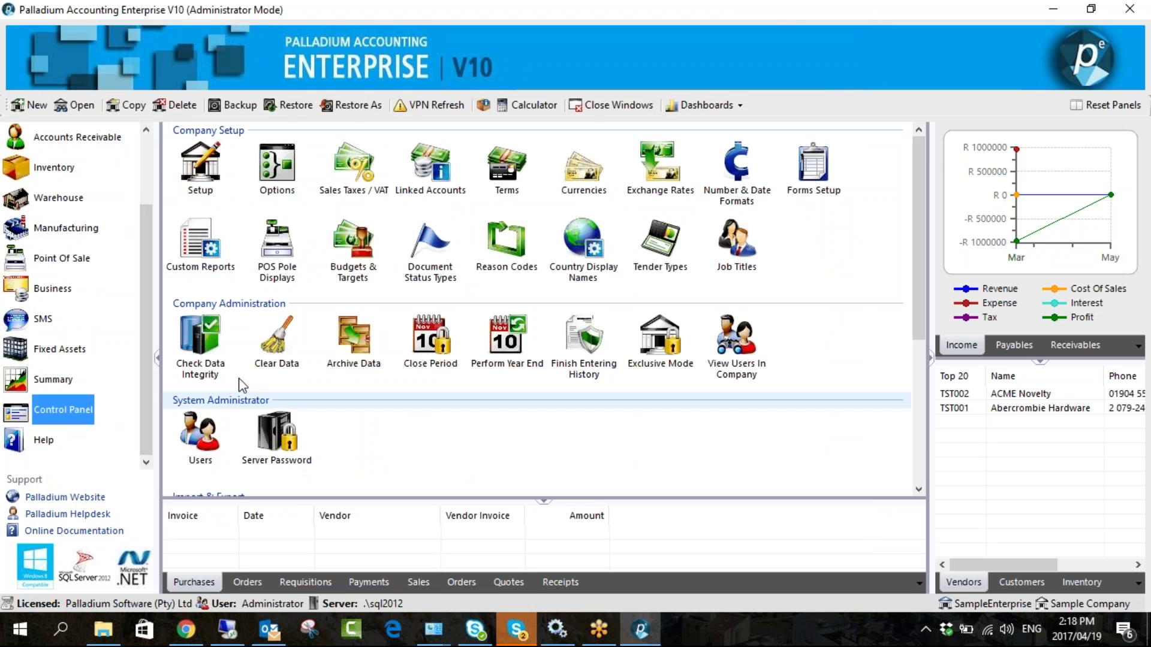
pyautogui.click(282, 180)
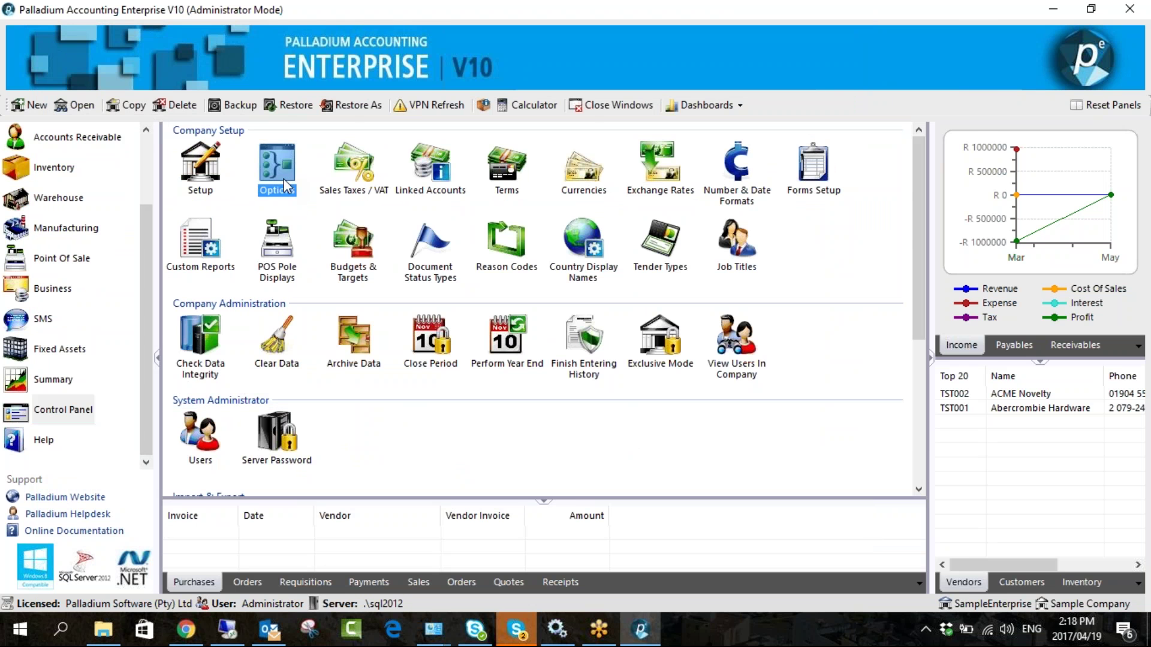
pyautogui.doubleClick(281, 180)
pyautogui.click(362, 72)
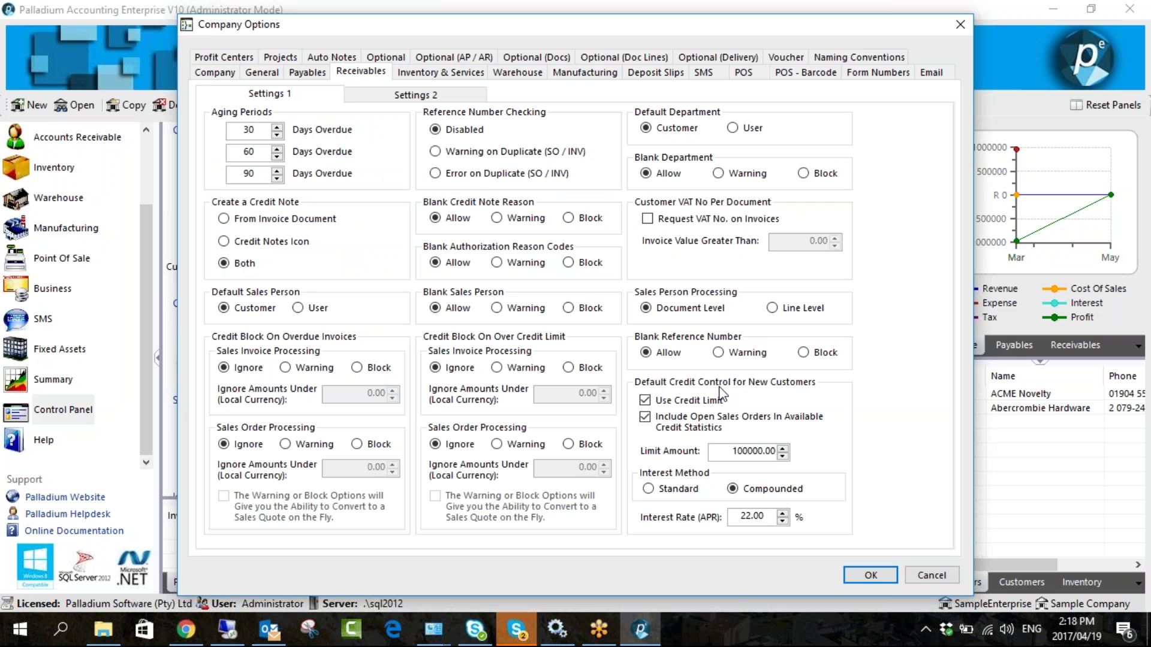
pyautogui.moveTo(732, 451); pyautogui.dragTo(795, 453)
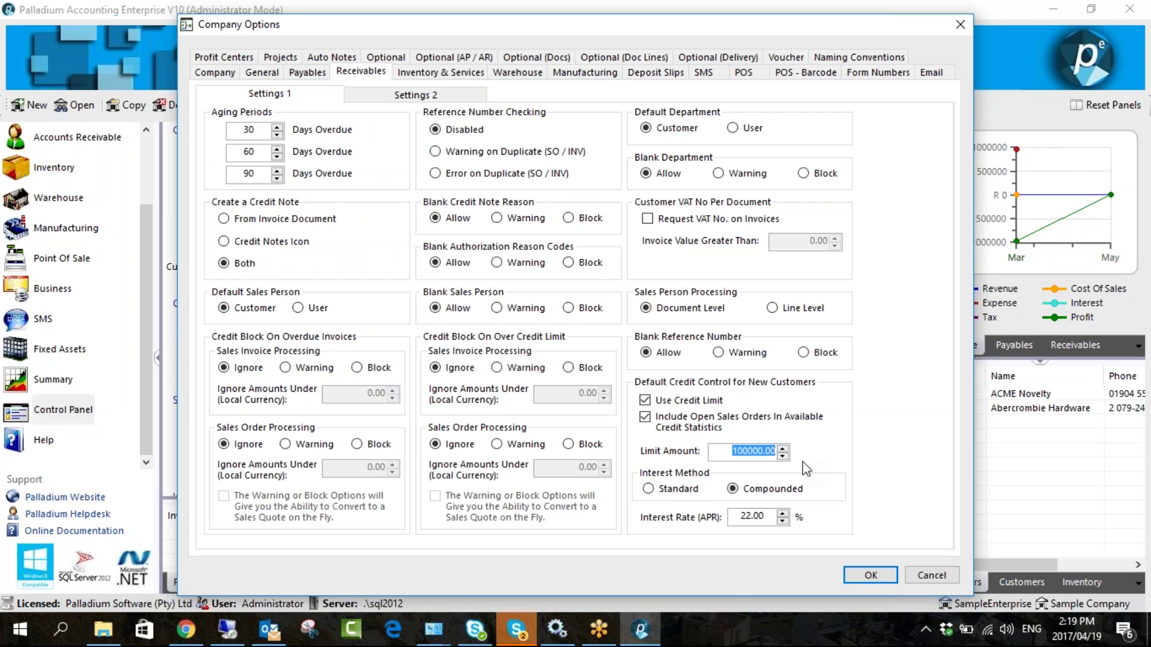
pyautogui.moveTo(699, 20); pyautogui.dragTo(596, 8)
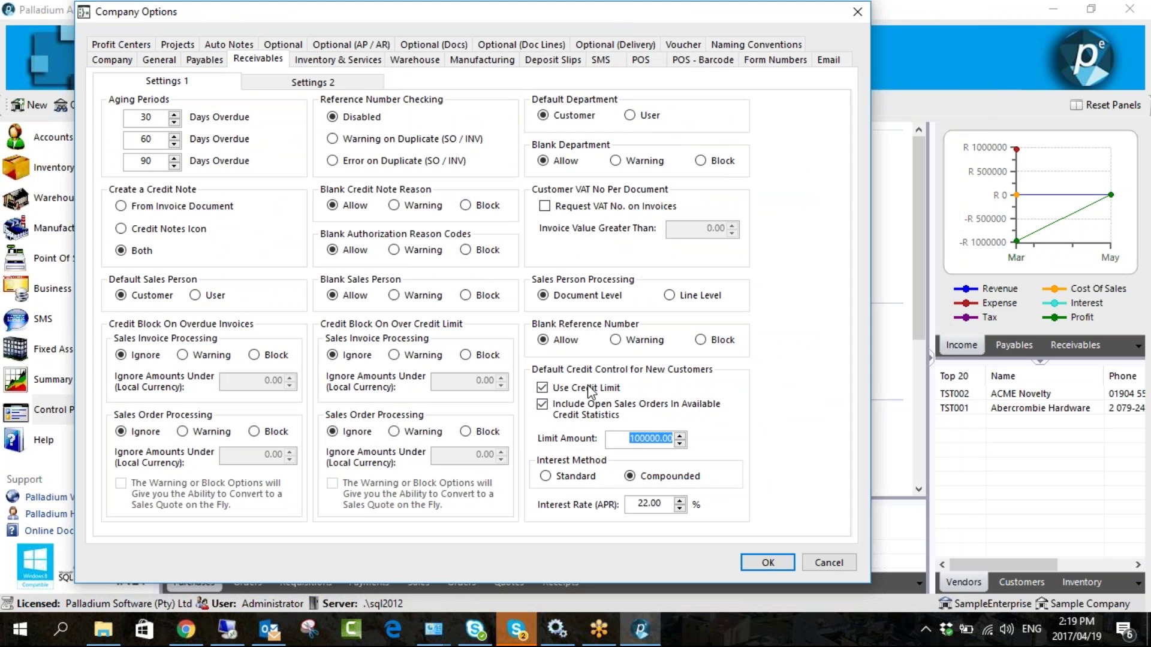
pyautogui.click(629, 440)
pyautogui.hotkey('shift', 'End')
pyautogui.write('5000')
pyautogui.click(760, 564)
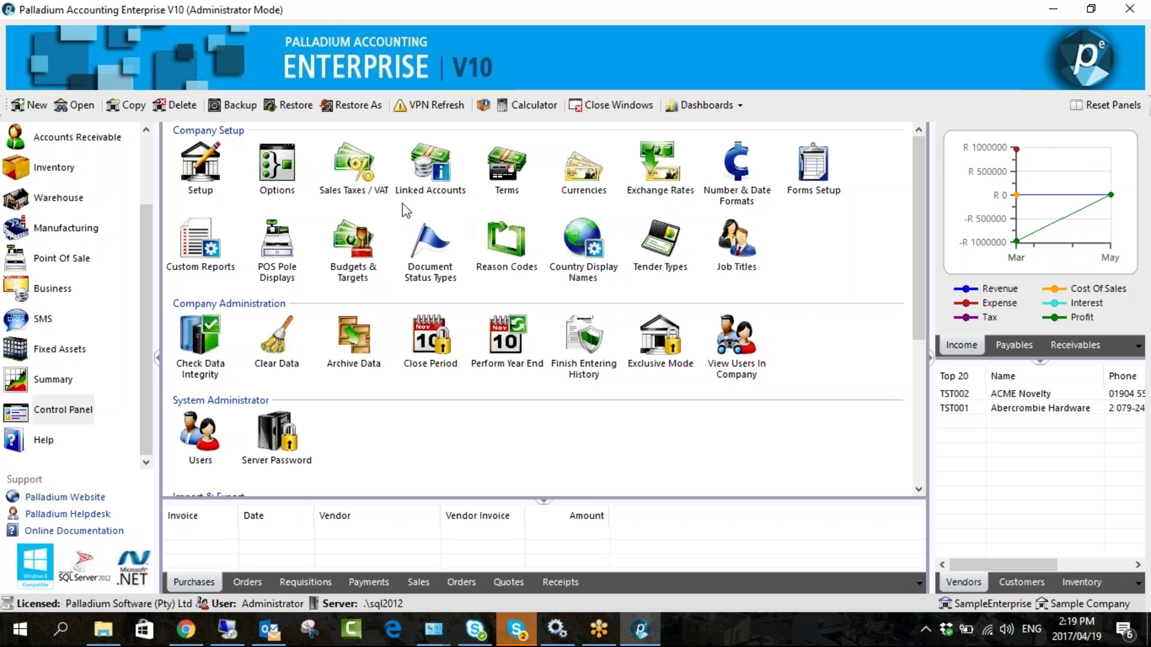
# - Add a '45 Days From Invoice' company payment term with 45 due days counted from invoice
pyautogui.click(506, 174)
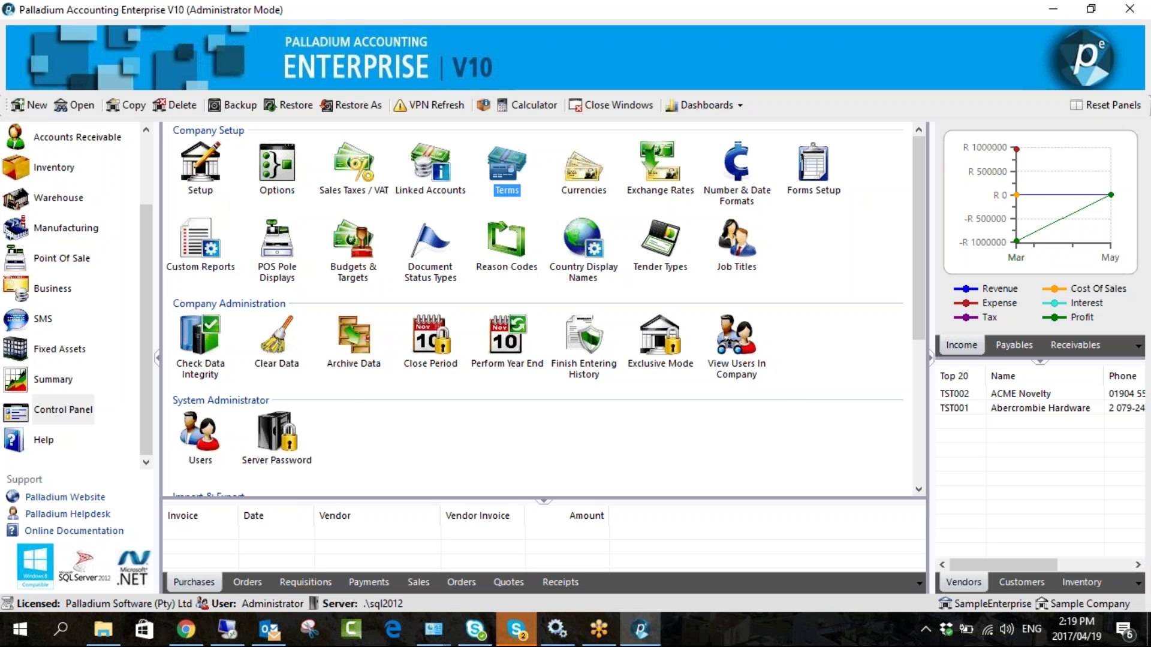
pyautogui.click(506, 174)
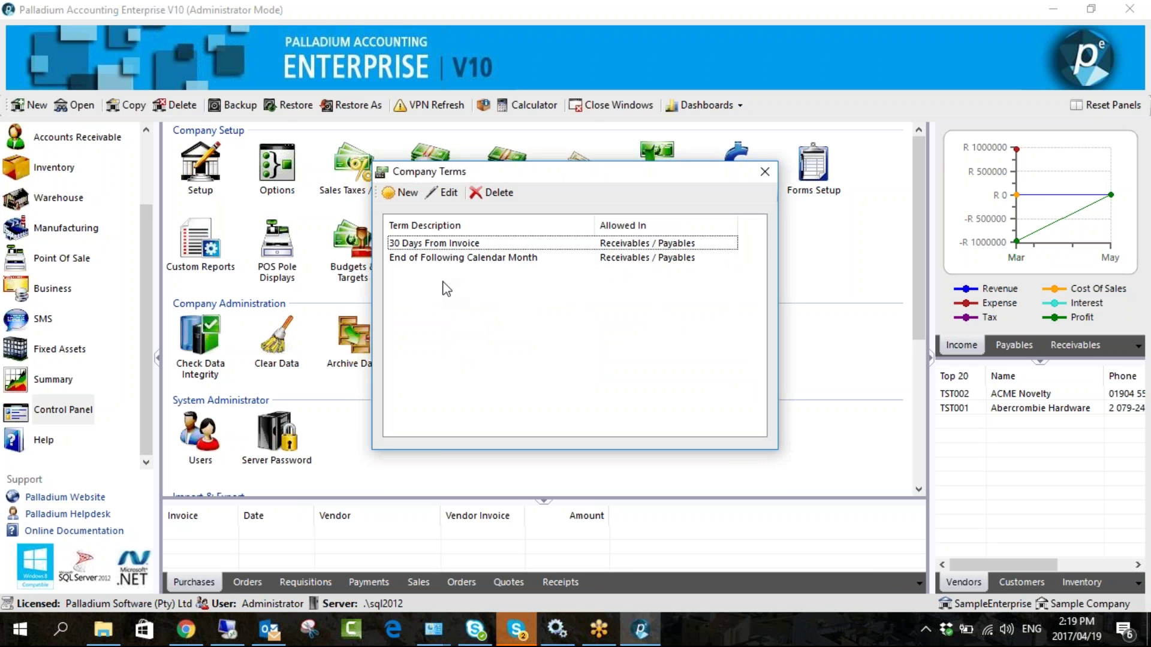
pyautogui.click(406, 197)
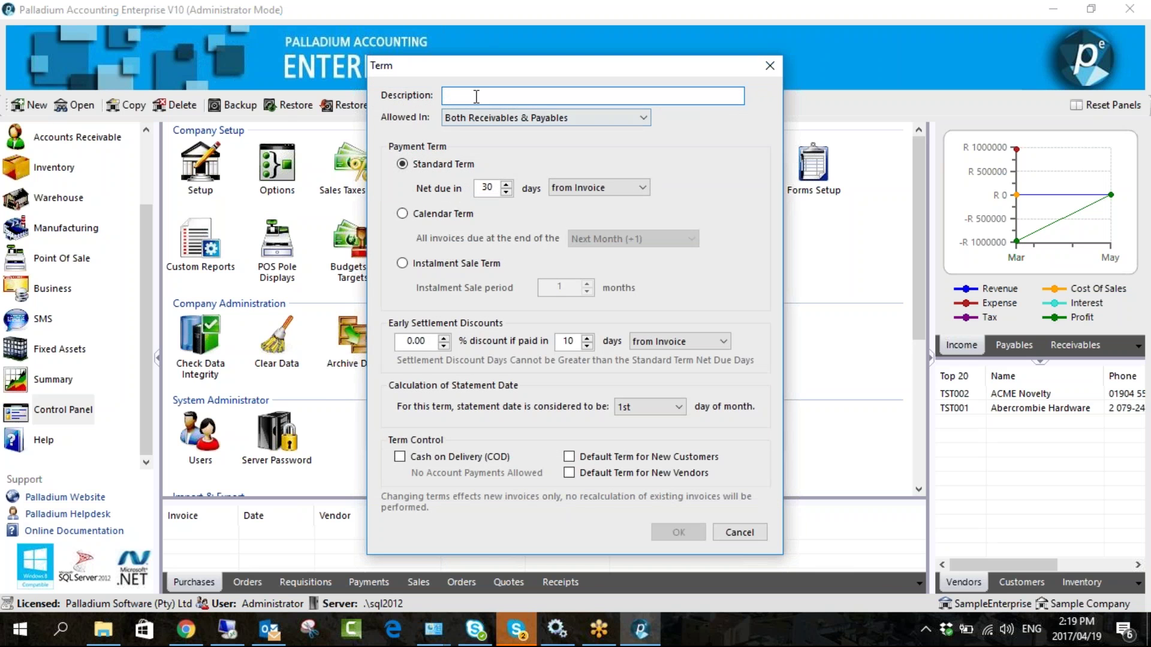
pyautogui.write('45 Days From Invoice')
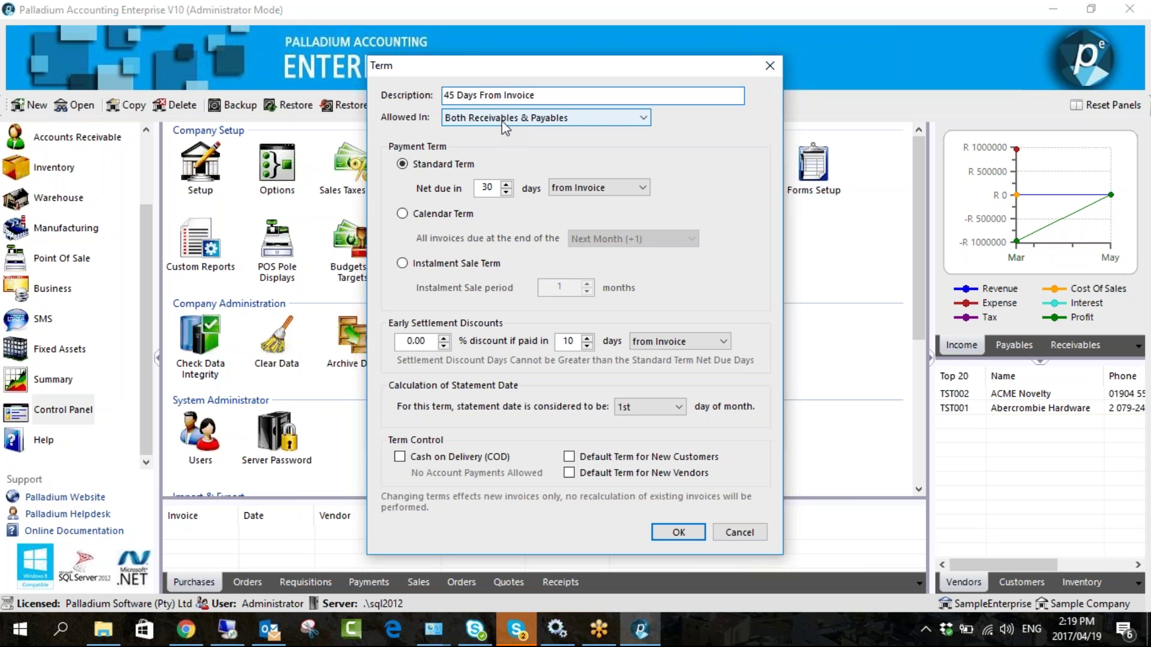
pyautogui.doubleClick(490, 185)
pyautogui.write('45')
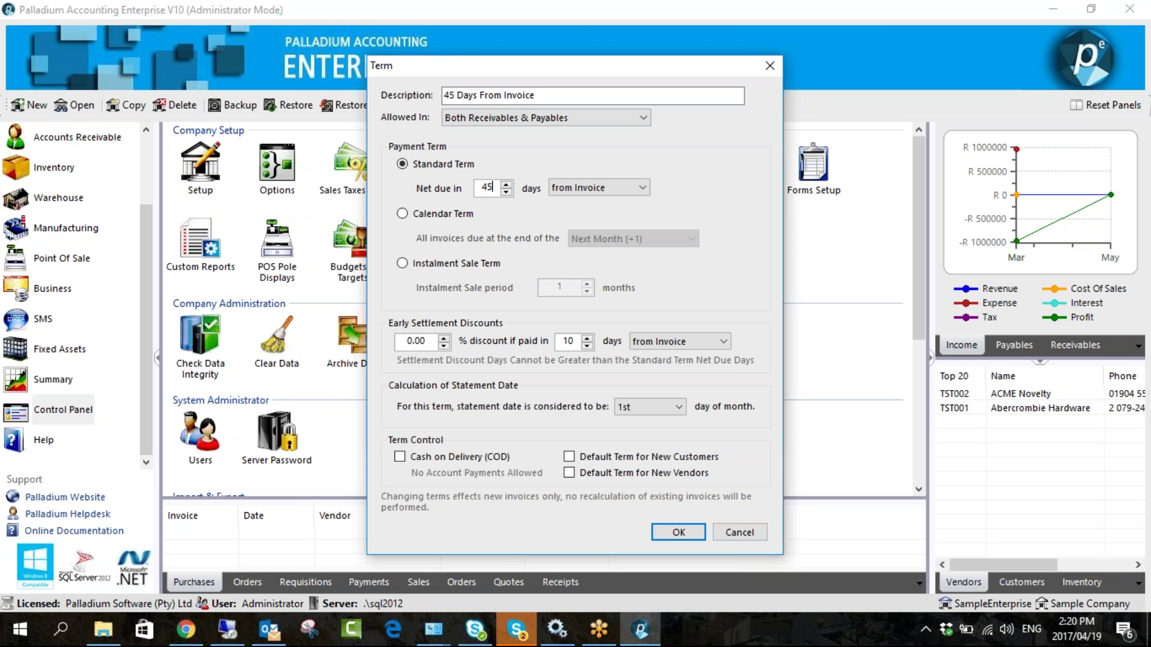
pyautogui.click(576, 190)
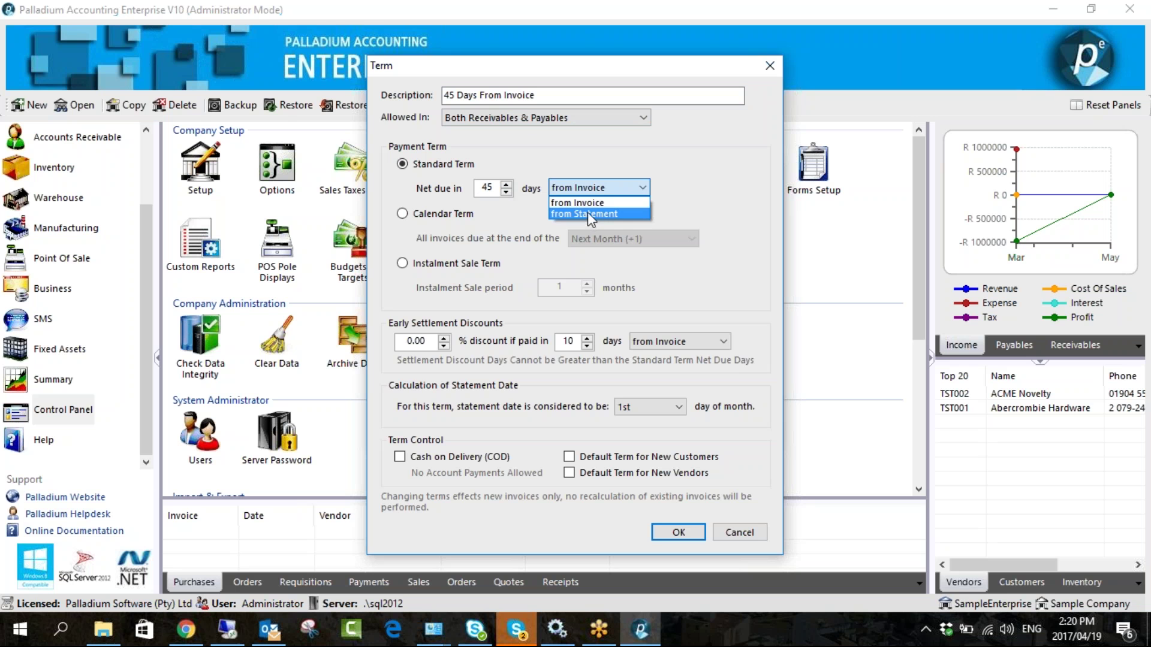
pyautogui.click(592, 185)
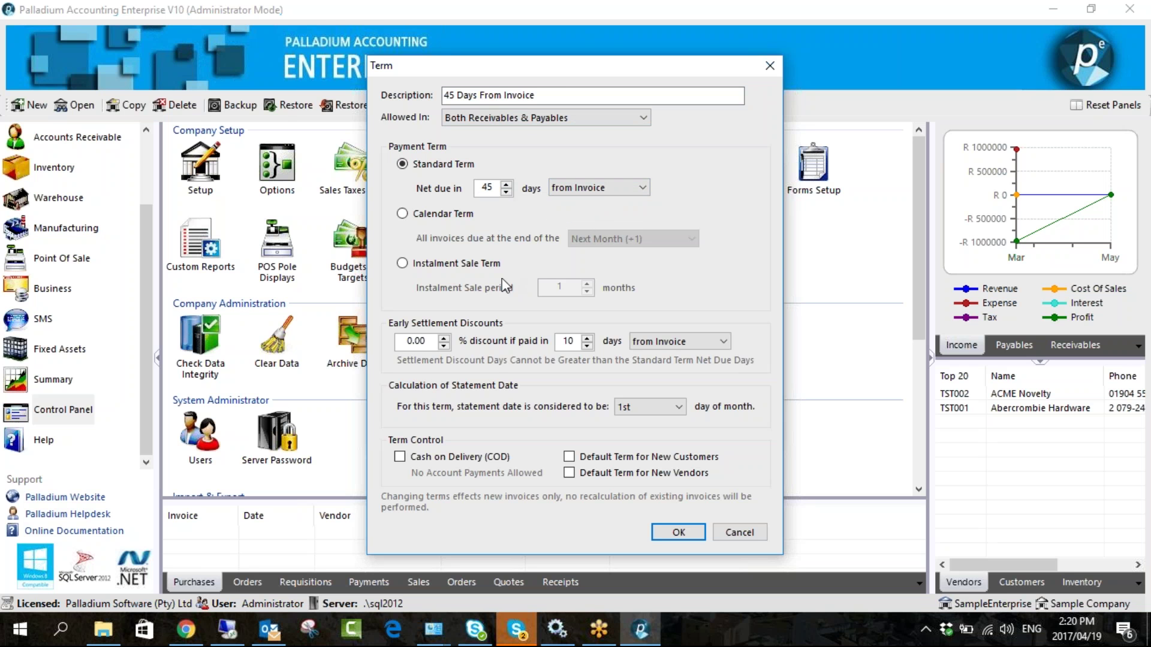
pyautogui.click(675, 534)
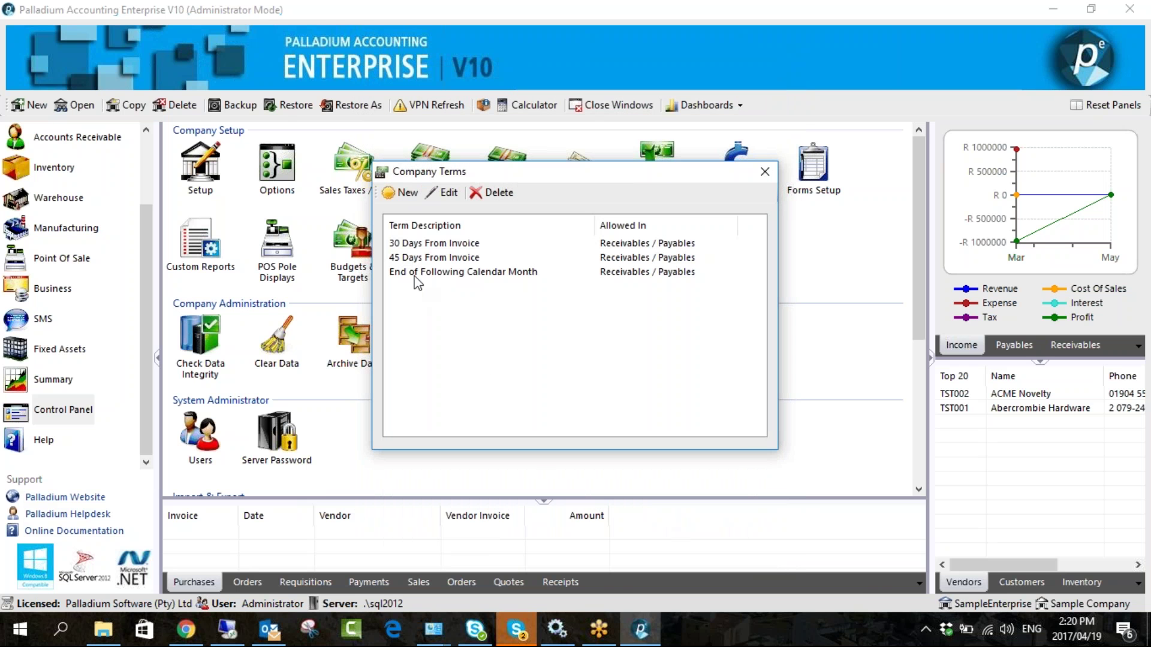
# - Close the Company Terms list and go to Accounts Receivable
pyautogui.click(764, 171)
pyautogui.scroll(2, 60, 228)
pyautogui.click(78, 227)
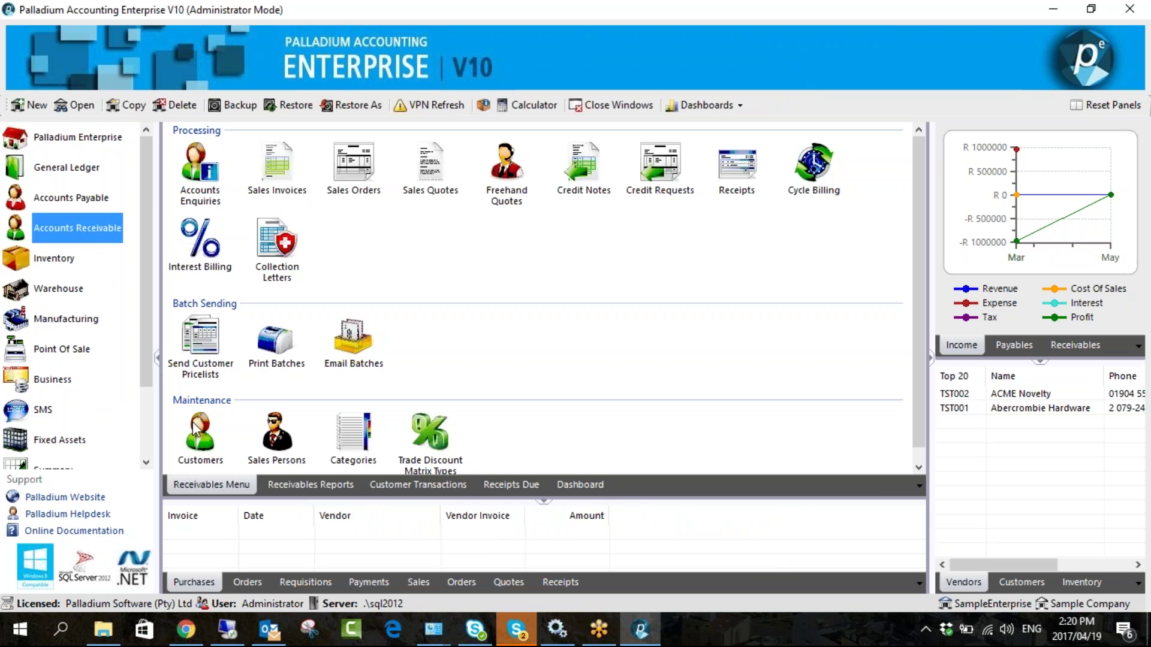
# - Set the Paint Shop customer's payment terms to 45 Days From Invoice
pyautogui.click(195, 442)
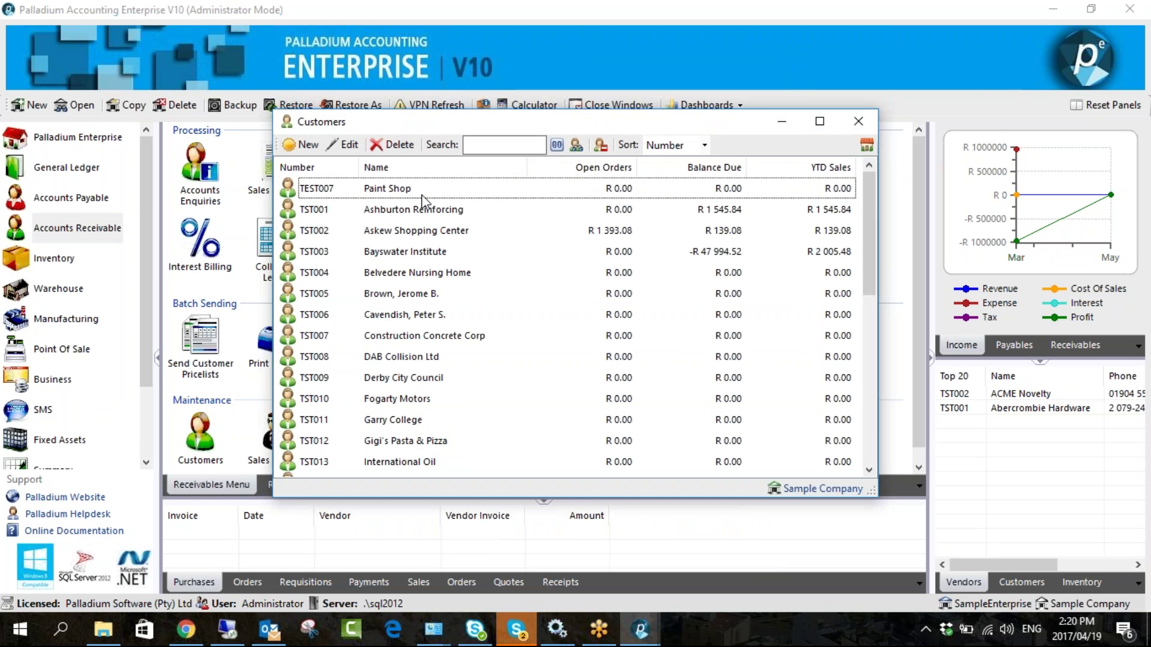
pyautogui.doubleClick(422, 193)
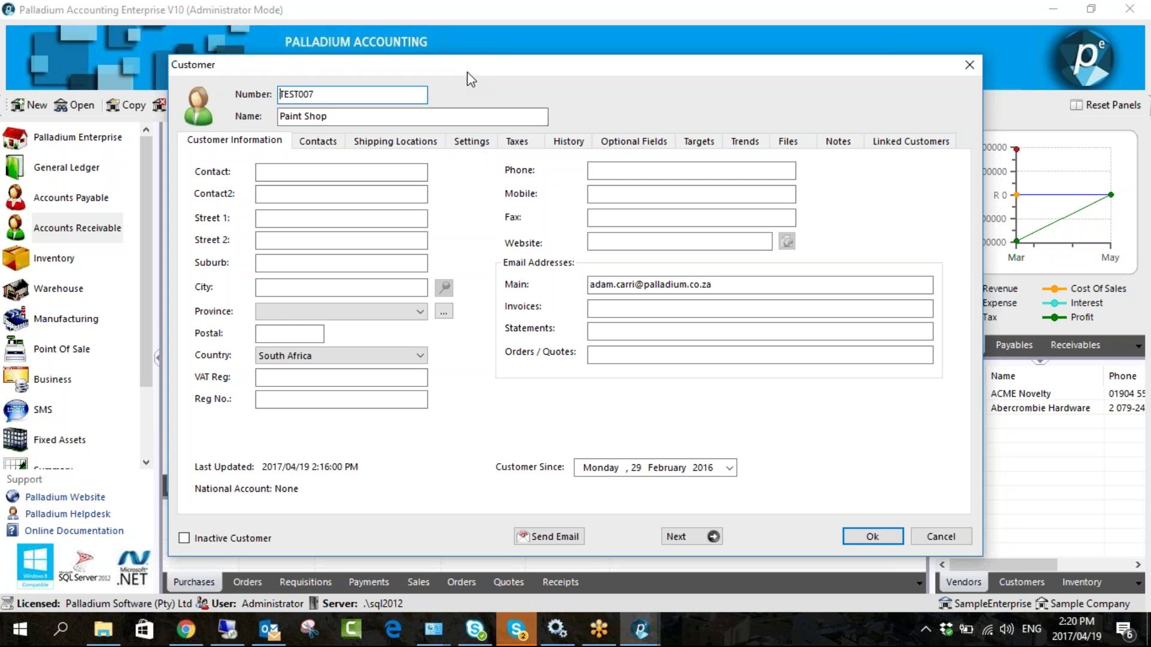
pyautogui.moveTo(467, 71); pyautogui.dragTo(437, 49)
pyautogui.click(440, 117)
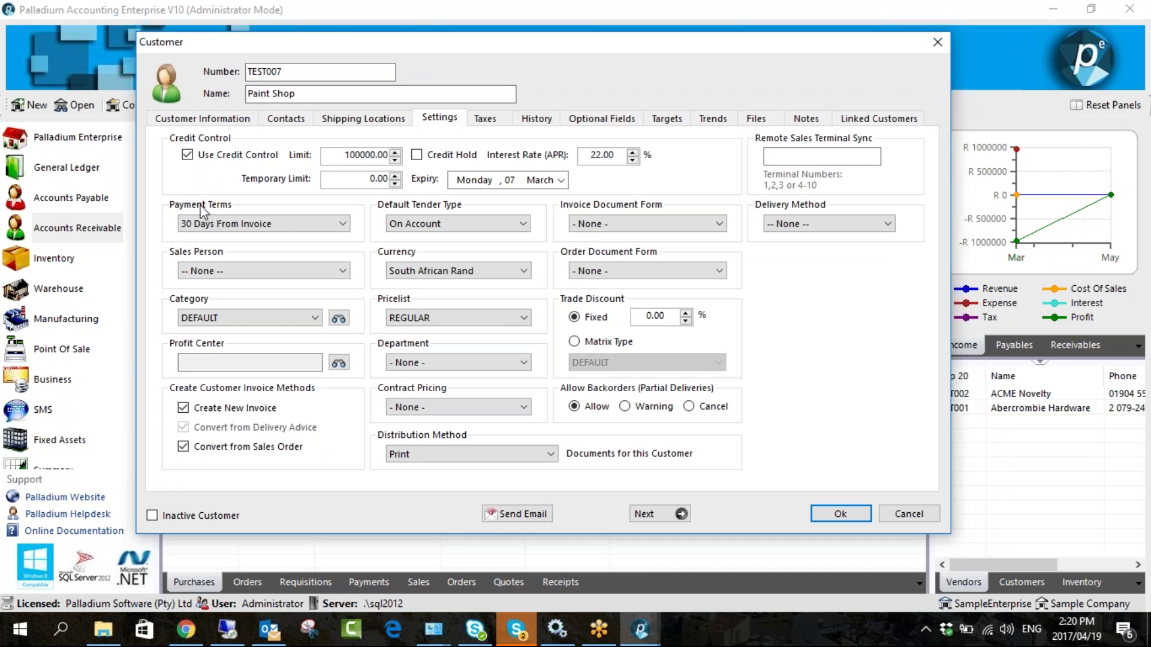
pyautogui.click(281, 224)
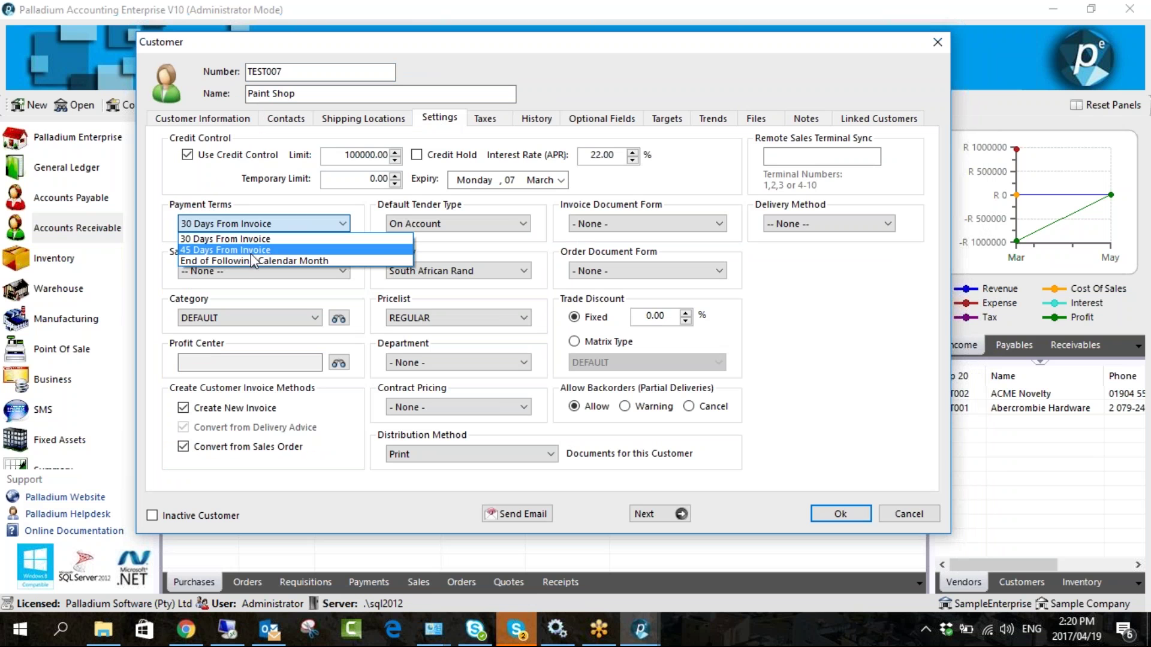
pyautogui.click(232, 249)
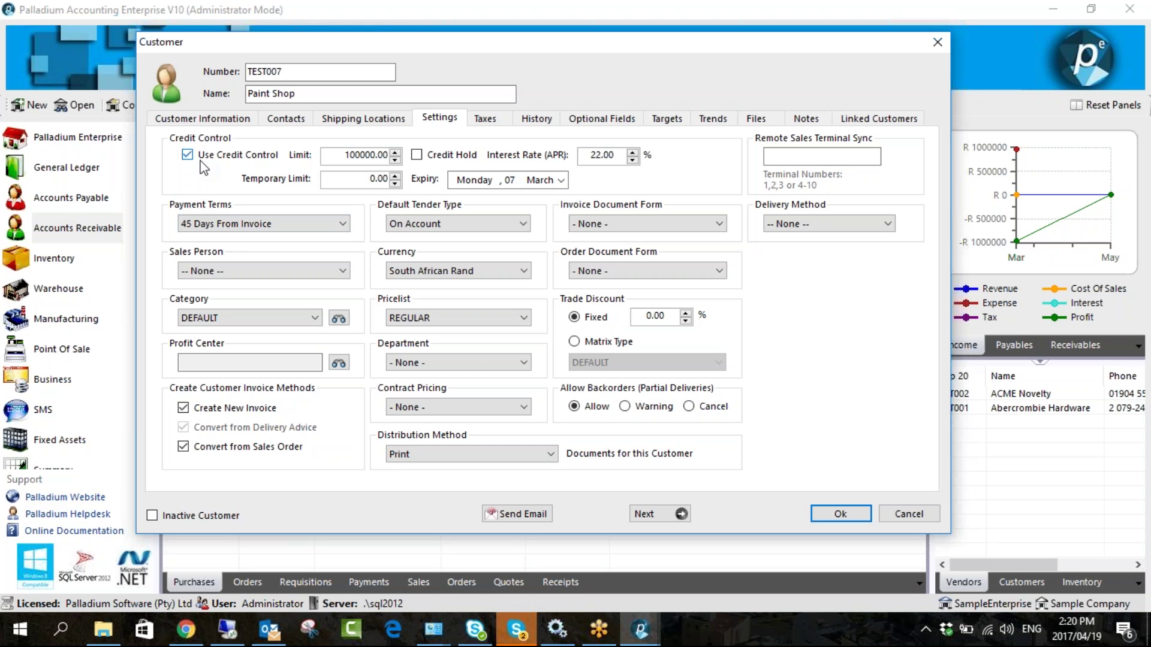
# - Change Paint Shop's interest rate from 22.00 to 24, leaving the customer off credit hold
pyautogui.click(332, 157)
pyautogui.moveTo(617, 156); pyautogui.dragTo(587, 156)
pyautogui.write('24')
pyautogui.moveTo(340, 155); pyautogui.dragTo(413, 155)
pyautogui.click(385, 157)
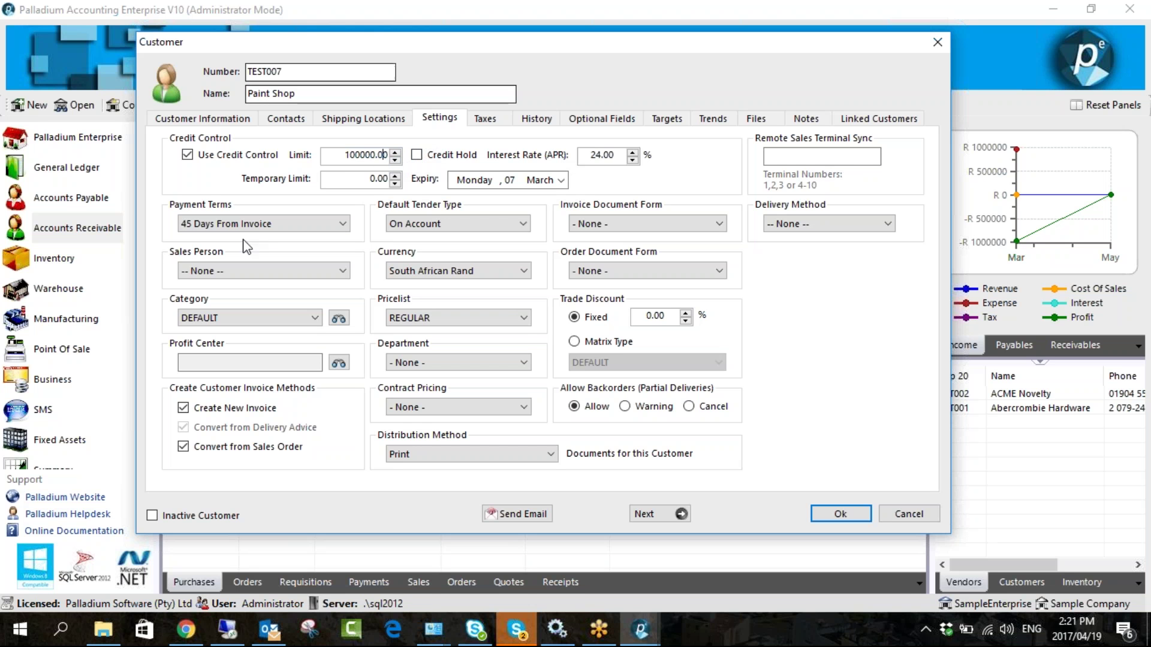
pyautogui.click(417, 155)
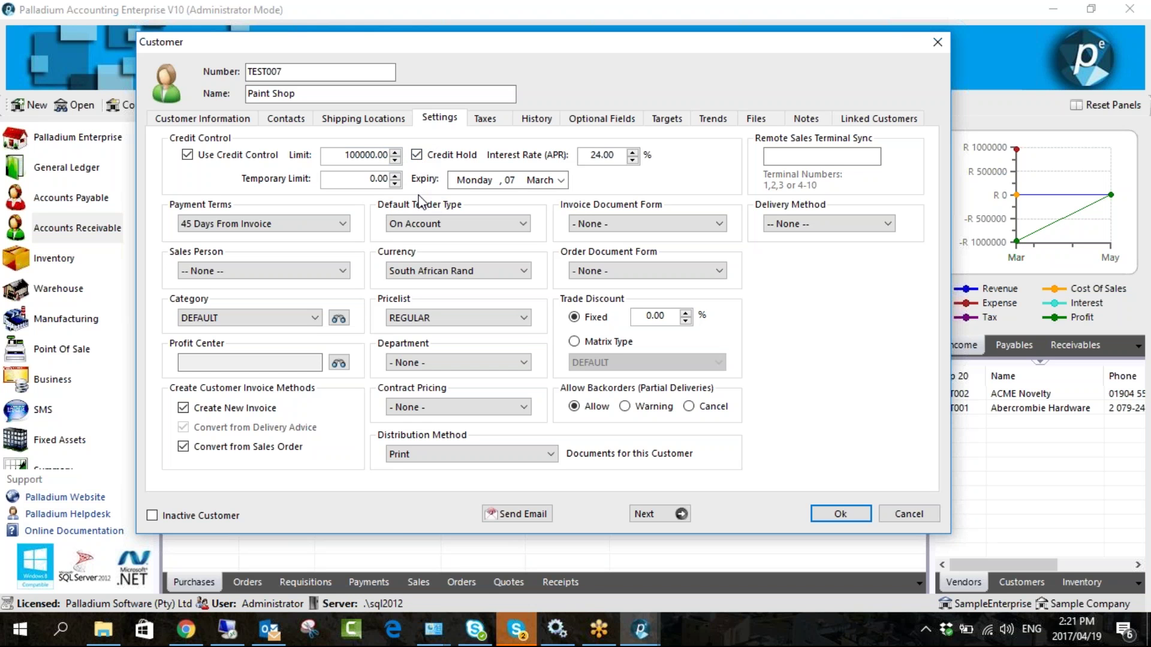
pyautogui.click(428, 157)
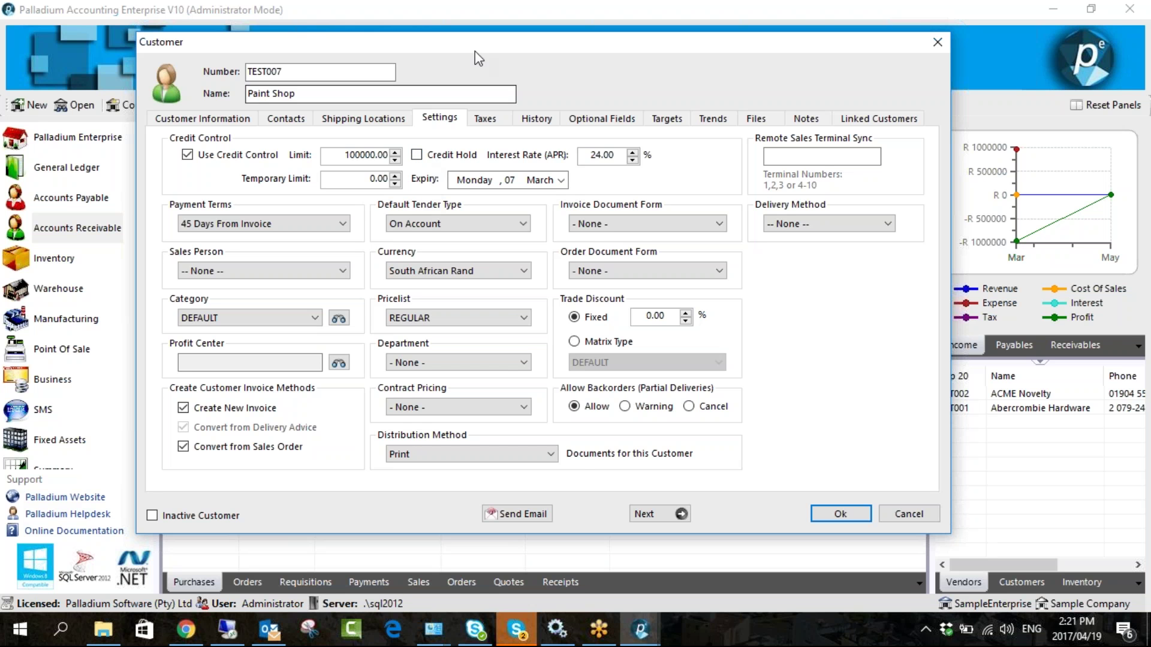
pyautogui.moveTo(485, 49); pyautogui.dragTo(415, 34)
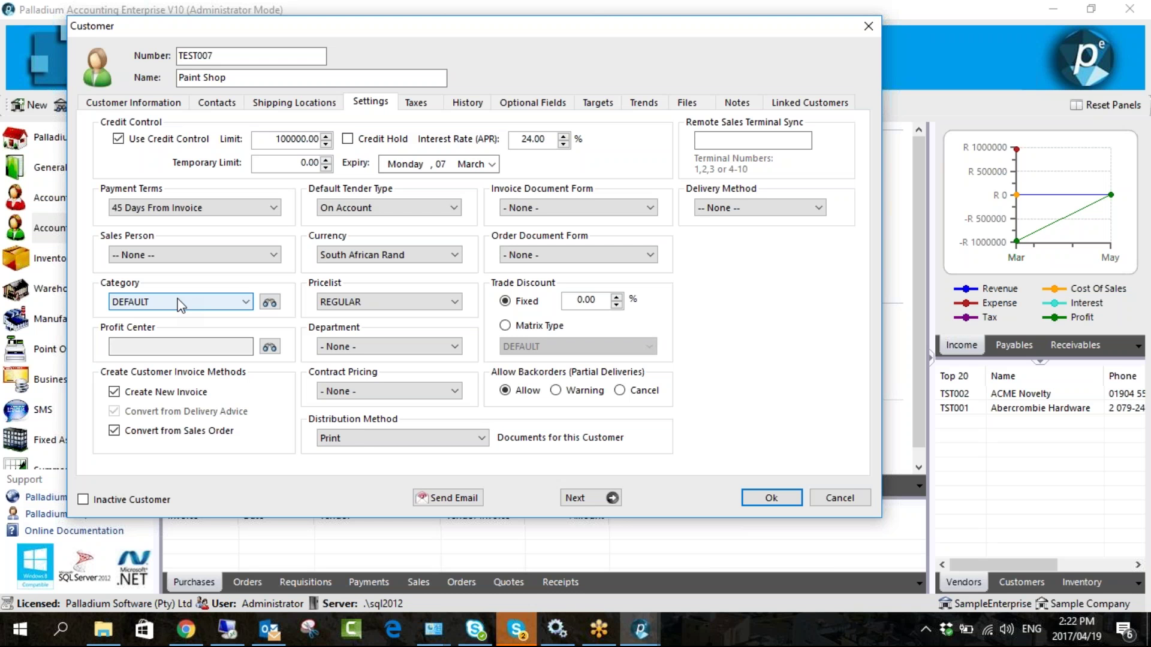
pyautogui.click(360, 209)
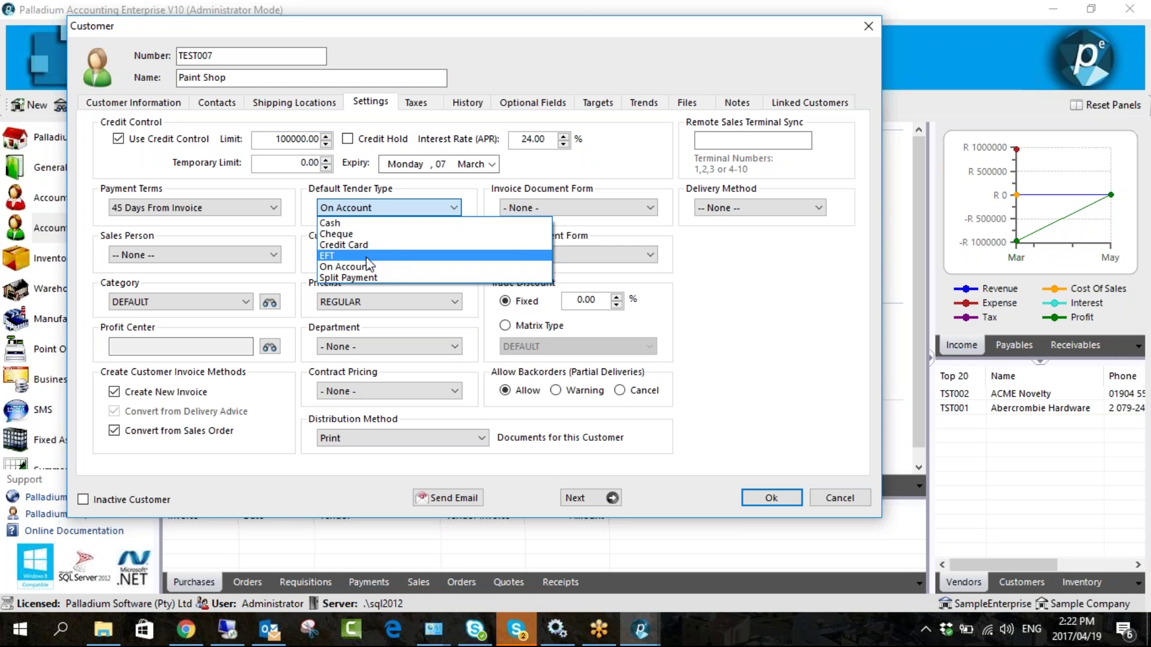
pyautogui.click(363, 222)
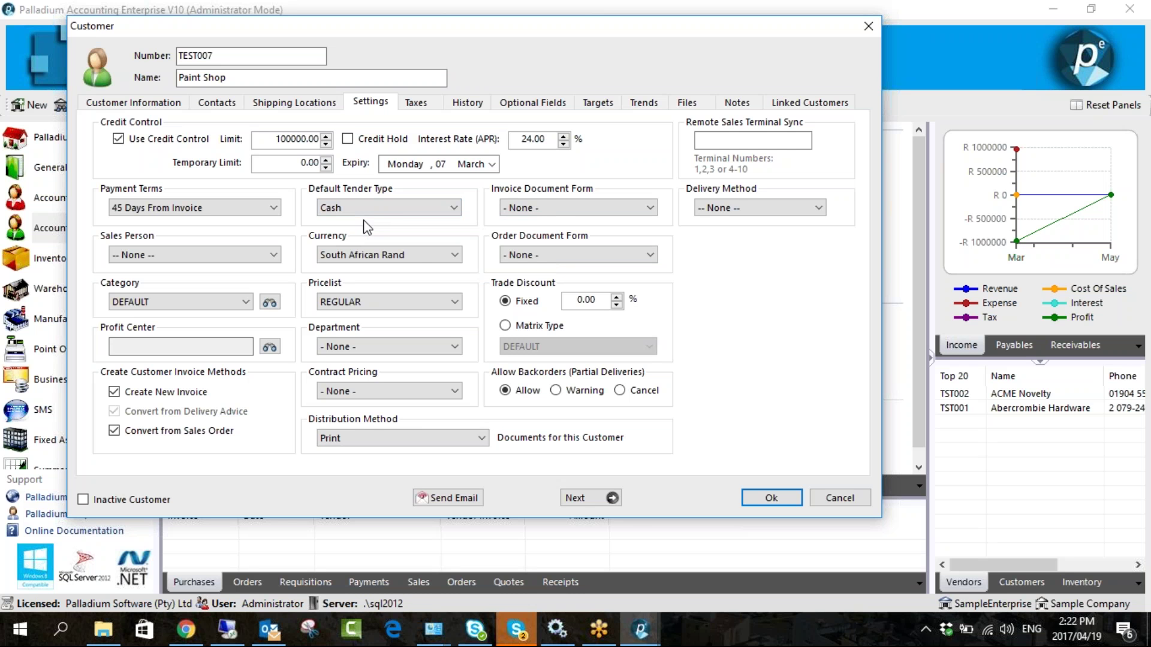
pyautogui.click(373, 210)
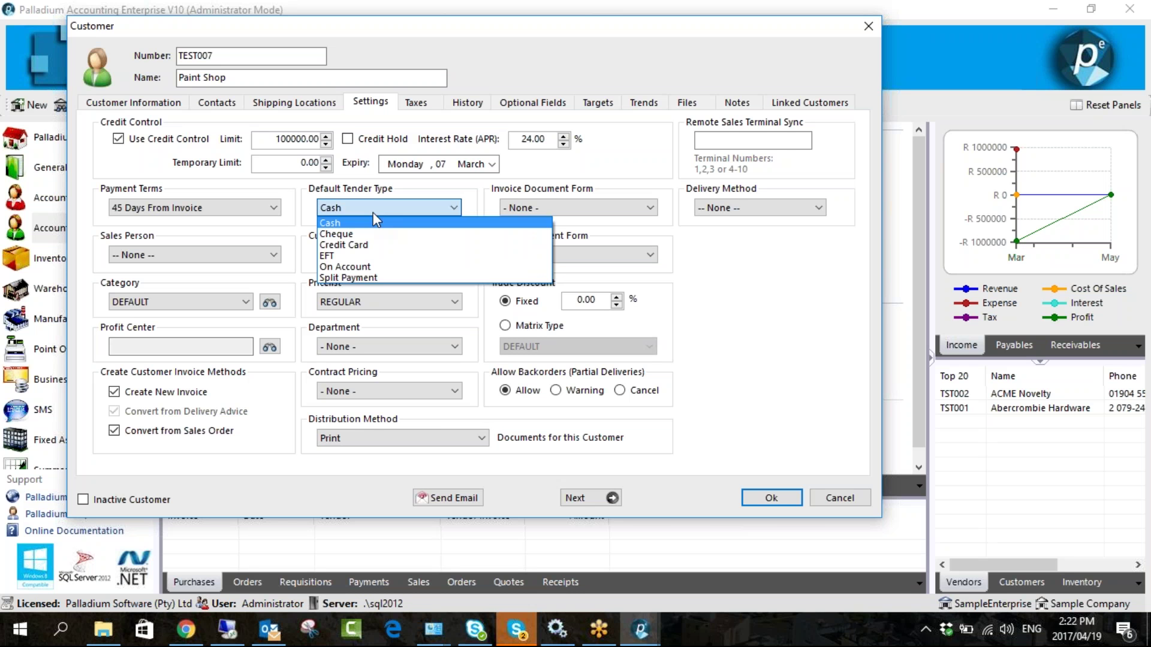
pyautogui.click(363, 267)
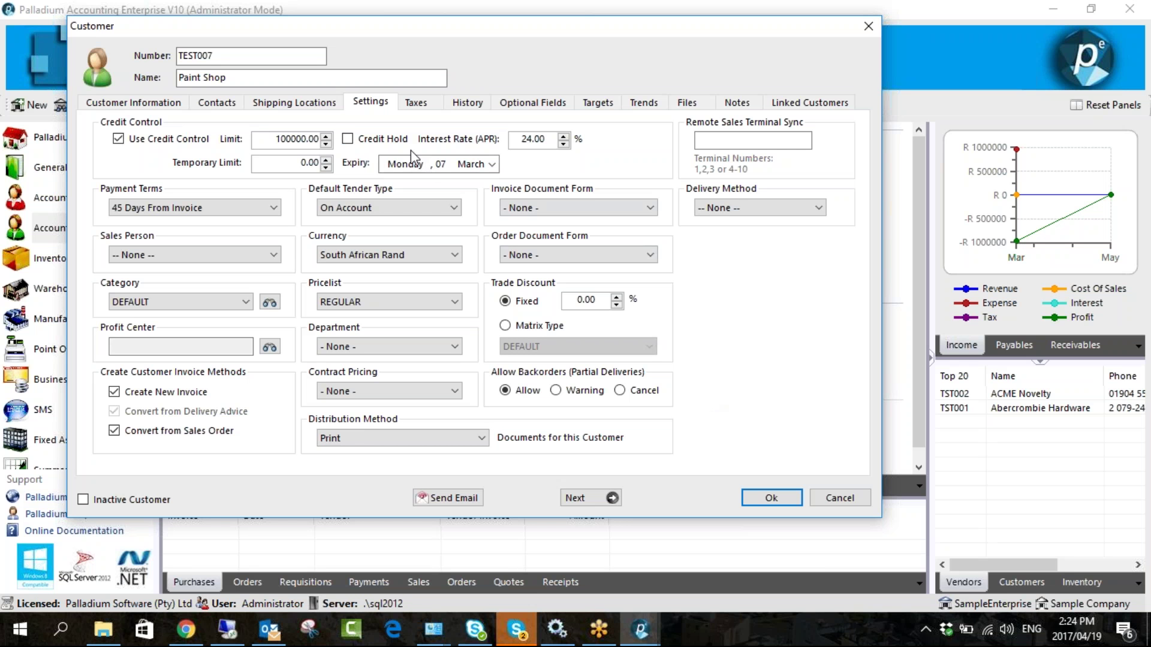
pyautogui.click(347, 138)
pyautogui.click(348, 137)
pyautogui.moveTo(262, 140); pyautogui.dragTo(319, 141)
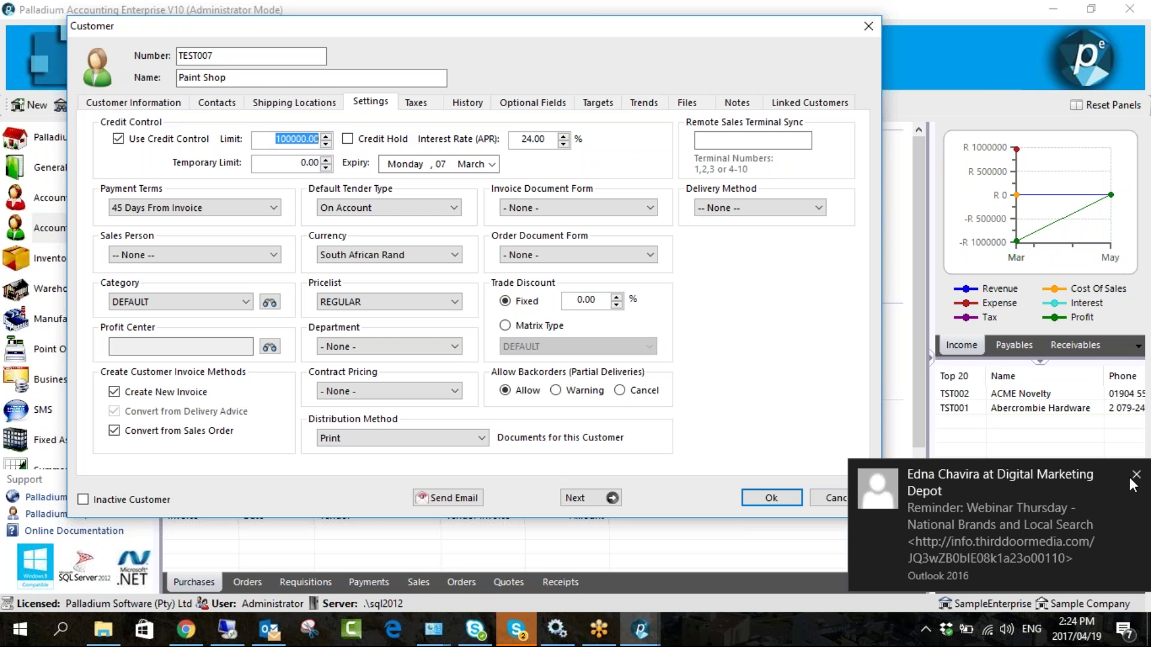
pyautogui.click(1135, 475)
pyautogui.click(347, 139)
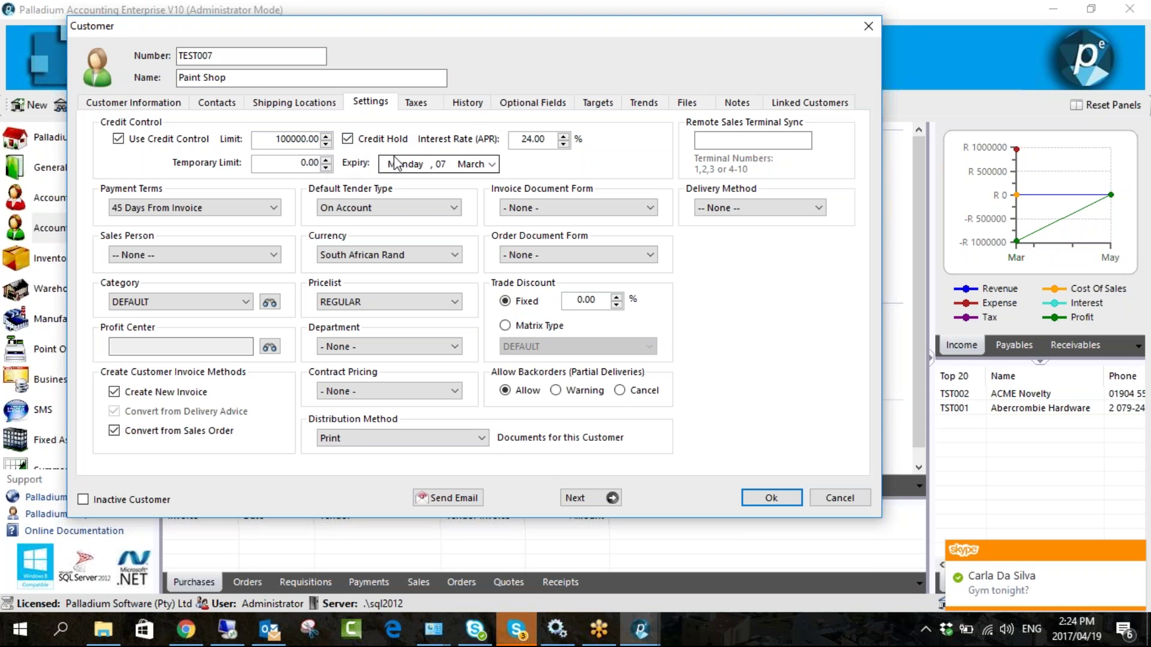
pyautogui.click(347, 139)
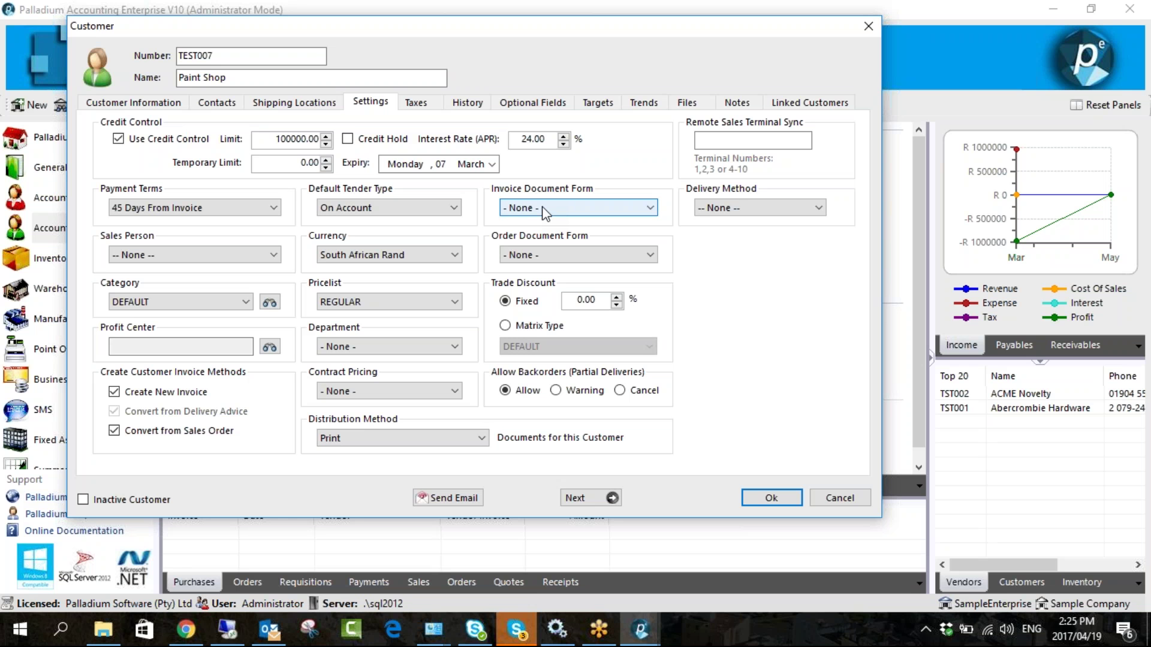
pyautogui.click(544, 211)
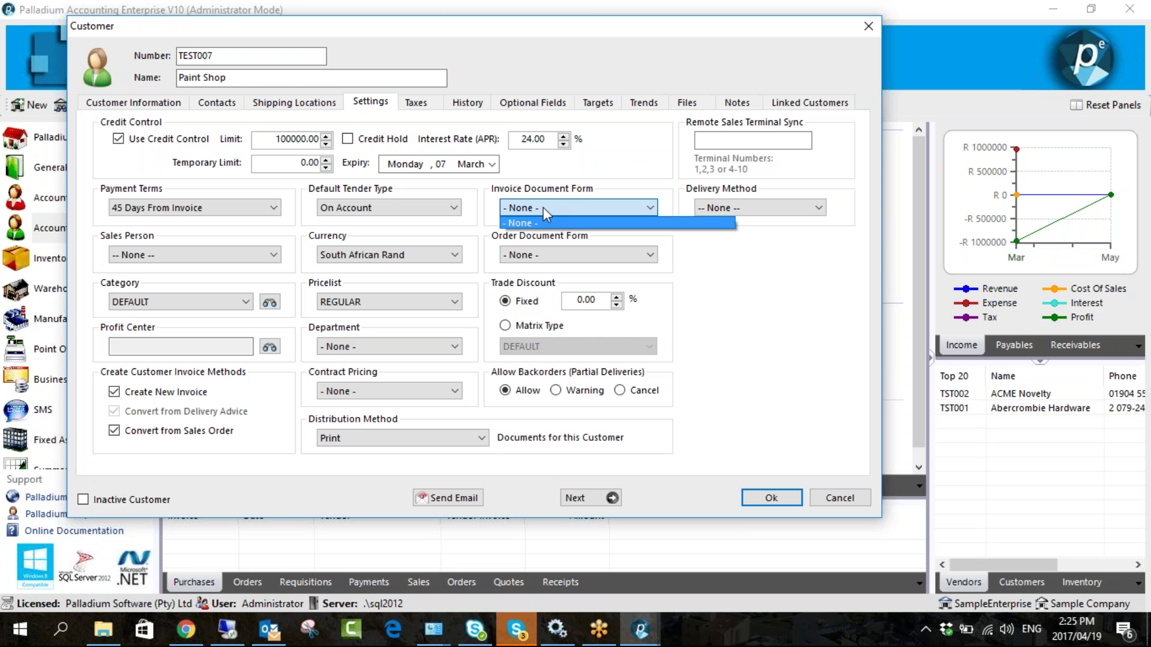
pyautogui.click(544, 207)
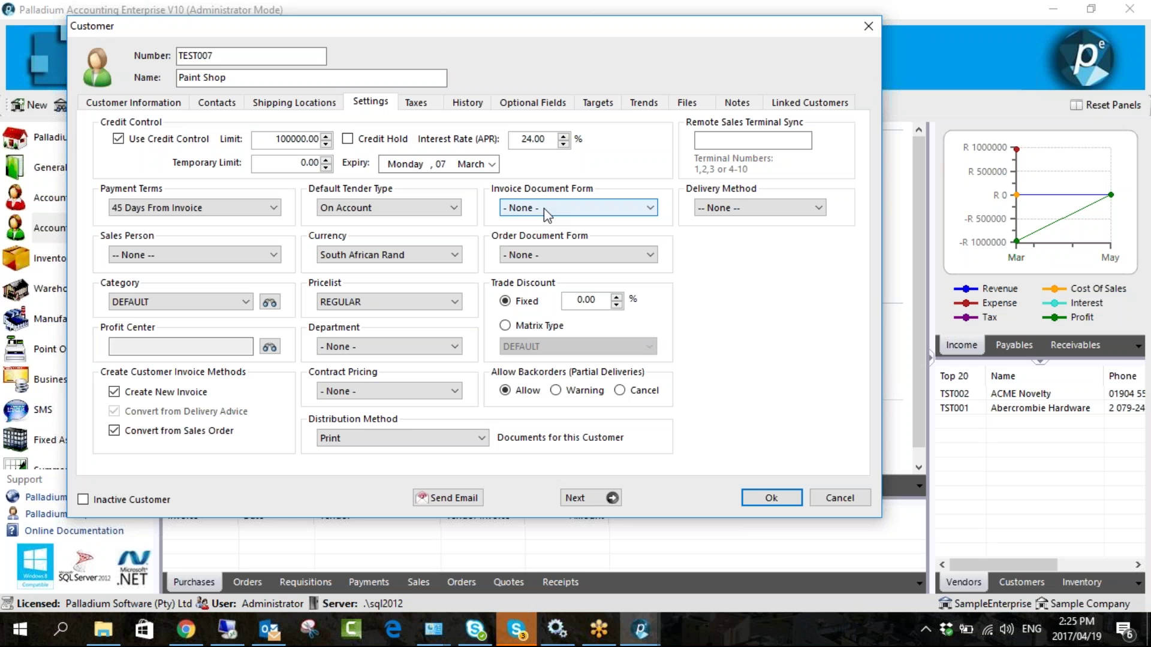
pyautogui.click(544, 207)
pyautogui.click(544, 218)
pyautogui.click(545, 249)
pyautogui.click(540, 252)
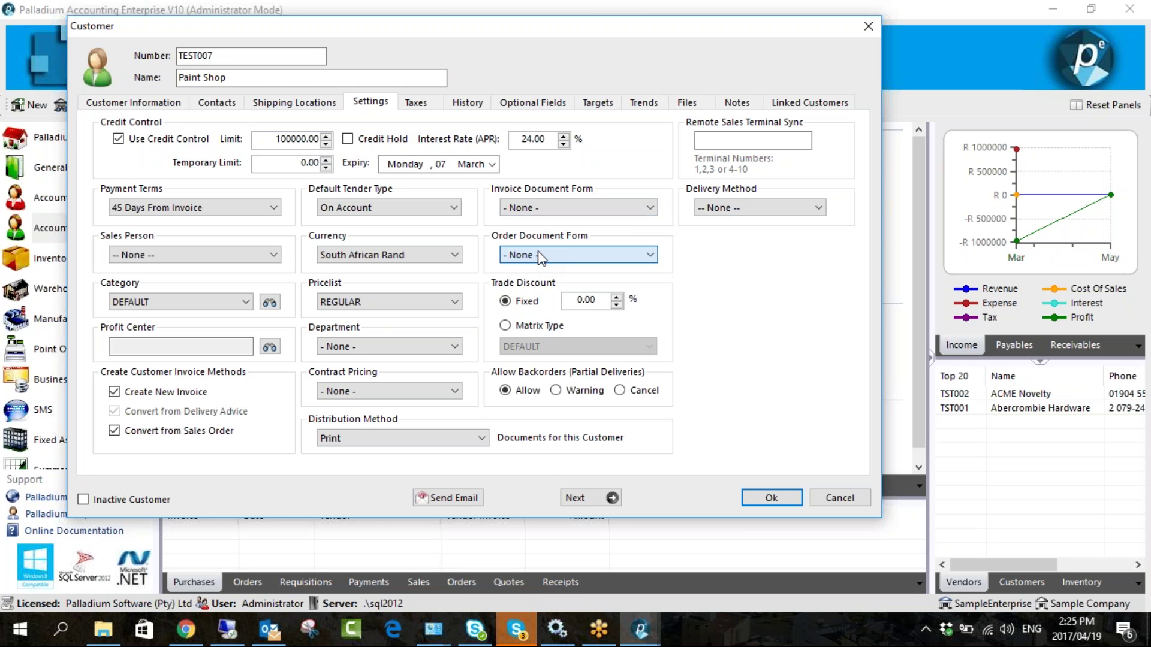
pyautogui.click(436, 255)
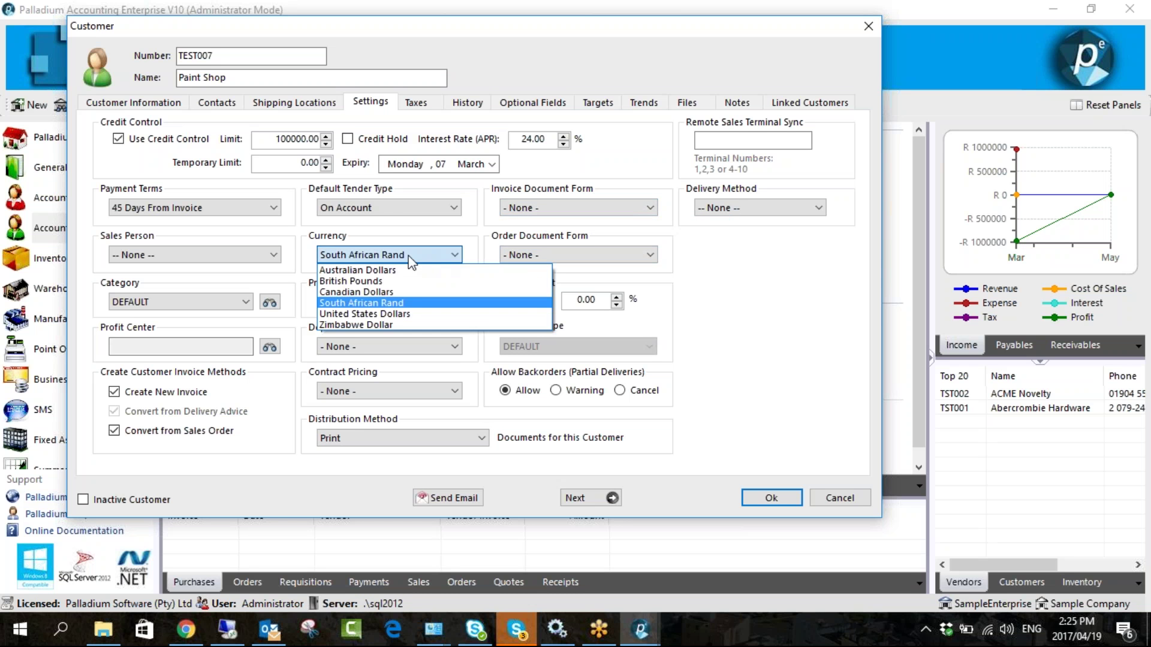
pyautogui.click(397, 304)
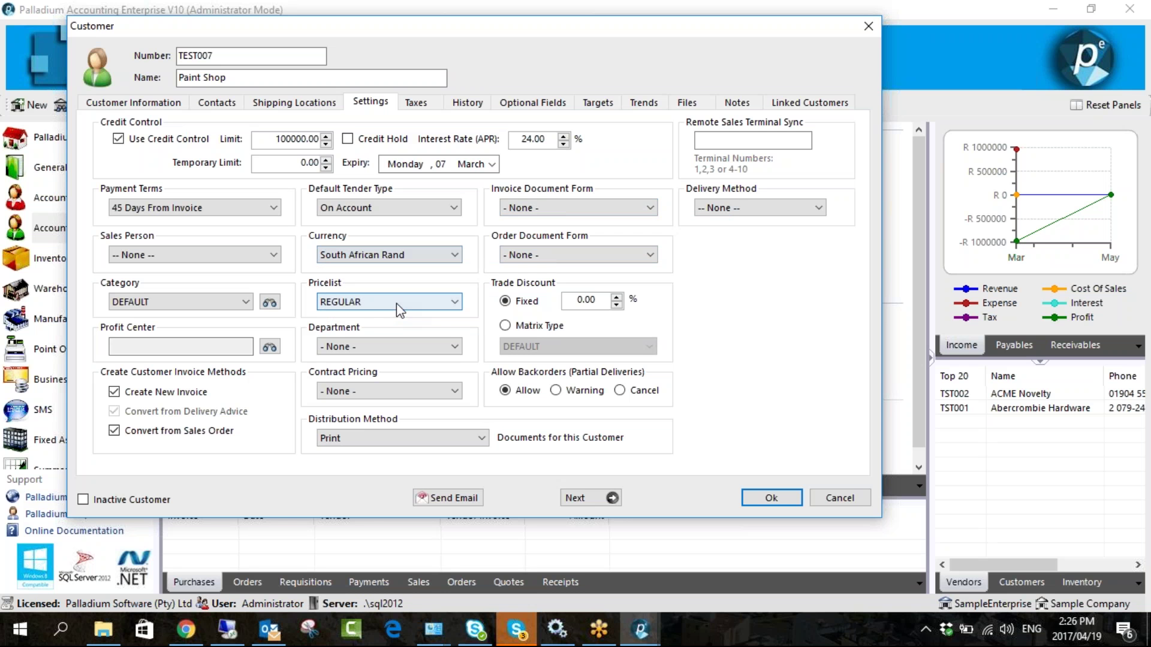
pyautogui.click(228, 254)
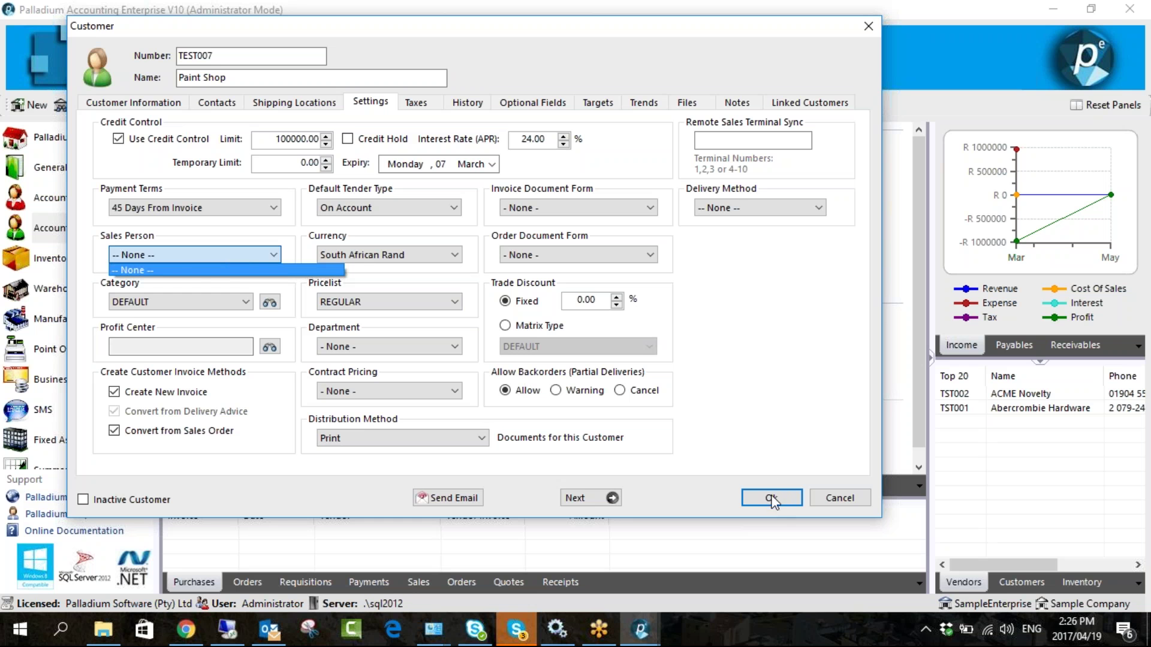
pyautogui.click(239, 255)
pyautogui.click(225, 256)
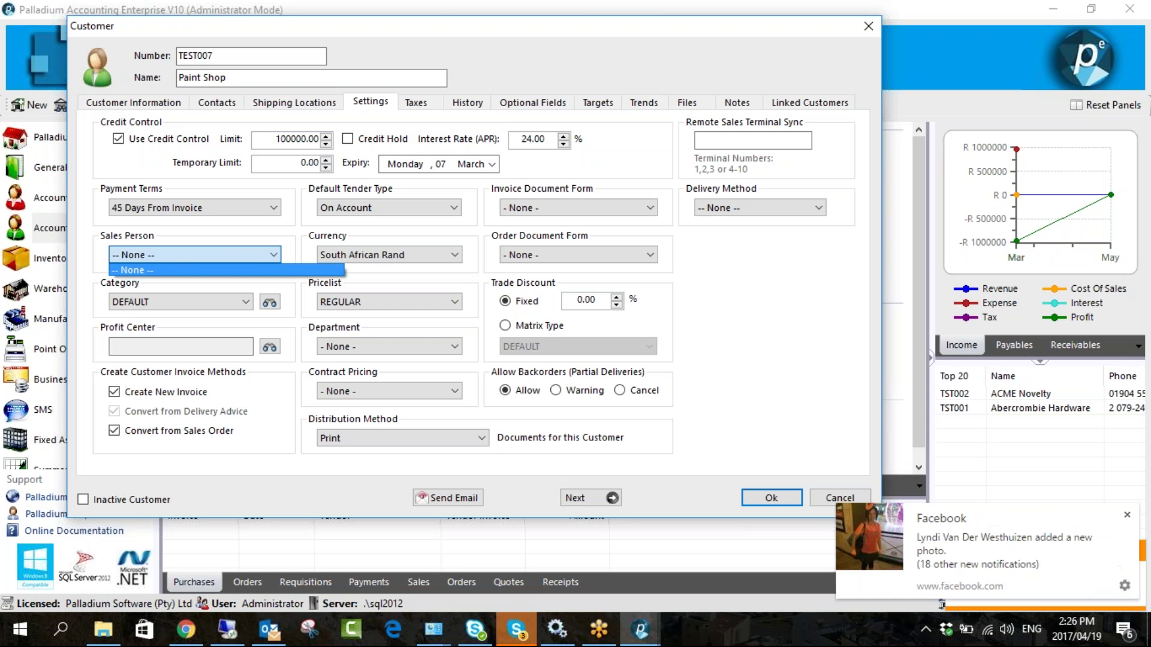
pyautogui.click(1127, 515)
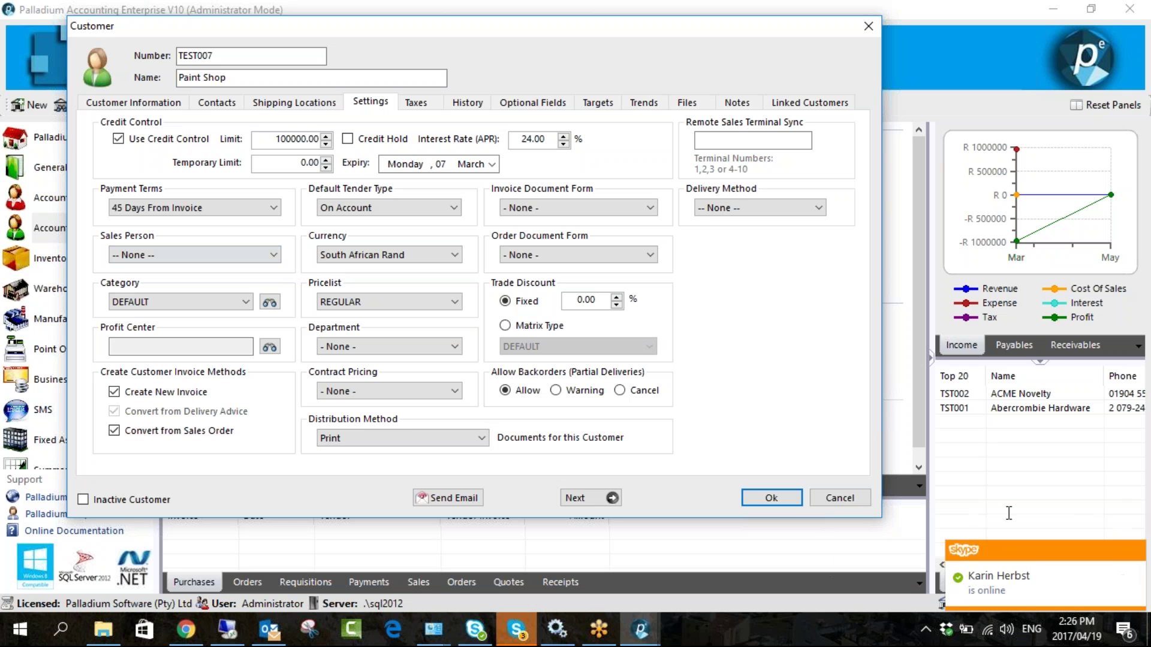
pyautogui.click(261, 139)
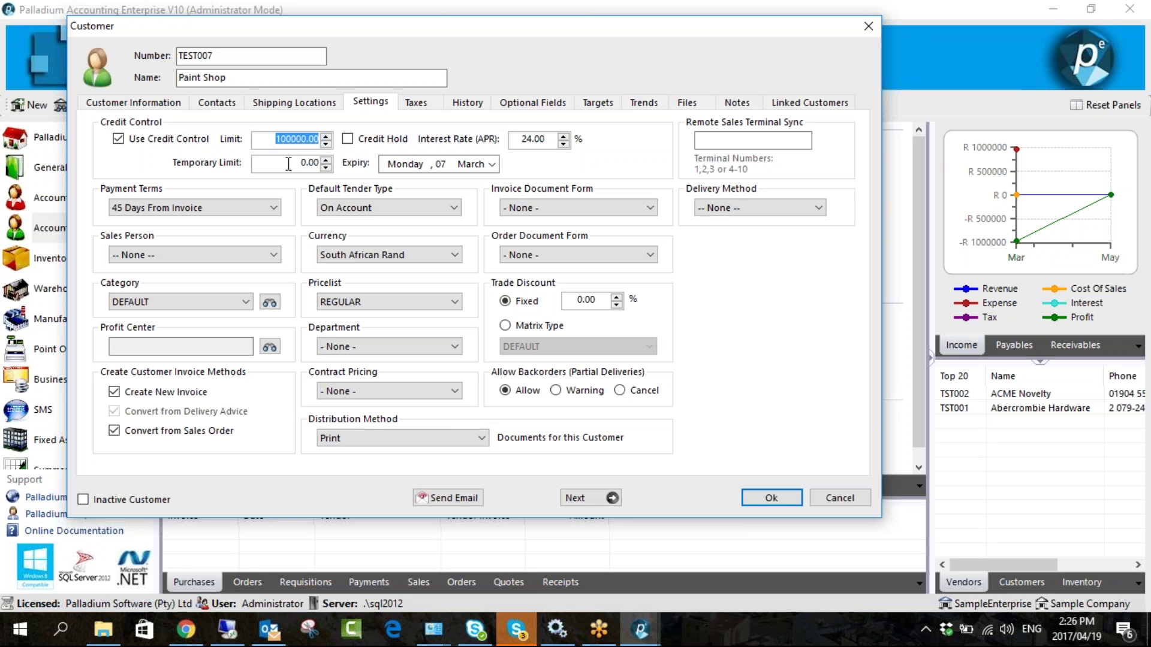
# - Raise Paint Shop's credit limit to 101000.00 and enter a 1200 temporary limit
pyautogui.moveTo(288, 164); pyautogui.dragTo(322, 163)
pyautogui.click(326, 135)
pyautogui.doubleClick(300, 162)
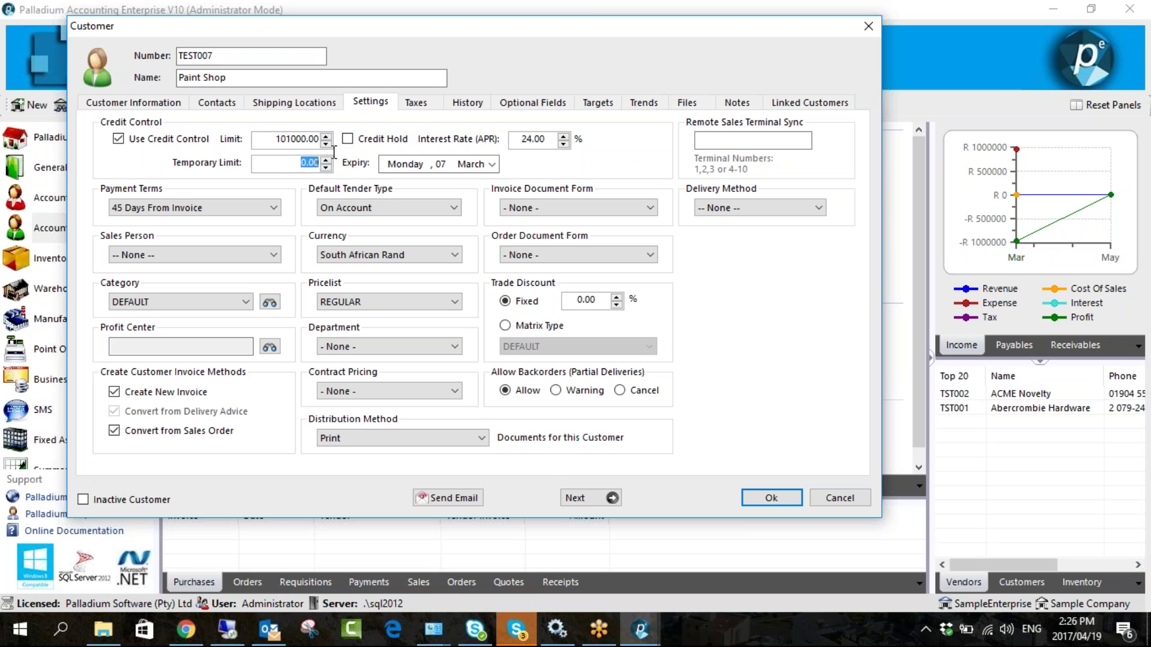
pyautogui.write('1200')
pyautogui.click(413, 165)
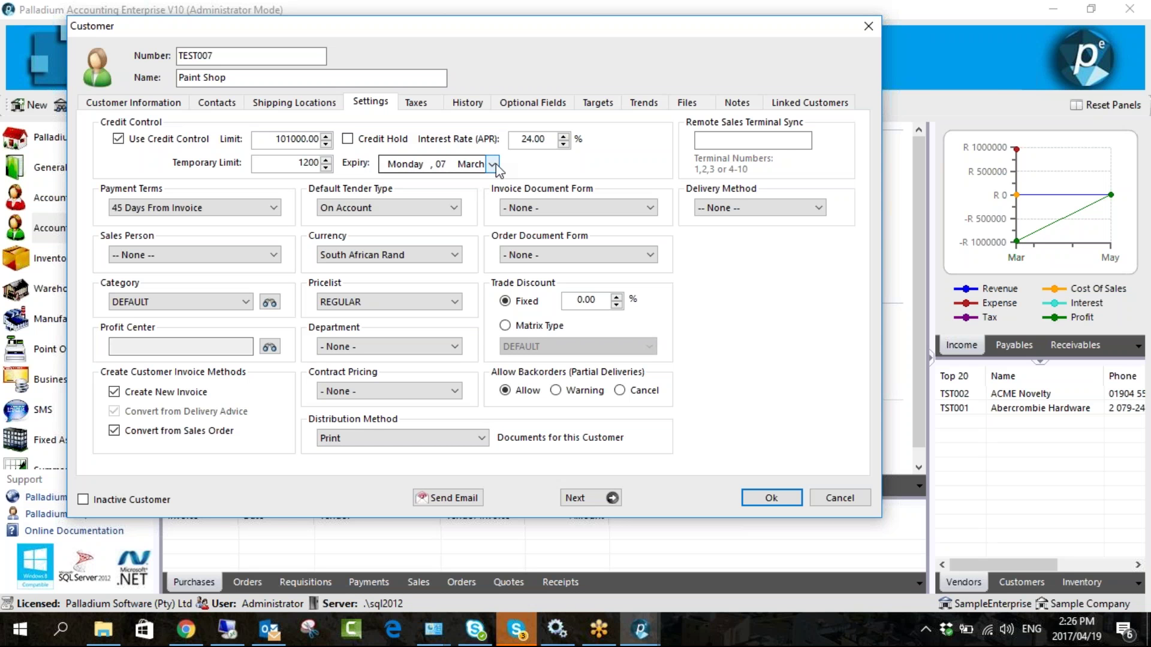
# - Delete the 1200 temporary limit so it returns to 0
pyautogui.click(307, 164)
pyautogui.doubleClick(299, 164)
pyautogui.press('BackSpace')
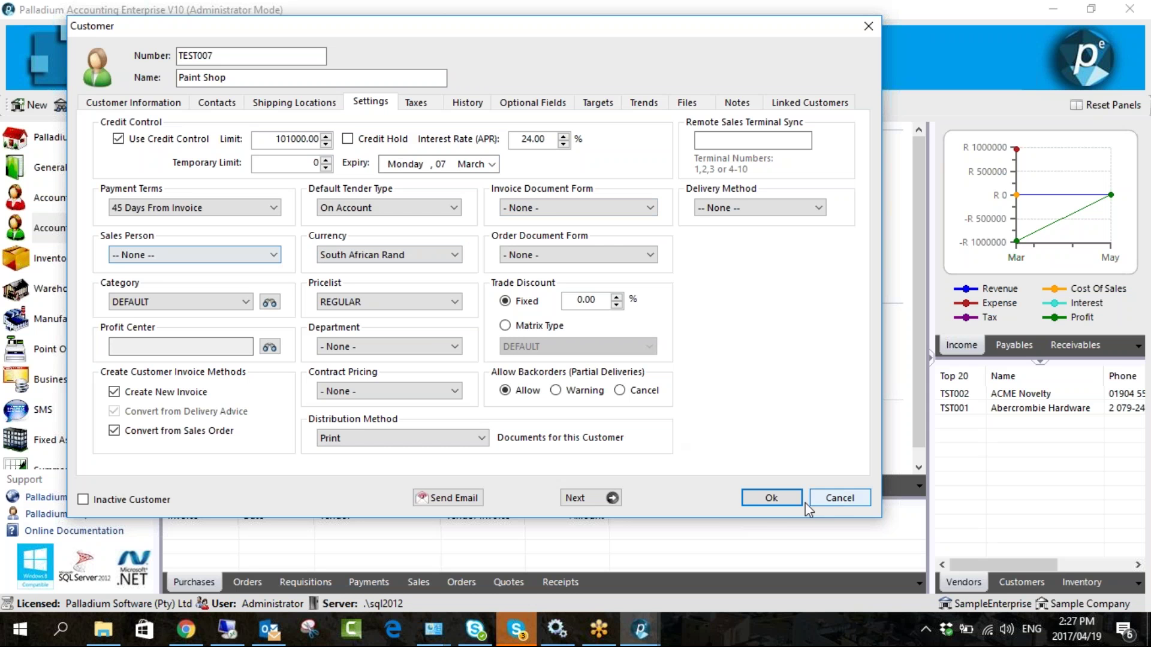
# - Save Paint Shop, close Customers, and bring up the empty Sales Persons list
pyautogui.click(751, 495)
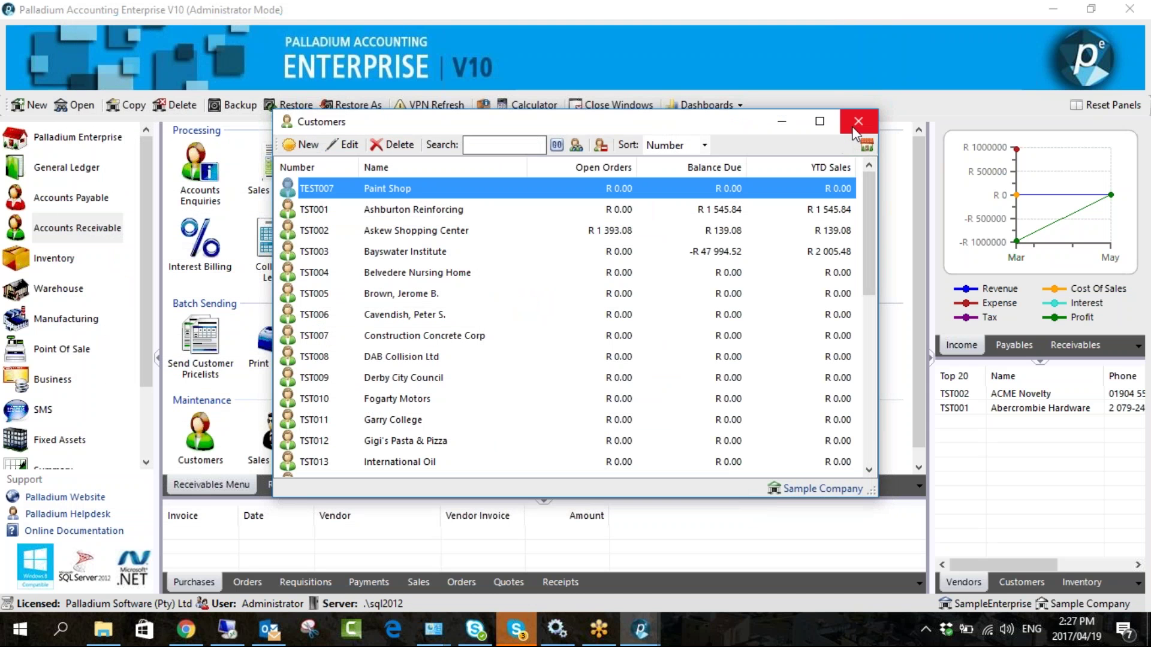
pyautogui.click(858, 121)
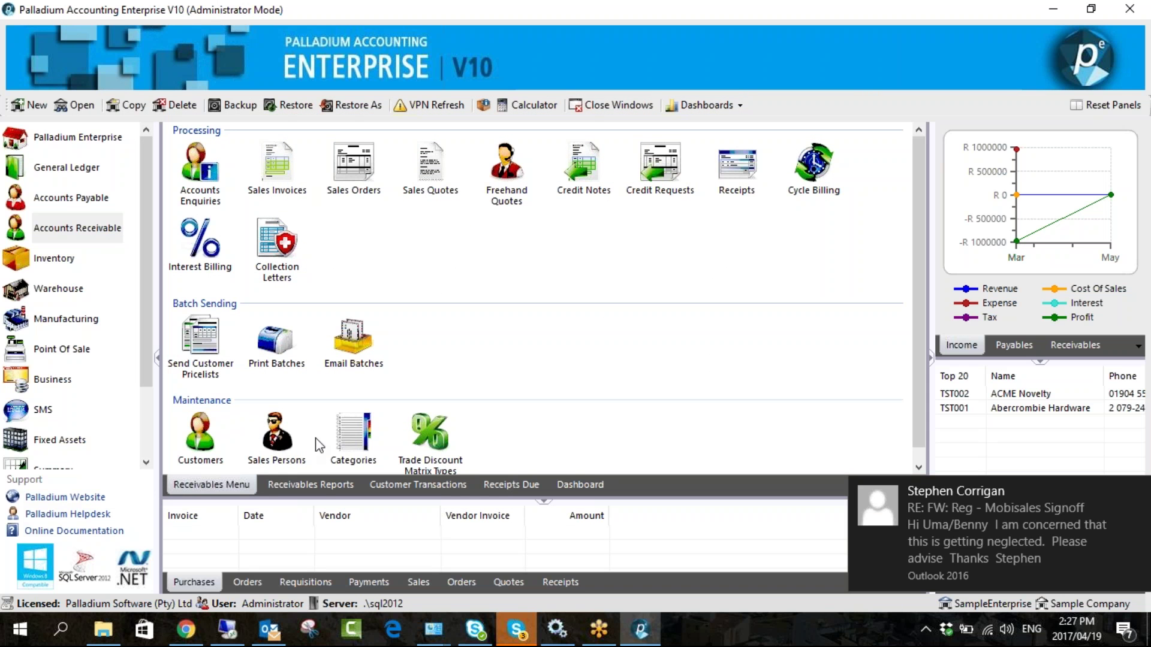
pyautogui.click(284, 449)
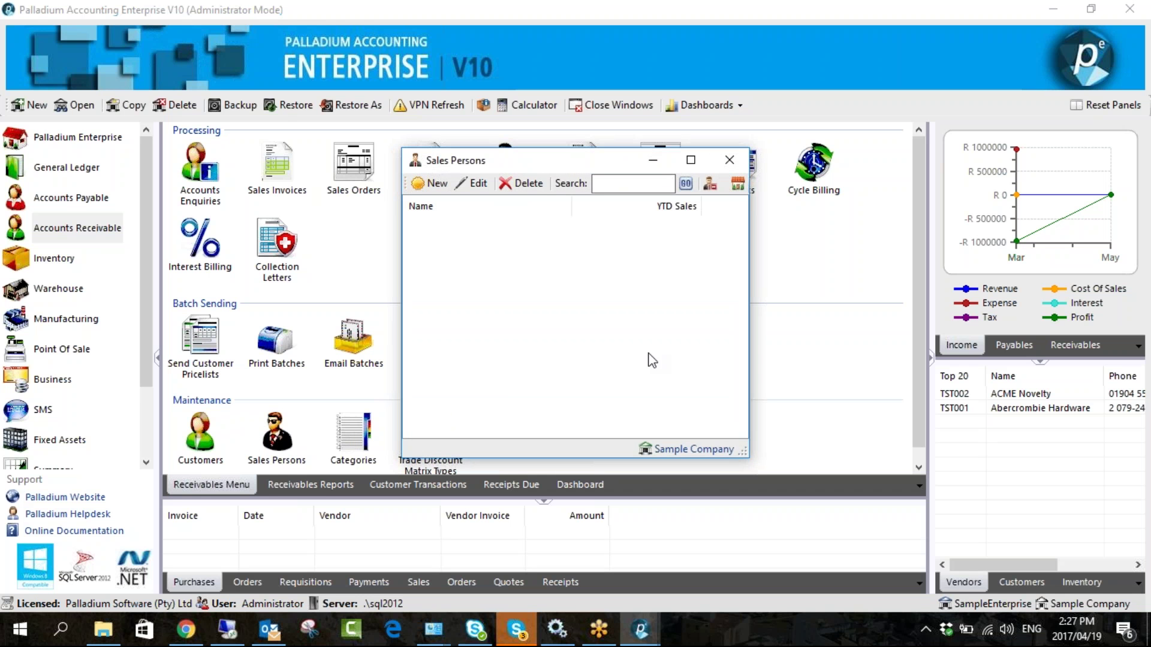
pyautogui.moveTo(541, 164); pyautogui.dragTo(510, 144)
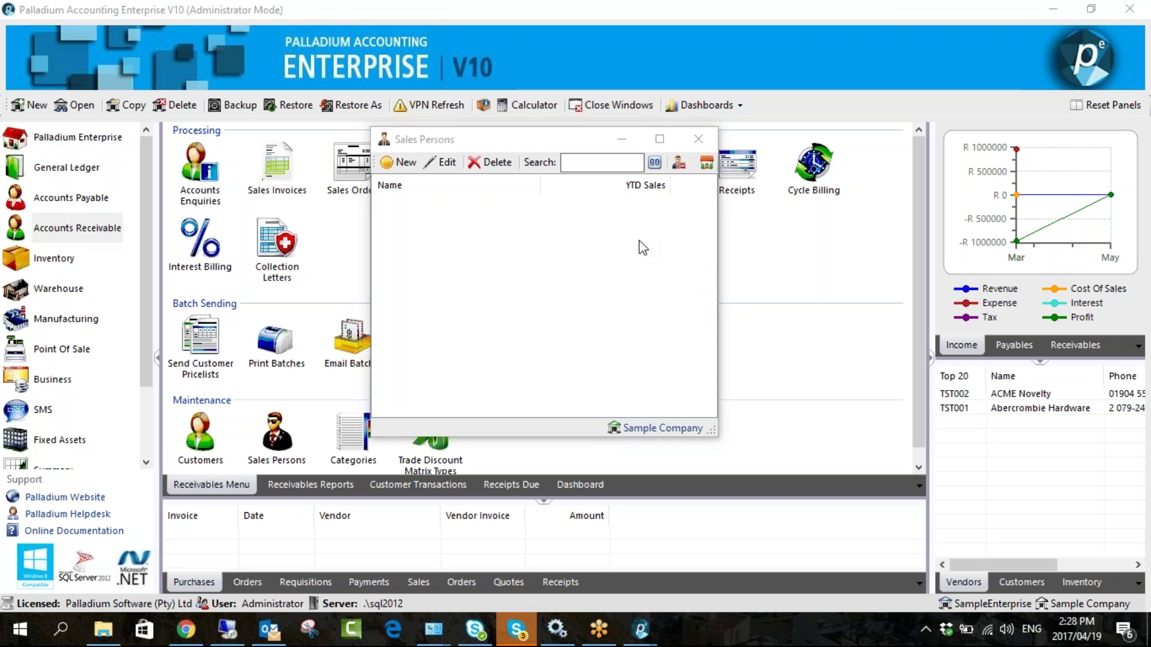
pyautogui.click(392, 166)
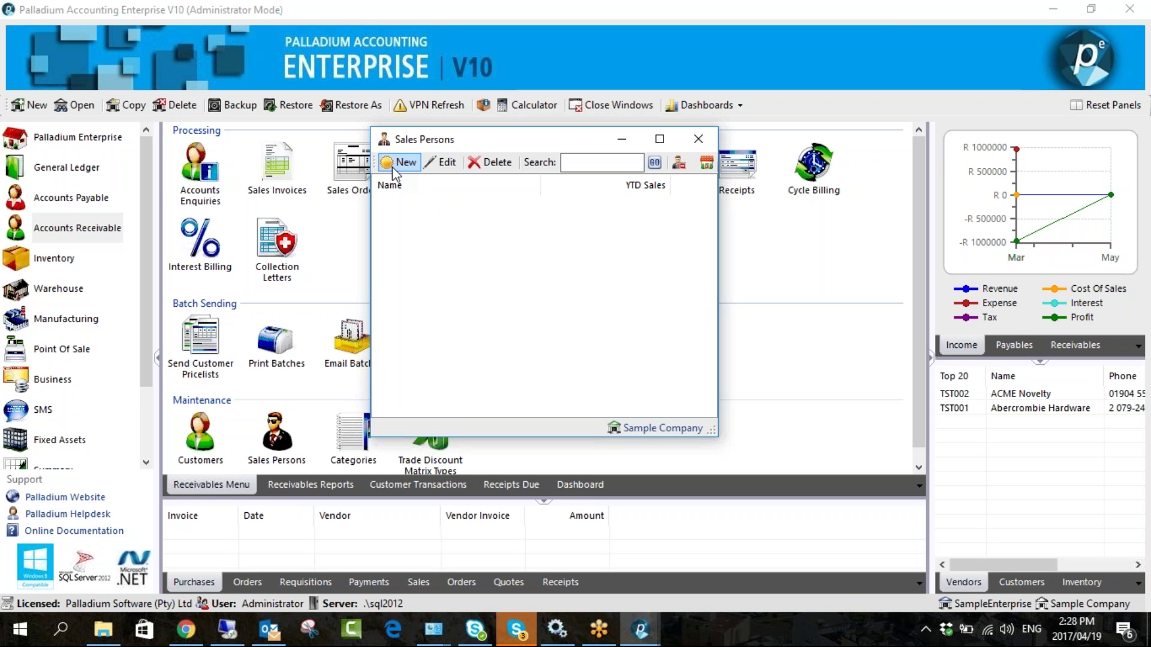
# - Create a new sales person with their full name, save it, and close the list
pyautogui.click(395, 168)
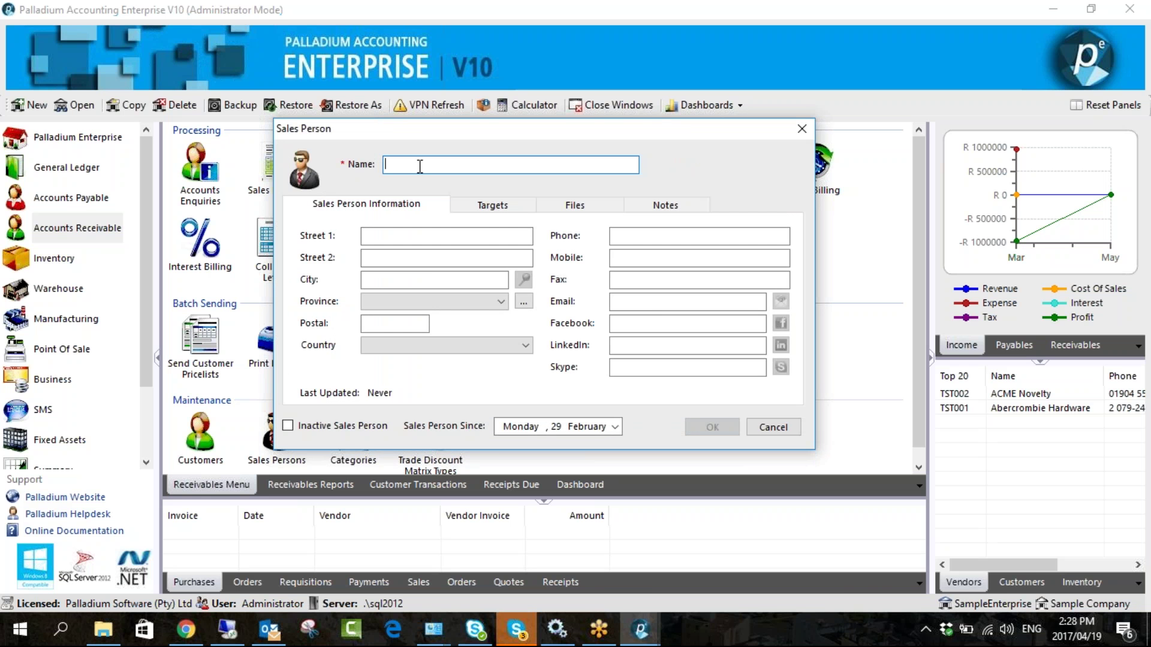
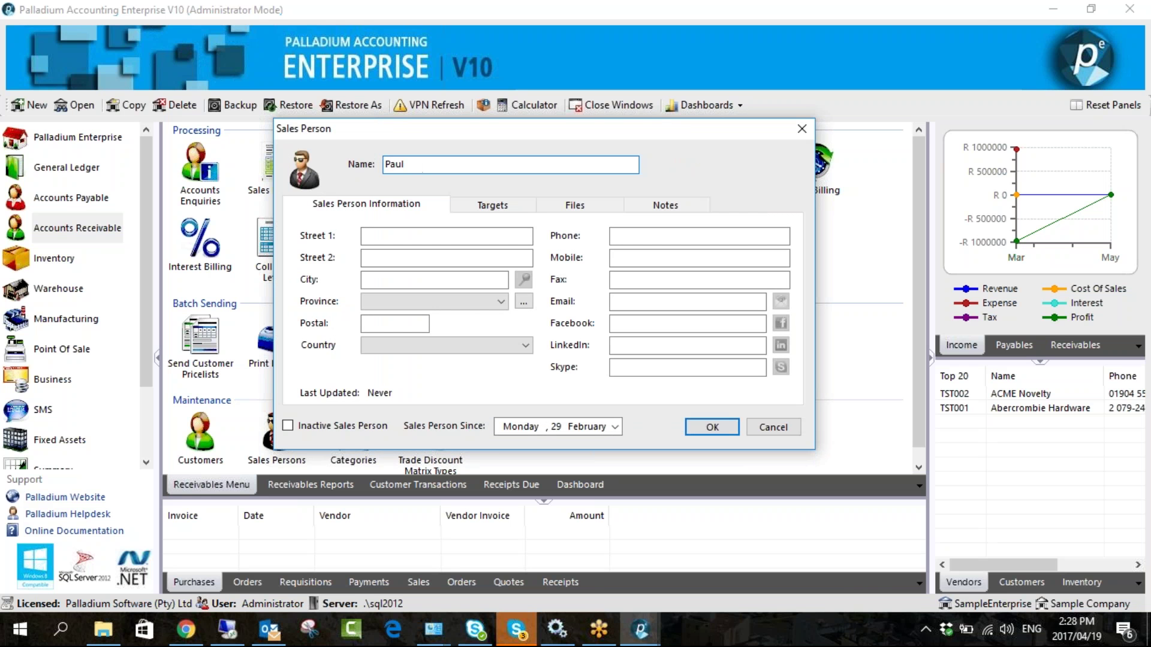
pyautogui.click(403, 164)
pyautogui.write('de')
pyautogui.click(711, 426)
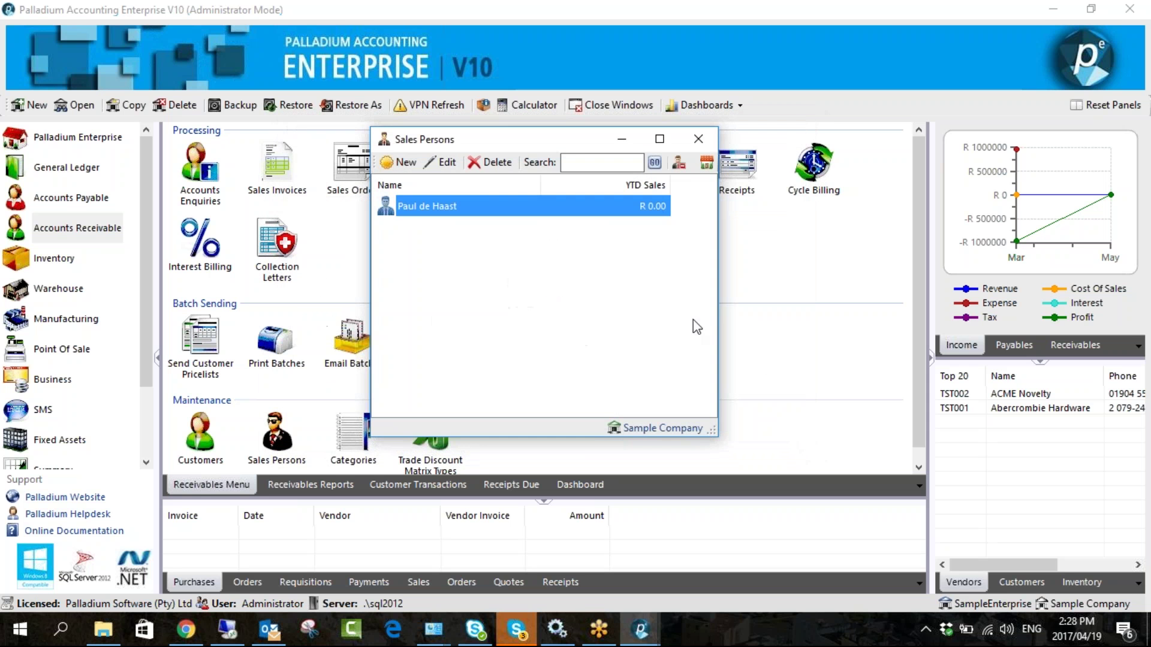
pyautogui.click(693, 144)
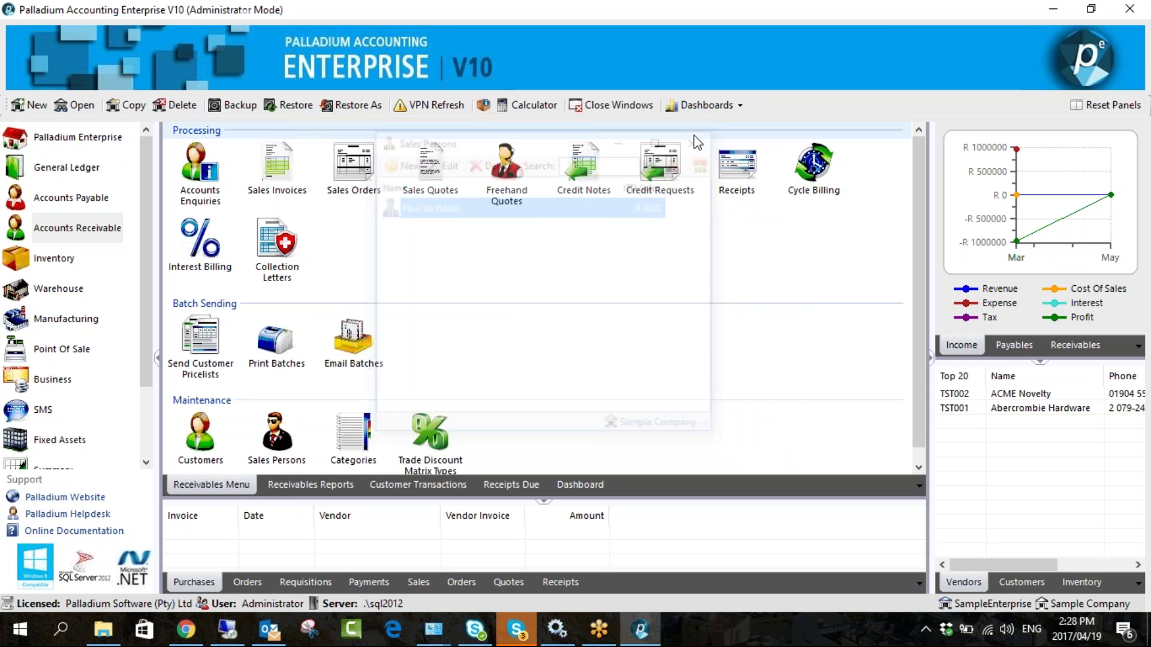
# - Assign the new sales person to the Paint Shop customer and save the record
pyautogui.click(201, 441)
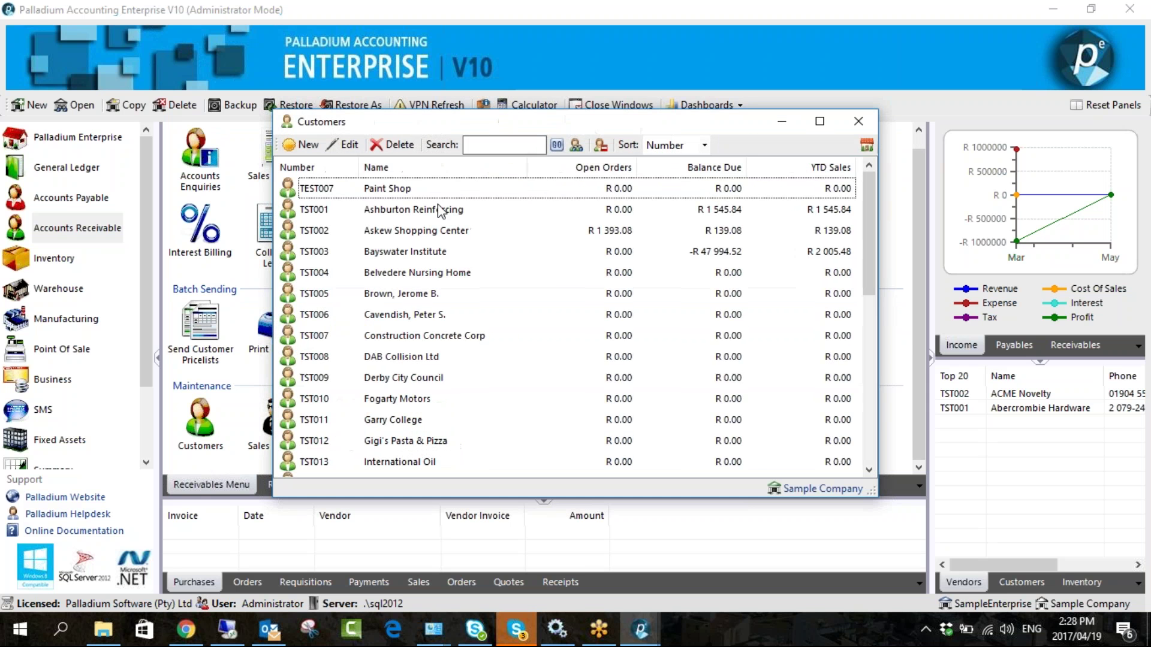
pyautogui.click(419, 187)
pyautogui.doubleClick(433, 190)
pyautogui.click(462, 144)
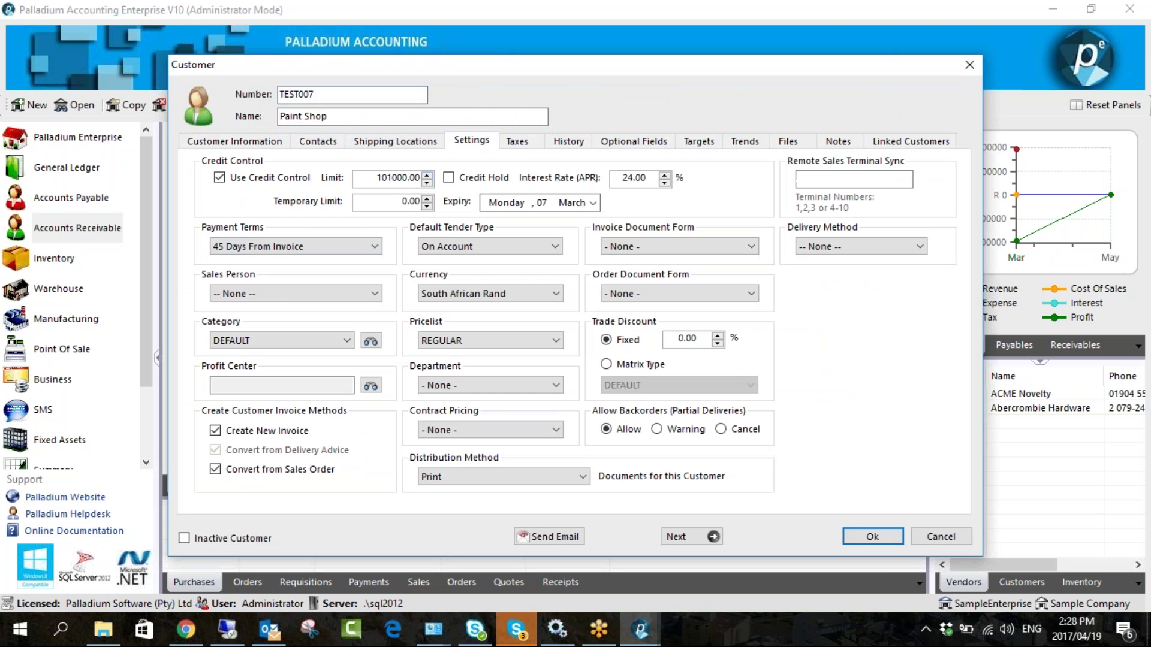
pyautogui.click(284, 290)
pyautogui.click(267, 320)
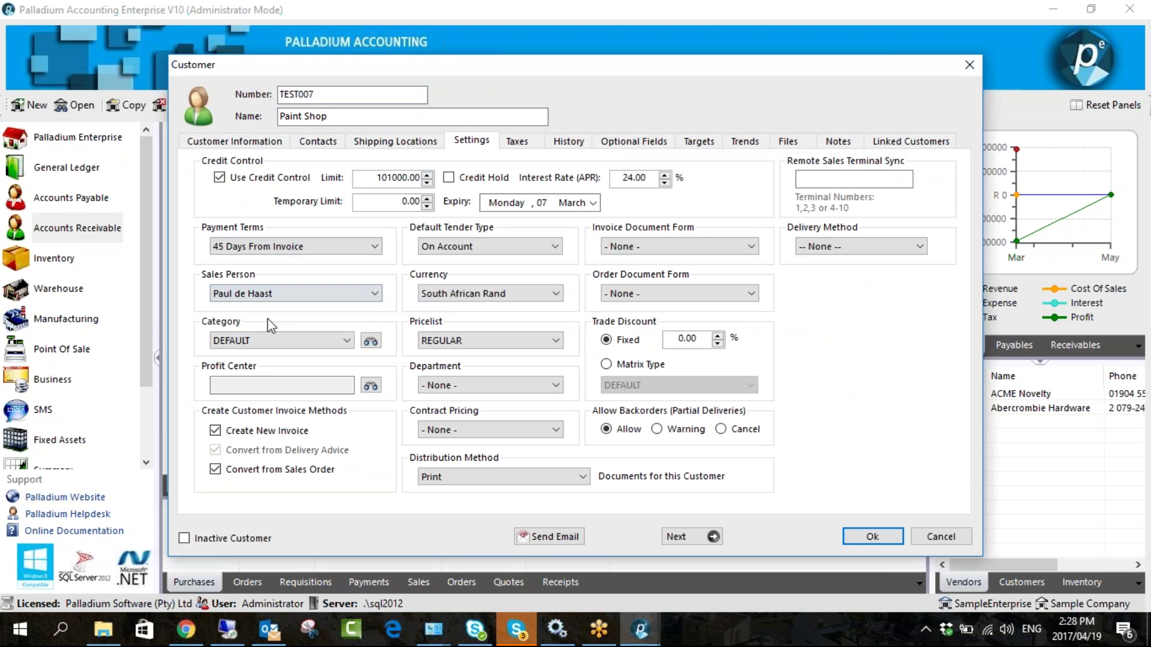
pyautogui.click(854, 537)
# - Close the Customers list and switch to the Control Panel
pyautogui.click(861, 123)
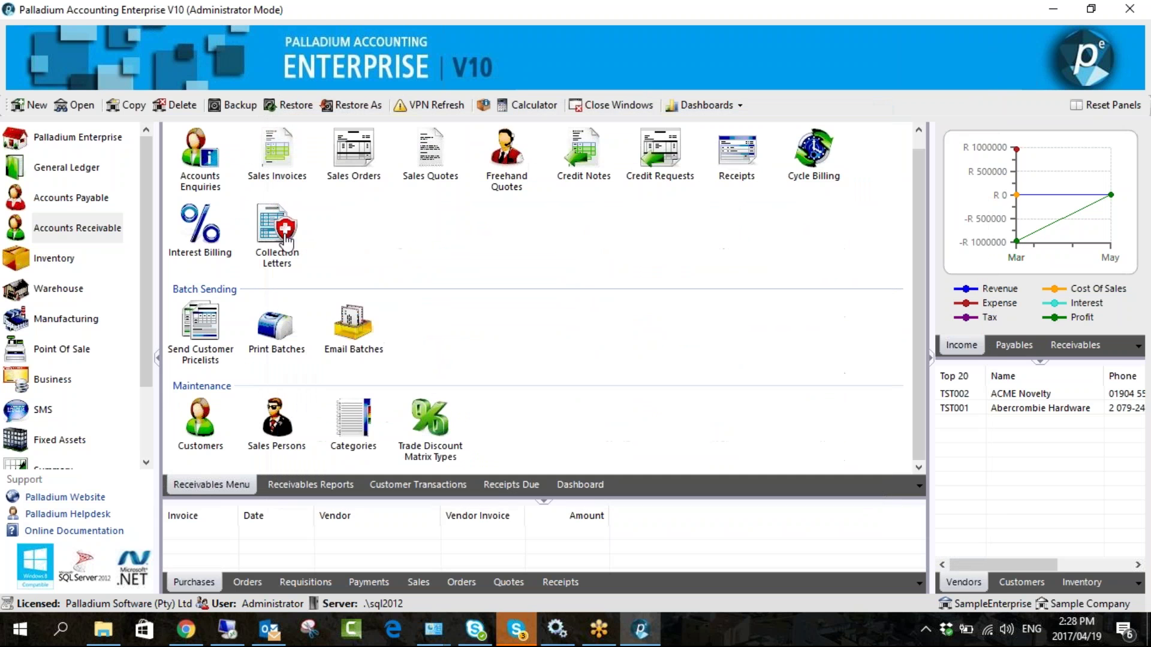
pyautogui.moveTo(145, 315); pyautogui.dragTo(142, 384)
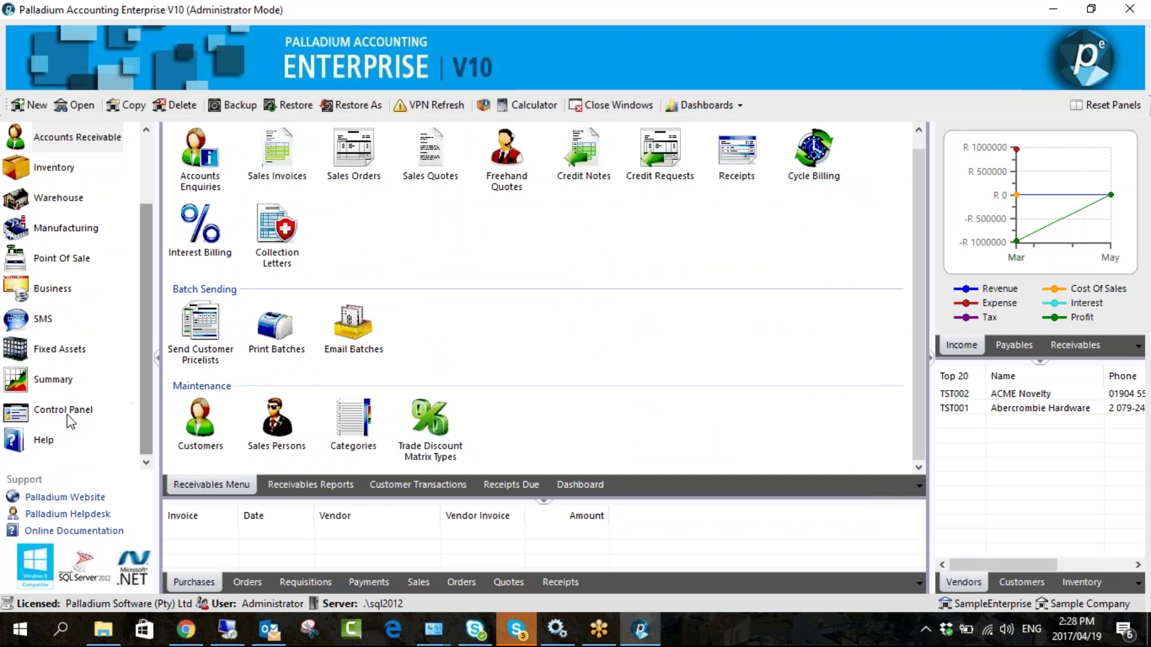
pyautogui.click(66, 410)
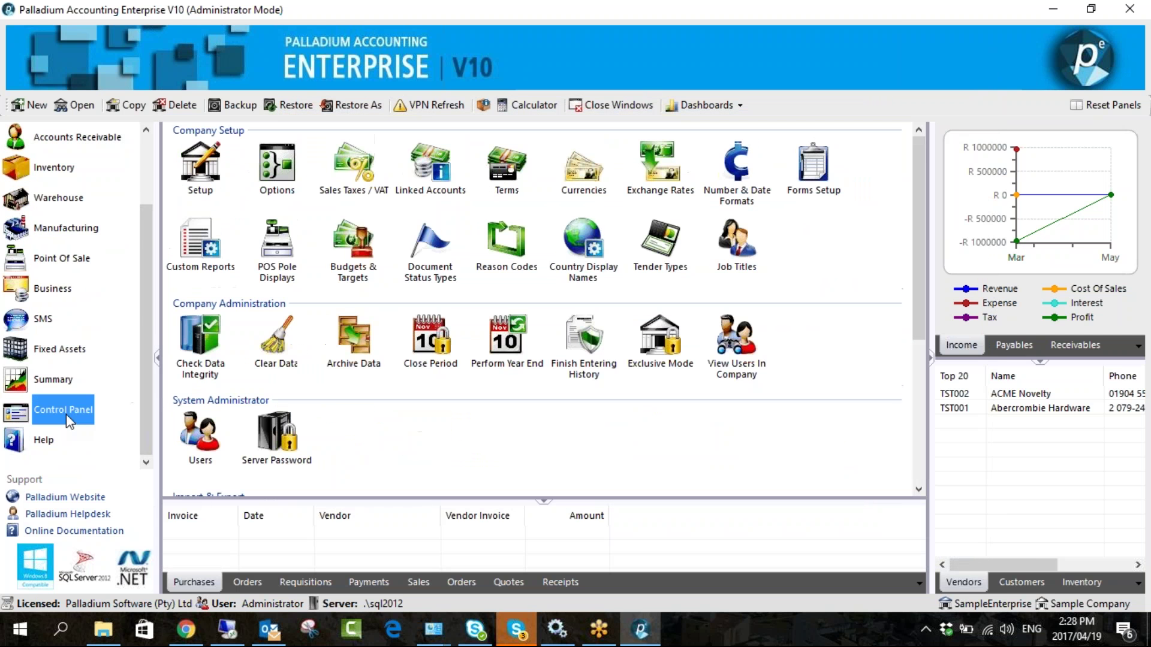
# - Check the Receivables option taking the default sales person from the customer, then open User Manager
pyautogui.click(278, 171)
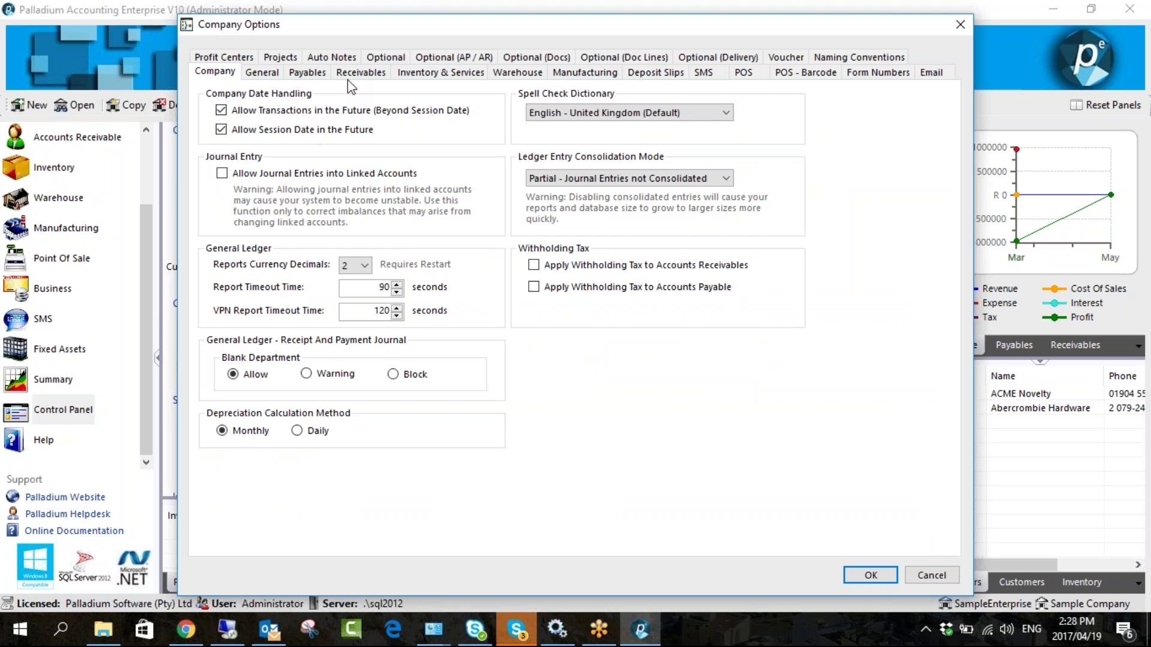
pyautogui.click(350, 74)
pyautogui.moveTo(515, 30); pyautogui.dragTo(428, 33)
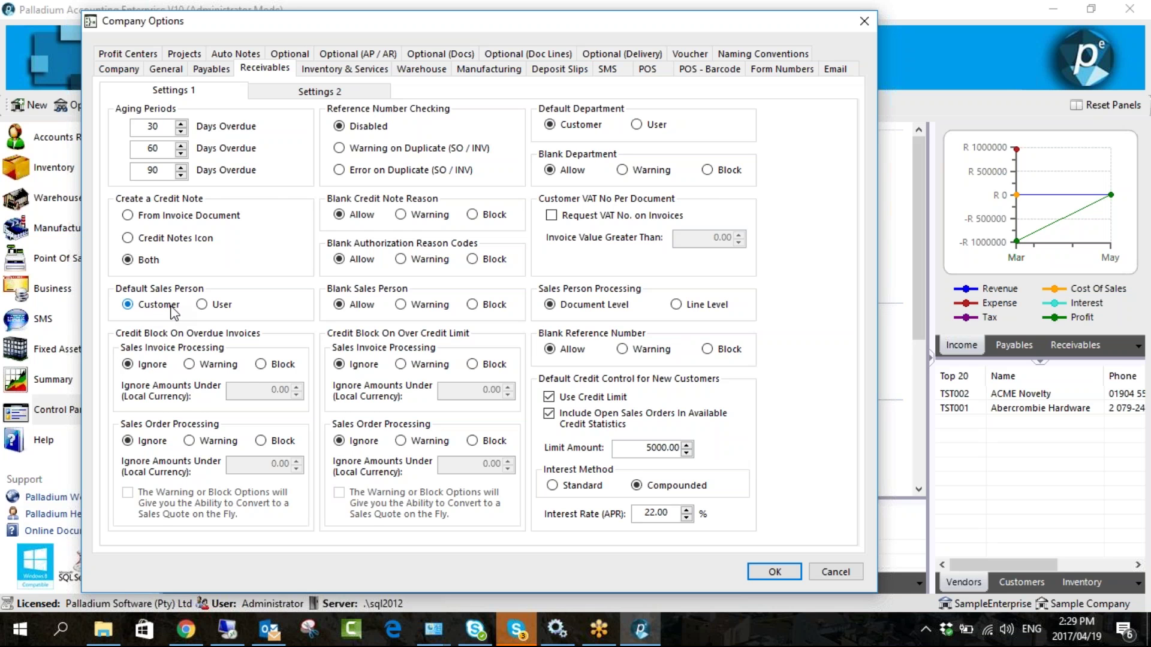
pyautogui.click(768, 572)
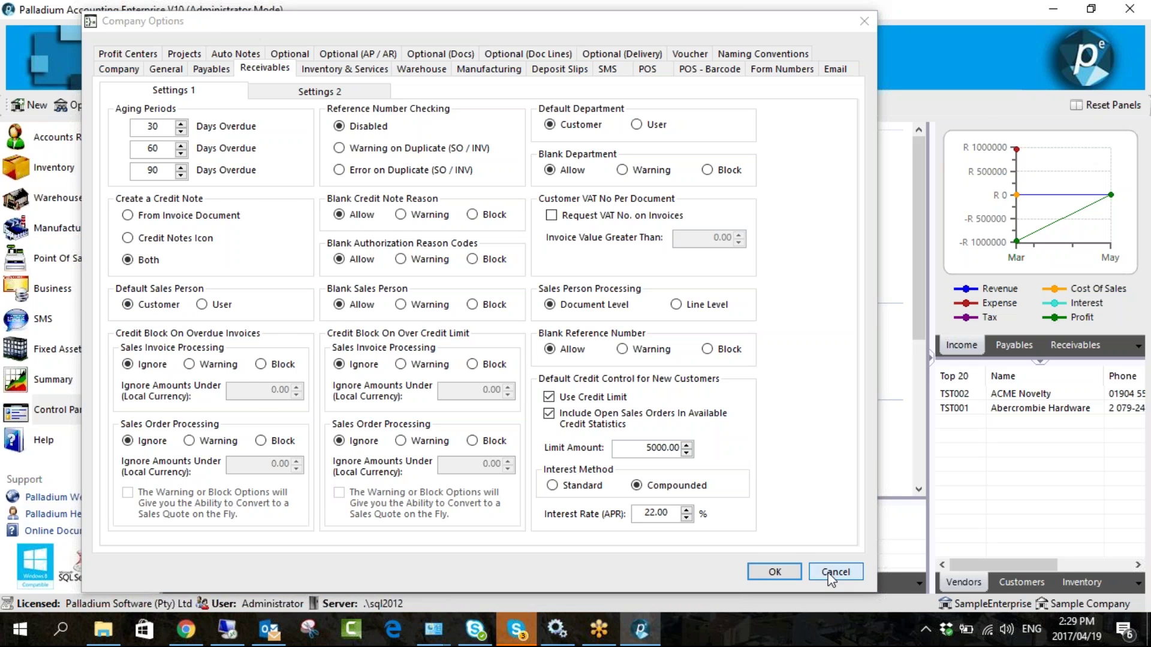
pyautogui.click(200, 440)
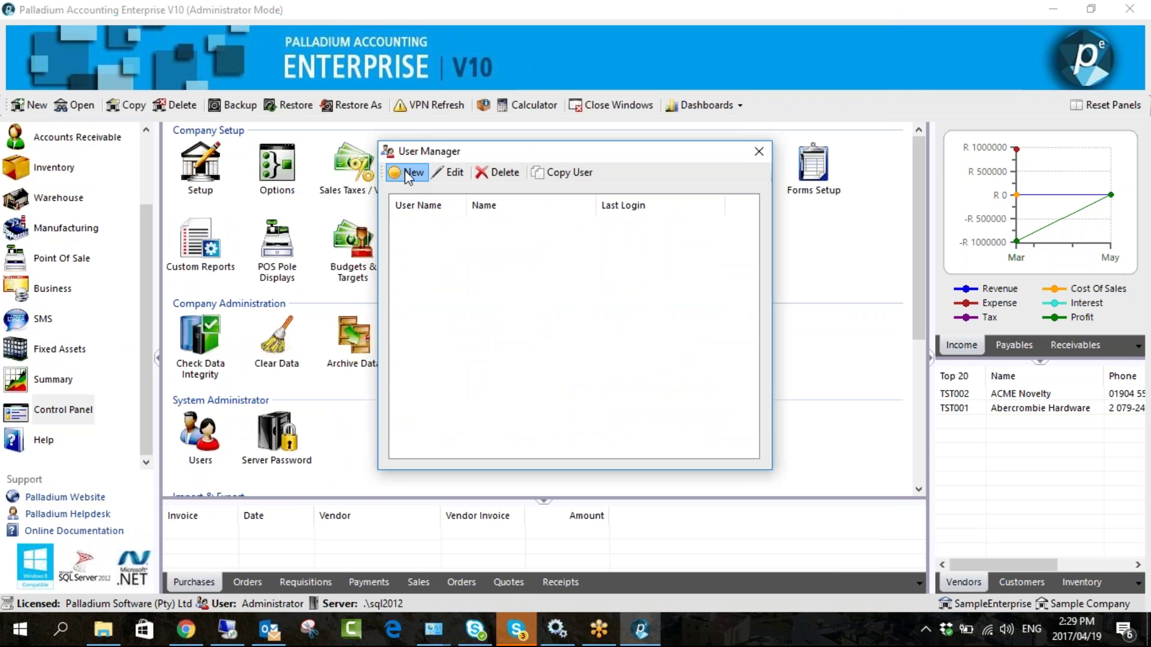
# - Start a new system user and check the Default Sales Person list, then discard it and close User Manager
pyautogui.click(405, 172)
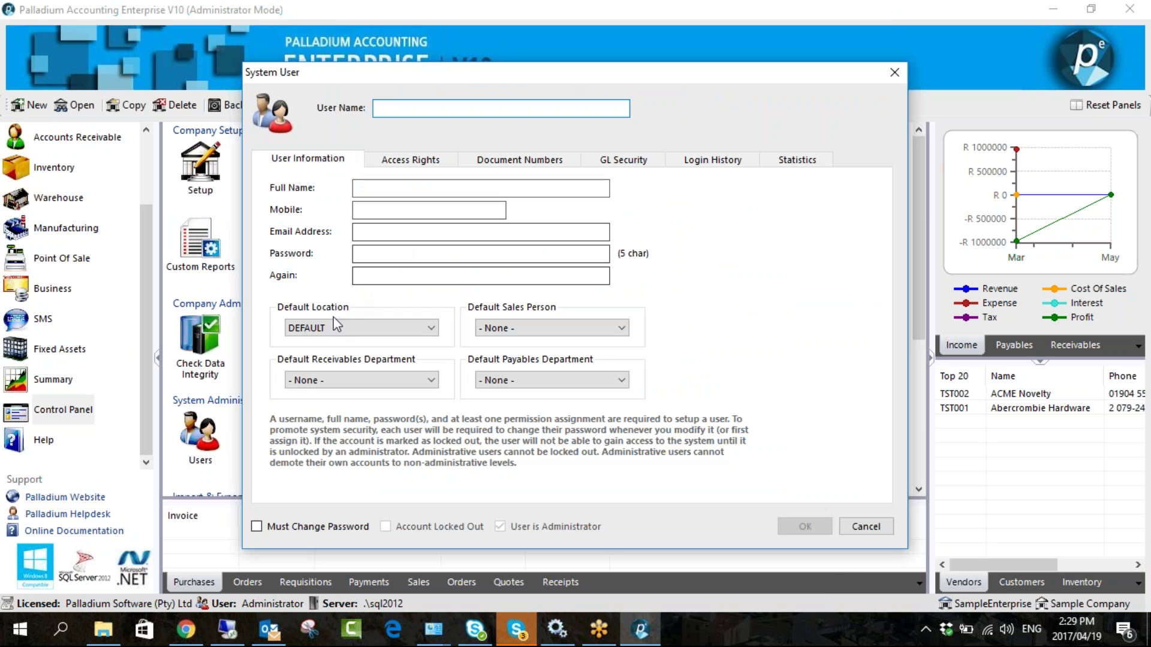
pyautogui.click(532, 328)
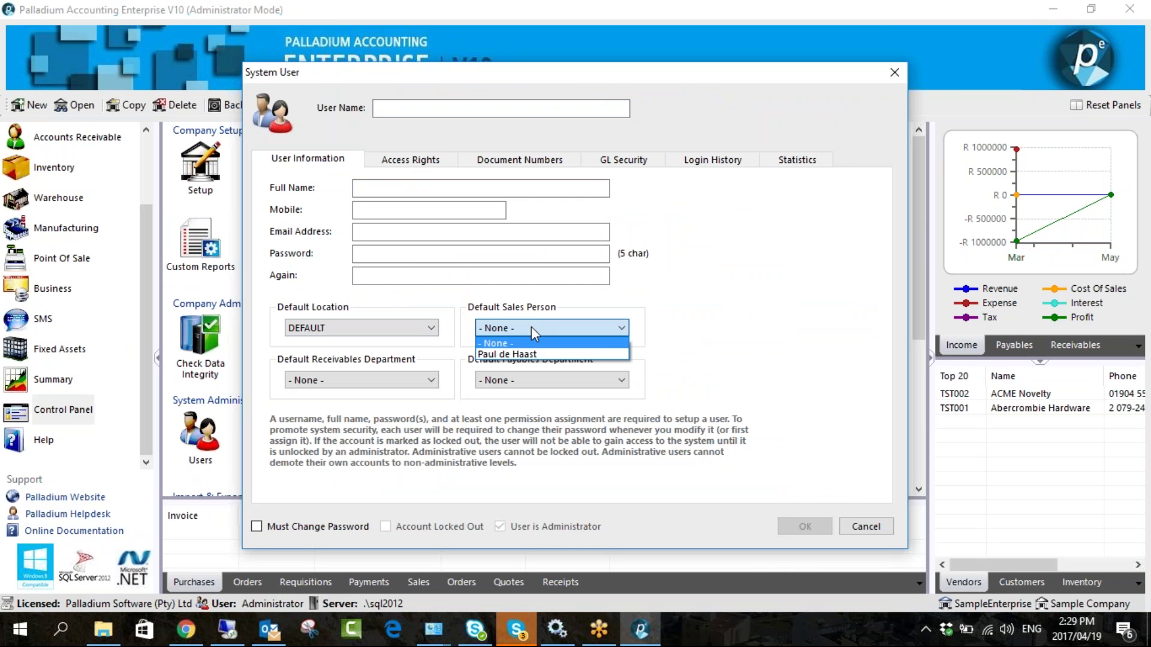
pyautogui.click(638, 77)
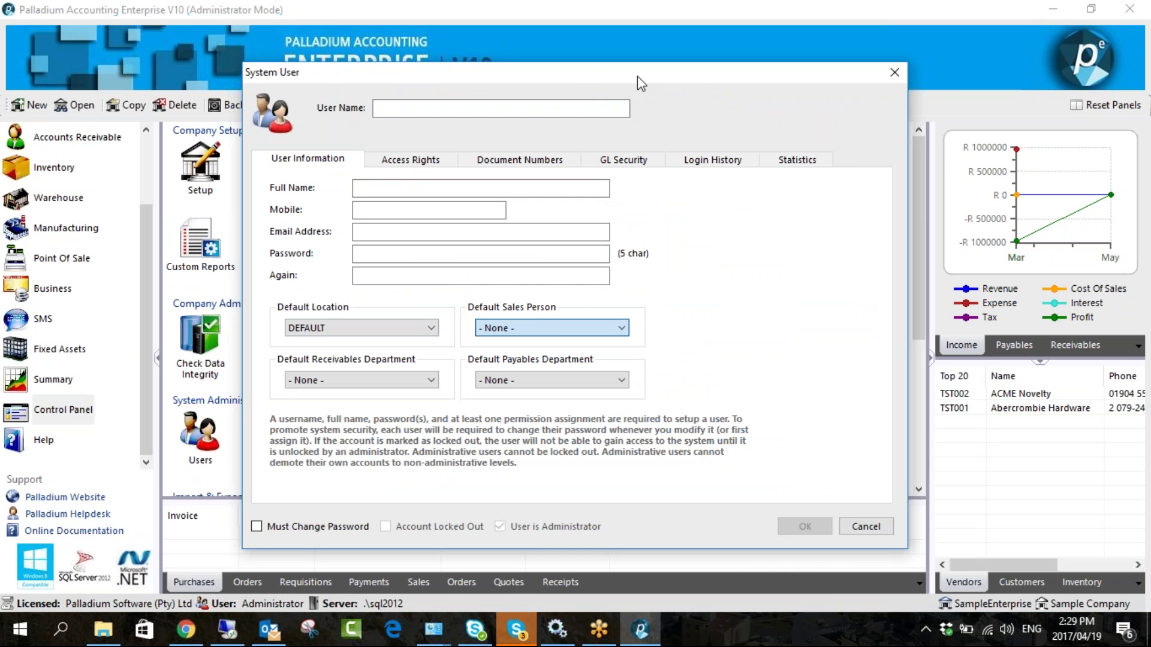
pyautogui.click(893, 72)
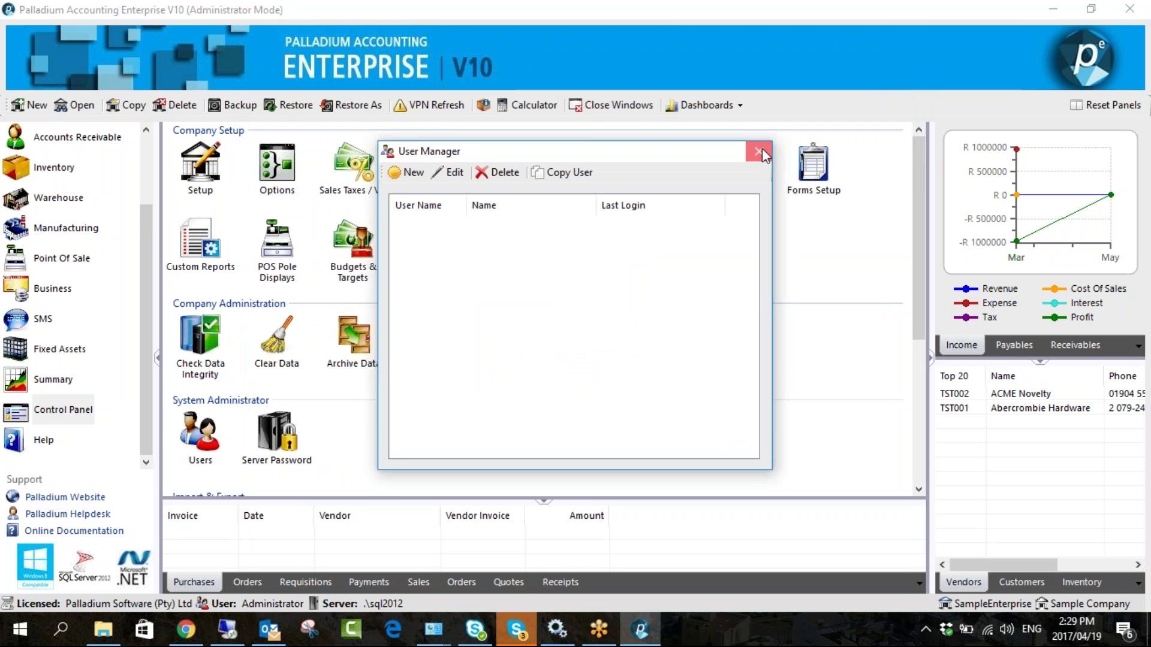
pyautogui.click(760, 150)
pyautogui.scroll(2, 77, 227)
# - Start a new sales invoice with Paint Shop as the customer
pyautogui.click(77, 227)
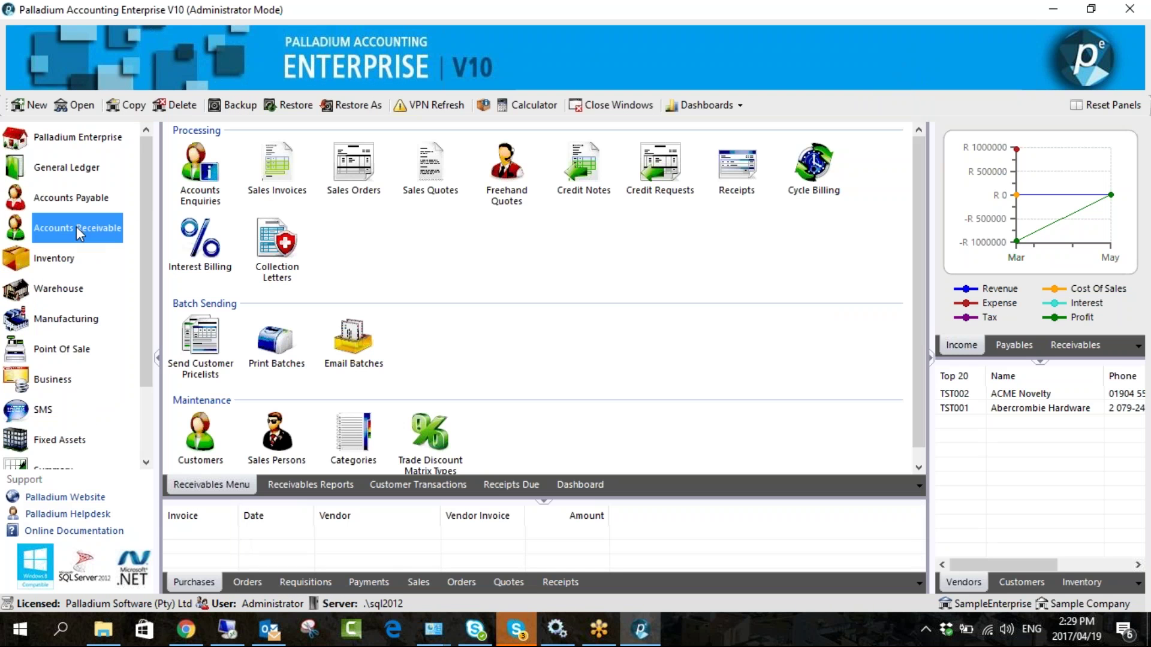
pyautogui.click(277, 168)
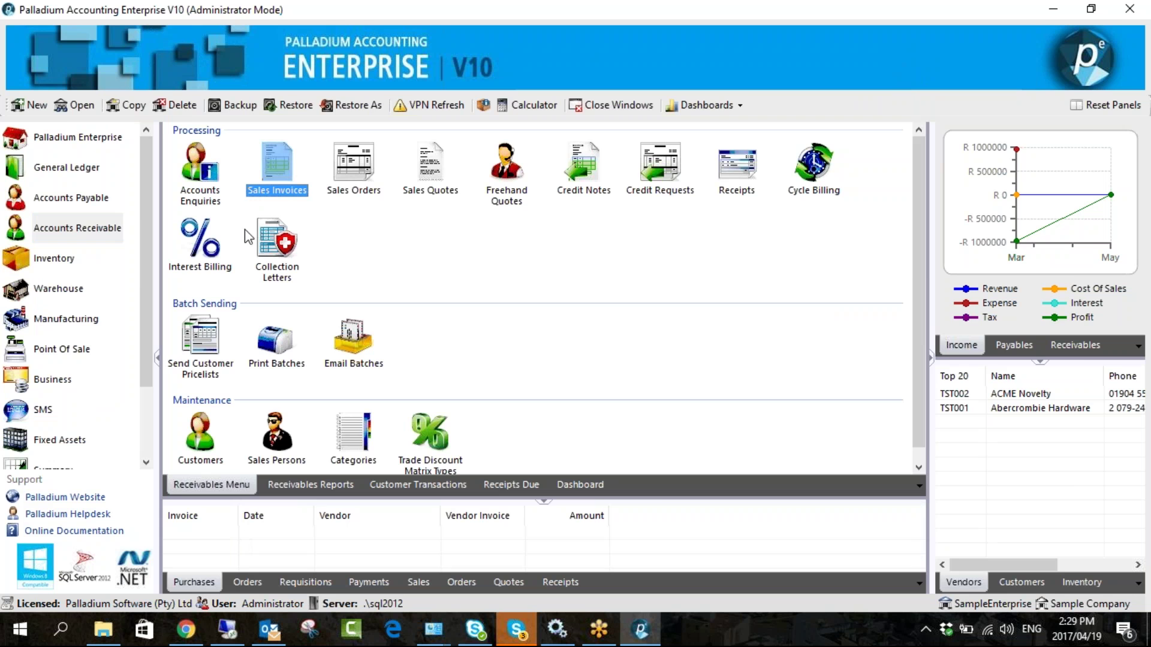
pyautogui.click(263, 169)
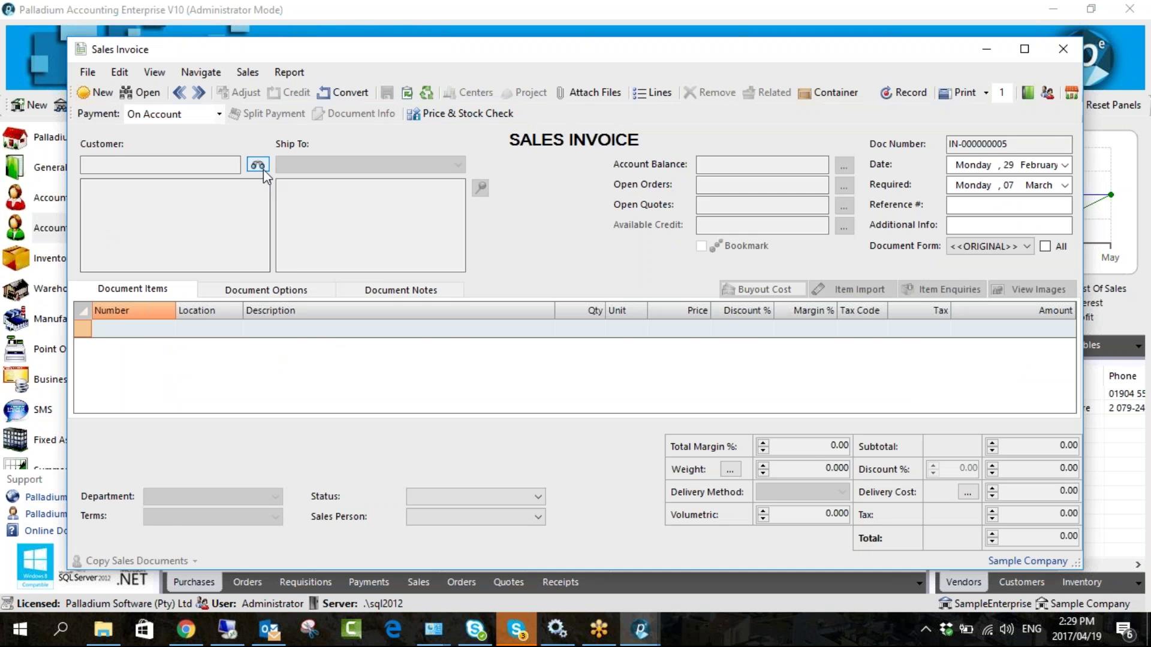
pyautogui.click(262, 167)
pyautogui.doubleClick(388, 216)
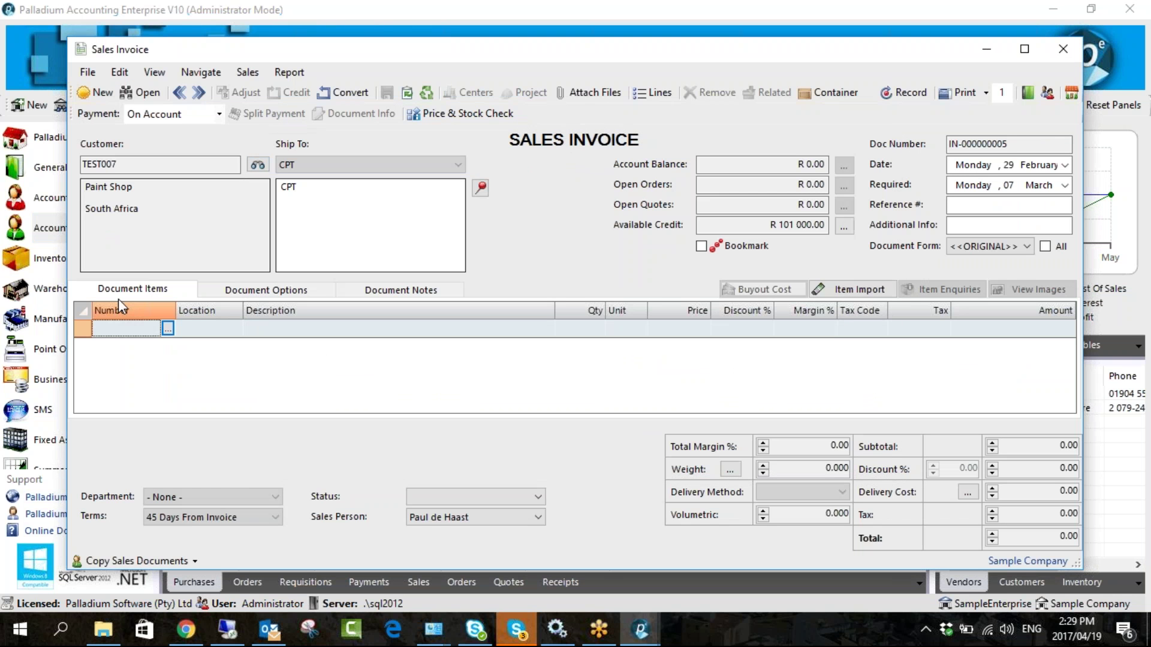
# - Confirm the invoice defaulted to Paint Shop's sales person, then close the invoice unsaved
pyautogui.click(449, 518)
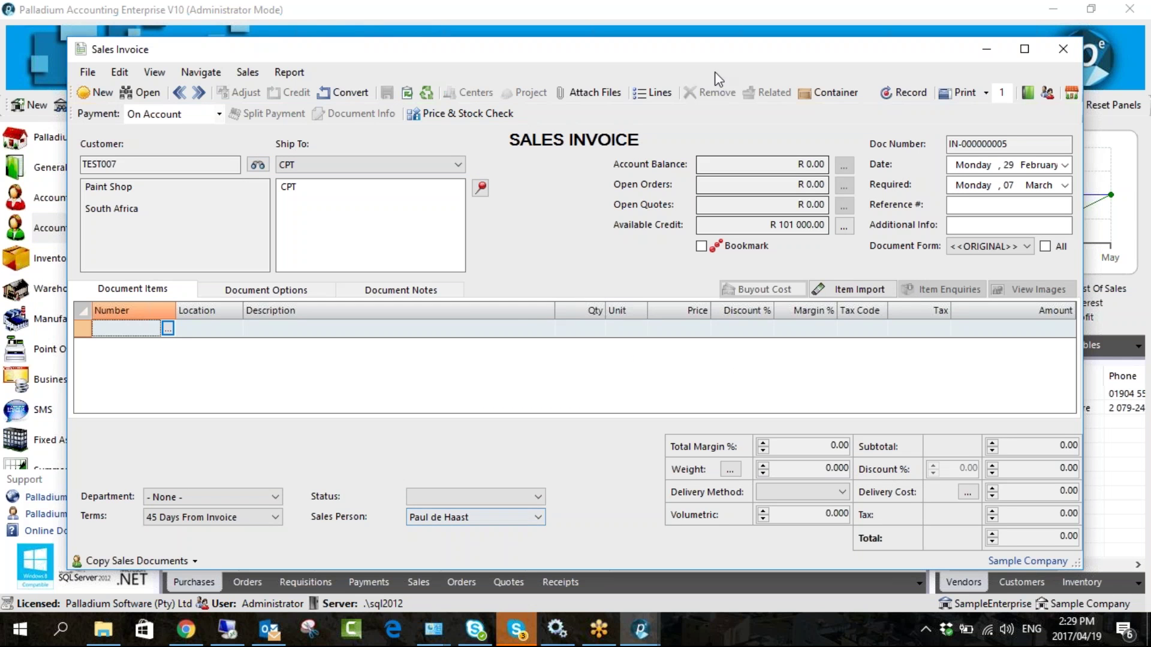
pyautogui.moveTo(718, 49); pyautogui.dragTo(653, 44)
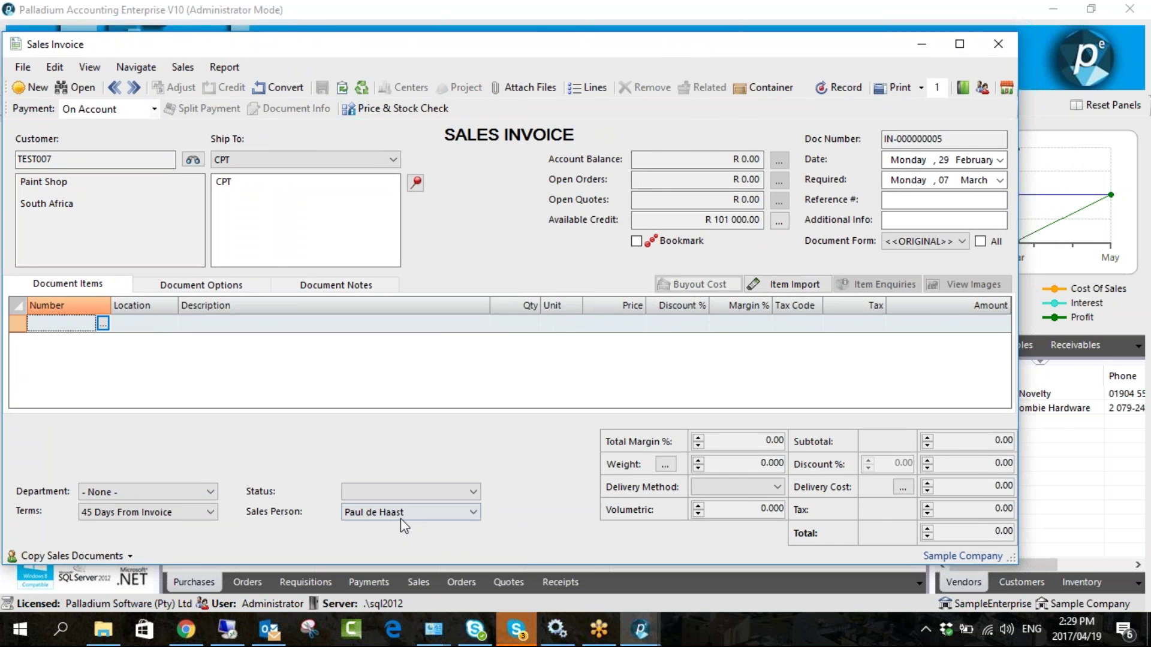
pyautogui.click(405, 514)
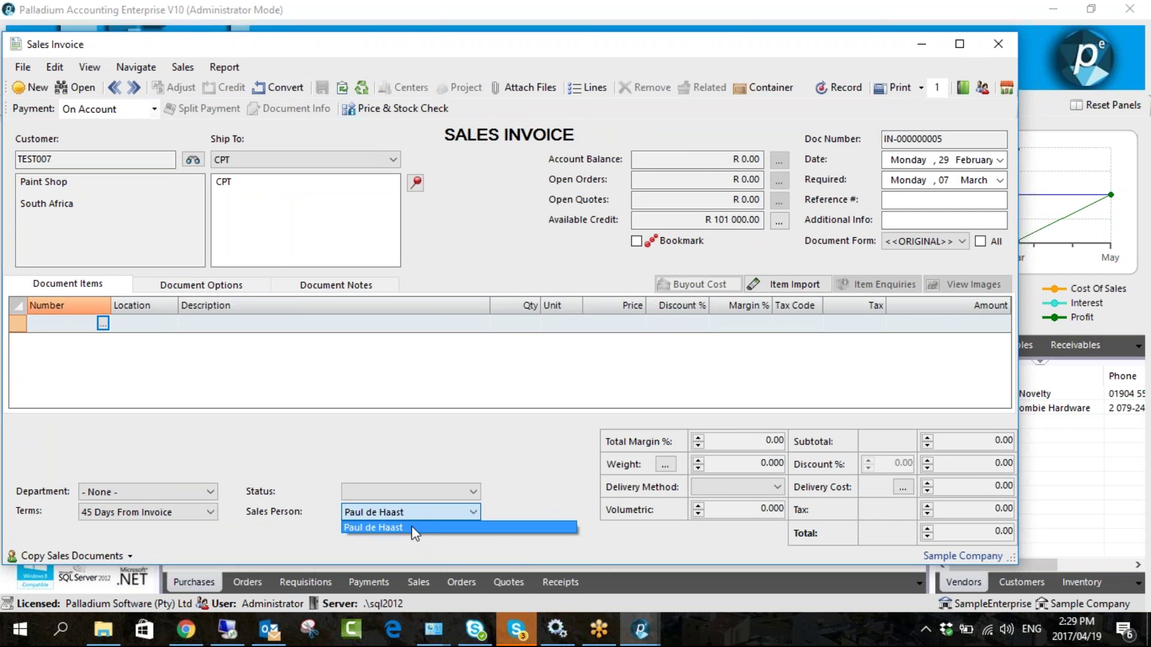
pyautogui.click(655, 50)
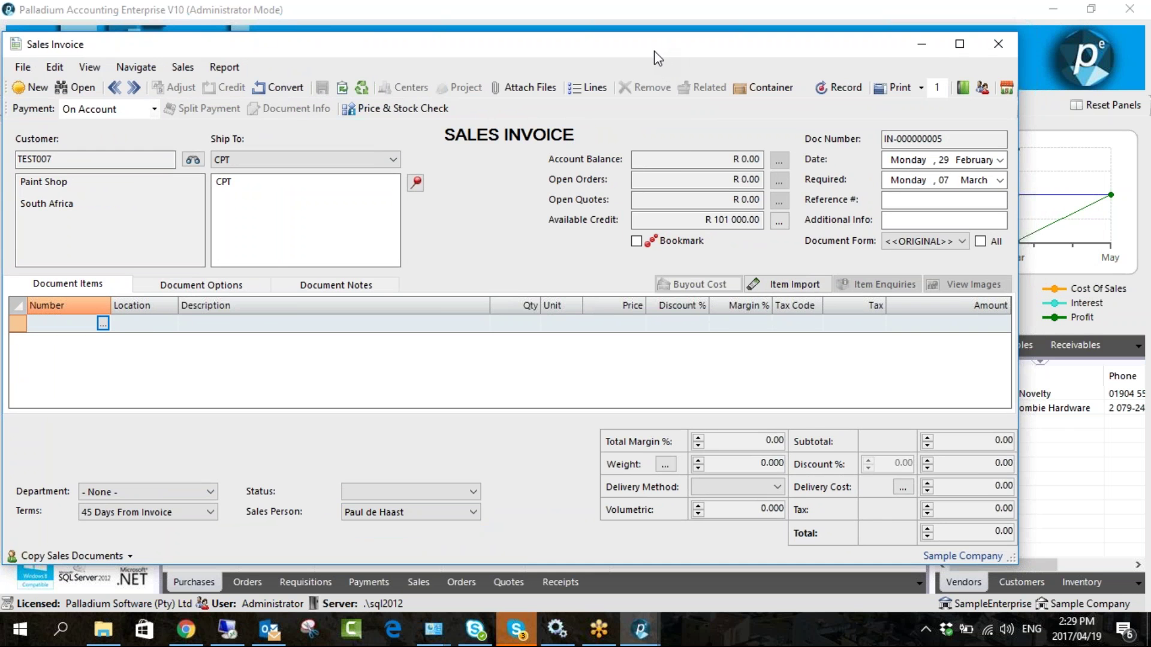
pyautogui.moveTo(648, 53); pyautogui.dragTo(514, 61)
pyautogui.click(864, 52)
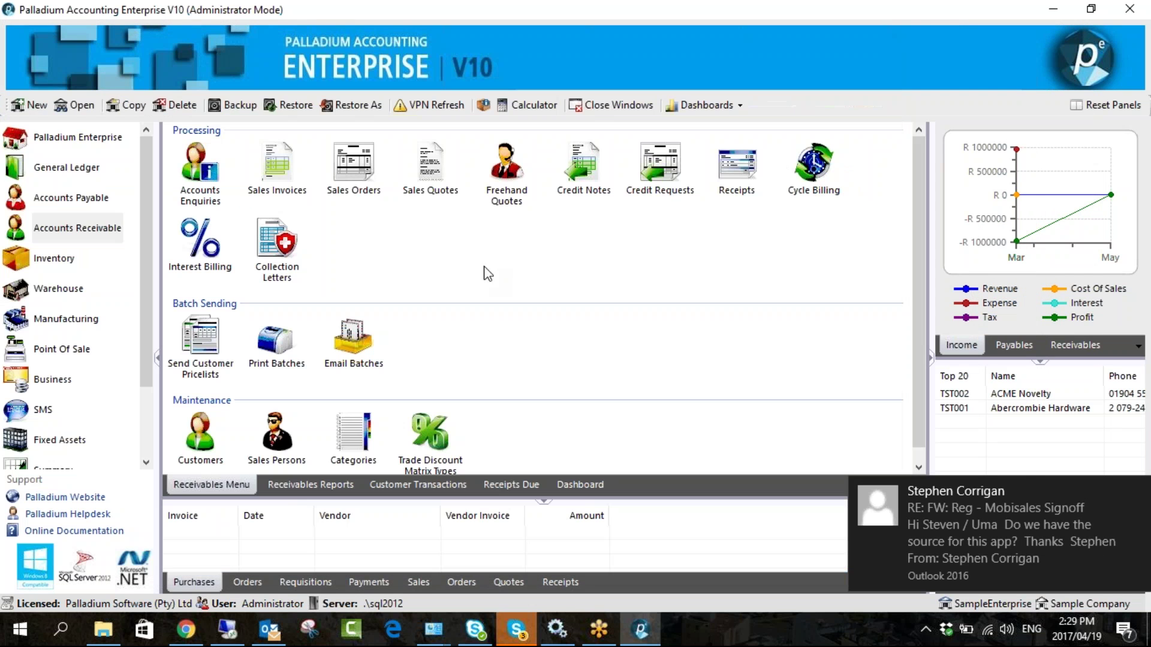
pyautogui.scroll(-3, 141, 440)
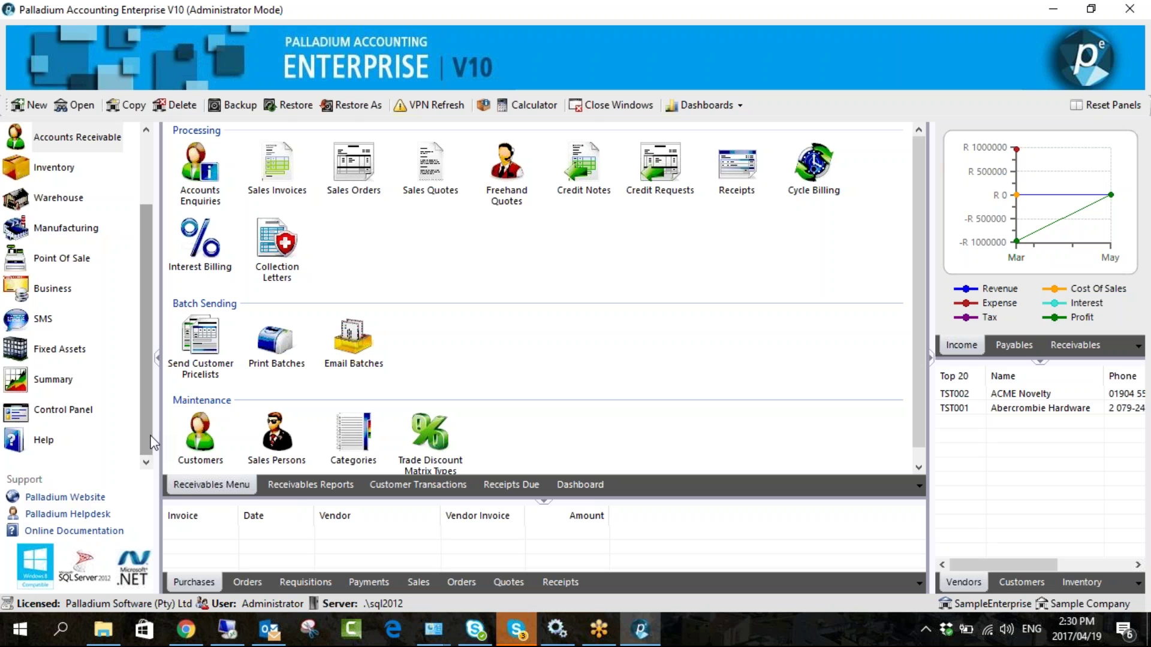
pyautogui.click(85, 409)
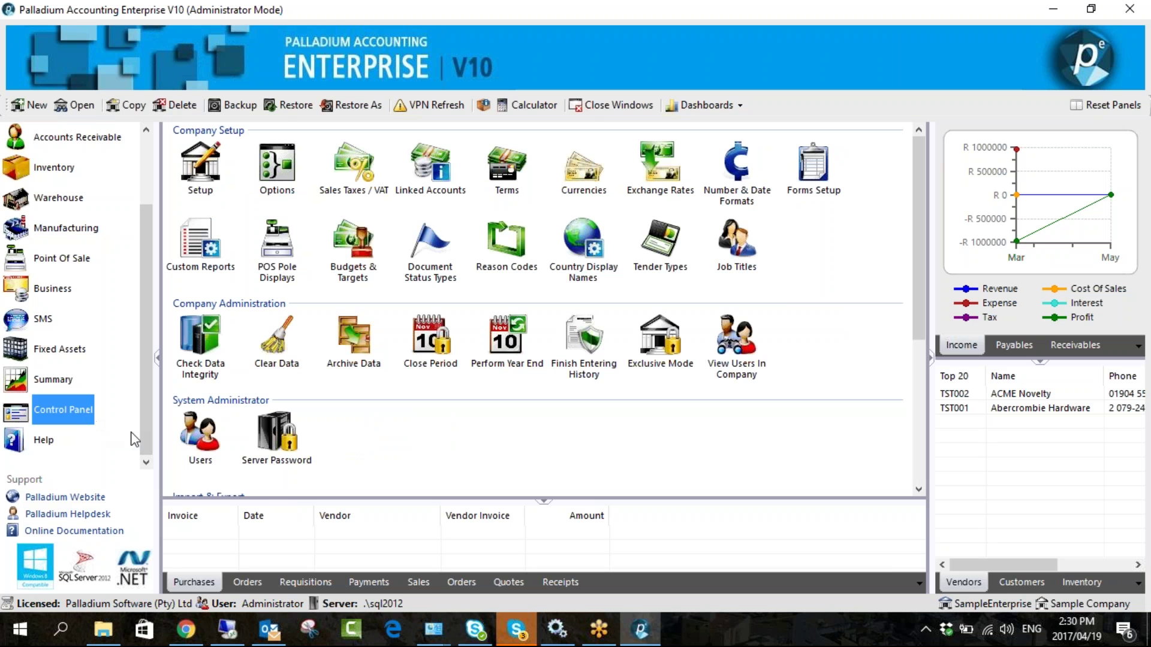
pyautogui.doubleClick(200, 438)
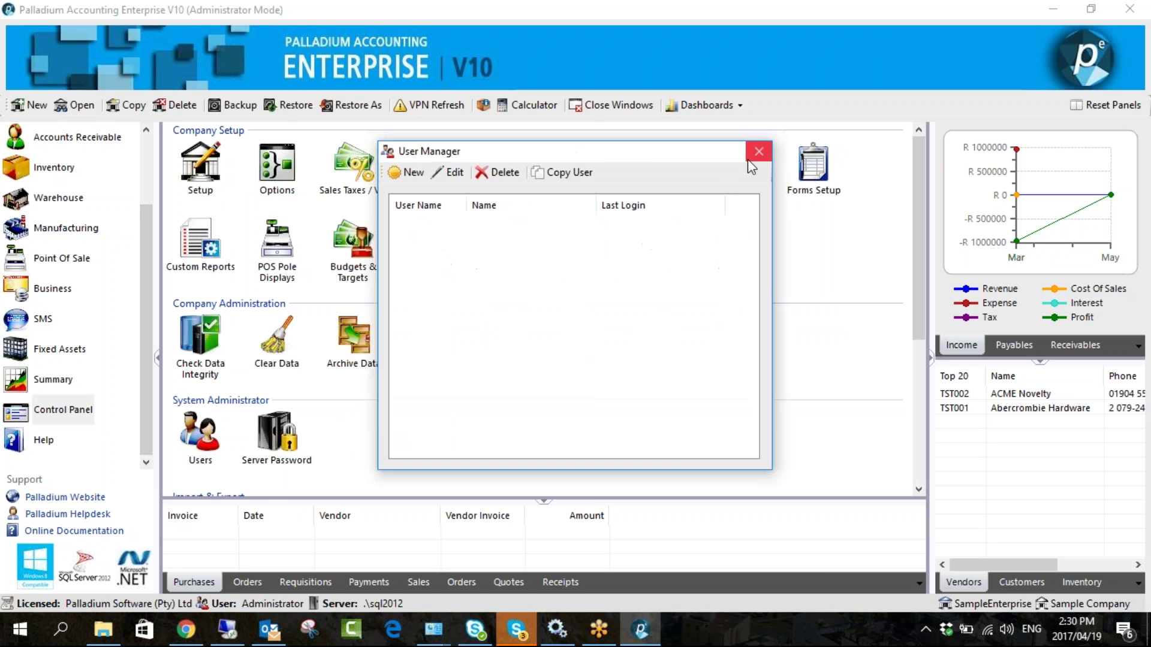
pyautogui.click(751, 153)
pyautogui.scroll(3, 95, 289)
pyautogui.click(103, 231)
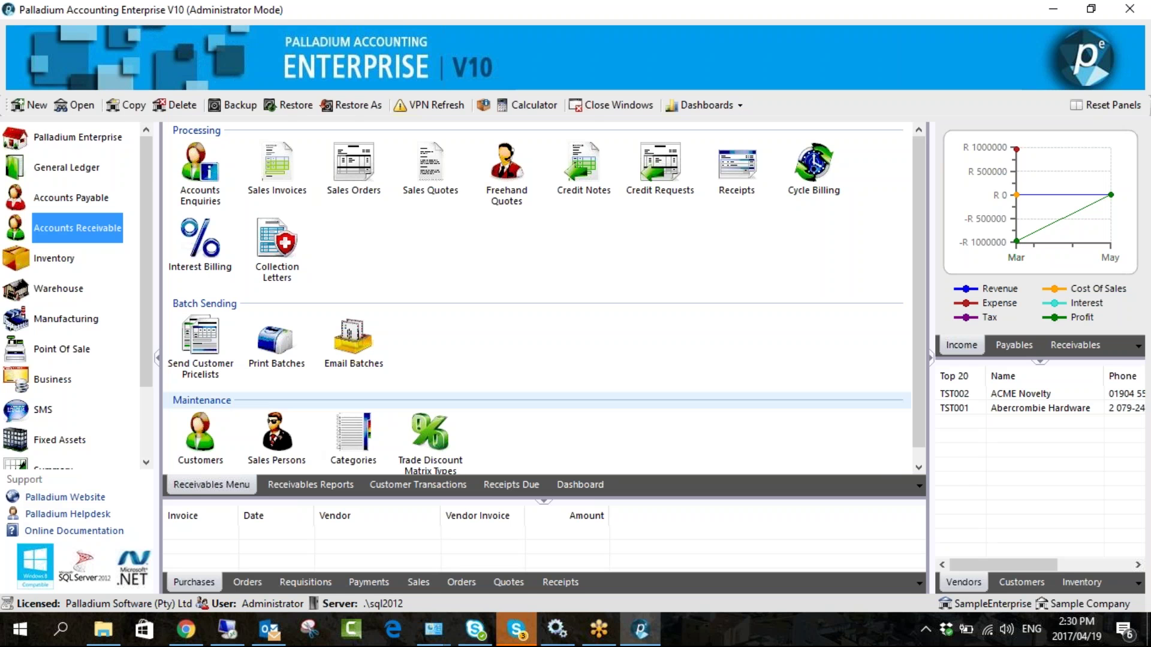
pyautogui.moveTo(150, 385); pyautogui.dragTo(150, 452)
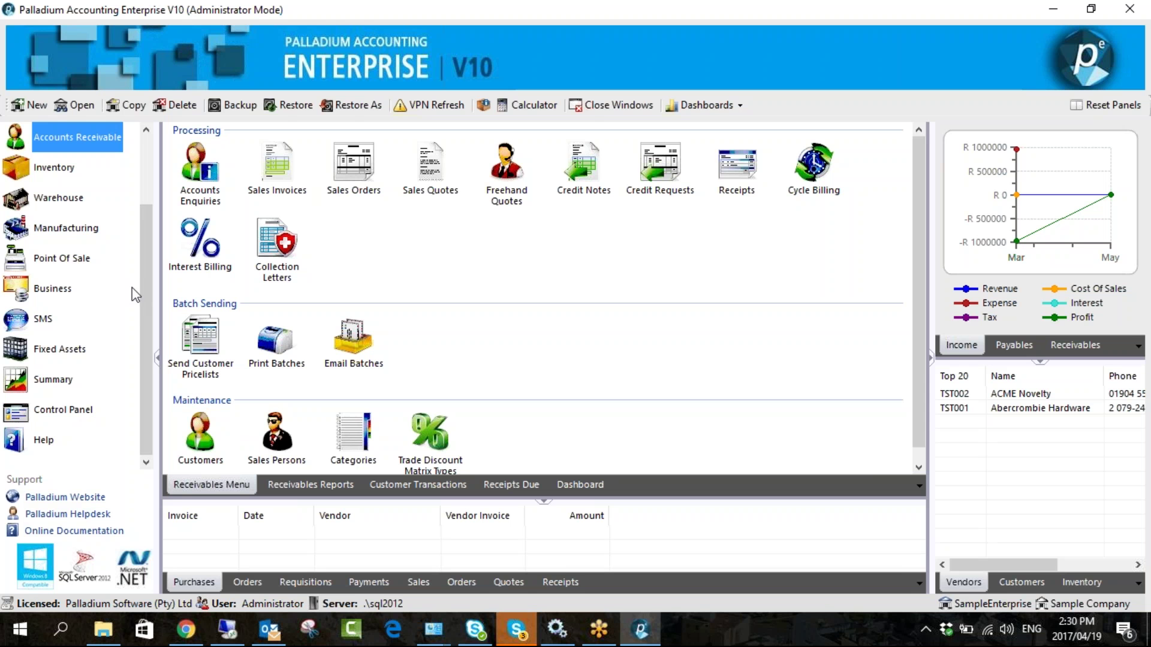
pyautogui.moveTo(145, 290); pyautogui.dragTo(139, 220)
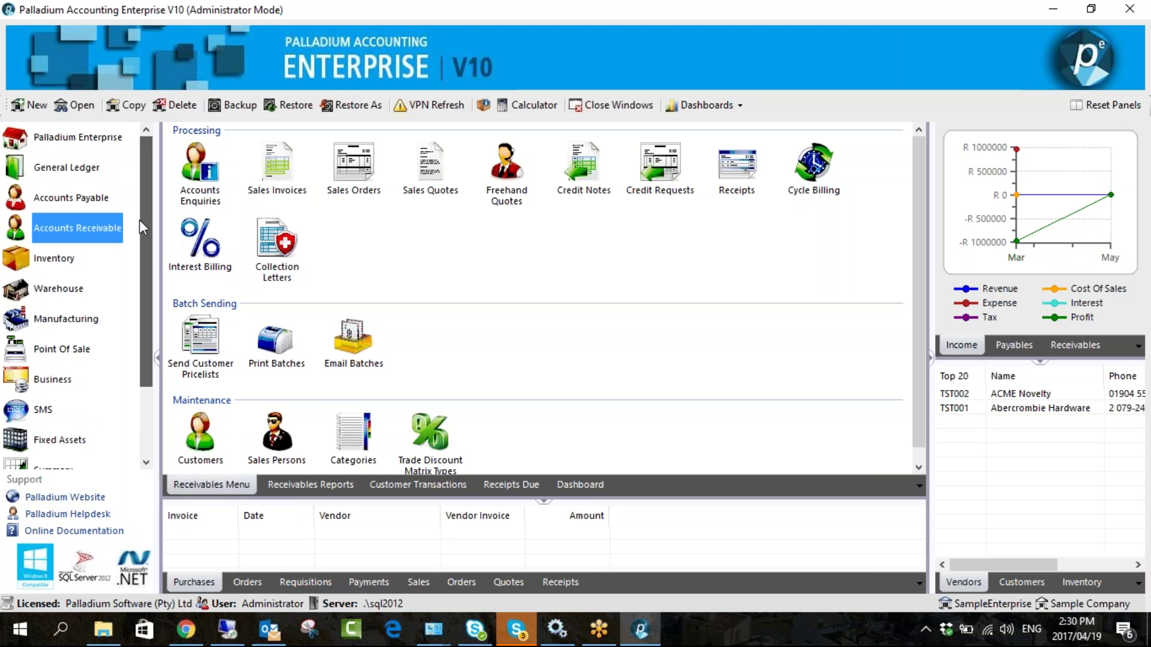
# - Open Paint Shop's customer settings, leaving its category as DEFAULT
pyautogui.click(200, 434)
pyautogui.doubleClick(409, 190)
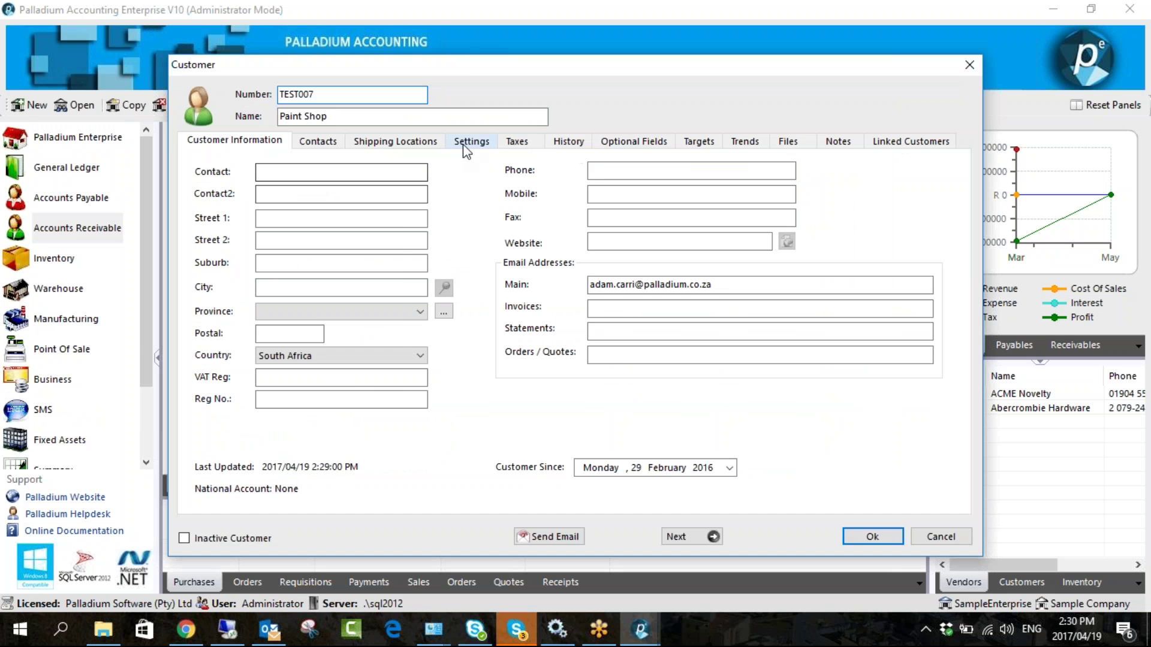
pyautogui.click(469, 144)
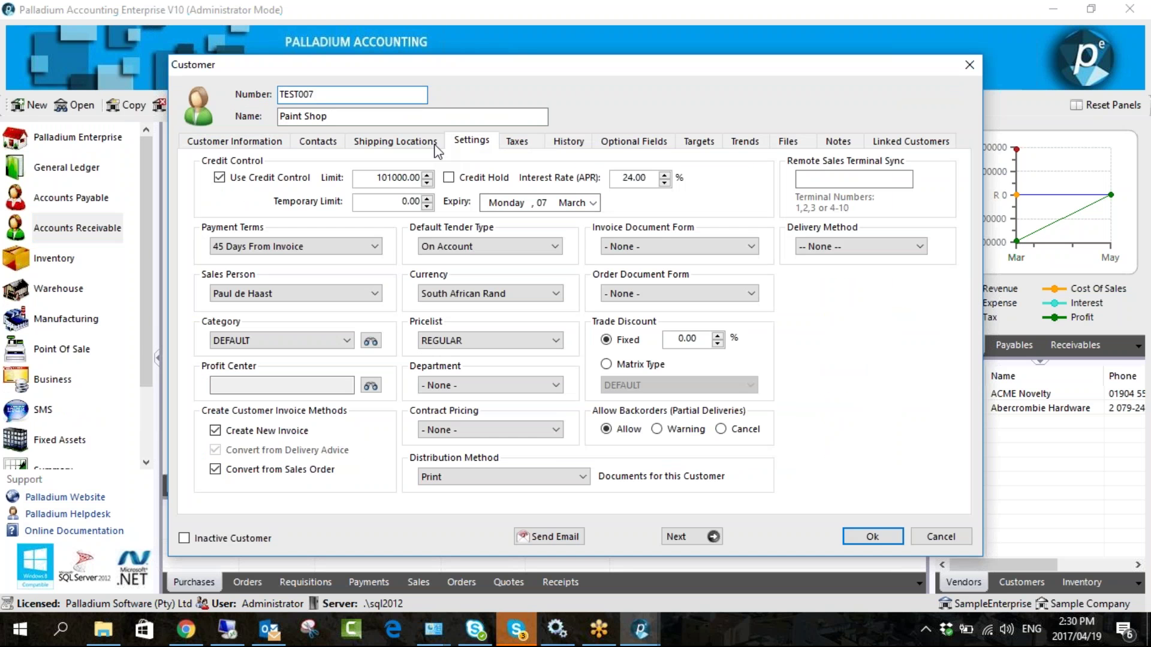
pyautogui.moveTo(426, 76); pyautogui.dragTo(346, 53)
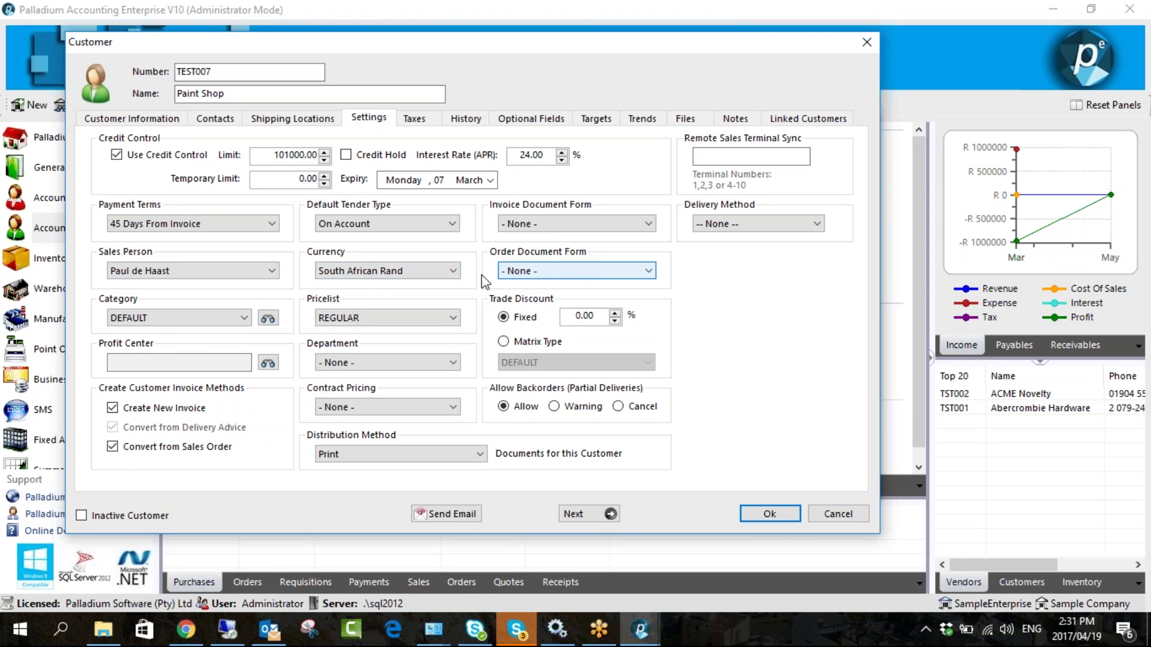
pyautogui.click(221, 318)
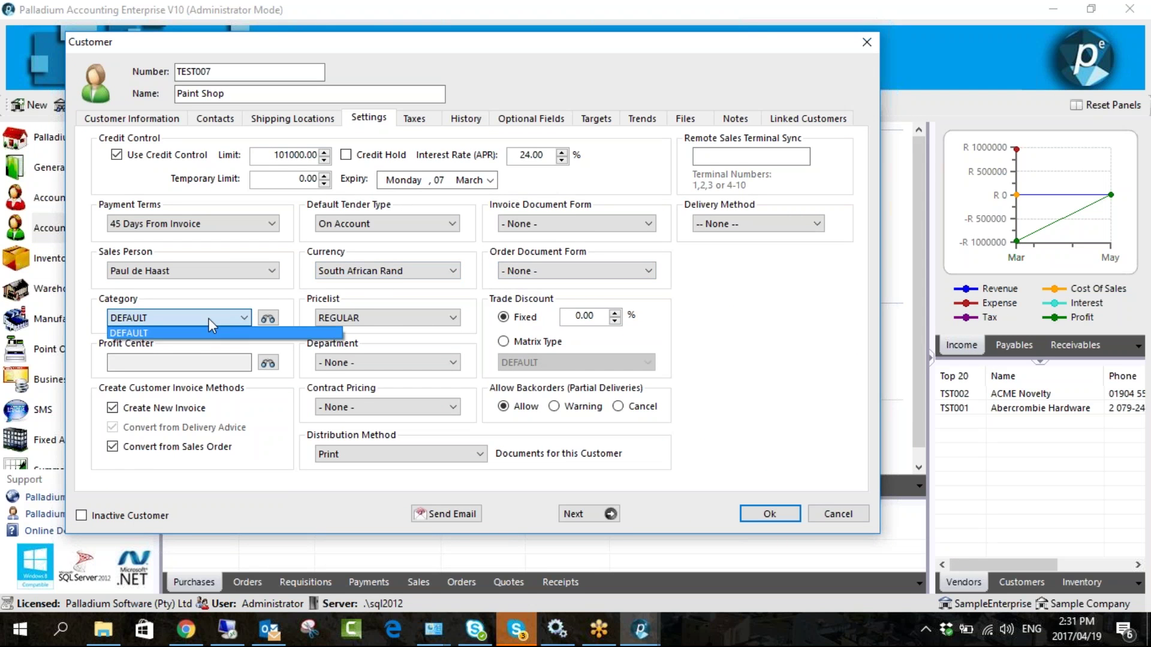
pyautogui.click(208, 318)
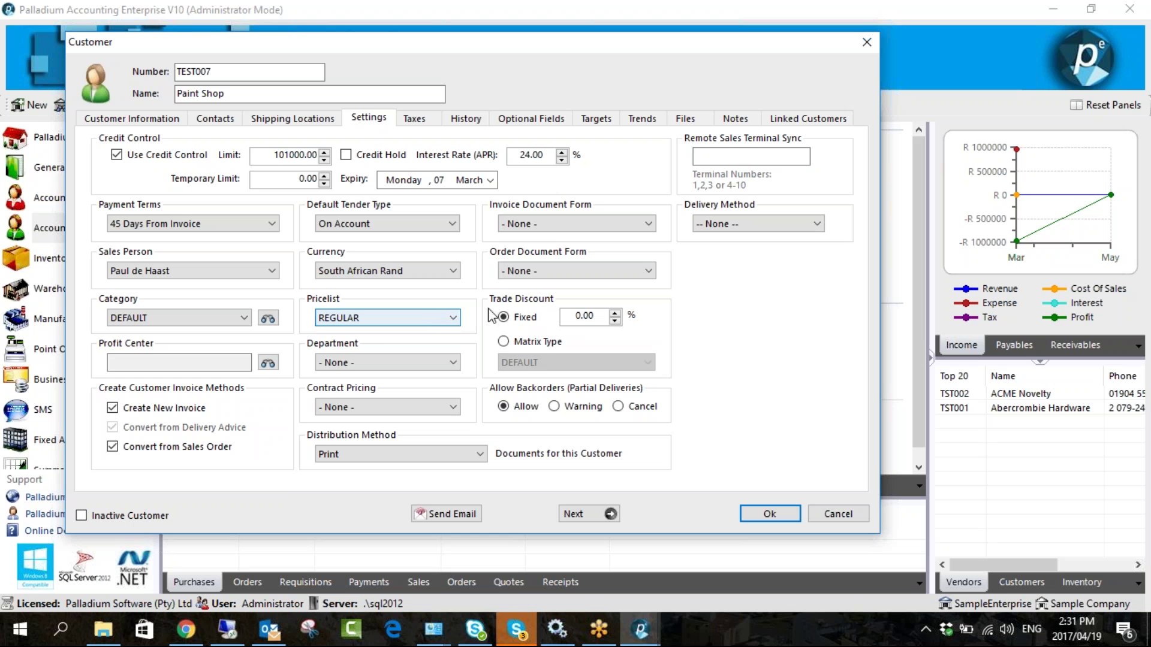
# - Enter a fixed trade discount of 15 and save the customer
pyautogui.click(509, 314)
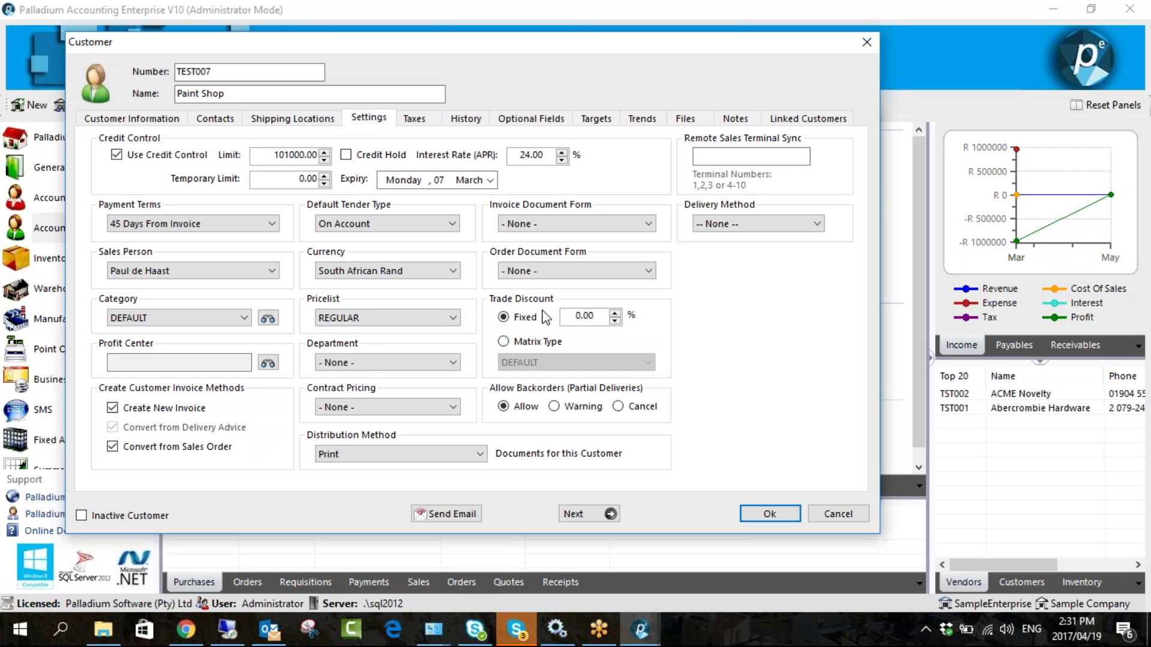
pyautogui.moveTo(599, 316); pyautogui.dragTo(575, 315)
pyautogui.write('15')
pyautogui.click(768, 514)
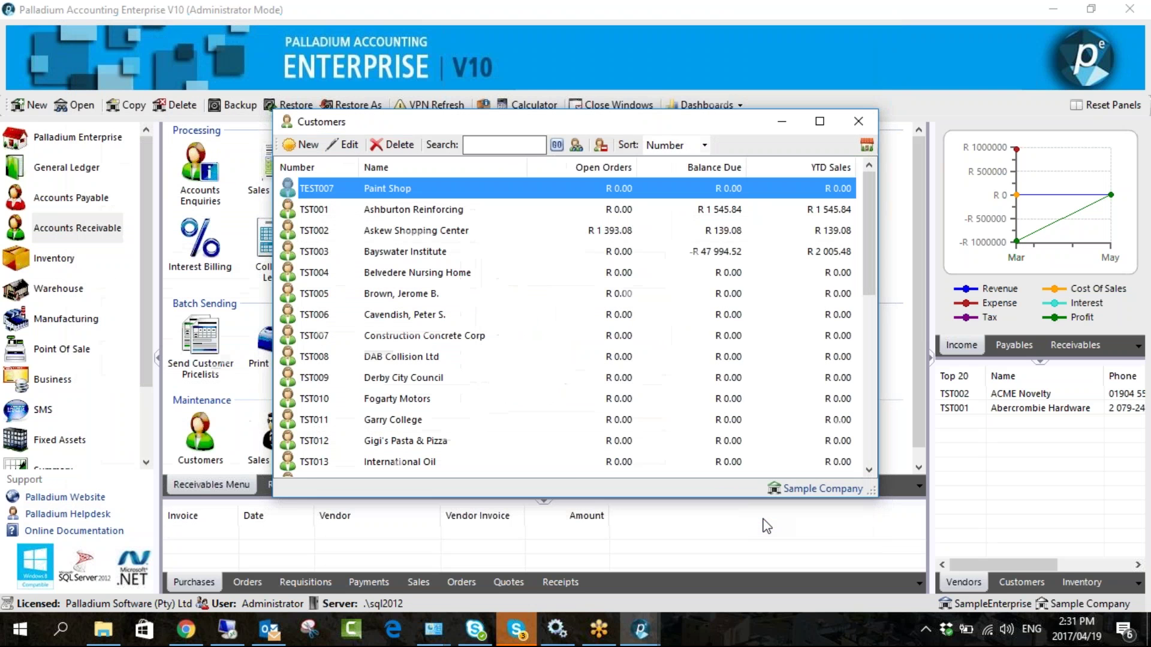
# - Start a Paint Shop sales invoice to confirm the 15.00% discount, then close it and reopen Customers
pyautogui.press('Escape')
pyautogui.doubleClick(277, 175)
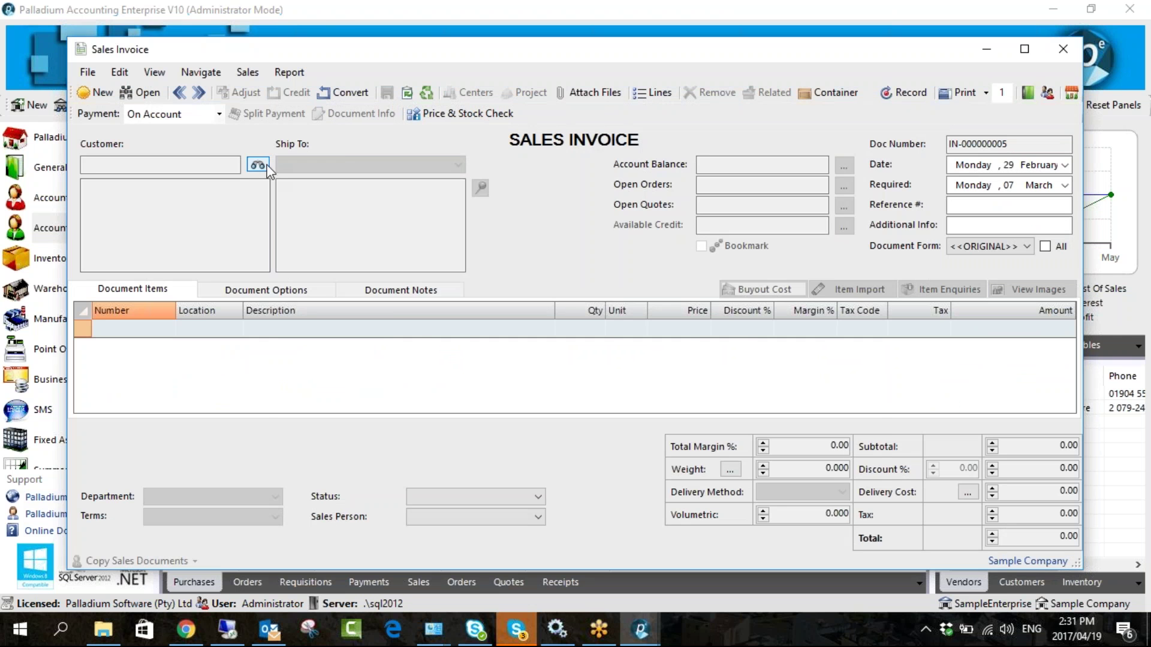
pyautogui.click(265, 168)
pyautogui.doubleClick(367, 215)
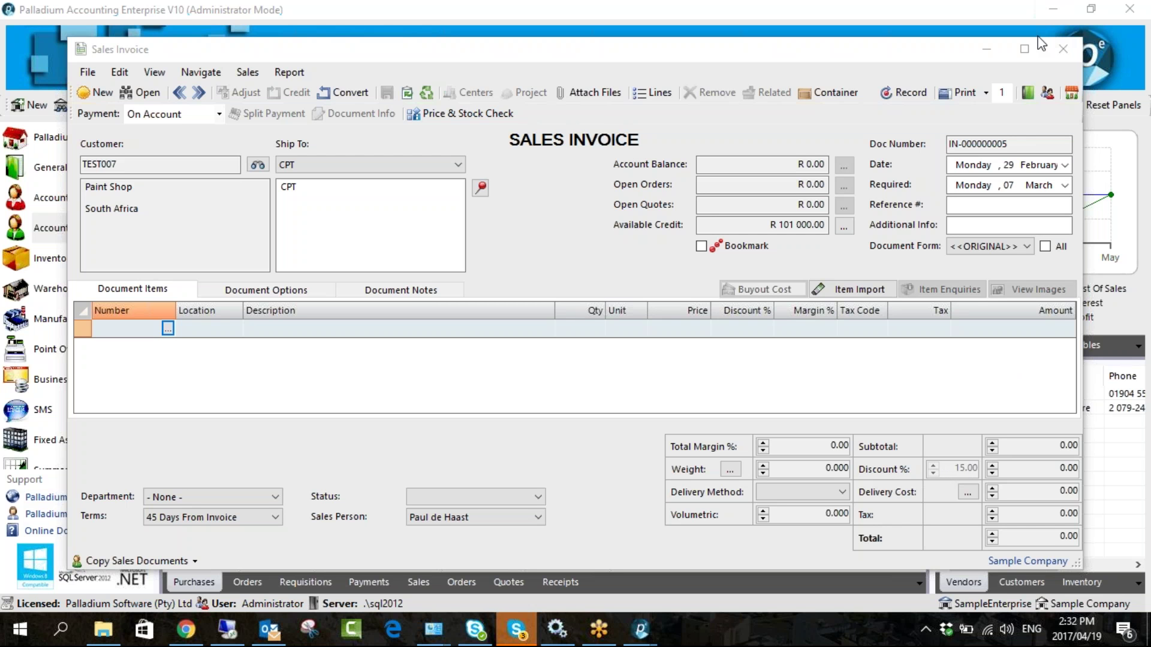
pyautogui.press('Escape')
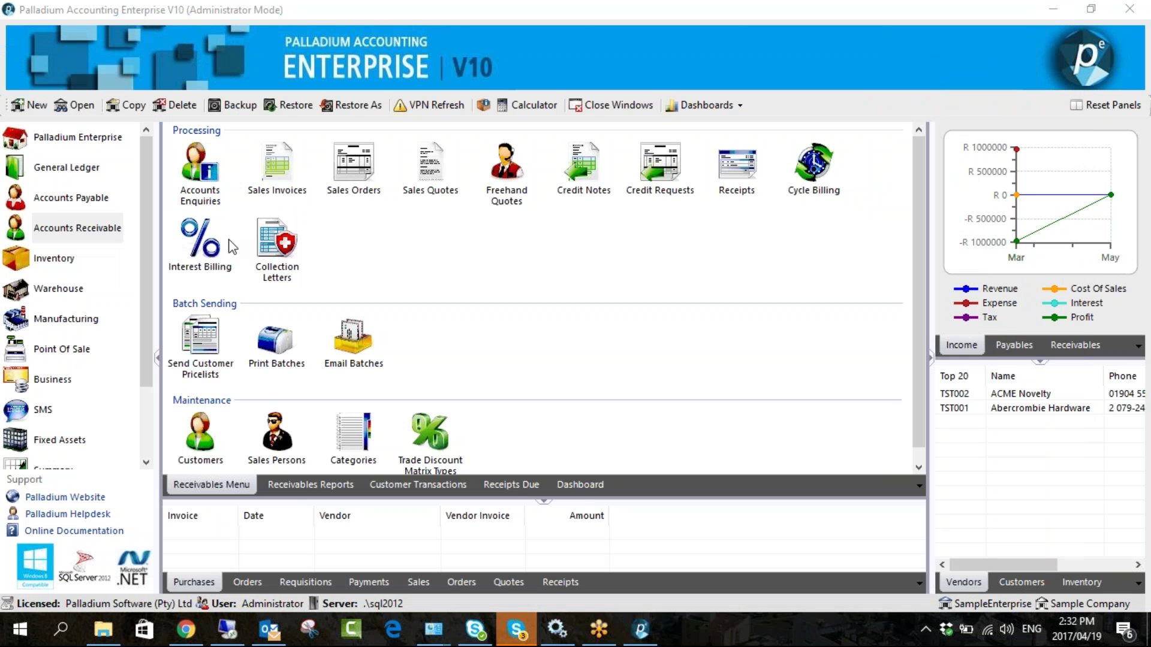
pyautogui.click(200, 437)
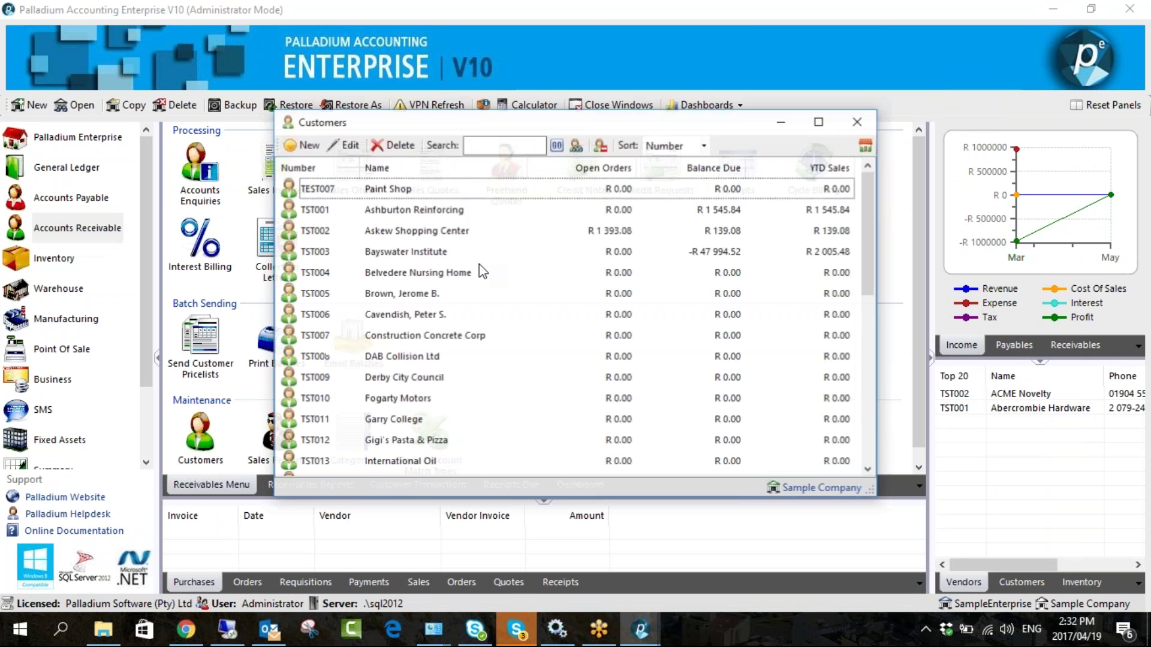
# - In Paint Shop's record, leave profit centre and department unset, switch trade discount to DEFAULT matrix, and save
pyautogui.doubleClick(433, 188)
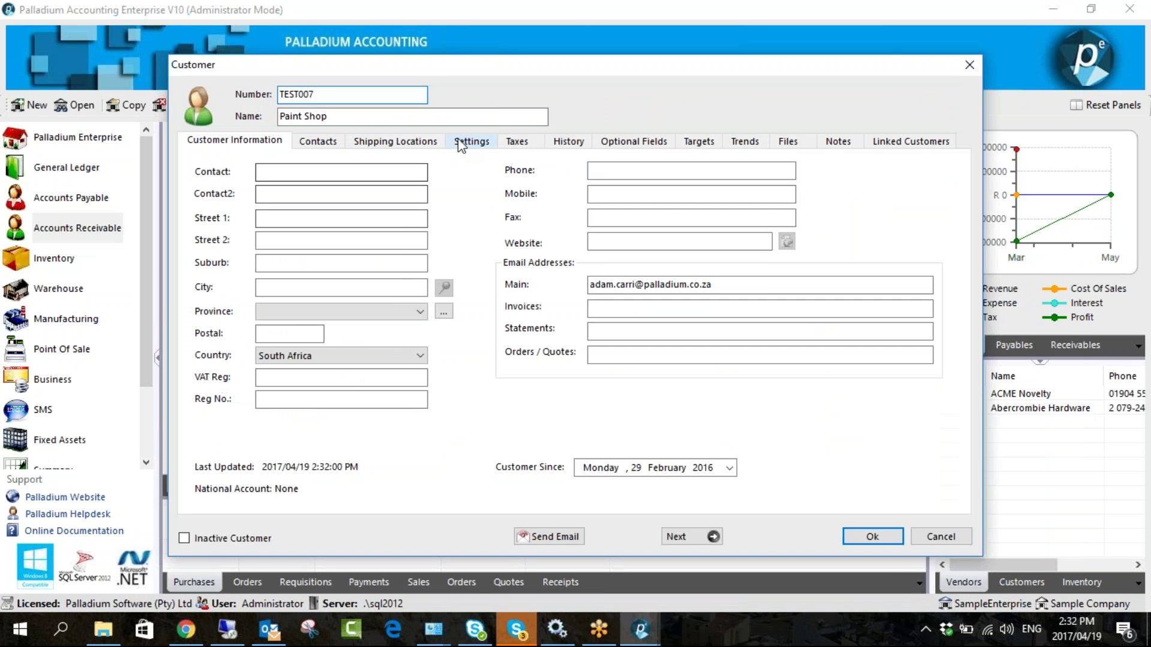
pyautogui.moveTo(457, 61); pyautogui.dragTo(347, 14)
pyautogui.doubleClick(574, 291)
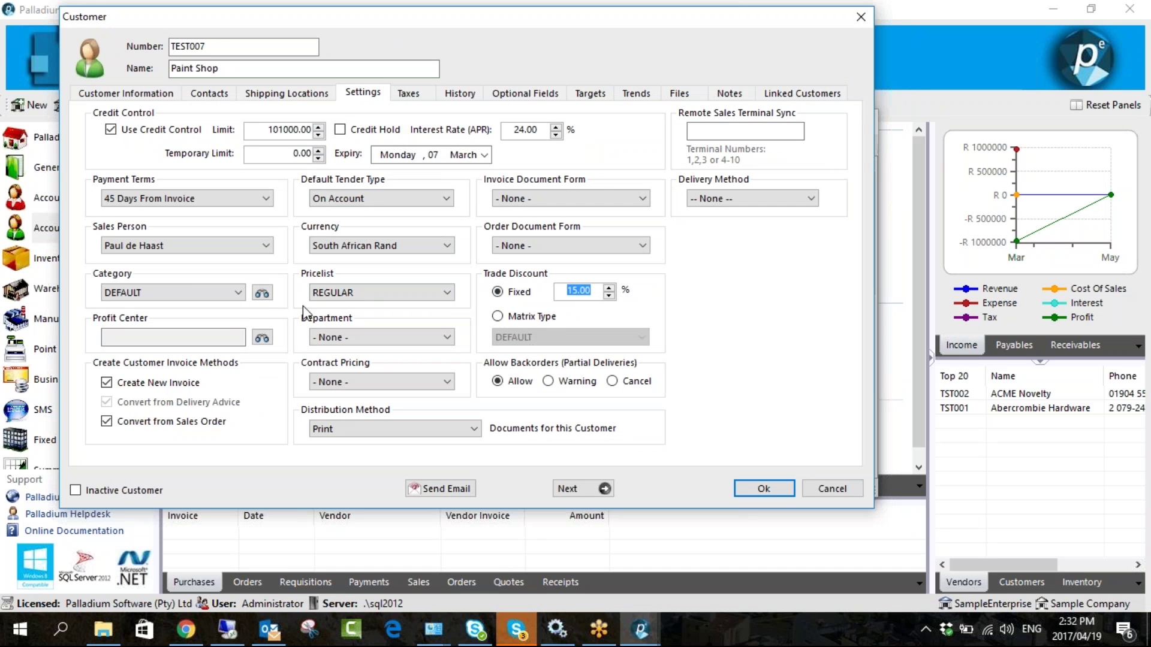
pyautogui.click(262, 337)
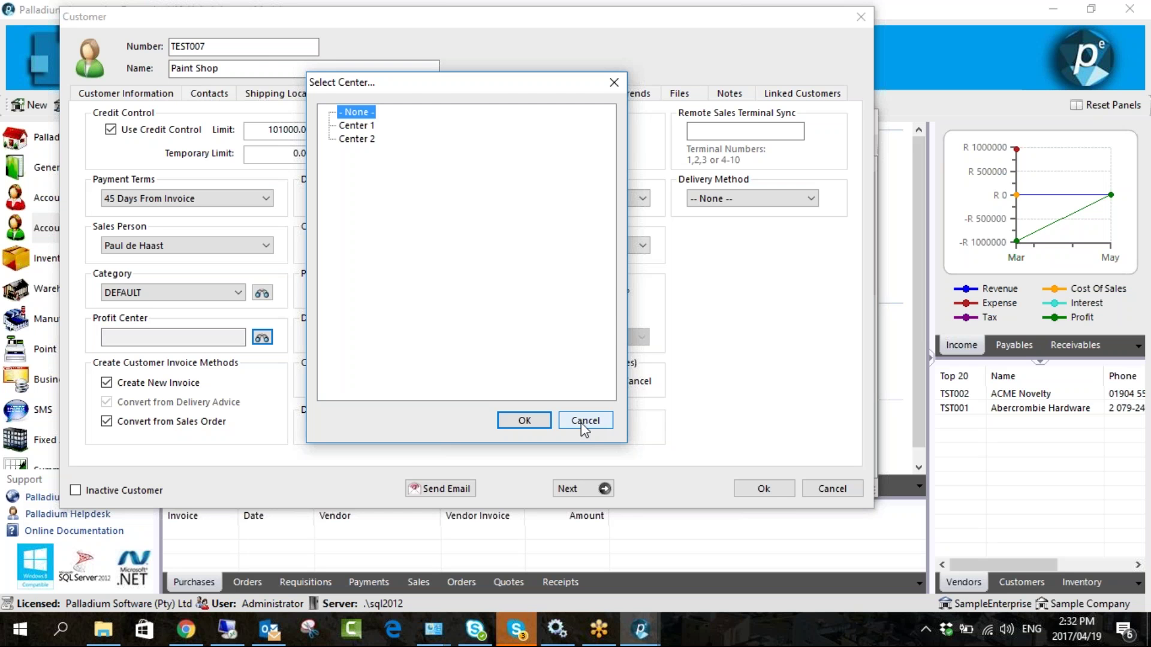
pyautogui.click(581, 421)
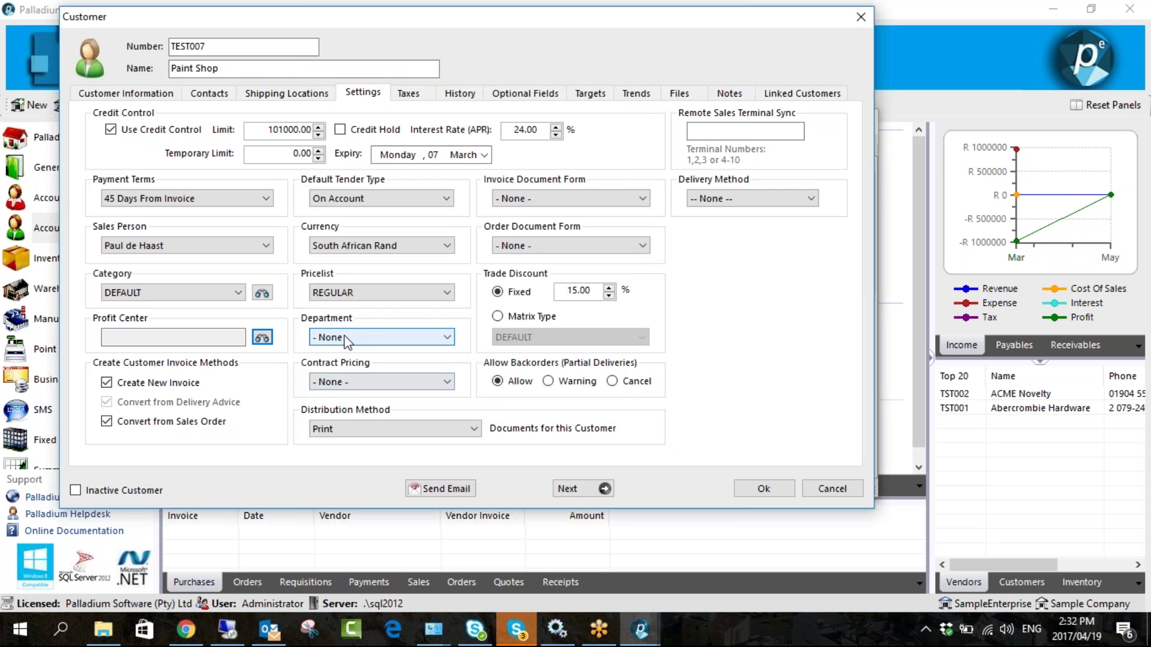
pyautogui.click(350, 336)
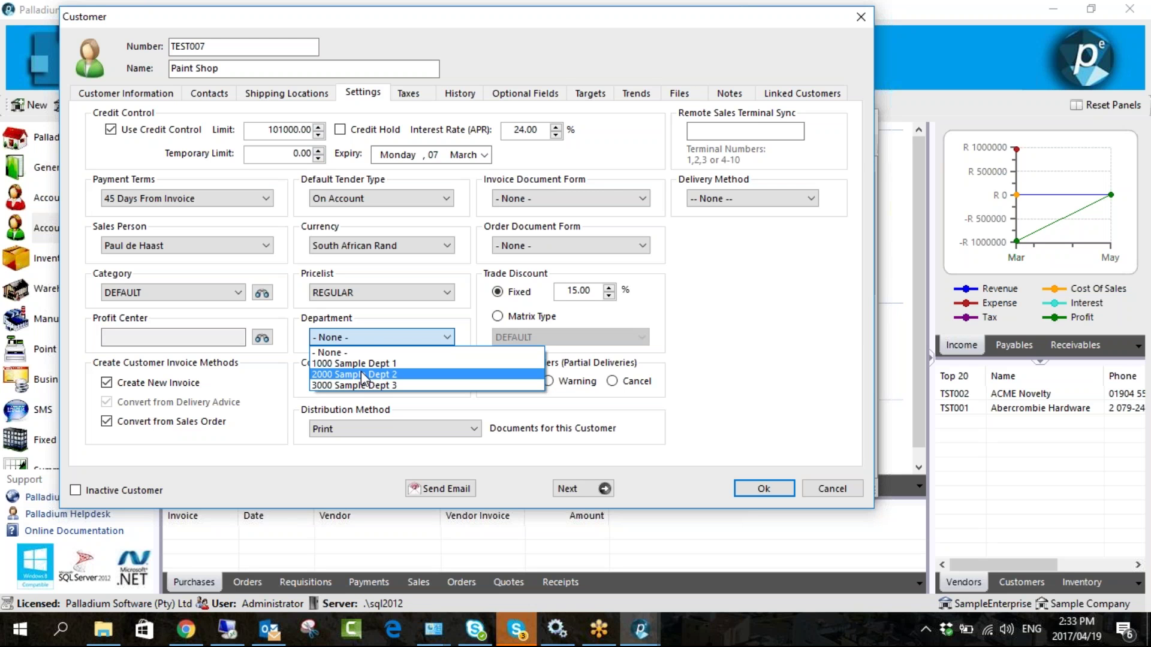
pyautogui.click(390, 339)
pyautogui.click(497, 317)
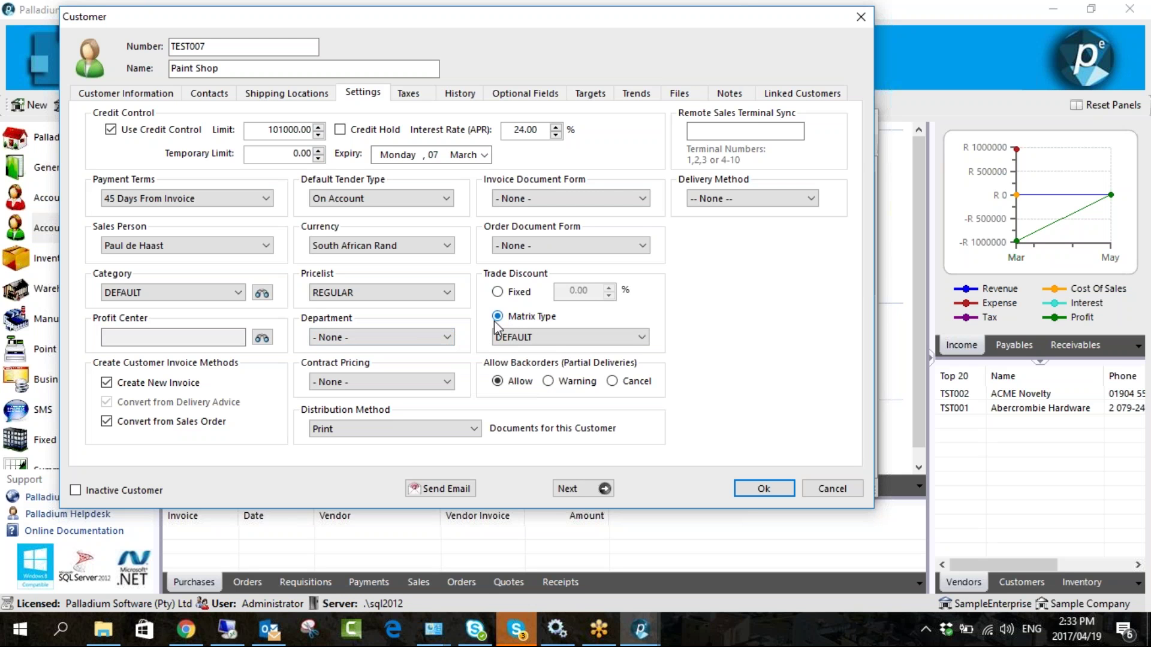
pyautogui.click(753, 486)
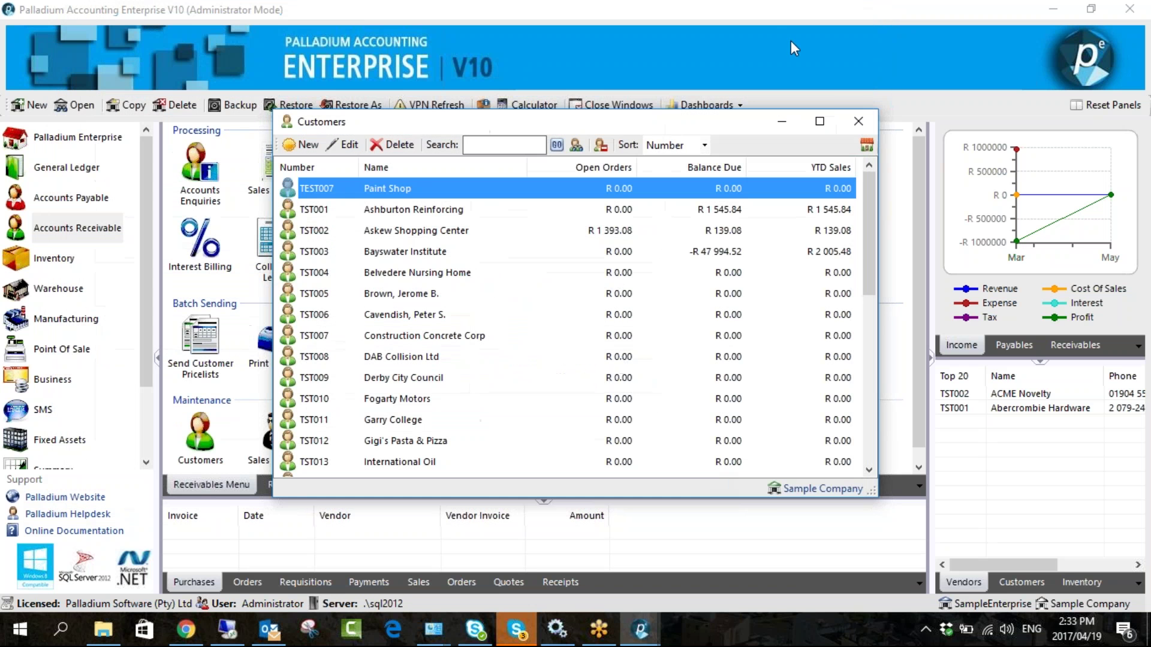
# - Reopen the Customers list and Paint Shop's settings page
pyautogui.click(857, 121)
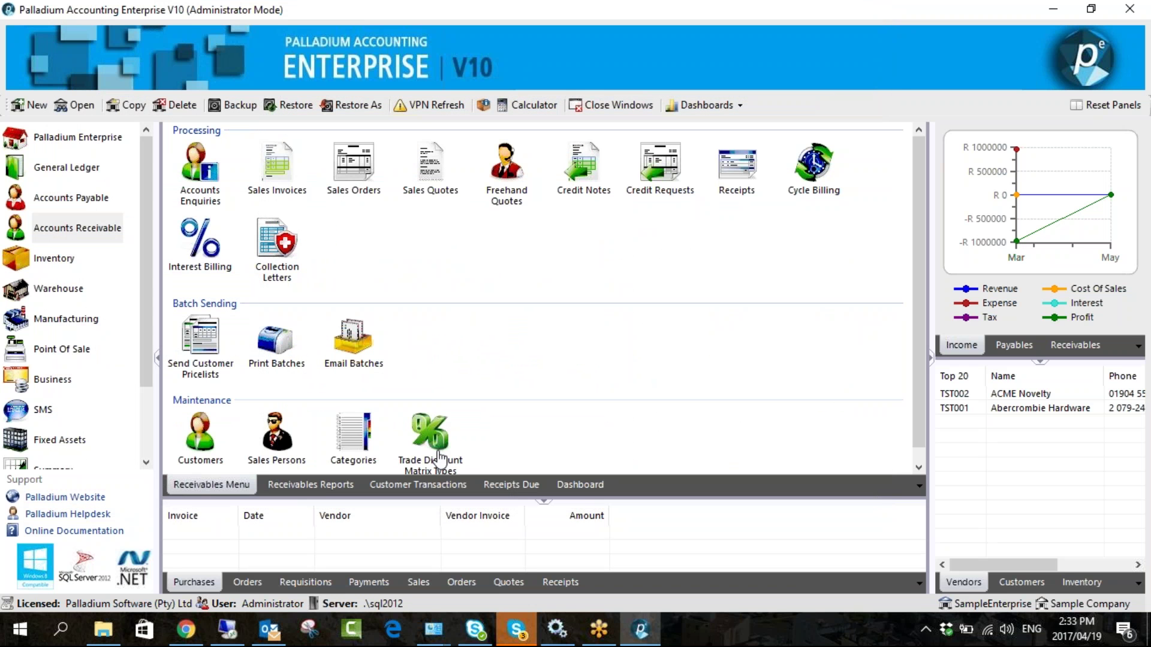
pyautogui.click(201, 442)
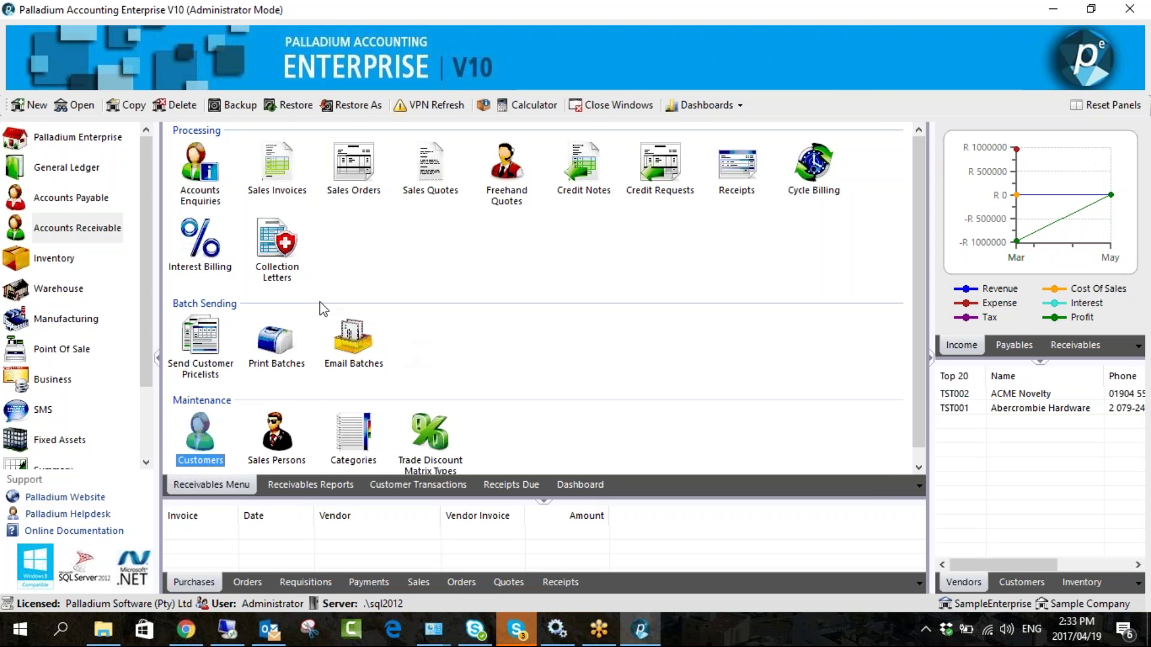
pyautogui.doubleClick(200, 442)
pyautogui.doubleClick(393, 190)
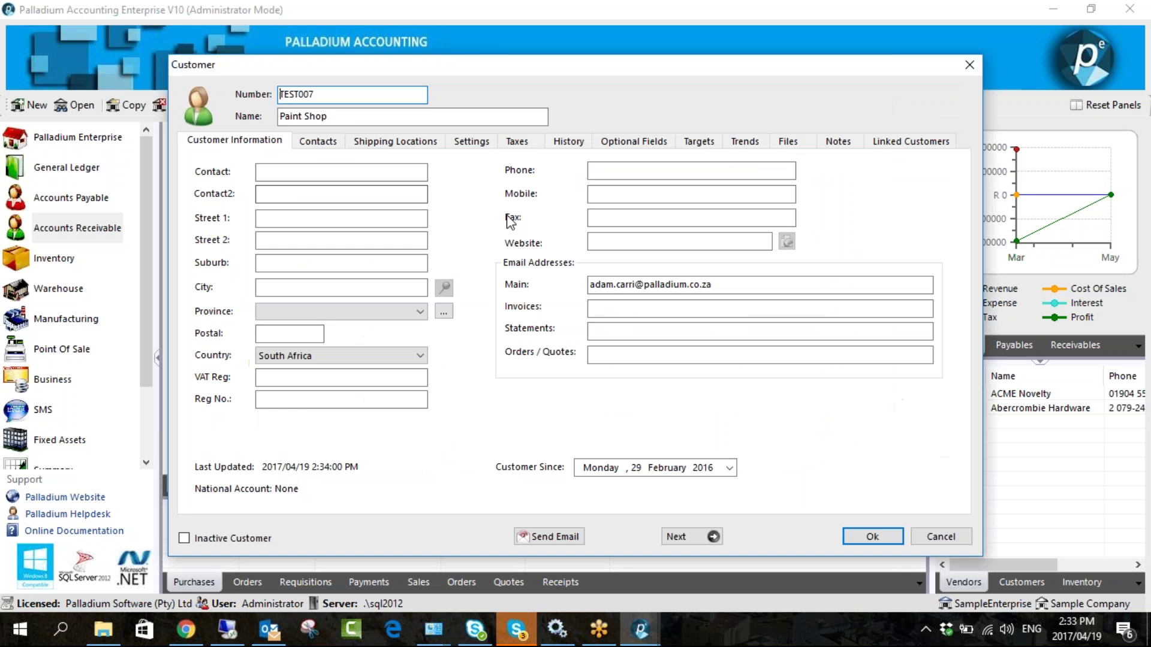
pyautogui.click(471, 141)
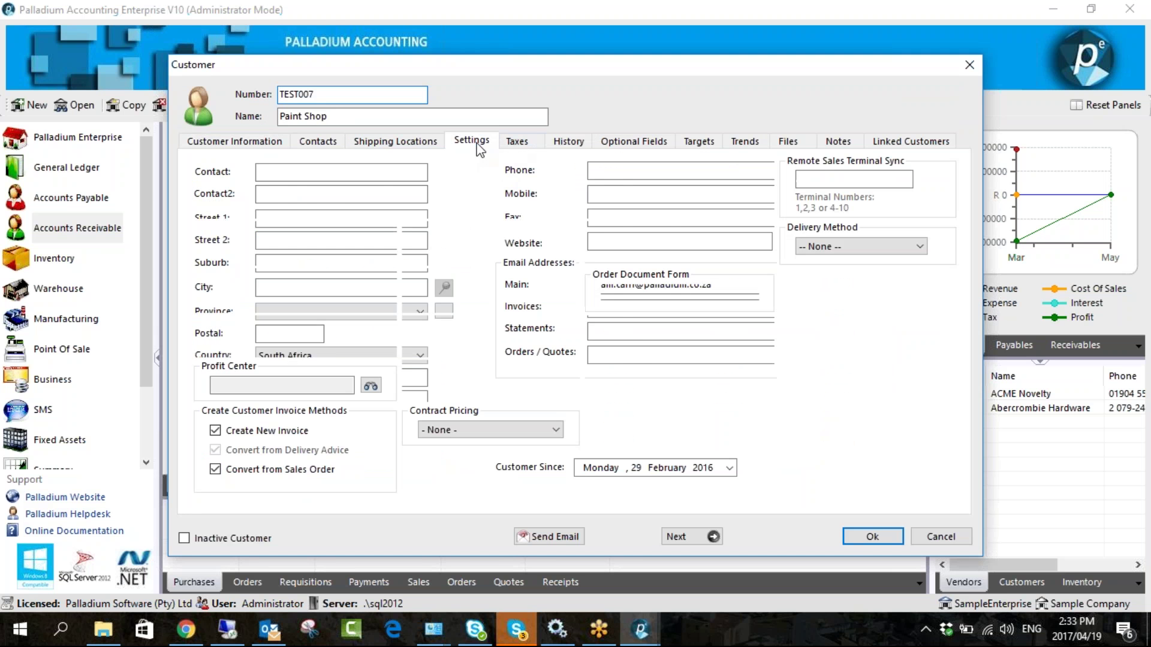
pyautogui.moveTo(530, 67); pyautogui.dragTo(429, 31)
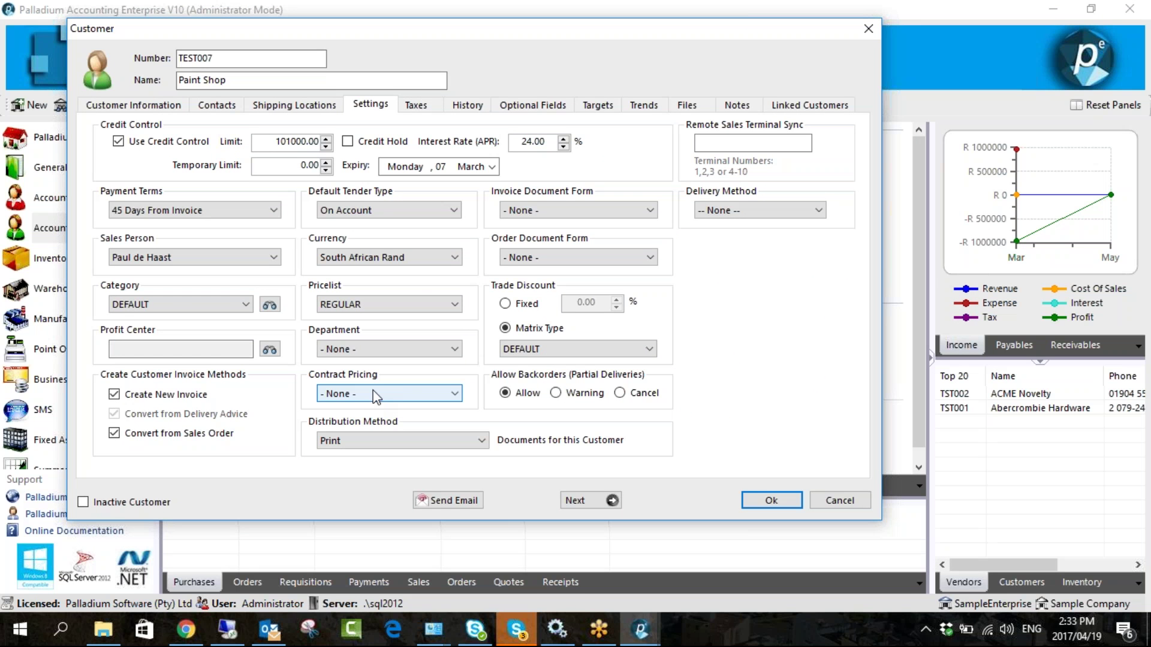
# - Untick Create New Invoice, keep contract pricing unchanged, and save Paint Shop
pyautogui.click(424, 394)
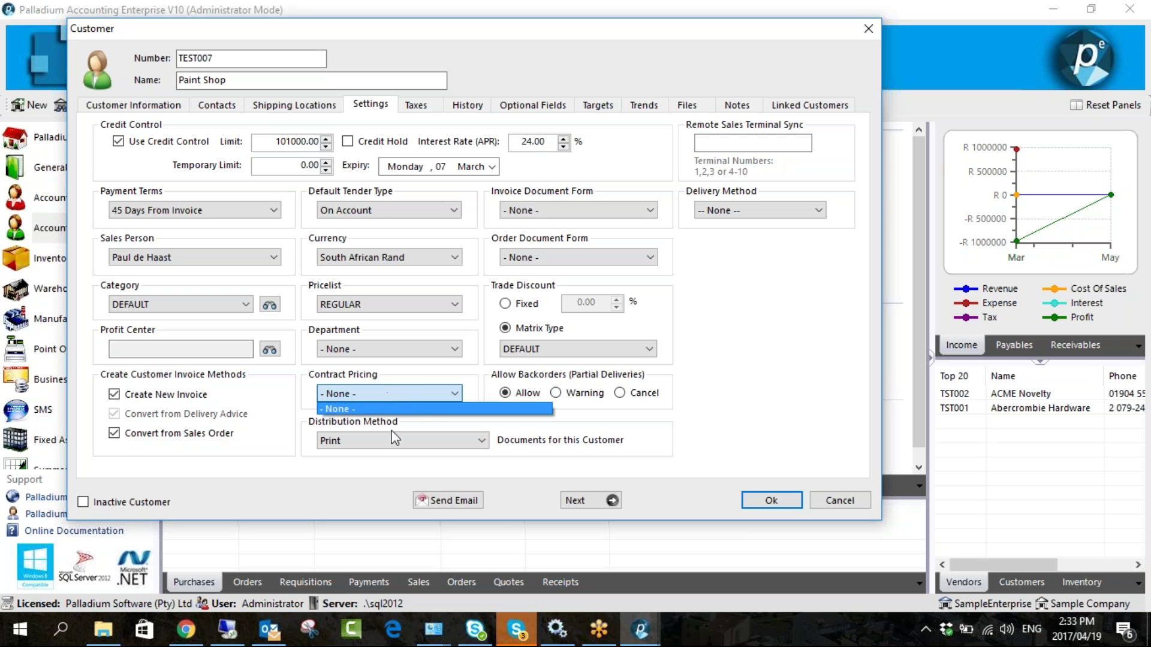
pyautogui.click(401, 393)
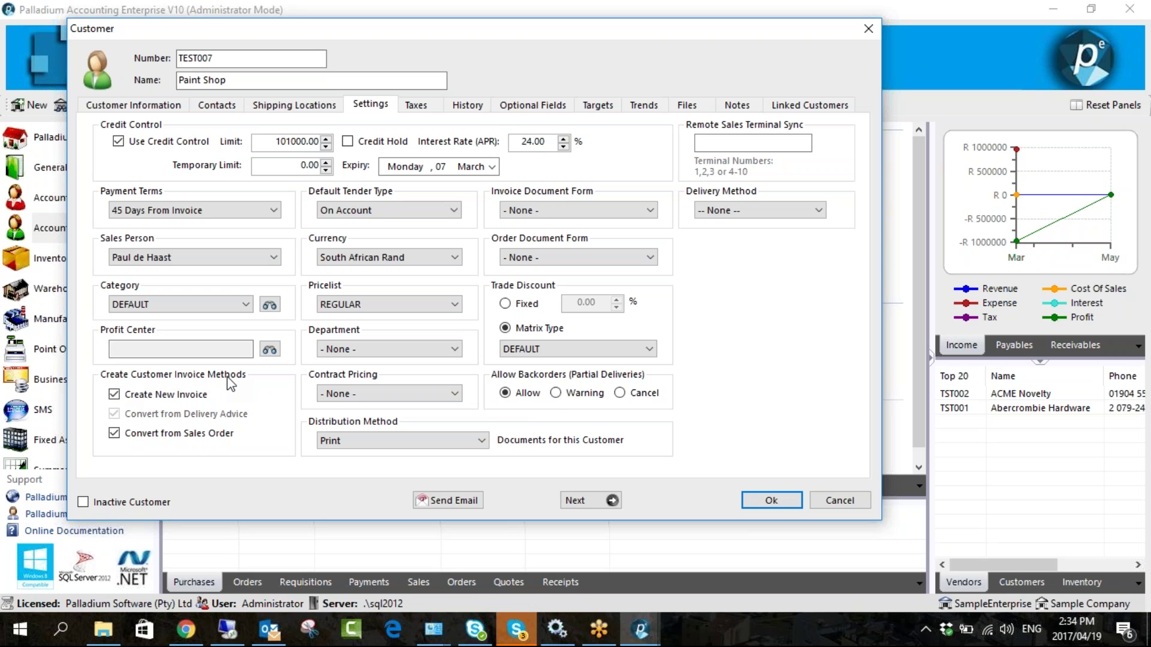
pyautogui.click(141, 399)
pyautogui.click(788, 502)
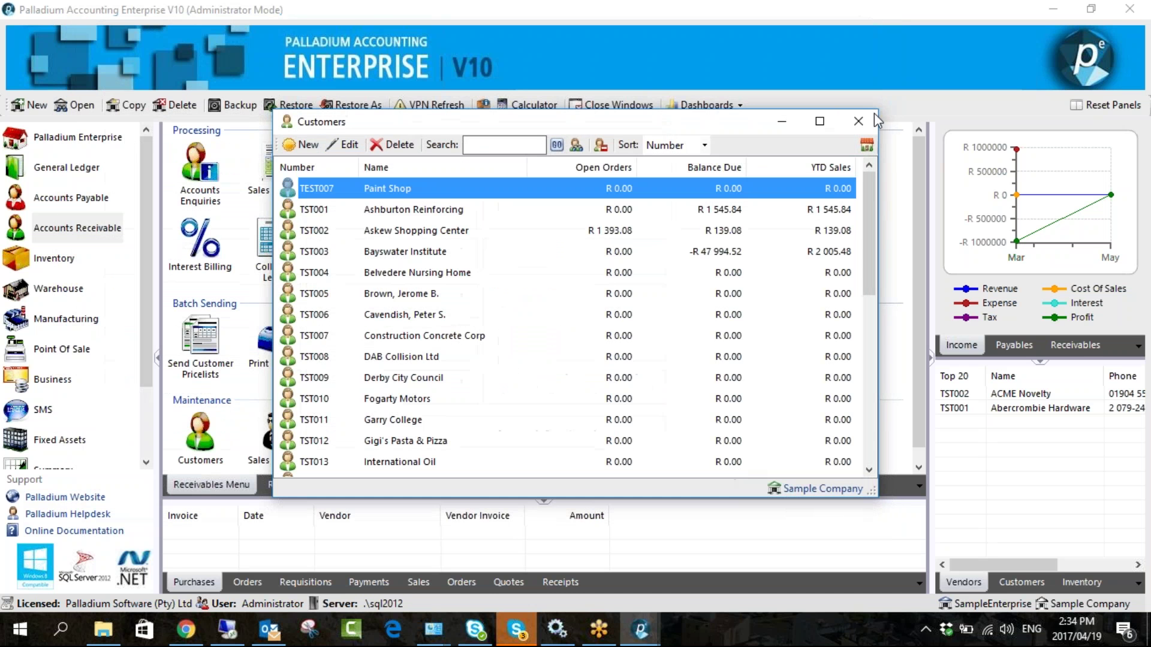
pyautogui.press('Escape')
pyautogui.click(277, 180)
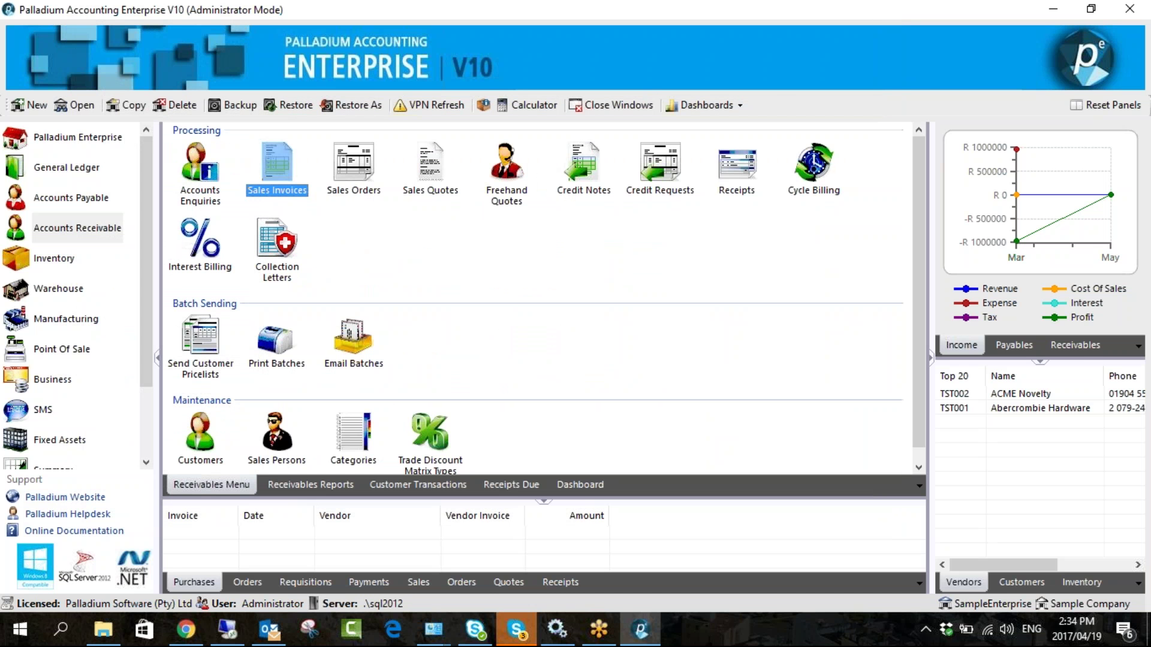
pyautogui.doubleClick(280, 179)
pyautogui.click(257, 166)
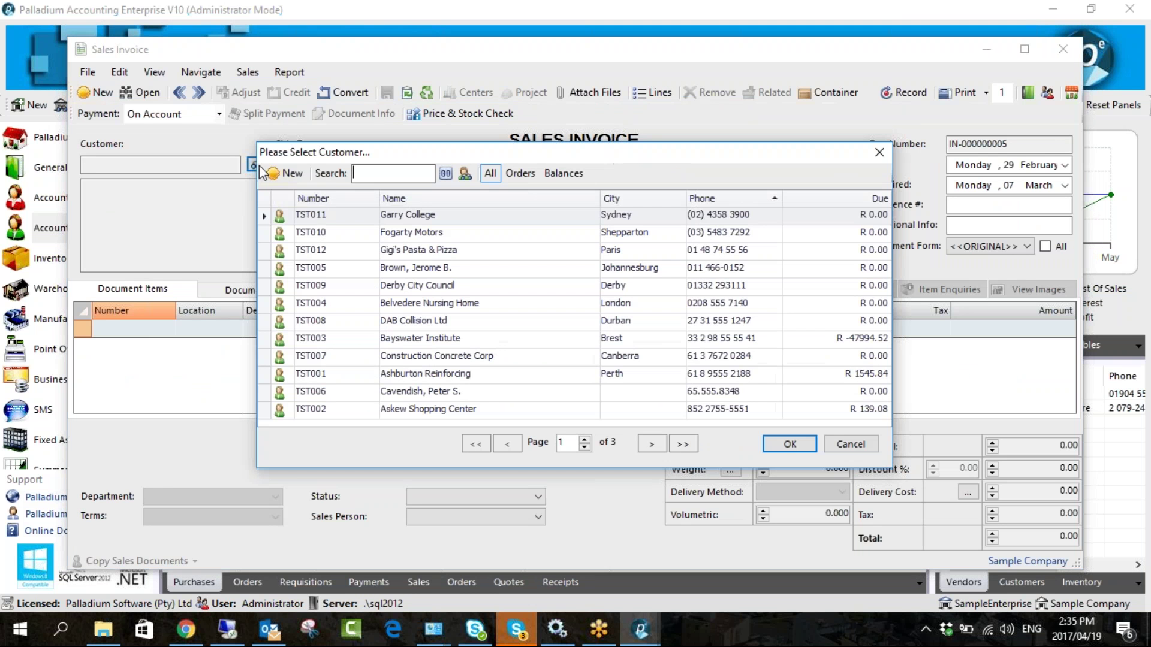
pyautogui.click(413, 179)
pyautogui.write('paint')
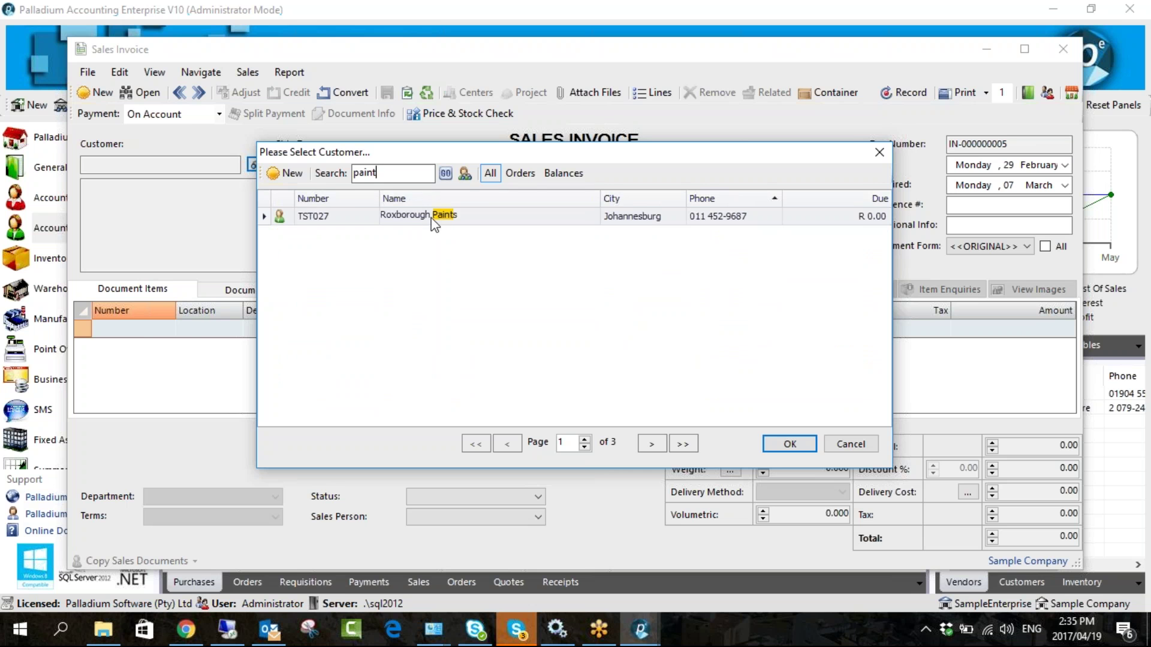
pyautogui.moveTo(480, 156); pyautogui.dragTo(425, 140)
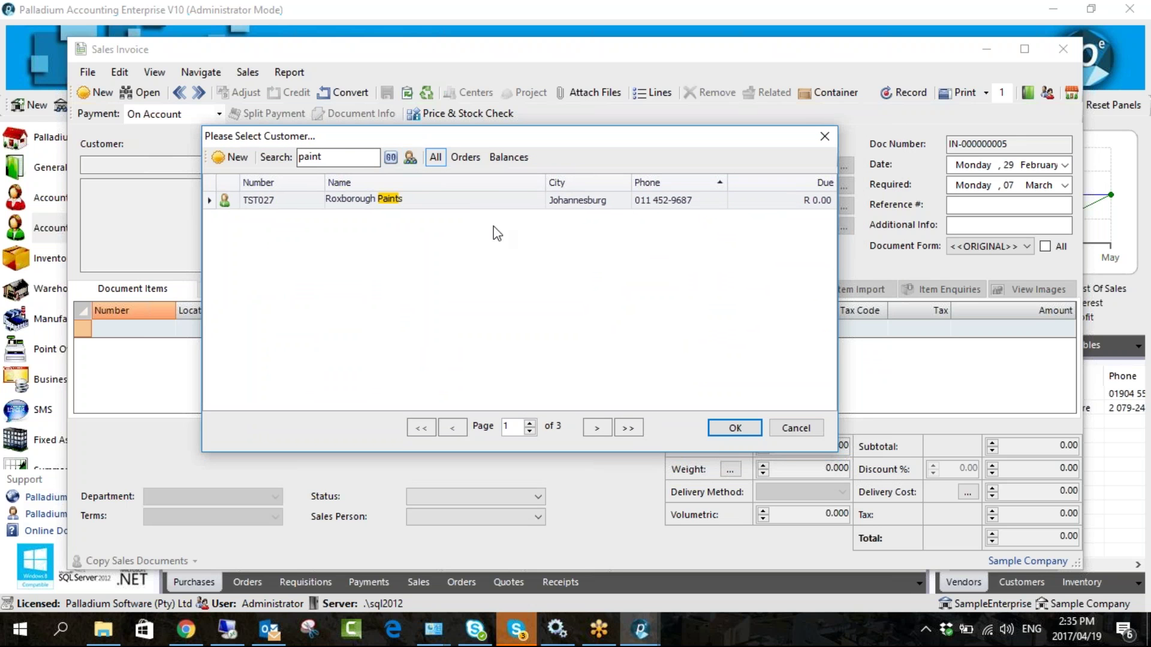
pyautogui.click(780, 430)
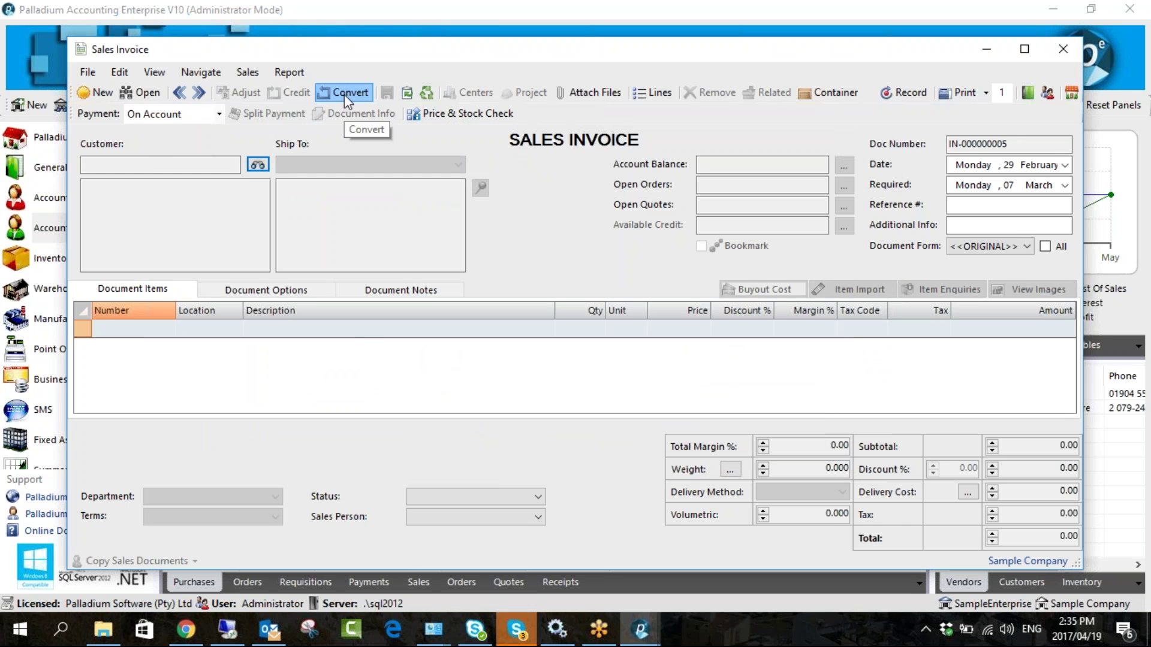
pyautogui.click(344, 93)
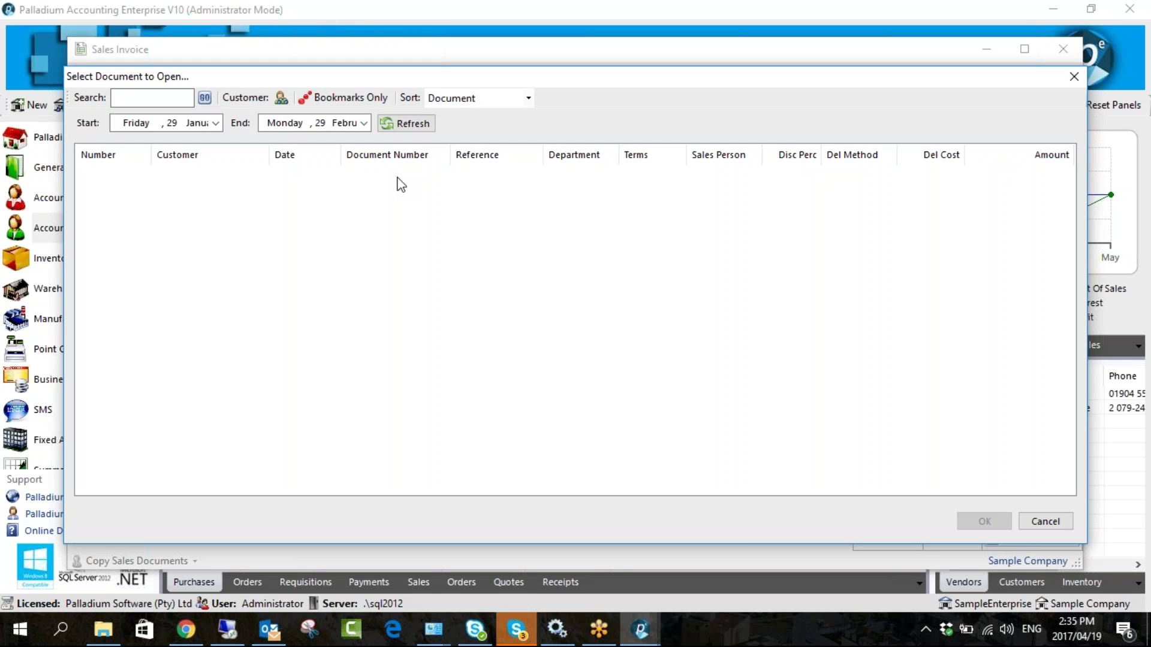
pyautogui.moveTo(478, 80); pyautogui.dragTo(282, 87)
pyautogui.click(876, 82)
pyautogui.moveTo(830, 60); pyautogui.dragTo(612, 53)
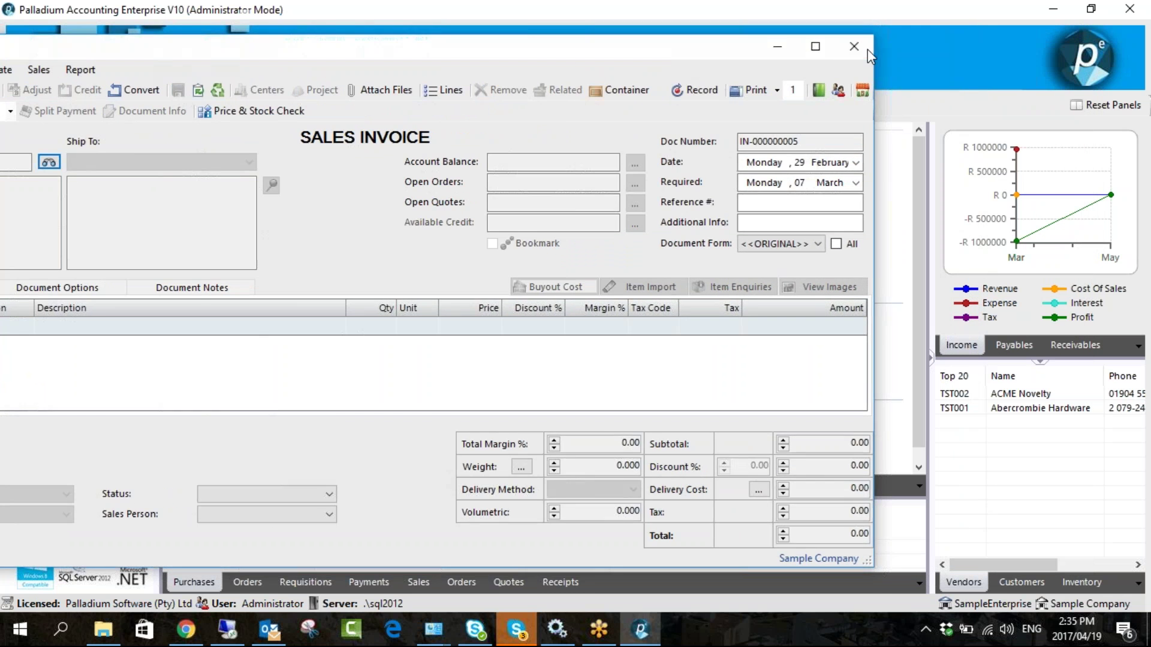
pyautogui.click(868, 49)
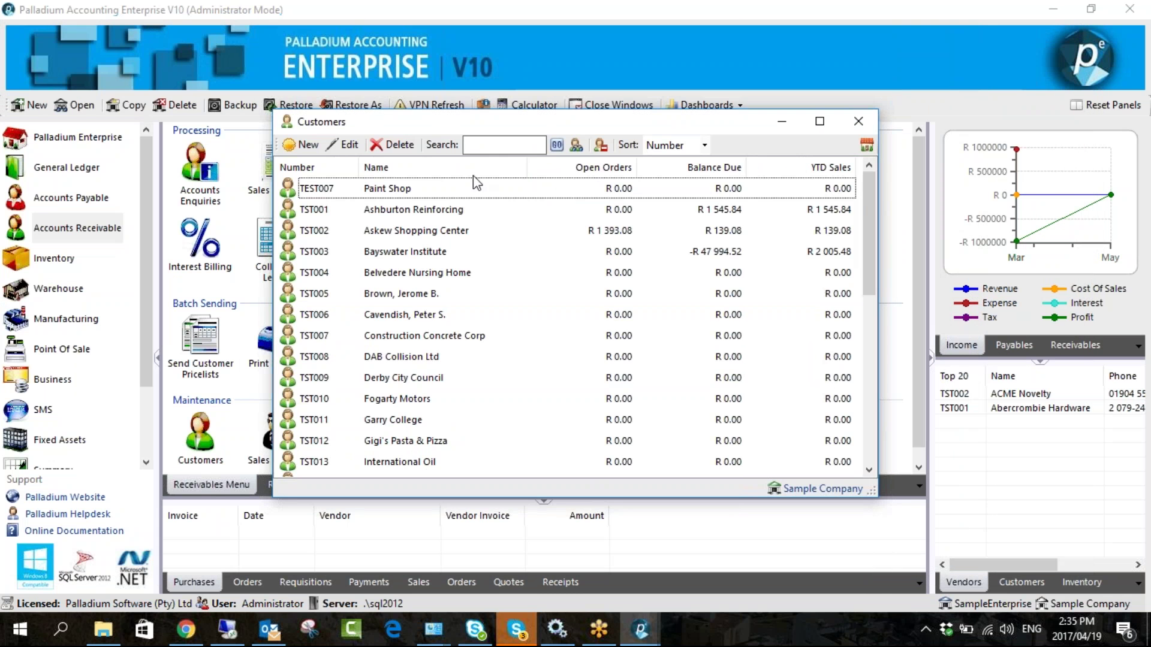
# - Open Paint Shop's settings and tick Create New Invoice again
pyautogui.doubleClick(467, 189)
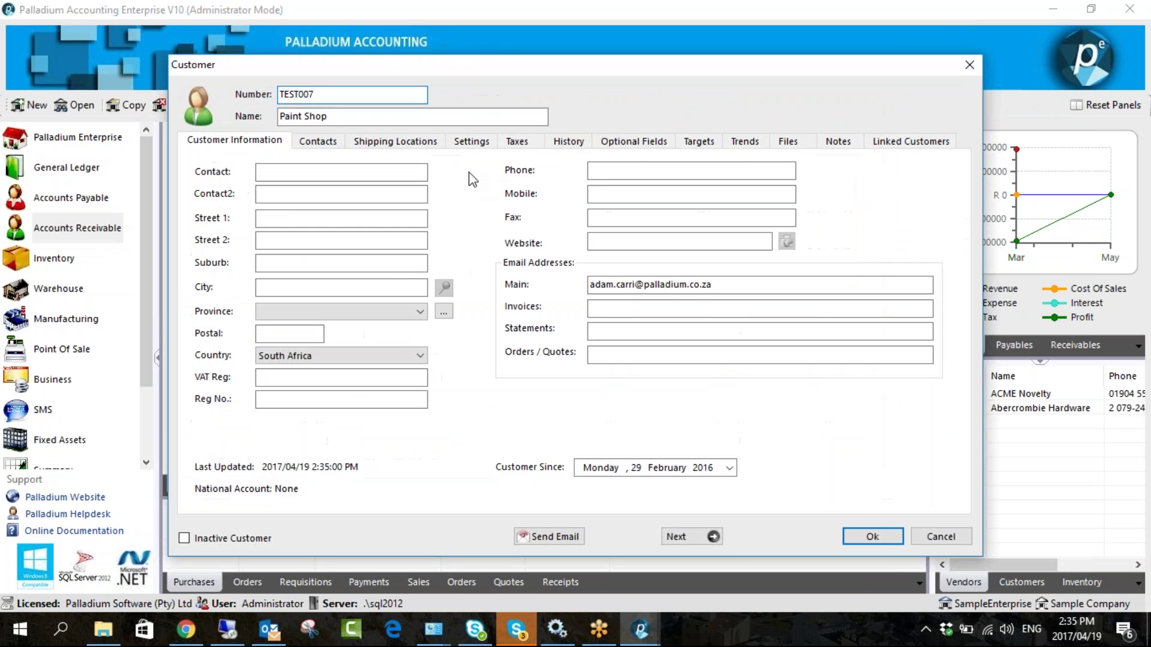
pyautogui.click(471, 143)
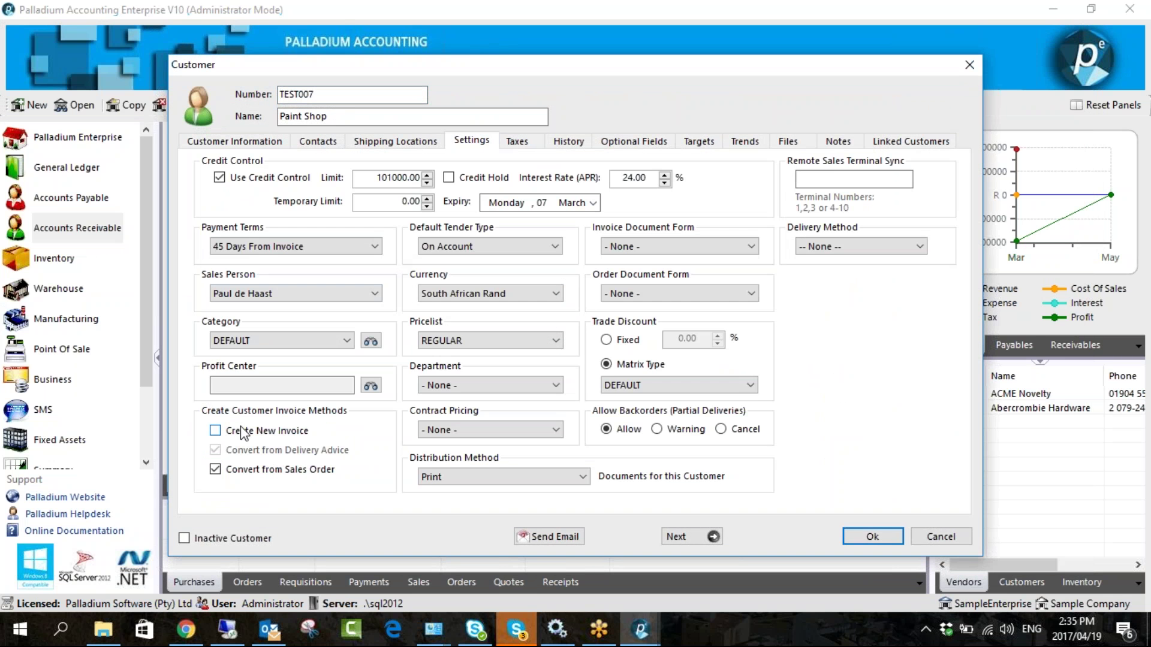
pyautogui.click(243, 431)
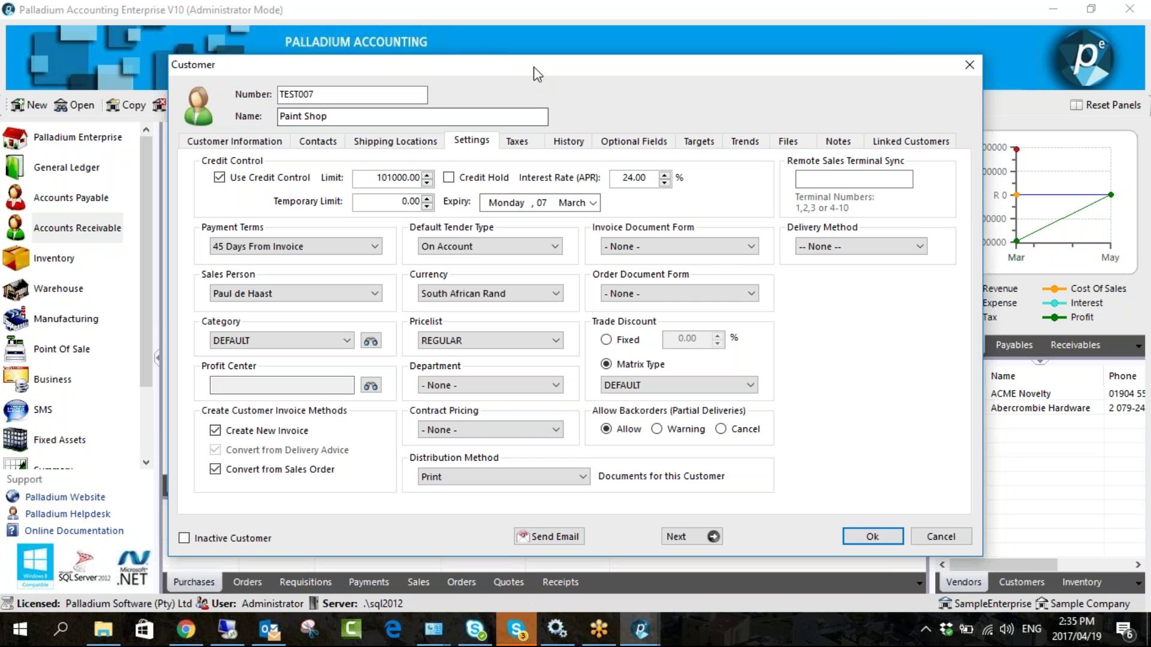
pyautogui.moveTo(535, 71); pyautogui.dragTo(421, 40)
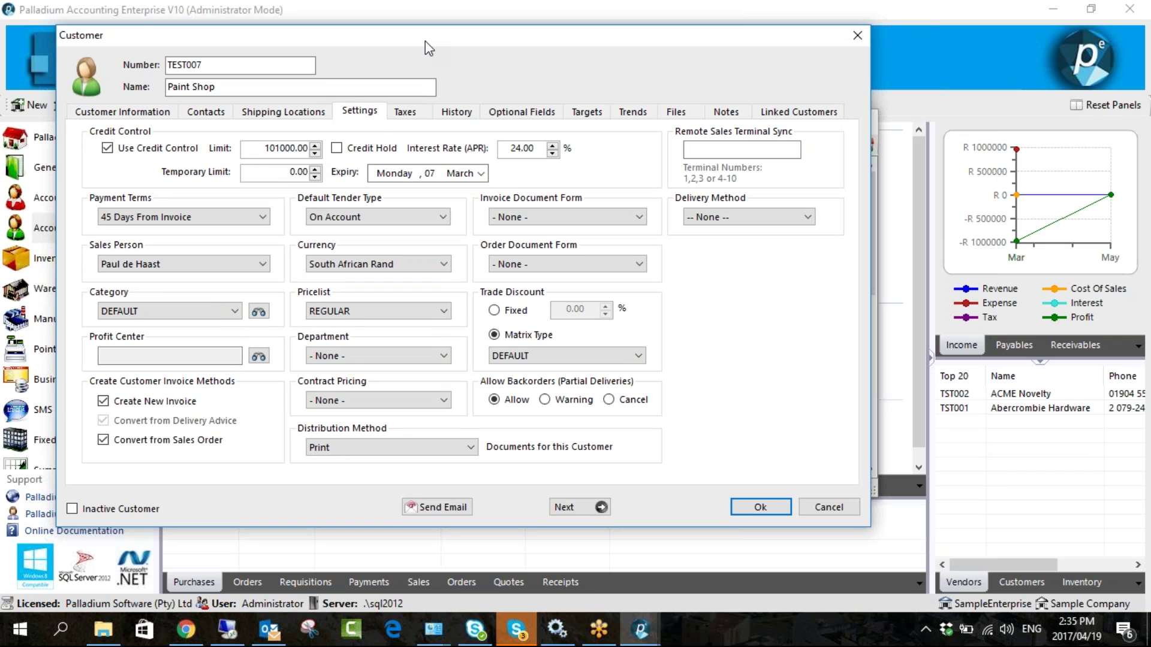
pyautogui.moveTo(425, 42); pyautogui.dragTo(426, 49)
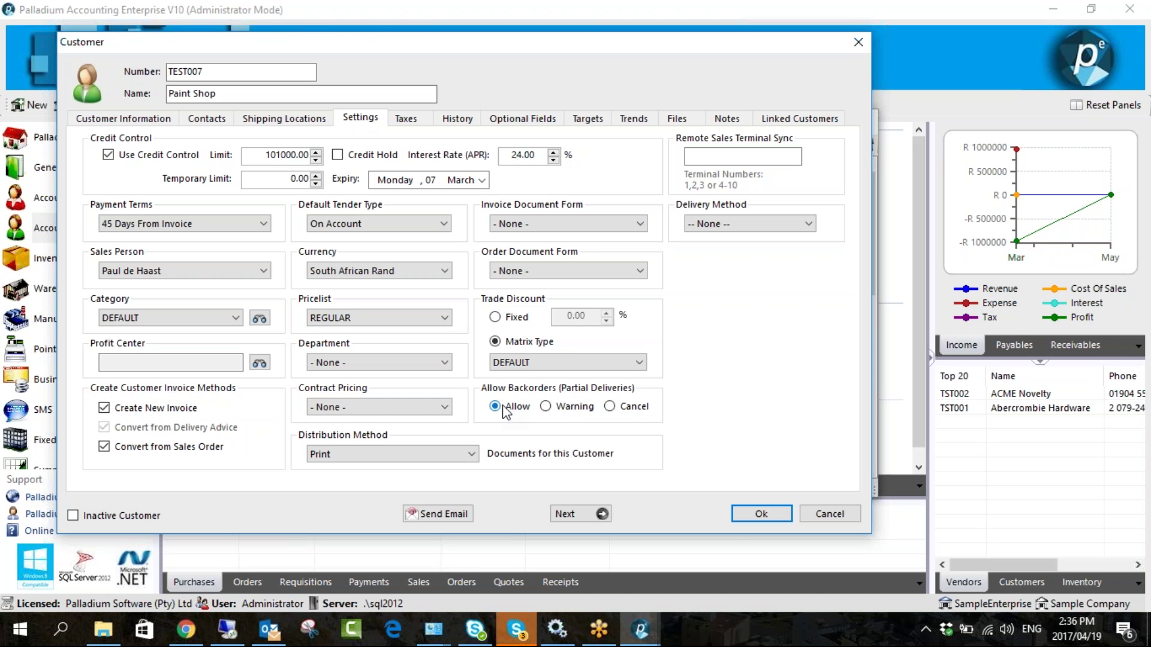
# - Set Allow Backorders to Warning and save the customer
pyautogui.click(545, 407)
pyautogui.click(609, 408)
pyautogui.click(513, 406)
pyautogui.click(545, 407)
pyautogui.click(759, 514)
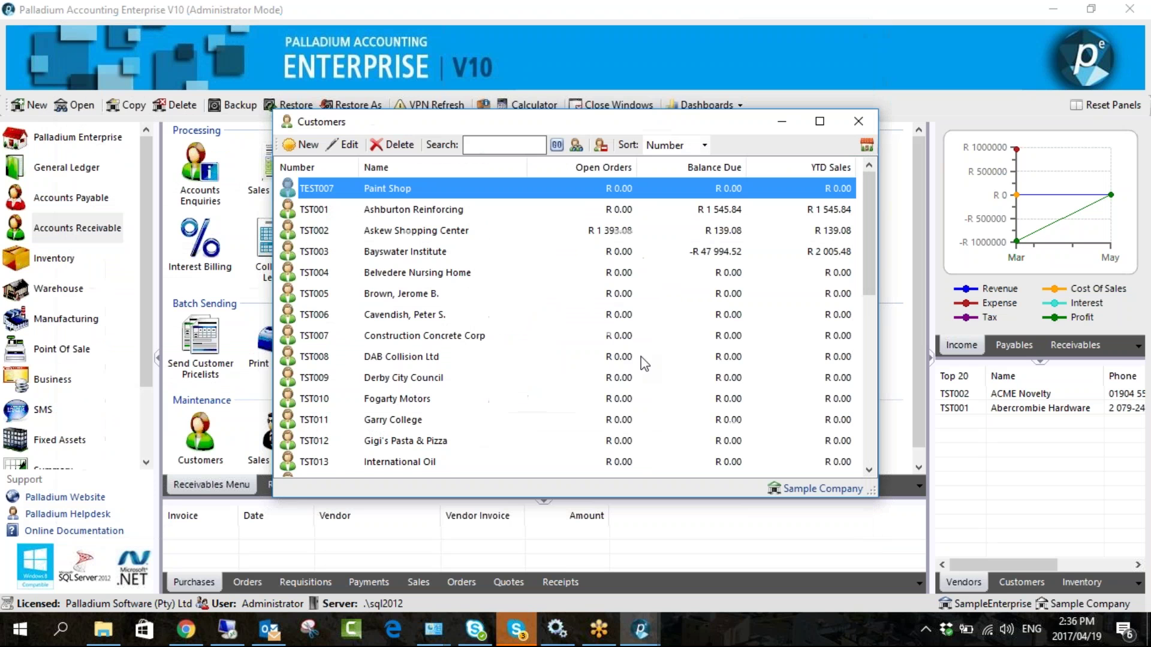
# - Start a Paint Shop sales order and add the InvItem inventory item
pyautogui.click(362, 175)
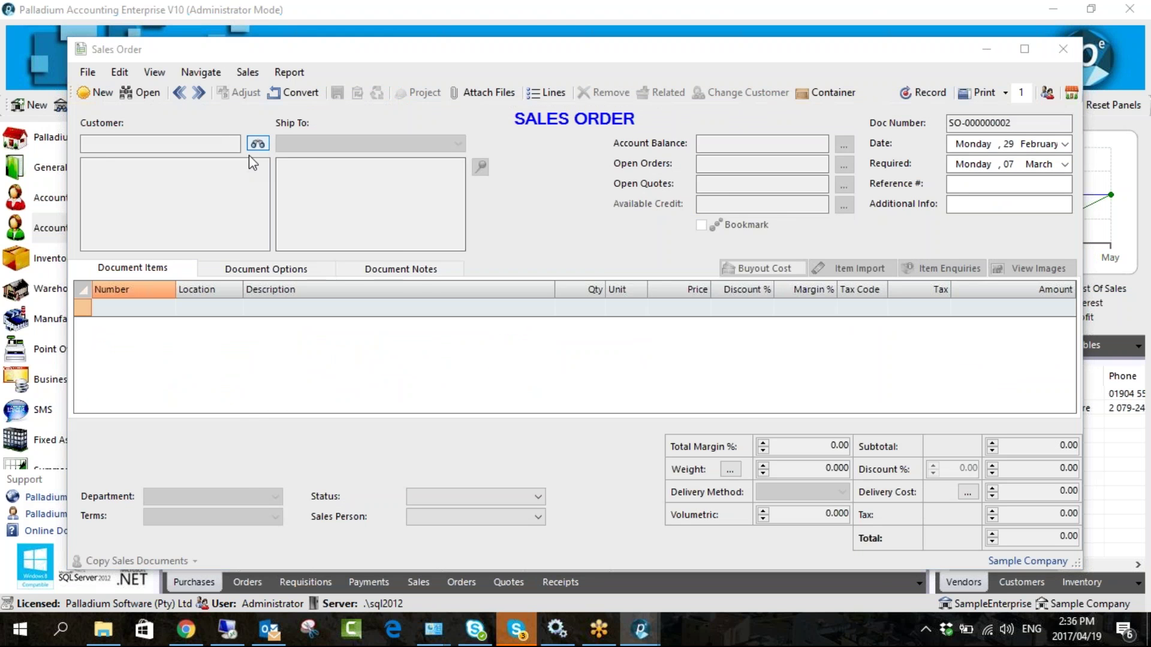
pyautogui.click(256, 145)
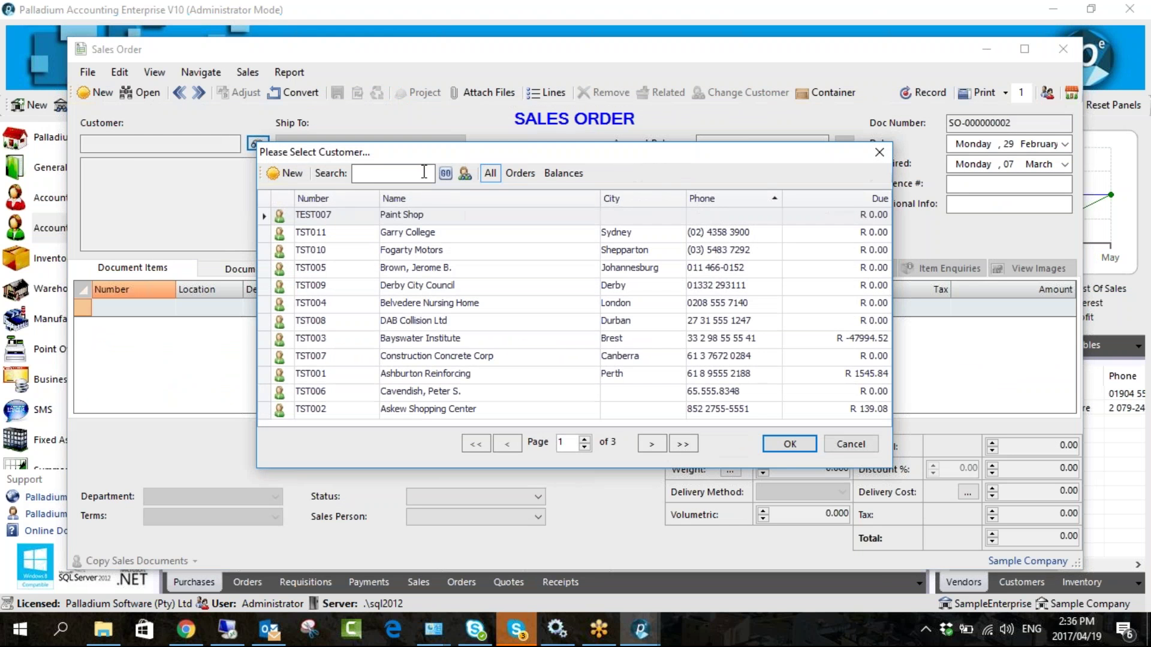
pyautogui.doubleClick(415, 219)
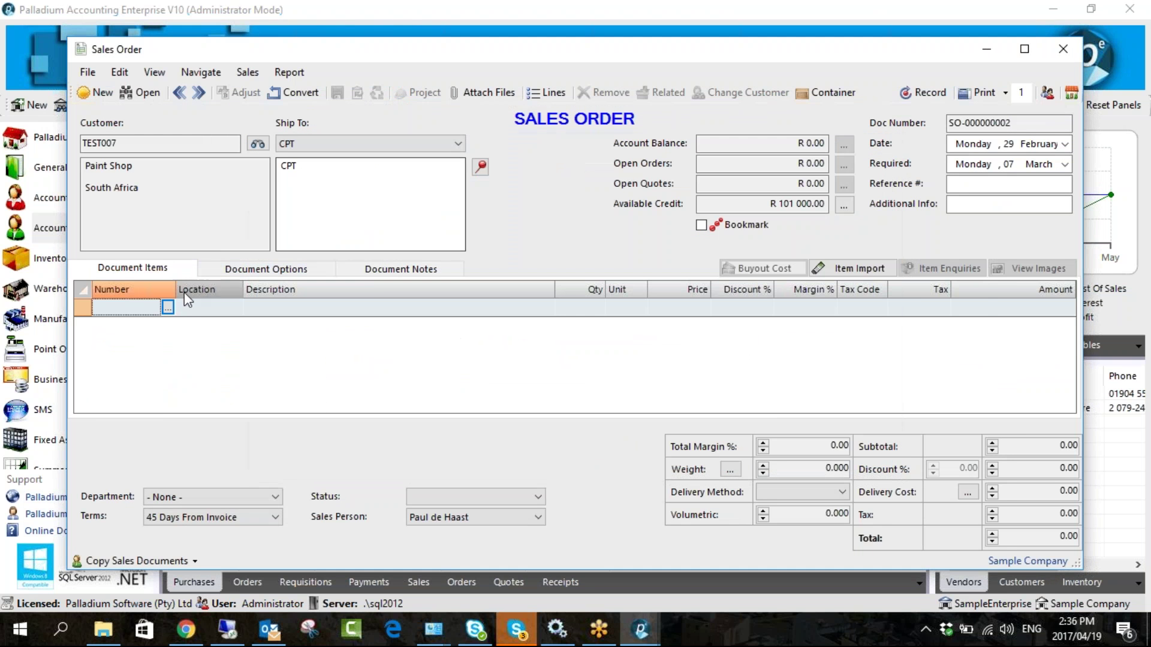
pyautogui.click(174, 309)
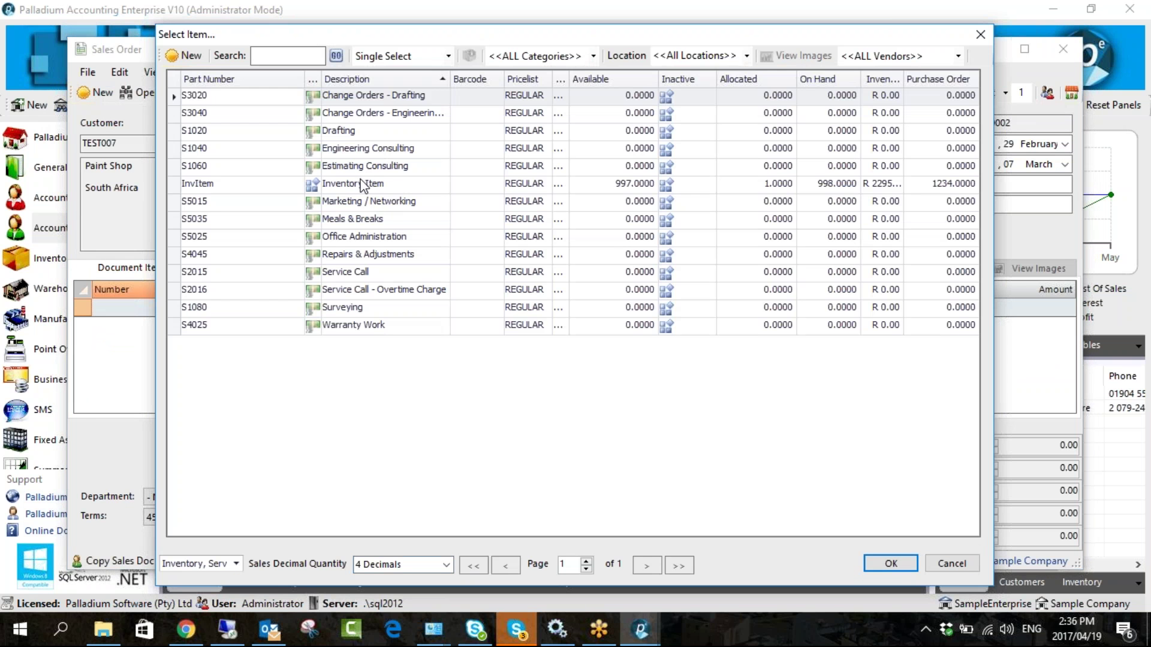
pyautogui.doubleClick(379, 184)
# - Set quantity 10 at price 100.00, record the 1140.00 order, and close it
pyautogui.click(581, 308)
pyautogui.write('10')
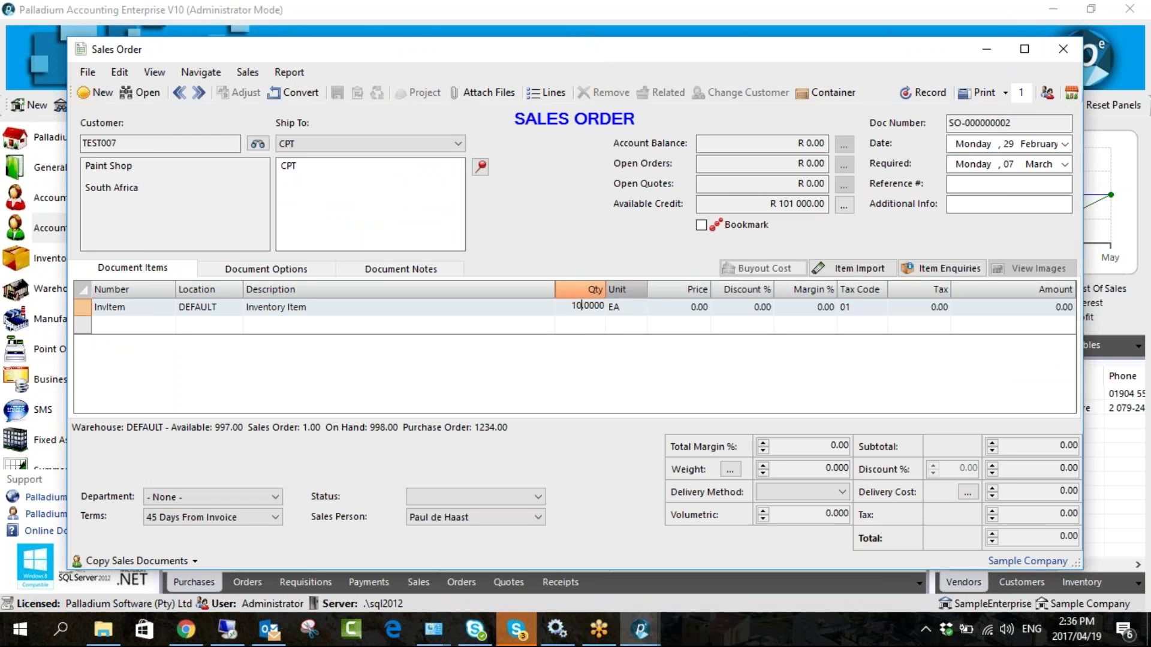
pyautogui.press('Return')
pyautogui.click(655, 311)
pyautogui.write('1')
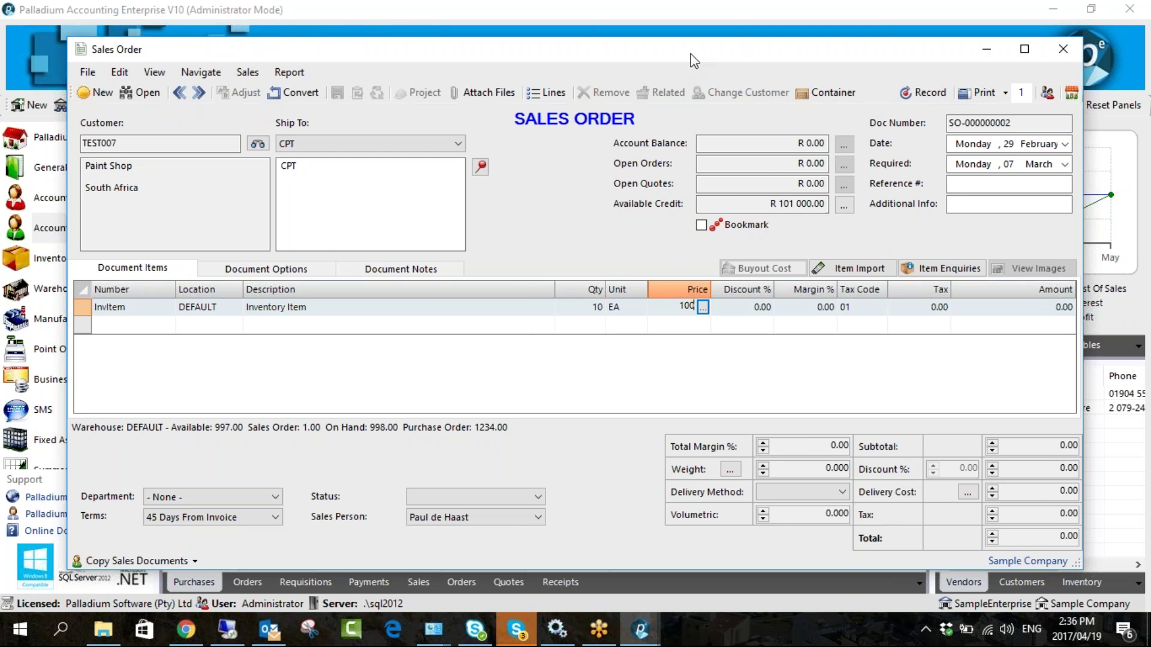
pyautogui.moveTo(616, 56); pyautogui.dragTo(567, 48)
pyautogui.press('Return')
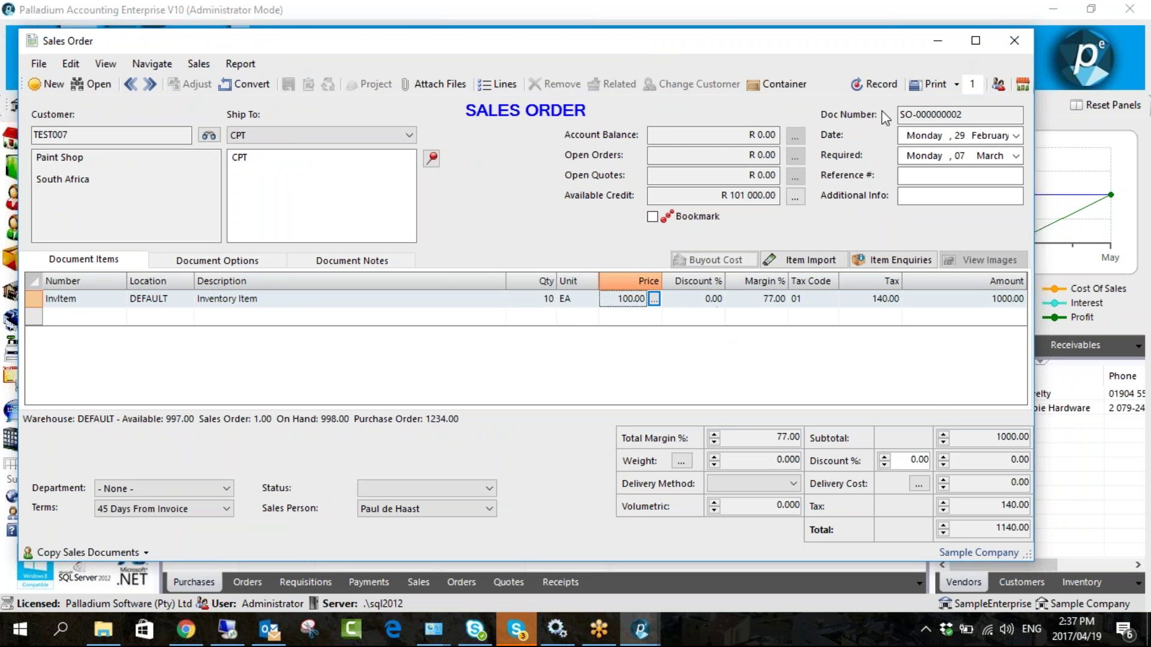
pyautogui.click(873, 85)
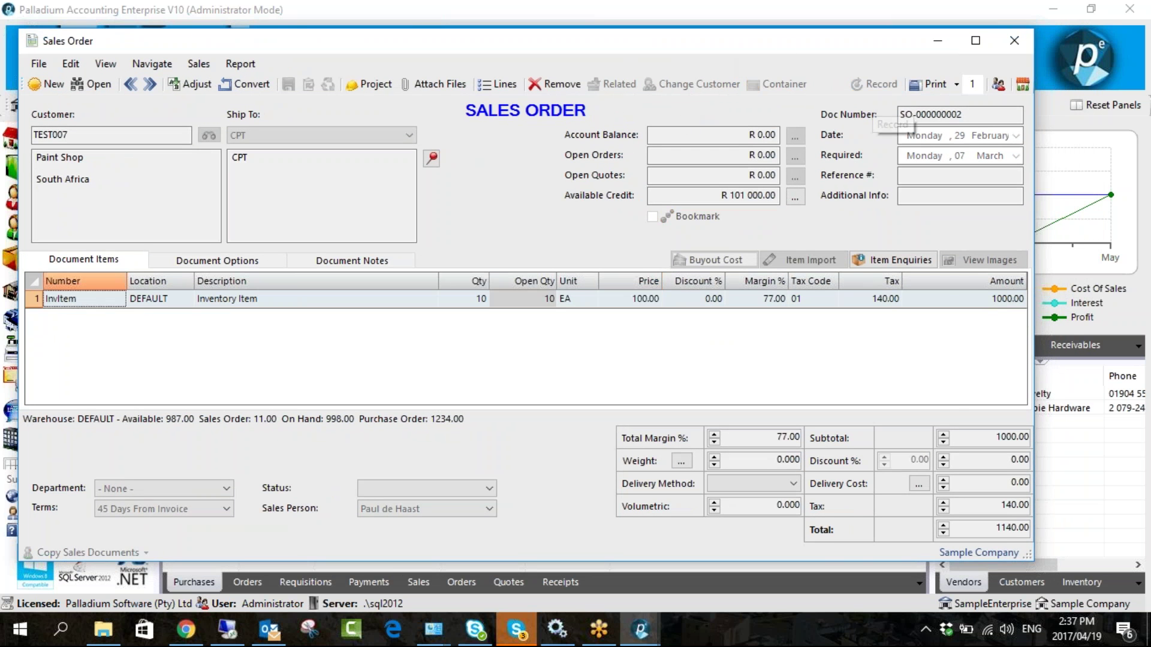
pyautogui.moveTo(787, 38); pyautogui.dragTo(643, 57)
pyautogui.click(858, 66)
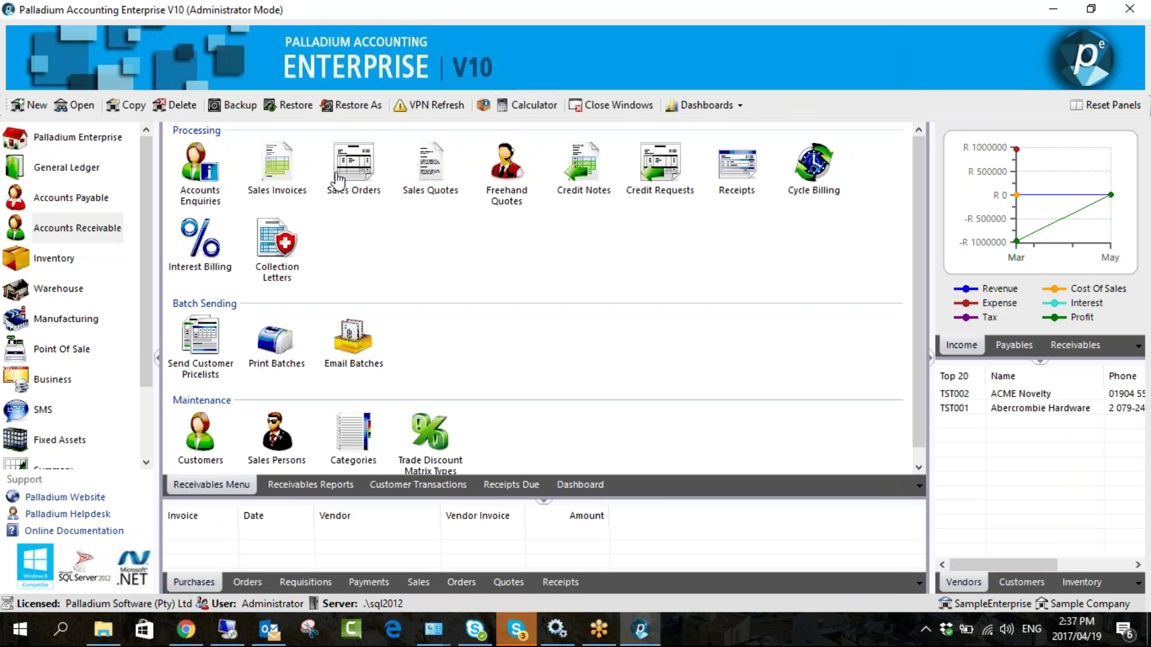
# - Start a new sales invoice and list sales orders available for conversion
pyautogui.click(303, 180)
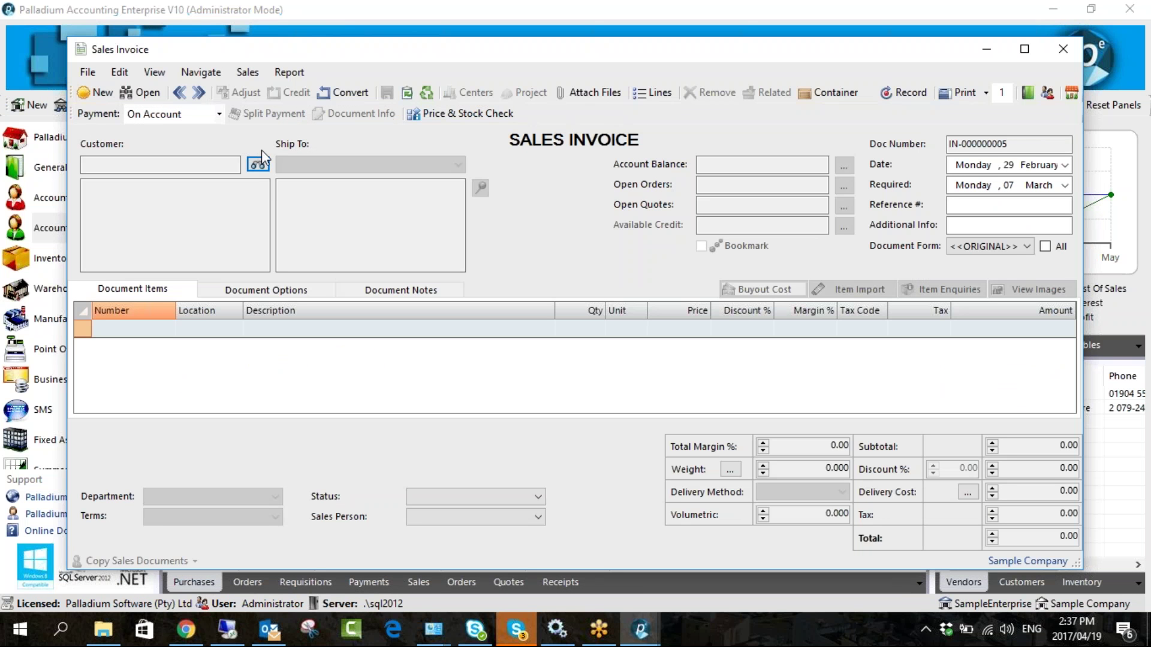
pyautogui.click(336, 94)
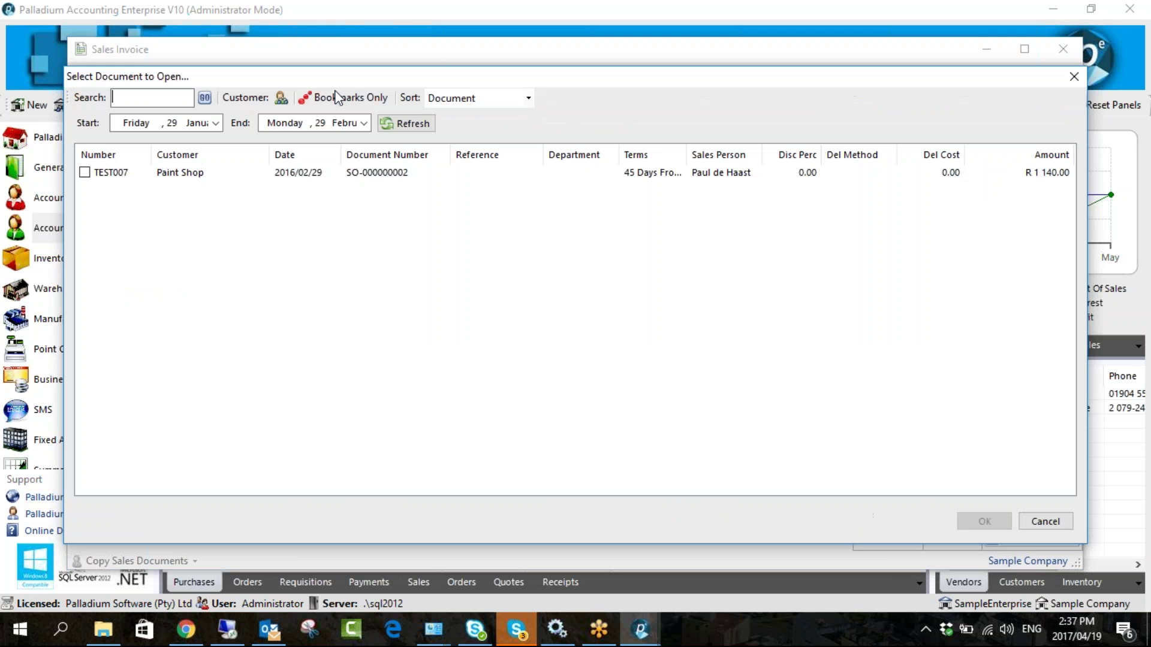
# - Convert SO-000000002, change quantity to 5, and record invoice IN-000000005 with the remainder backordered
pyautogui.click(373, 174)
pyautogui.doubleClick(375, 174)
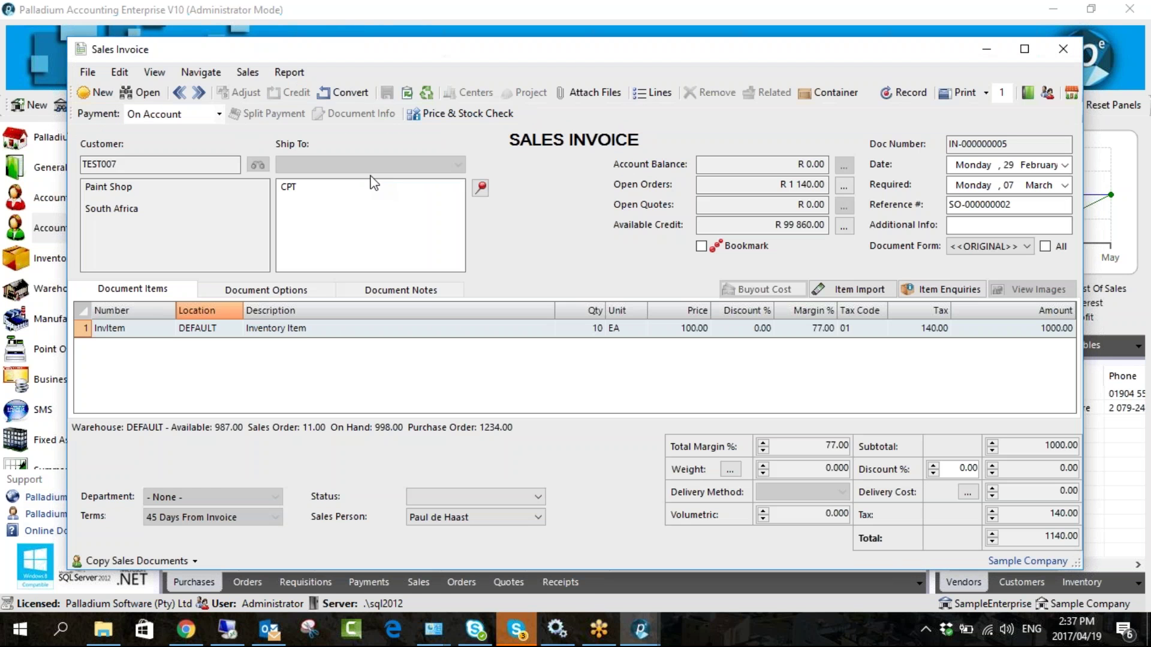
pyautogui.write('5')
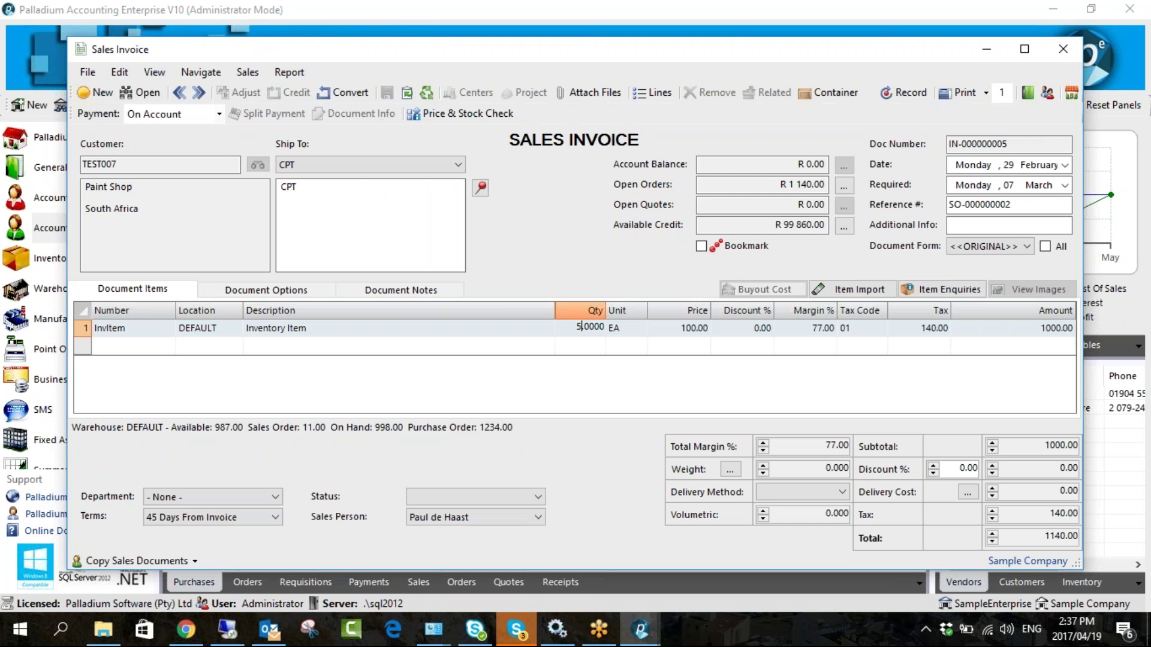
pyautogui.moveTo(579, 52); pyautogui.dragTo(528, 50)
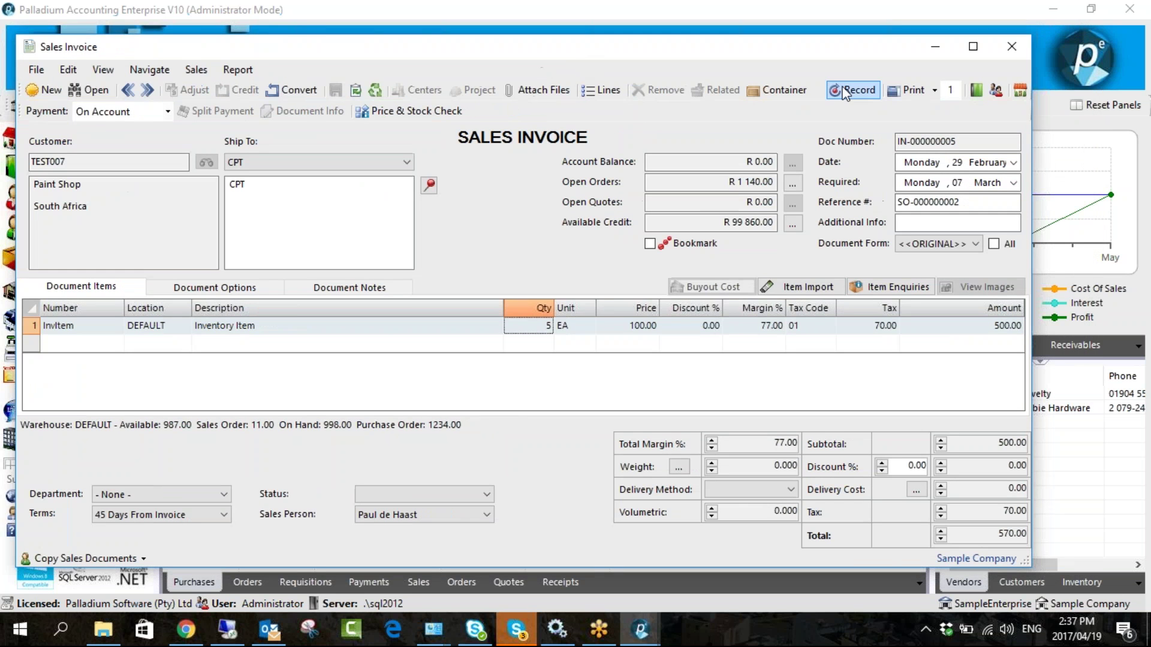
pyautogui.click(852, 90)
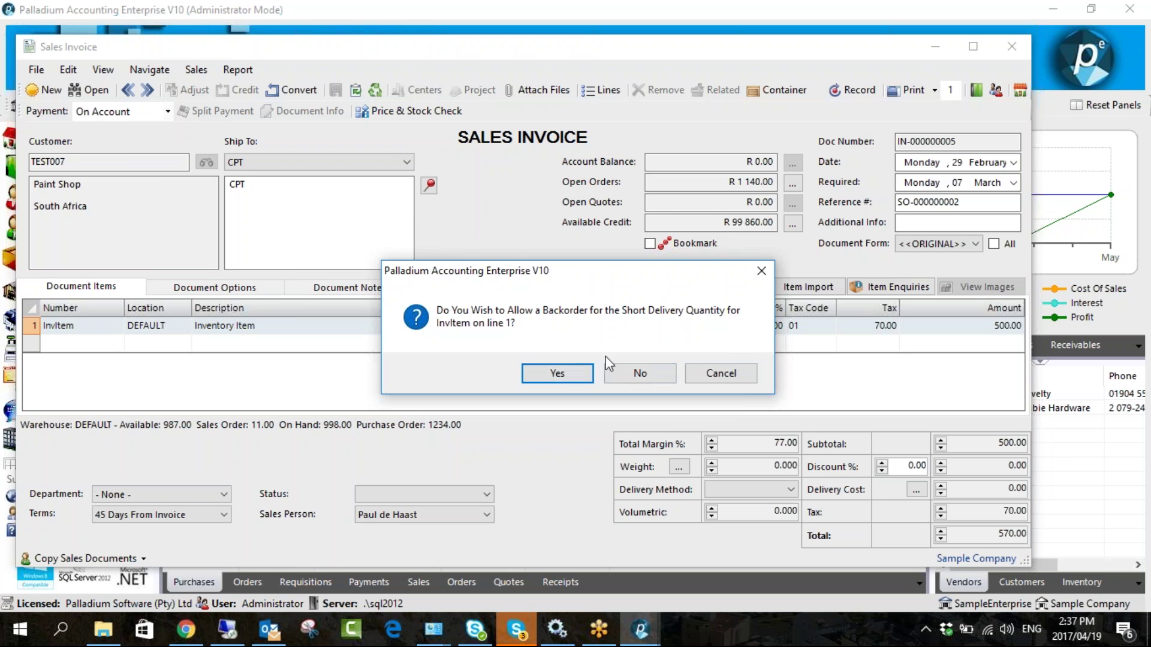
pyautogui.click(579, 374)
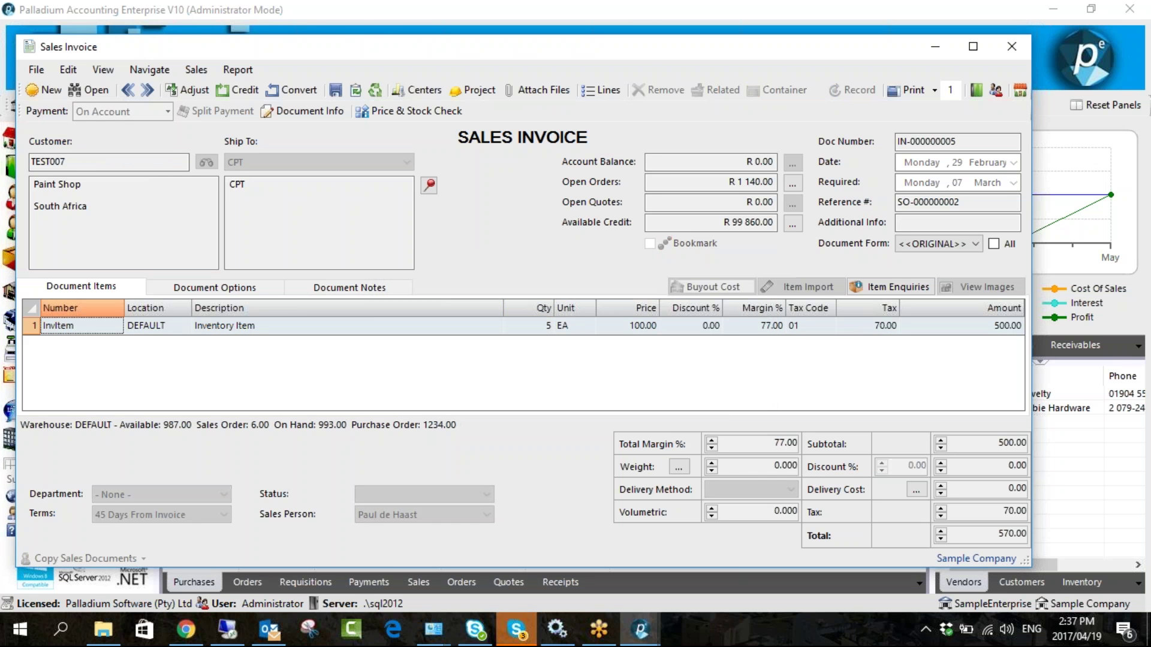
pyautogui.moveTo(643, 59); pyautogui.dragTo(514, 59)
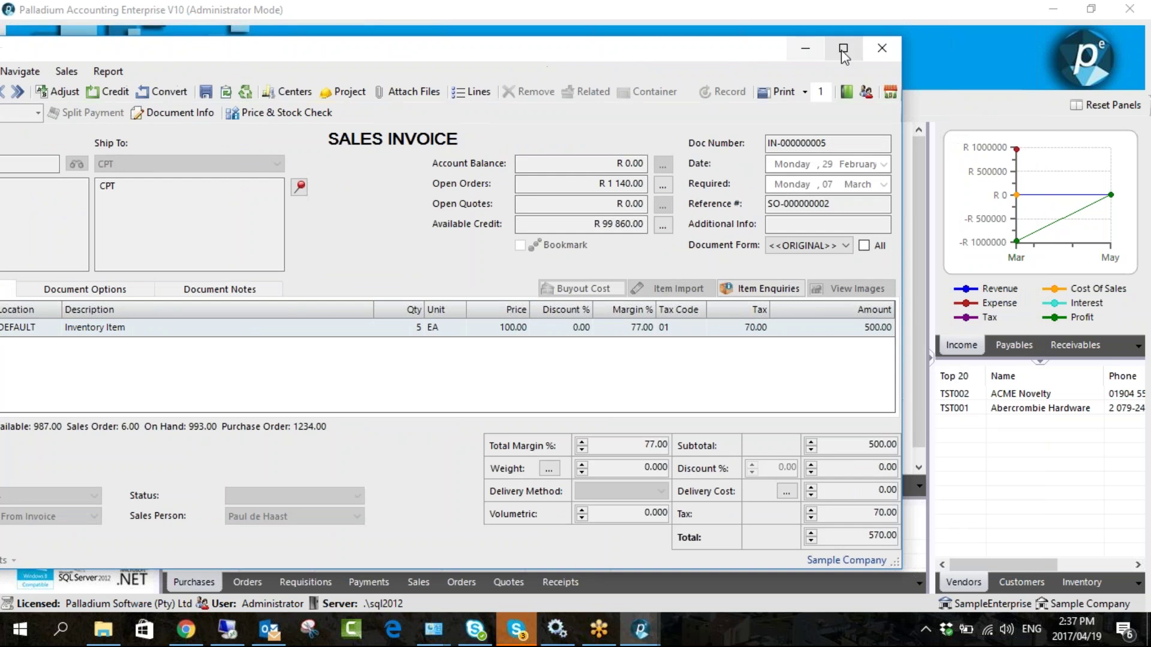
# - Reopen sales order SO-000000002, confirm 5 of 10 units are still open, and close it
pyautogui.click(881, 48)
pyautogui.click(354, 164)
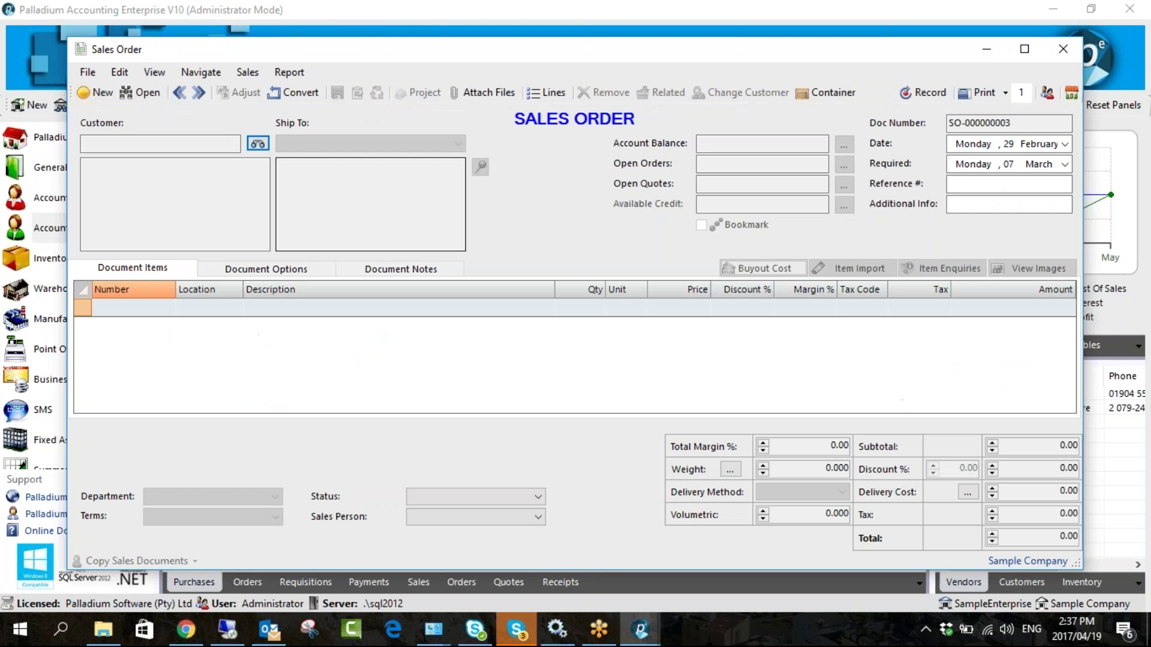
pyautogui.click(139, 95)
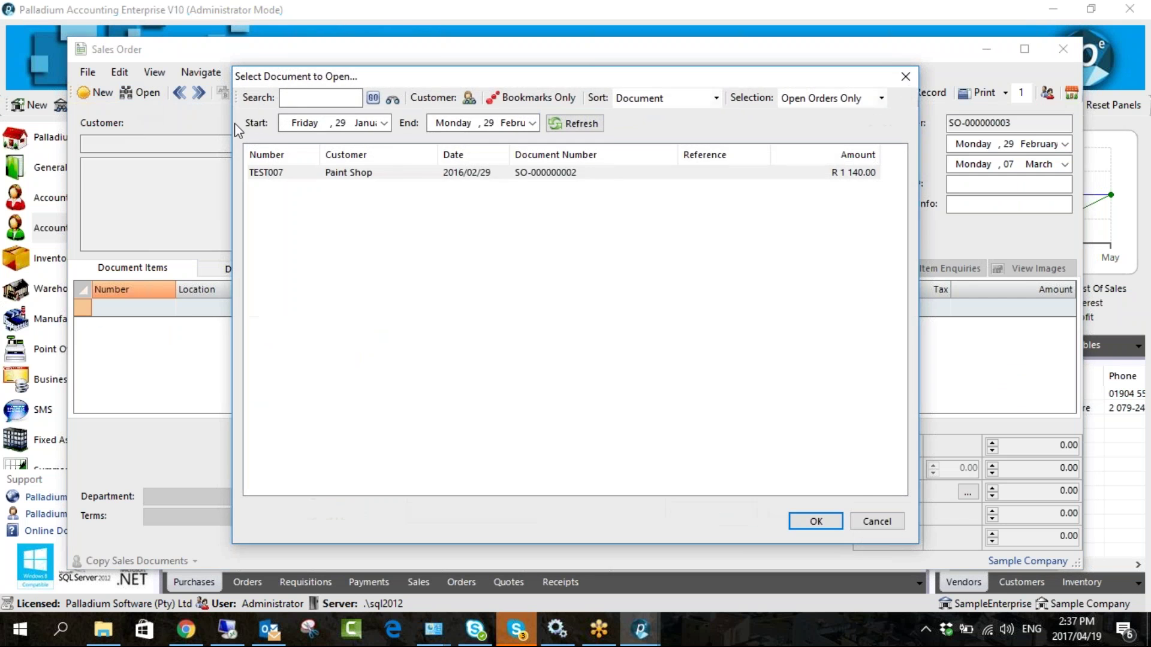
pyautogui.doubleClick(527, 175)
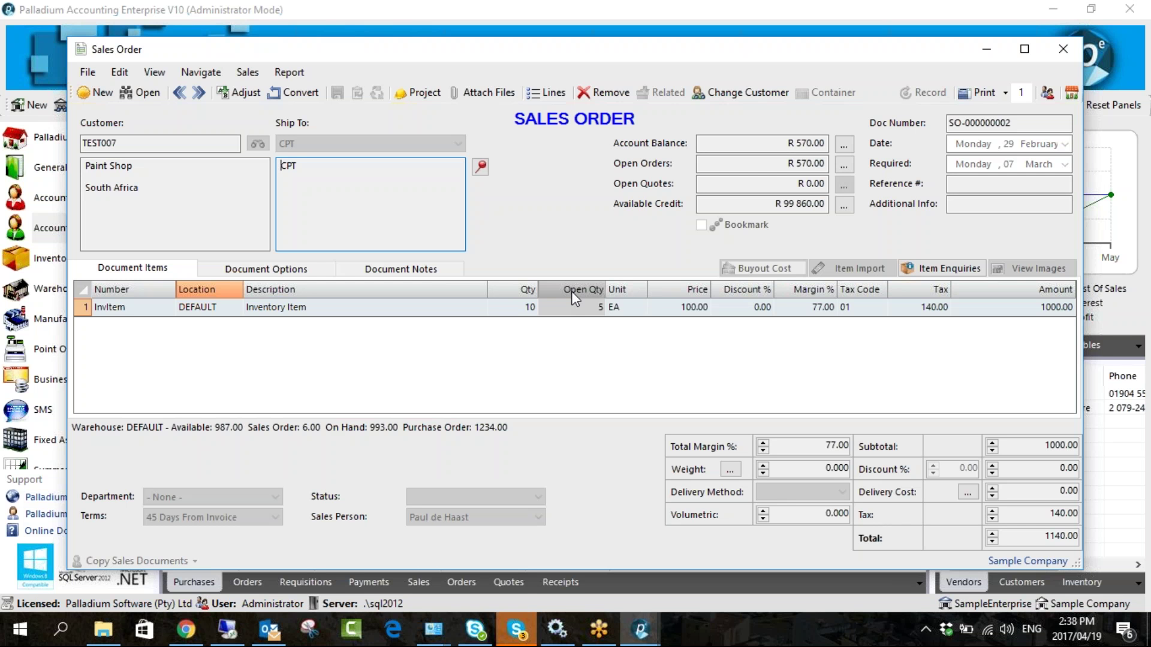
pyautogui.moveTo(609, 52); pyautogui.dragTo(574, 48)
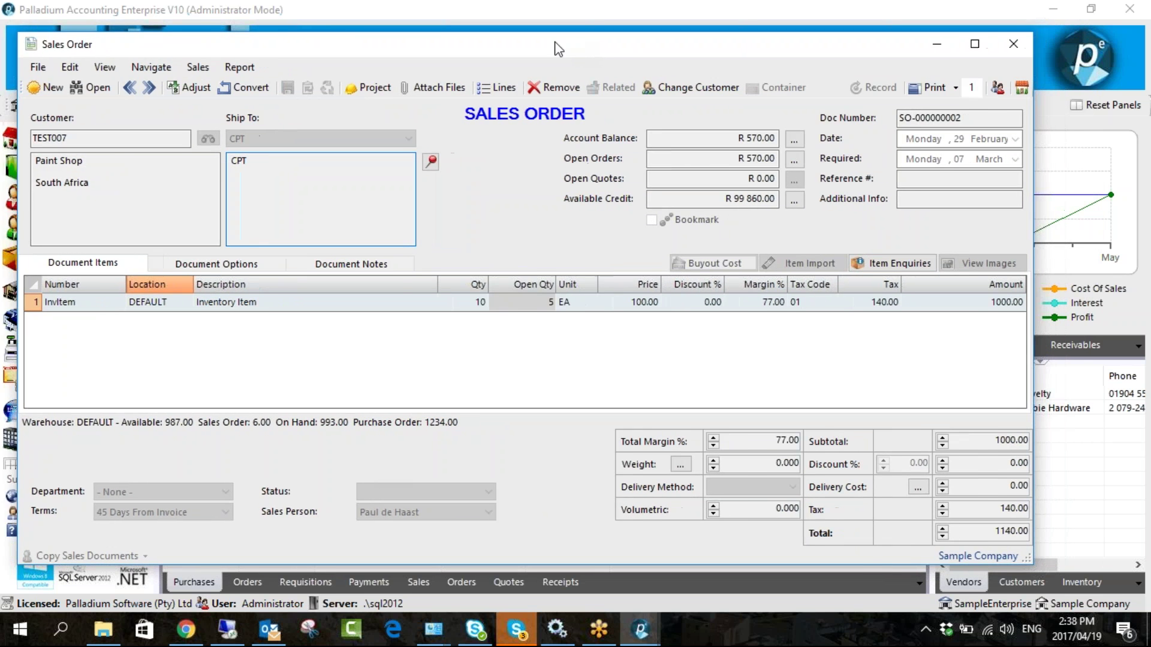
pyautogui.moveTo(575, 48); pyautogui.dragTo(390, 50)
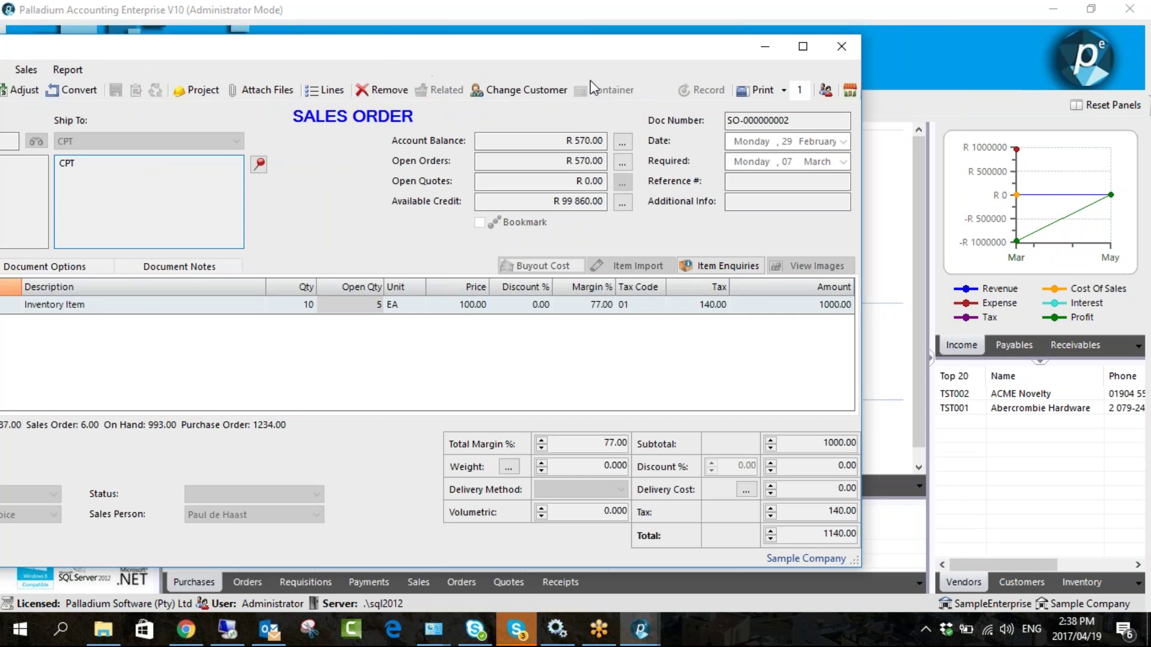
pyautogui.click(841, 47)
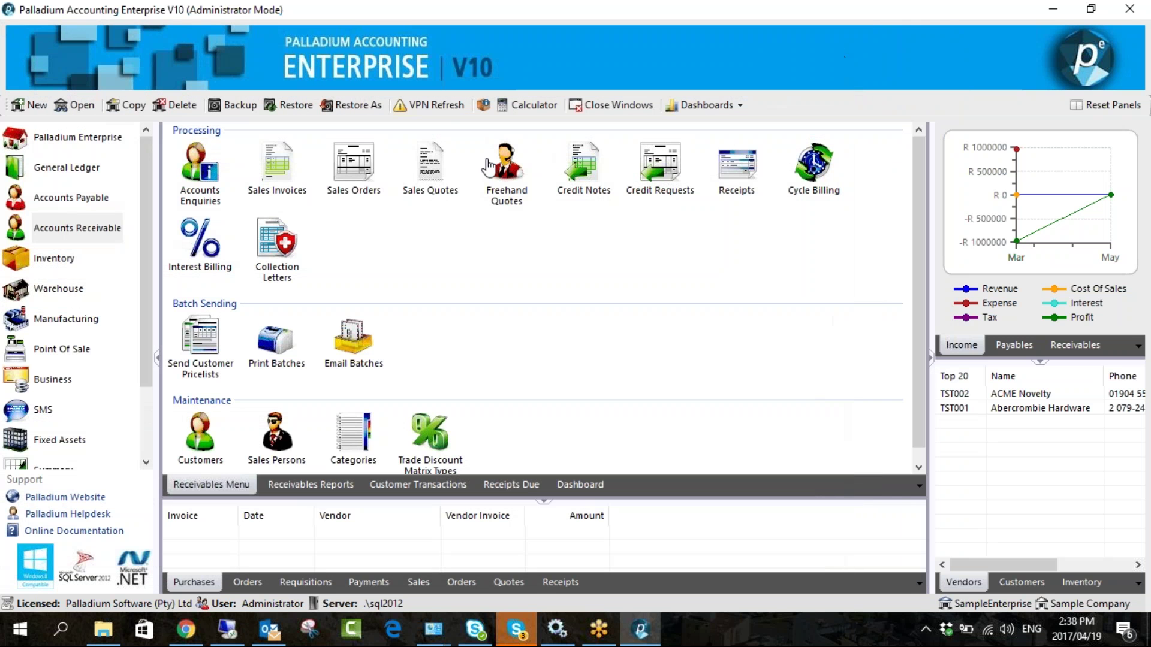
# - Briefly open and close Company Options, then look at the Inventory section
pyautogui.scroll(-1, 75, 360)
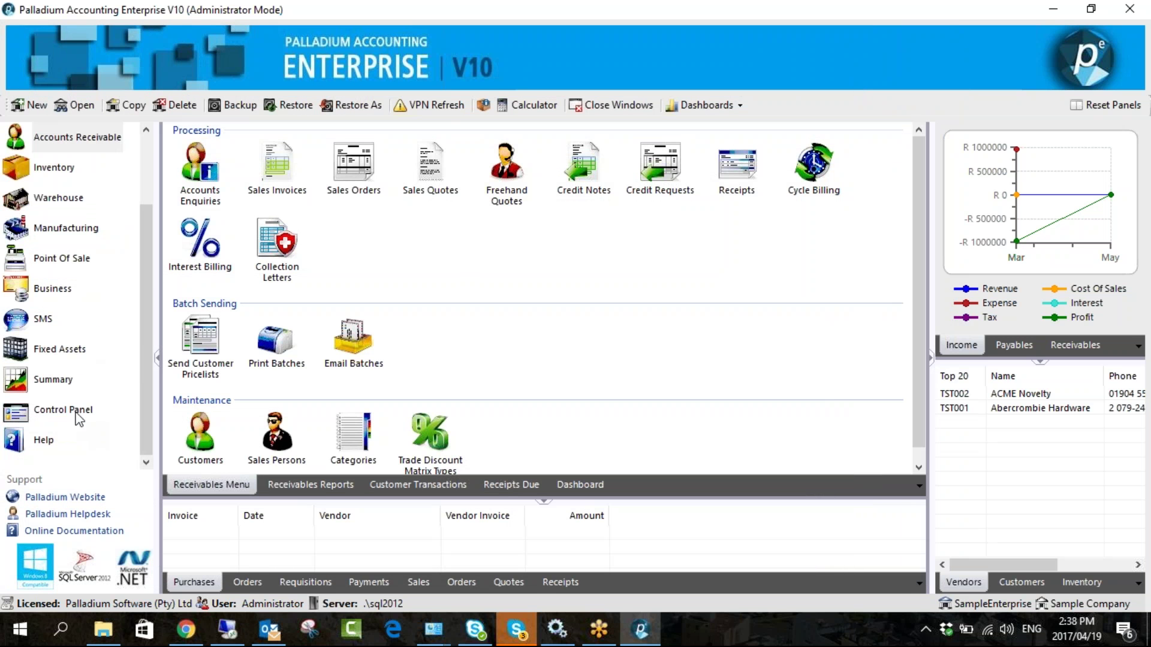
pyautogui.click(87, 410)
pyautogui.click(277, 167)
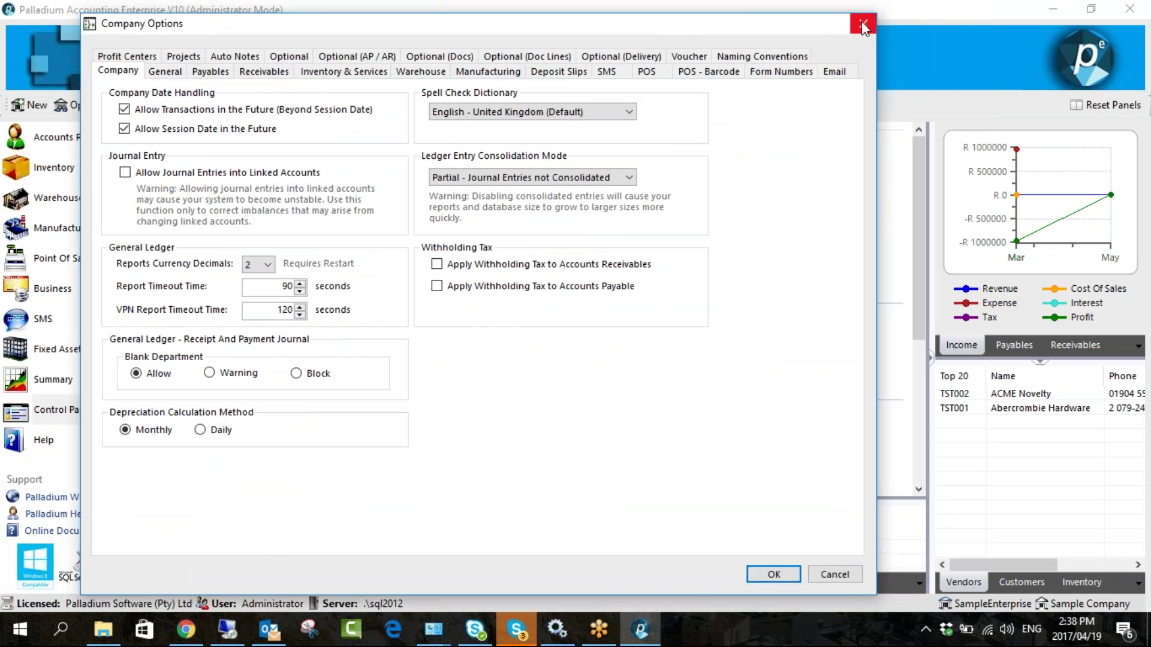
pyautogui.click(900, 23)
pyautogui.click(60, 167)
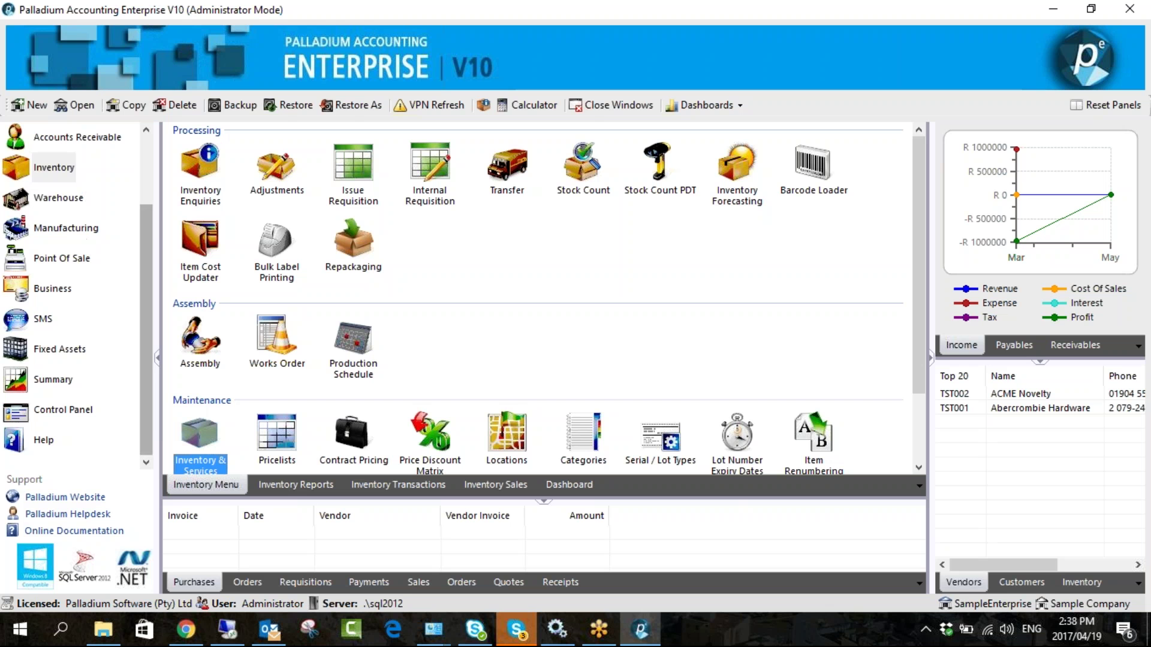
pyautogui.scroll(2, 149, 208)
pyautogui.scroll(-2, 64, 389)
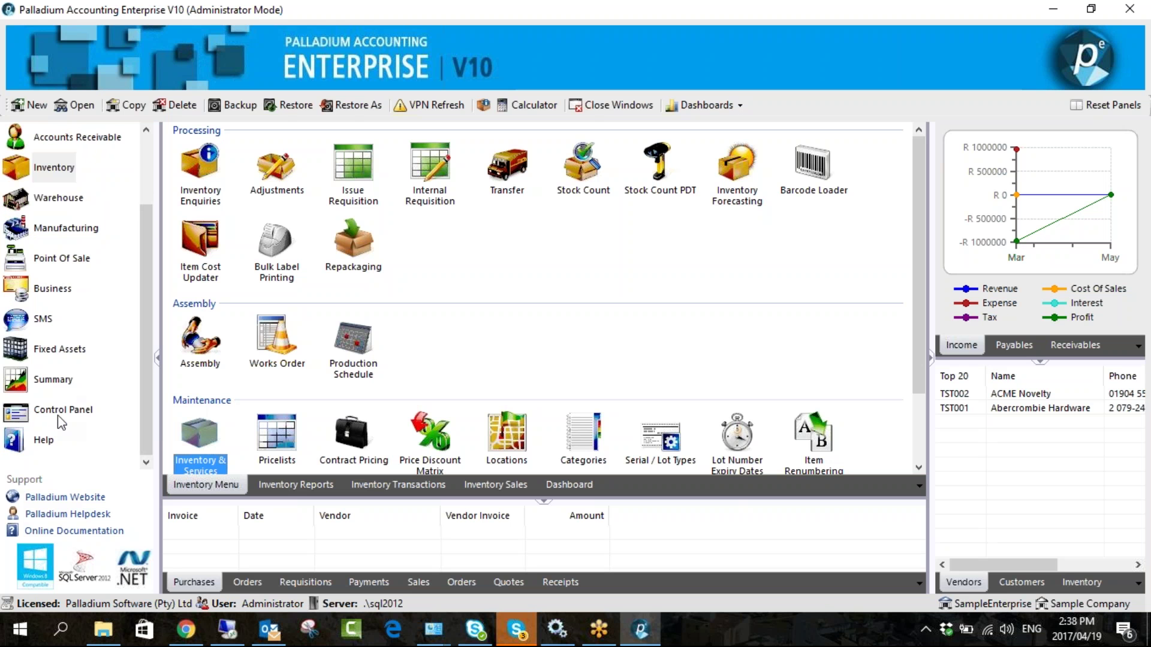
# - Review the Receivables settings in Company Options, cancel without changes, and return to Accounts Receivable
pyautogui.click(62, 409)
pyautogui.click(278, 174)
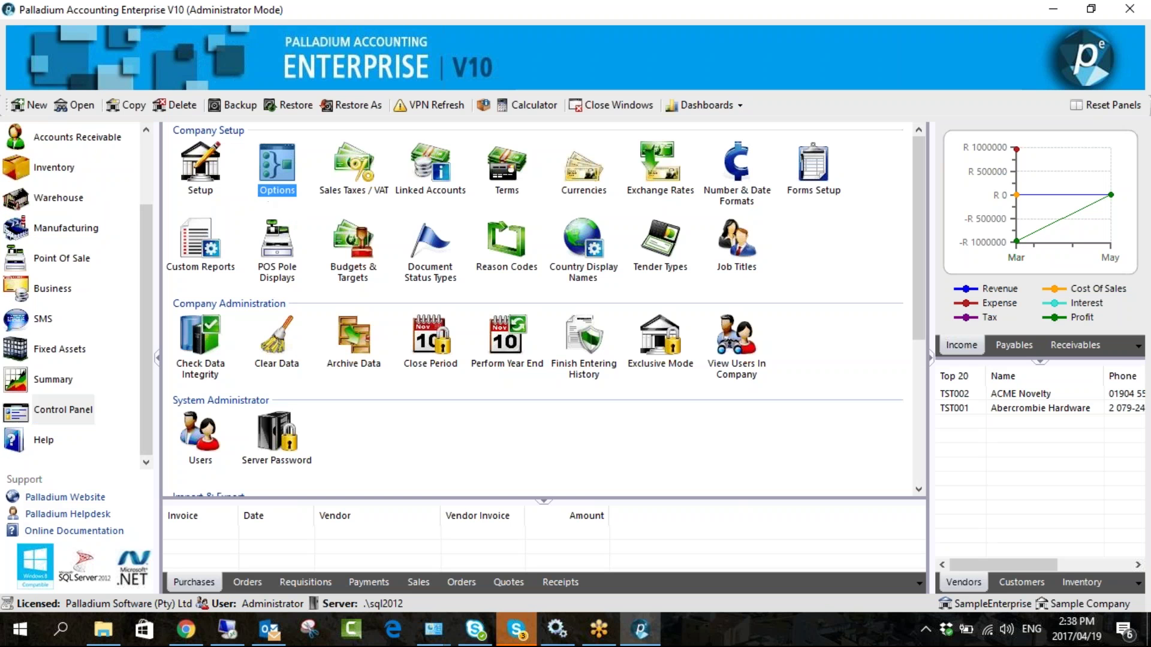
pyautogui.doubleClick(264, 201)
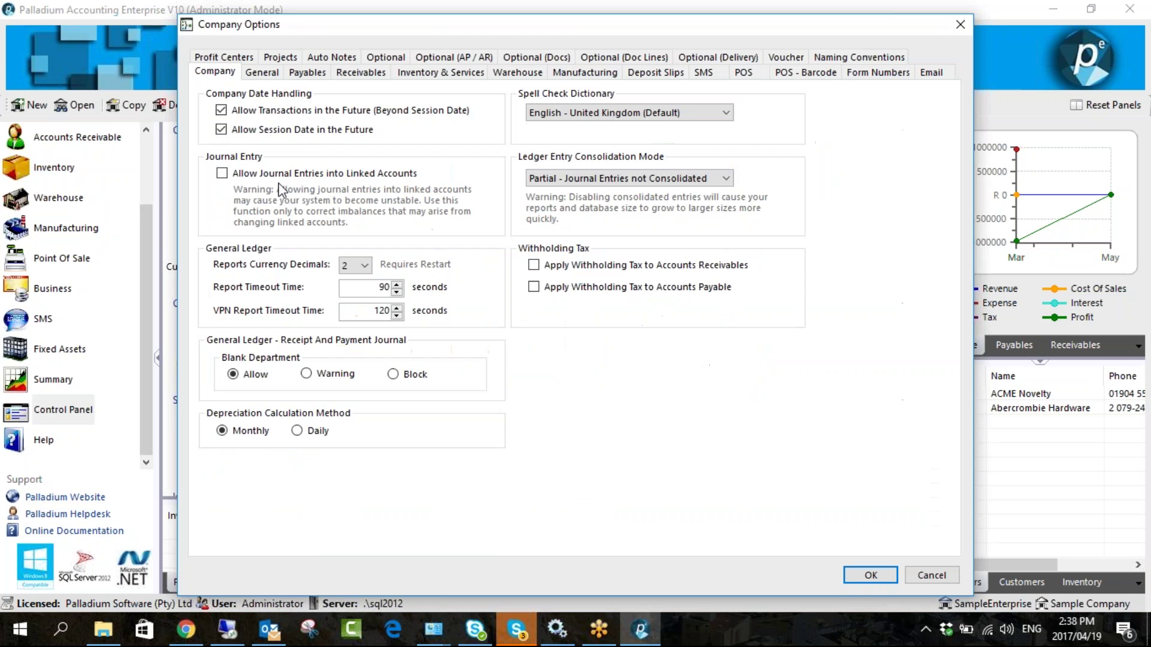
pyautogui.click(360, 73)
pyautogui.moveTo(419, 27); pyautogui.dragTo(324, 21)
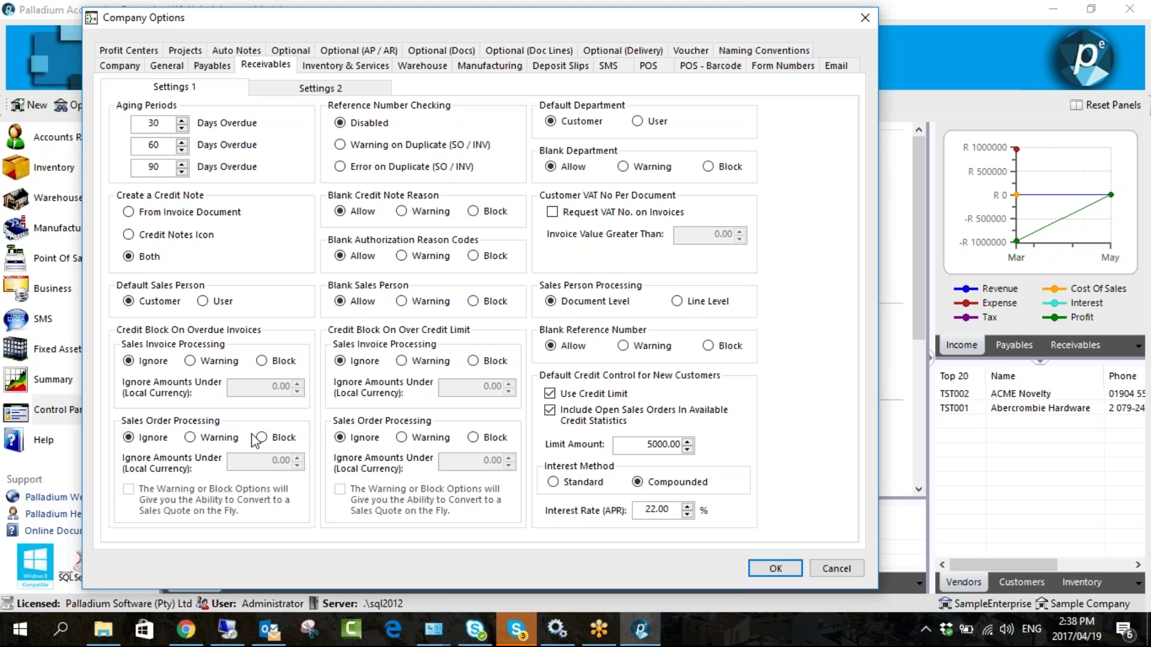
pyautogui.click(836, 569)
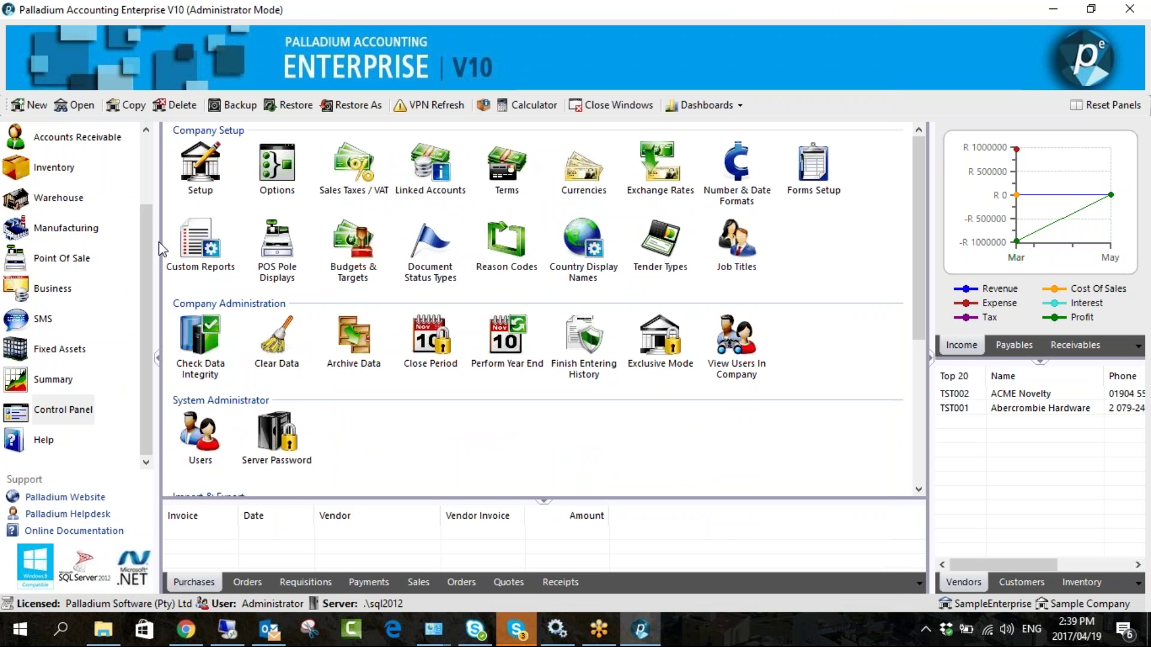
pyautogui.scroll(3, 151, 232)
pyautogui.click(94, 222)
# - Put customer TEST007 Paint Shop on Credit Hold in its Settings and save it
pyautogui.click(200, 438)
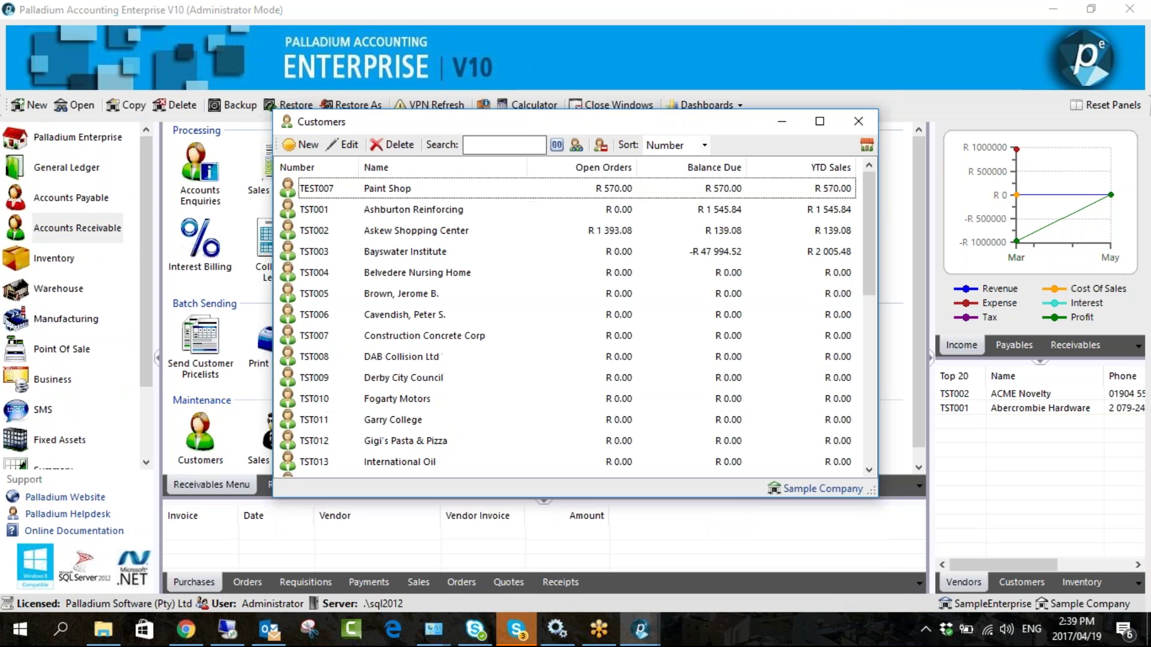
pyautogui.doubleClick(381, 190)
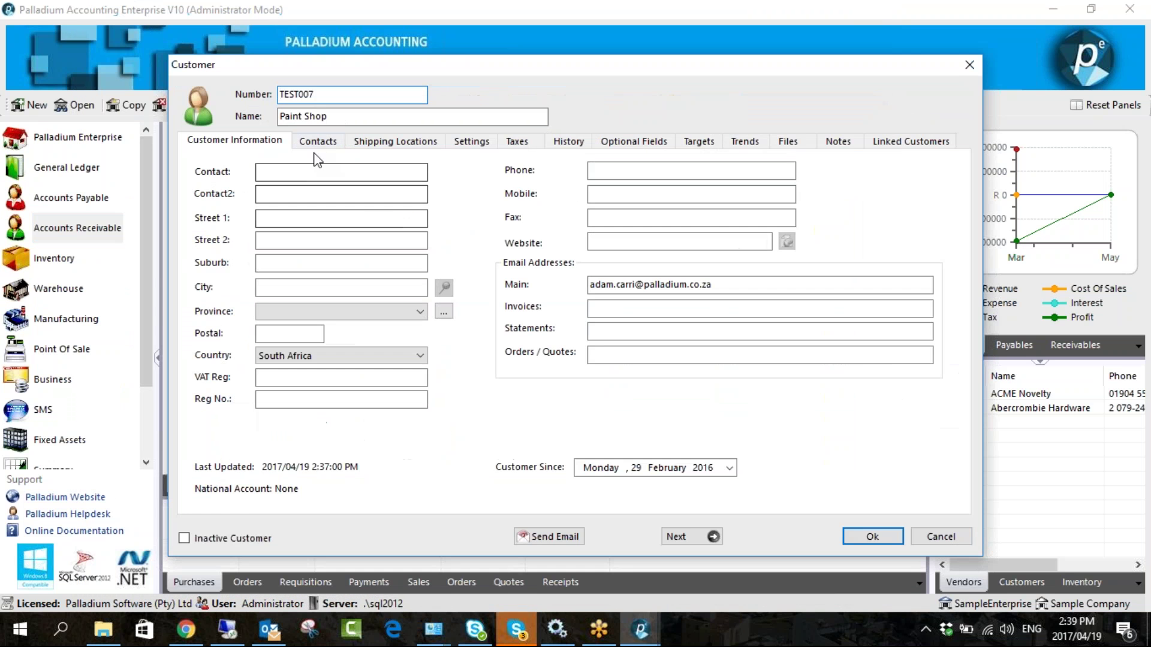
pyautogui.click(471, 141)
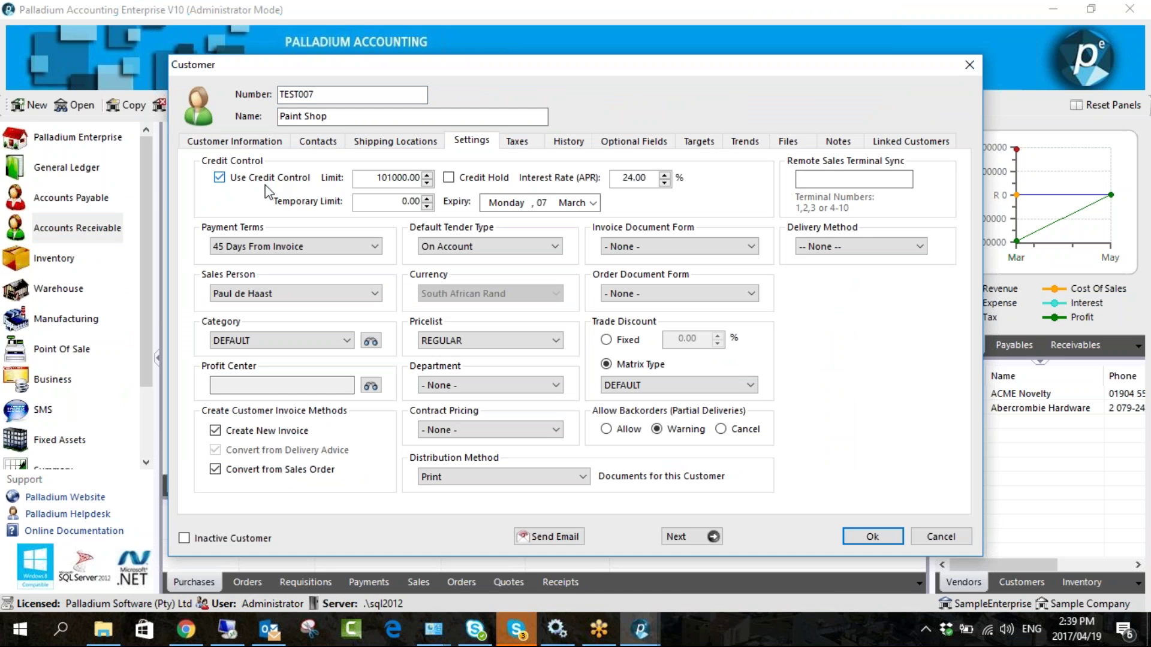
pyautogui.click(448, 178)
pyautogui.moveTo(574, 78); pyautogui.dragTo(461, 68)
pyautogui.click(766, 528)
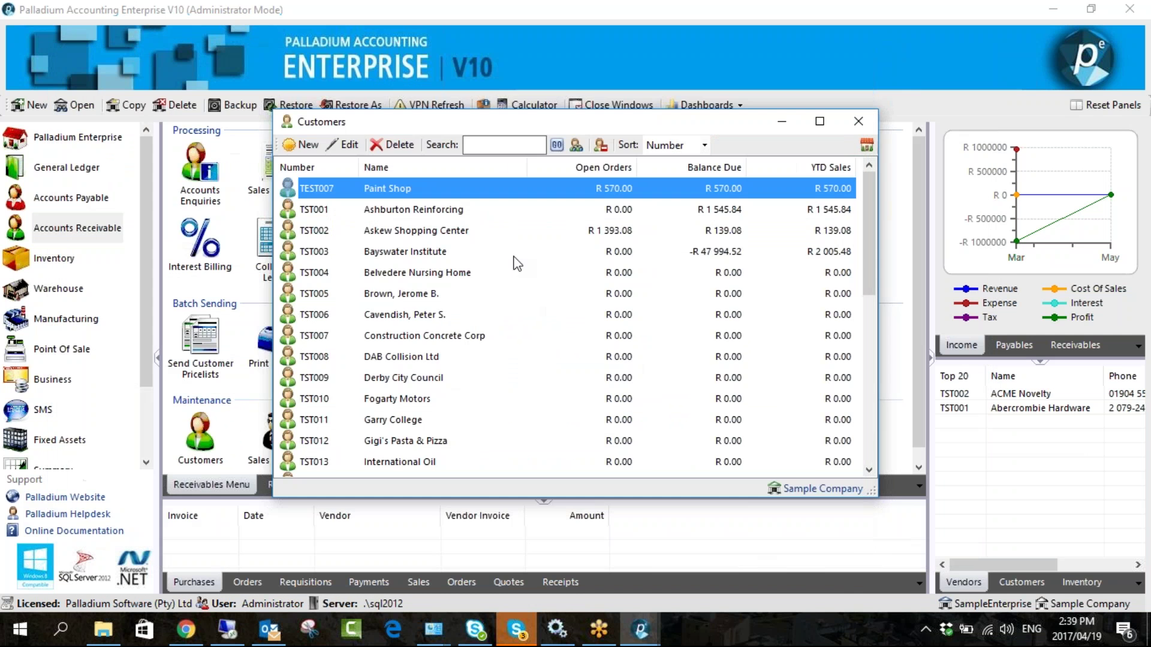
pyautogui.press('Escape')
# - Start a Paint Shop sales order, acknowledge the credit-hold warning, and close the order
pyautogui.click(354, 171)
pyautogui.click(267, 148)
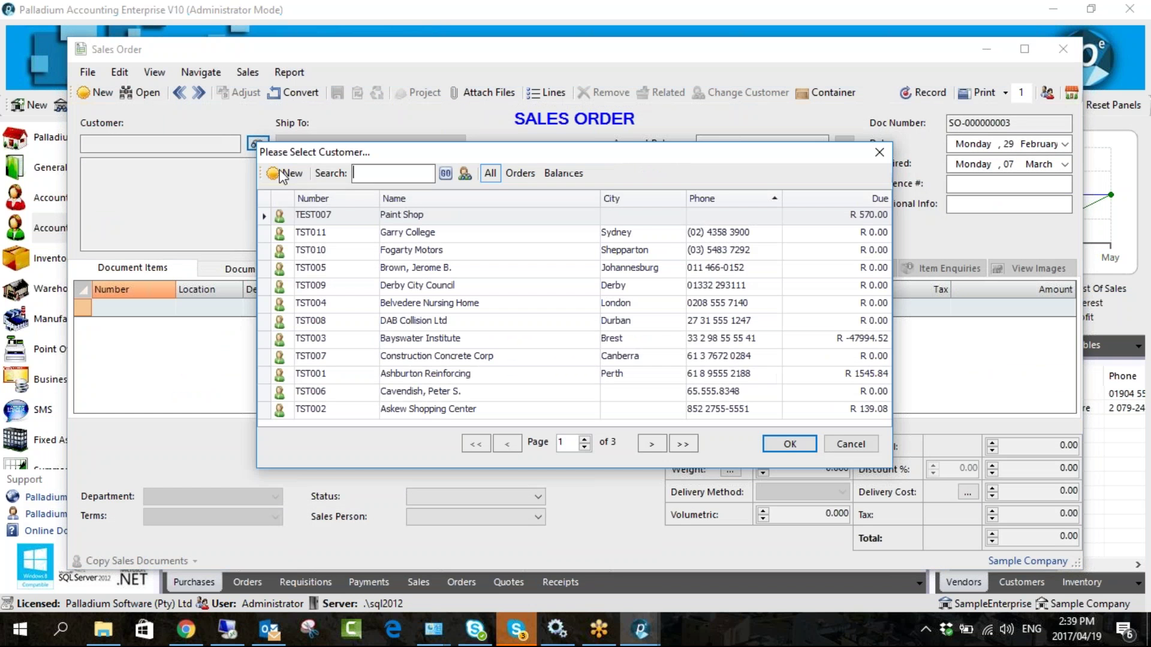
pyautogui.doubleClick(386, 214)
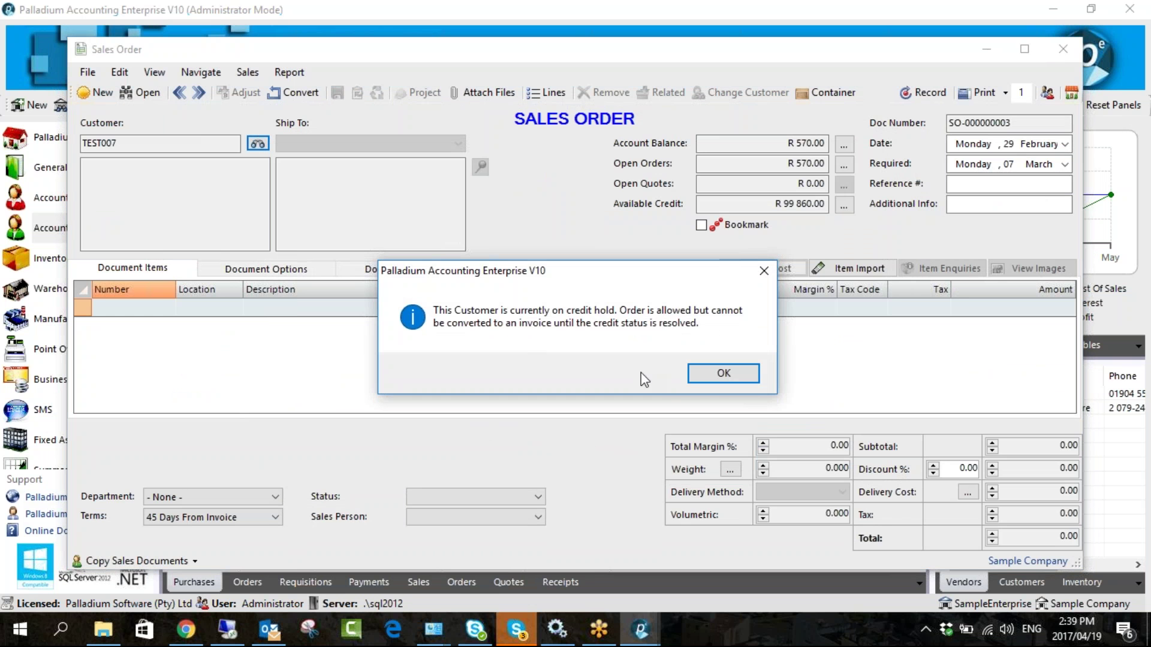
pyautogui.click(714, 378)
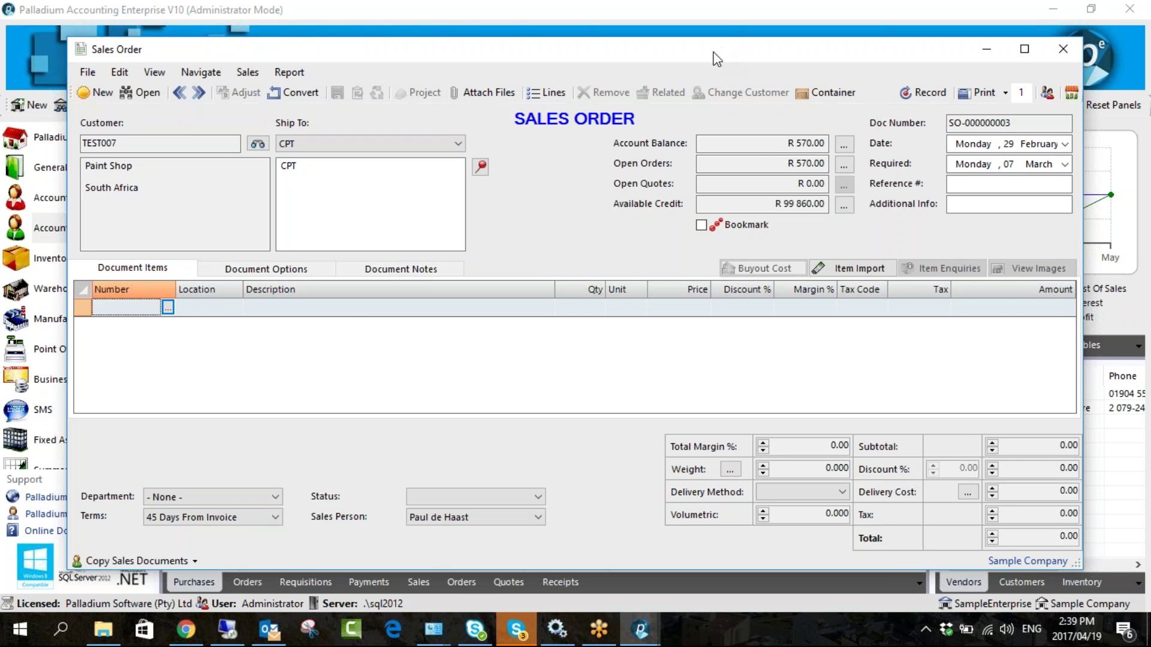
pyautogui.moveTo(936, 54); pyautogui.dragTo(738, 67)
pyautogui.click(861, 64)
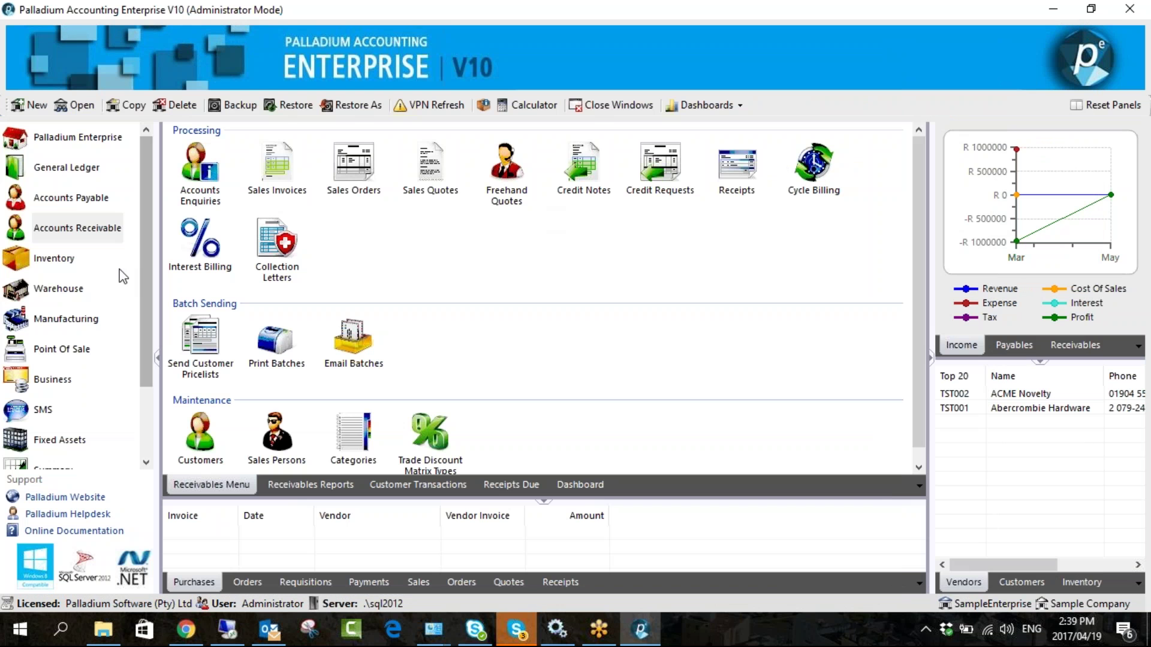
# - Reopen Paint Shop's customer record, review its account settings, and save it
pyautogui.click(200, 438)
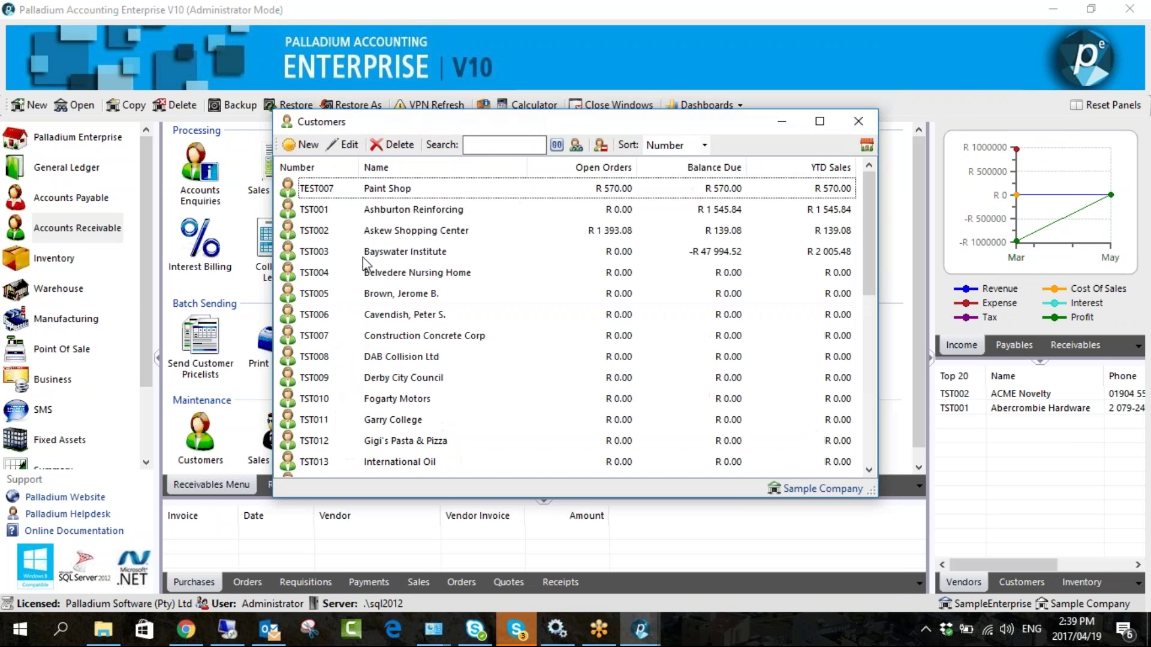
pyautogui.click(411, 190)
pyautogui.click(343, 144)
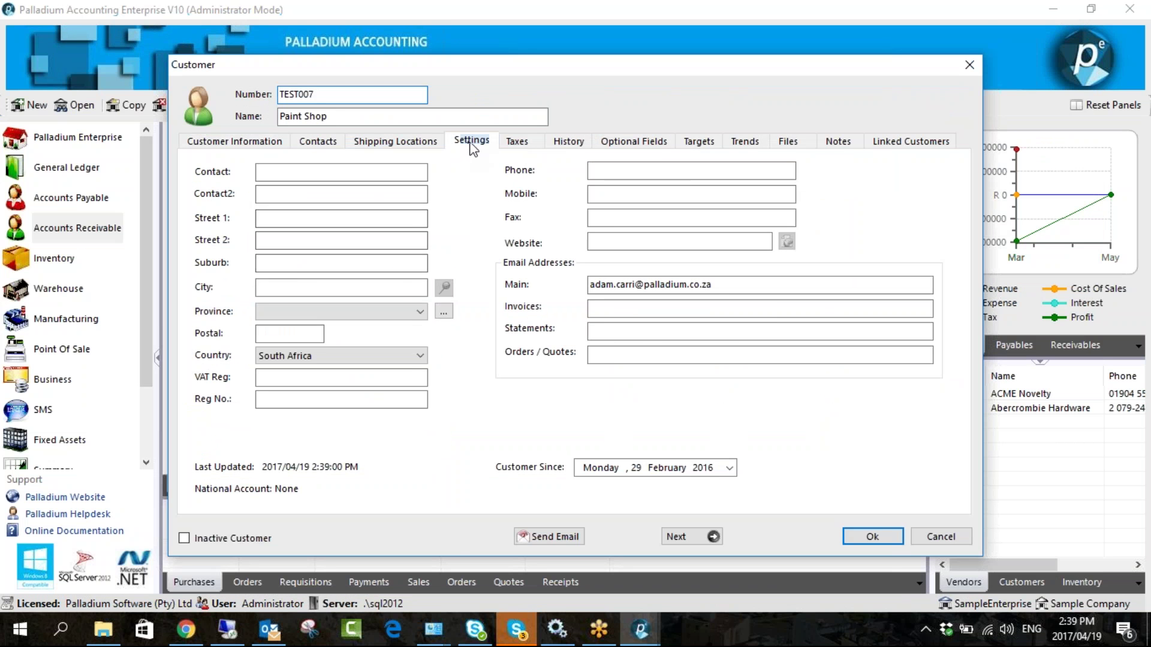
pyautogui.click(472, 142)
pyautogui.moveTo(581, 70); pyautogui.dragTo(437, 64)
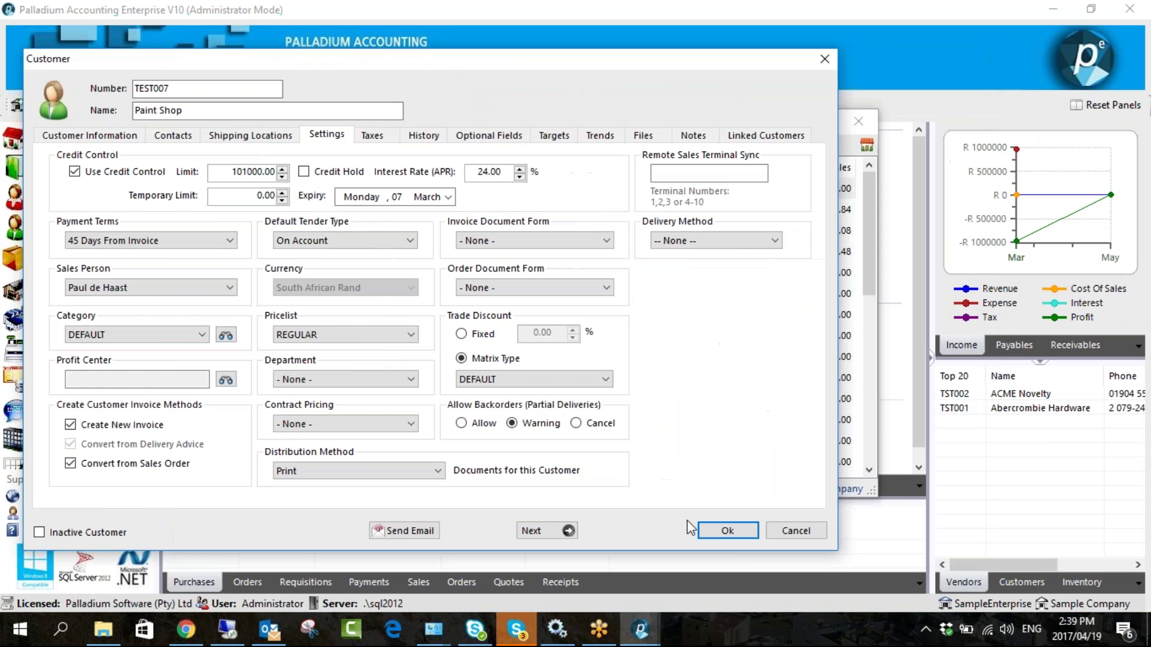
pyautogui.click(727, 531)
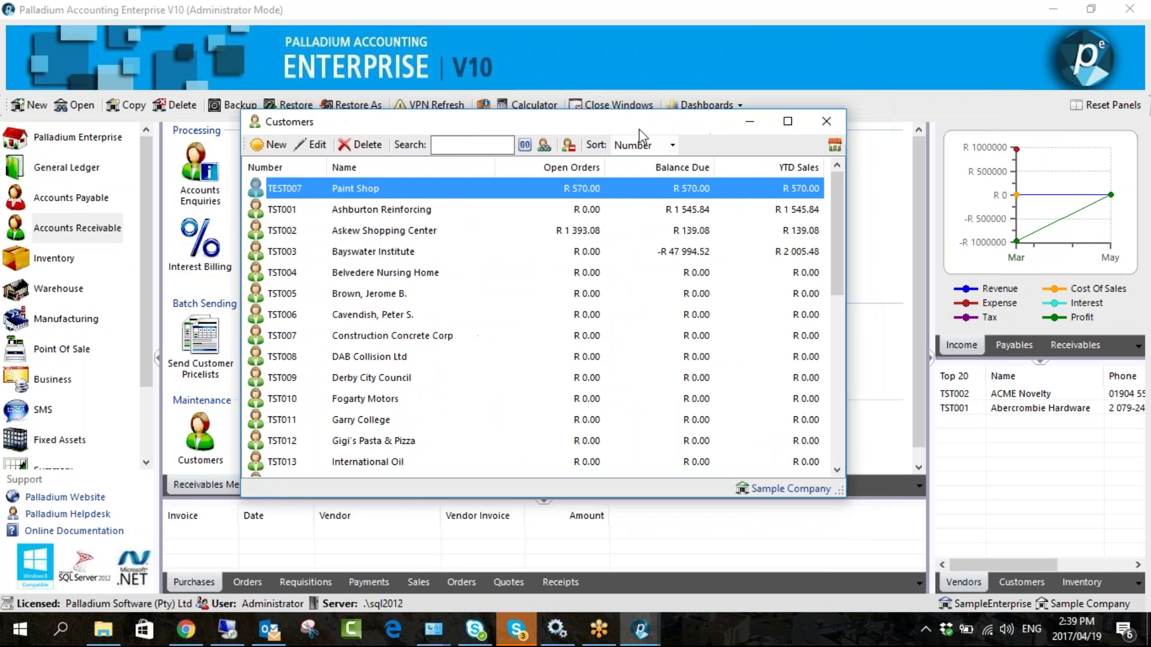
pyautogui.moveTo(639, 128); pyautogui.dragTo(574, 125)
pyautogui.click(761, 120)
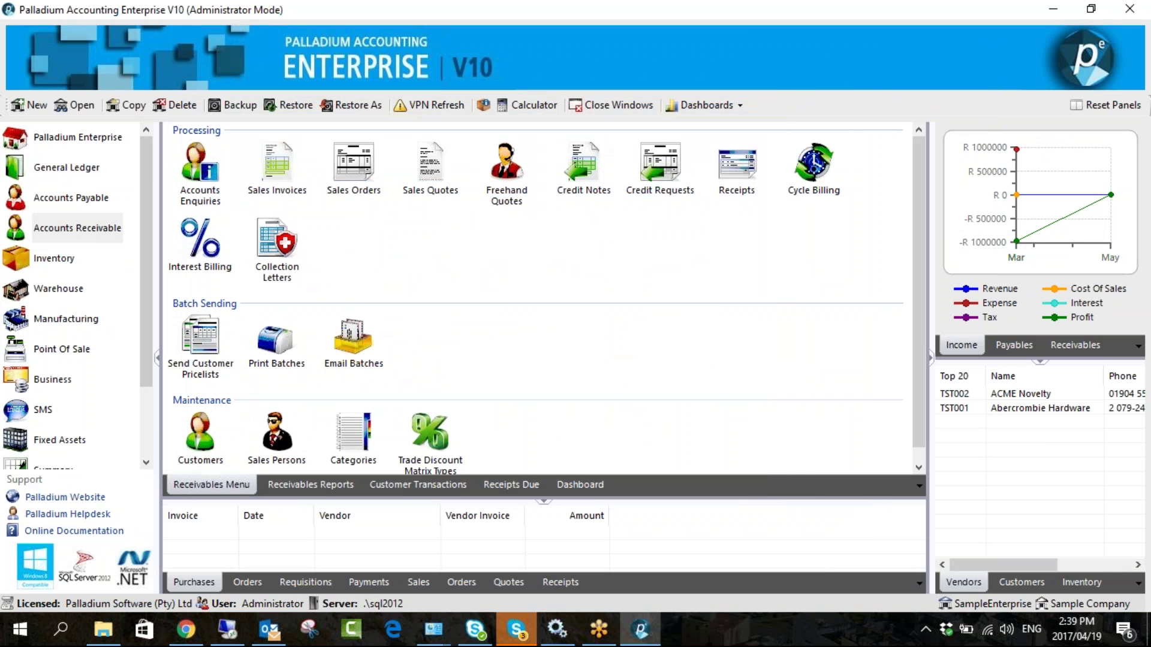
# - Set Paint Shop's Allow Backorders option to Allow, leaving the delivery method unchanged
pyautogui.click(199, 436)
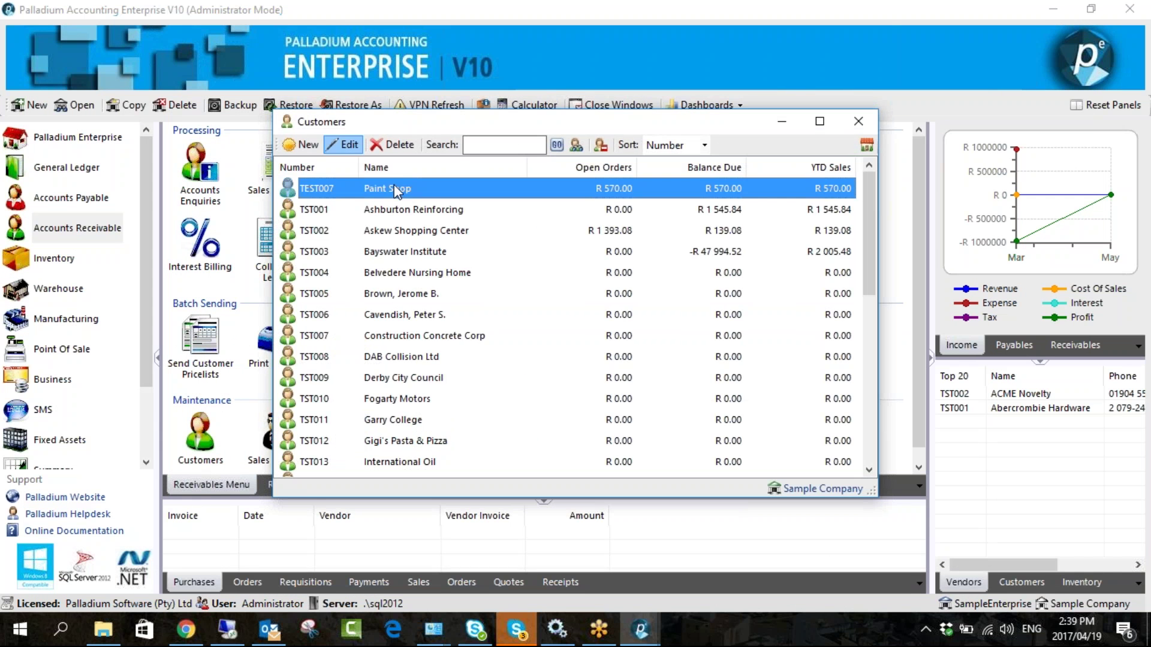
pyautogui.doubleClick(396, 189)
pyautogui.click(471, 141)
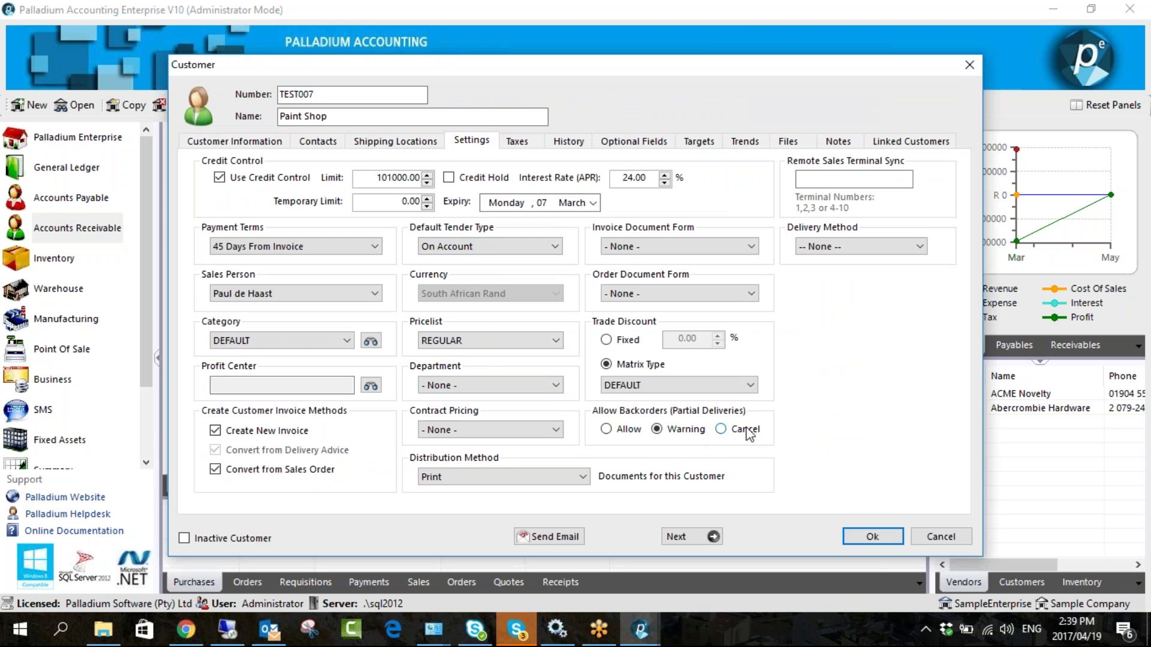
pyautogui.click(624, 430)
pyautogui.moveTo(581, 61); pyautogui.dragTo(463, 20)
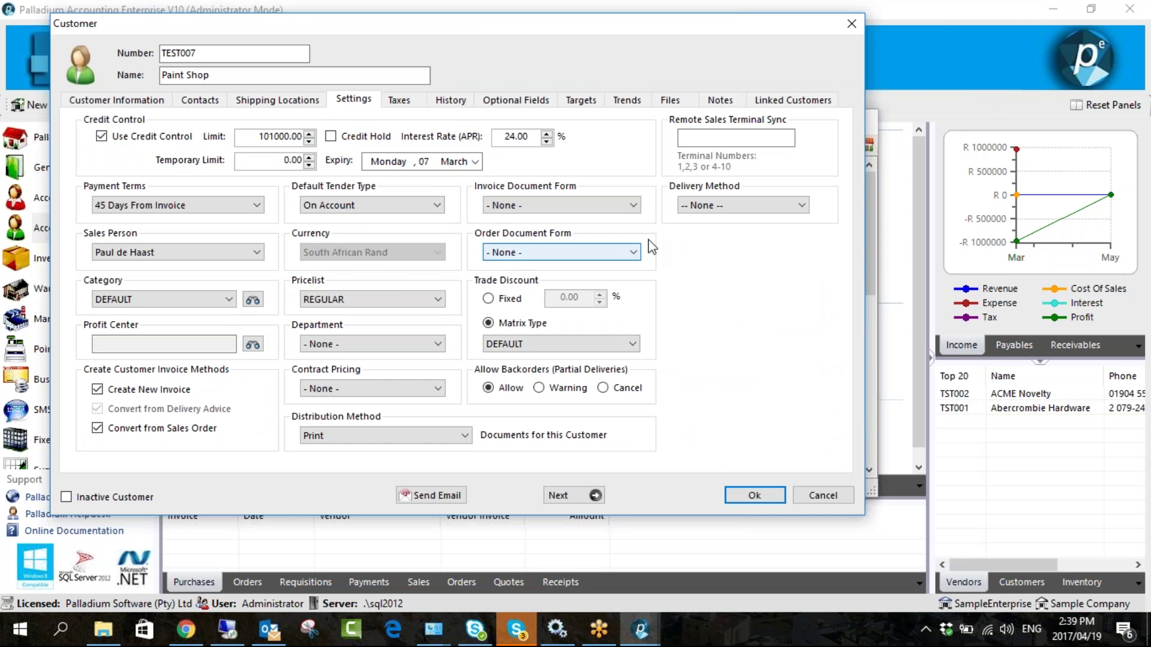
pyautogui.click(734, 205)
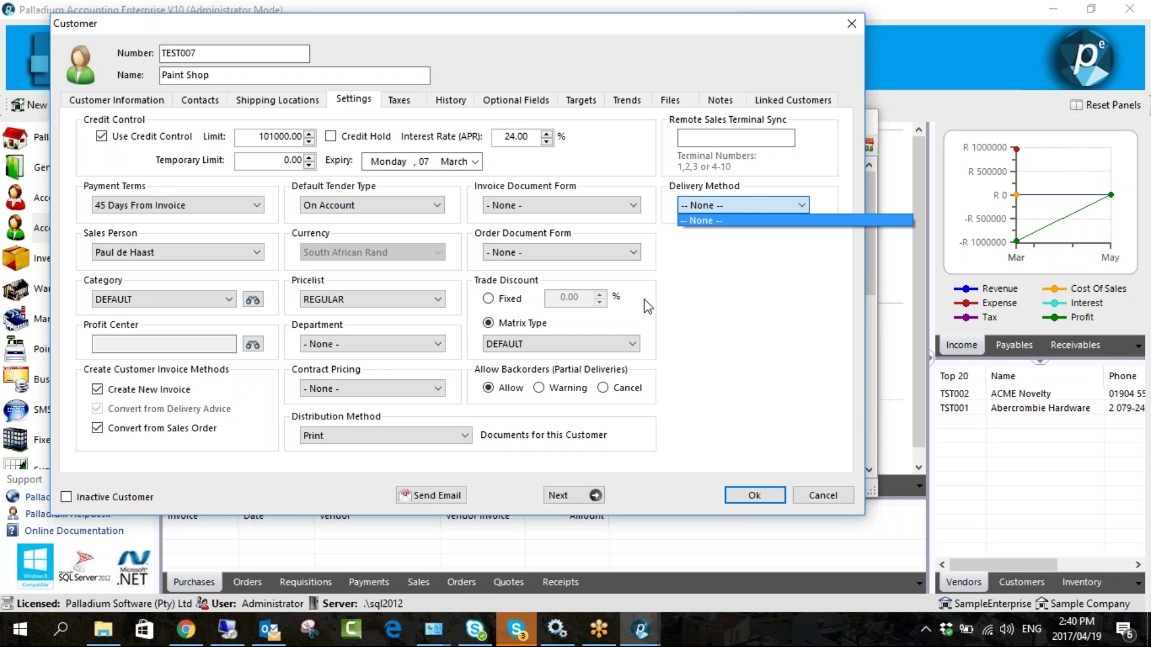
pyautogui.click(728, 307)
pyautogui.click(722, 137)
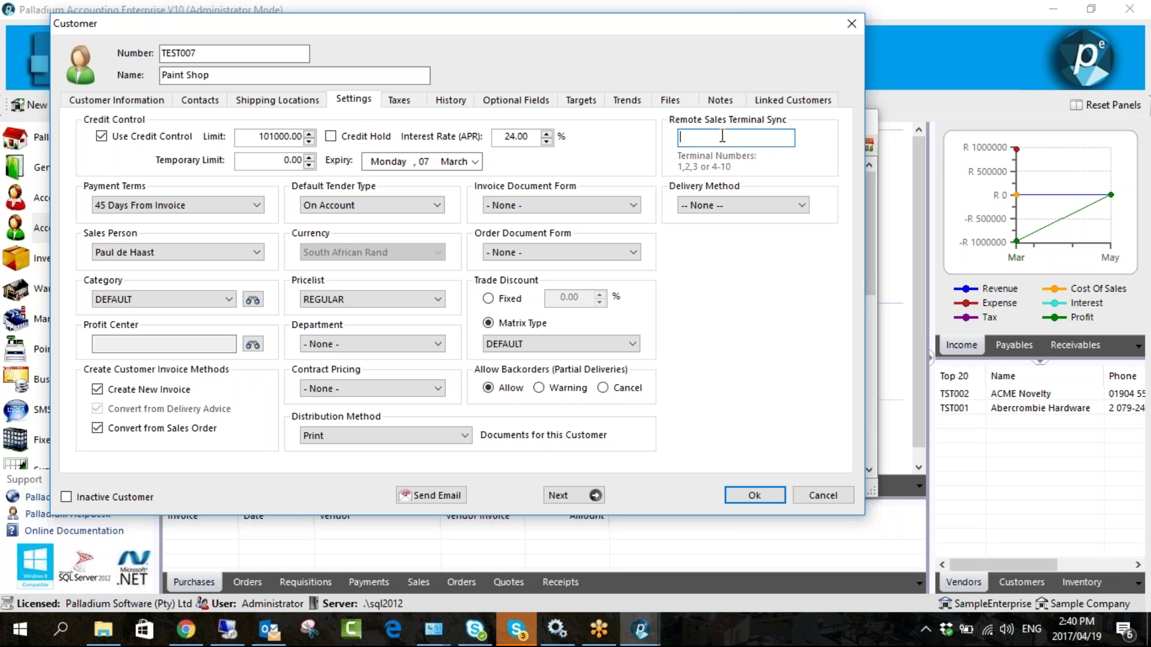
# - Enter remote sales terminal sync numbers 1,2,3 and close the Paint Shop record
pyautogui.write('1')
pyautogui.write(',2,3')
pyautogui.click(851, 24)
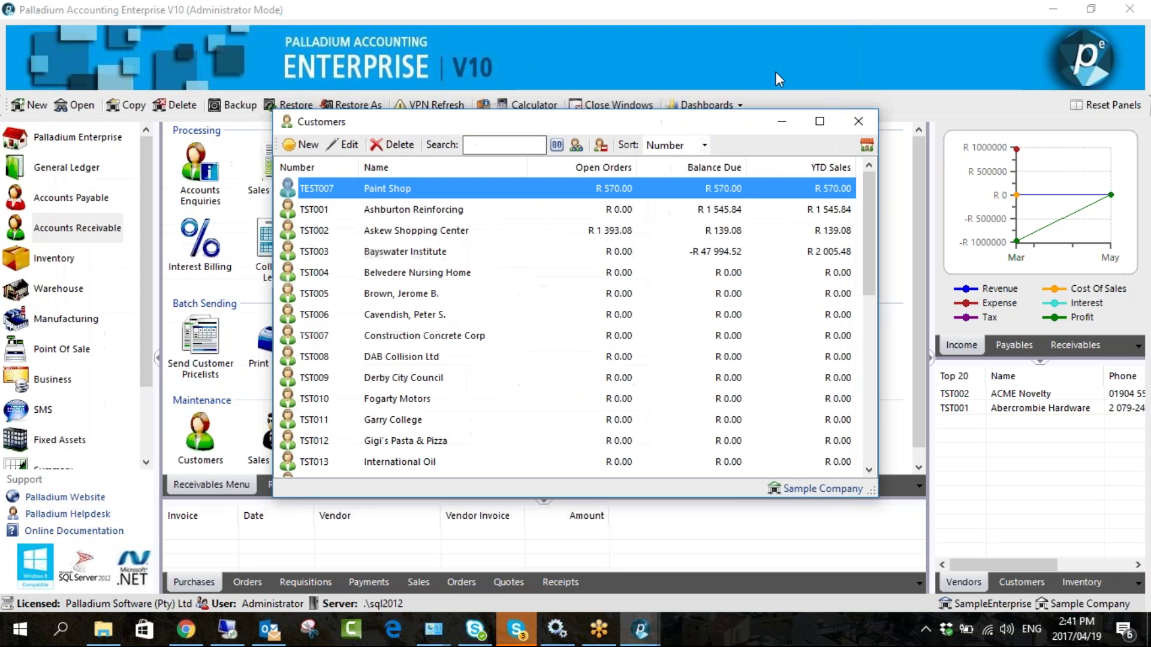
# - Select TEST007 Paint Shop in the Customers list and open it for editing
pyautogui.click(927, 554)
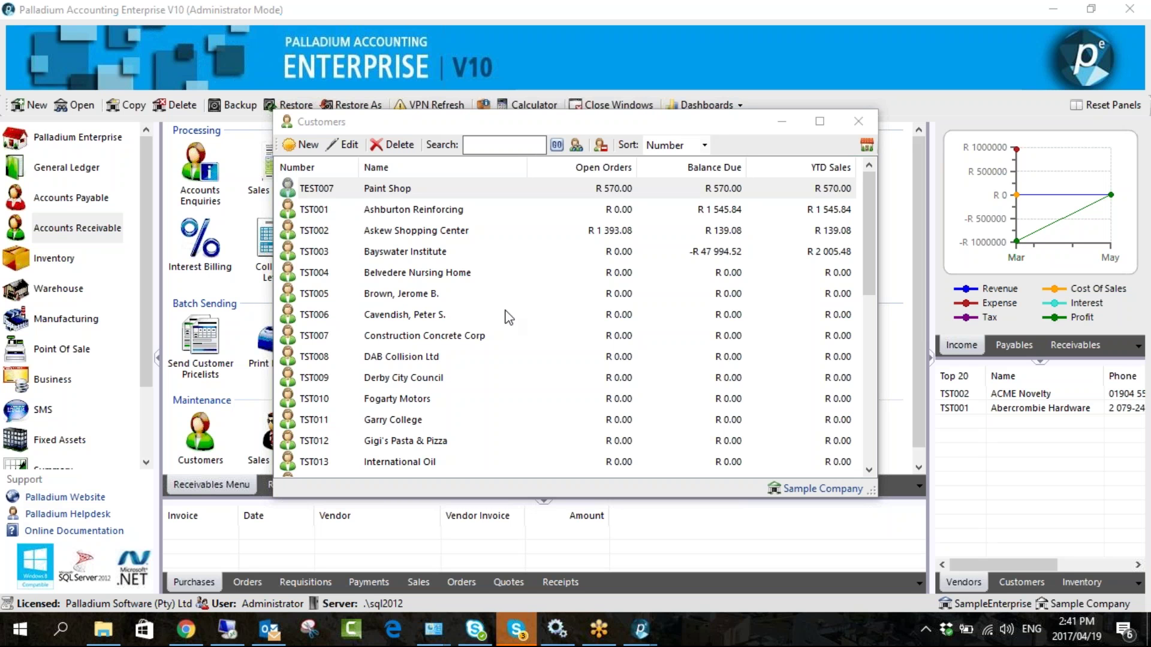
pyautogui.click(384, 191)
pyautogui.click(345, 144)
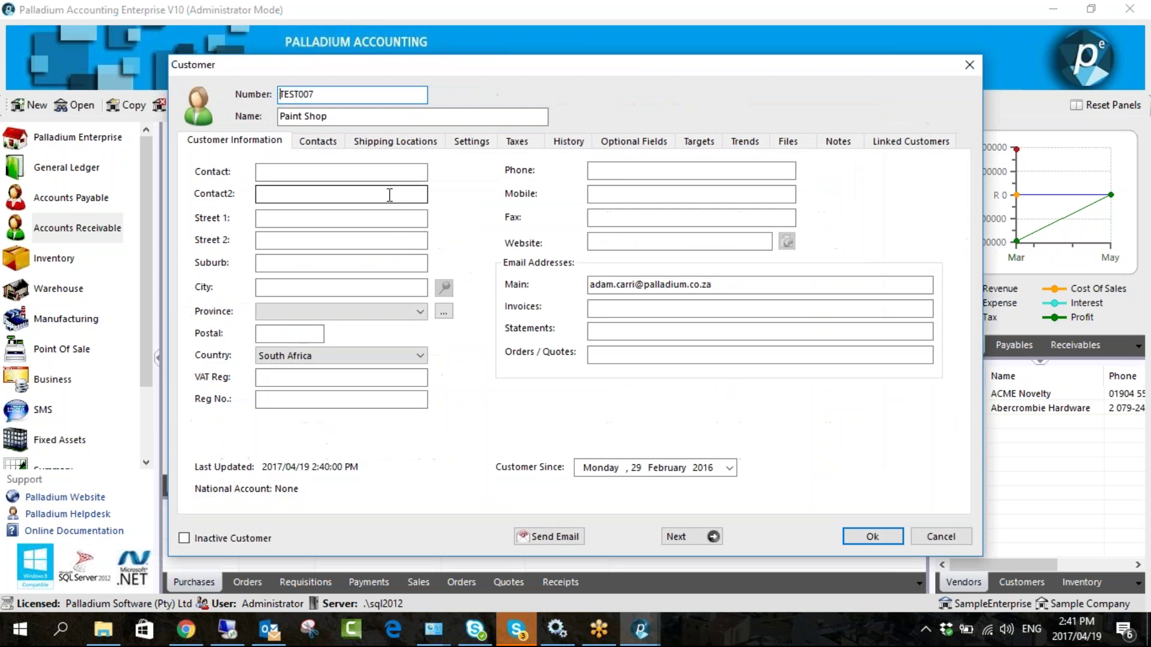
# - Browse Paint Shop's settings, tax, invoice history and optional-field tabs
pyautogui.click(474, 140)
pyautogui.moveTo(637, 73); pyautogui.dragTo(527, 61)
pyautogui.click(403, 136)
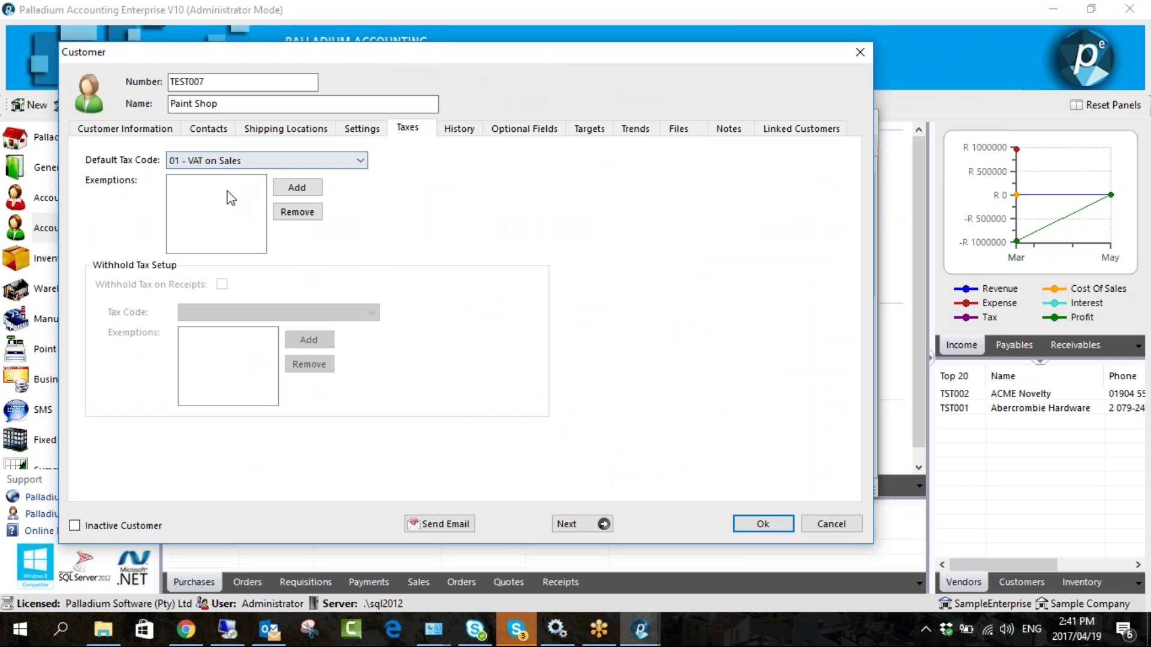
pyautogui.click(478, 129)
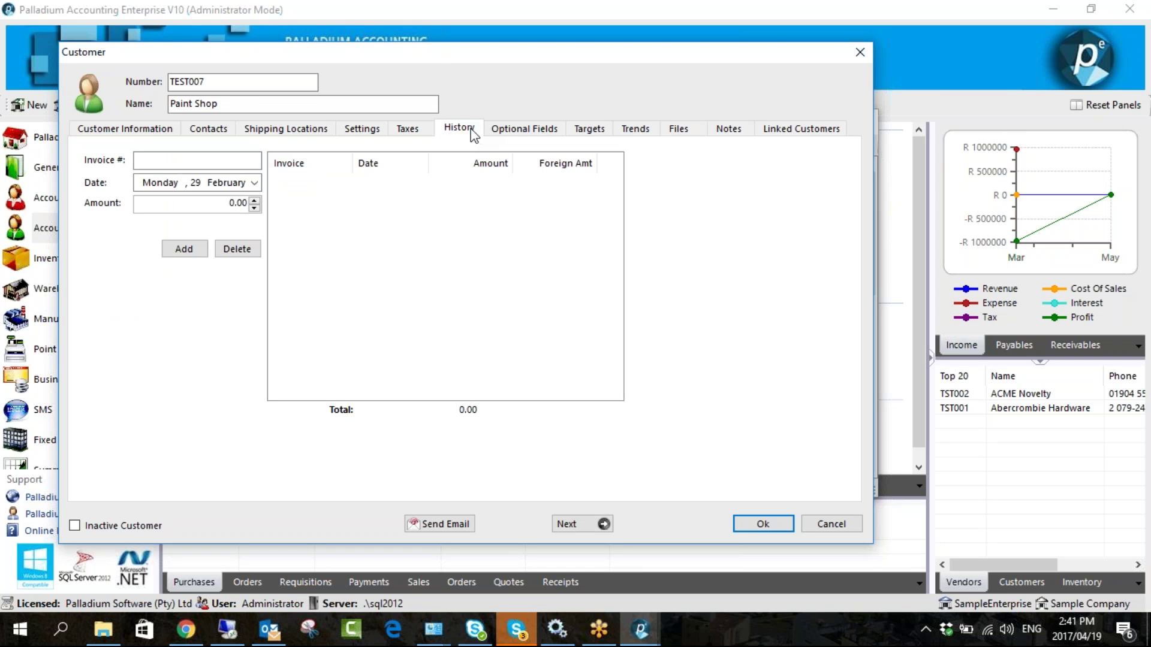
pyautogui.click(198, 160)
pyautogui.click(224, 158)
pyautogui.click(498, 137)
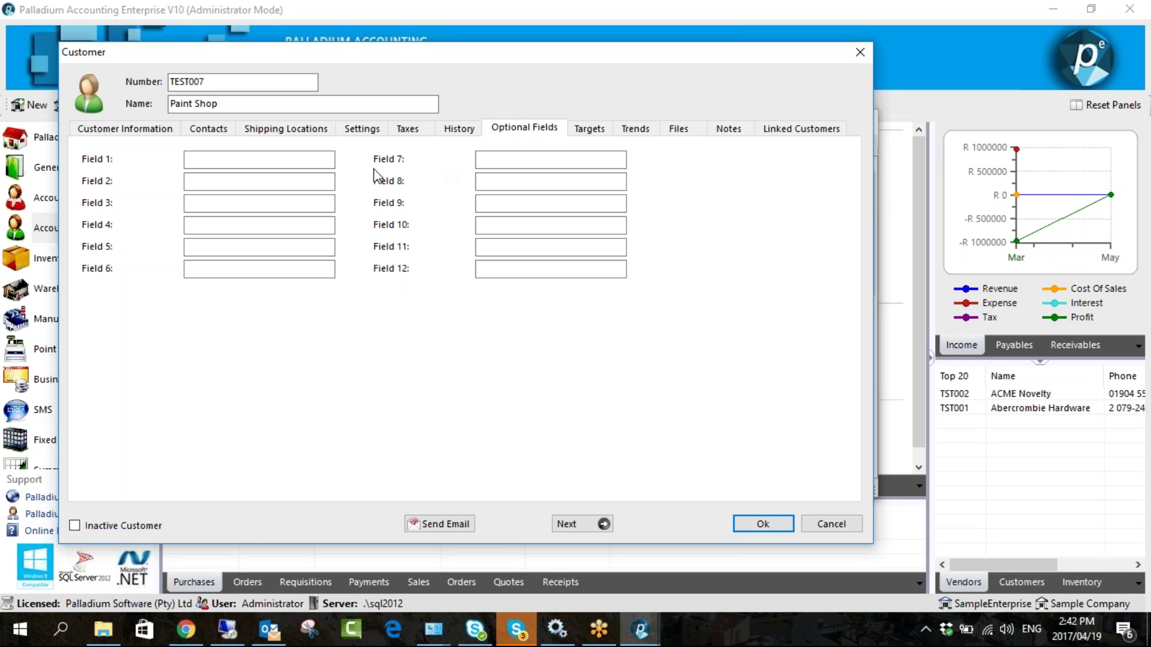
pyautogui.click(168, 130)
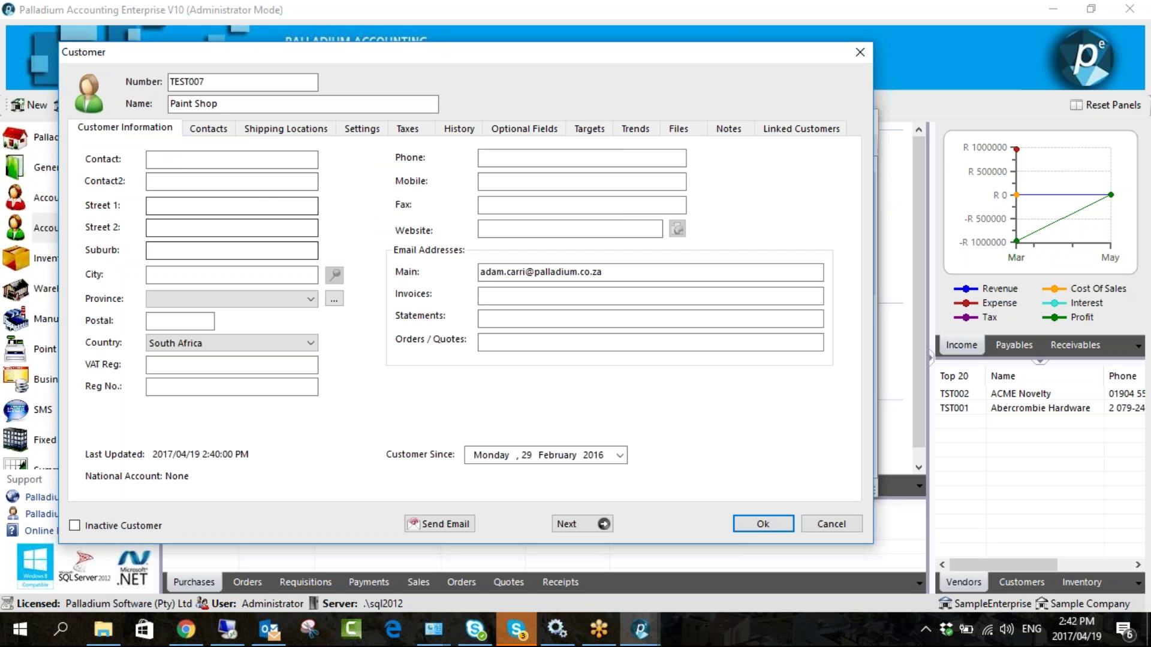
# - Cycle through the remaining tabs, check the empty optional fields, and save the record with Ok
pyautogui.click(219, 134)
pyautogui.click(281, 130)
pyautogui.click(366, 130)
pyautogui.click(407, 130)
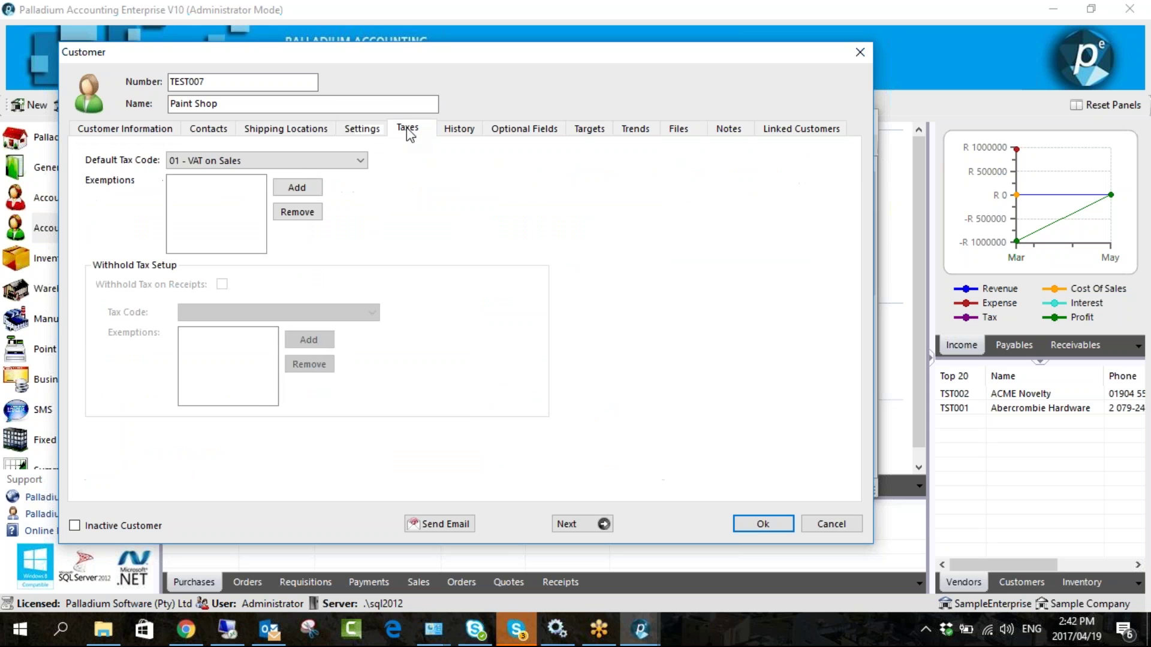
pyautogui.click(465, 132)
pyautogui.click(509, 134)
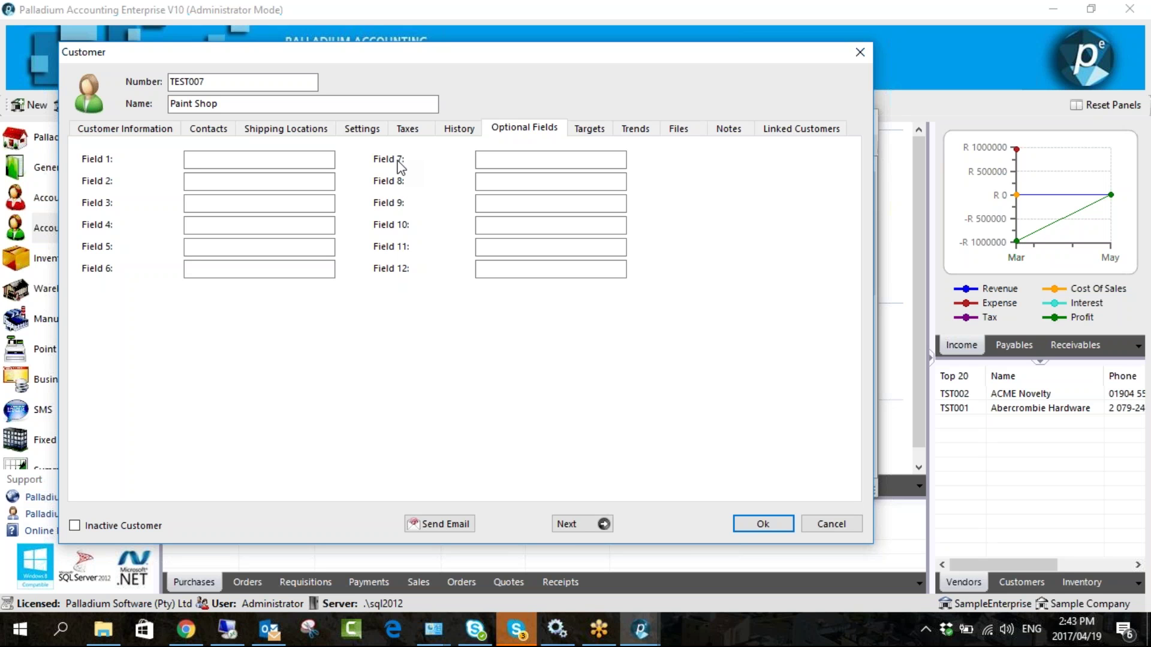
pyautogui.click(188, 160)
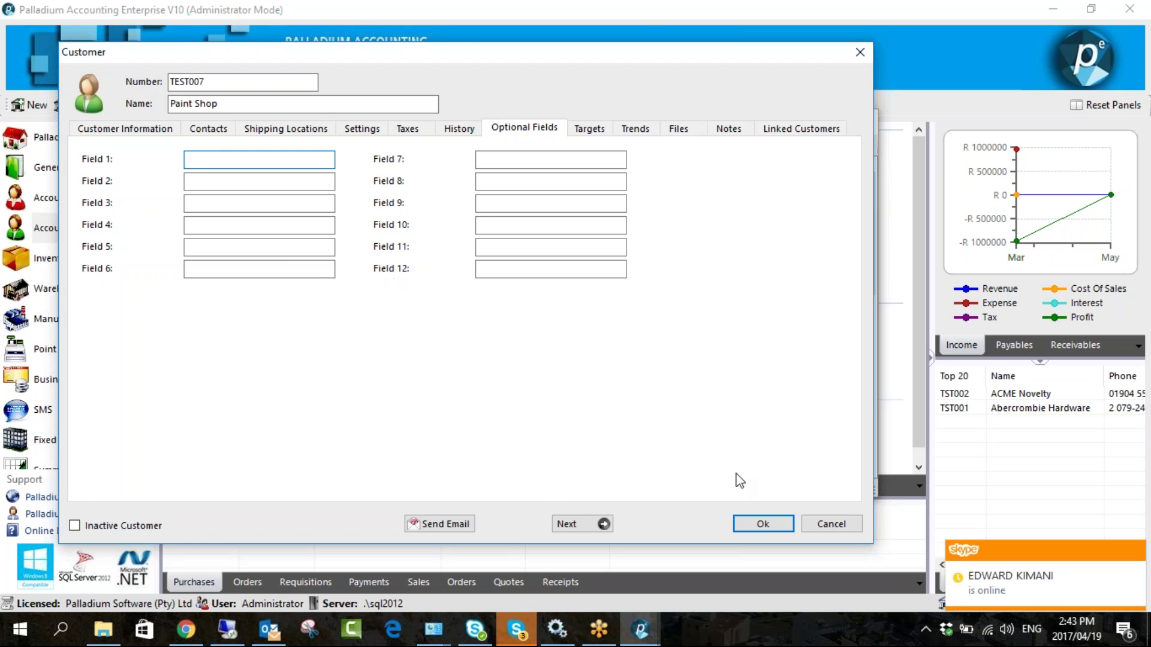
pyautogui.click(761, 525)
# - Close the Customers list and open Company Options from Control Panel at the optional field names
pyautogui.press('Escape')
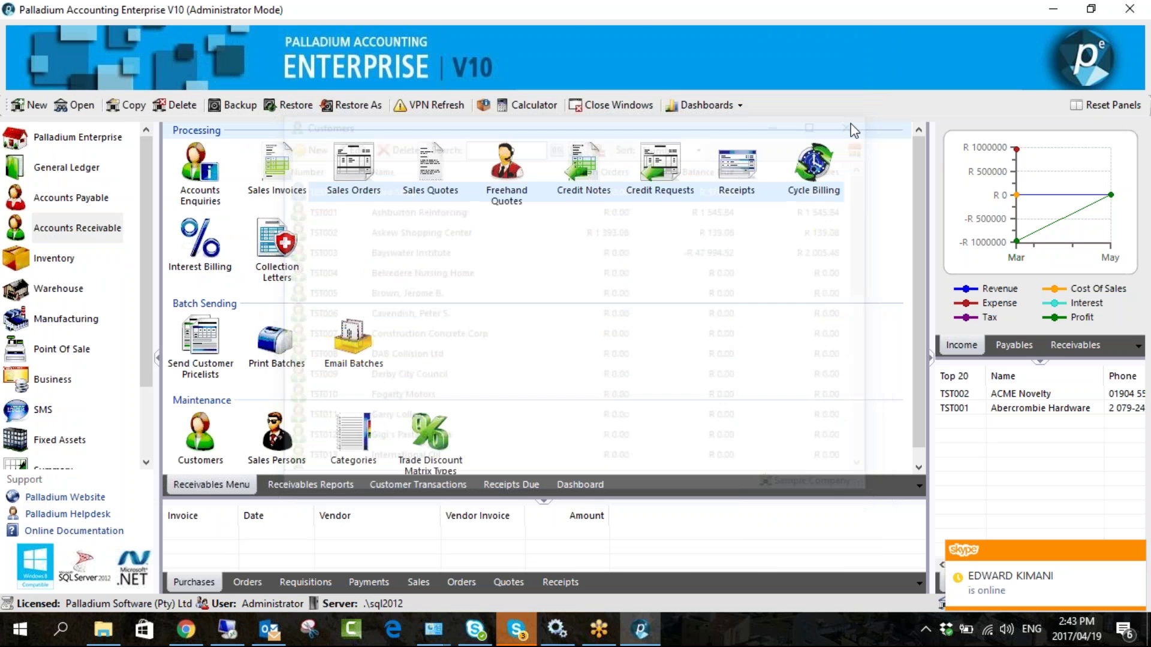
pyautogui.scroll(-3, 55, 395)
pyautogui.click(59, 409)
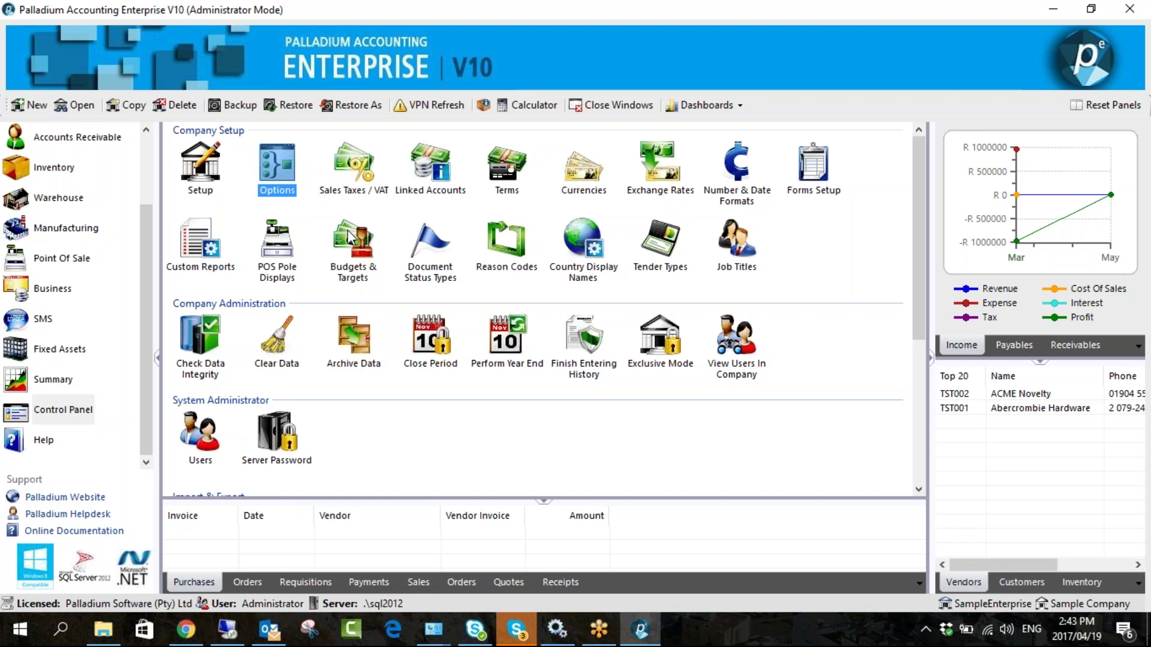
pyautogui.press('Return')
pyautogui.moveTo(433, 34); pyautogui.dragTo(300, 24)
pyautogui.click(267, 47)
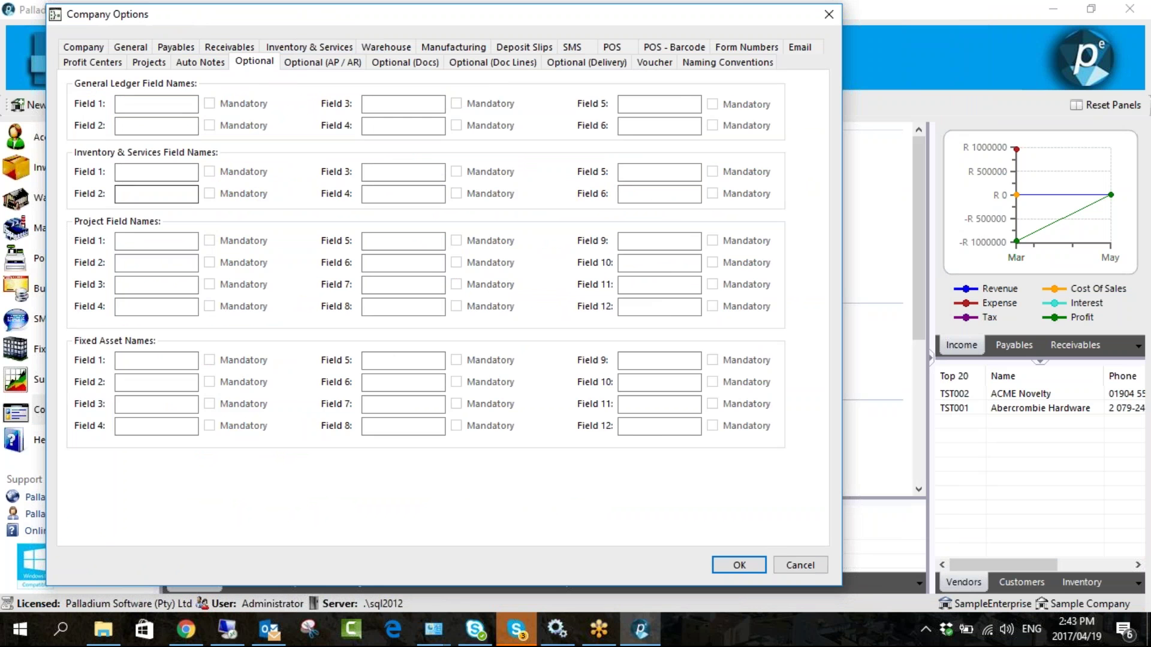
# - Name receivables optional Field 1 'Source', mark it Mandatory, and save Company Options
pyautogui.click(298, 65)
pyautogui.click(133, 219)
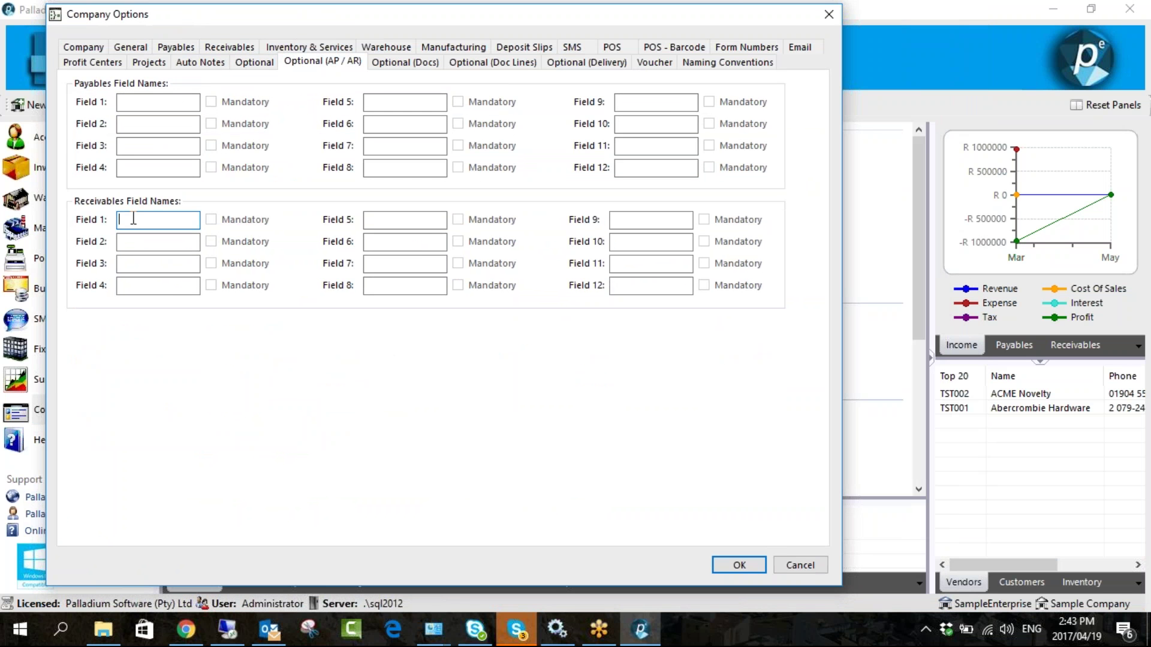
pyautogui.write('Source')
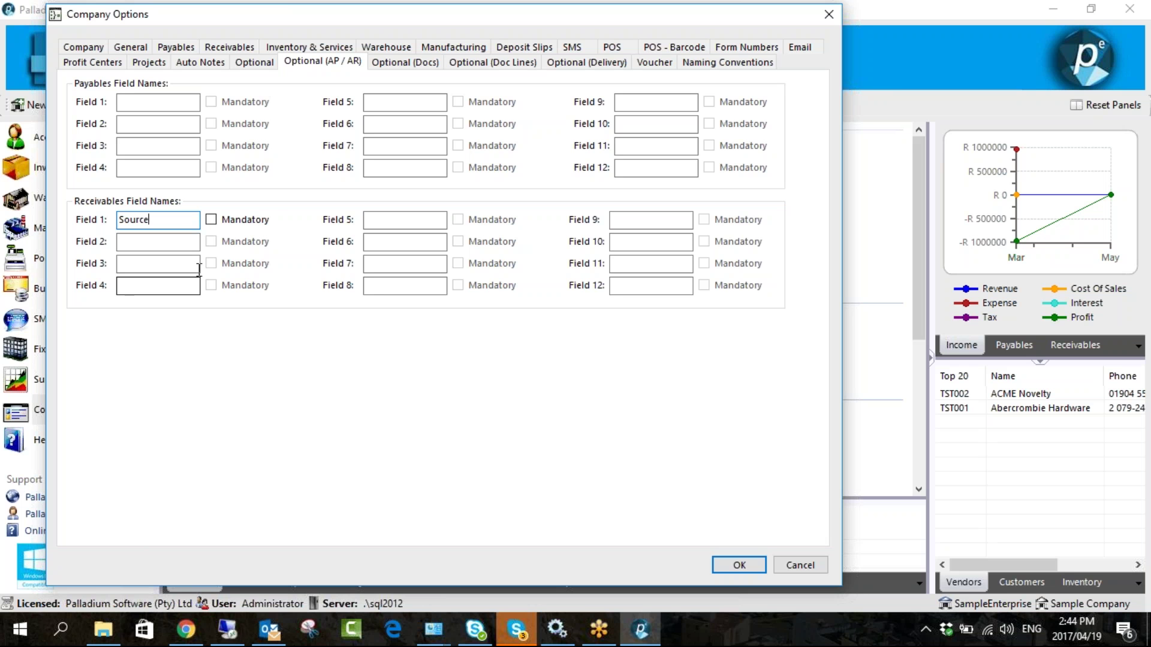
pyautogui.doubleClick(160, 223)
pyautogui.click(161, 226)
pyautogui.click(211, 221)
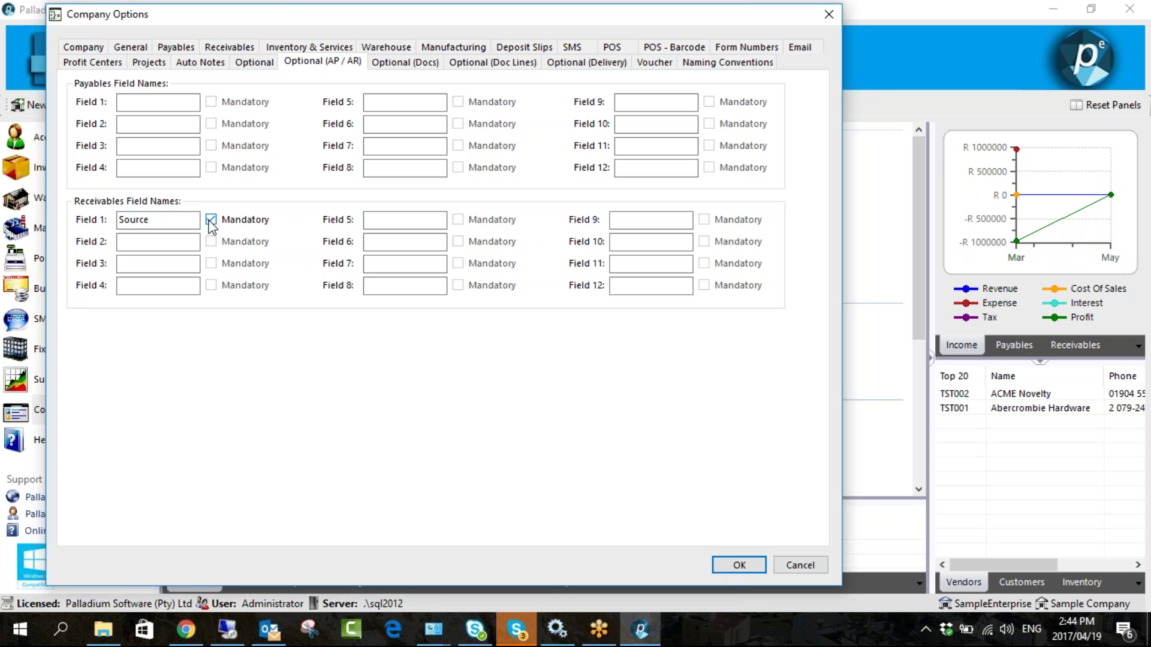
pyautogui.click(211, 220)
pyautogui.click(161, 221)
pyautogui.click(211, 220)
pyautogui.click(736, 564)
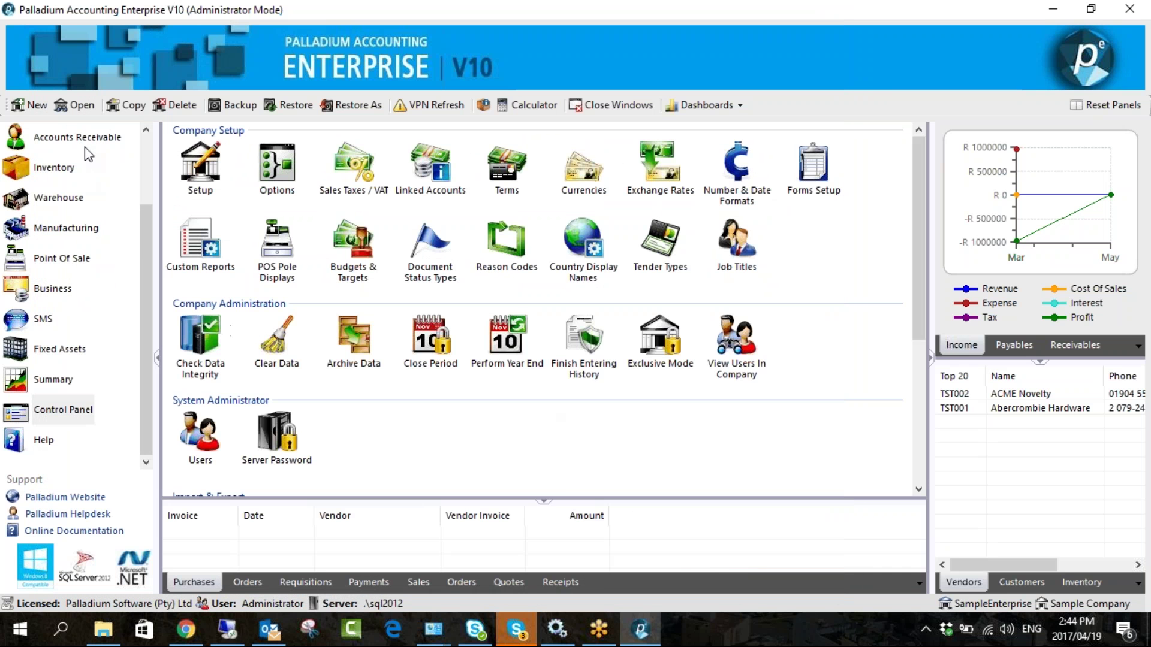
# - Open Customers from Accounts Receivable and open TEST007 Paint Shop for editing
pyautogui.click(89, 144)
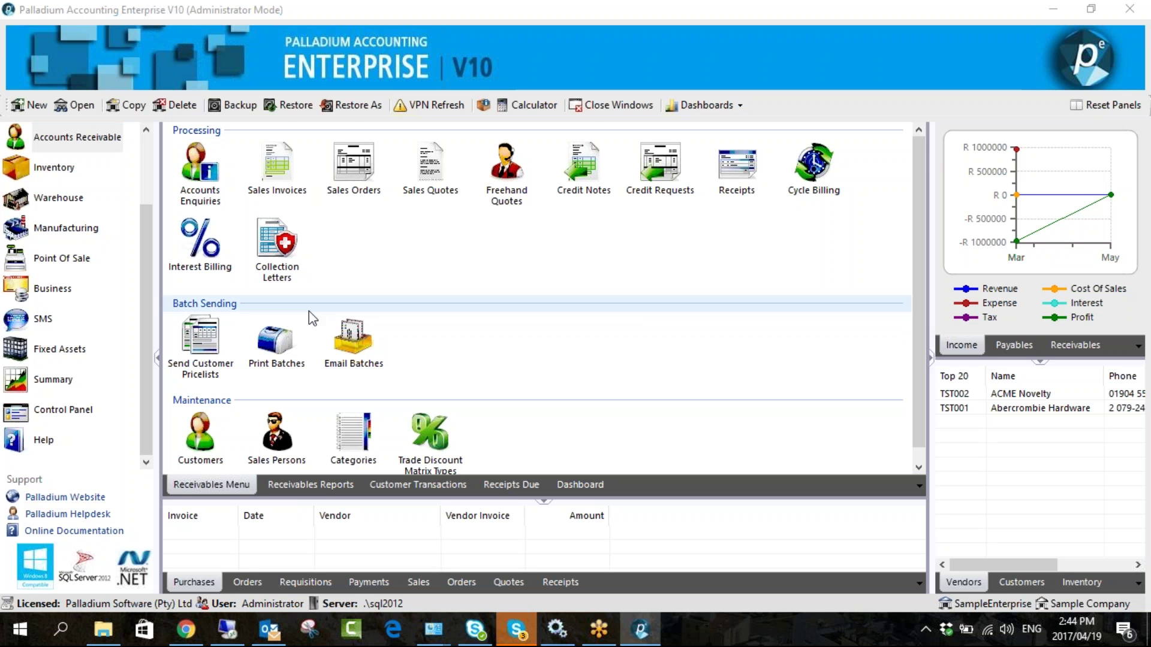
pyautogui.click(200, 433)
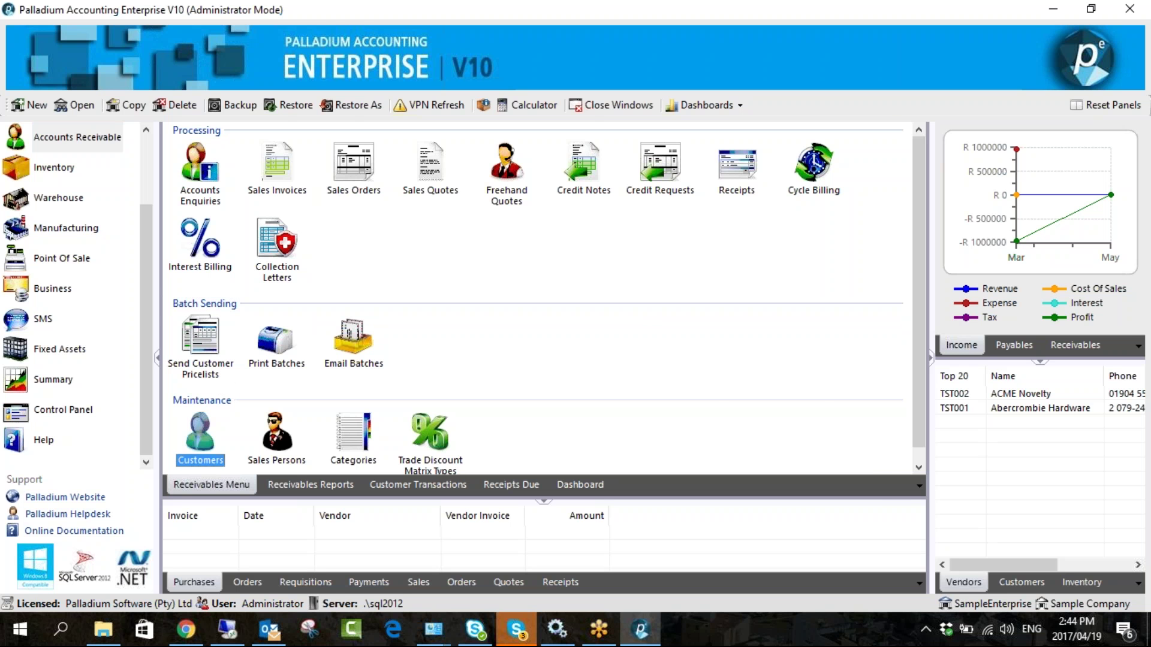
pyautogui.press('Return')
pyautogui.click(396, 193)
pyautogui.doubleClick(396, 193)
pyautogui.moveTo(565, 64); pyautogui.dragTo(464, 56)
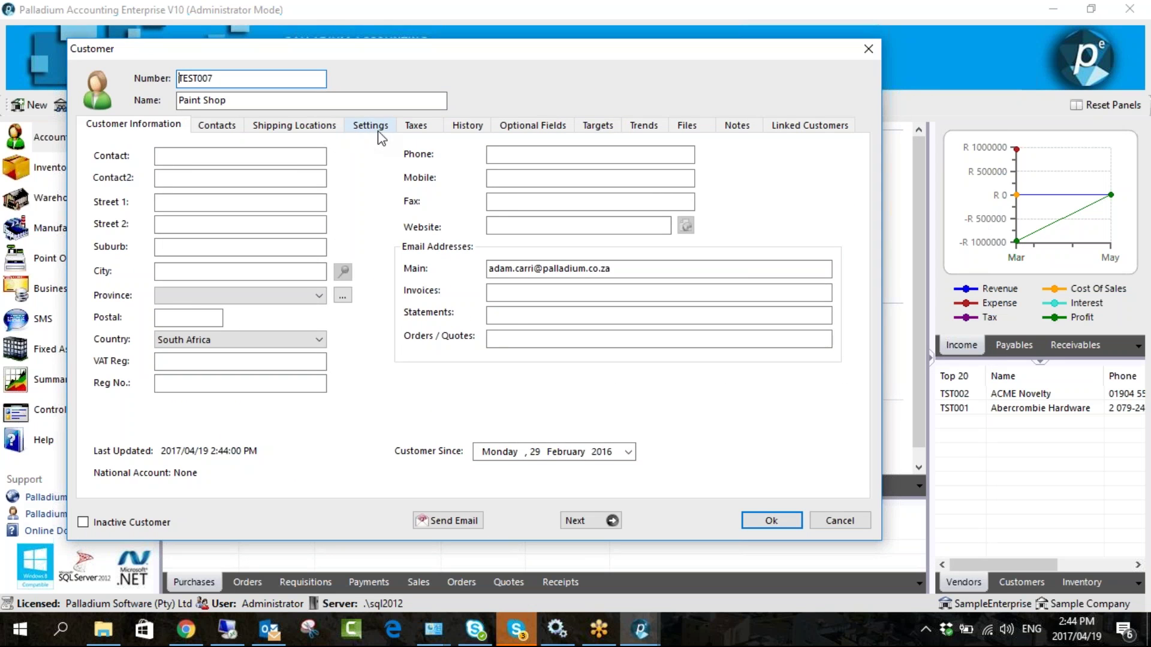
# - Enter 'Word Of Mouth' as the Source optional field on the Paint Shop customer
pyautogui.click(377, 124)
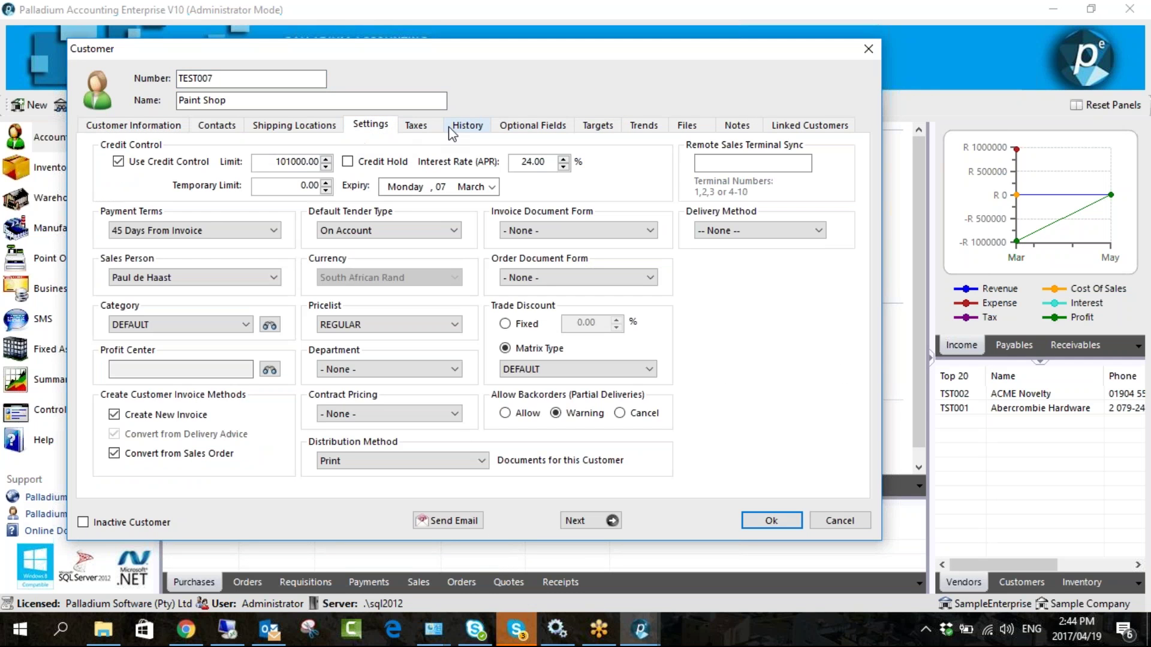
pyautogui.click(465, 127)
pyautogui.click(520, 126)
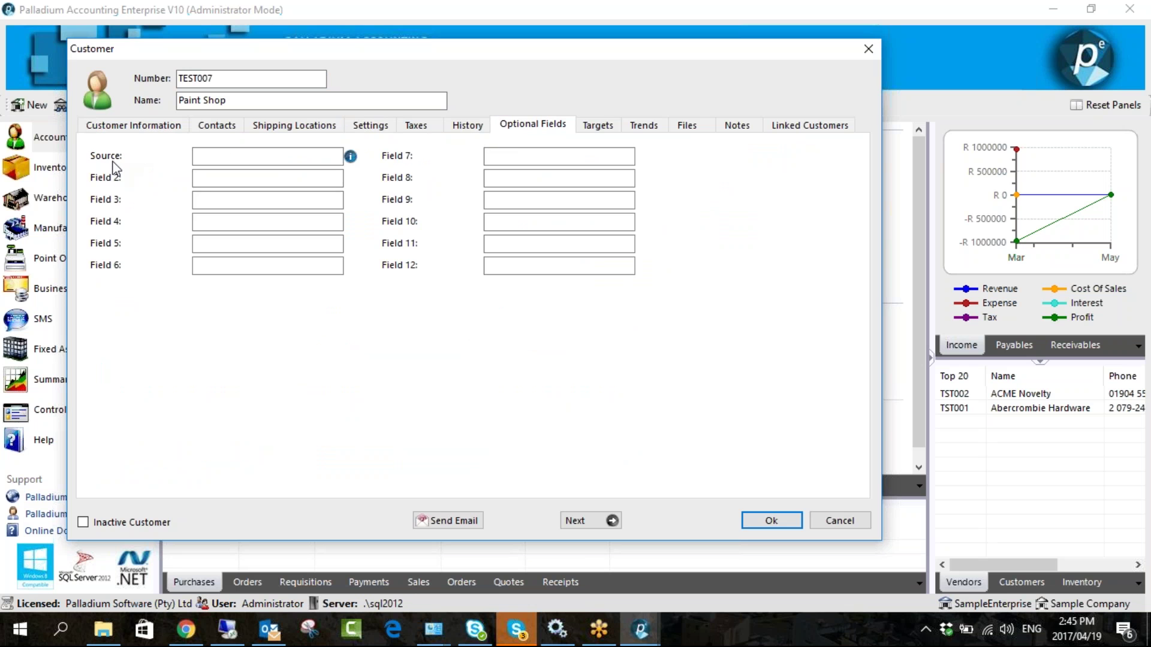
pyautogui.click(248, 158)
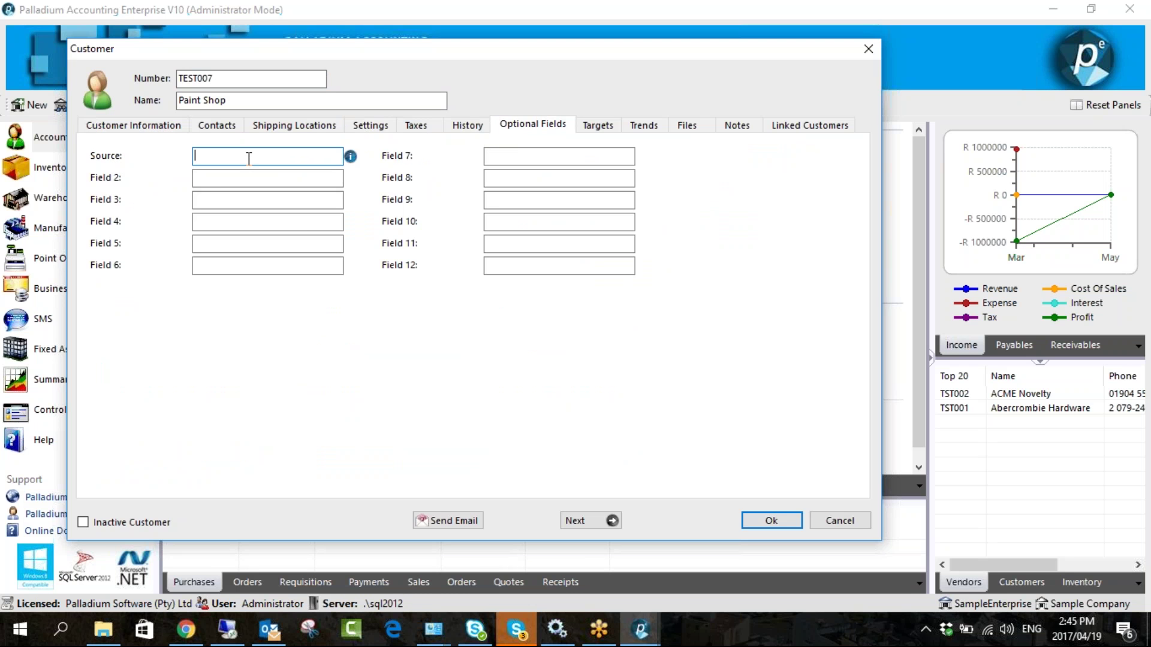
pyautogui.write('Word Of Mouth')
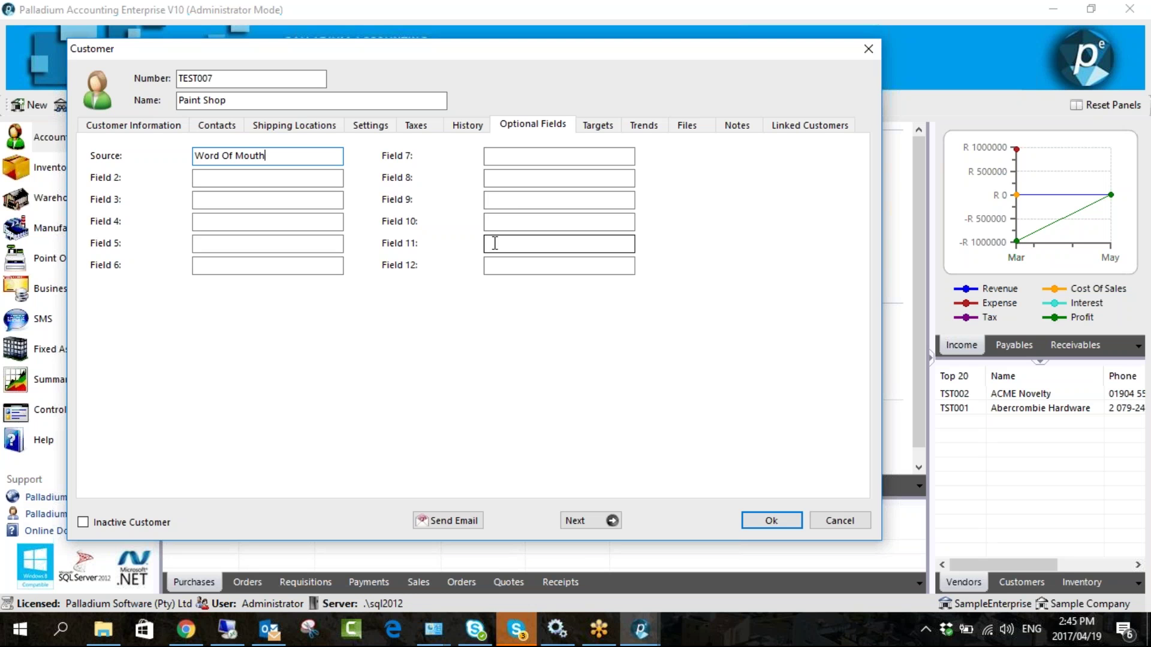
pyautogui.click(506, 200)
pyautogui.click(502, 154)
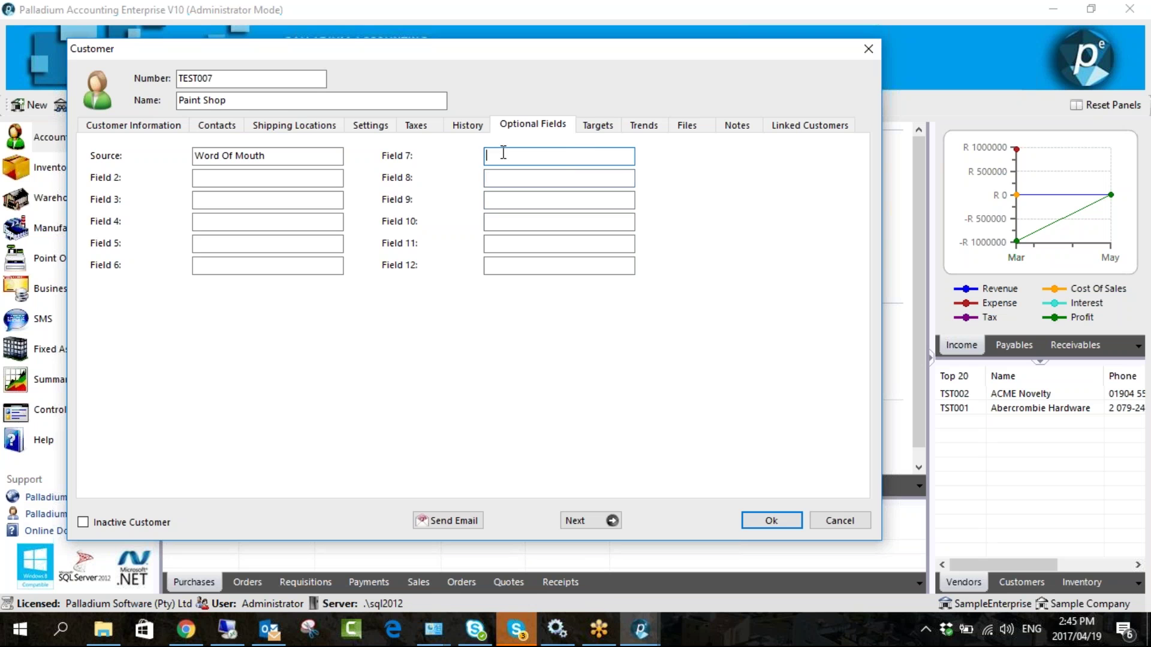
# - Enable sales targets with a 10000 total and allocate it evenly across the months
pyautogui.click(610, 127)
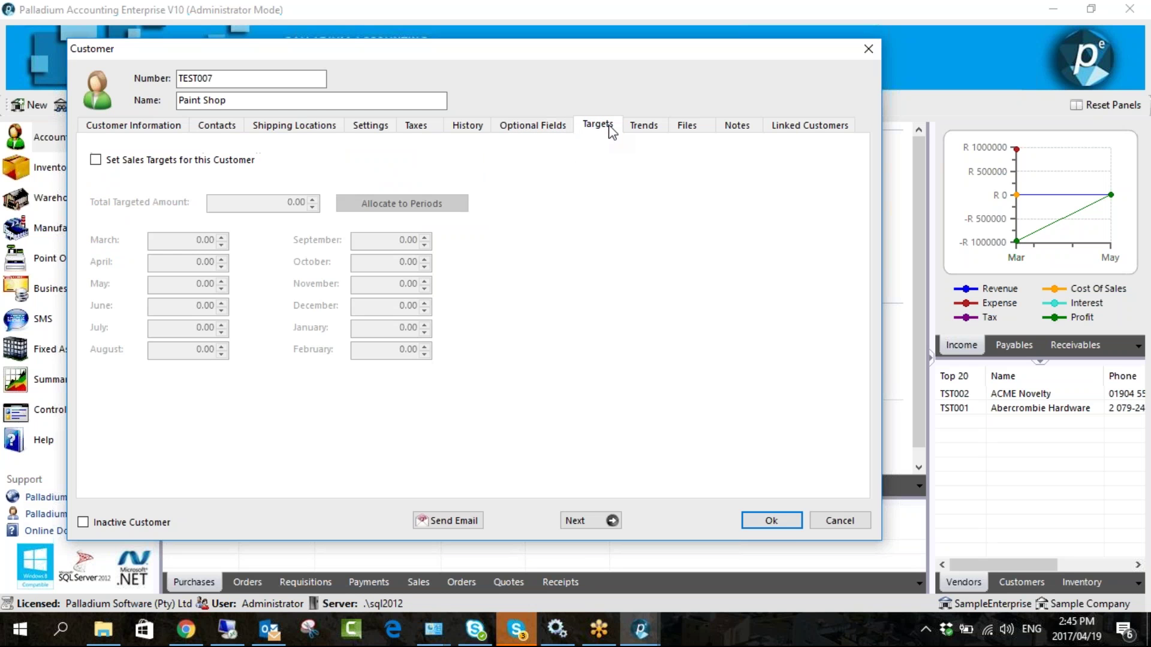
pyautogui.click(195, 159)
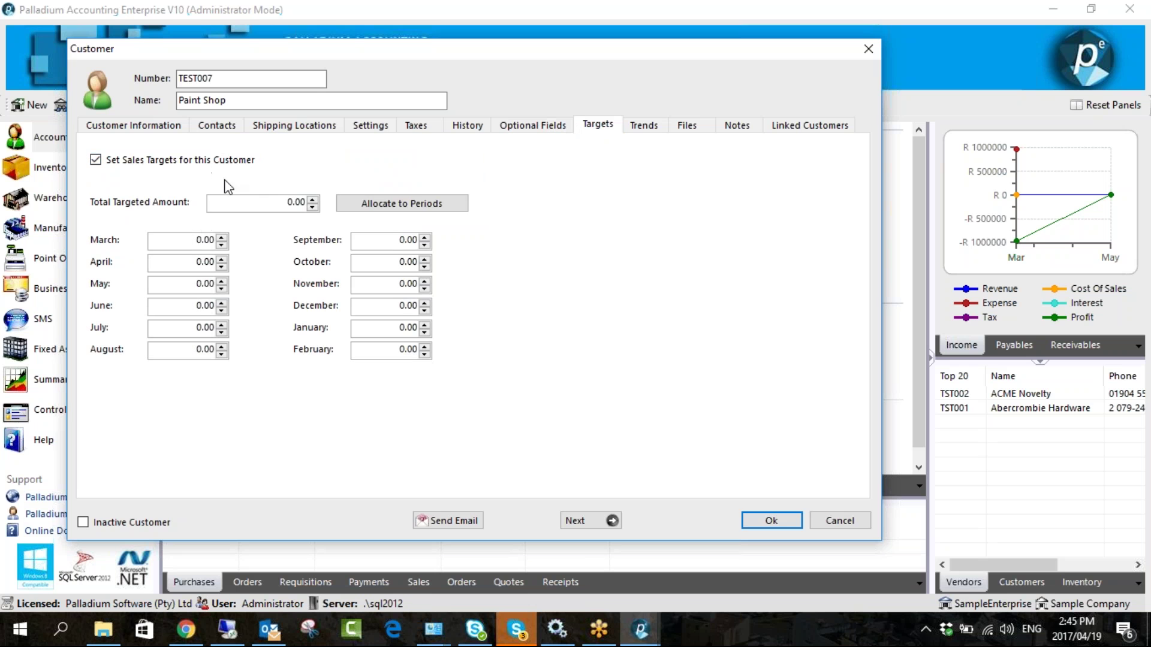
pyautogui.click(198, 239)
pyautogui.click(287, 203)
pyautogui.write('10000')
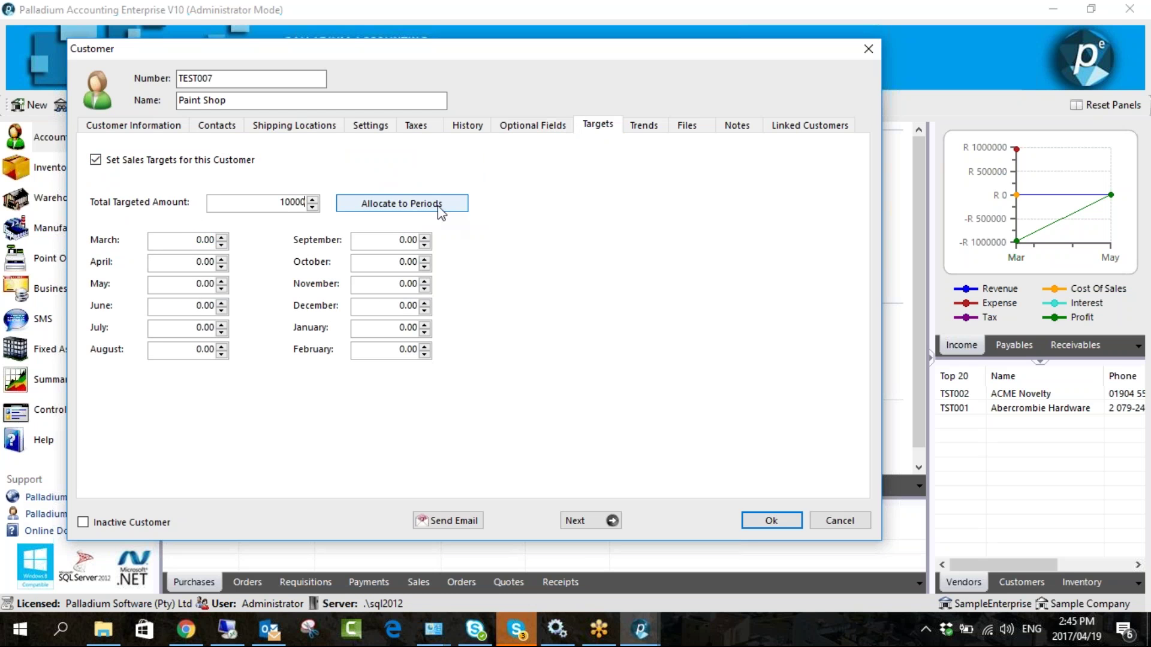
pyautogui.click(439, 206)
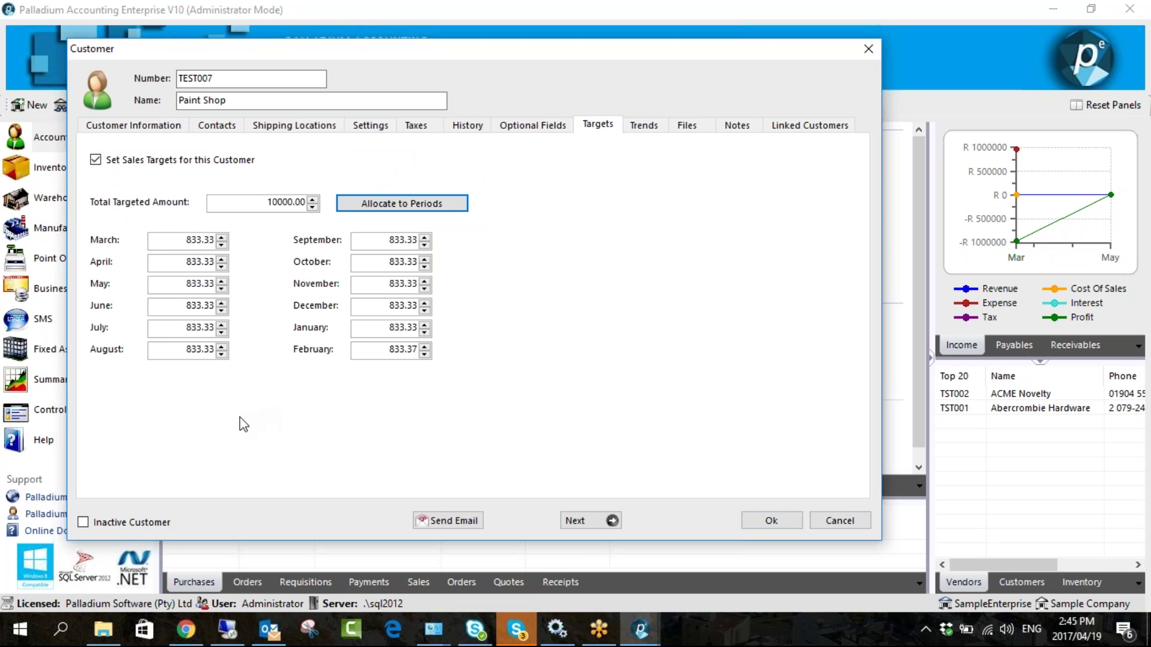
# - Review the sales trend chart and confirm Source still reads Word Of Mouth
pyautogui.click(640, 127)
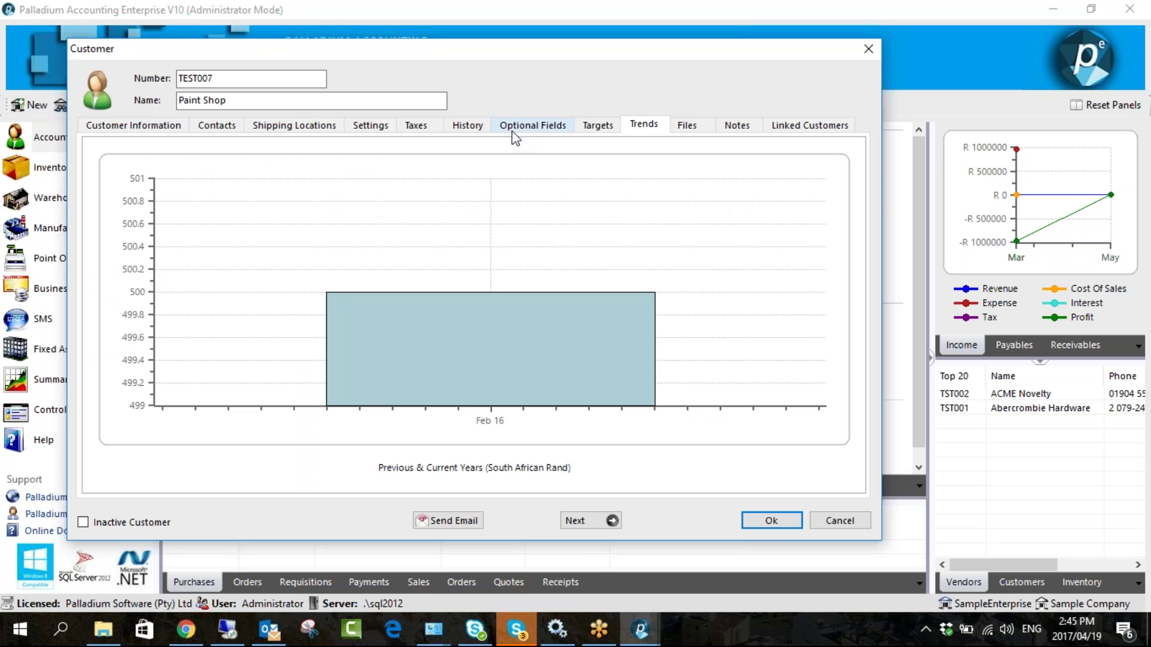
pyautogui.click(531, 124)
pyautogui.click(312, 157)
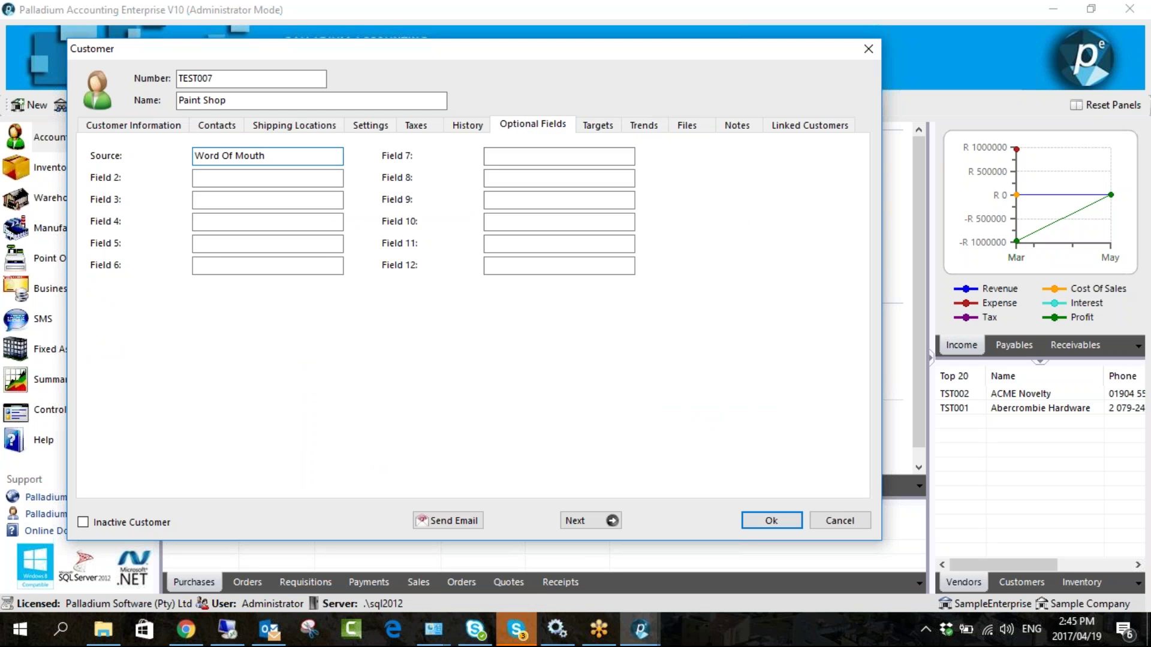
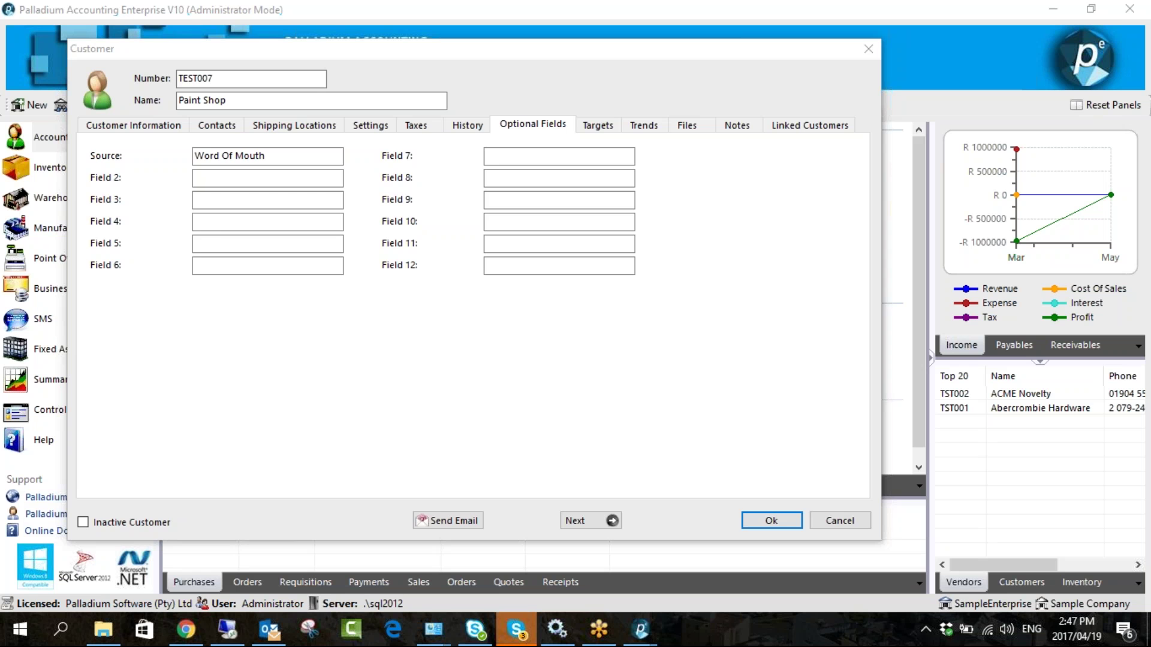
# - Look through Paint Shop's Targets, Trends and Files tabs, ending on its Settings tab
pyautogui.click(304, 158)
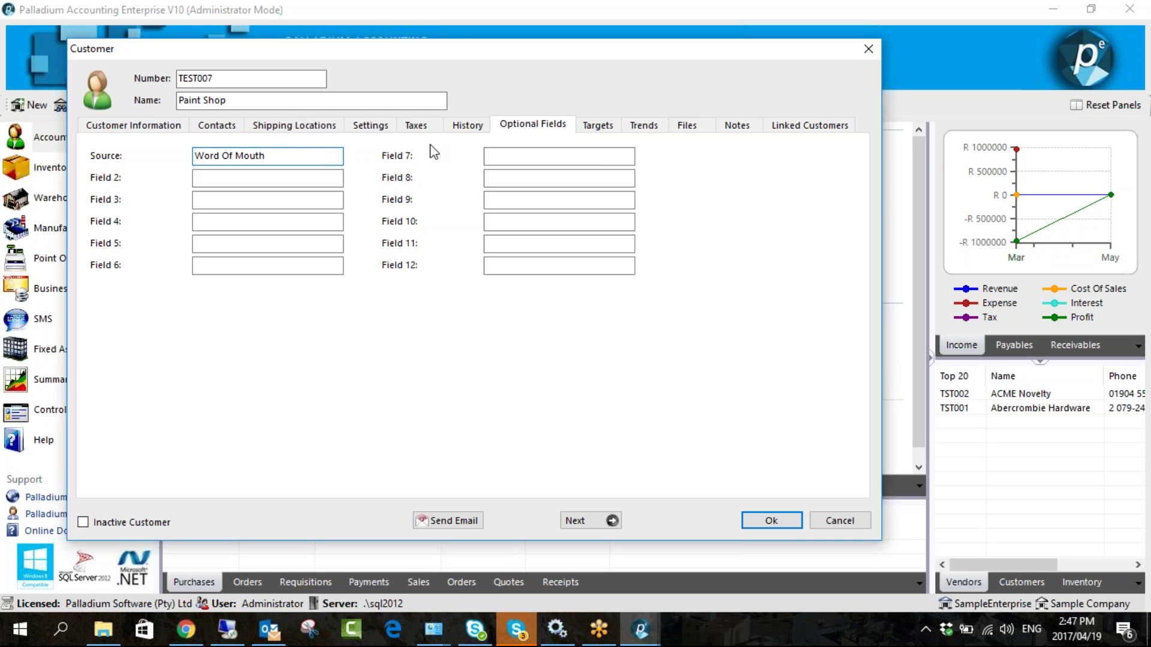
pyautogui.click(577, 132)
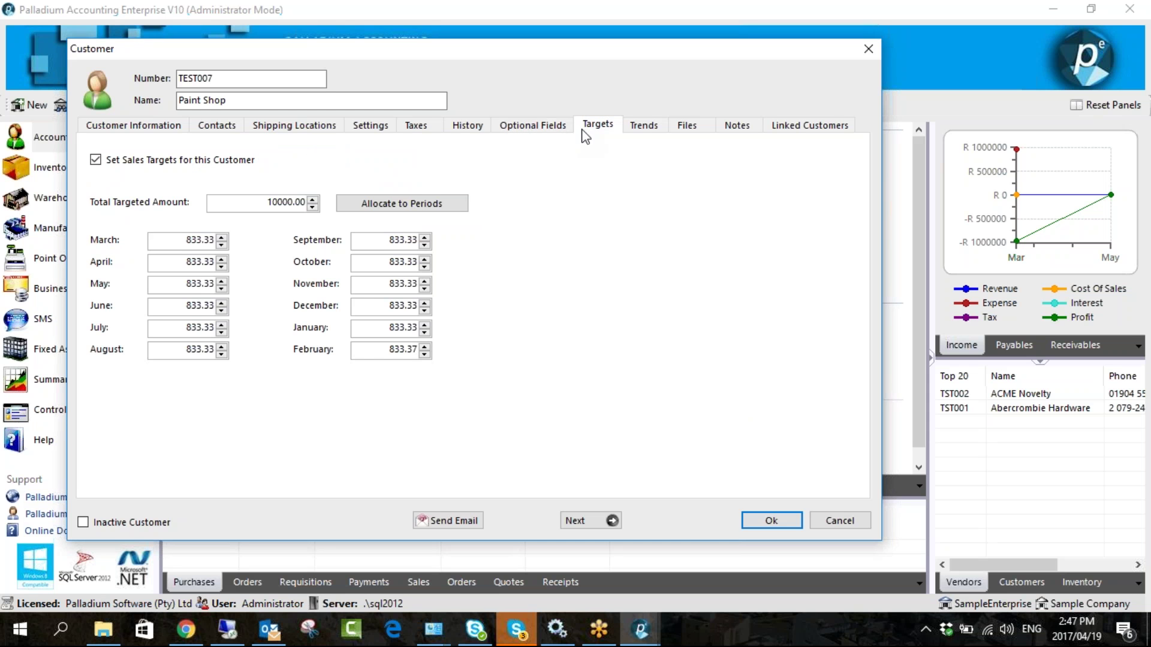
pyautogui.click(644, 123)
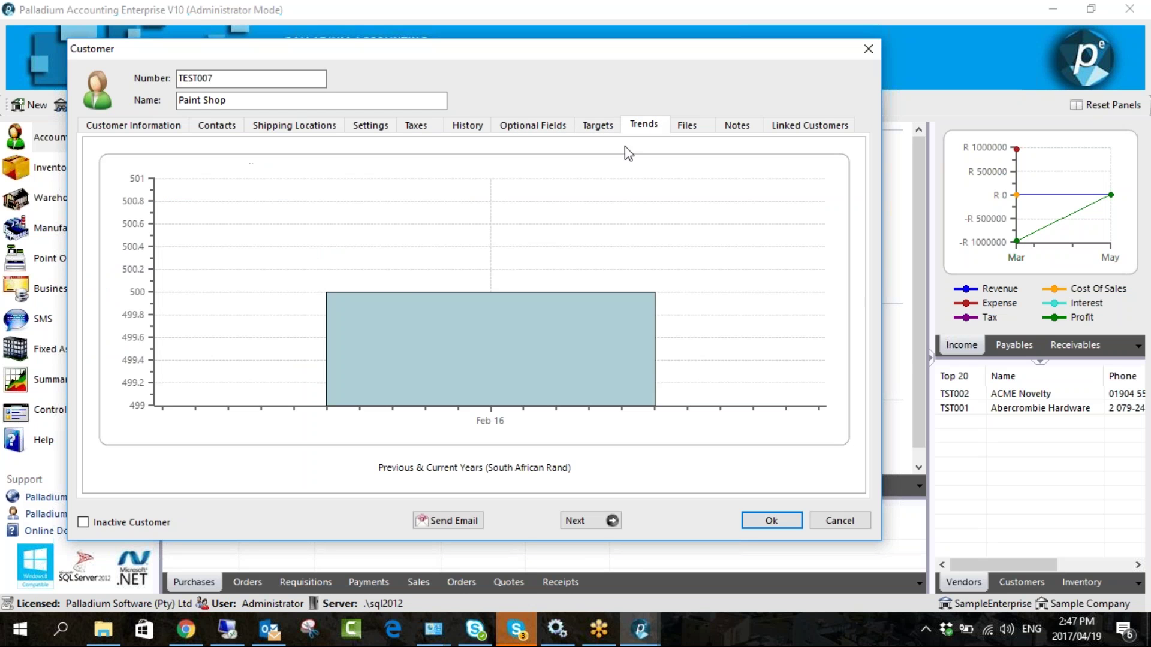
pyautogui.click(683, 127)
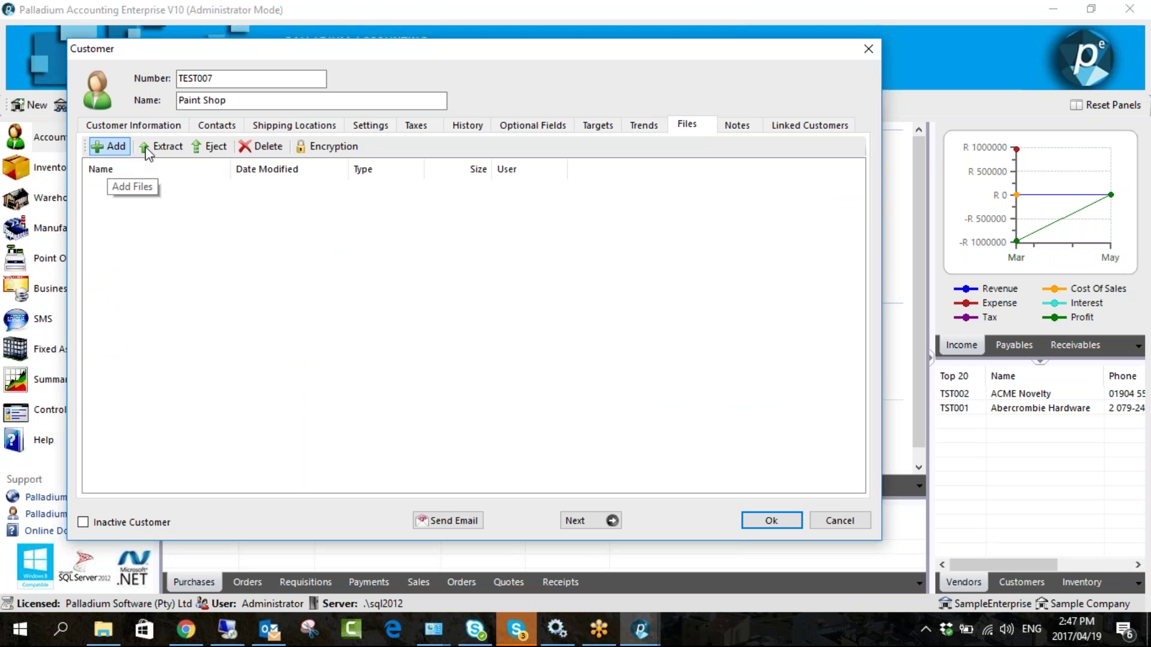
pyautogui.click(368, 125)
# - Give Paint Shop a fixed trade discount of 15%
pyautogui.click(519, 324)
pyautogui.press('Tab')
pyautogui.write('15')
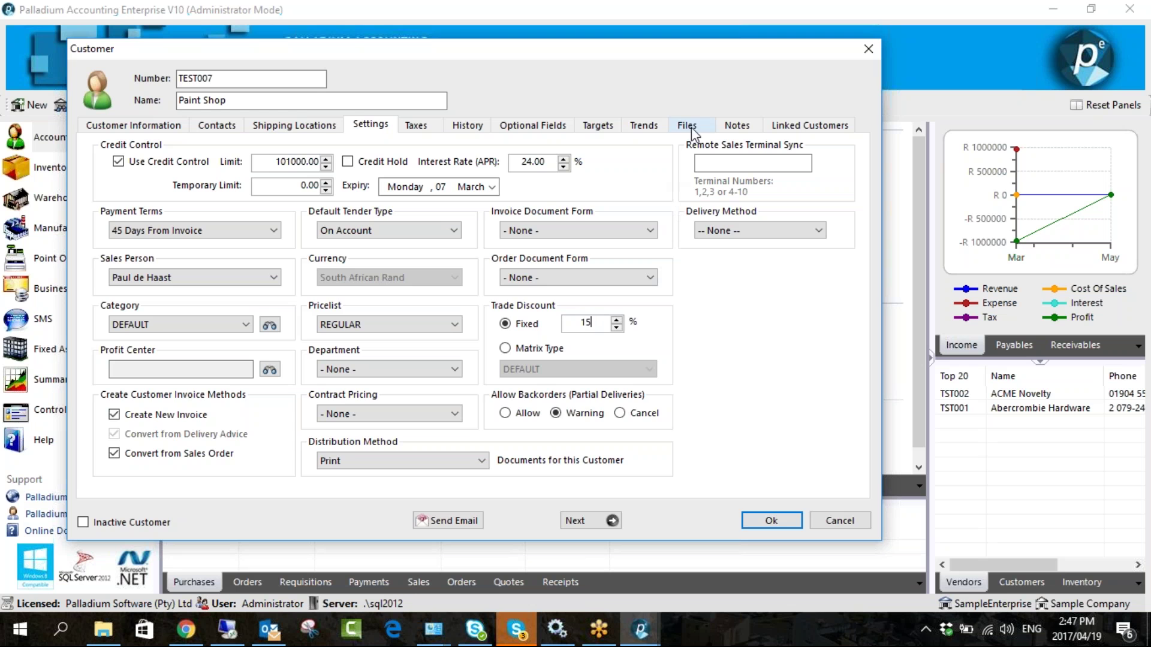
# - Look over Paint Shop's attached files and its notes
pyautogui.click(693, 128)
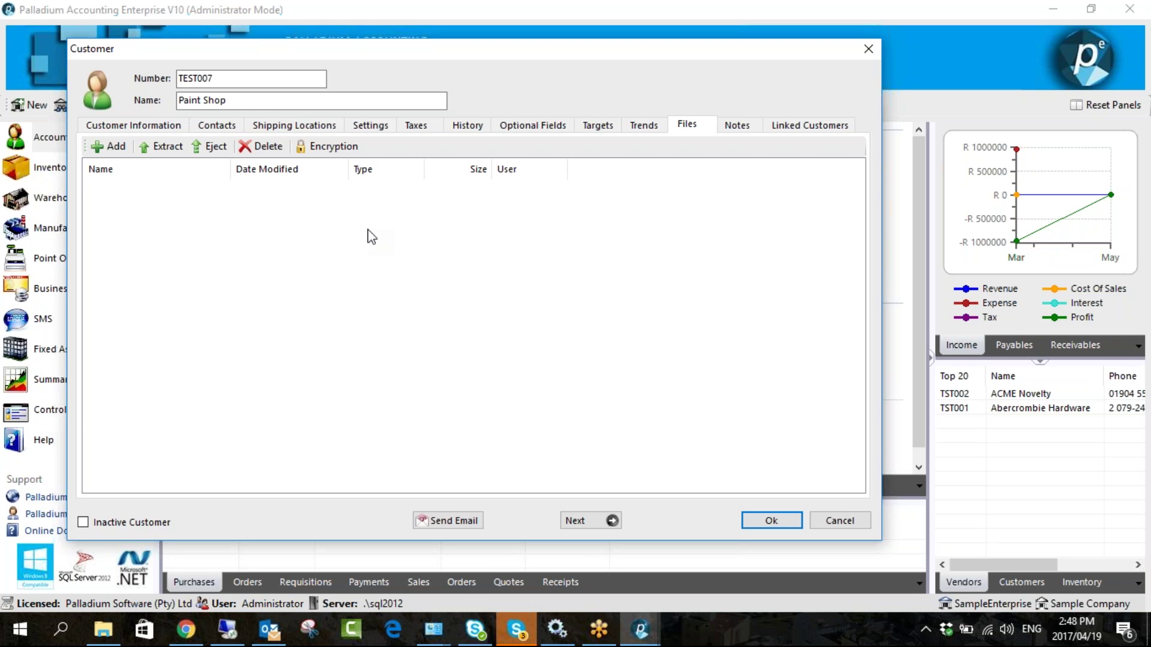
pyautogui.click(731, 125)
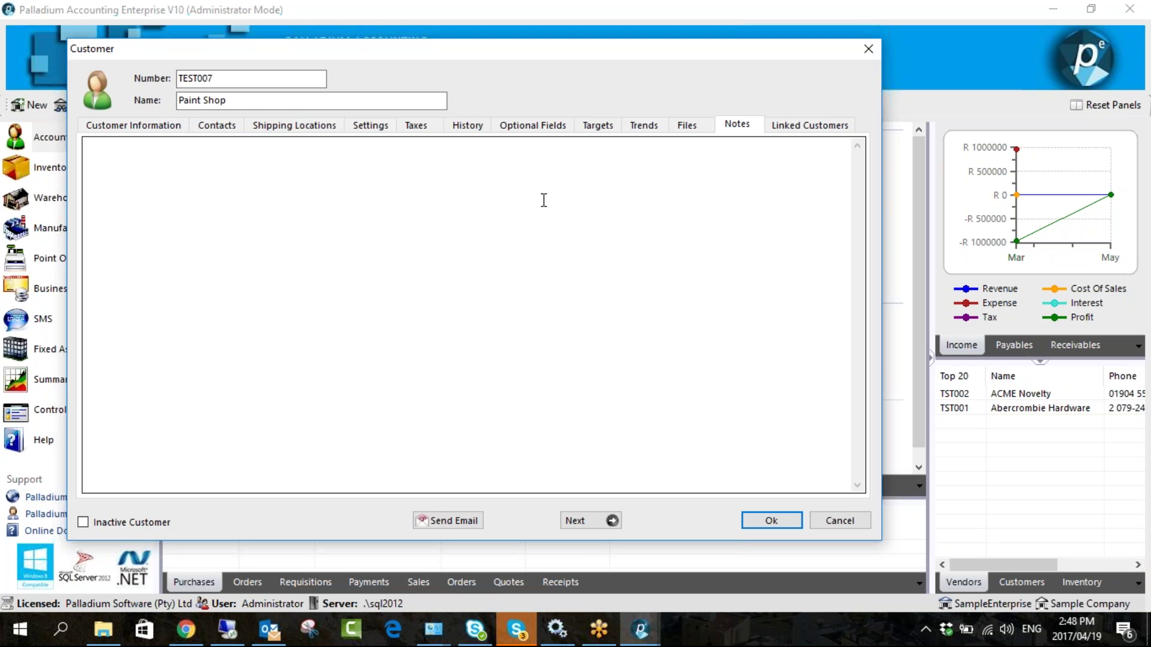
pyautogui.click(543, 200)
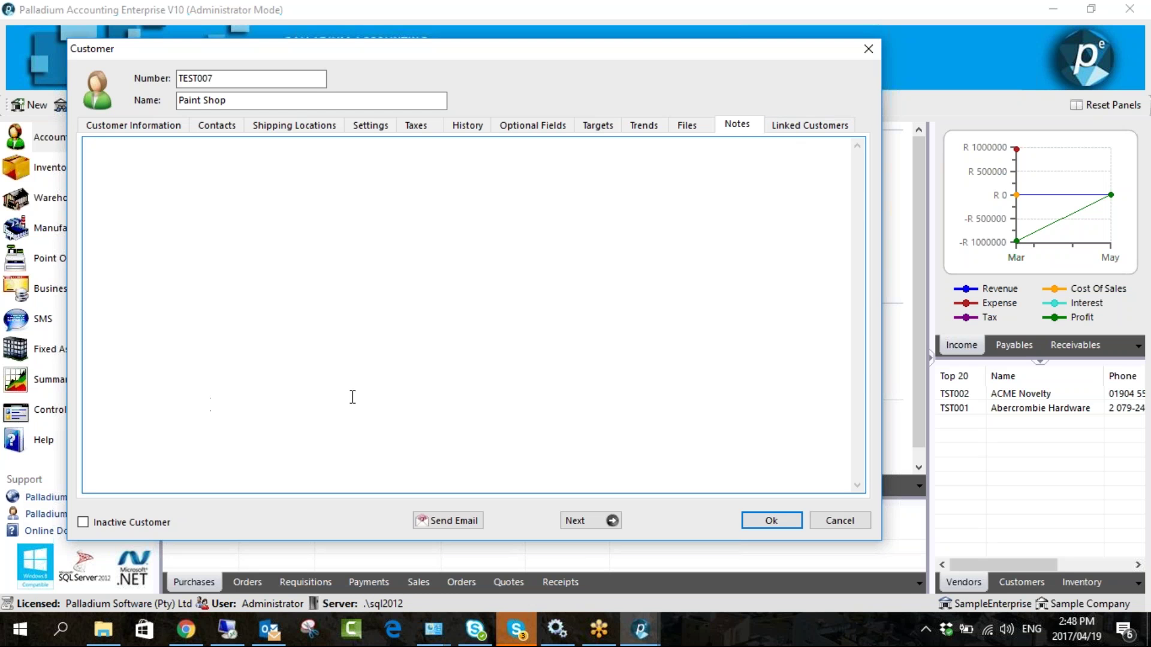
pyautogui.click(795, 128)
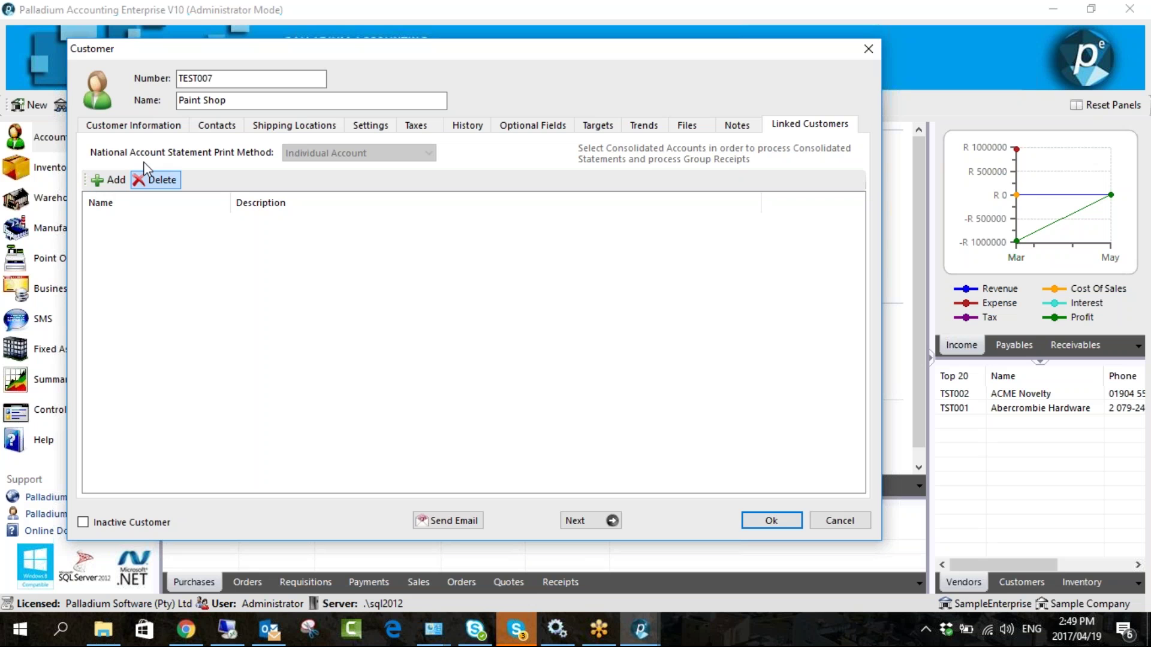
# - Rename the customer to PNP HO and link customers TST004, TST005, TST006 and TST007
pyautogui.moveTo(231, 100); pyautogui.dragTo(171, 101)
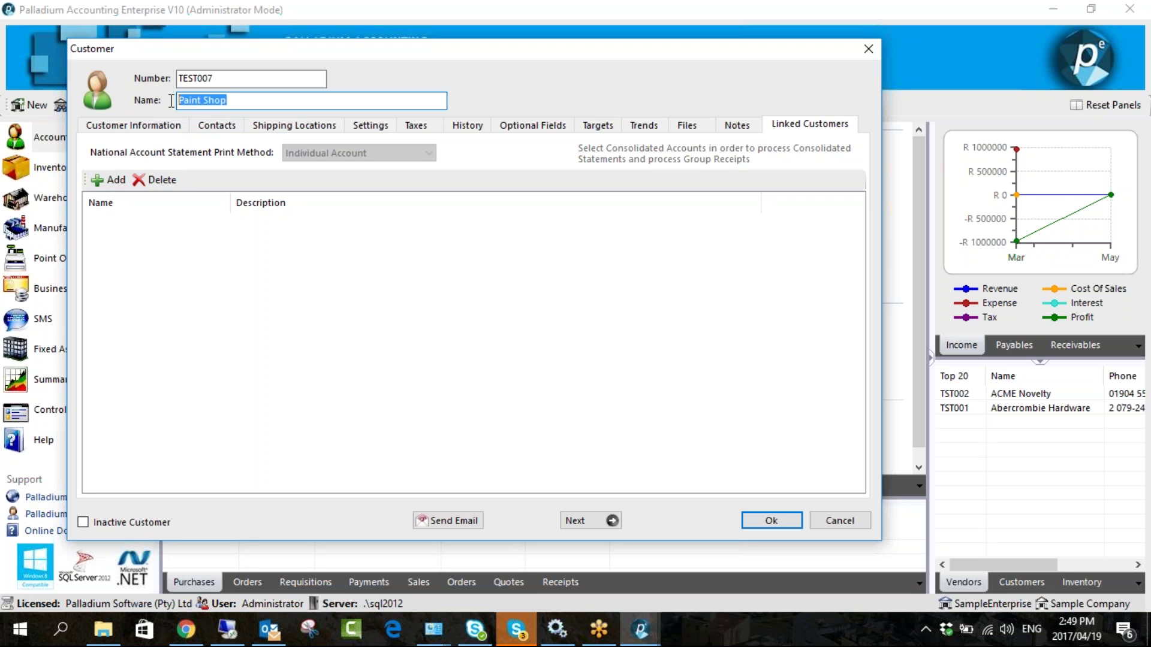
pyautogui.write('PNP HO')
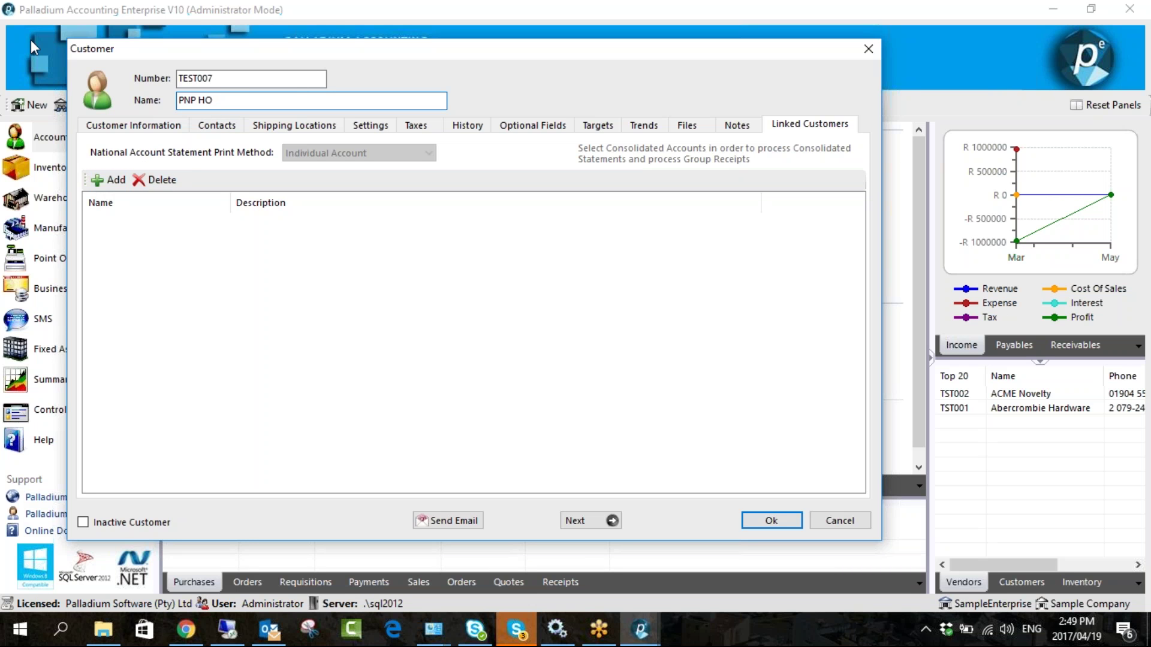
pyautogui.click(103, 181)
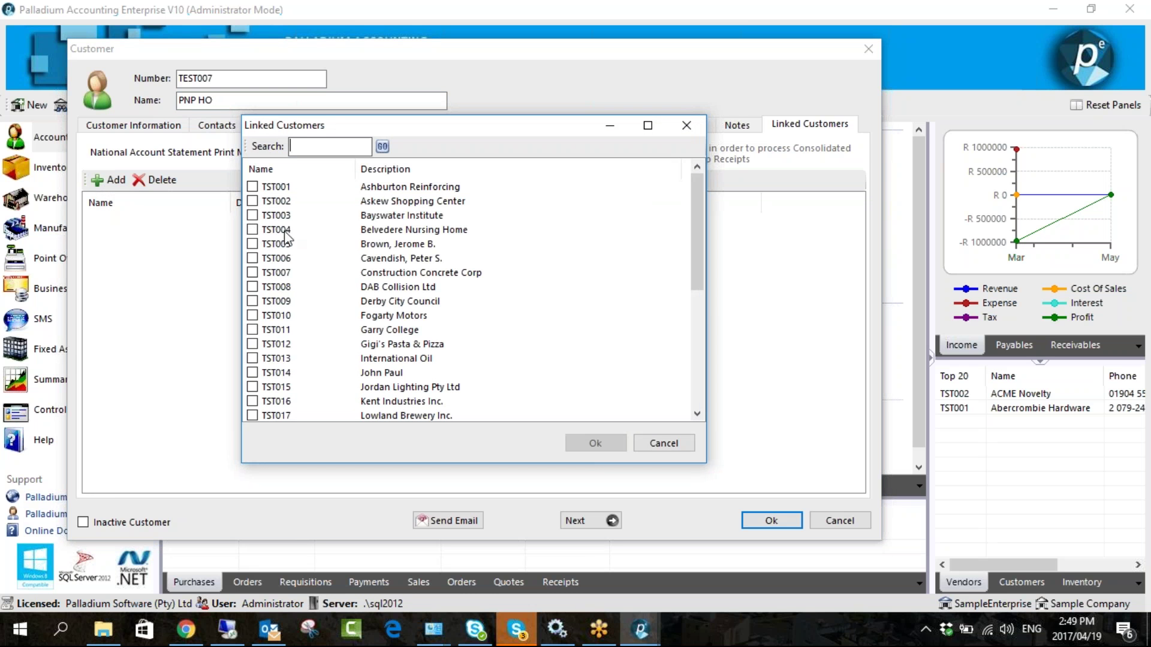
pyautogui.click(252, 230)
pyautogui.click(252, 244)
pyautogui.click(252, 258)
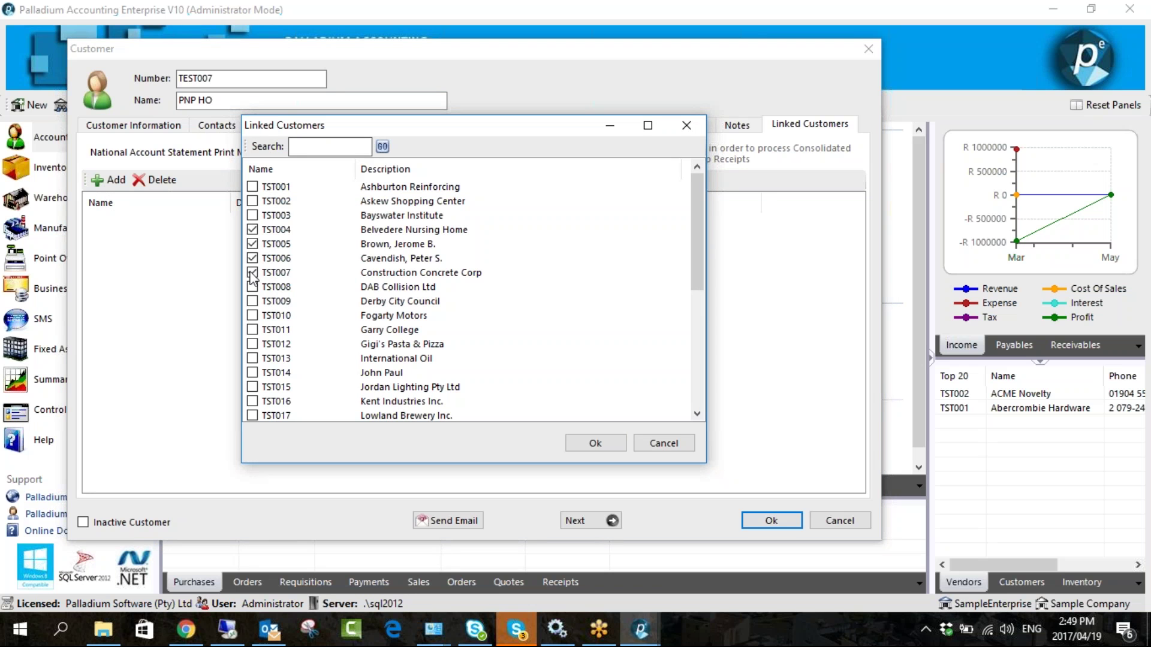
pyautogui.click(253, 273)
pyautogui.click(594, 444)
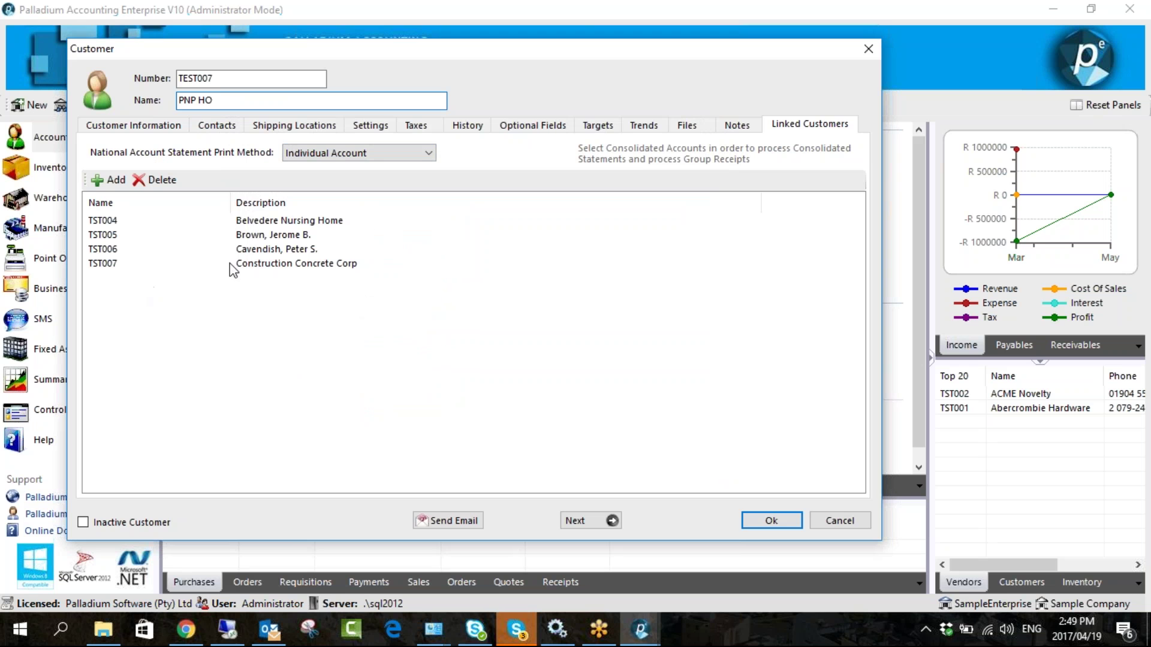
# - Switch statement printing to Consolidated Head Office with linked customers TST004–TST007 selected
pyautogui.click(246, 98)
pyautogui.click(282, 236)
pyautogui.click(279, 250)
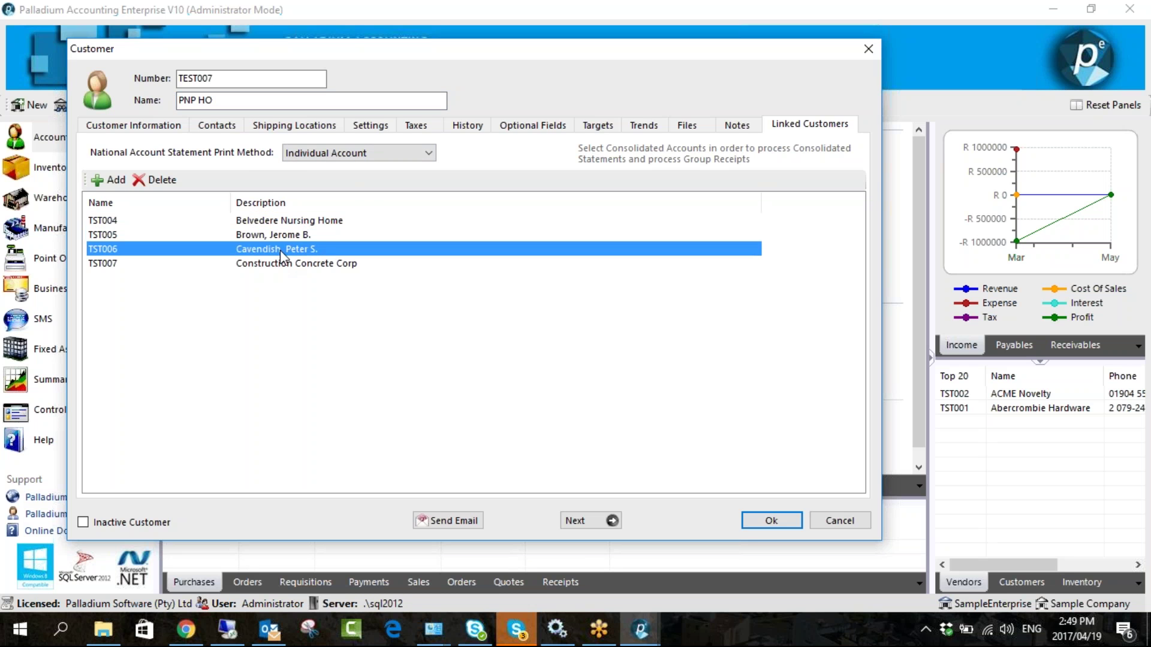
pyautogui.click(287, 264)
pyautogui.click(337, 153)
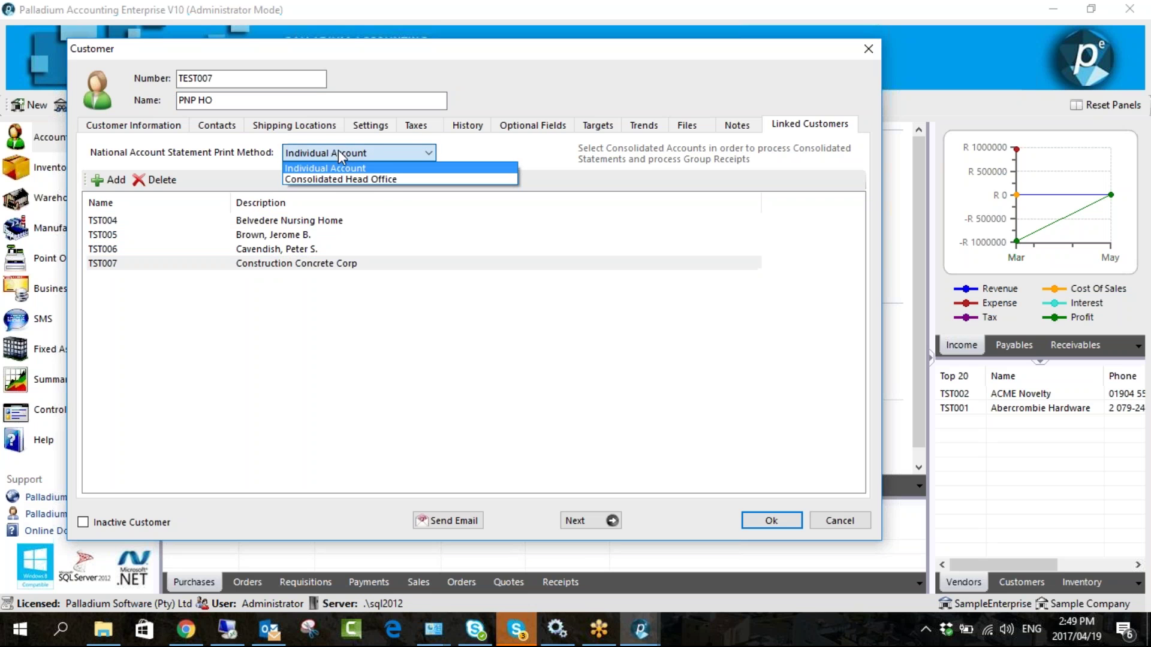
pyautogui.click(380, 181)
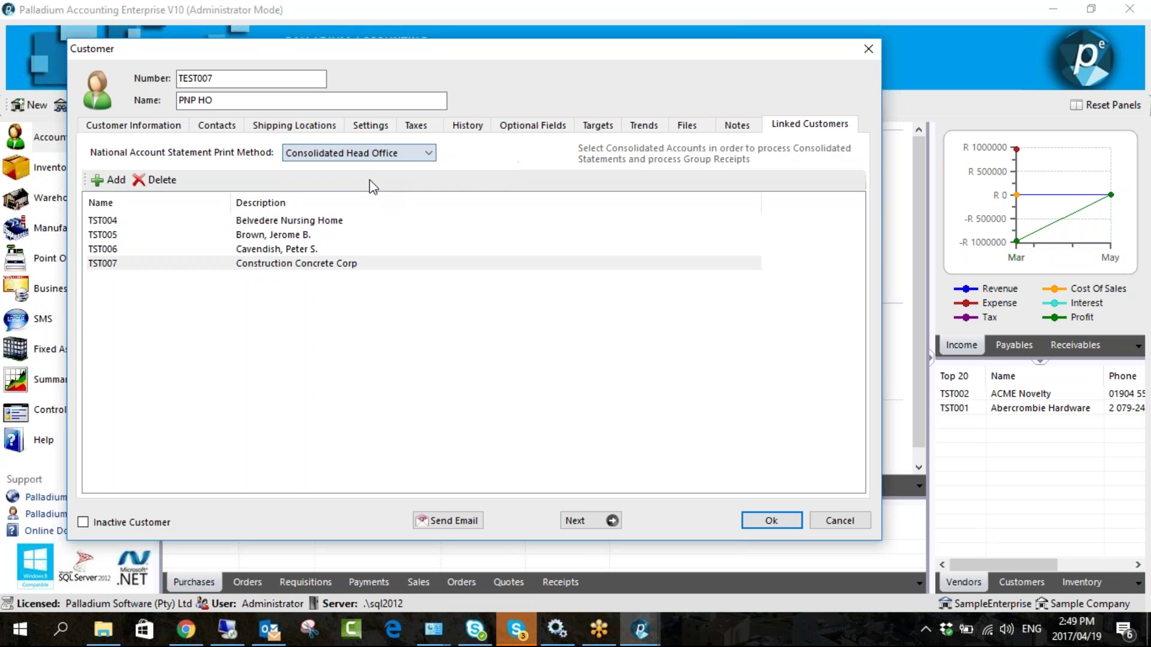
pyautogui.click(223, 98)
pyautogui.click(307, 233)
pyautogui.click(307, 235)
pyautogui.click(303, 249)
pyautogui.click(299, 267)
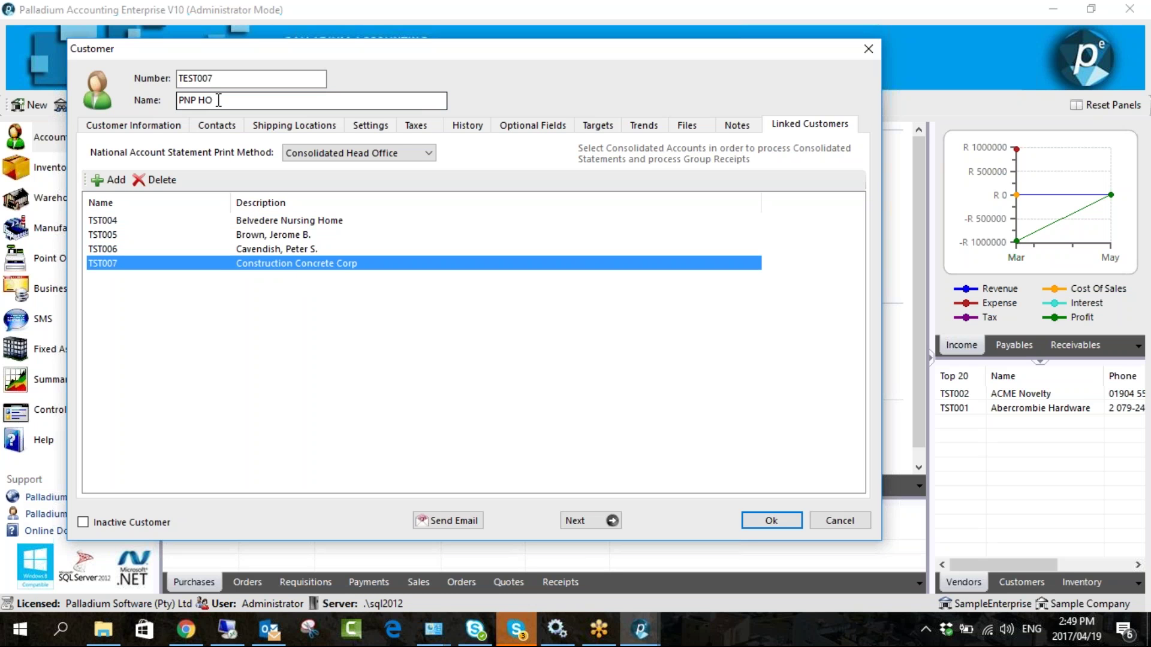
# - Set the statement print method back to Individual Account
pyautogui.click(219, 100)
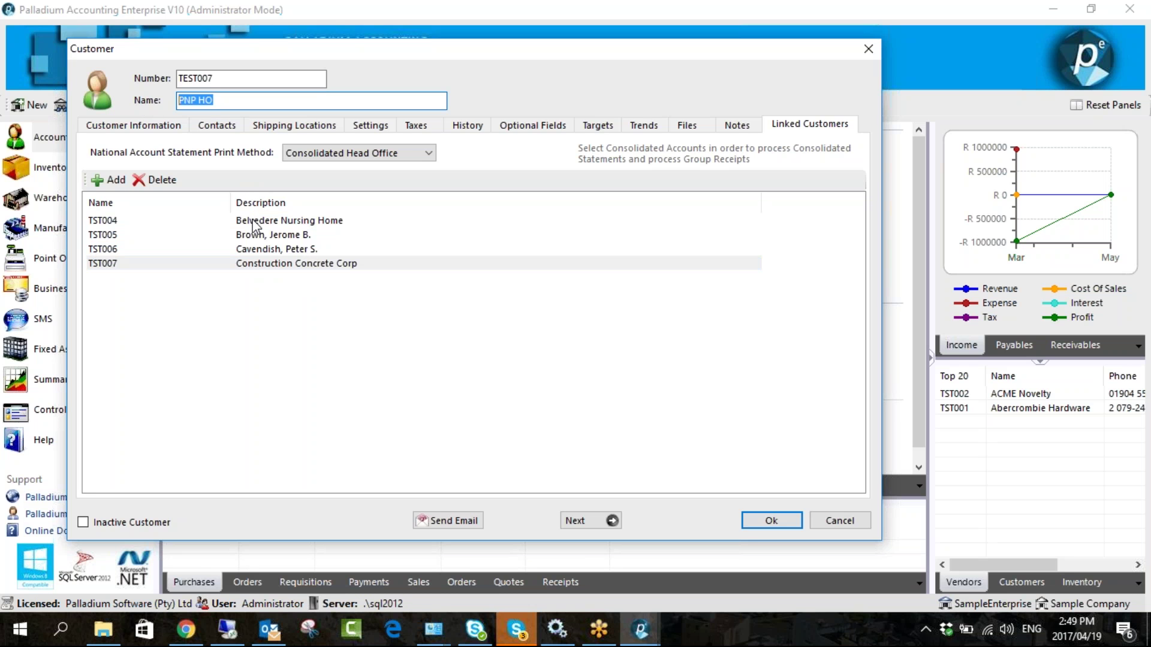
pyautogui.moveTo(254, 221); pyautogui.dragTo(270, 265)
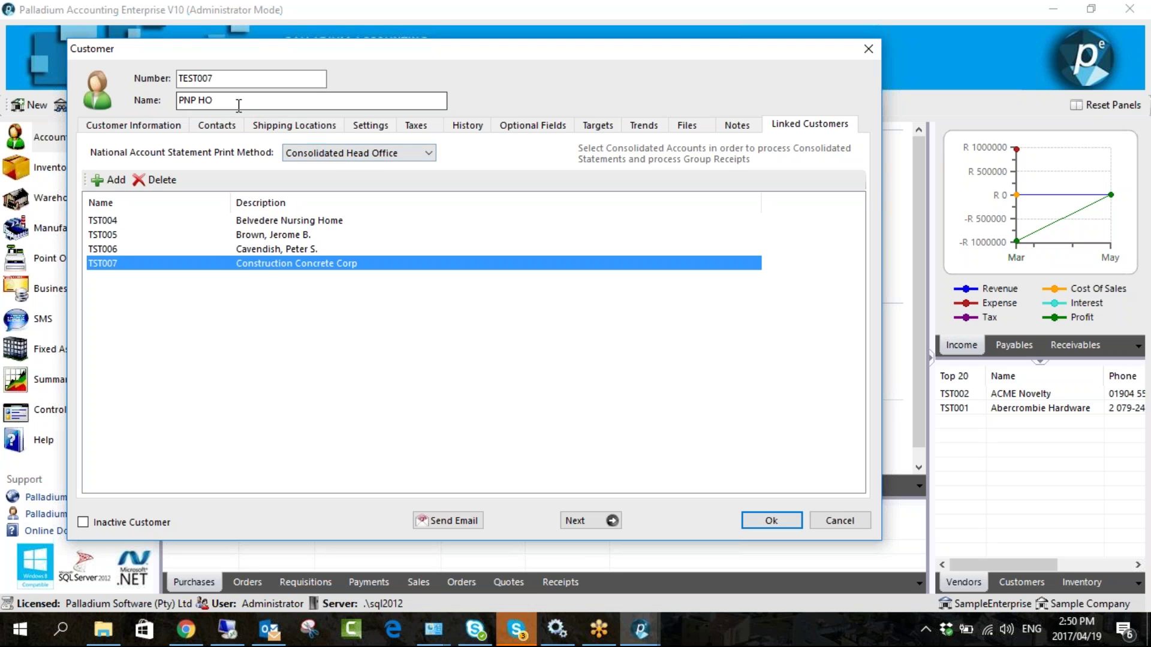
pyautogui.click(298, 234)
pyautogui.click(299, 249)
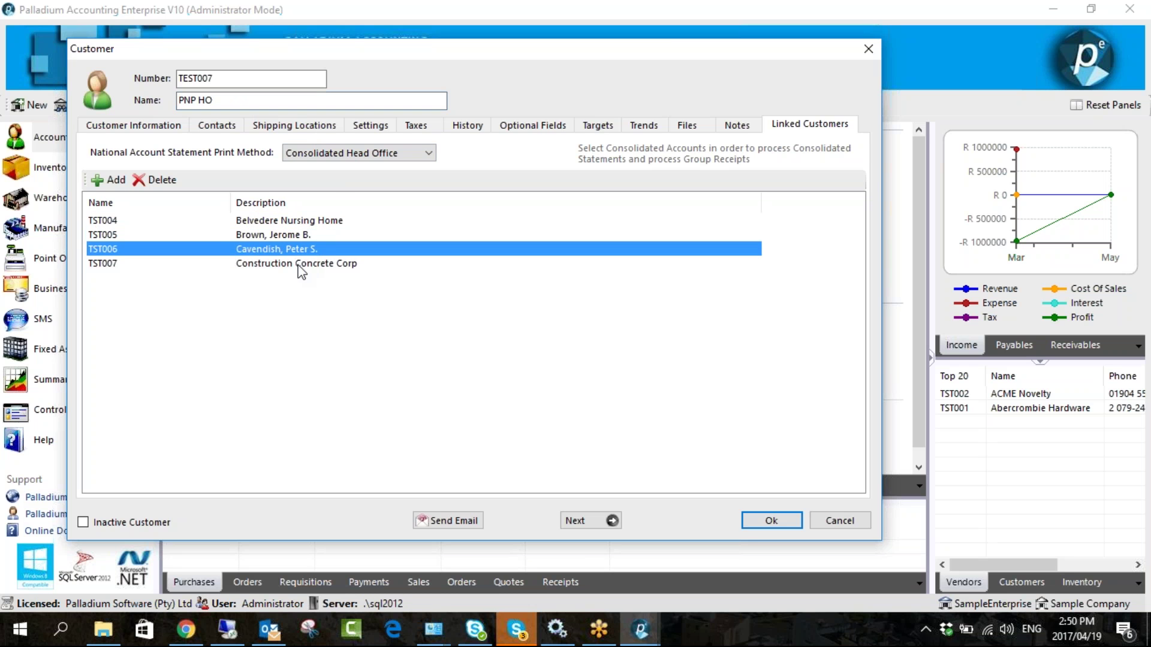
pyautogui.click(301, 264)
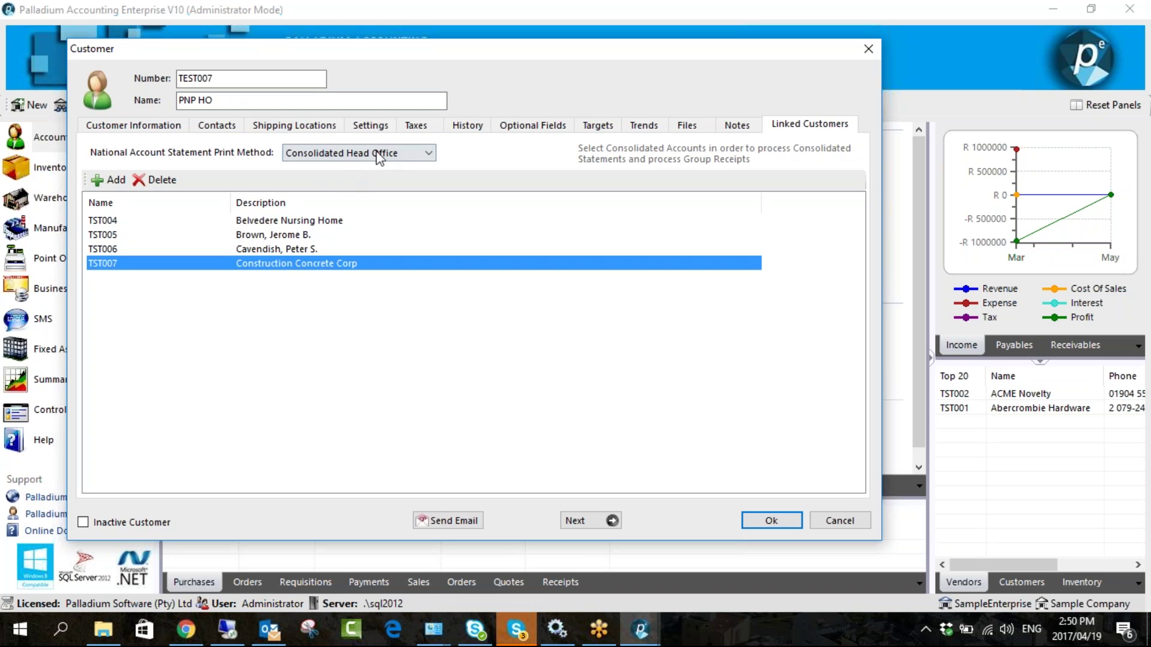
pyautogui.click(318, 157)
pyautogui.click(318, 168)
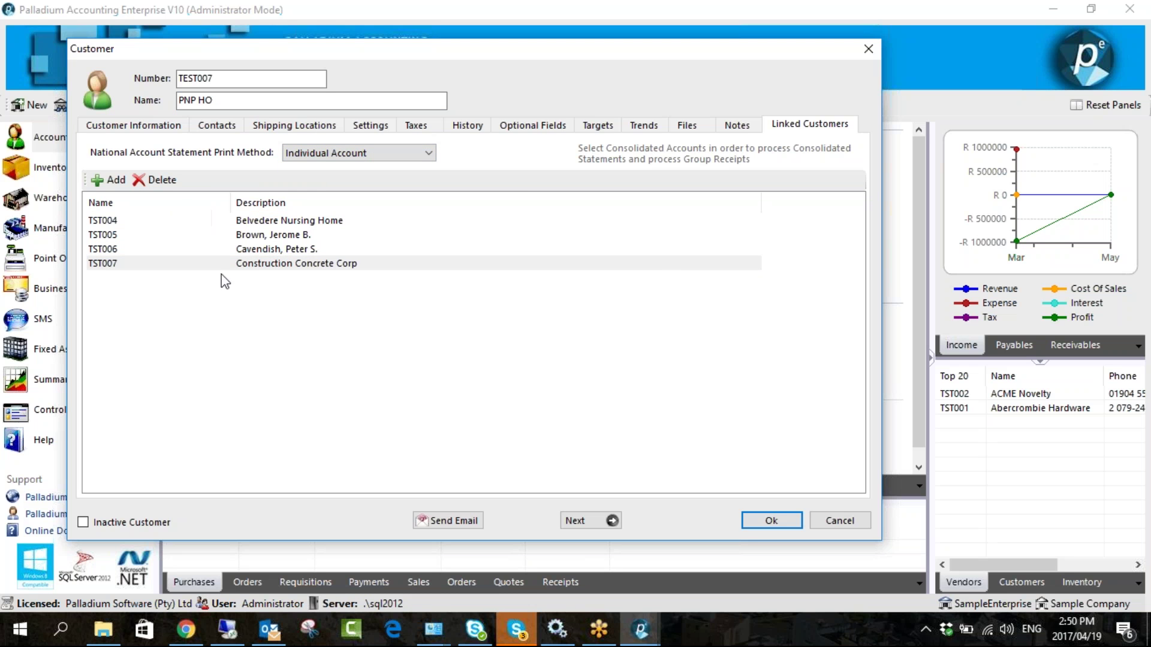
pyautogui.click(266, 277)
pyautogui.click(262, 264)
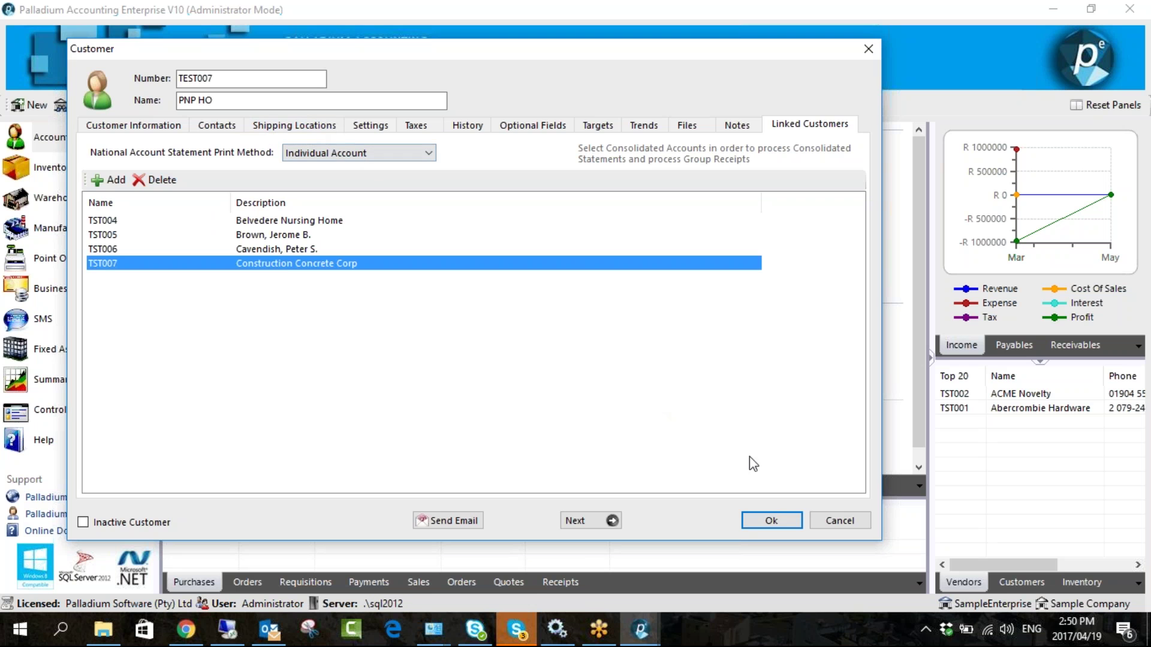
# - Rename the customer back to Paint Shop and save the record
pyautogui.press('Return')
pyautogui.write('Paint Shop')
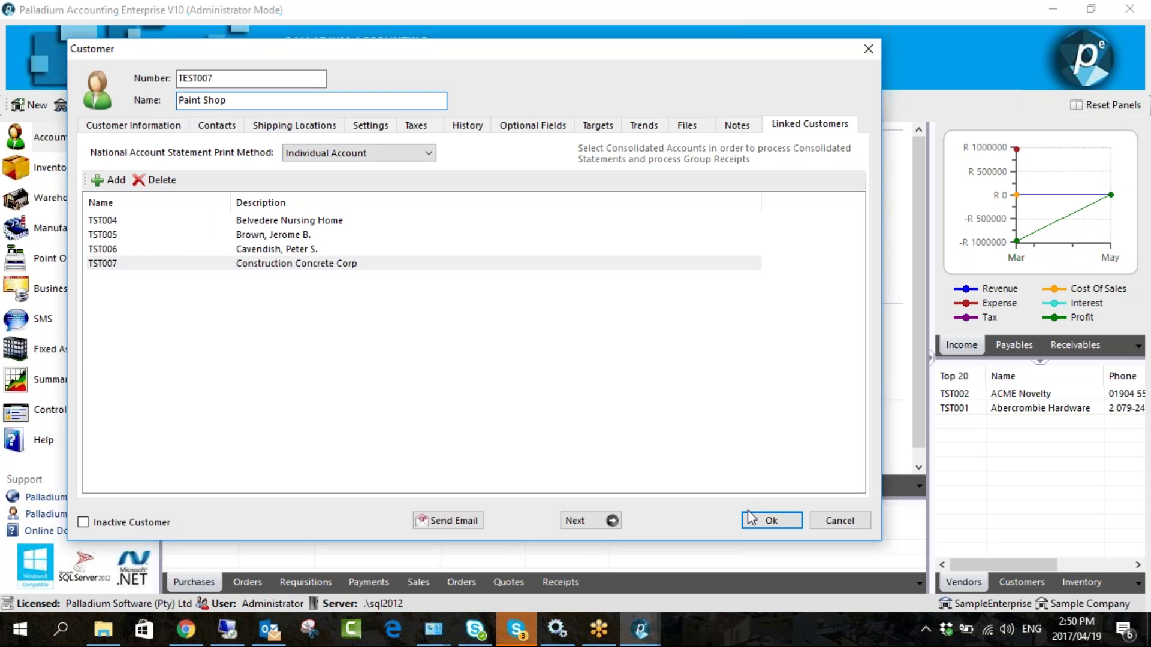
pyautogui.click(751, 517)
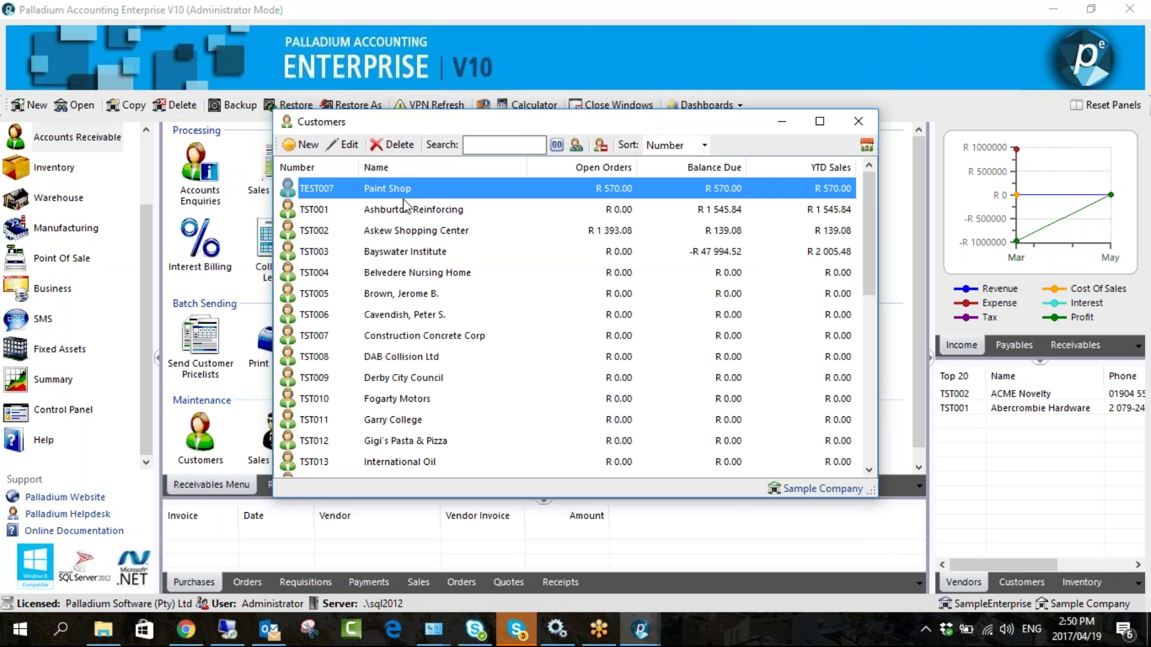
# - Open the sales person's record at its Targets page
pyautogui.click(858, 121)
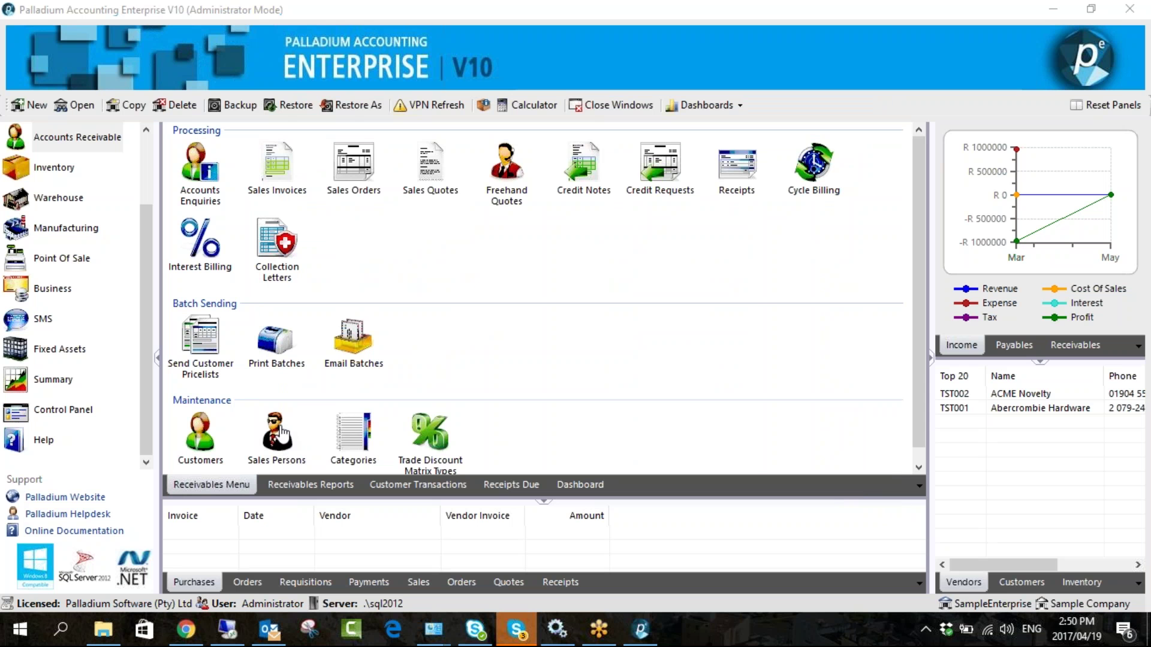
pyautogui.click(277, 433)
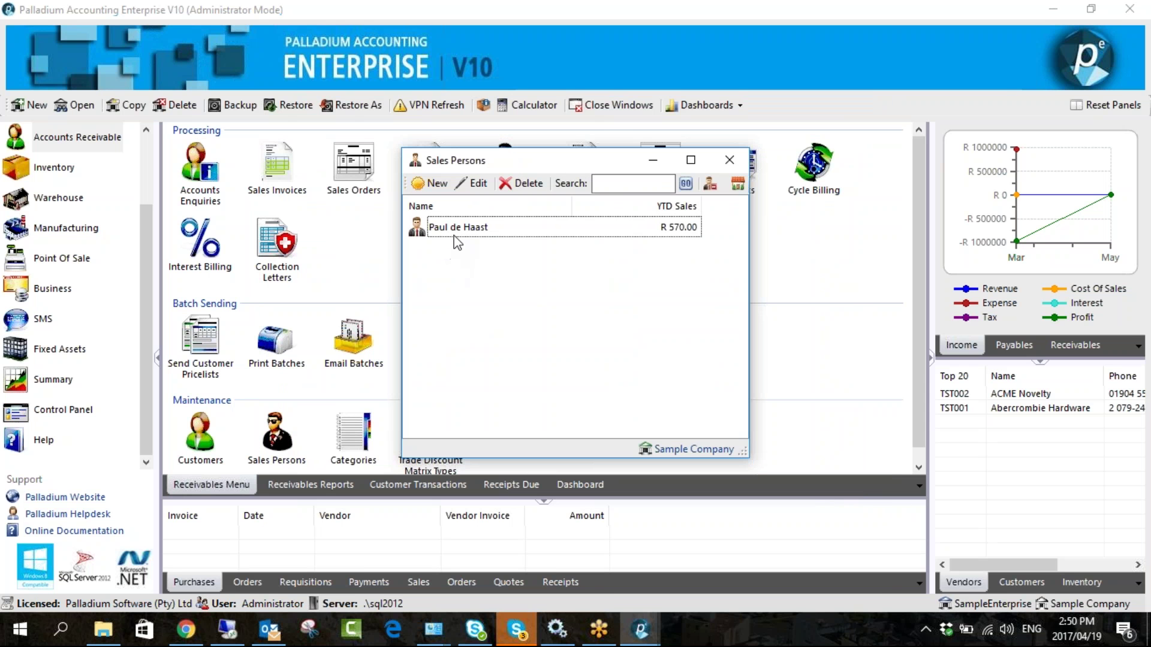
pyautogui.doubleClick(457, 228)
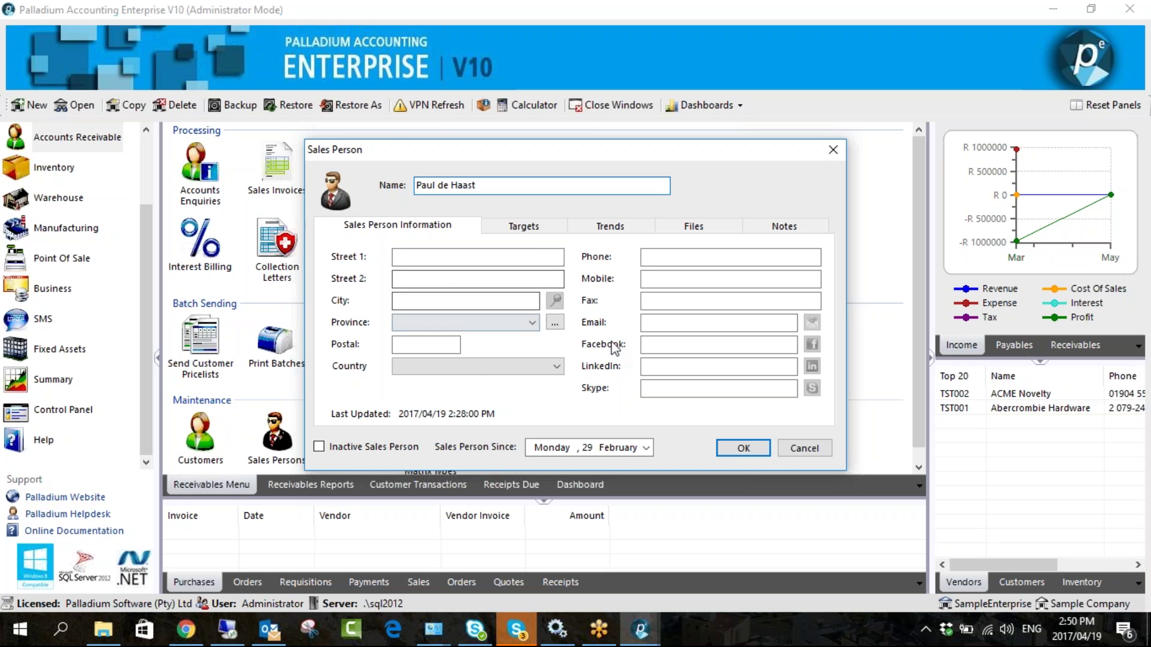
pyautogui.click(531, 229)
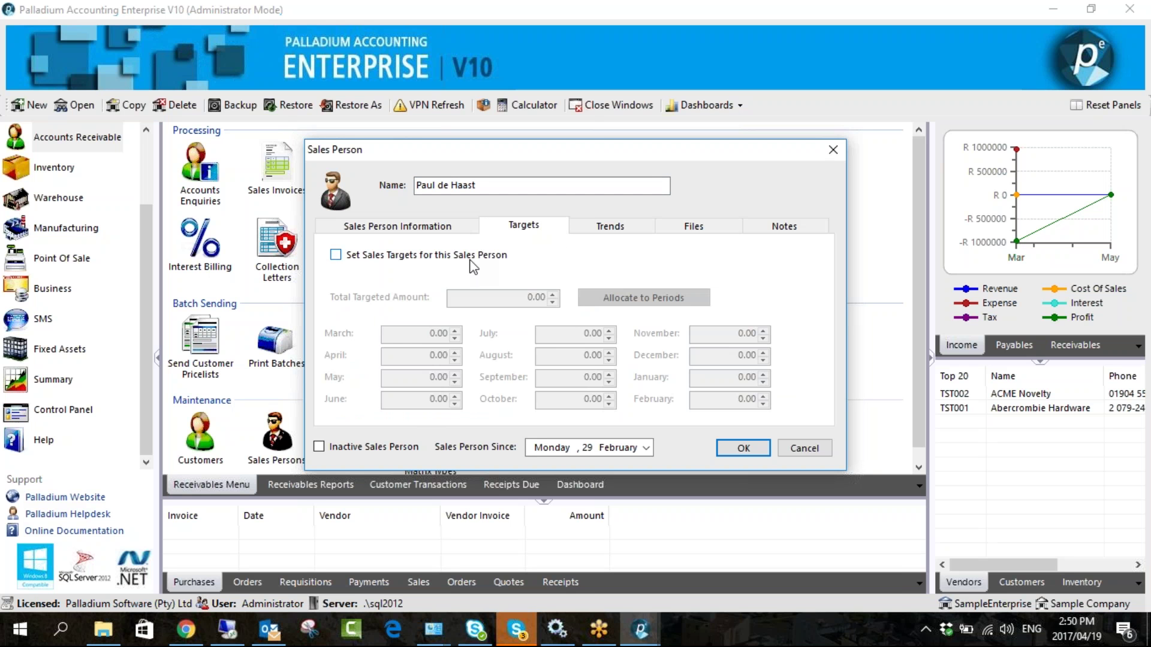
# - Enable sales targets with a 50000 total allocated evenly across the periods, then close the list
pyautogui.click(469, 260)
pyautogui.click(527, 298)
pyautogui.write('50000')
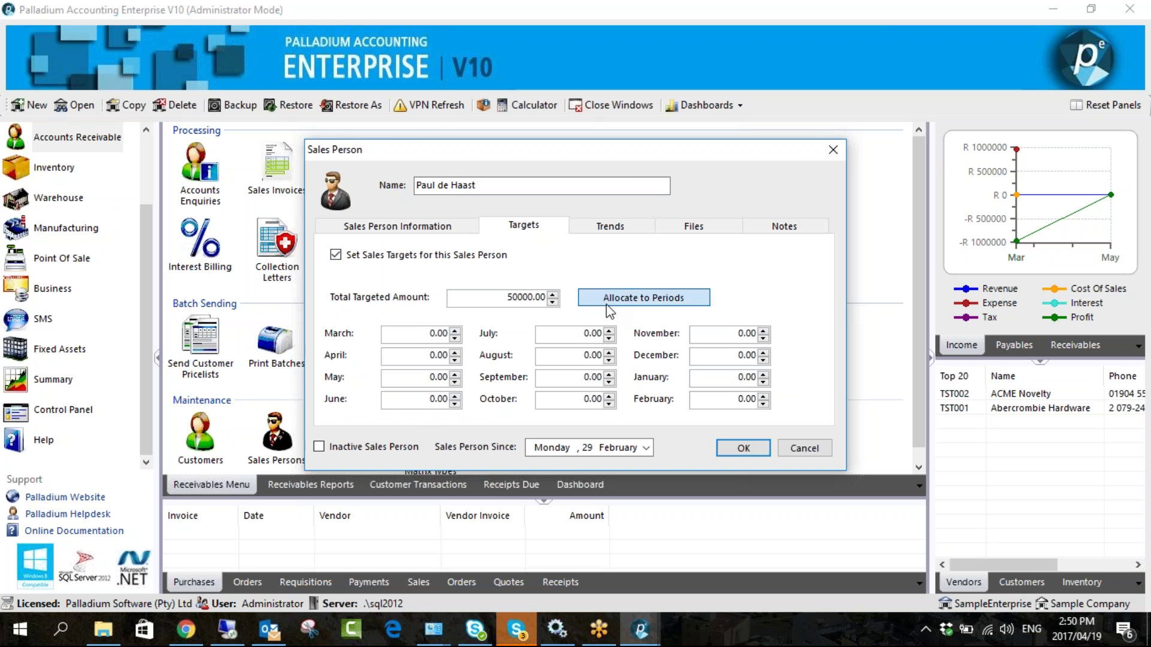
pyautogui.click(606, 301)
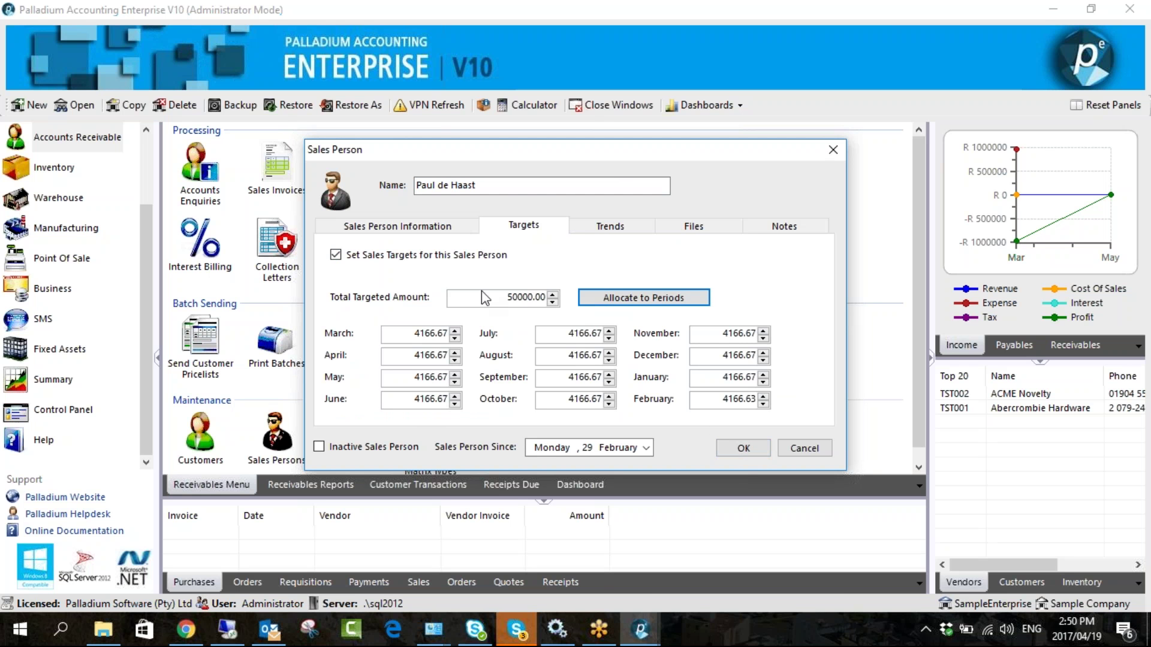
pyautogui.click(743, 447)
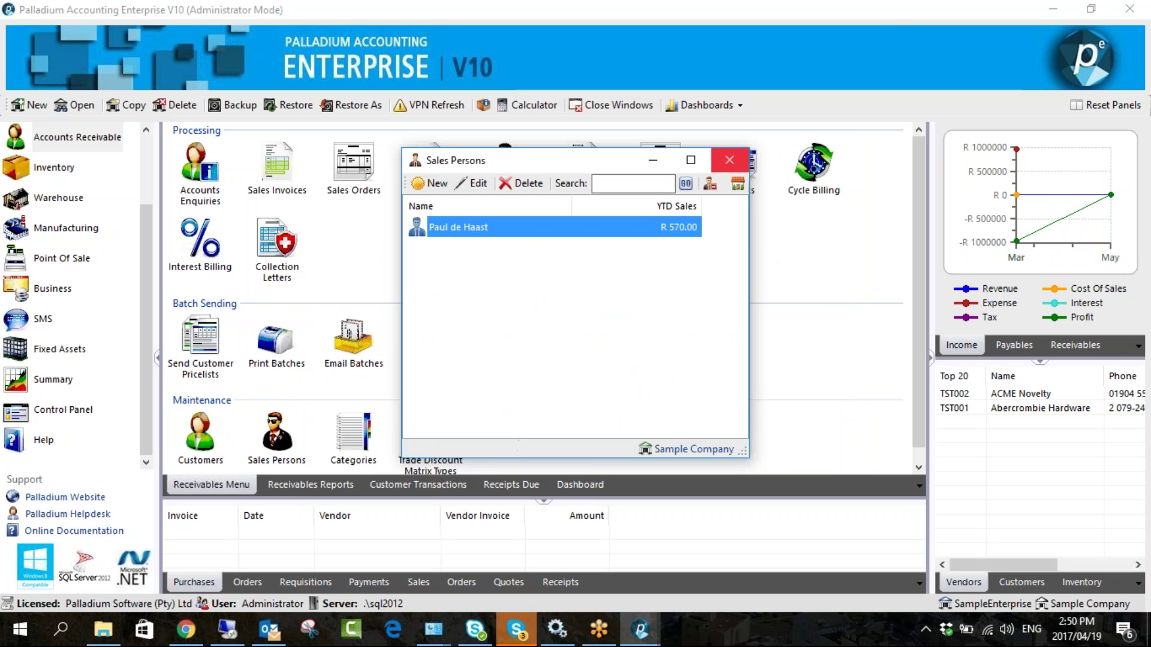
pyautogui.click(729, 160)
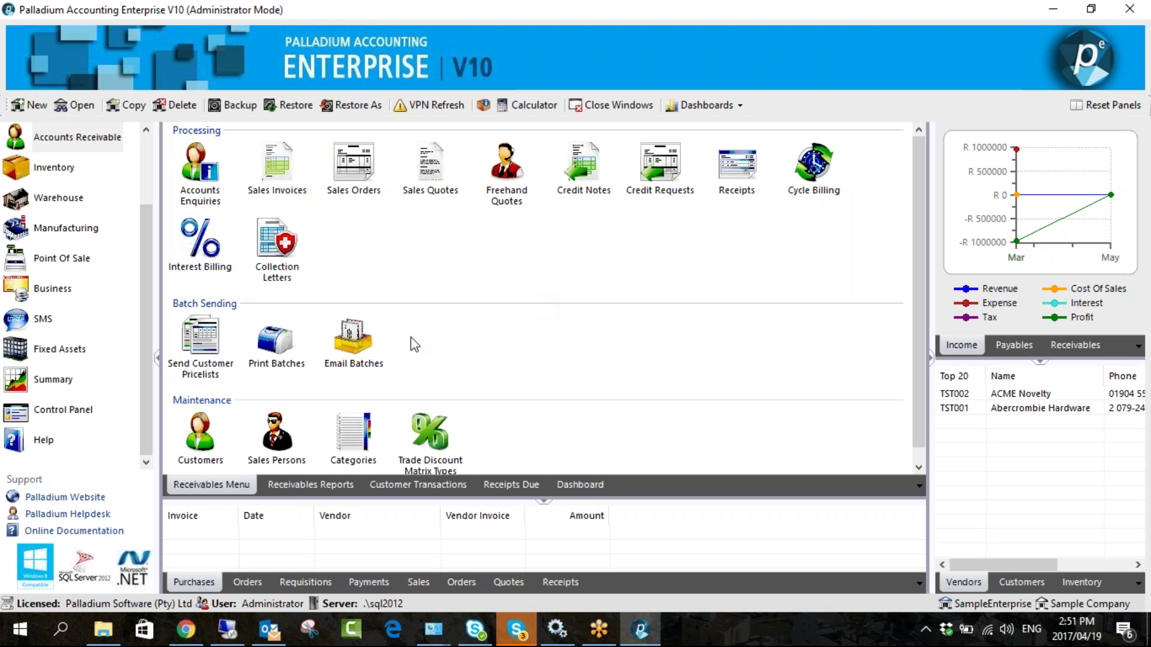
# - Create customer category RETAIL with description 'Retail', then close the Customer Categories list
pyautogui.click(353, 447)
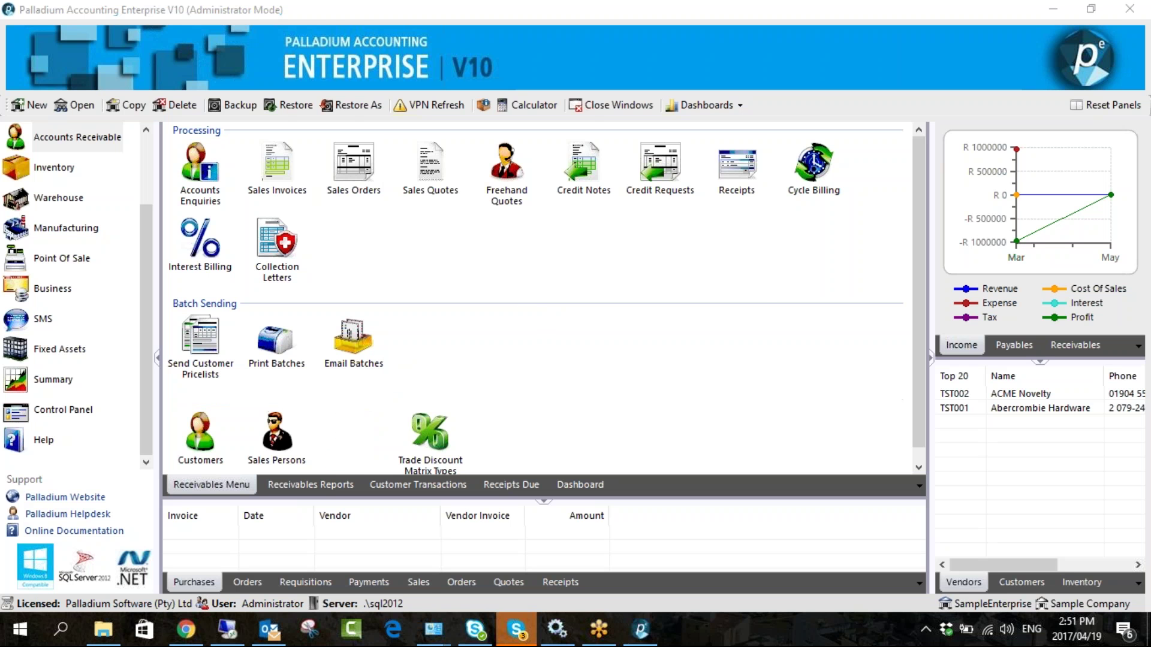
pyautogui.click(425, 180)
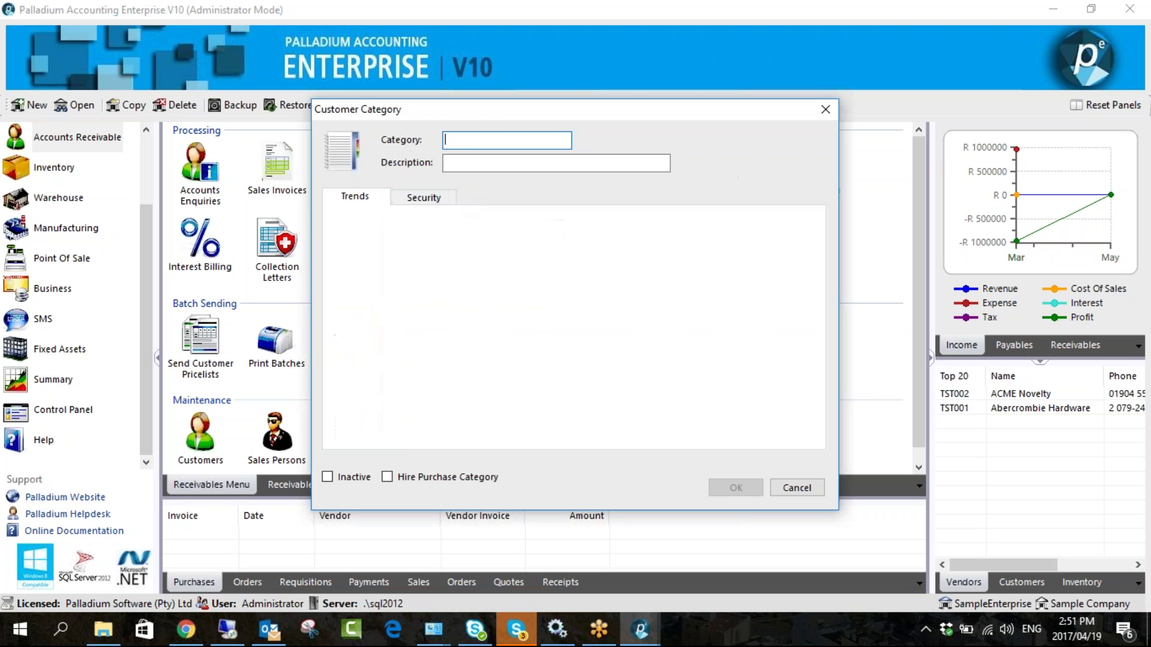
pyautogui.write('RETAILER')
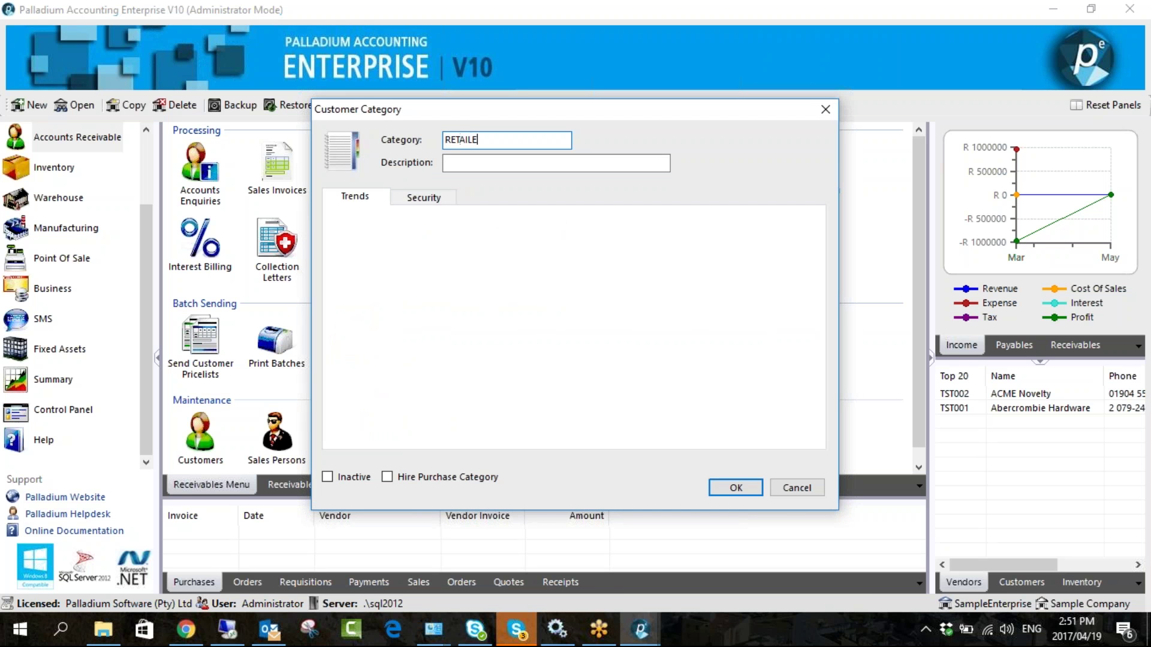
pyautogui.press('BackSpace')
pyautogui.press('BackSpace')
pyautogui.click(556, 163)
pyautogui.write('Retail')
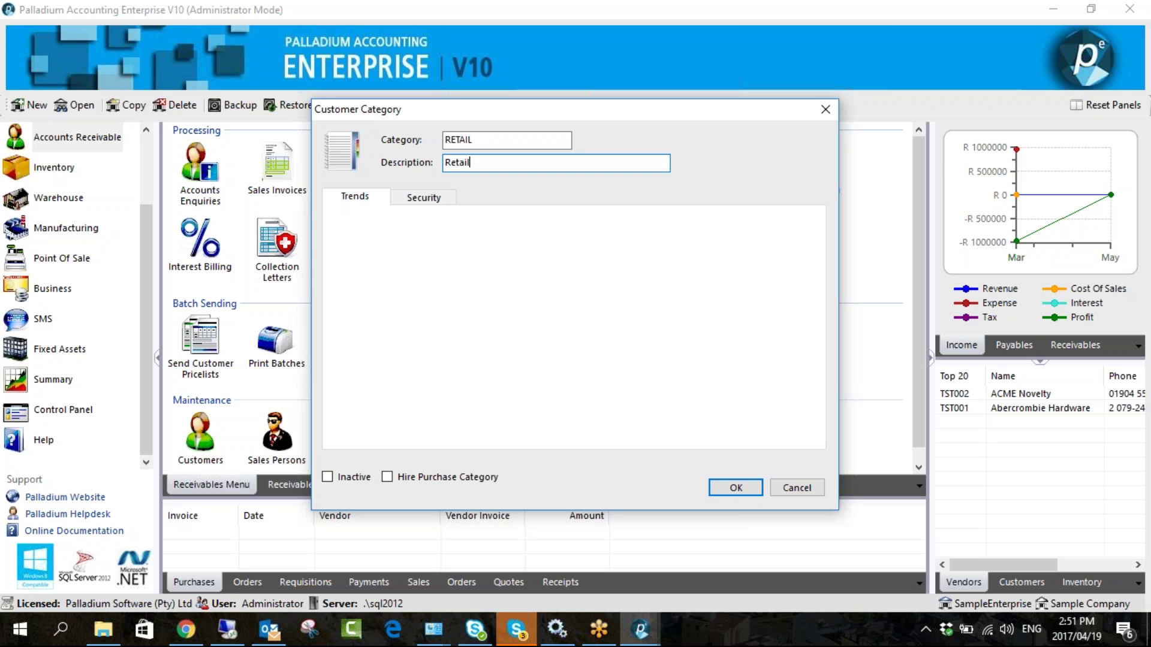
pyautogui.click(419, 199)
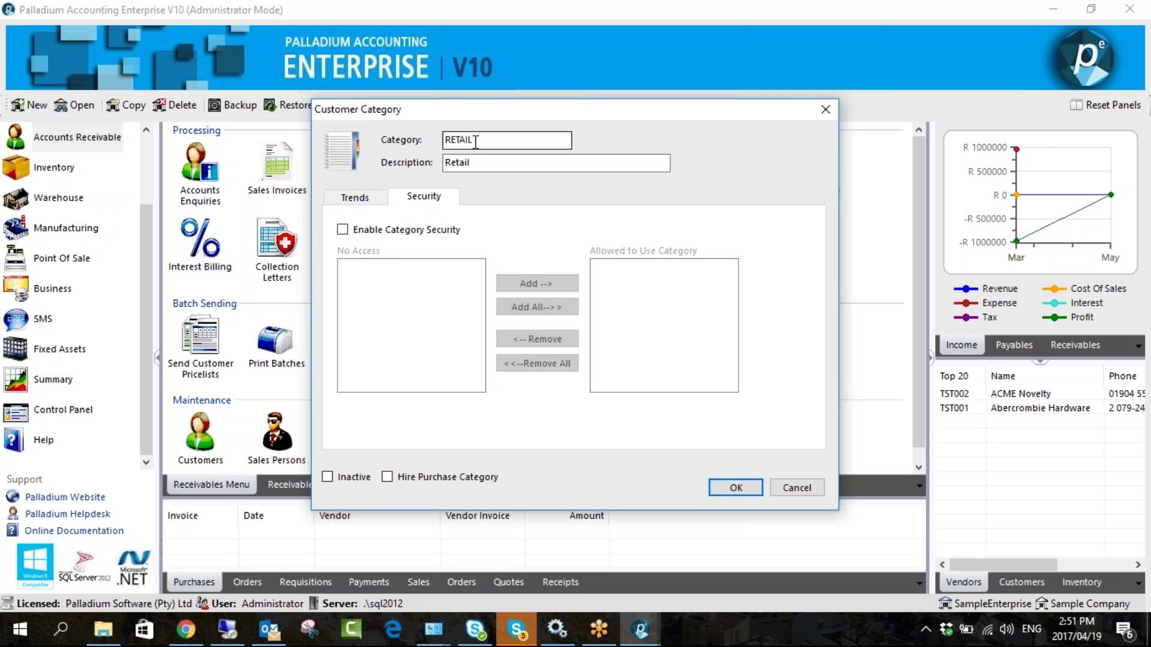
pyautogui.click(734, 486)
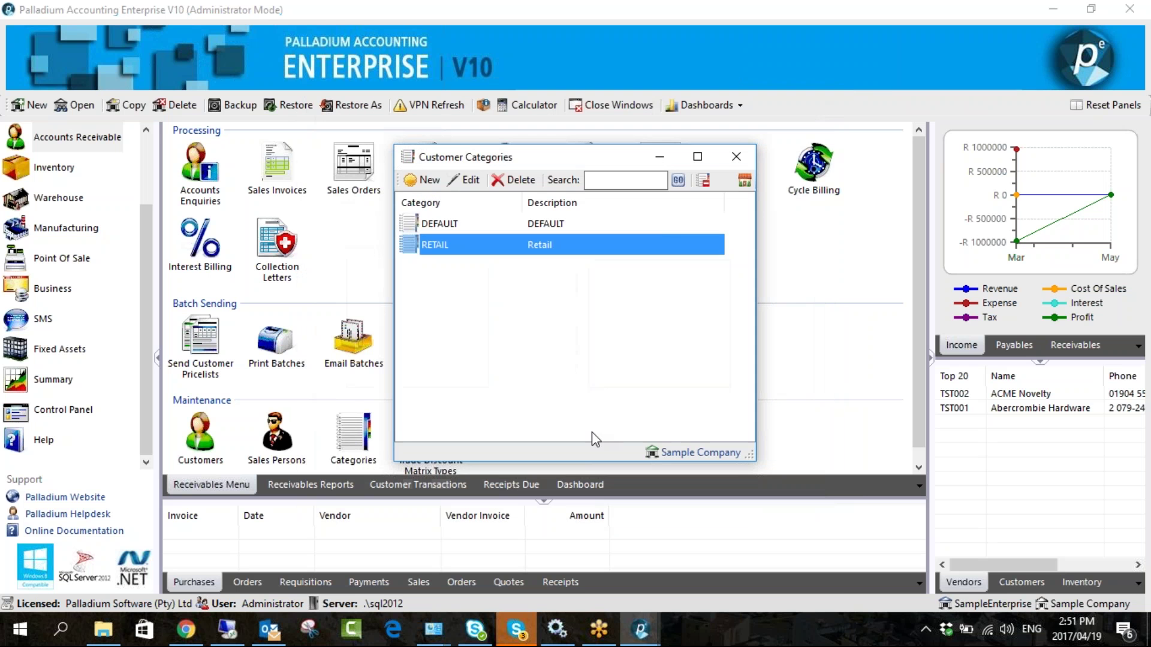
pyautogui.click(736, 156)
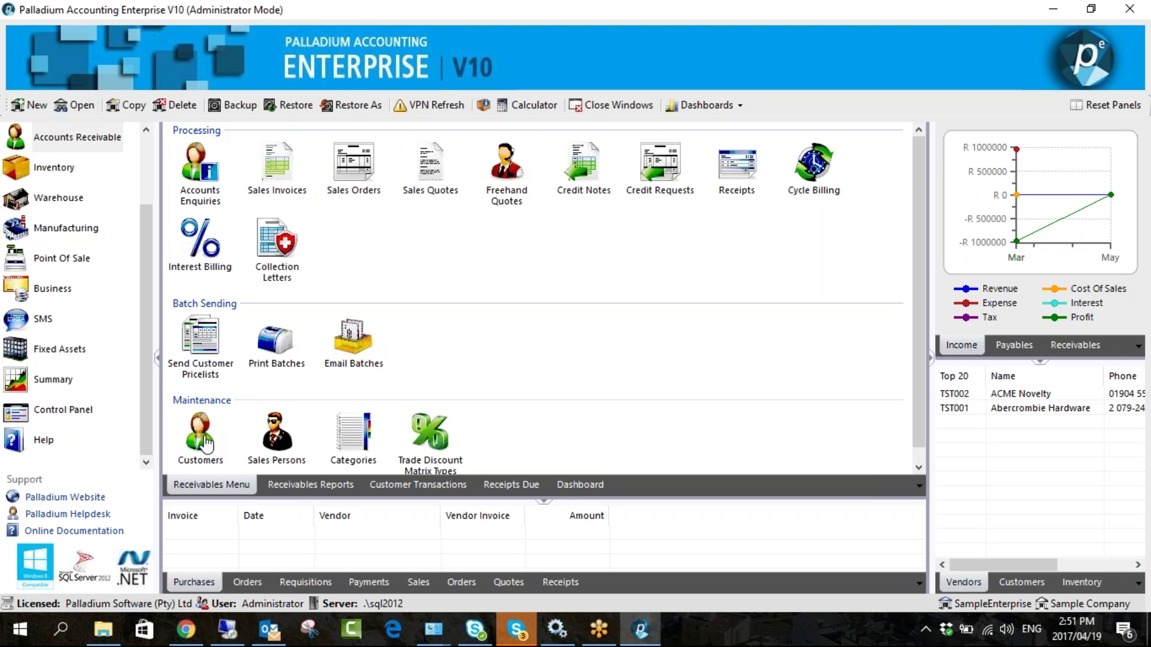
# - Assign the Paint Shop customer to the RETAIL category and save it
pyautogui.doubleClick(404, 189)
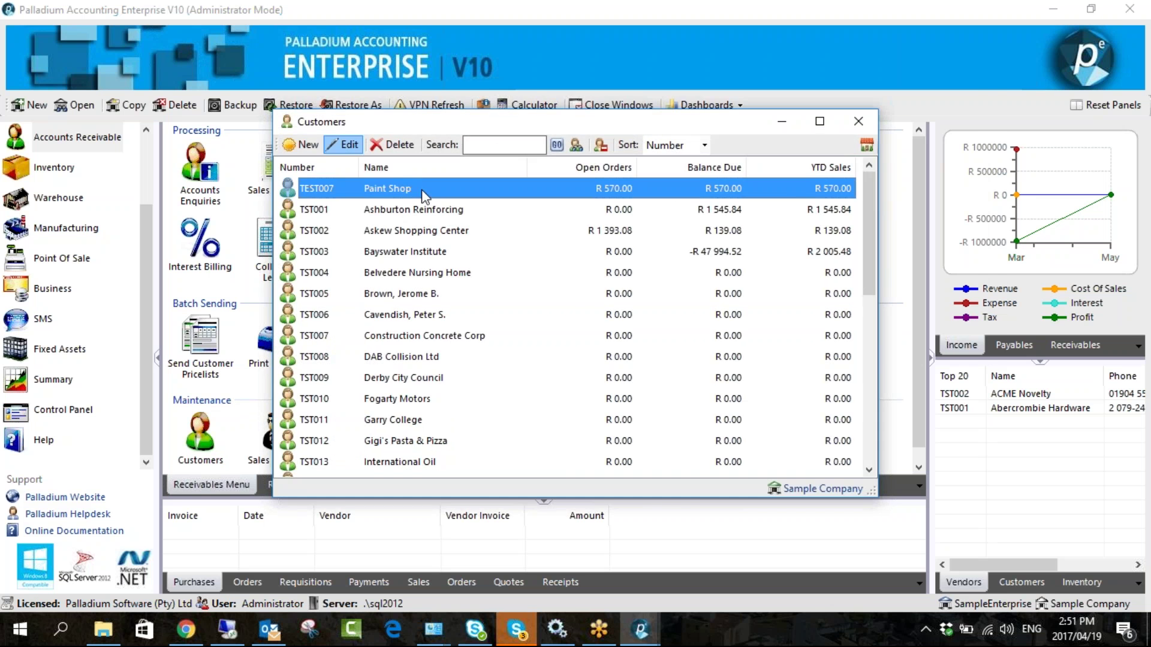
pyautogui.click(471, 141)
pyautogui.click(263, 340)
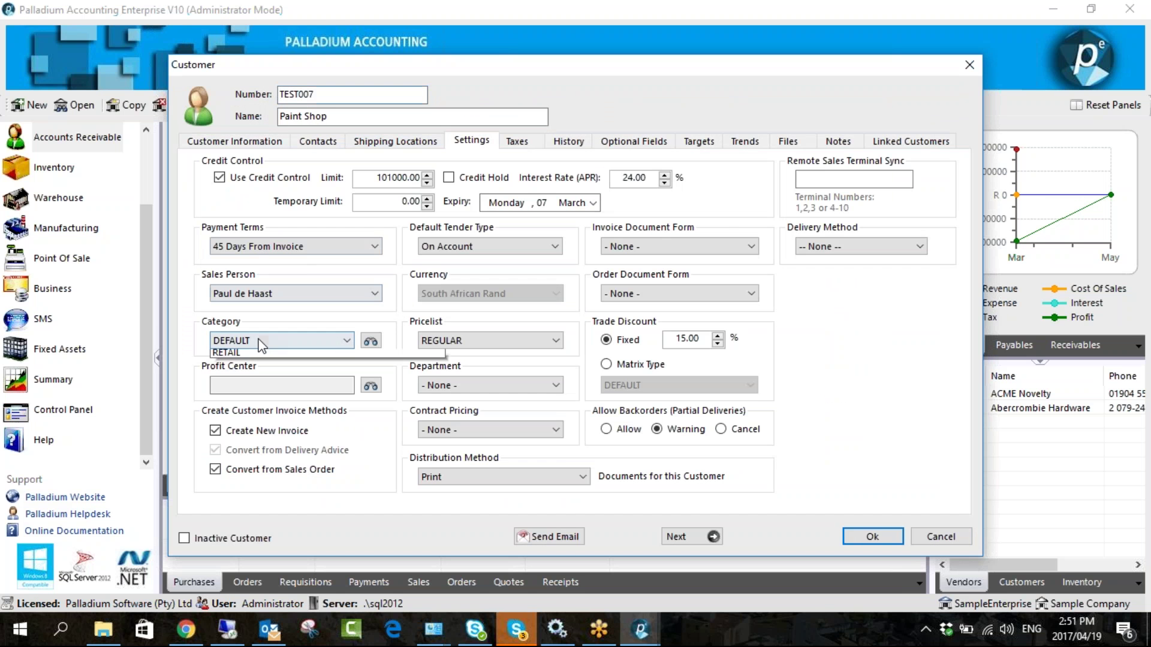
pyautogui.click(252, 367)
pyautogui.click(870, 539)
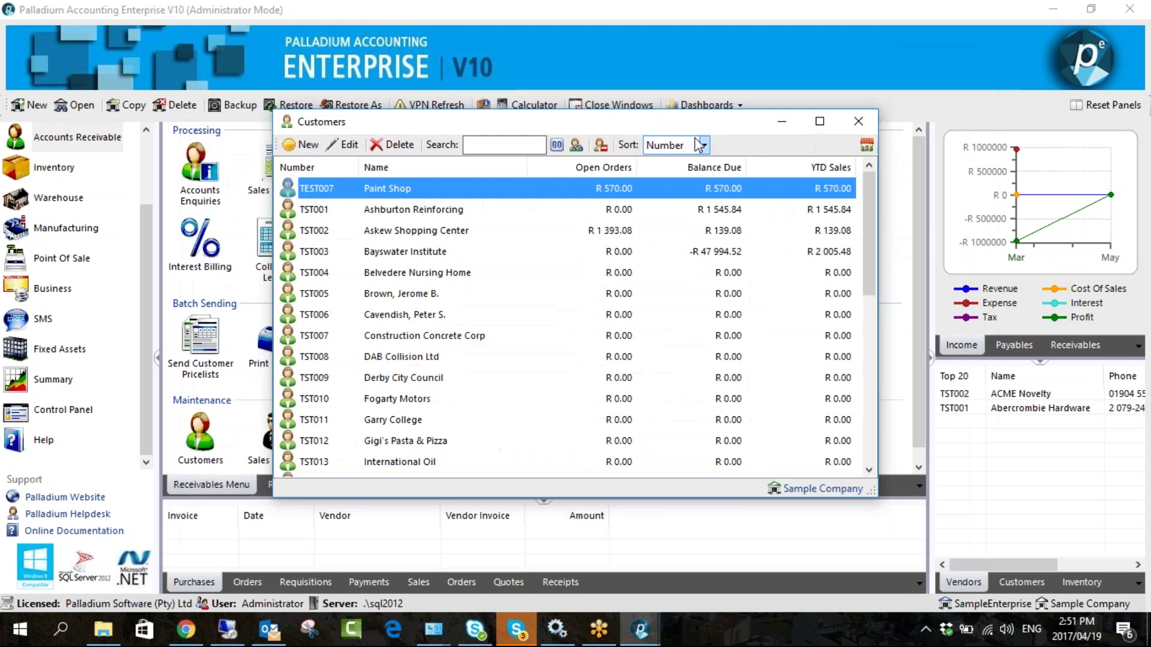
pyautogui.click(851, 122)
# - Try the RETAIL category's security settings, then cancel without saving changes
pyautogui.click(353, 437)
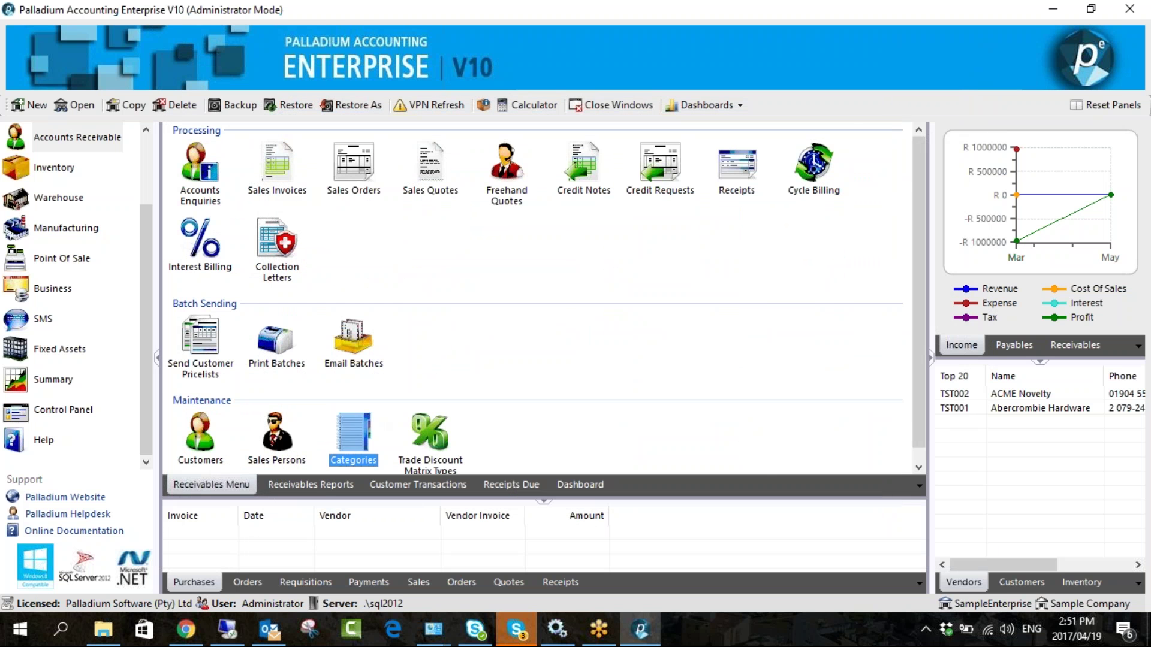
pyautogui.doubleClick(450, 245)
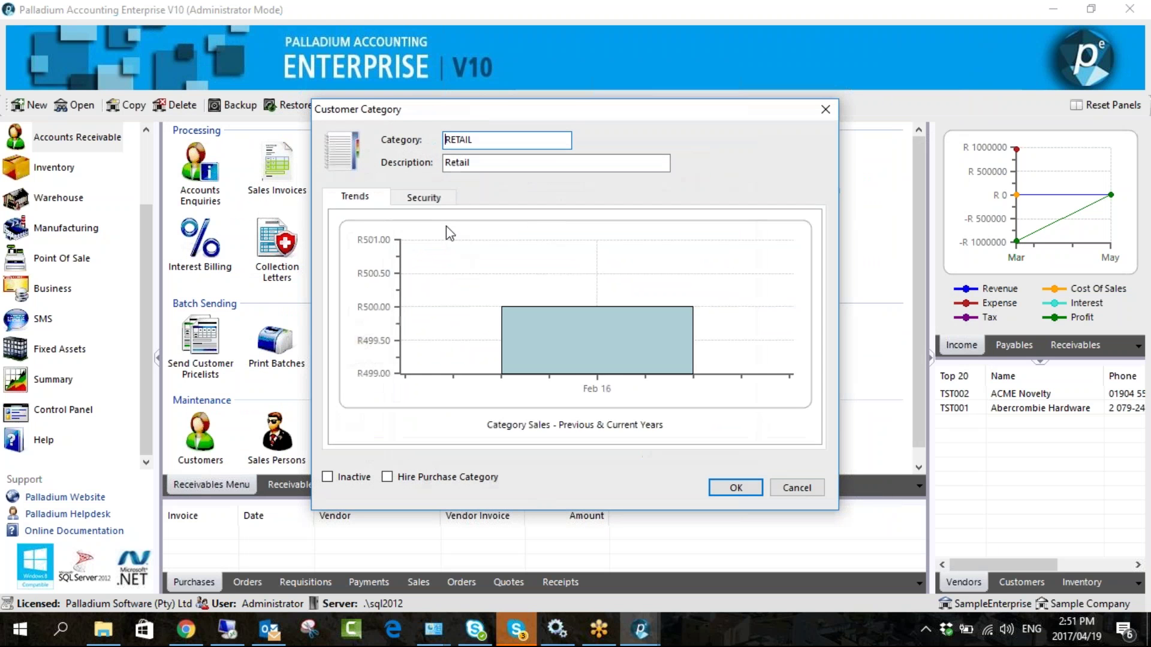
pyautogui.click(424, 196)
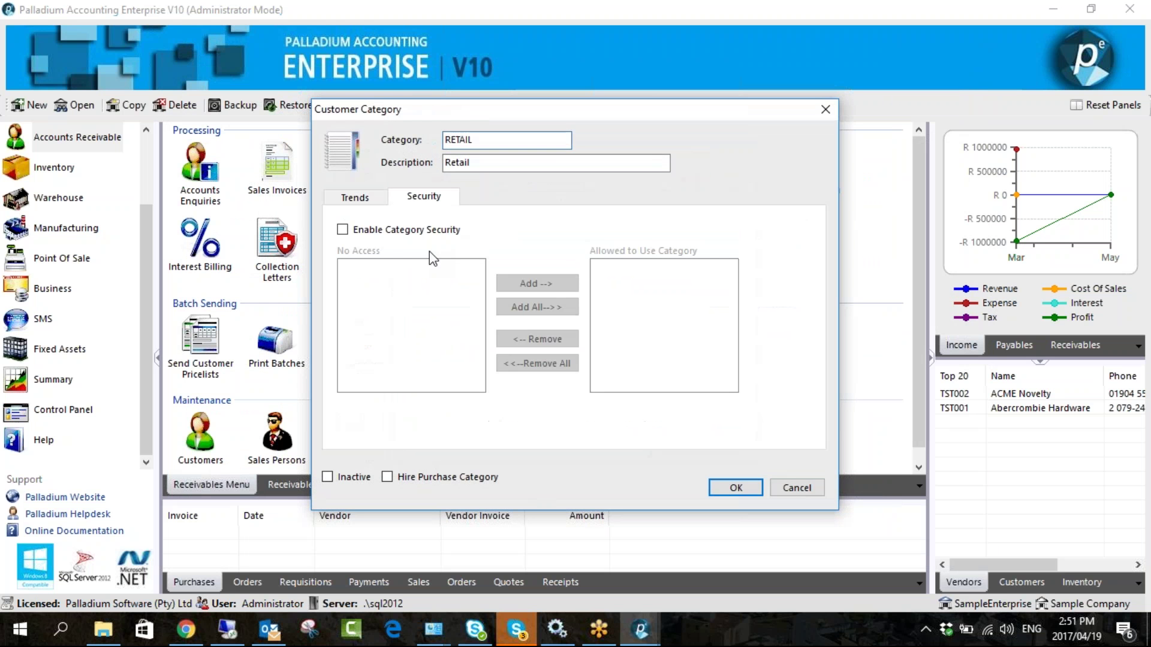
pyautogui.click(378, 235)
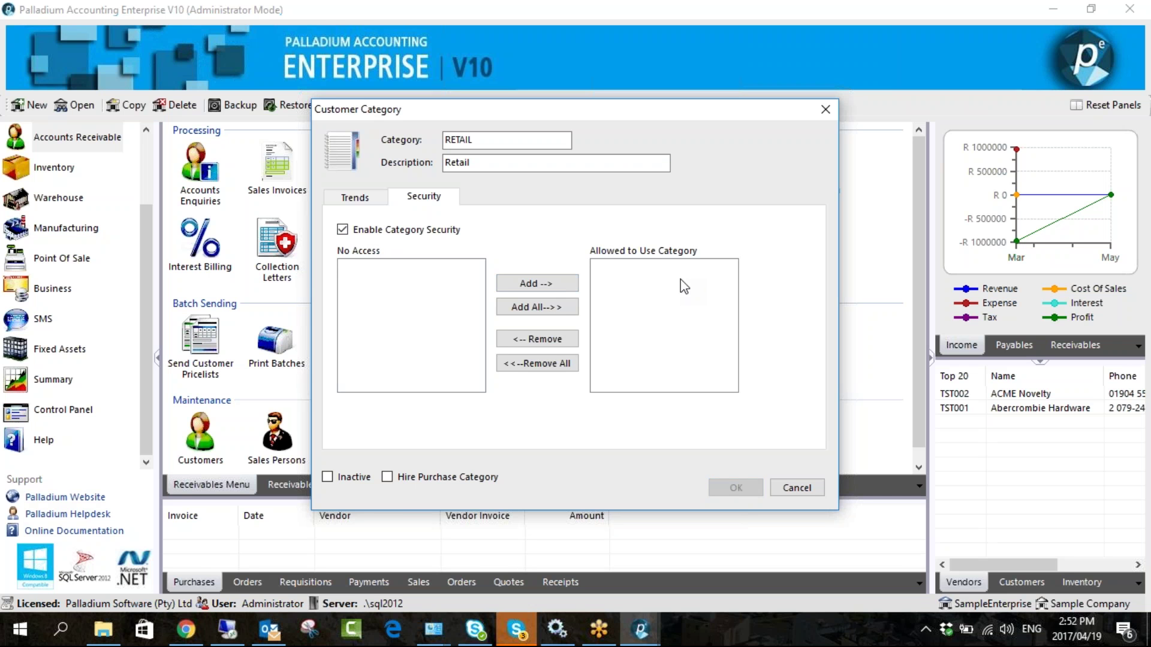
pyautogui.doubleClick(496, 141)
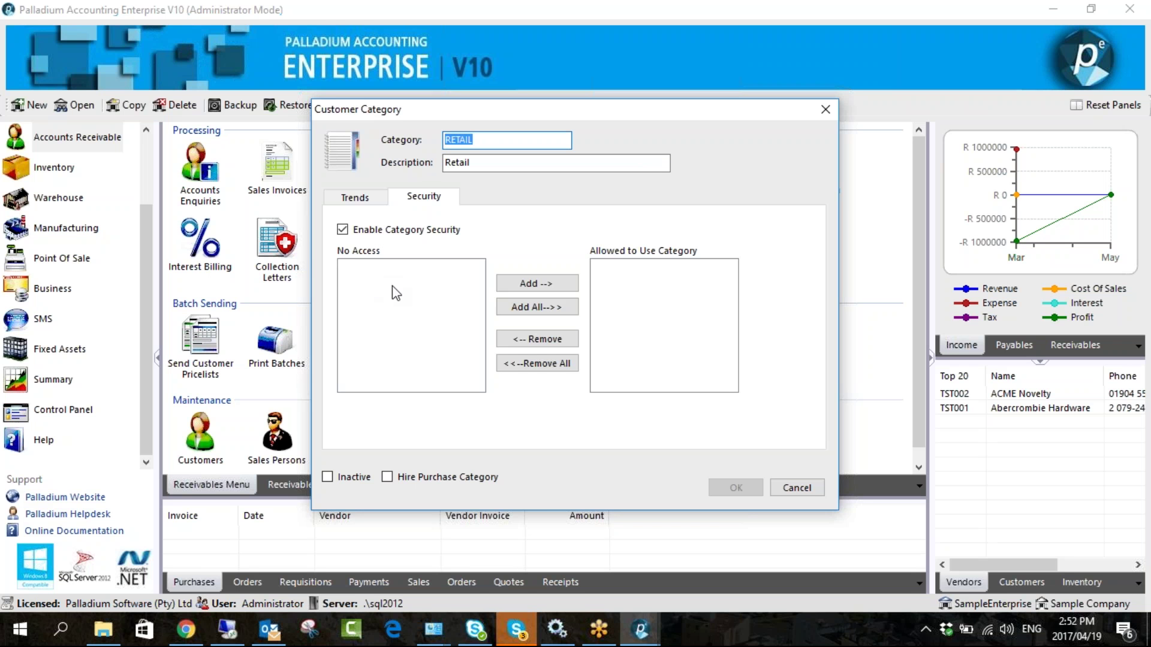
pyautogui.moveTo(484, 139); pyautogui.dragTo(436, 140)
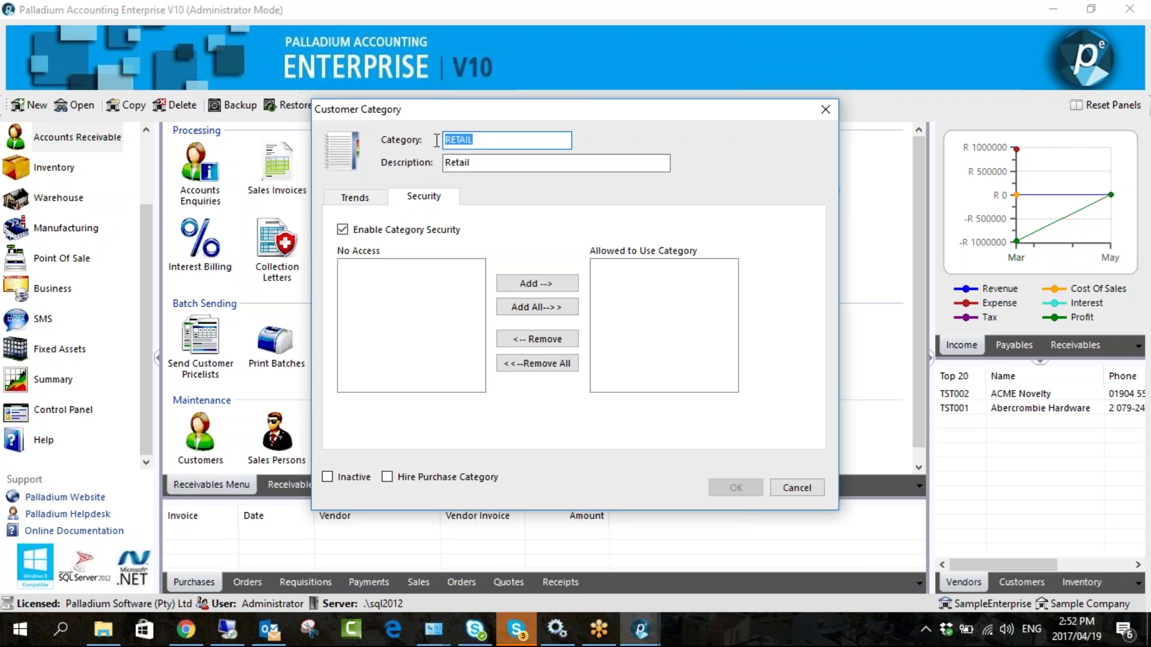
pyautogui.click(787, 488)
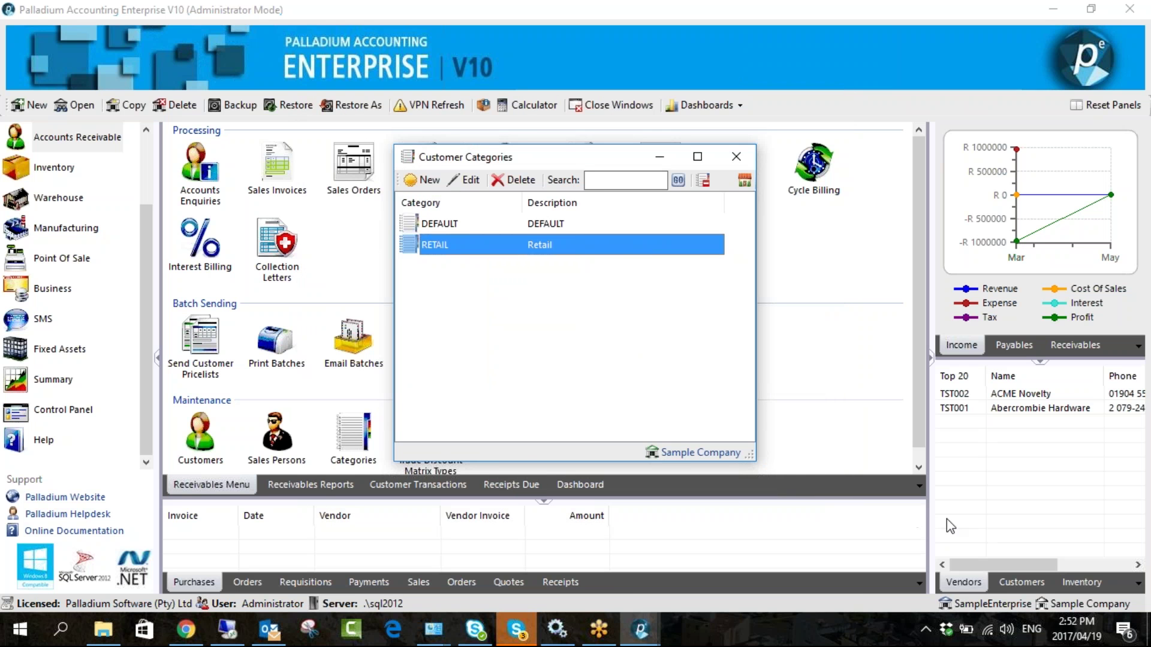
pyautogui.click(735, 157)
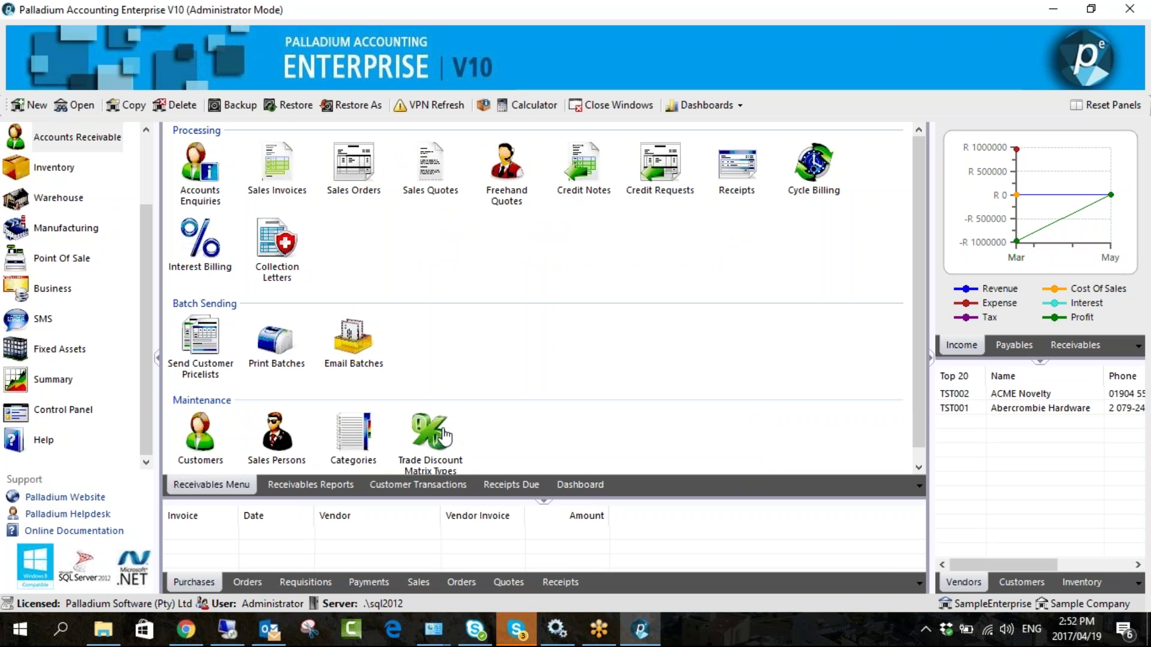
# - Bring up the Trade Discount Matrix Types list under Accounts Receivable
pyautogui.scroll(-1, 443, 437)
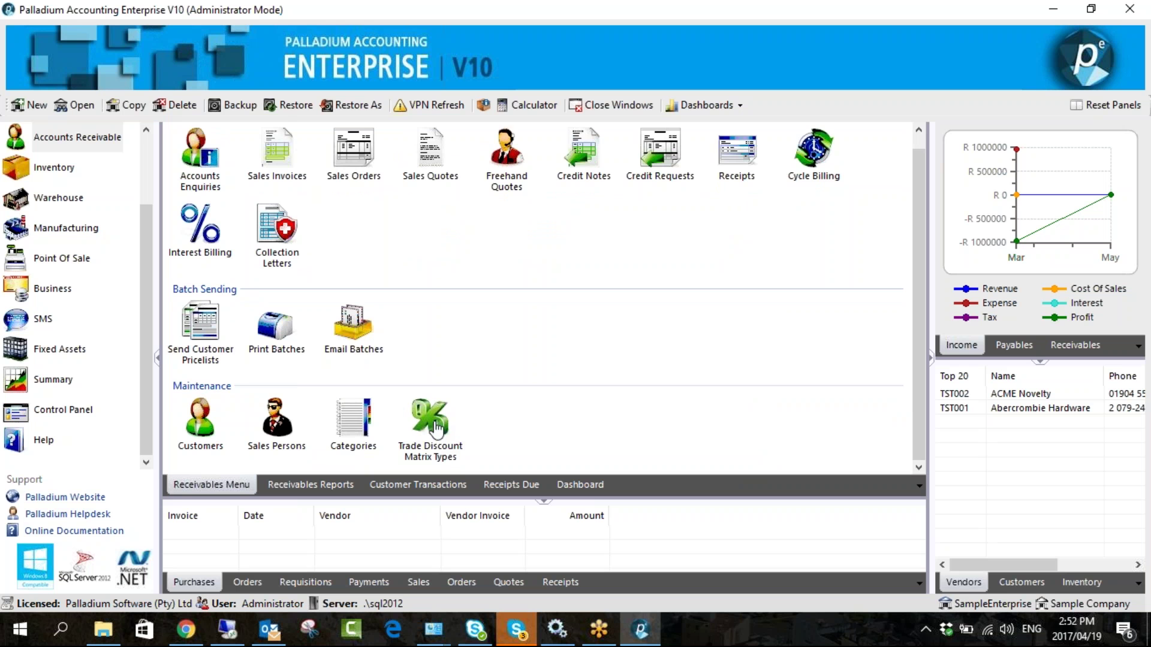
pyautogui.click(52, 172)
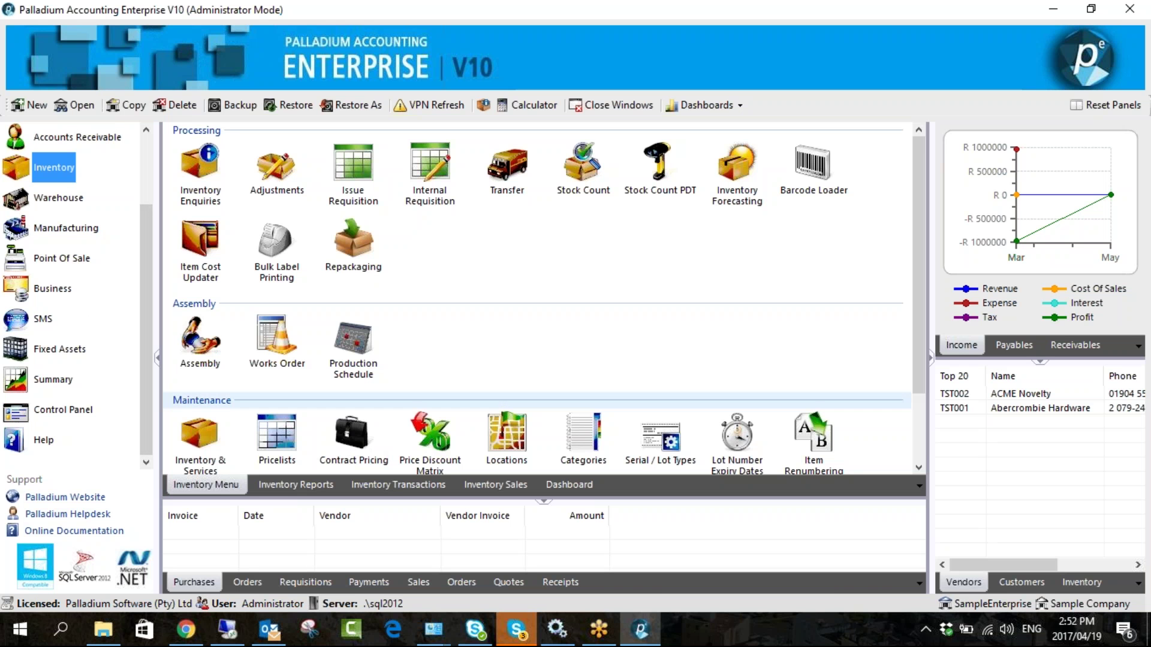
pyautogui.scroll(1, 78, 228)
pyautogui.scroll(-1, 77, 228)
pyautogui.scroll(1, 78, 229)
pyautogui.click(78, 229)
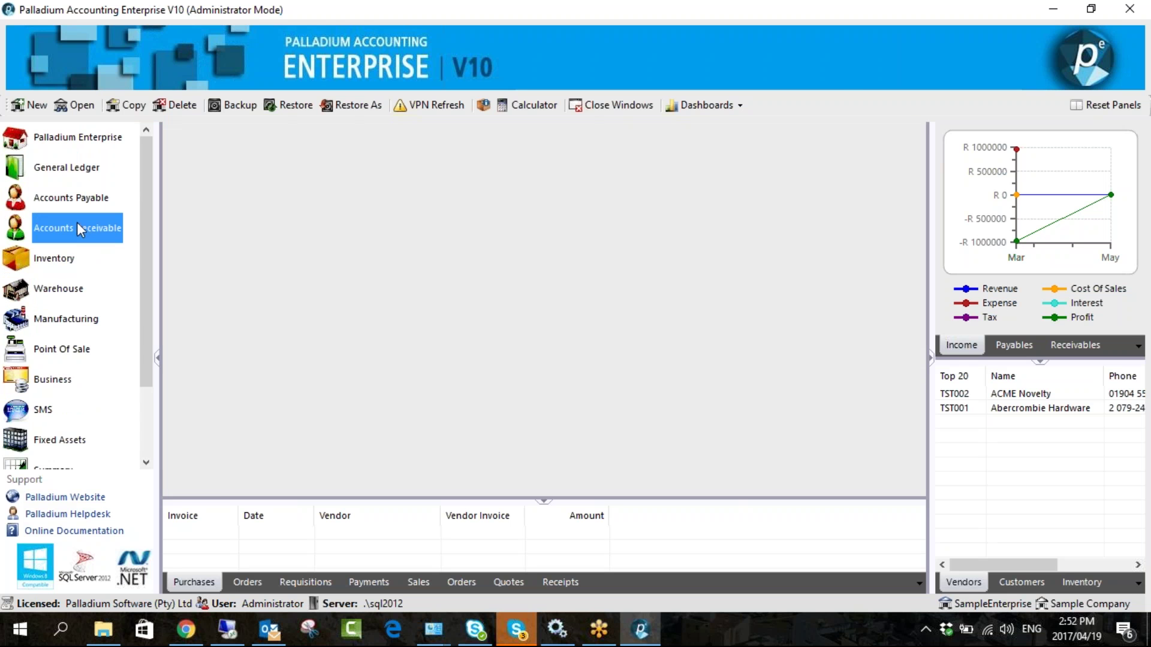
pyautogui.click(430, 437)
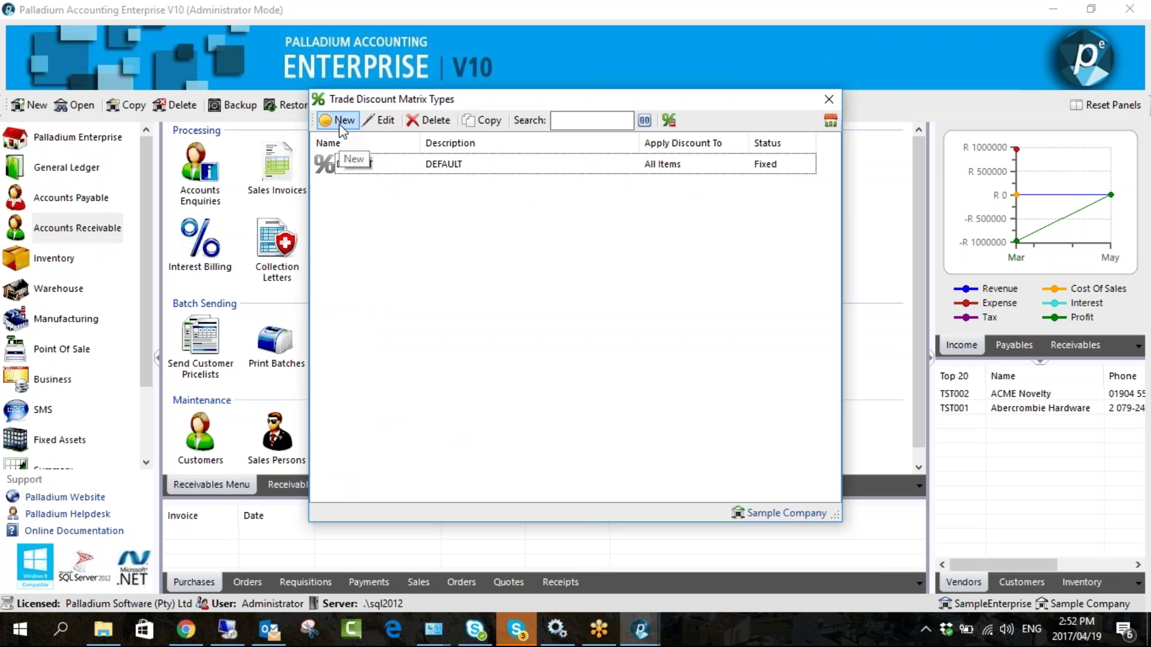
# - Create matrix type DISCOUNT described 'Discount January' and add a new discount period
pyautogui.click(341, 121)
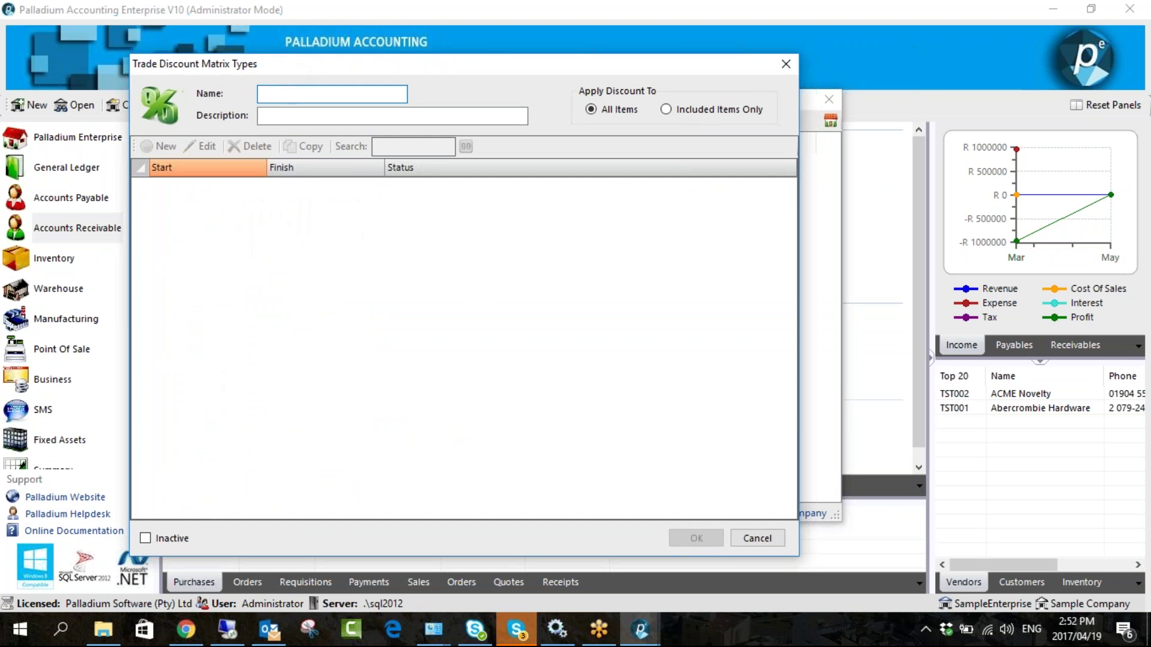
pyautogui.write('DISCOUNT')
pyautogui.press('Tab')
pyautogui.write('Discount ')
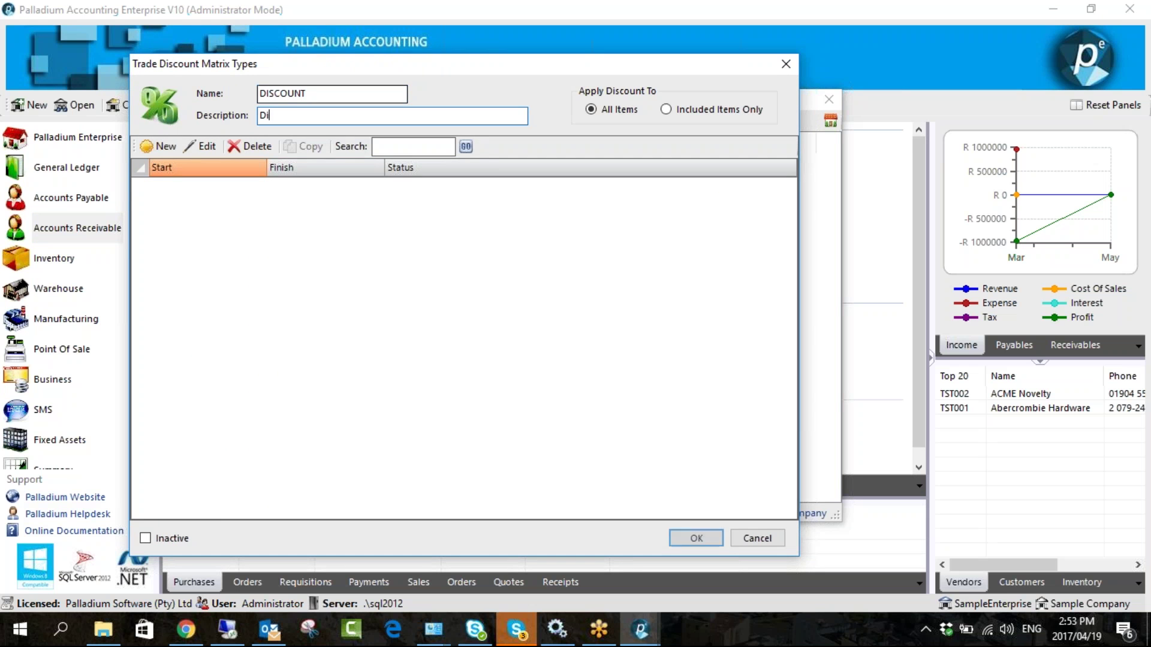
pyautogui.write('Jan')
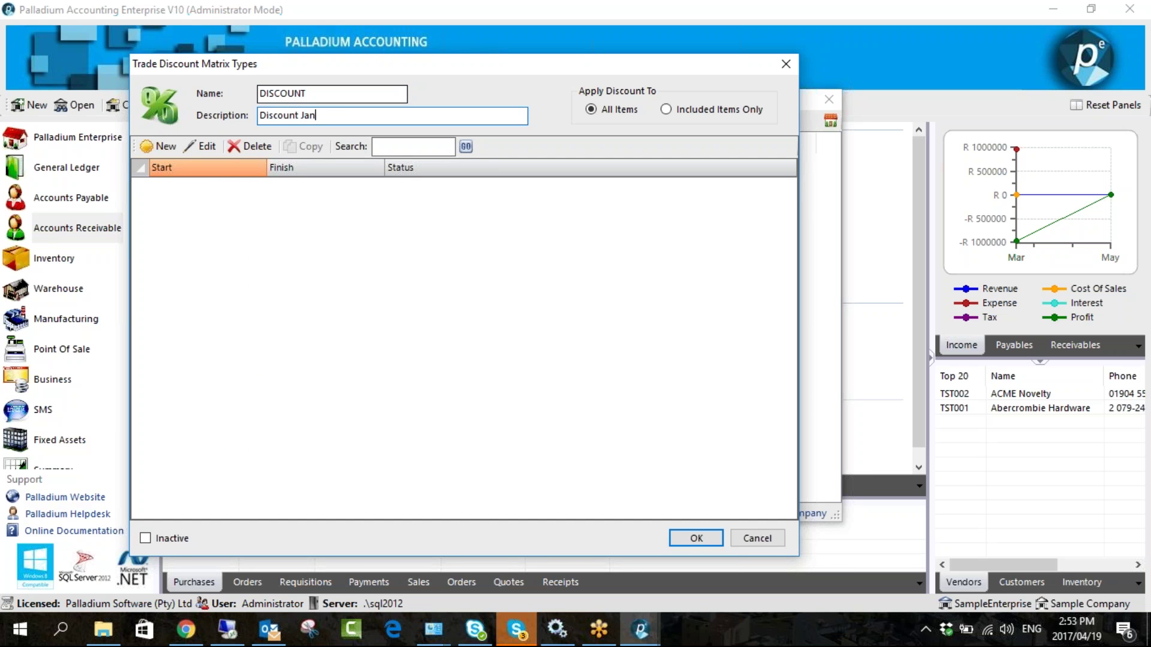
pyautogui.write('uary')
pyautogui.click(149, 147)
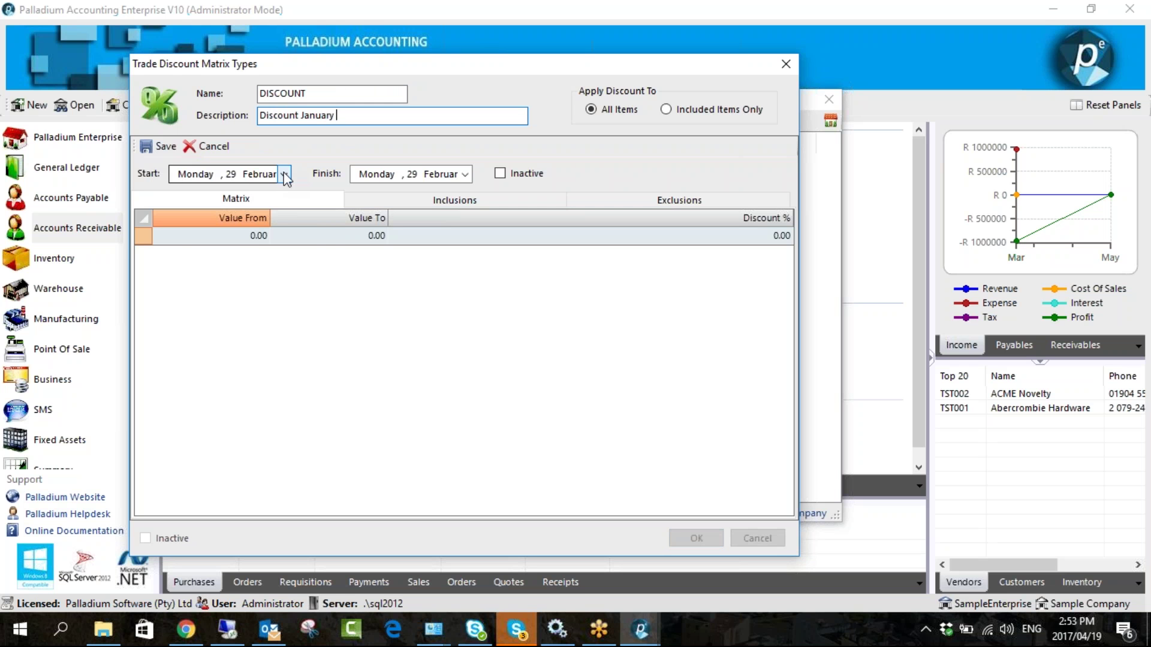
# - Start the period on 1 February with a first band of 10–1000 at 25%
pyautogui.click(285, 174)
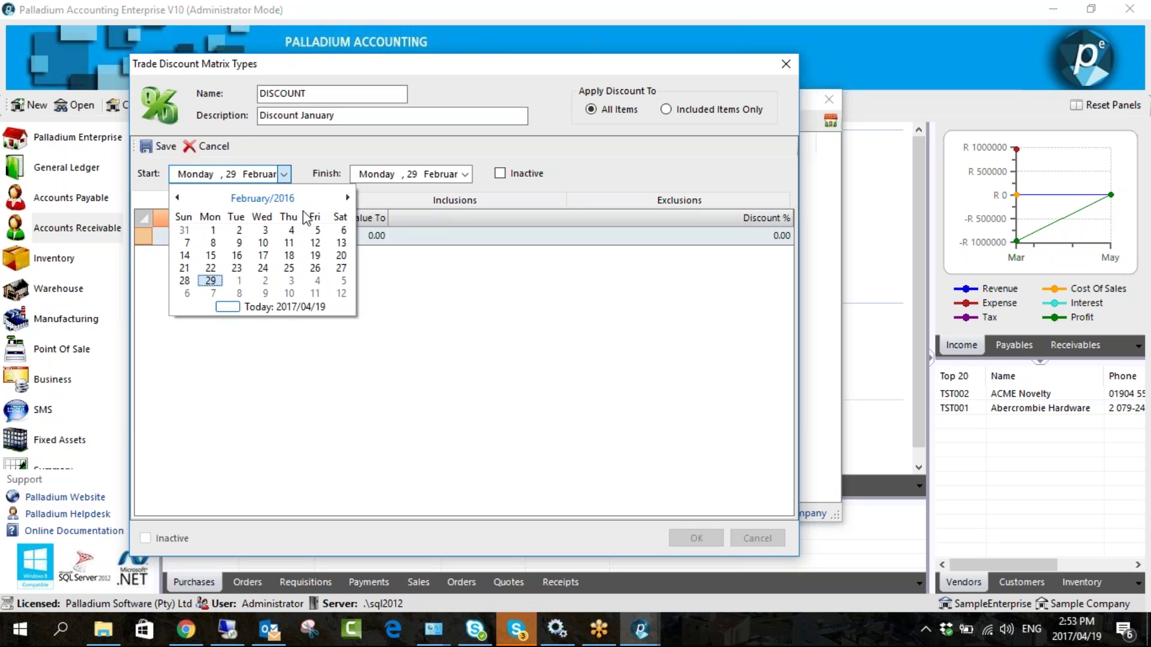
pyautogui.click(213, 230)
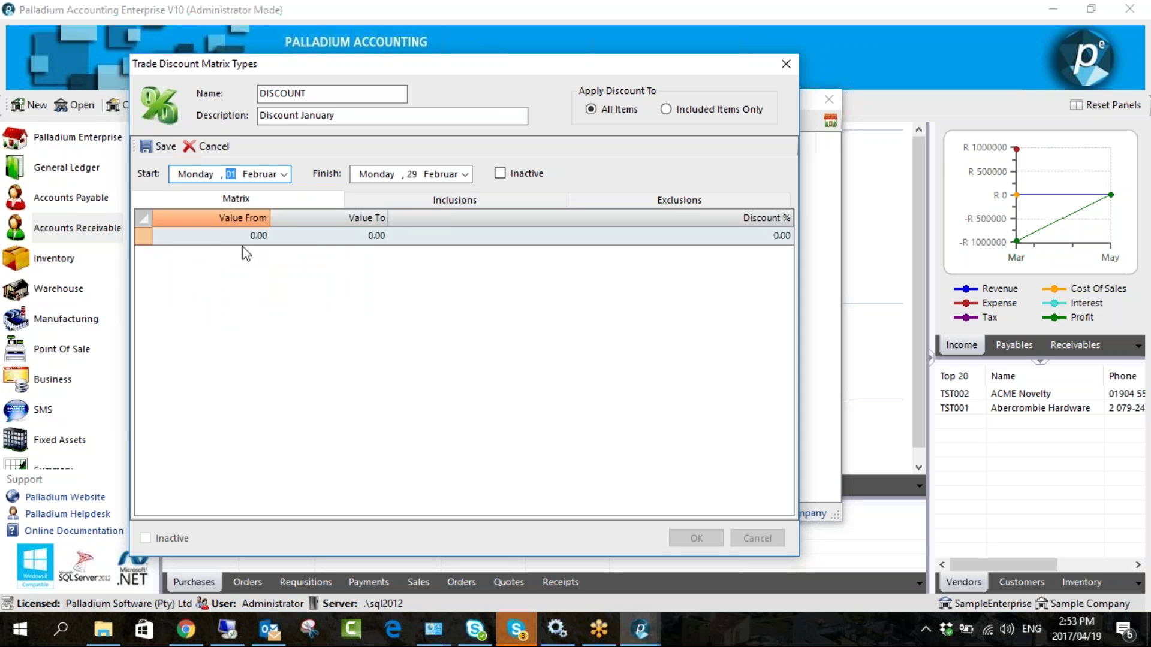
pyautogui.click(229, 240)
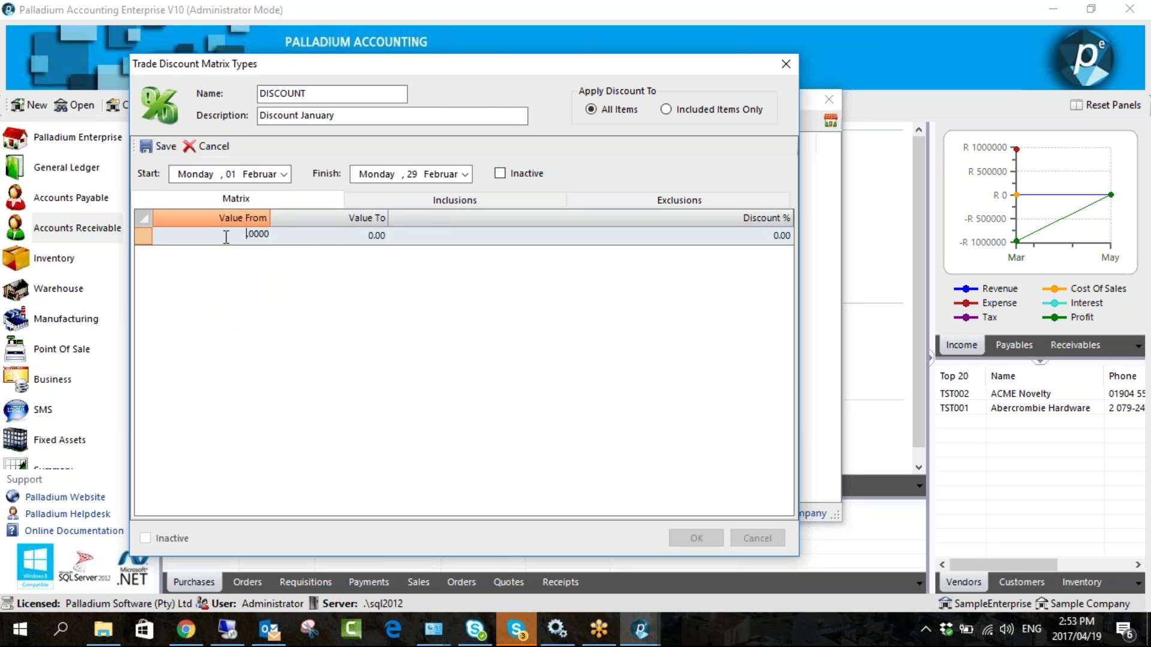
pyautogui.write('10')
pyautogui.click(311, 235)
pyautogui.write('1000')
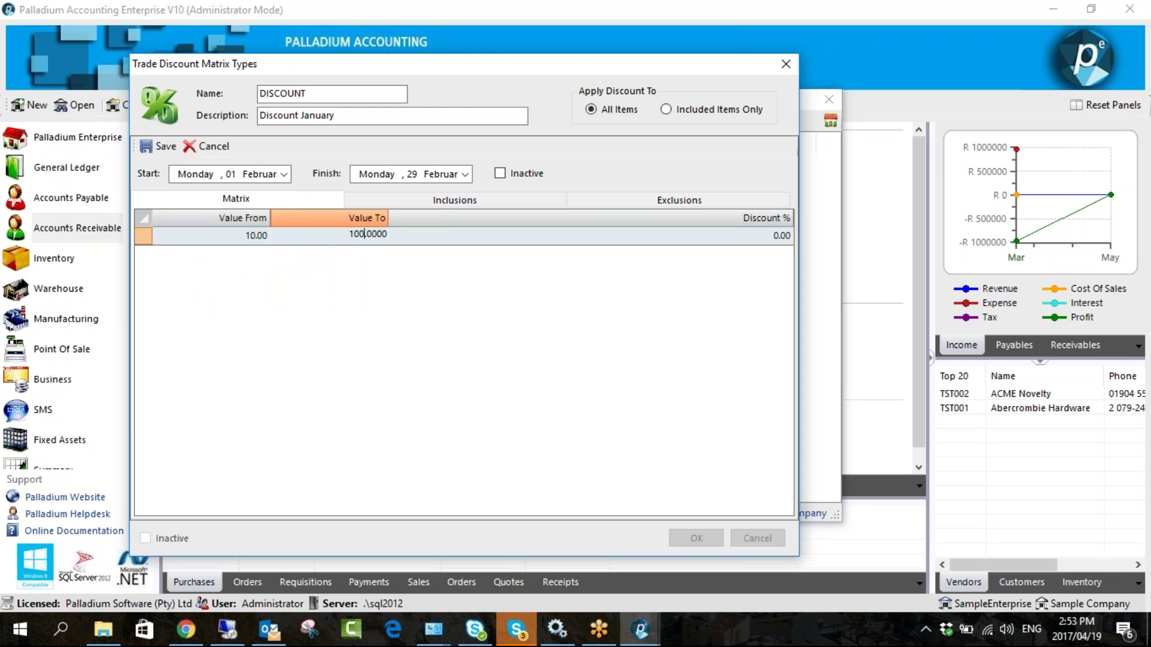
pyautogui.press('Return')
pyautogui.click(763, 235)
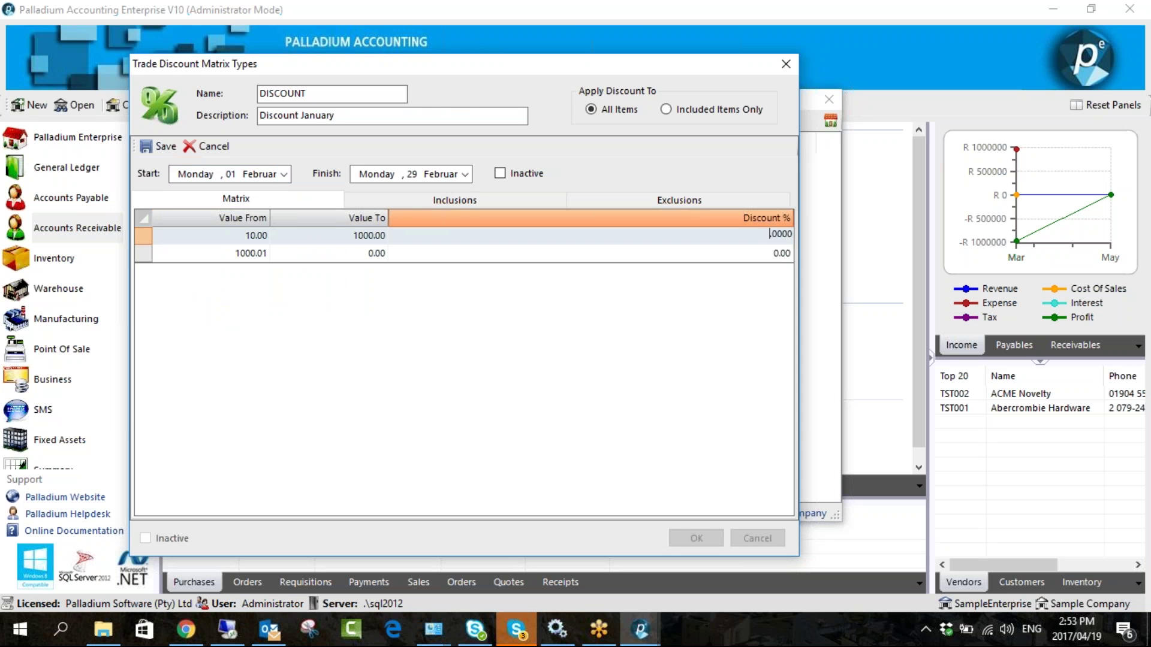
pyautogui.write('25')
# - Add a second band up to 2000 at 50% discount
pyautogui.click(334, 254)
pyautogui.click(333, 254)
pyautogui.write('20000000')
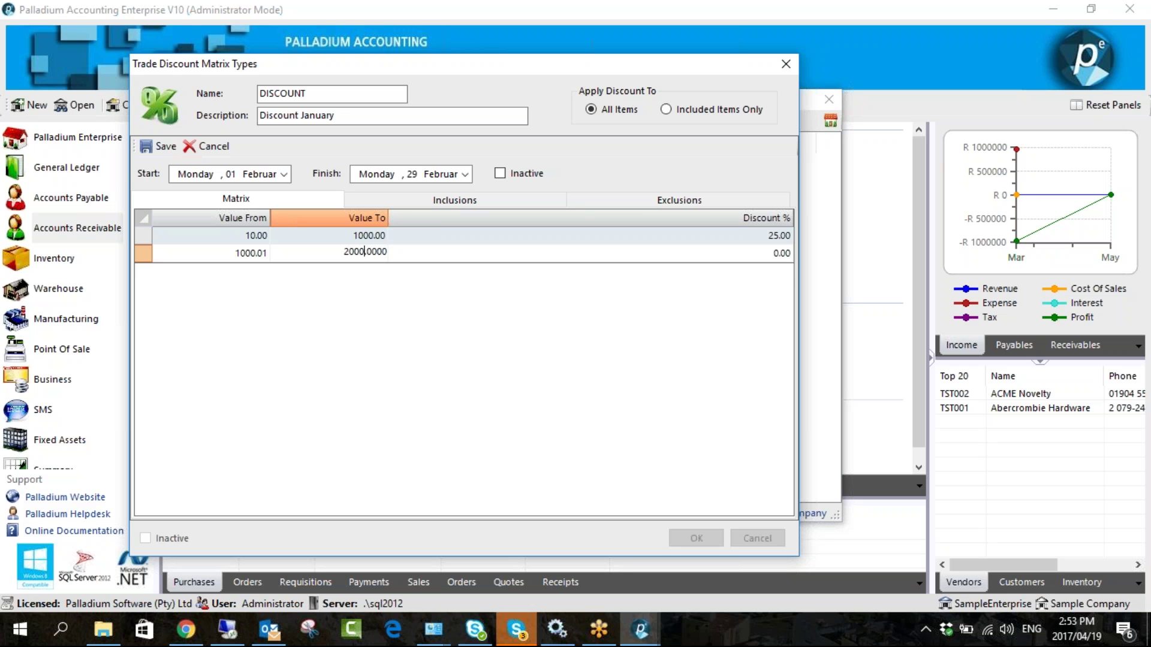
pyautogui.press('Return')
pyautogui.click(746, 253)
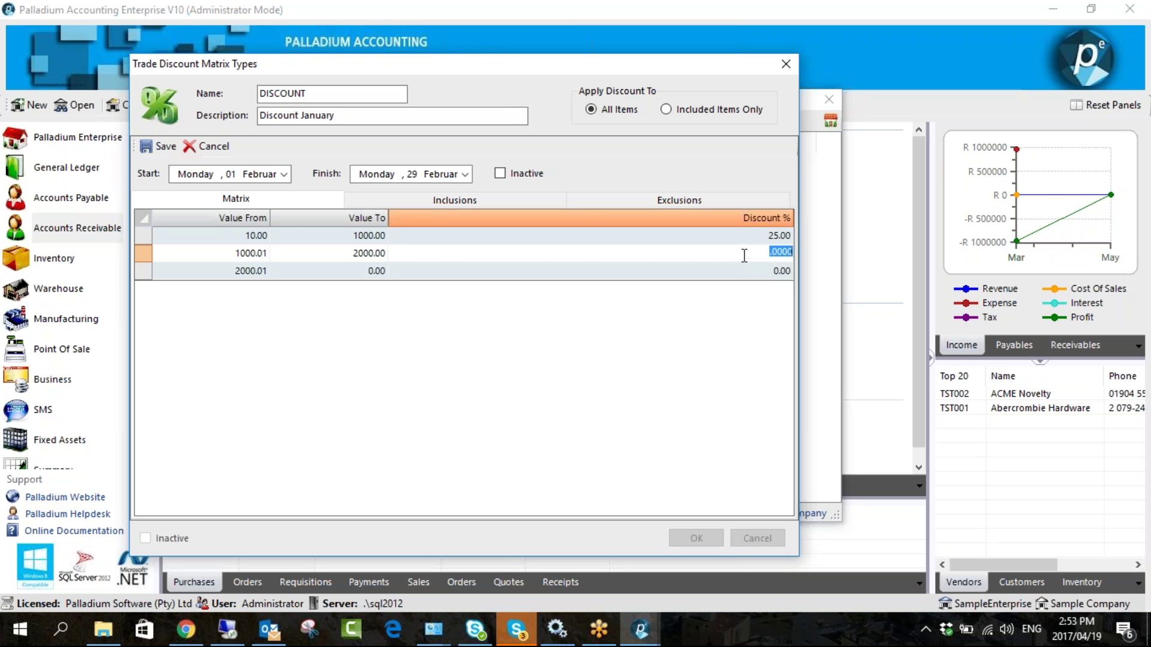
pyautogui.write('50')
pyautogui.press('Return')
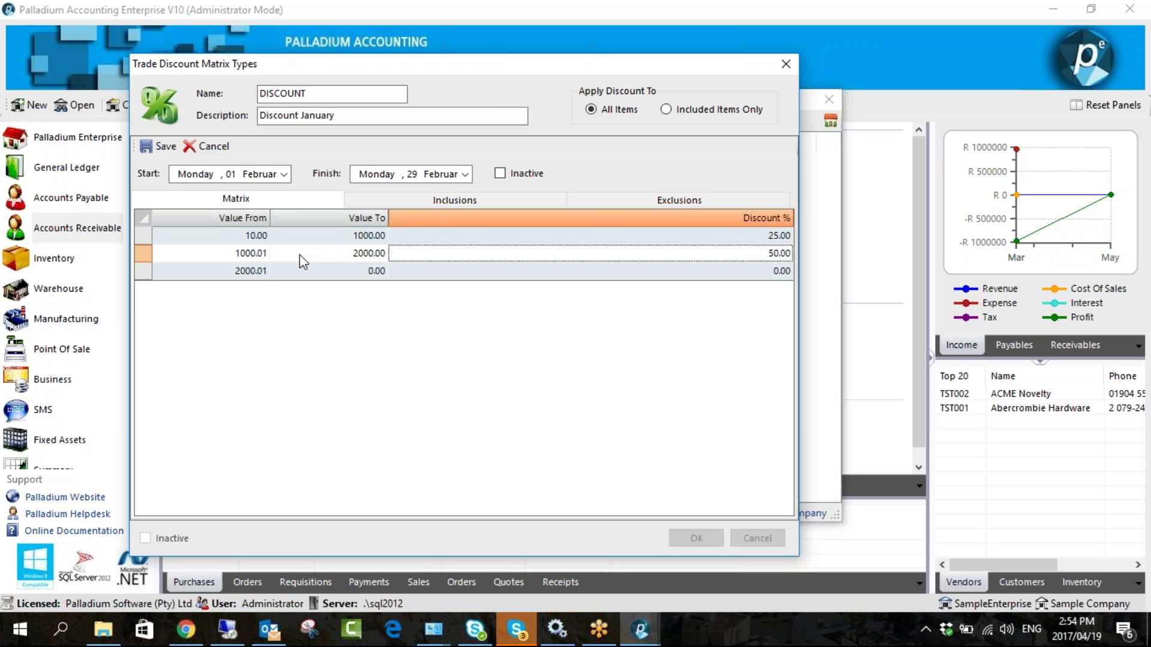
pyautogui.click(412, 204)
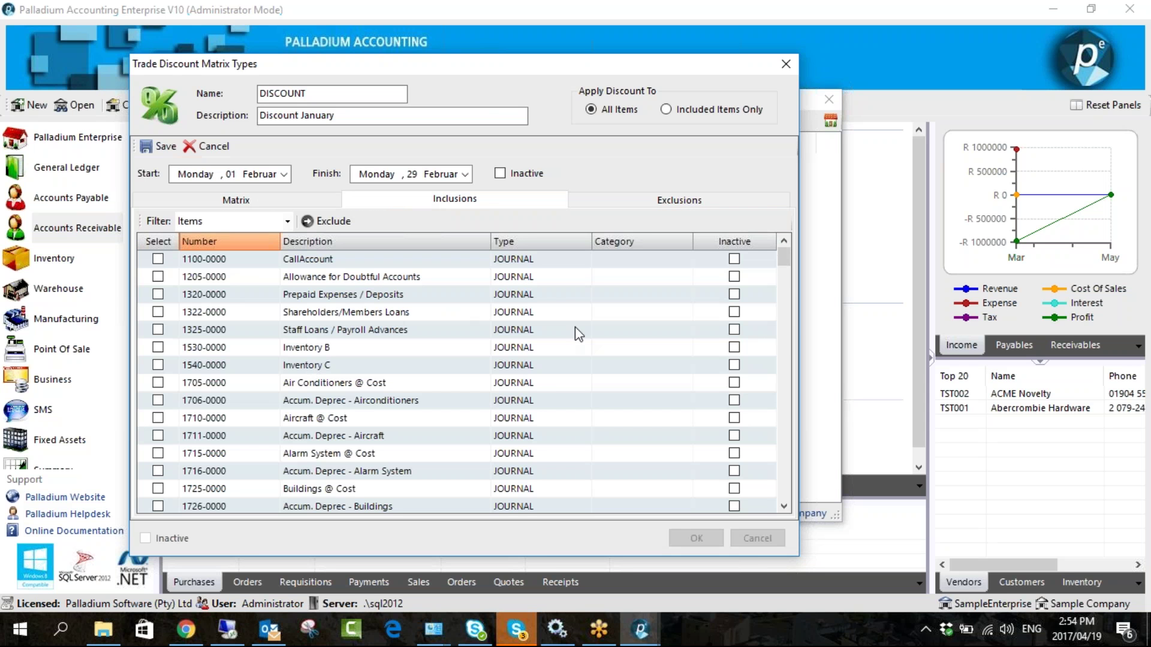
# - Exclude accounts 1320-0000 and 1540-0000 from the discount and save the February period
pyautogui.click(157, 295)
pyautogui.click(157, 364)
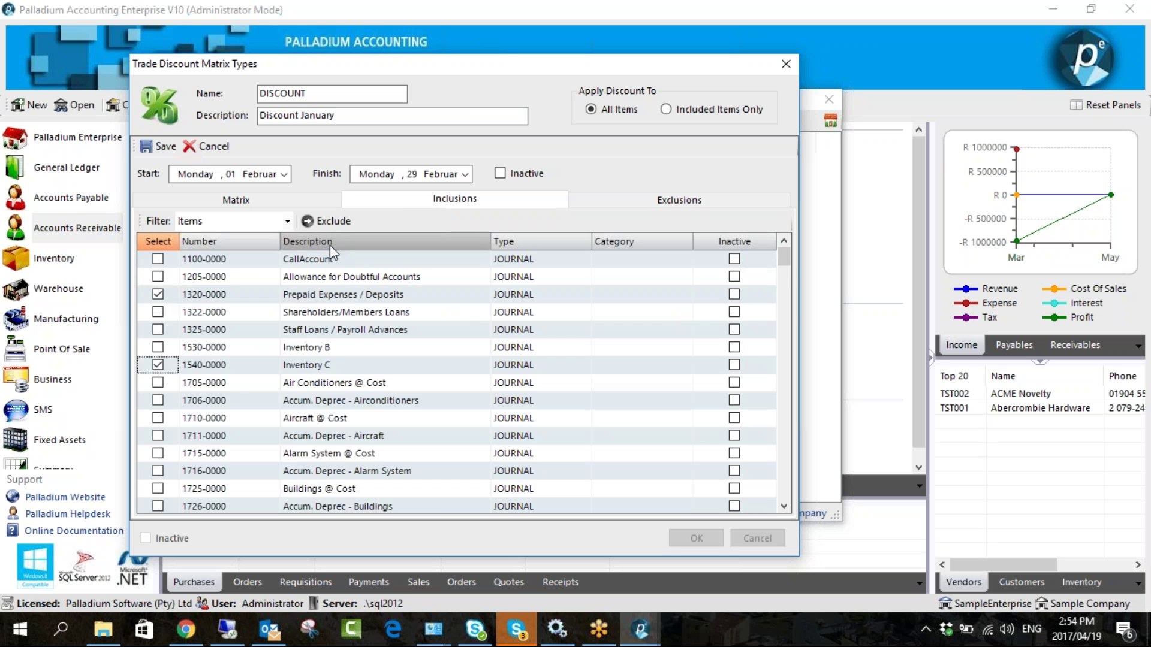
pyautogui.click(323, 222)
pyautogui.click(631, 206)
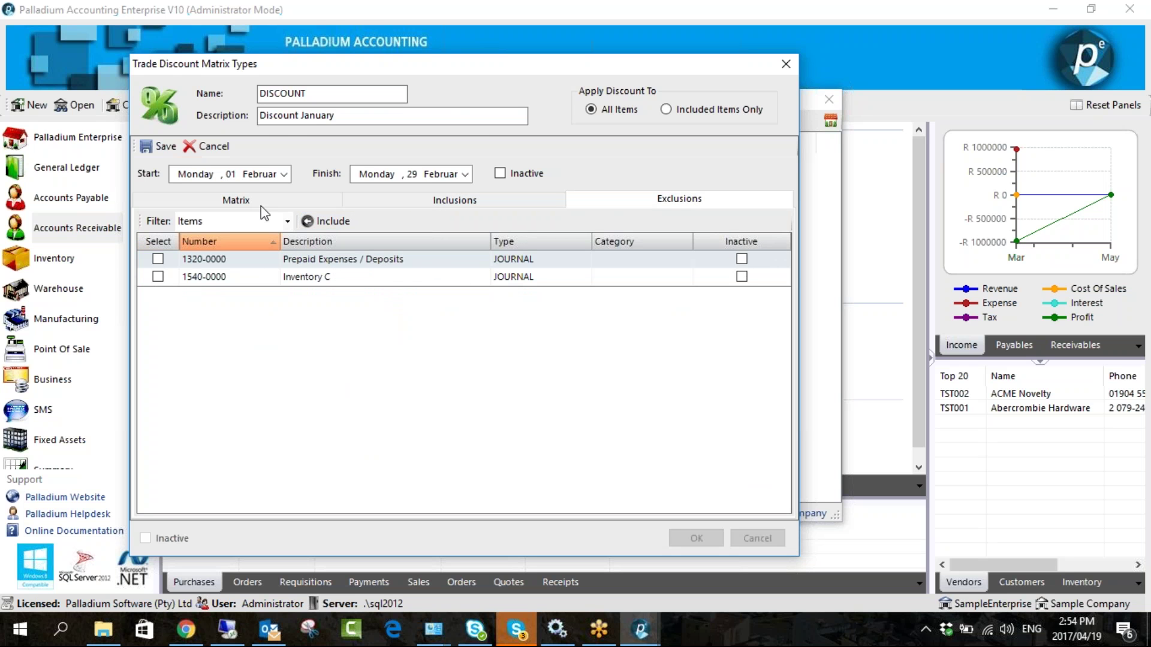
pyautogui.click(159, 146)
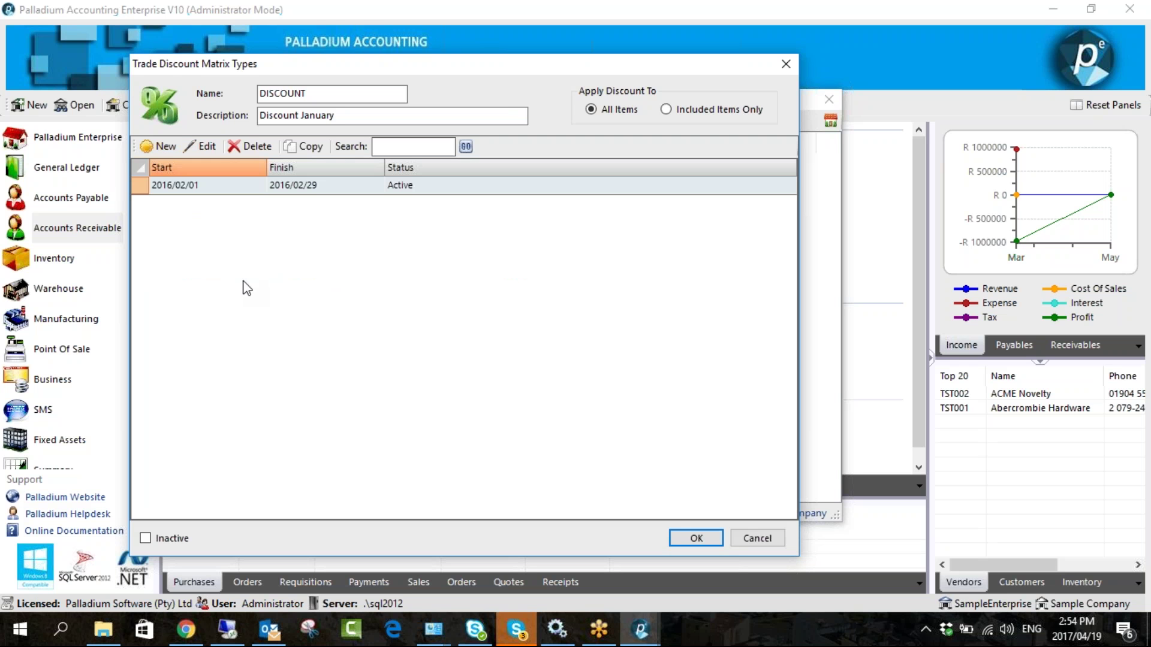
# - Recheck the February discount bands, save the period again and close the DISCOUNT matrix type
pyautogui.doubleClick(172, 191)
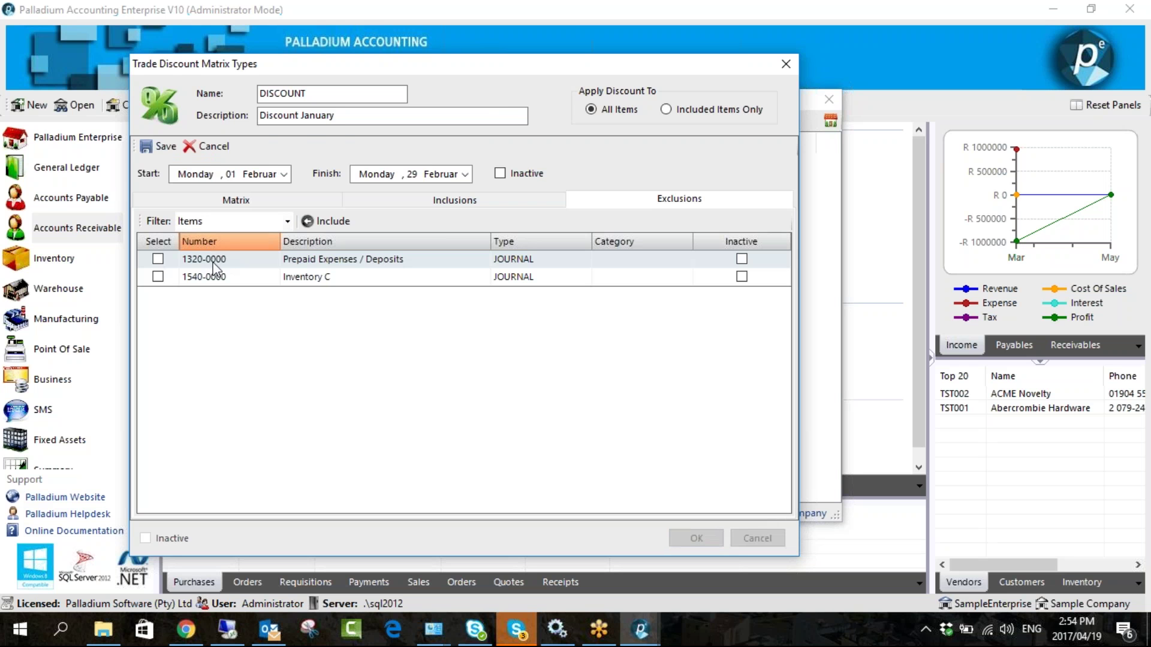
pyautogui.click(249, 200)
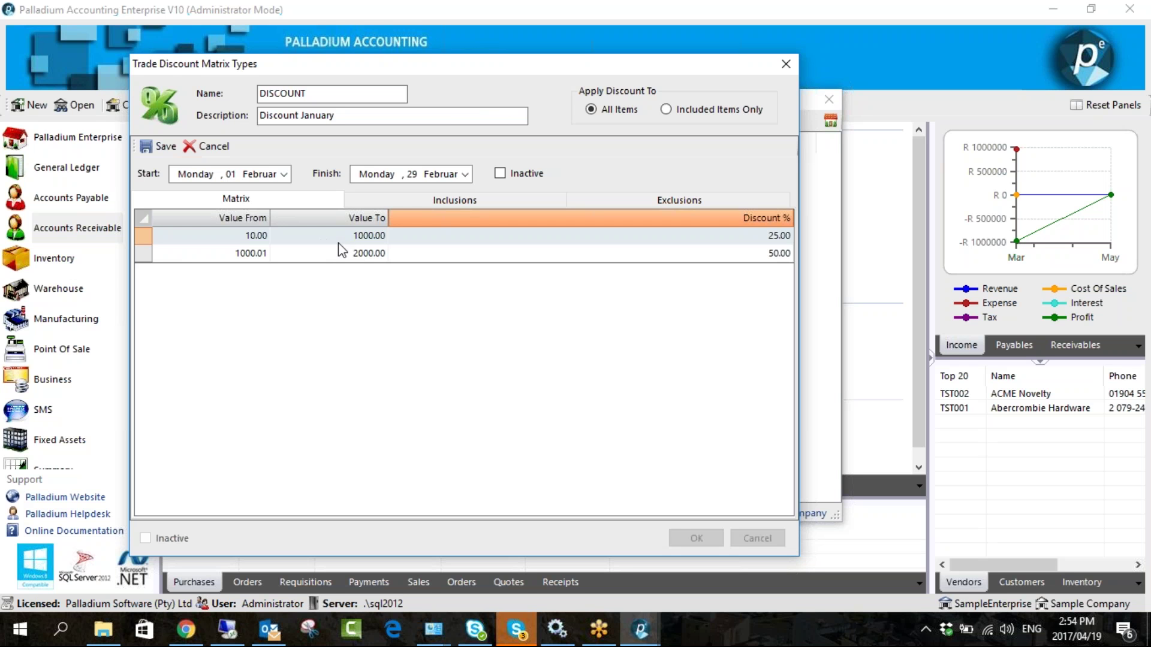
pyautogui.click(159, 146)
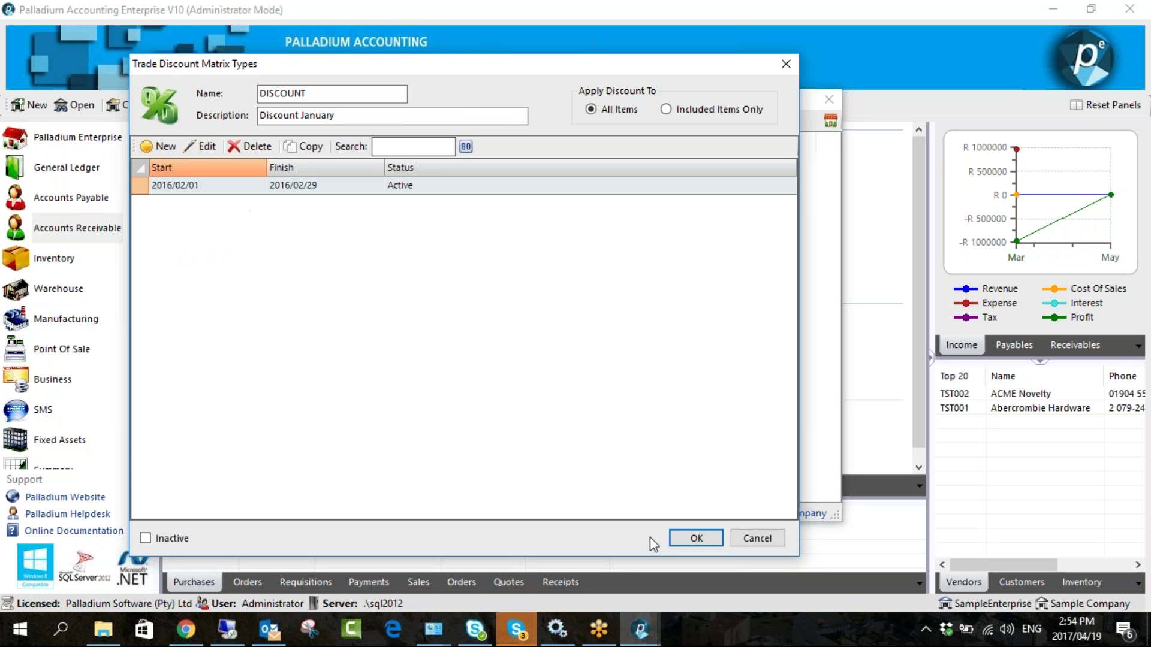
pyautogui.click(677, 538)
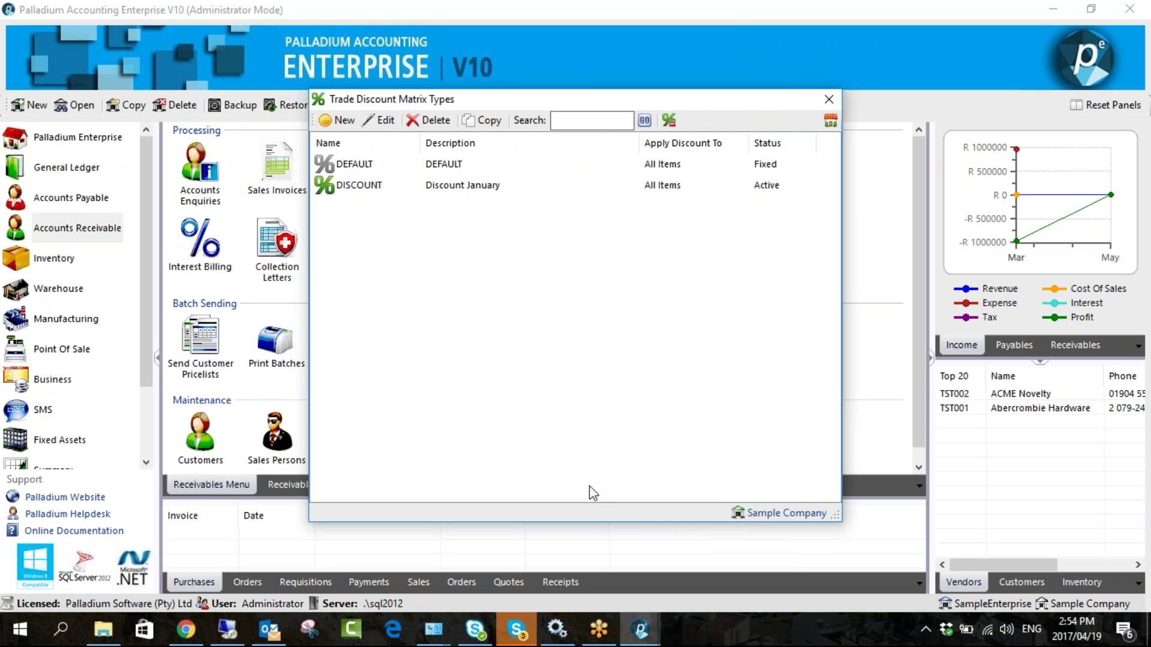
# - Close Trade Discount Matrix Types and open Company Options from the Control Panel
pyautogui.click(829, 100)
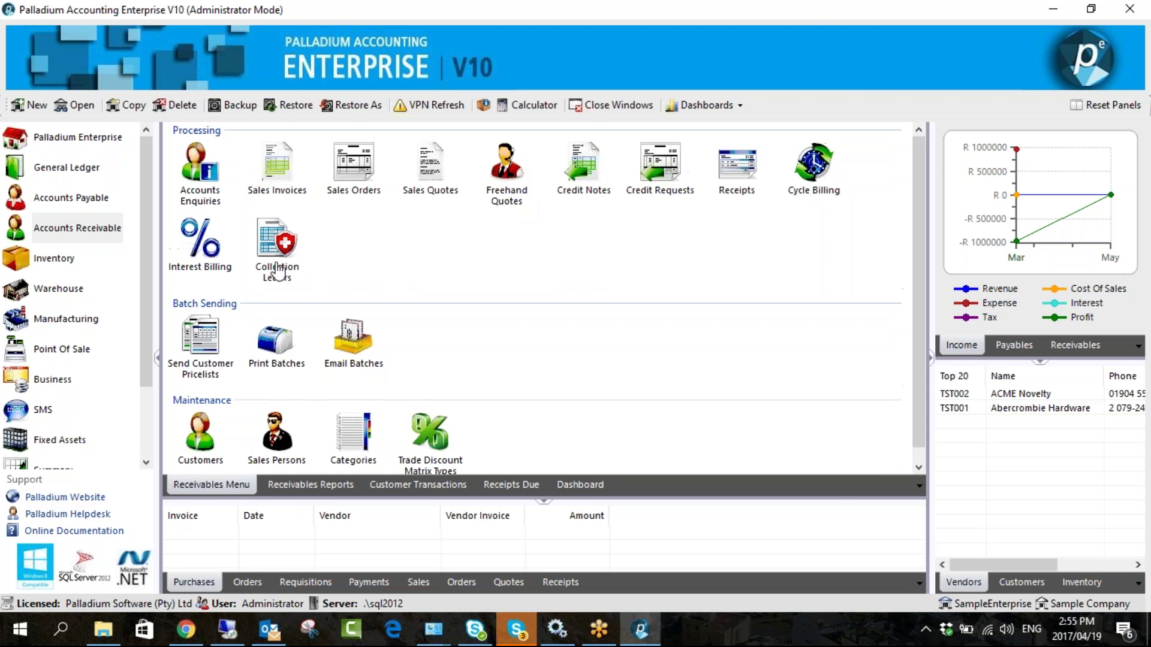
pyautogui.scroll(-2, 131, 397)
pyautogui.scroll(-1, 132, 397)
pyautogui.click(62, 410)
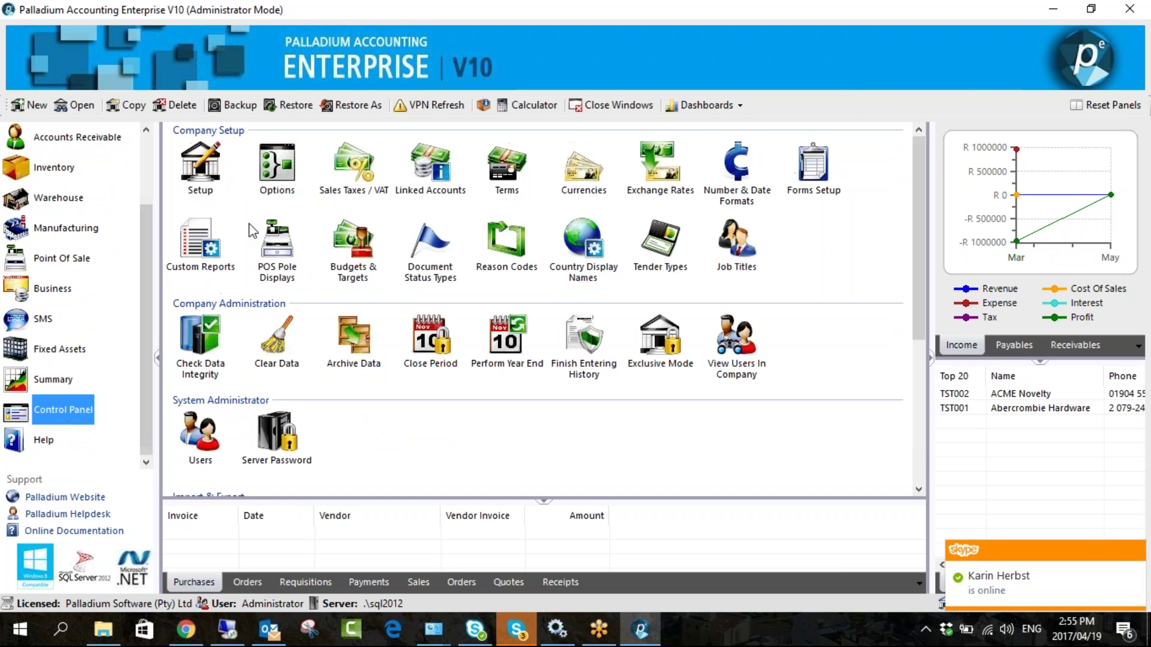
pyautogui.click(355, 72)
# - Browse the Inventory & Services and Payables option tabs, then return to Receivables
pyautogui.moveTo(417, 35); pyautogui.dragTo(311, 25)
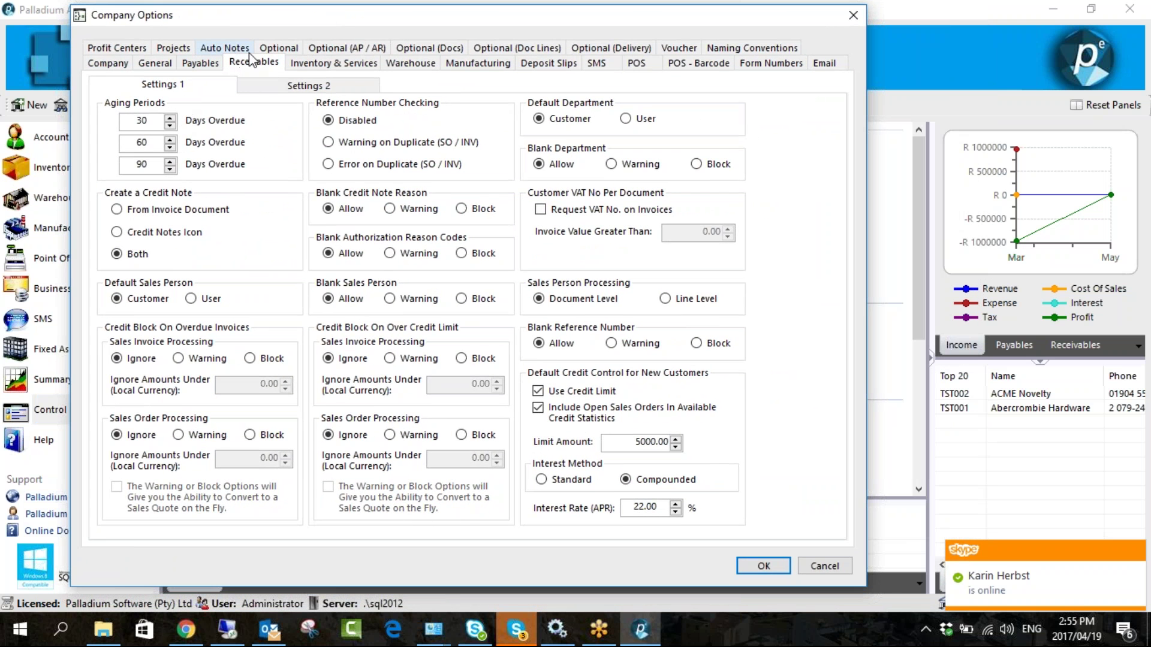
pyautogui.click(331, 63)
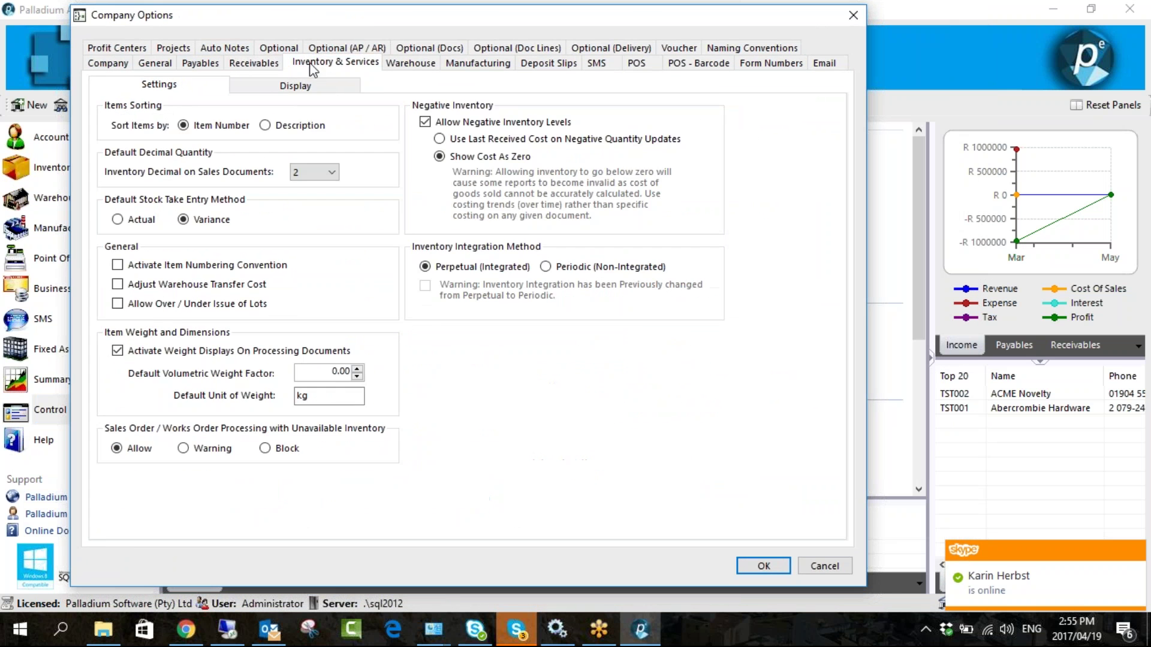
pyautogui.click(207, 66)
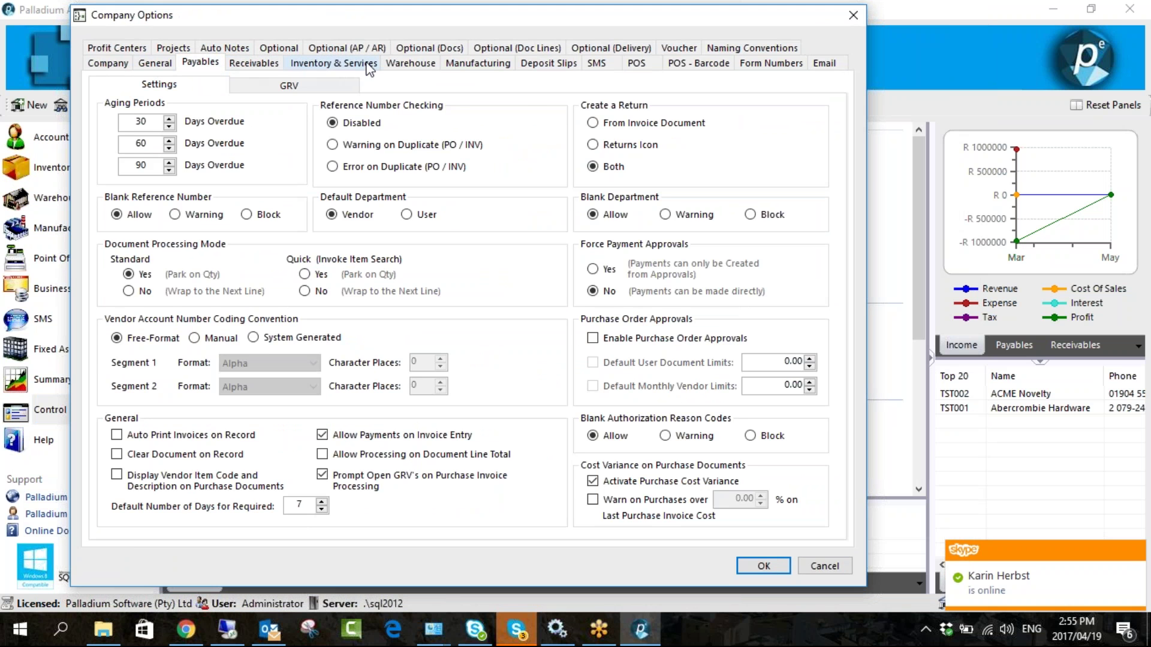
pyautogui.click(252, 63)
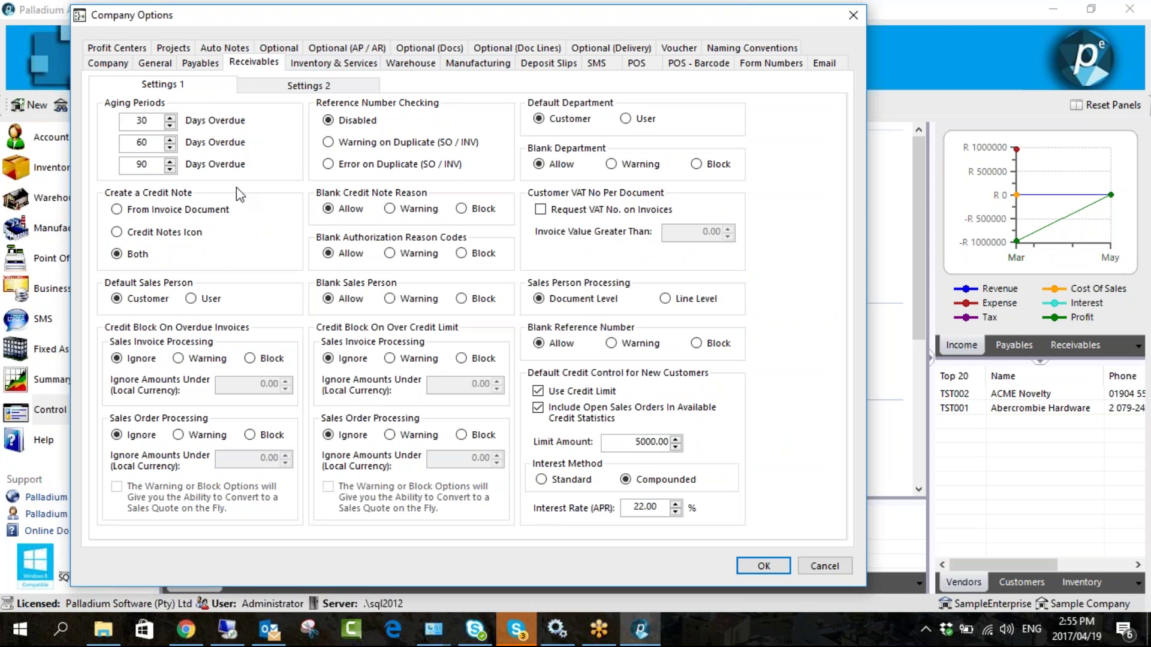
# - Re-enter the first aging period as 30, leaving it unchanged
pyautogui.click(156, 120)
pyautogui.moveTo(155, 119); pyautogui.dragTo(140, 117)
pyautogui.write('25')
pyautogui.write('30')
pyautogui.press('BackSpace')
pyautogui.press('BackSpace')
pyautogui.press('BackSpace')
pyautogui.press('BackSpace')
pyautogui.write('30')
# - Try the duplicate reference checks, leave checking off, set Default Department to User, and save
pyautogui.click(367, 146)
pyautogui.click(392, 173)
pyautogui.click(385, 148)
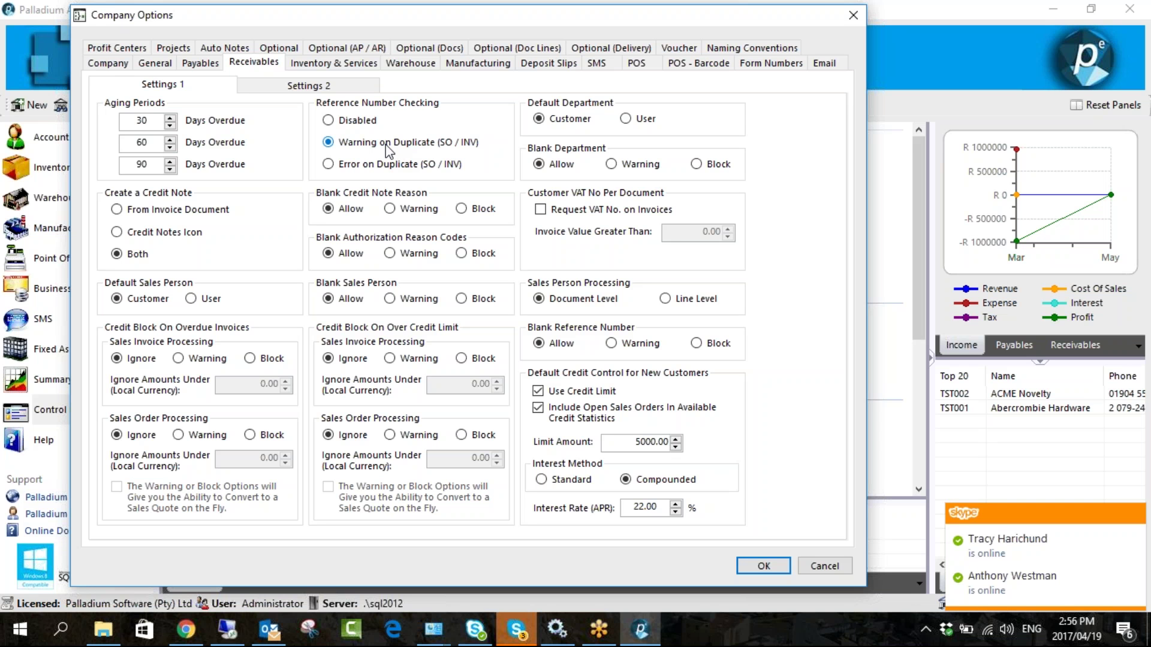
pyautogui.click(364, 121)
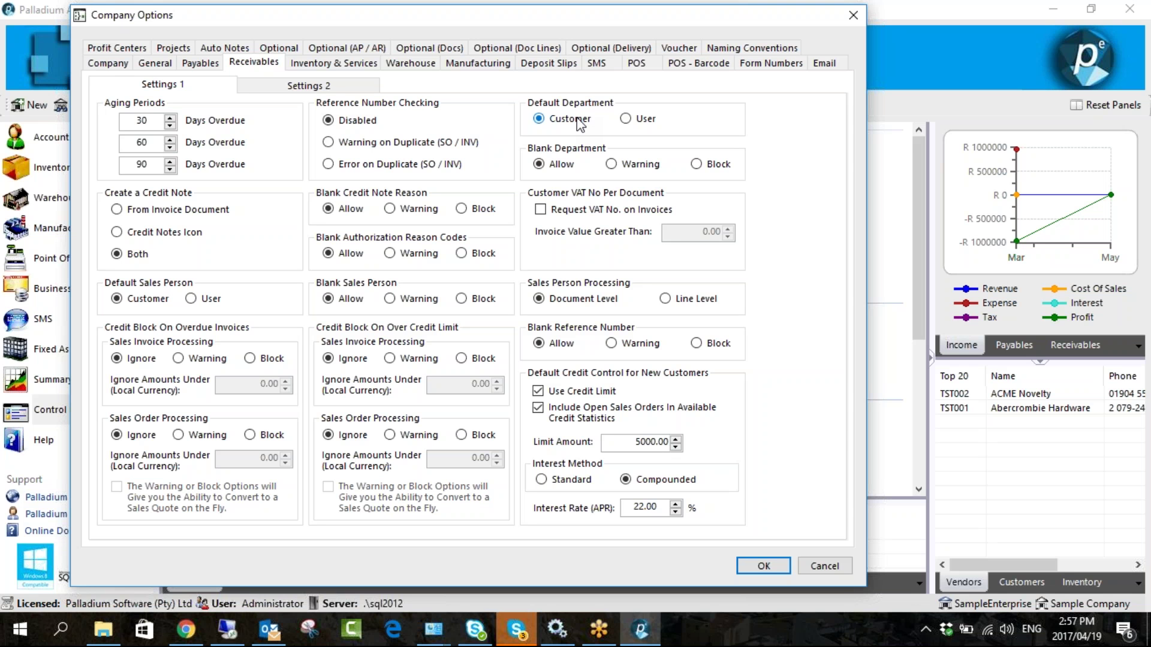
pyautogui.click(626, 119)
pyautogui.click(749, 565)
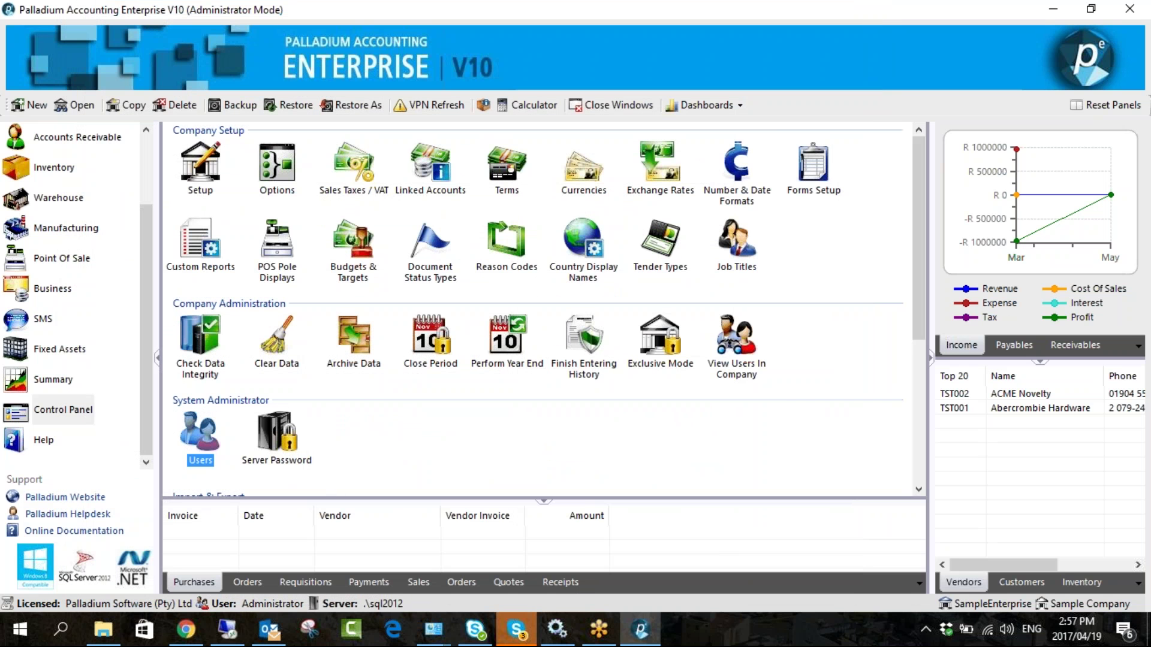
# - Start a new system user in User Manager, keeping DEFAULT as the default location
pyautogui.click(200, 435)
pyautogui.click(411, 174)
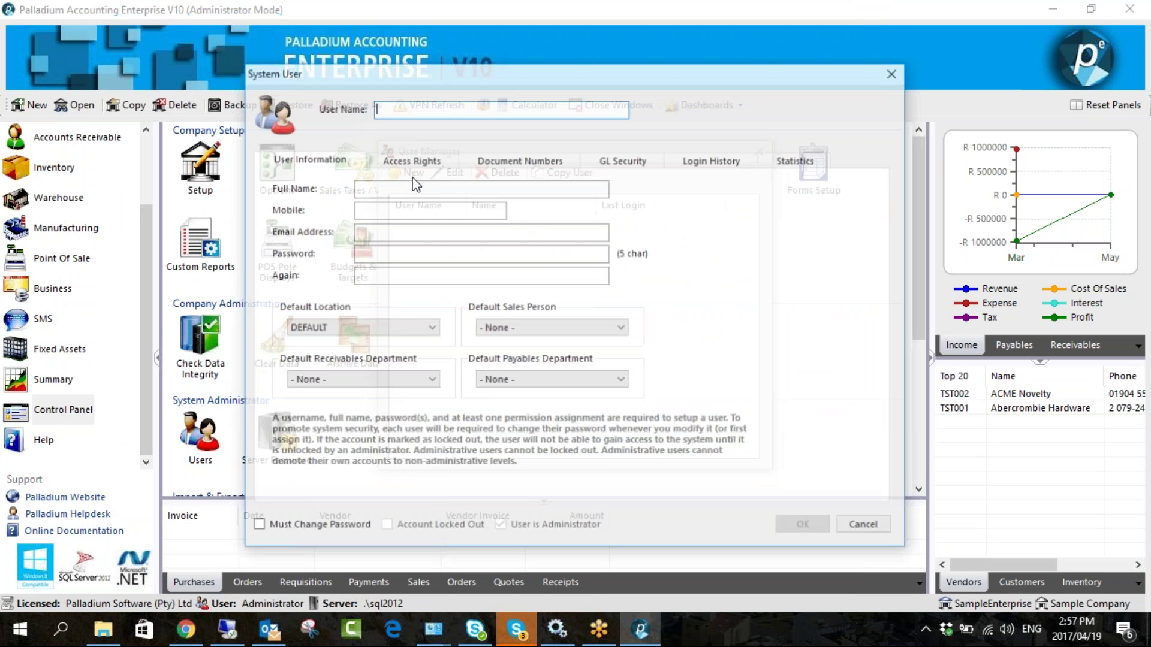
pyautogui.click(520, 328)
pyautogui.click(521, 328)
pyautogui.click(440, 328)
pyautogui.click(345, 327)
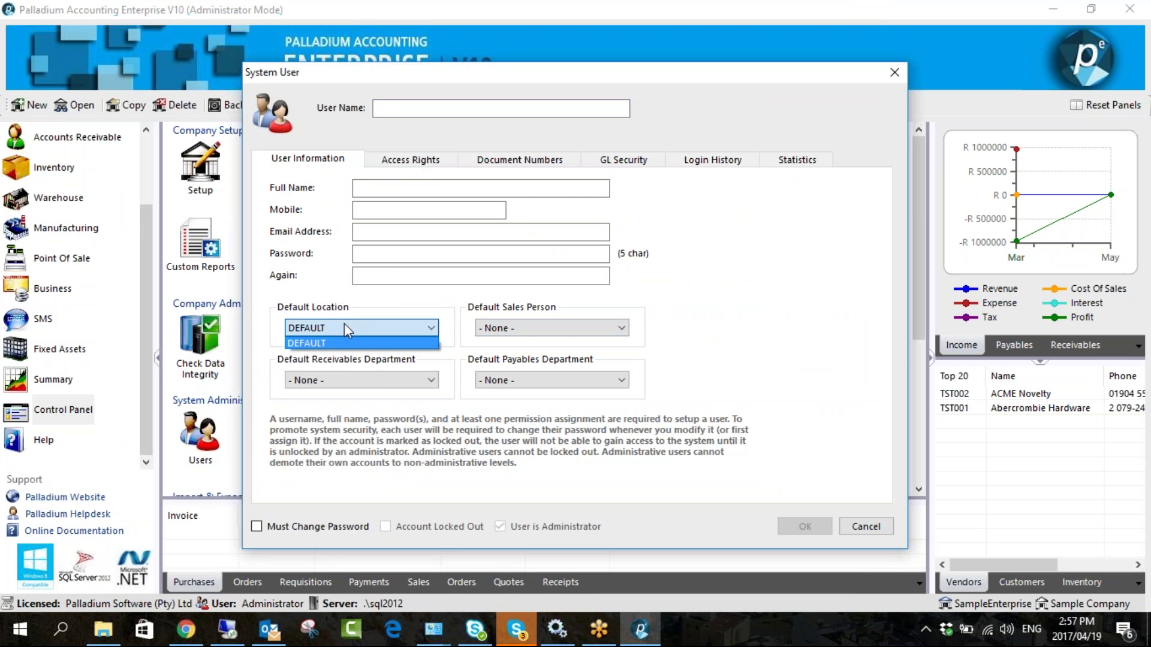
pyautogui.click(345, 327)
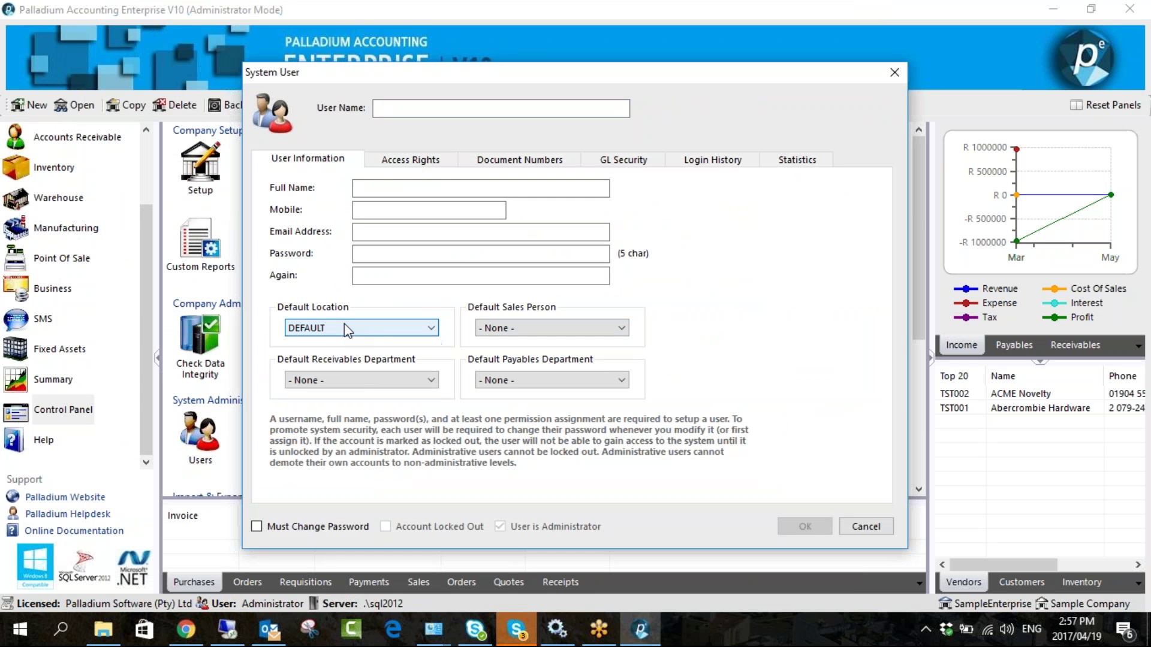
# - Set receivables and payables departments to 2000 Sample Dept 2, then close the user windows
pyautogui.click(365, 379)
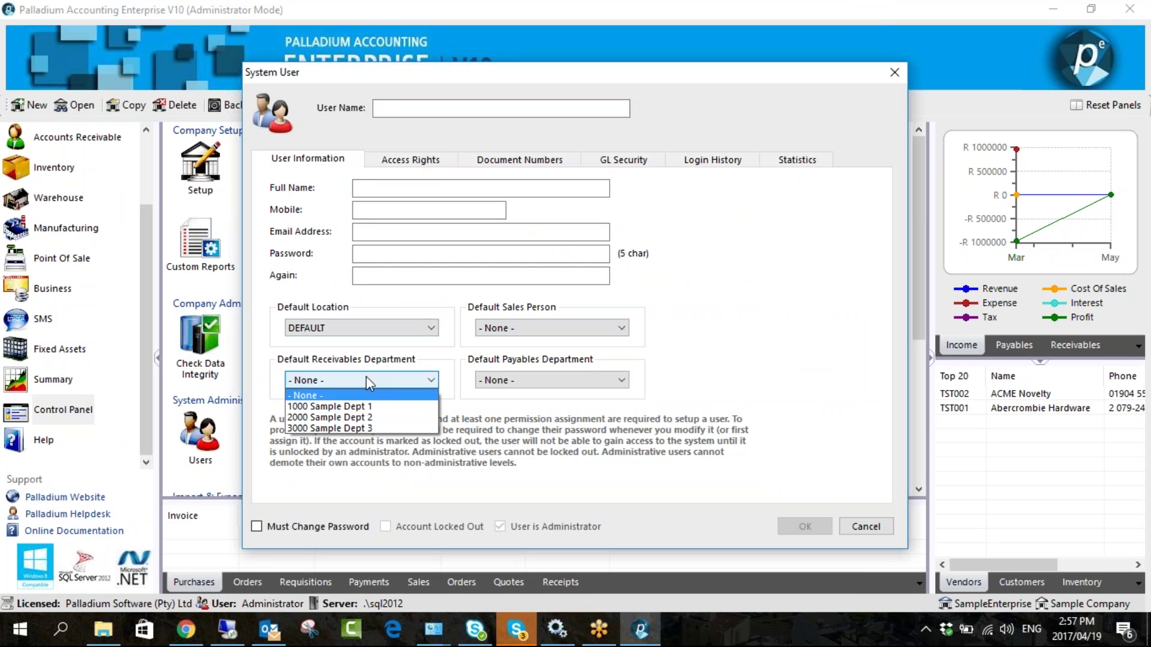
pyautogui.click(348, 417)
pyautogui.click(509, 380)
pyautogui.click(536, 417)
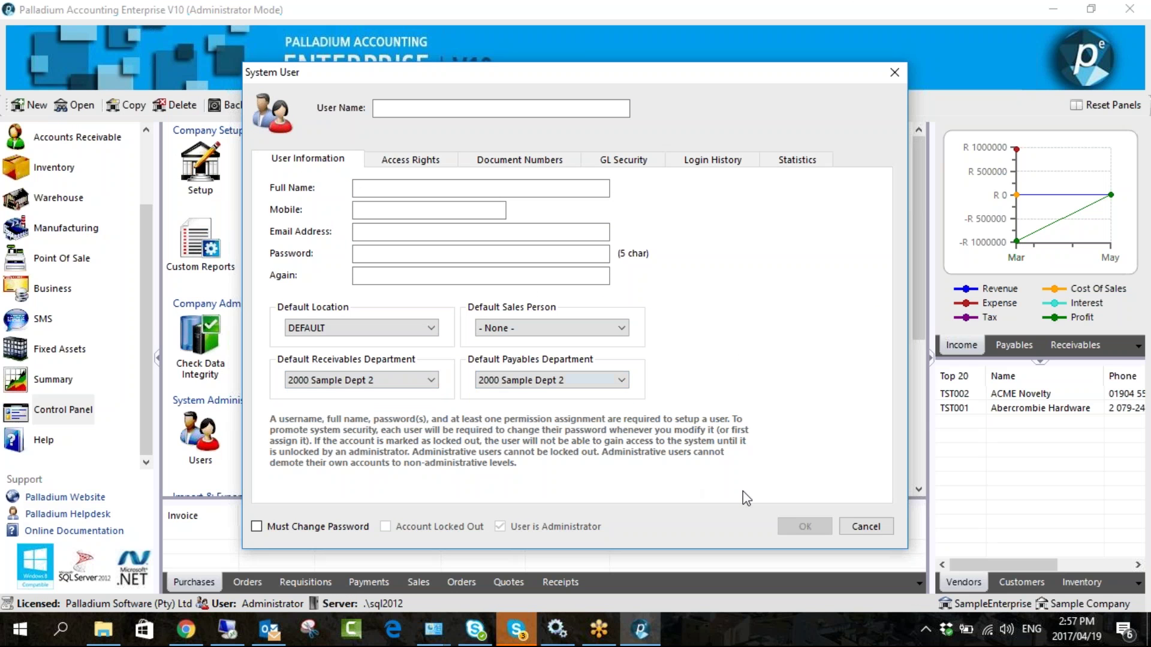
pyautogui.click(865, 526)
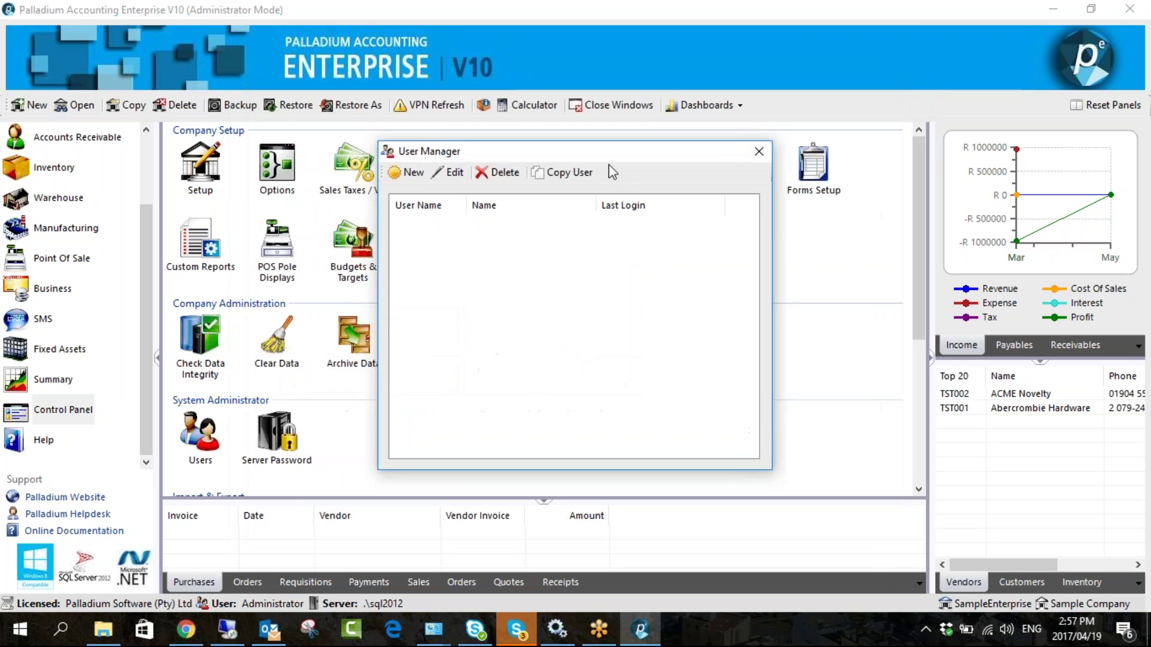
pyautogui.click(757, 151)
pyautogui.click(276, 165)
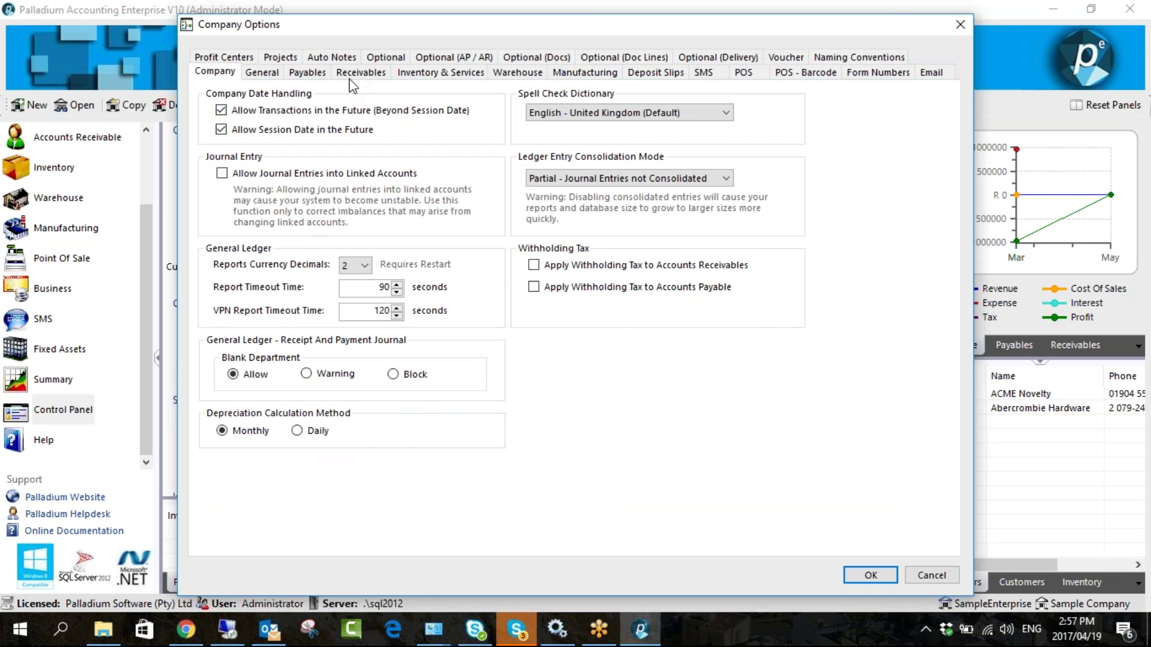
# - Set Blank Department to Block in Receivables options, save, and open Accounts Receivable
pyautogui.click(358, 73)
pyautogui.moveTo(445, 30); pyautogui.dragTo(330, 19)
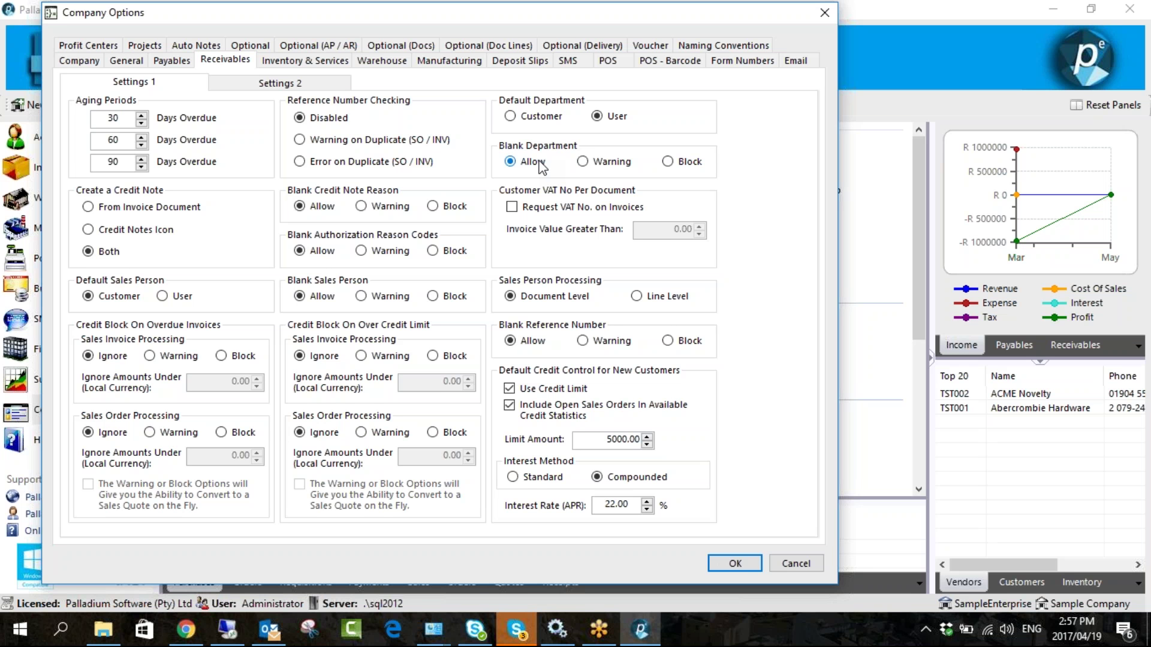
pyautogui.click(667, 162)
pyautogui.click(736, 564)
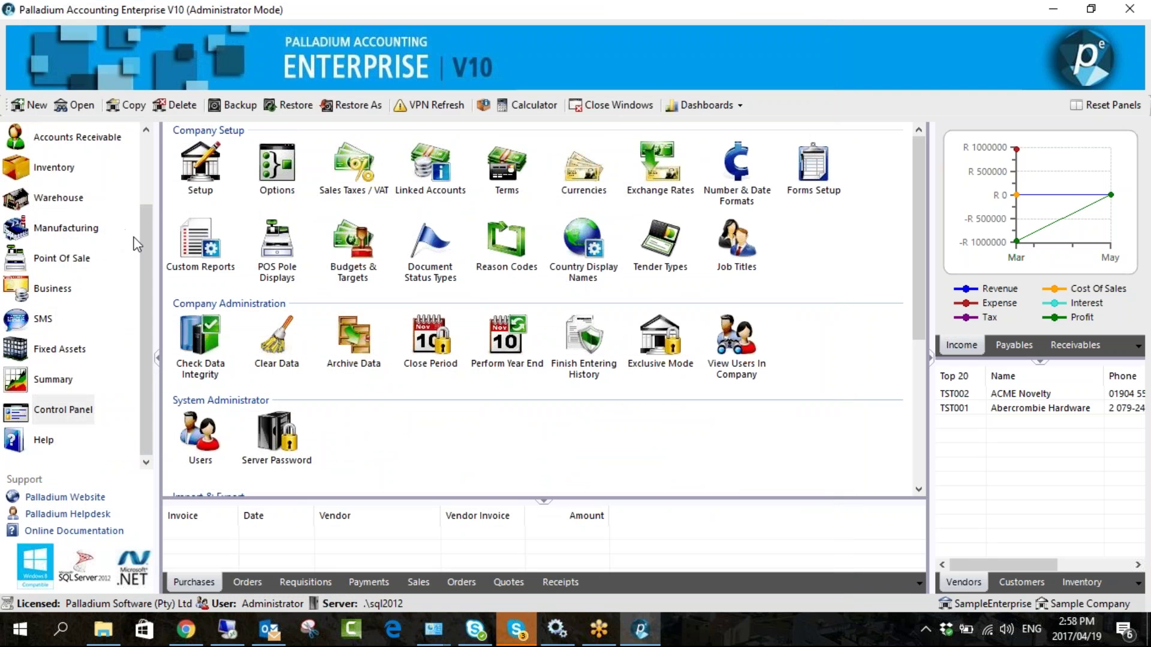
pyautogui.click(88, 229)
pyautogui.doubleClick(285, 171)
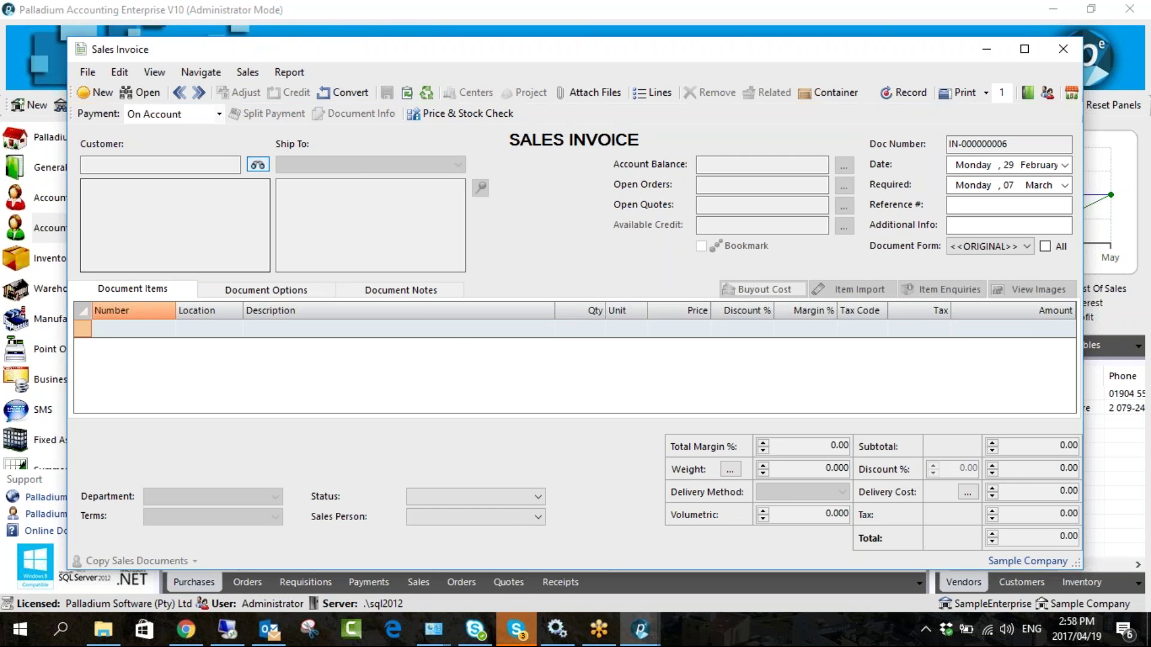
# - Start a Paint Shop sales invoice with one Inventory Item priced at 150
pyautogui.click(258, 165)
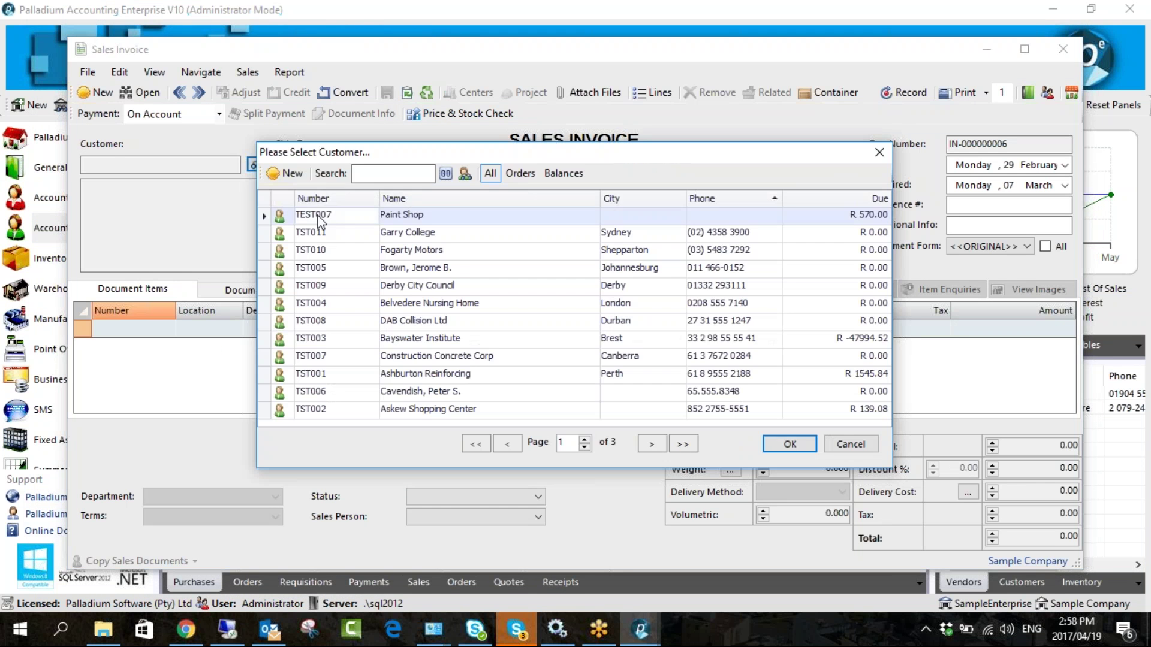
pyautogui.doubleClick(318, 211)
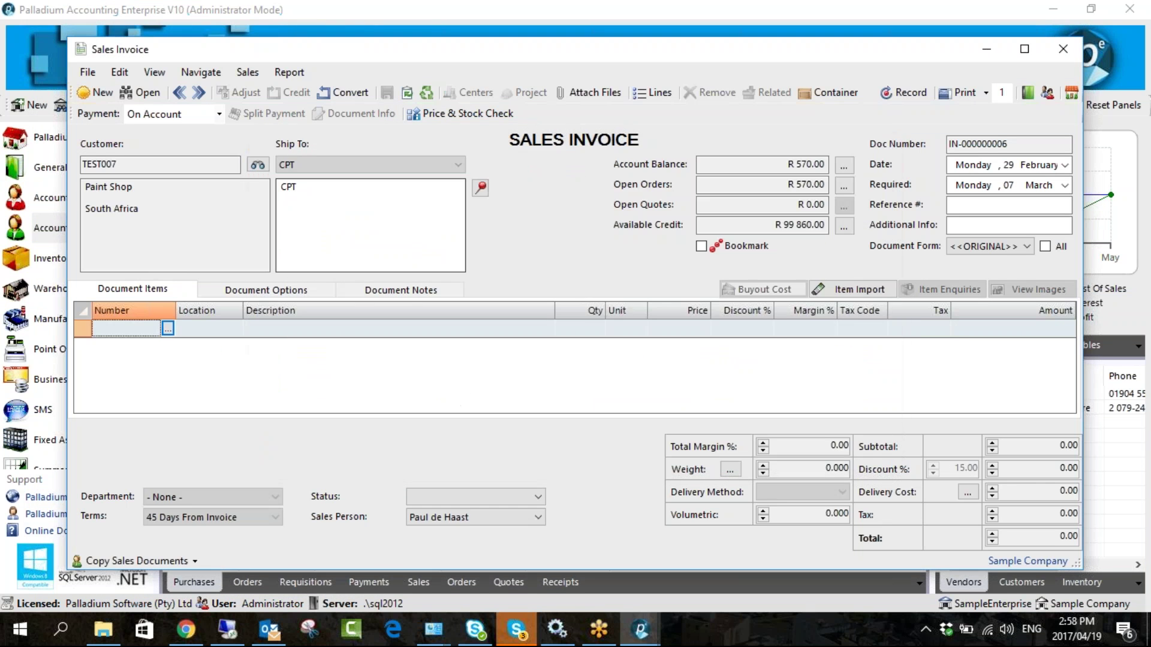
pyautogui.click(167, 329)
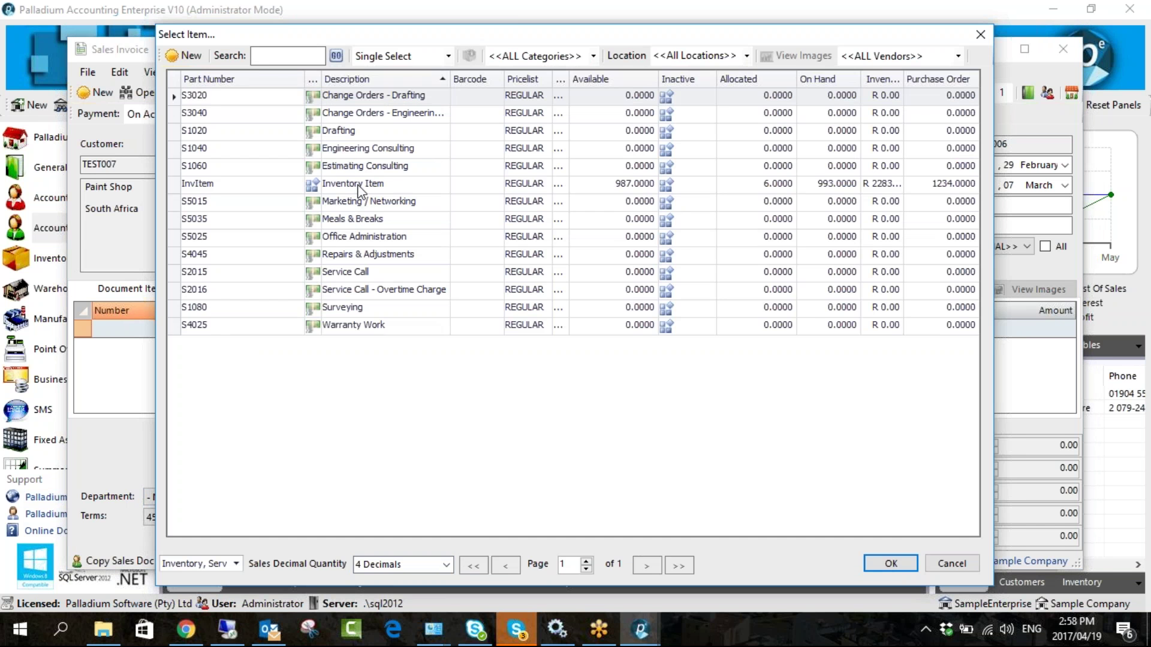
pyautogui.doubleClick(359, 185)
pyautogui.moveTo(526, 53); pyautogui.dragTo(474, 55)
pyautogui.click(624, 329)
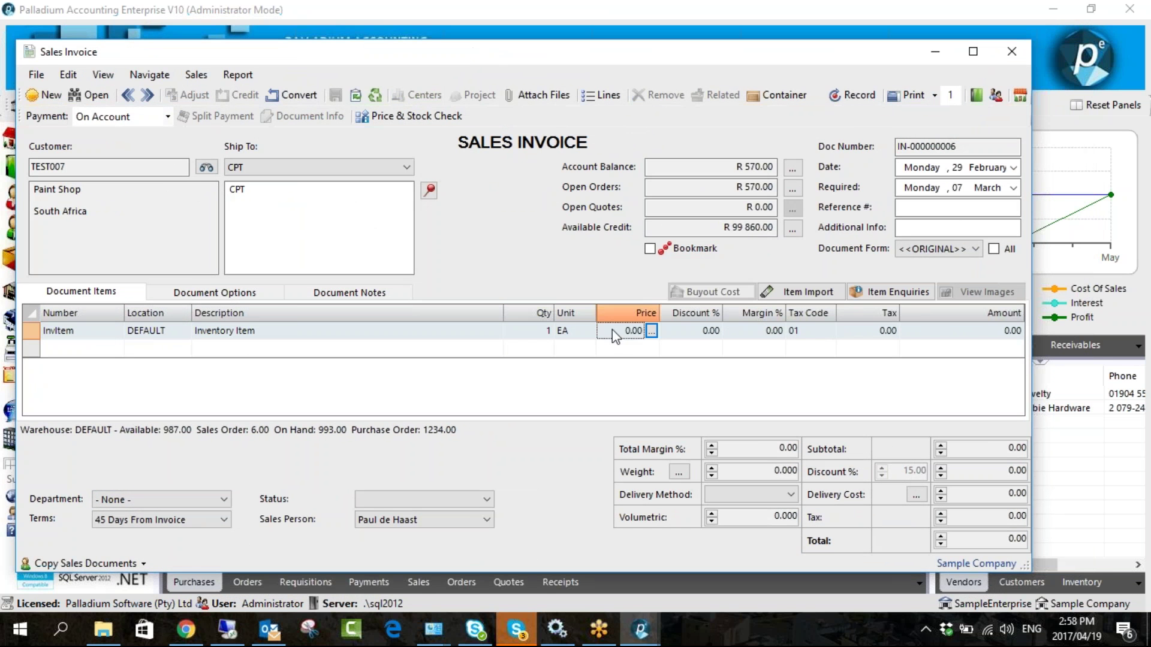
pyautogui.write('150')
pyautogui.press('Return')
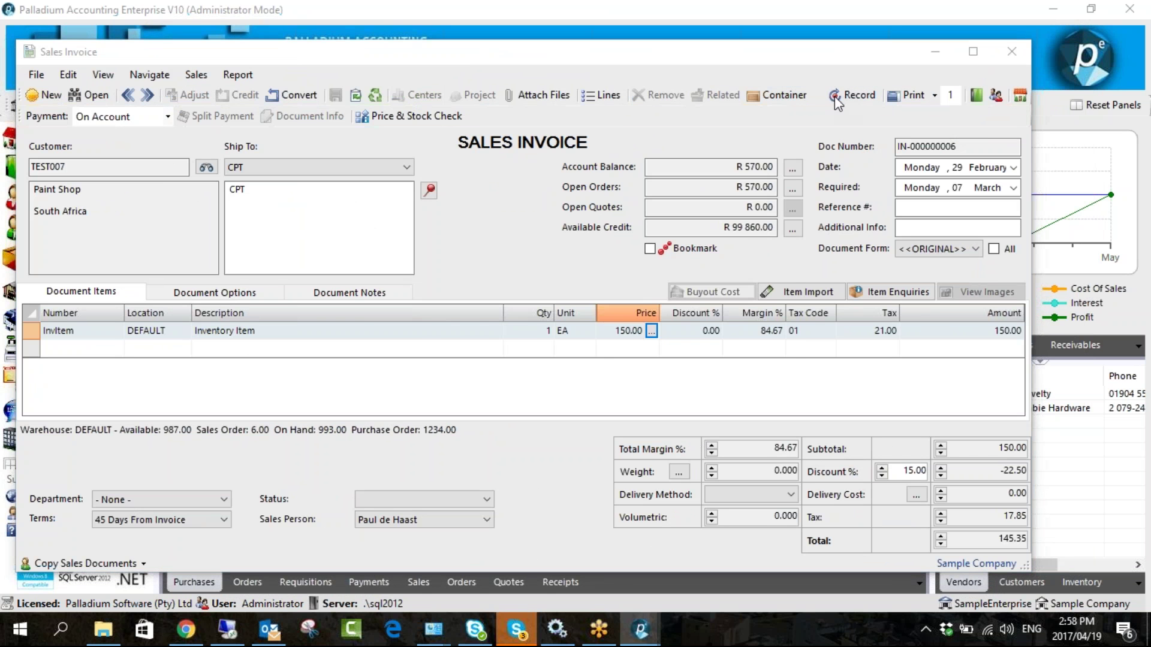
# - Record the invoice with department 1000 Sample Dept 1 after the missing-department warning, then close it
pyautogui.click(836, 96)
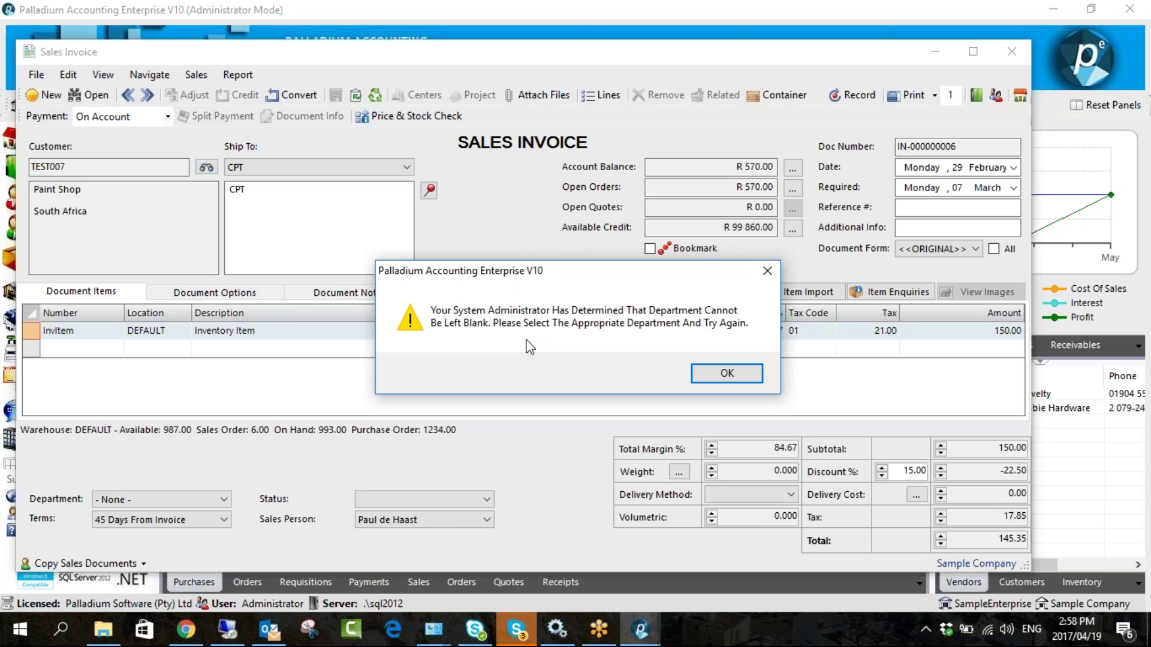
pyautogui.click(749, 374)
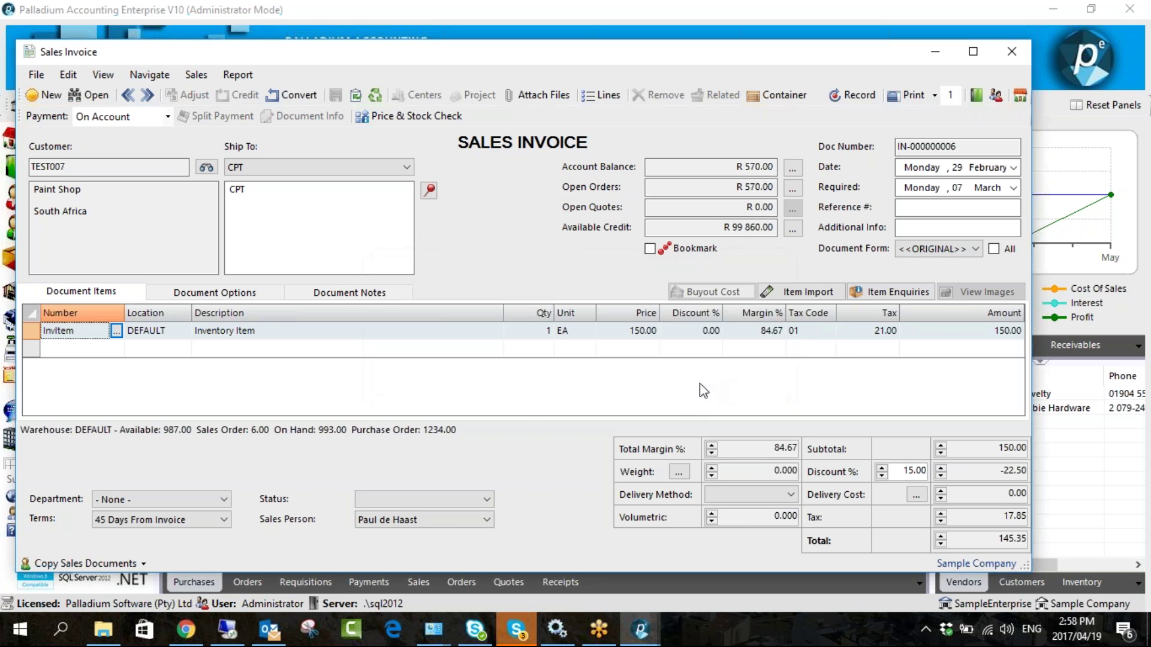
pyautogui.click(215, 501)
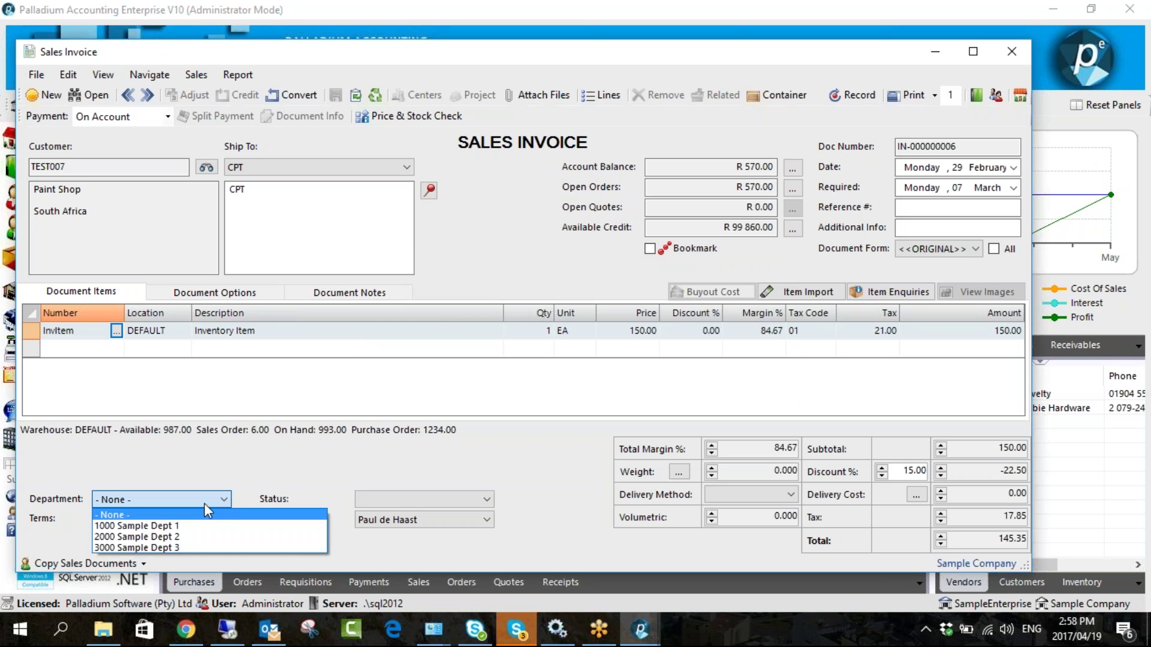
pyautogui.click(150, 523)
pyautogui.click(851, 94)
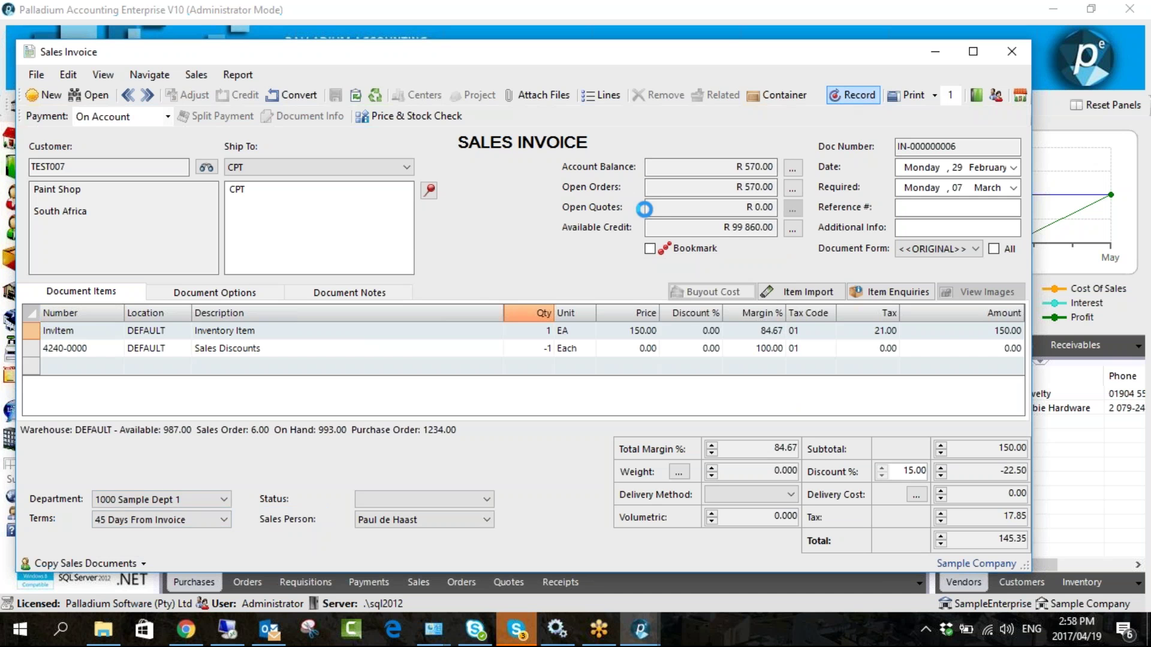
pyautogui.moveTo(730, 52); pyautogui.dragTo(558, 72)
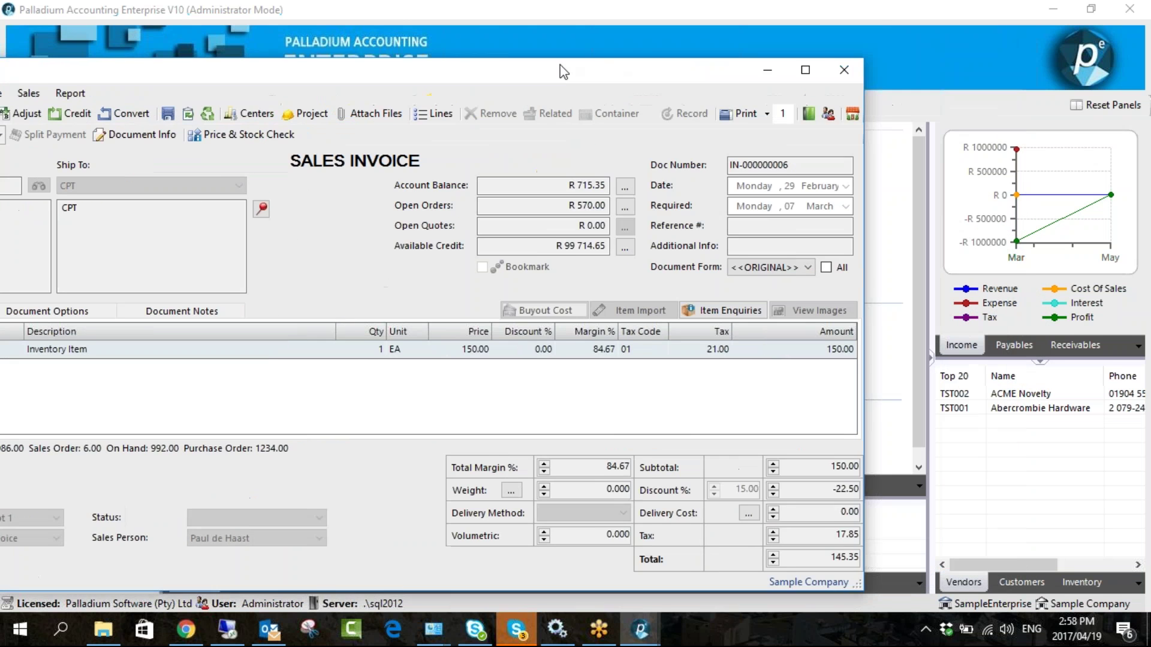
pyautogui.click(839, 72)
# - Switch Blank Department to Allow in Receivables options, then cancel so Block stays saved
pyautogui.scroll(-1, 63, 409)
pyautogui.click(63, 409)
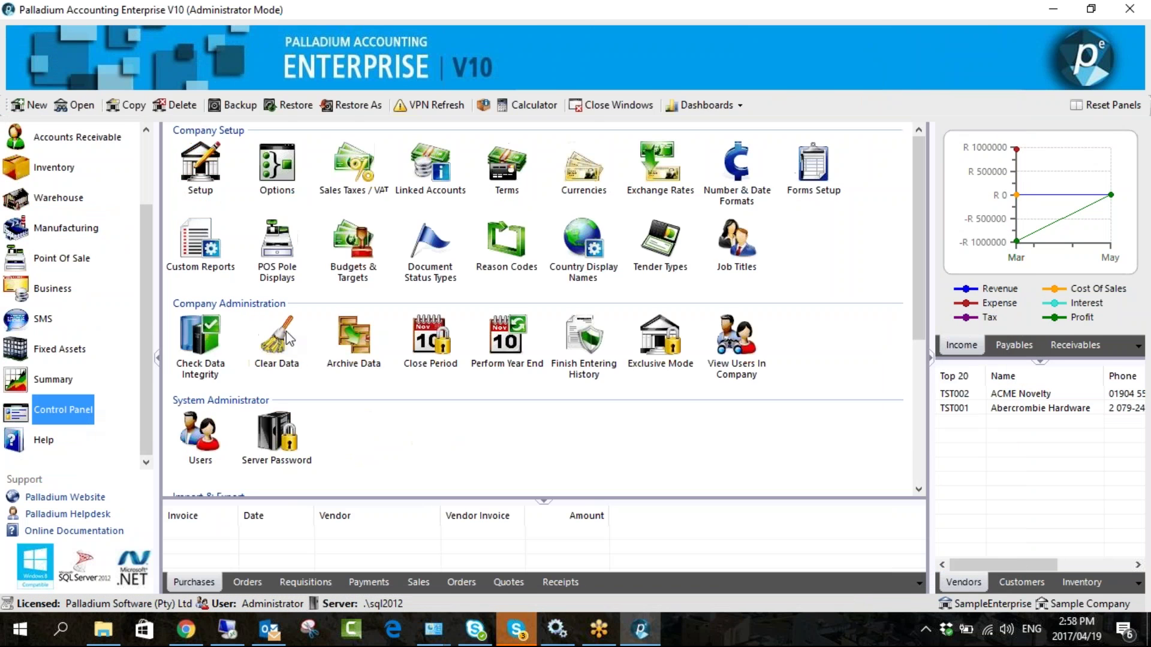
pyautogui.click(287, 178)
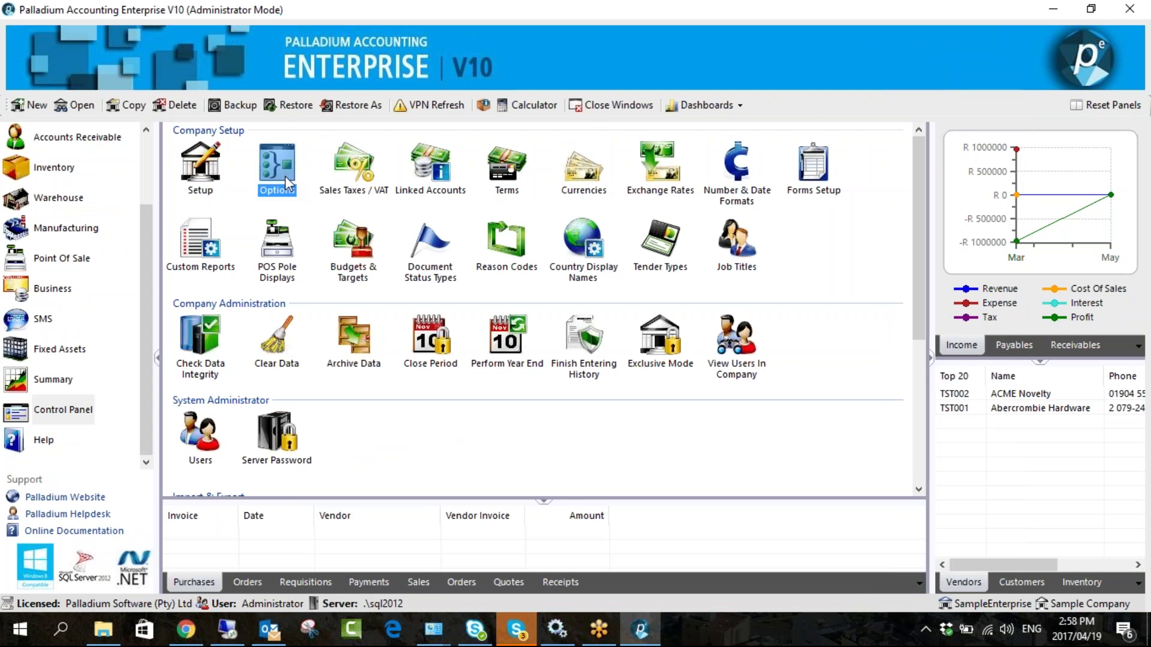
pyautogui.click(287, 181)
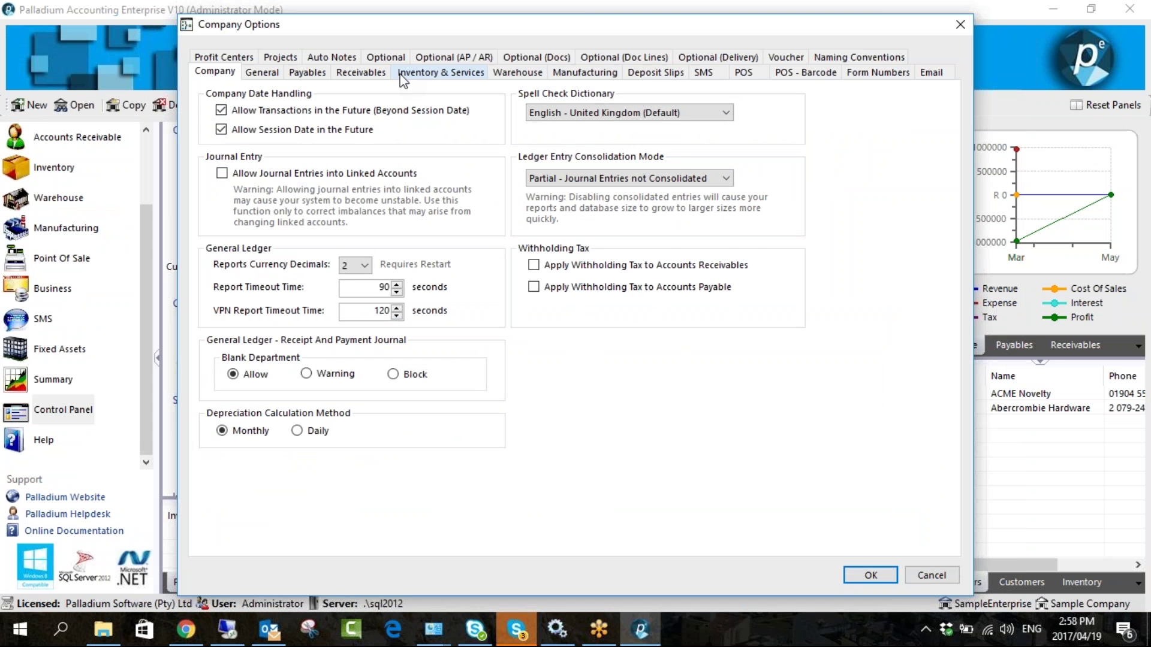
pyautogui.click(384, 73)
pyautogui.moveTo(494, 27); pyautogui.dragTo(389, 25)
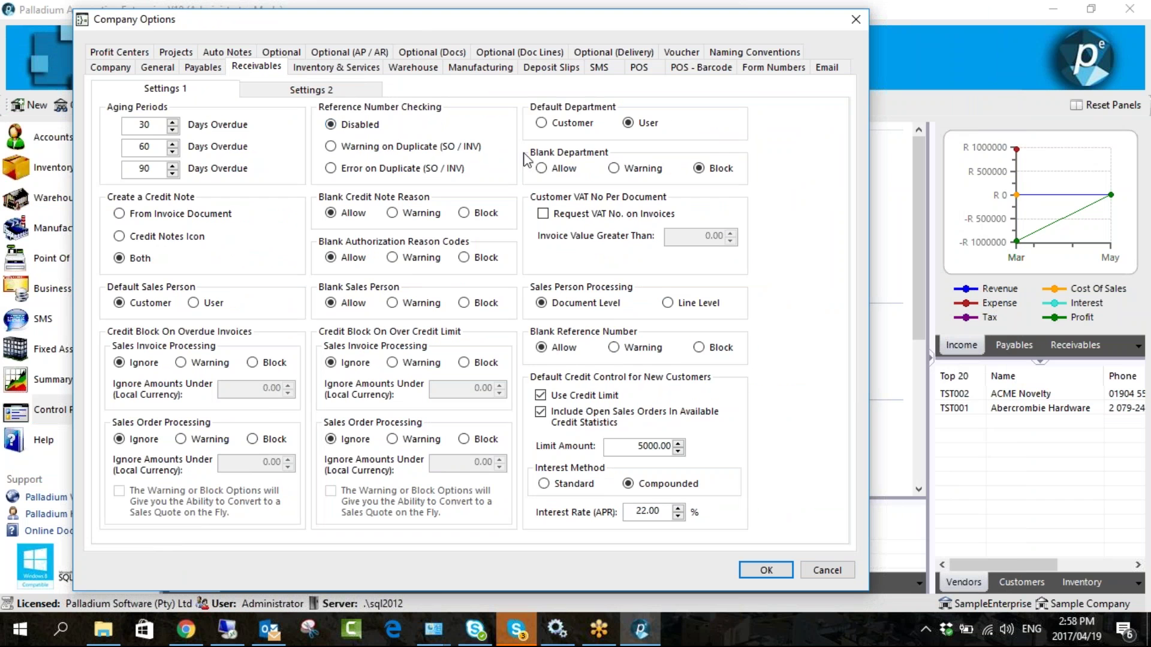
pyautogui.click(565, 169)
pyautogui.click(826, 571)
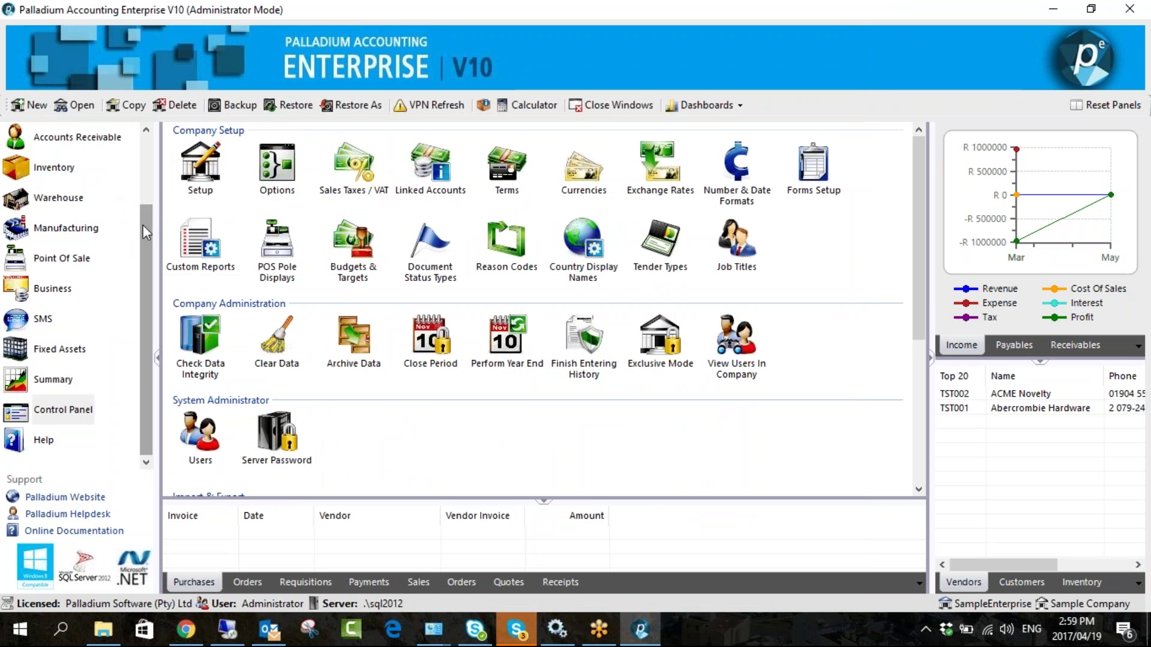
pyautogui.moveTo(143, 225); pyautogui.dragTo(142, 171)
pyautogui.click(98, 211)
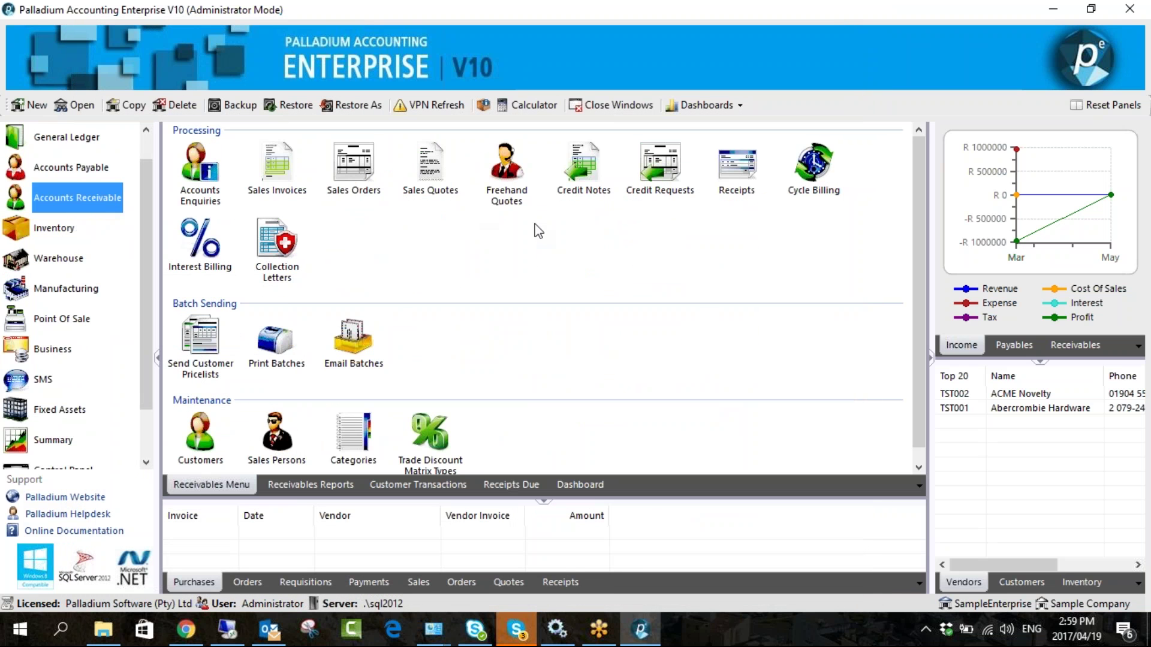
# - Load invoice IN-000000005 into a new credit note, then discard it unsaved
pyautogui.click(579, 190)
pyautogui.click(578, 190)
pyautogui.moveTo(512, 52); pyautogui.dragTo(478, 46)
pyautogui.click(107, 87)
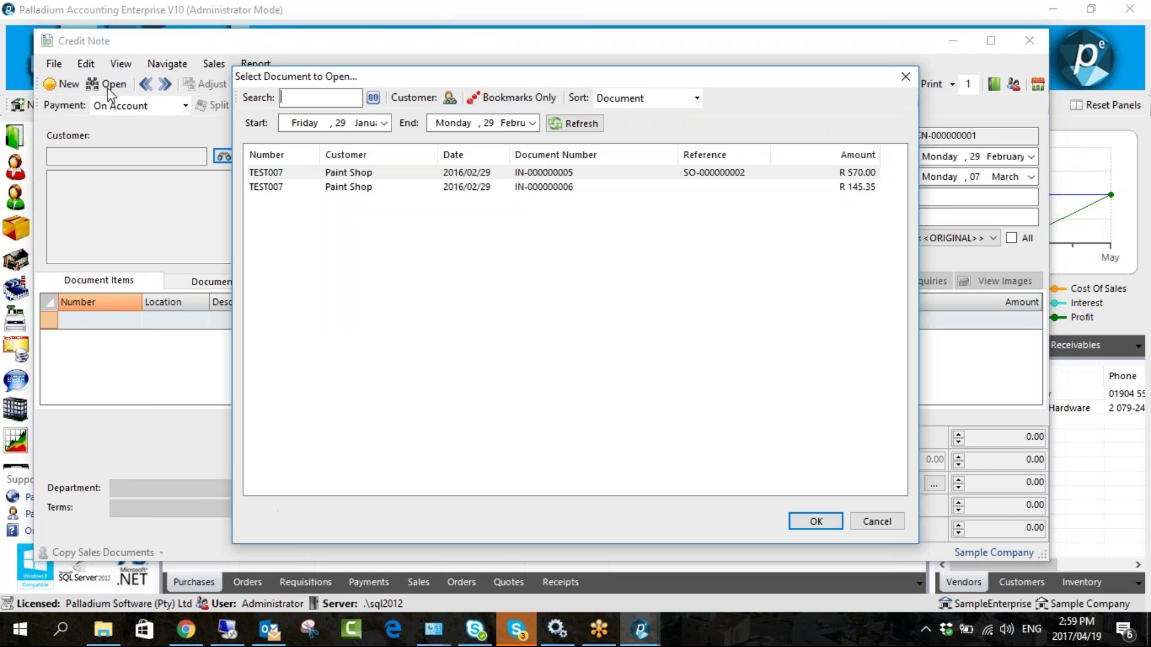
pyautogui.doubleClick(526, 173)
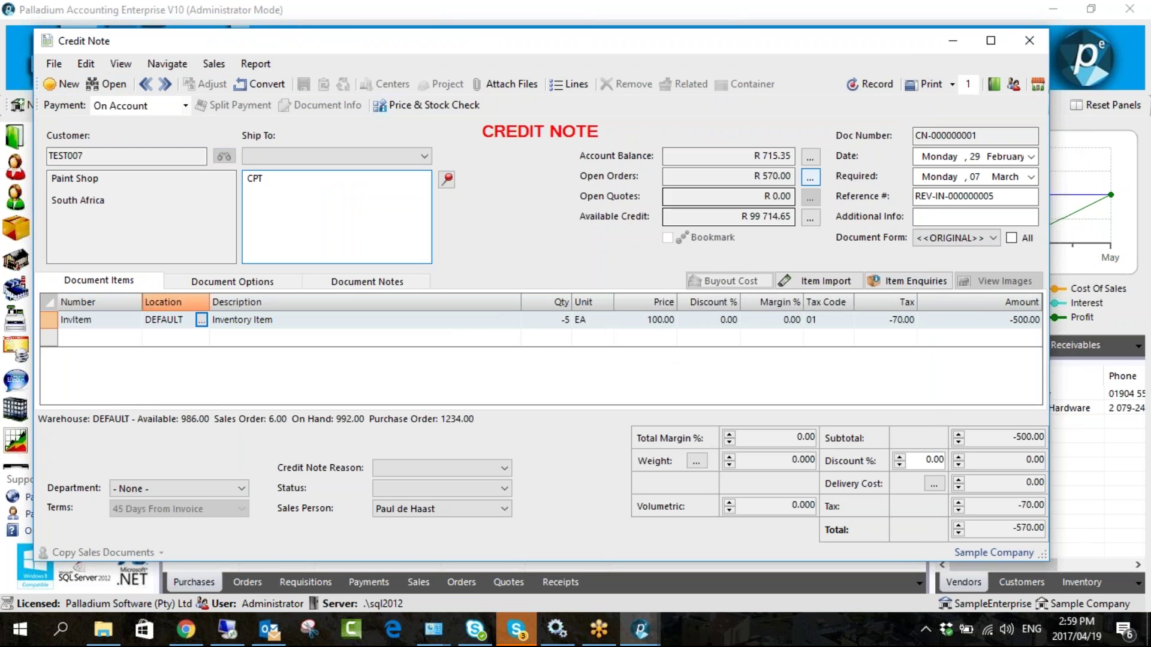
pyautogui.moveTo(776, 48); pyautogui.dragTo(609, 46)
pyautogui.click(872, 42)
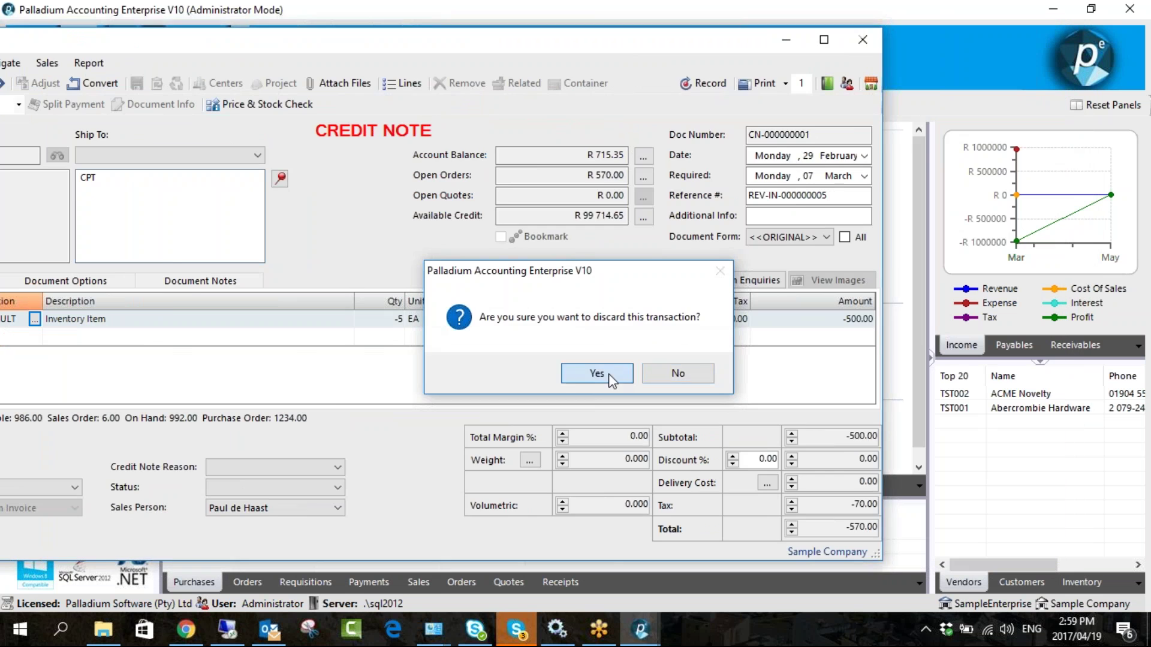
pyautogui.click(597, 373)
# - Turn invoice IN-000000006 into credit note CN-000000001 for -145.35 and record it
pyautogui.click(294, 180)
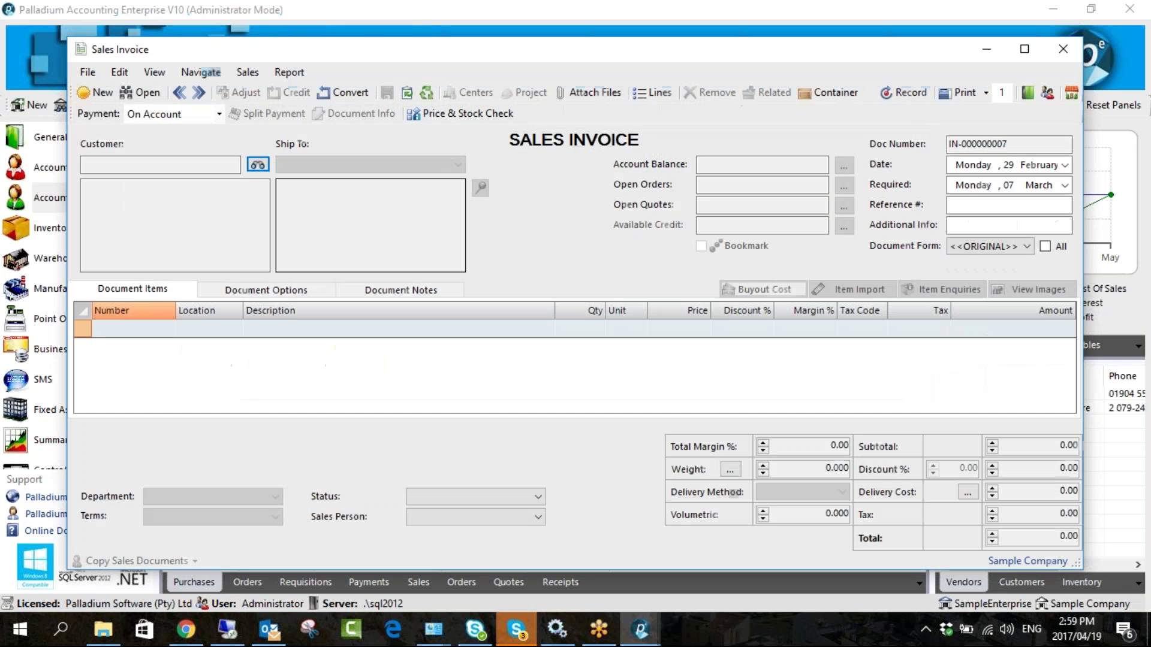
pyautogui.click(180, 93)
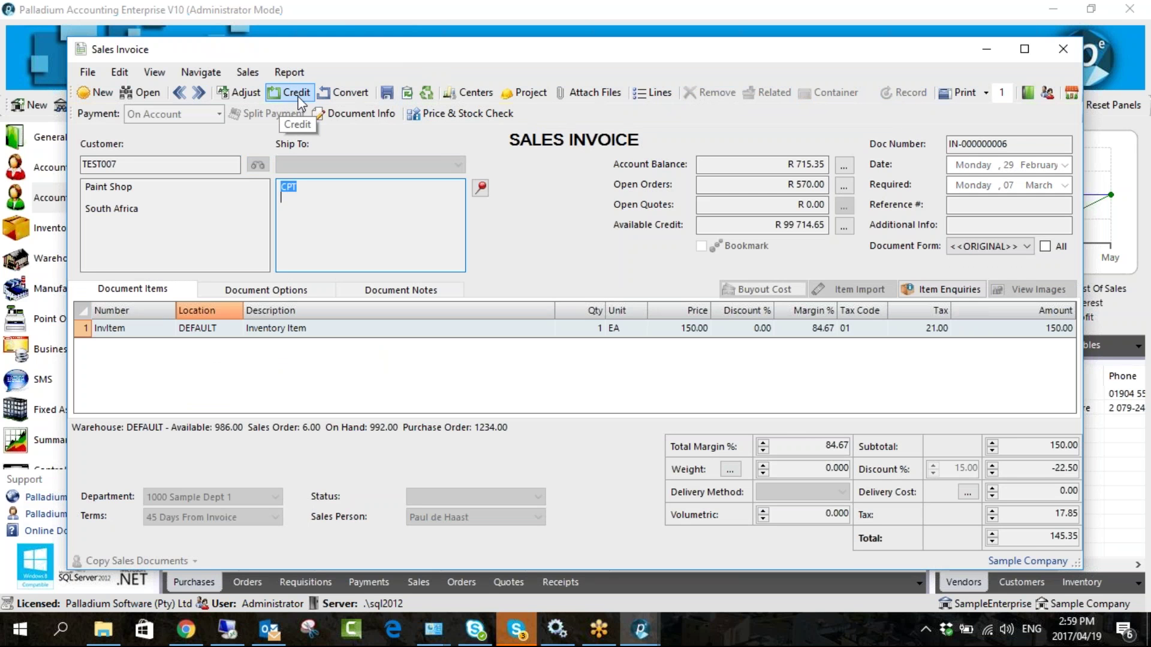
pyautogui.click(296, 93)
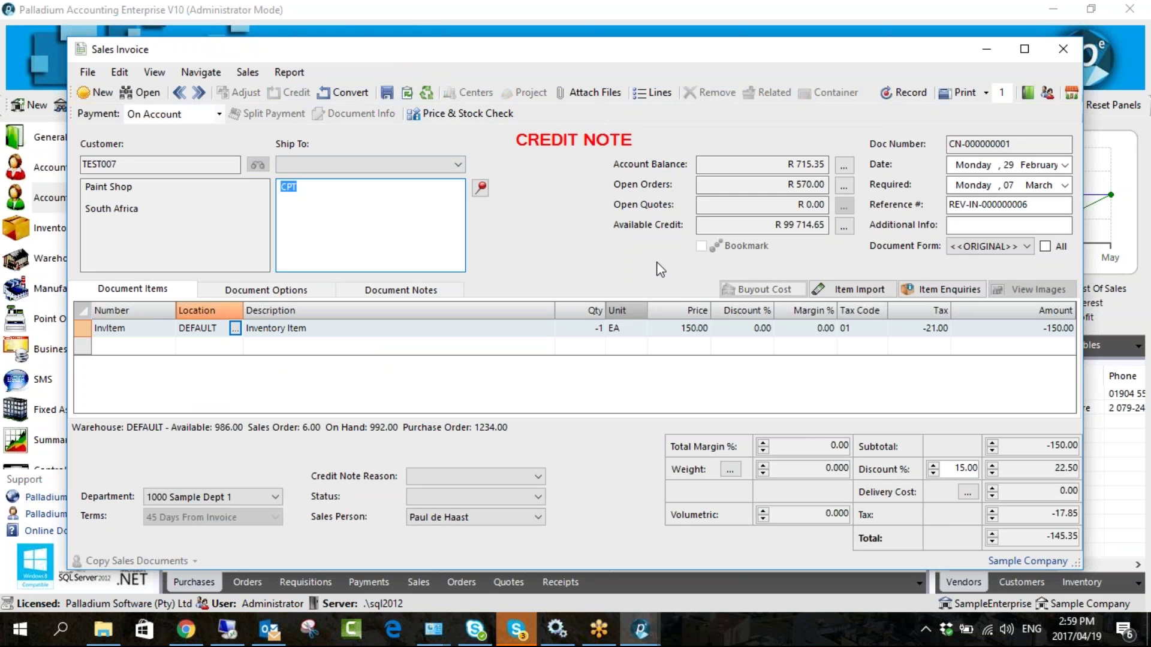
pyautogui.click(481, 188)
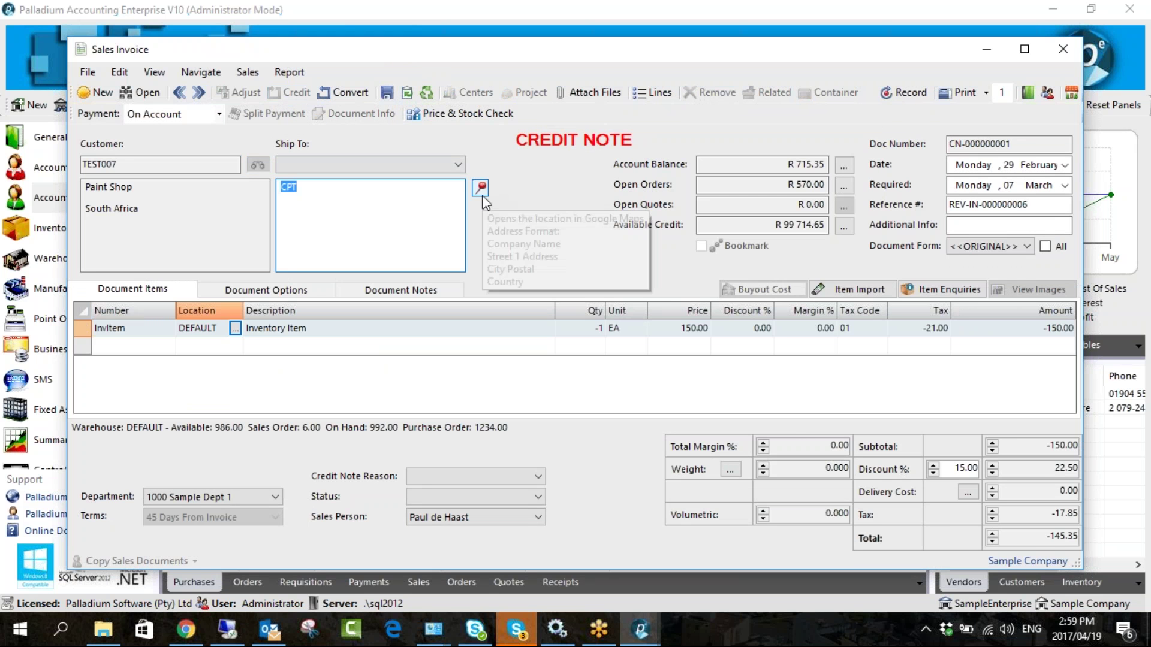
pyautogui.click(887, 96)
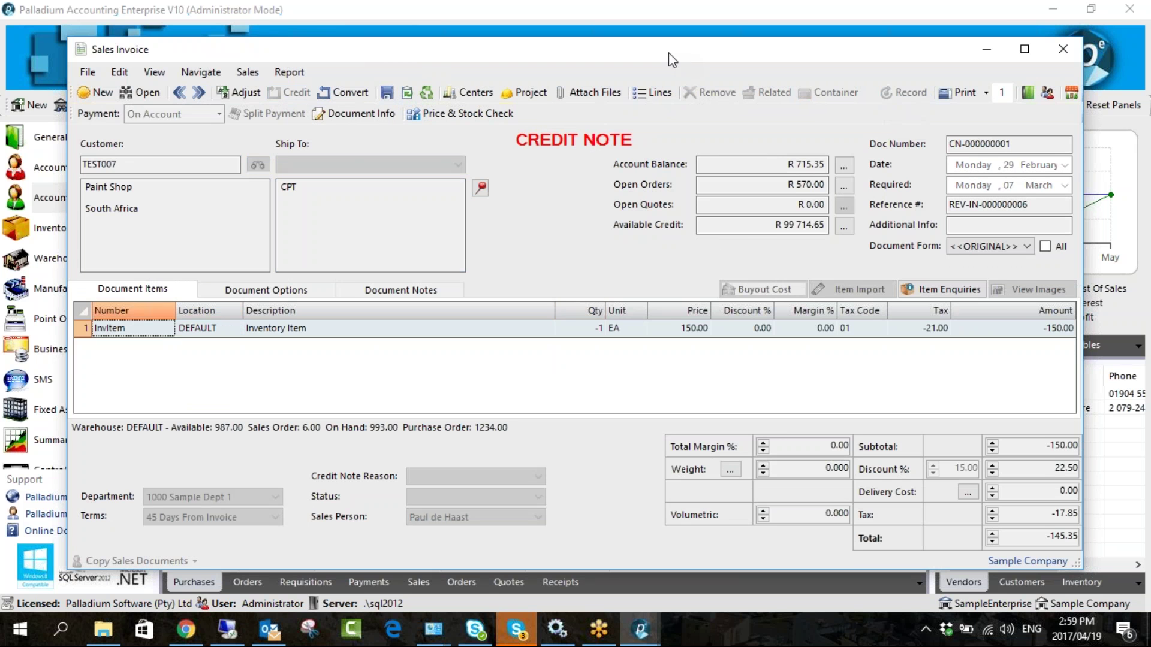
pyautogui.moveTo(667, 52); pyautogui.dragTo(524, 47)
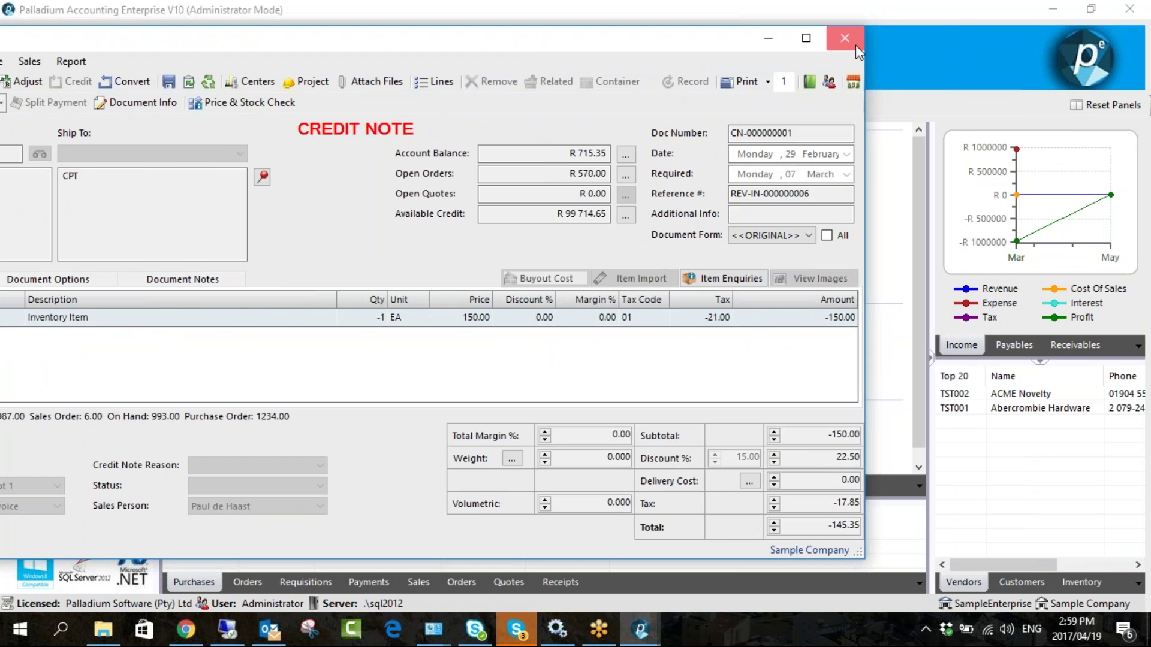
pyautogui.click(837, 40)
pyautogui.scroll(-2, 100, 417)
pyautogui.click(99, 410)
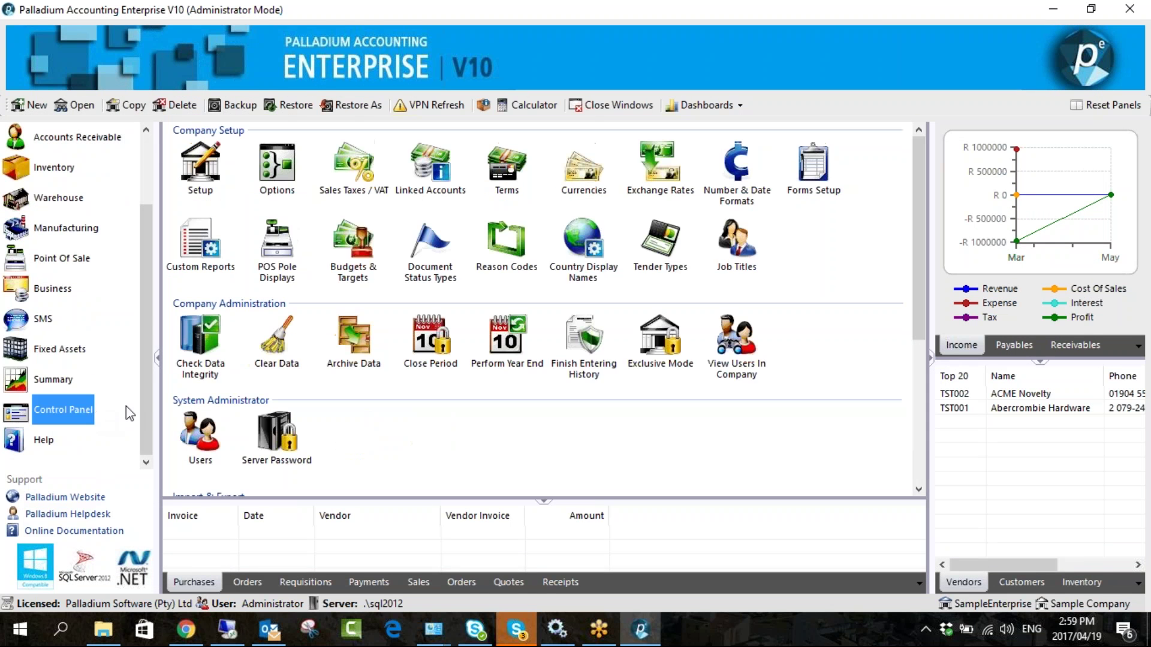
pyautogui.click(269, 187)
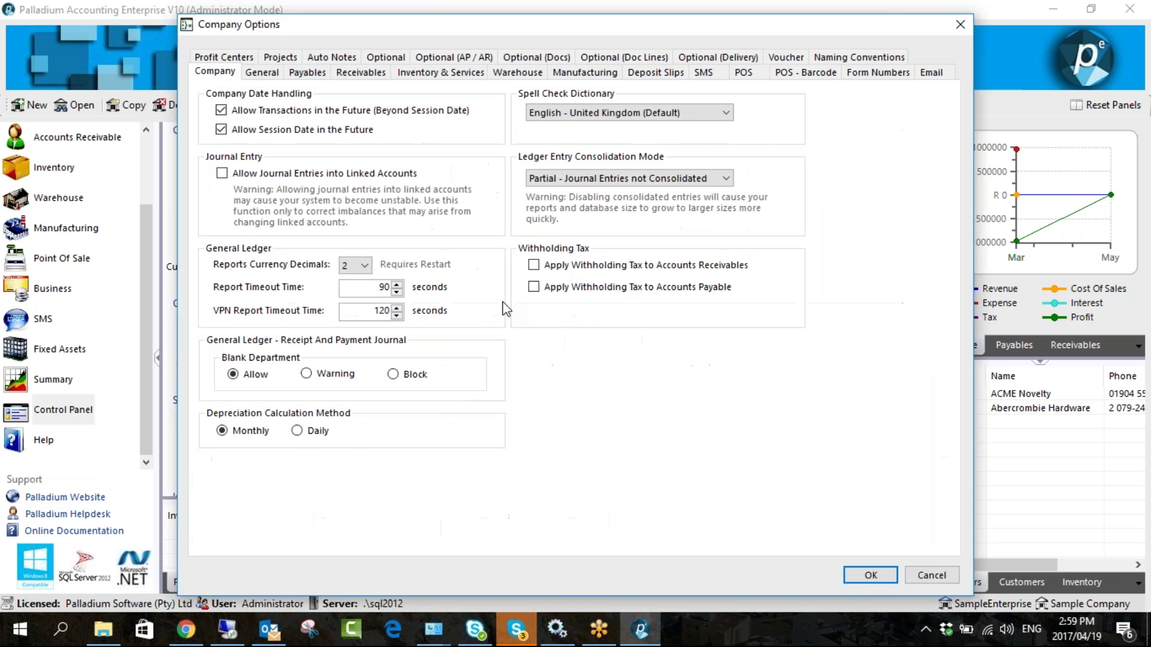
pyautogui.click(361, 72)
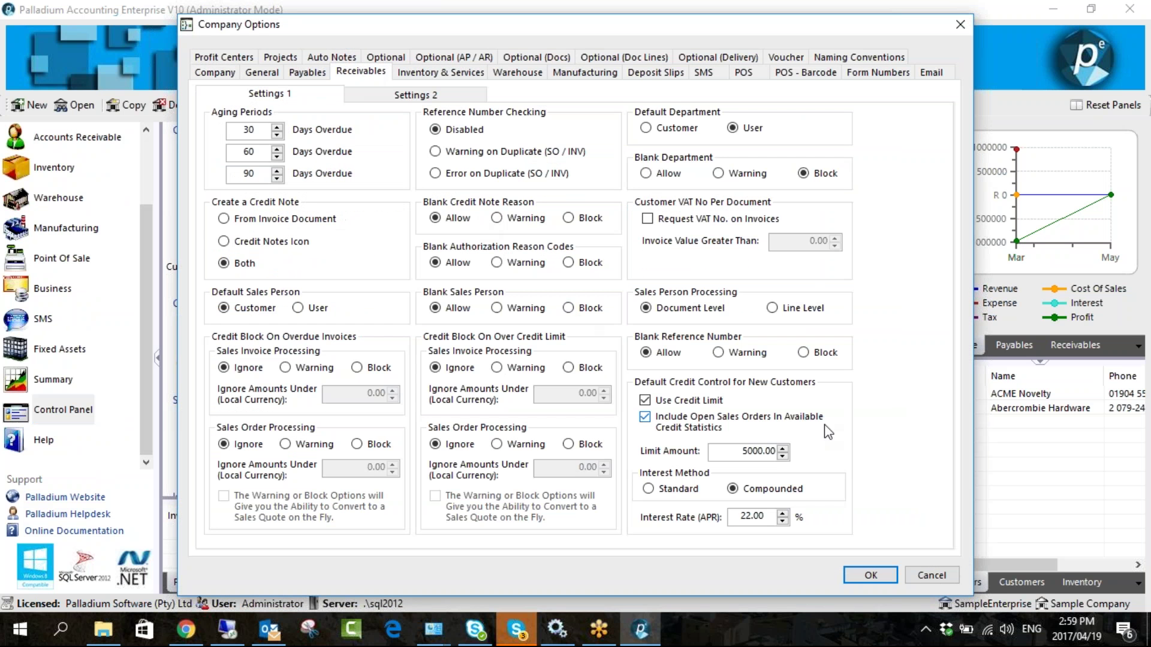
pyautogui.click(1134, 502)
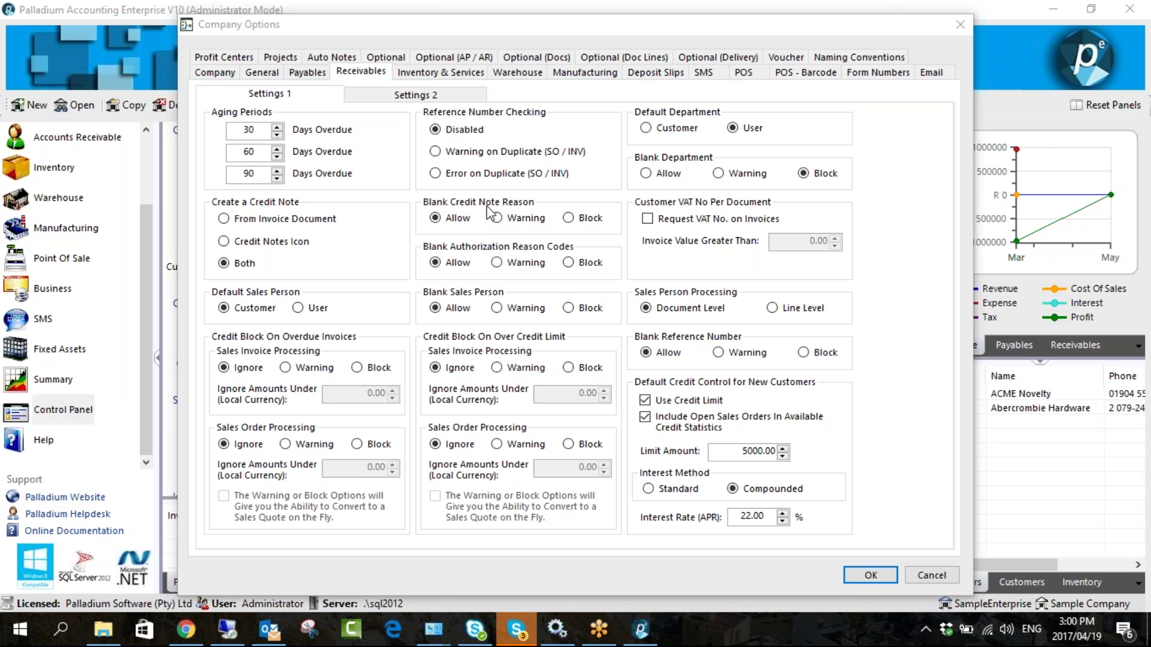
pyautogui.moveTo(583, 22); pyautogui.dragTo(442, 27)
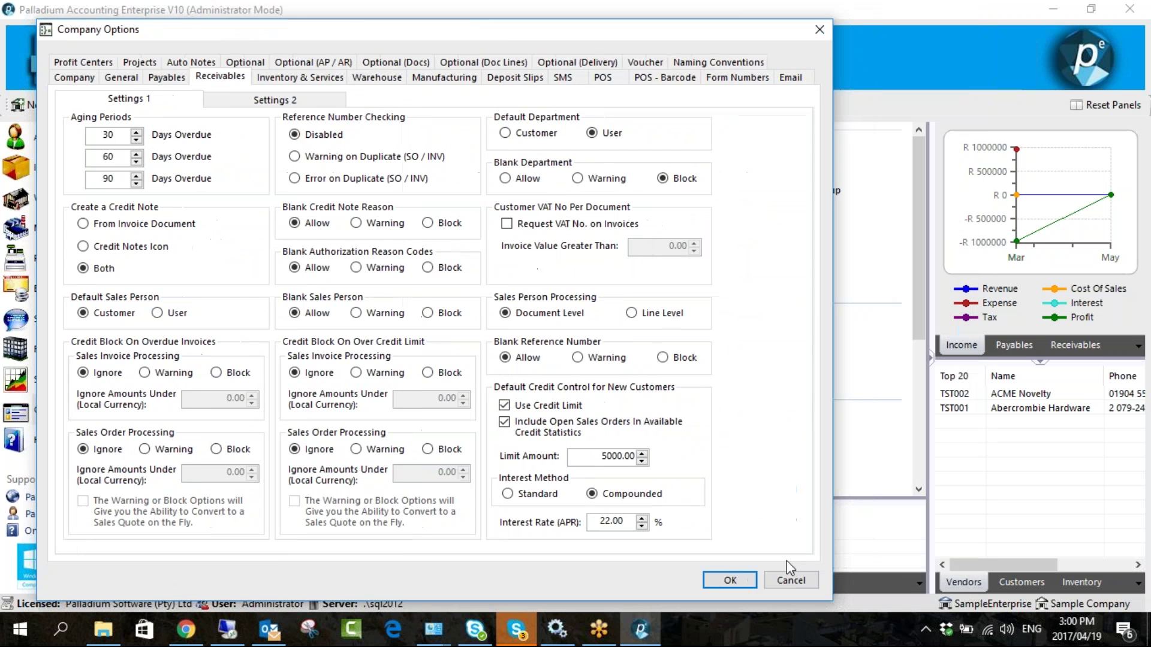
pyautogui.click(790, 578)
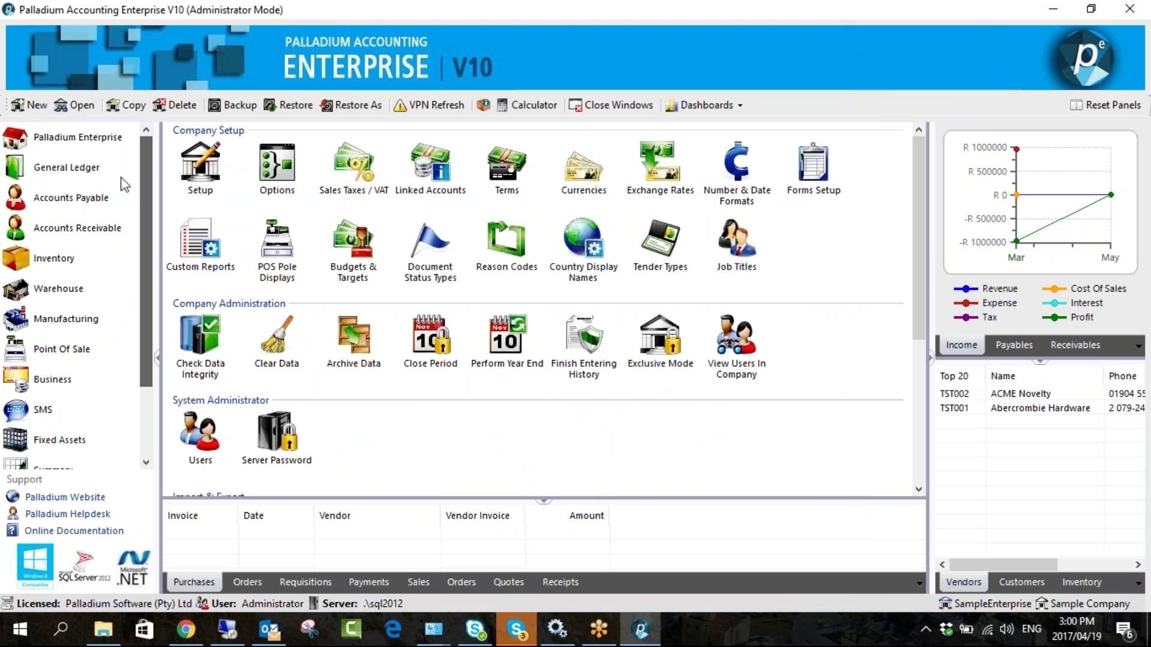
# - Load invoice IN-000000006 in Sales Invoices and convert it to a credit note
pyautogui.click(103, 230)
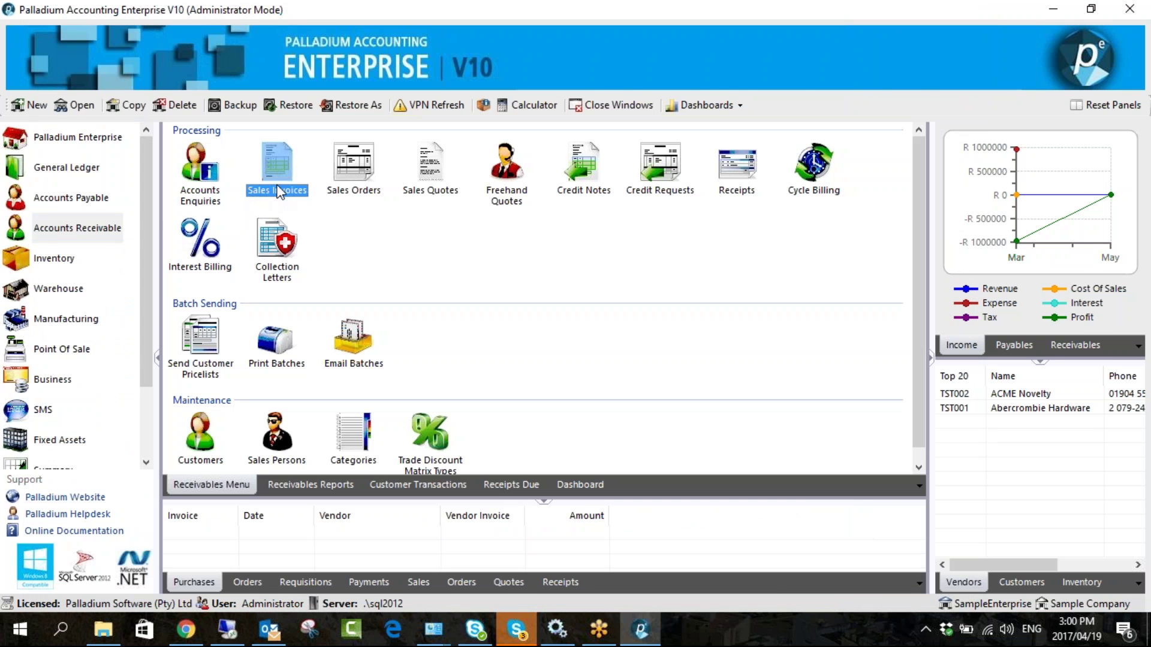
pyautogui.click(275, 171)
pyautogui.click(178, 92)
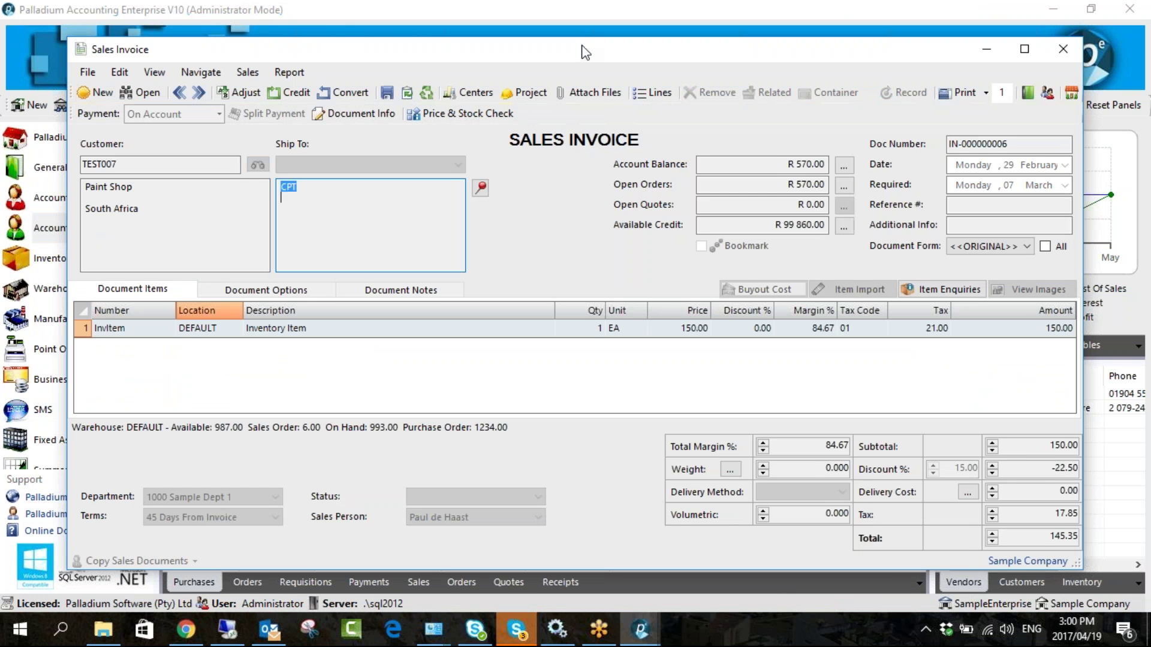
pyautogui.moveTo(572, 48); pyautogui.dragTo(545, 47)
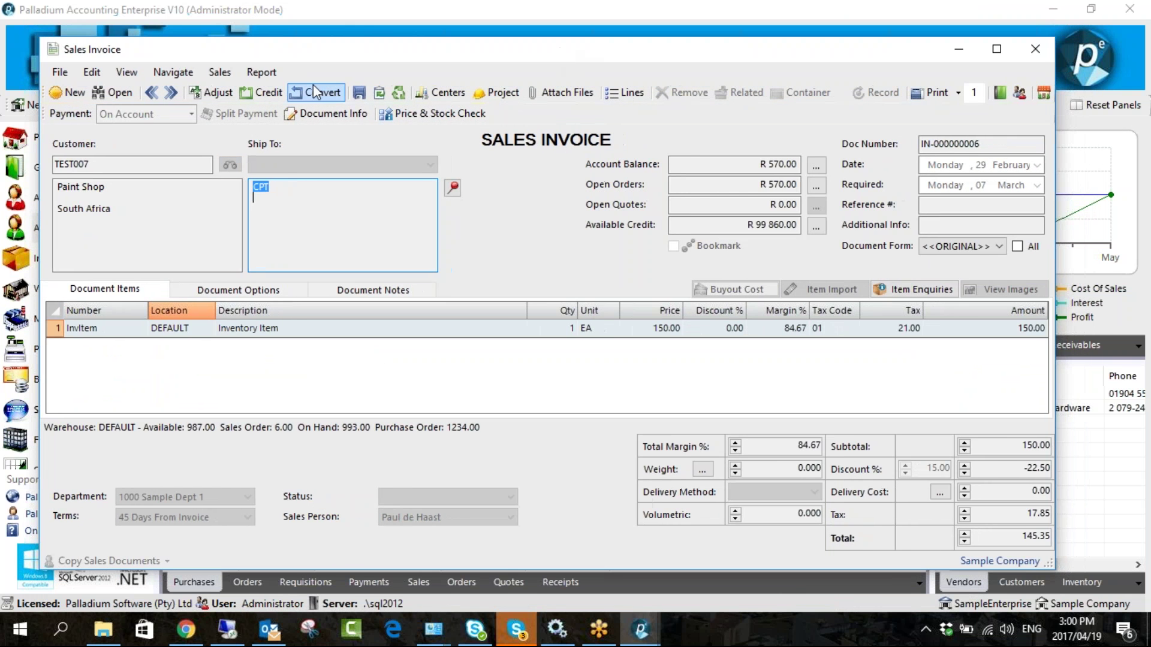
pyautogui.click(264, 93)
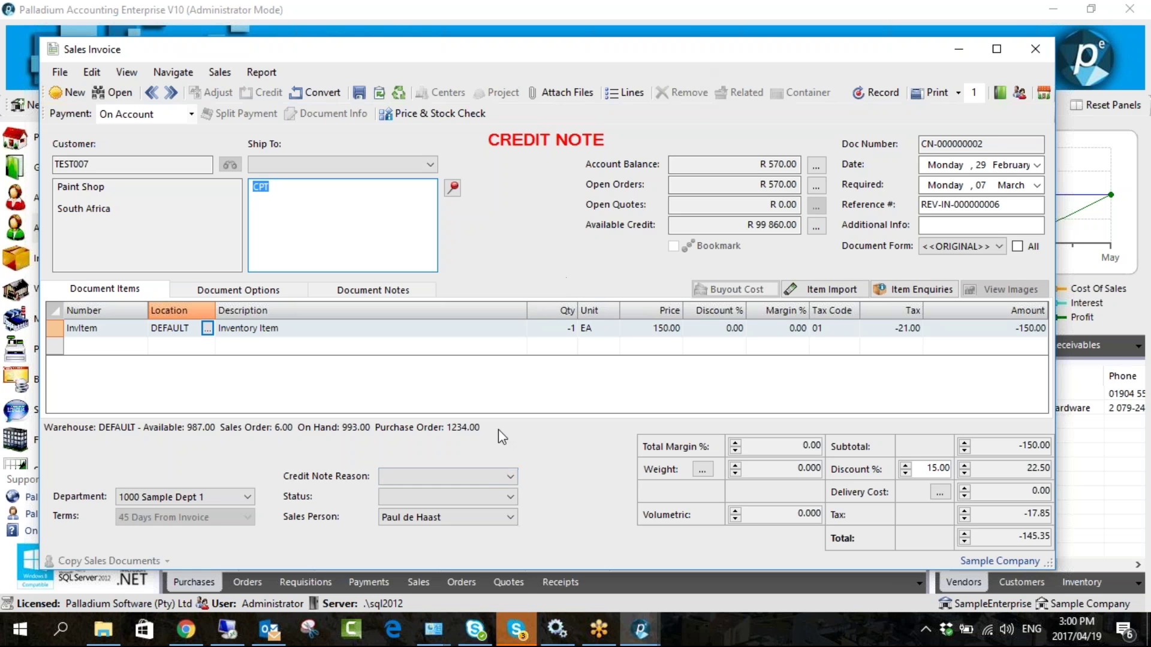
# - Find the credit note reason list empty, discard CN-000000002, and go to Control Panel
pyautogui.click(488, 478)
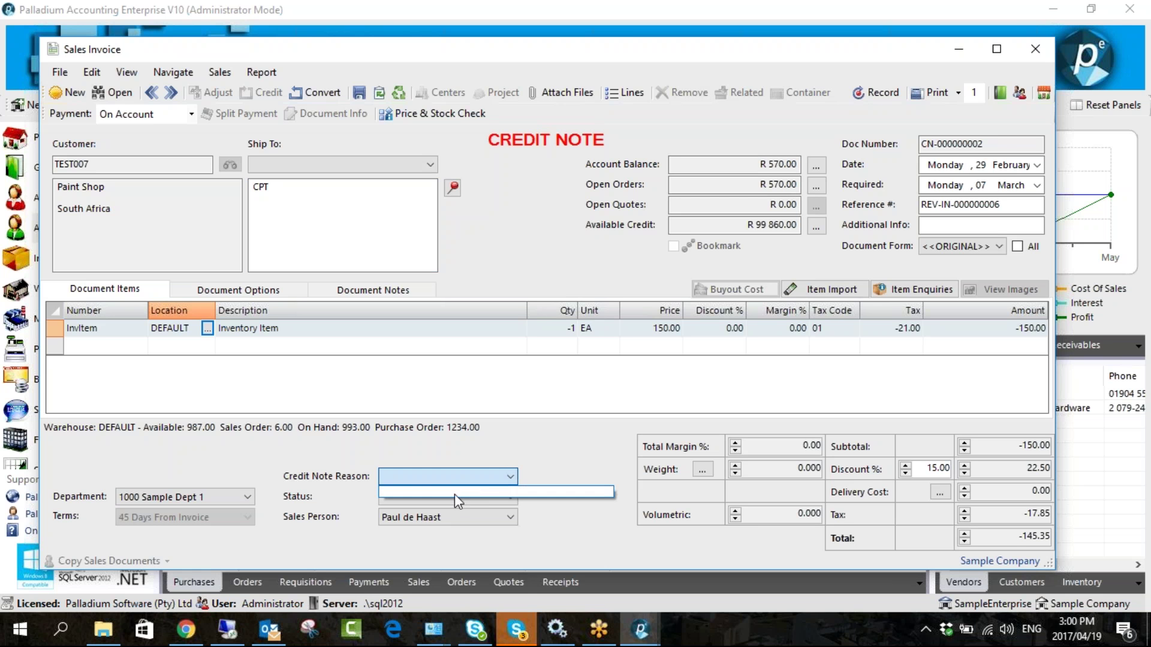
pyautogui.moveTo(813, 55); pyautogui.dragTo(668, 49)
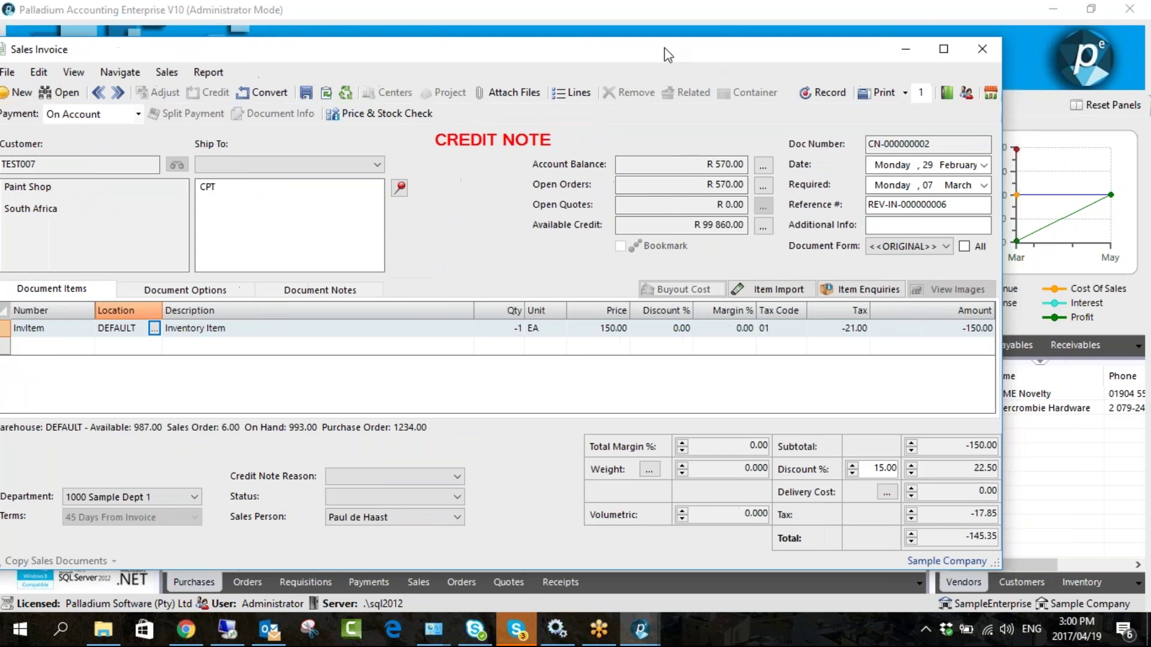
pyautogui.click(892, 49)
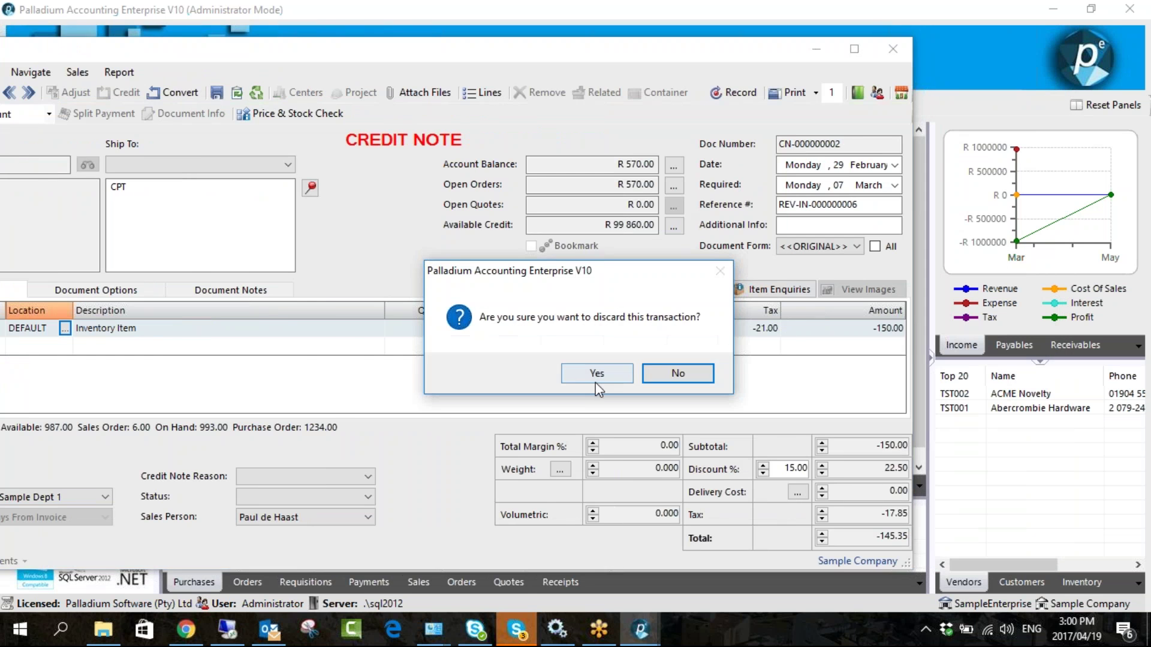
pyautogui.click(598, 374)
pyautogui.scroll(-3, 72, 288)
pyautogui.click(60, 411)
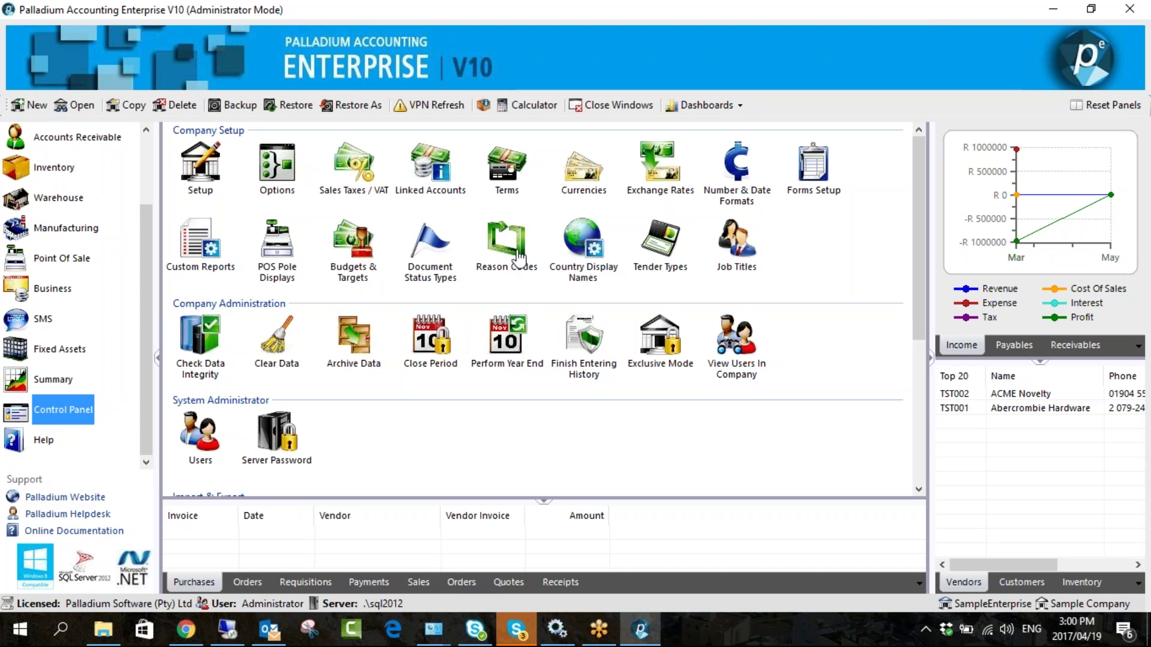
# - Create credit note reason code DAMAGEDGOODS with description 'Damaged Goods' in Reason Codes
pyautogui.click(509, 243)
pyautogui.doubleClick(508, 252)
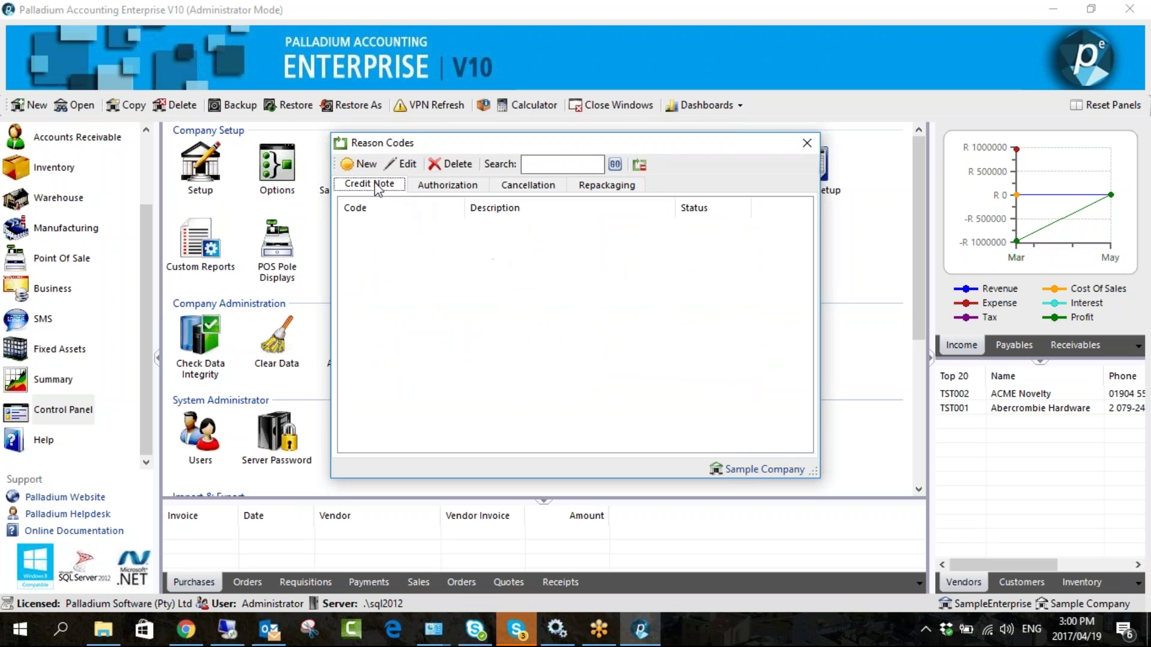
pyautogui.click(359, 164)
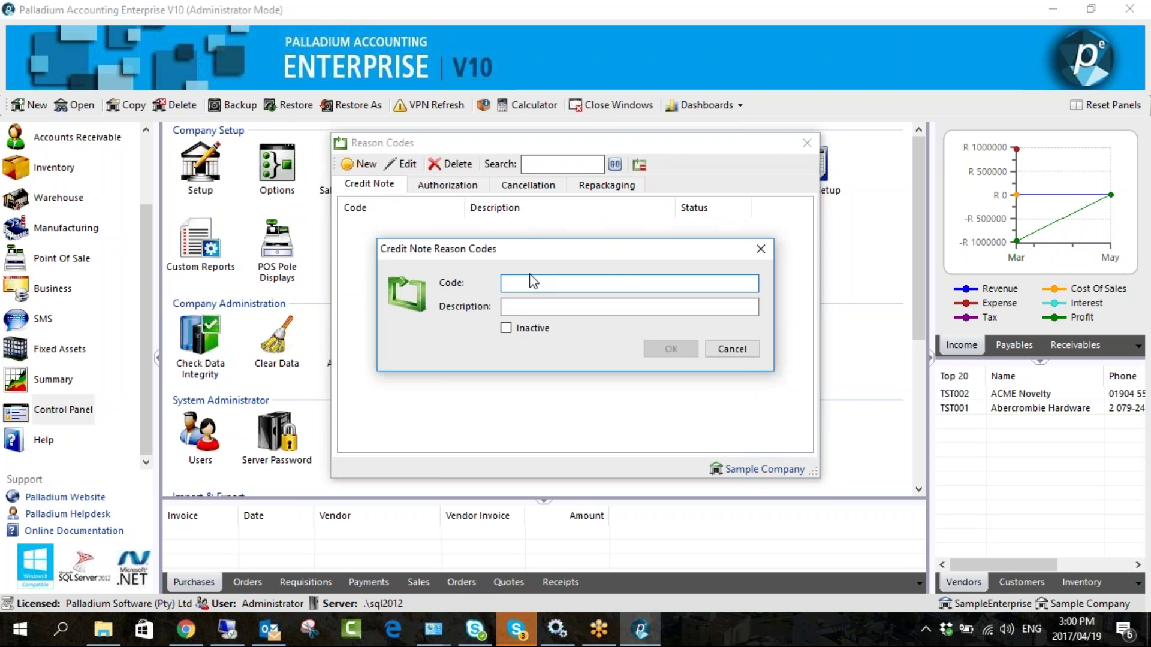
pyautogui.write('DAMAGEDGOODS')
pyautogui.press('Tab')
pyautogui.write('Damaged Goods')
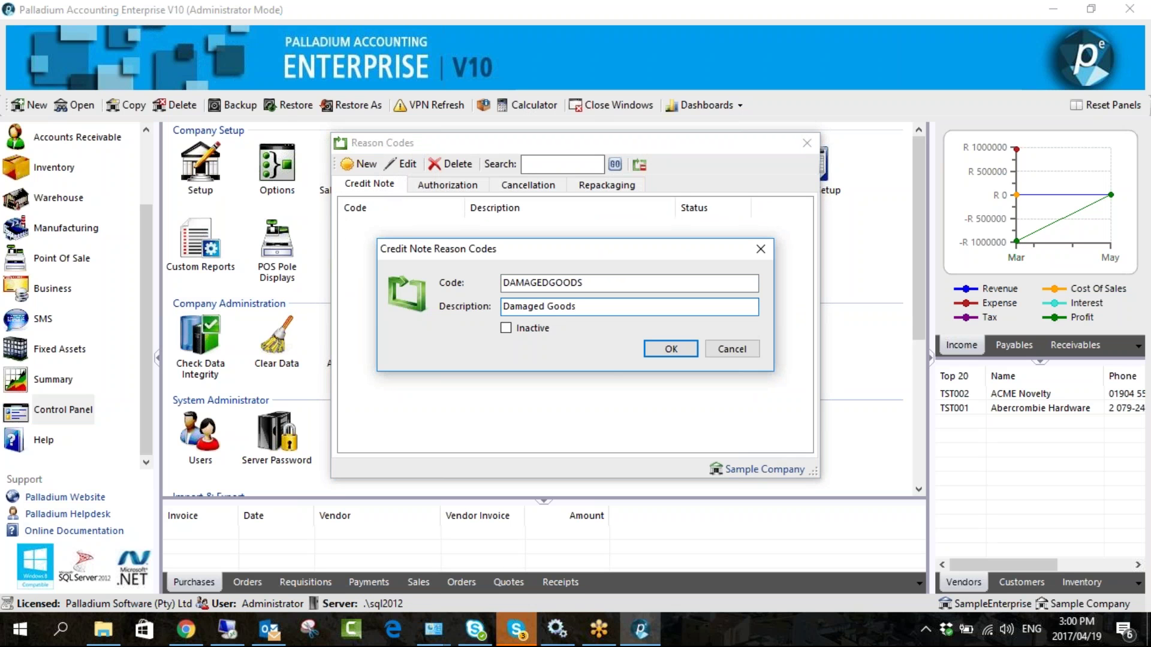
pyautogui.click(664, 348)
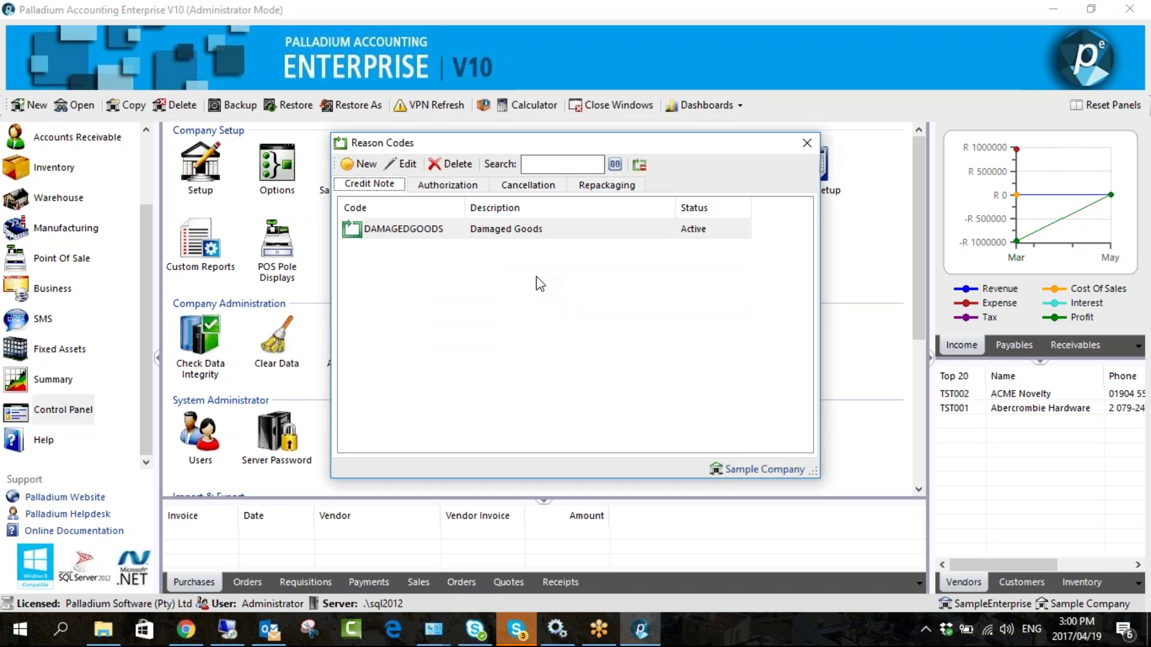
pyautogui.click(807, 142)
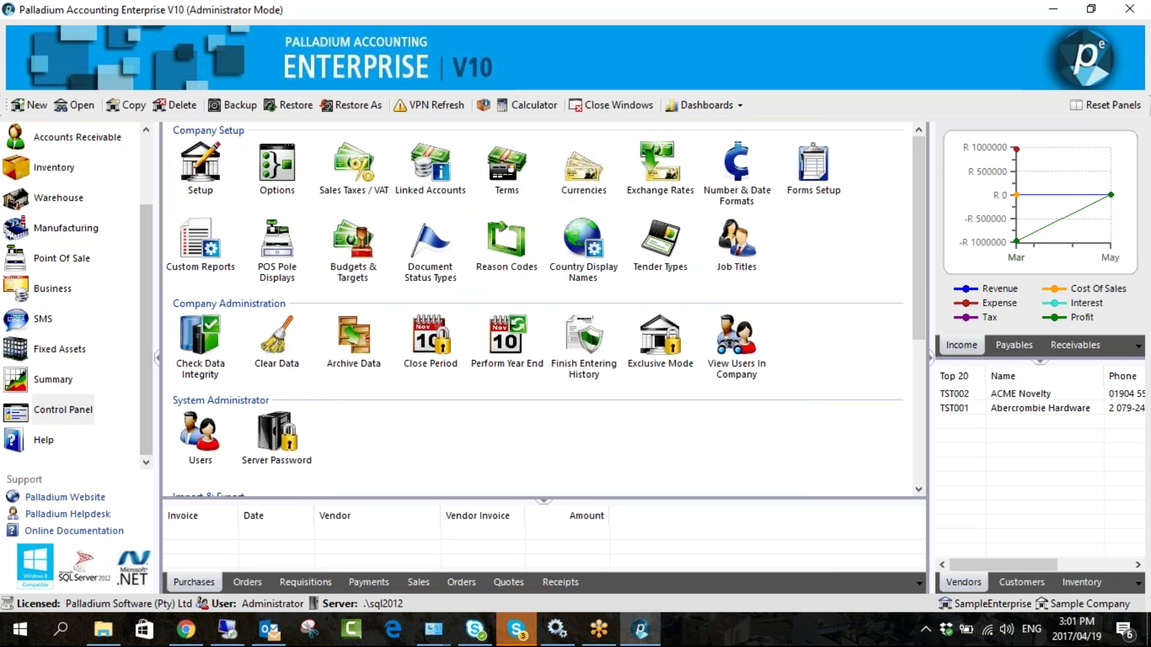
# - Tick Request VAT No. on Invoices with an invoice value threshold of 1000
pyautogui.click(277, 177)
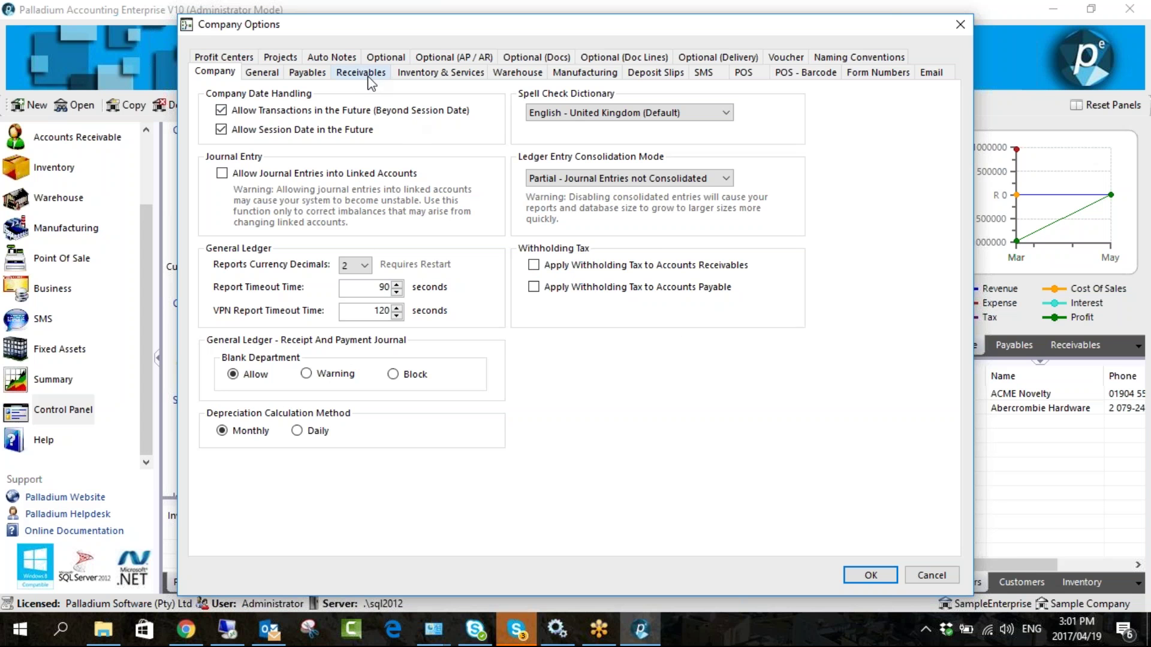
pyautogui.click(367, 74)
pyautogui.moveTo(466, 29); pyautogui.dragTo(330, 22)
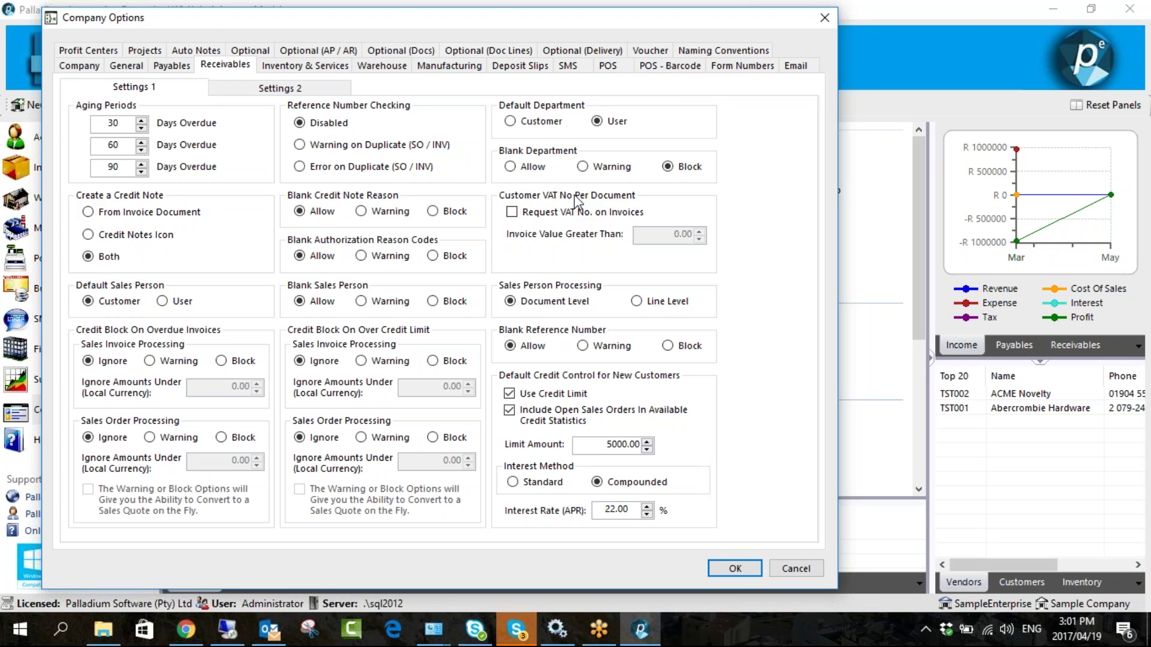
pyautogui.click(542, 215)
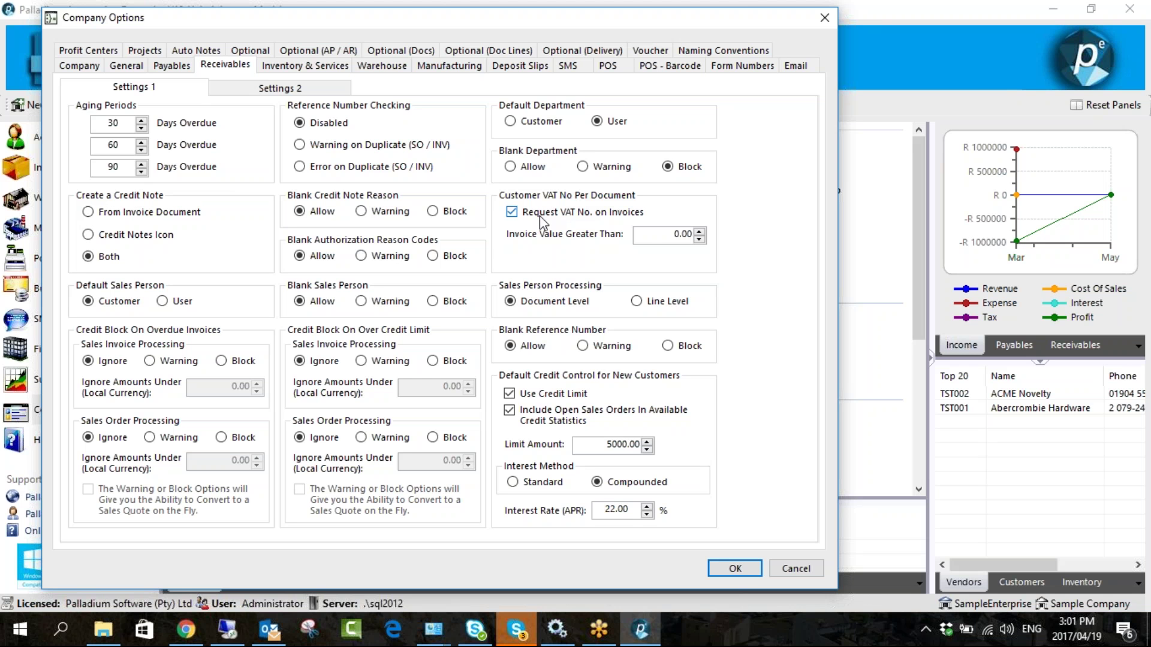
pyautogui.click(698, 237)
pyautogui.write('1000')
pyautogui.moveTo(668, 236); pyautogui.dragTo(706, 231)
pyautogui.click(683, 235)
pyautogui.moveTo(664, 235); pyautogui.dragTo(753, 231)
# - Set Blank Department to Allow, keep Blank Sales Person on Allow, and save the company options
pyautogui.click(432, 301)
pyautogui.click(511, 167)
pyautogui.click(321, 300)
pyautogui.click(734, 567)
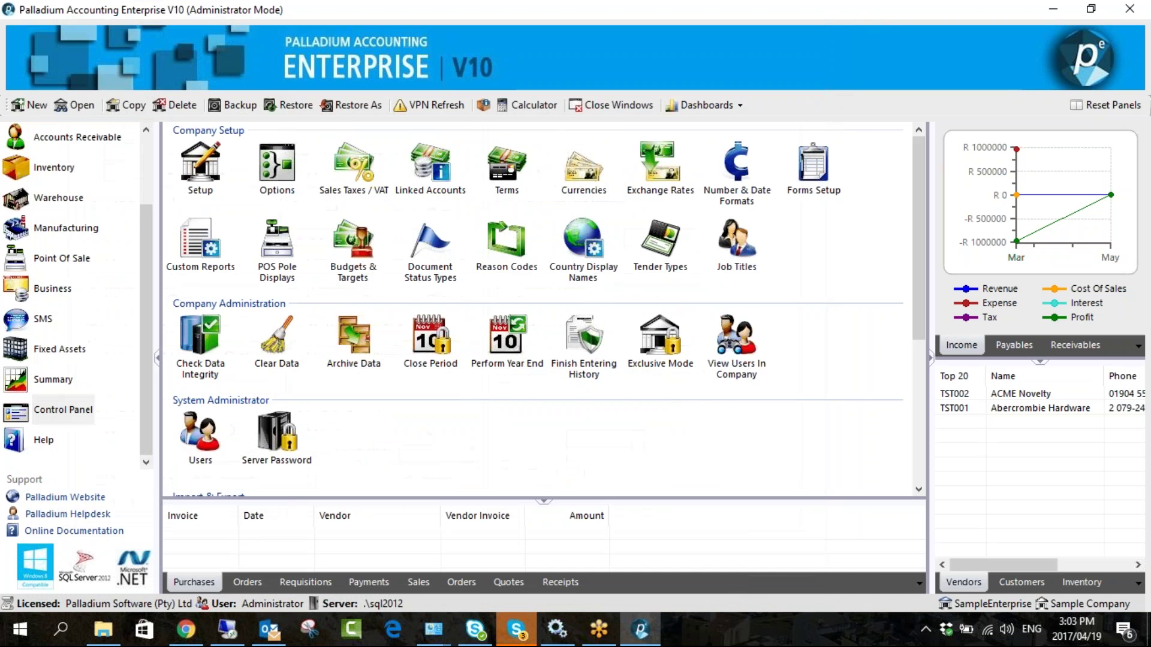
pyautogui.scroll(3, 139, 291)
pyautogui.click(83, 229)
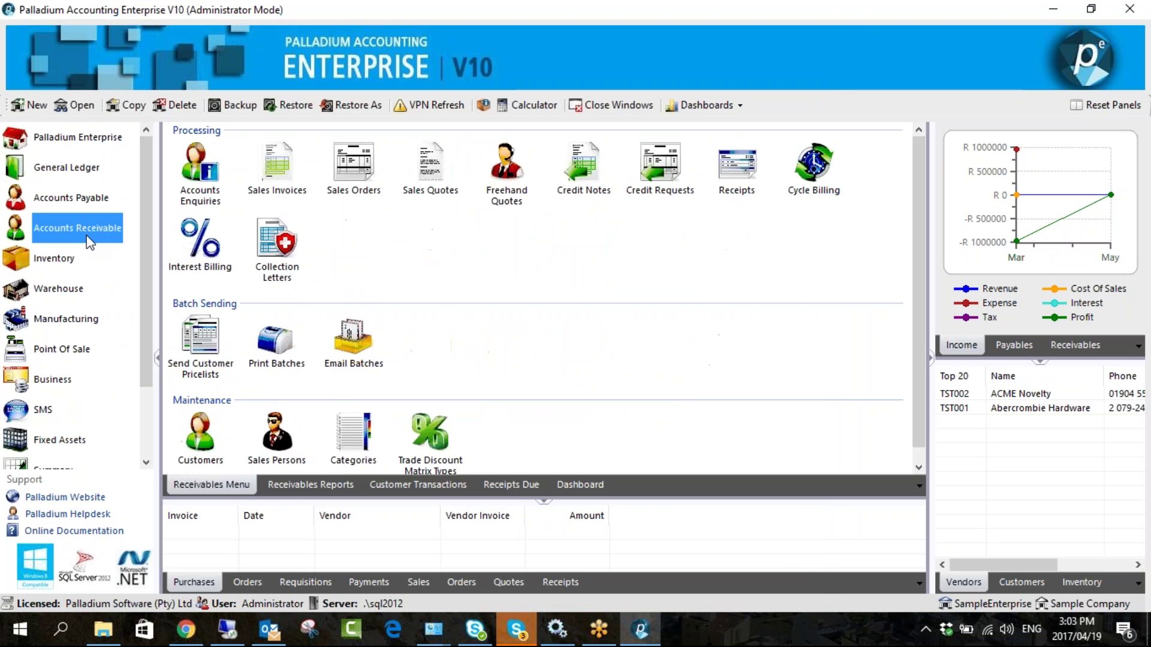
pyautogui.click(296, 482)
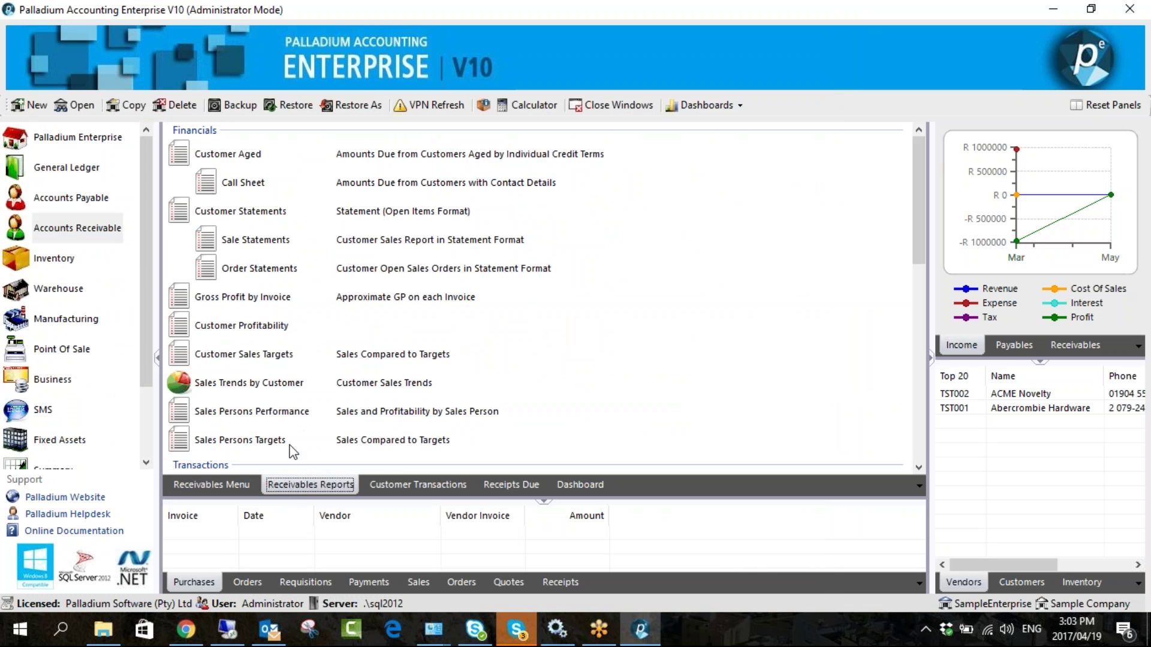
pyautogui.scroll(-3, 281, 372)
pyautogui.scroll(-1, 287, 363)
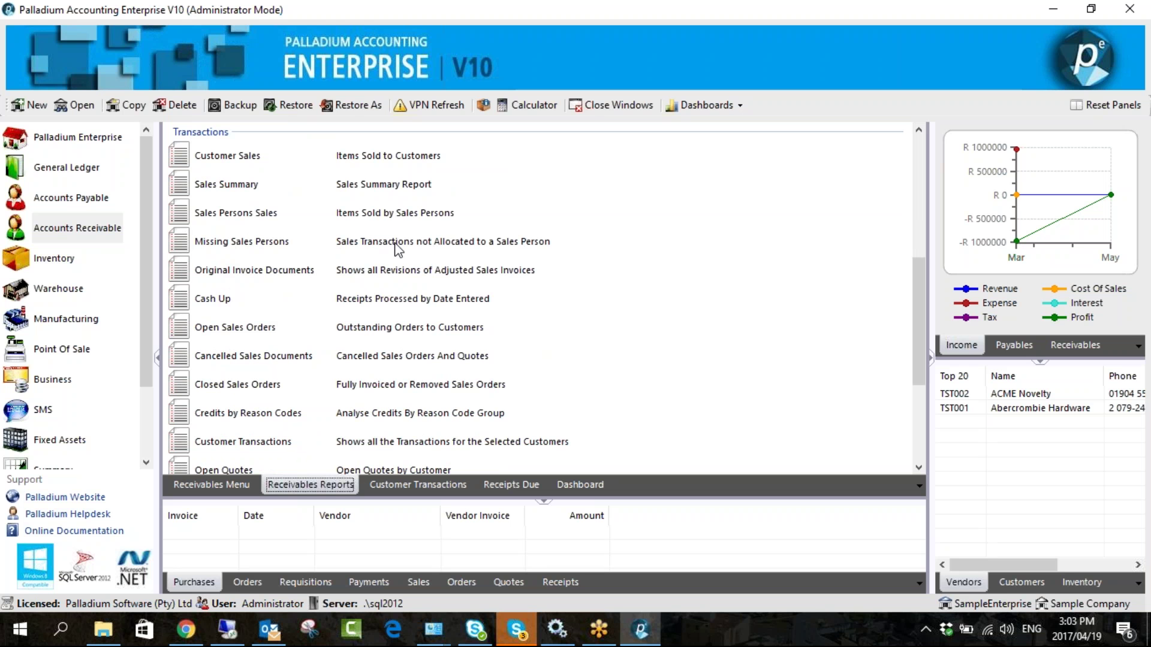
pyautogui.scroll(-2, 99, 339)
pyautogui.click(72, 410)
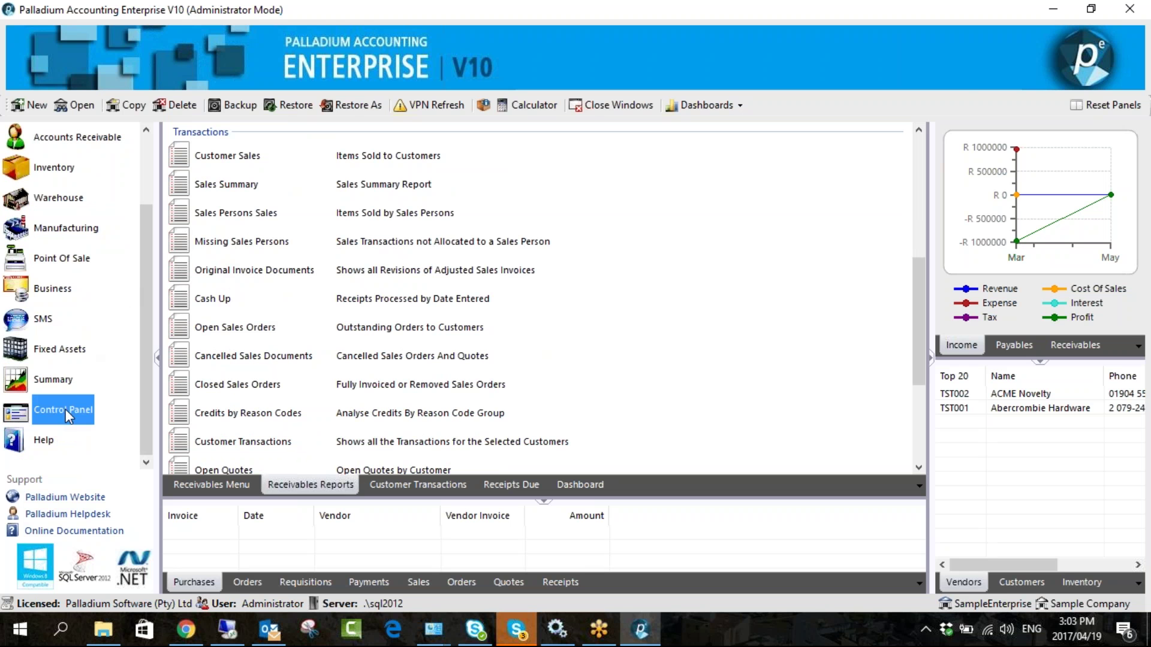
# - Set Receivables Sales Person Processing to Line Level, save, and return to the Accounts Receivable menu
pyautogui.click(274, 191)
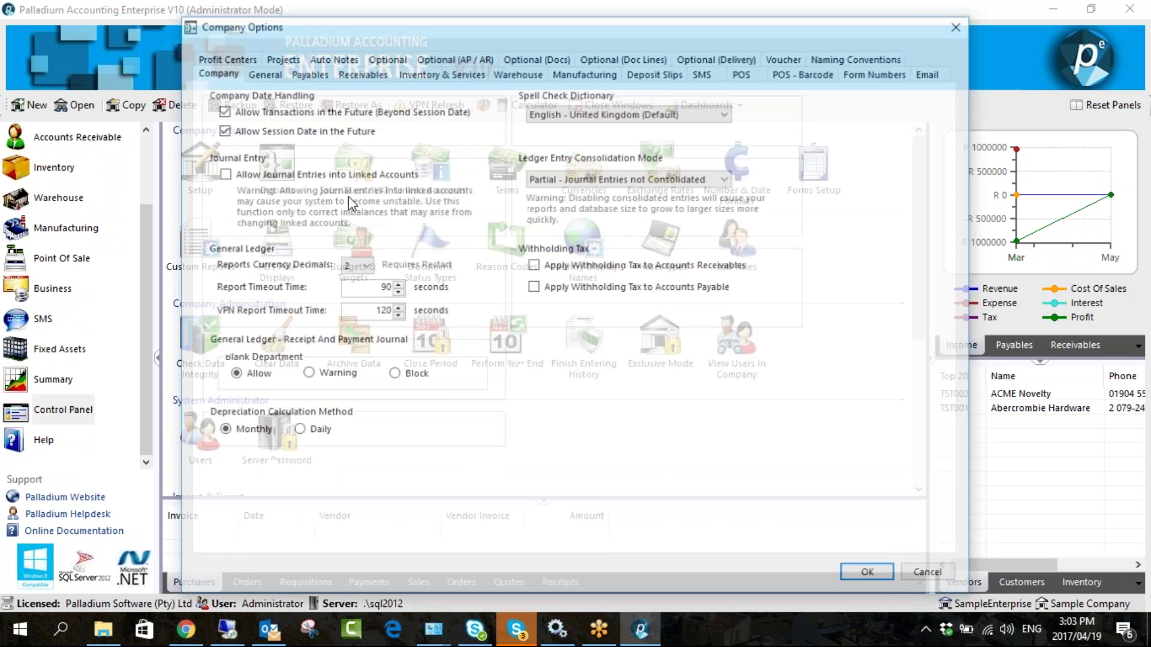
pyautogui.click(368, 73)
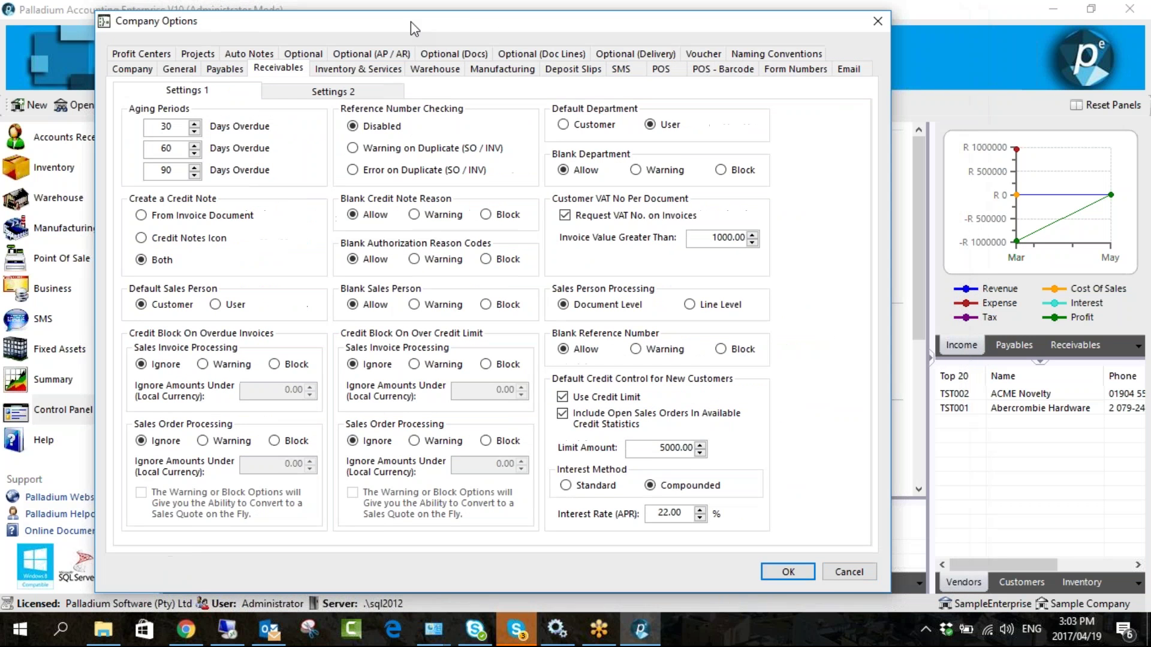
pyautogui.moveTo(412, 22); pyautogui.dragTo(290, 15)
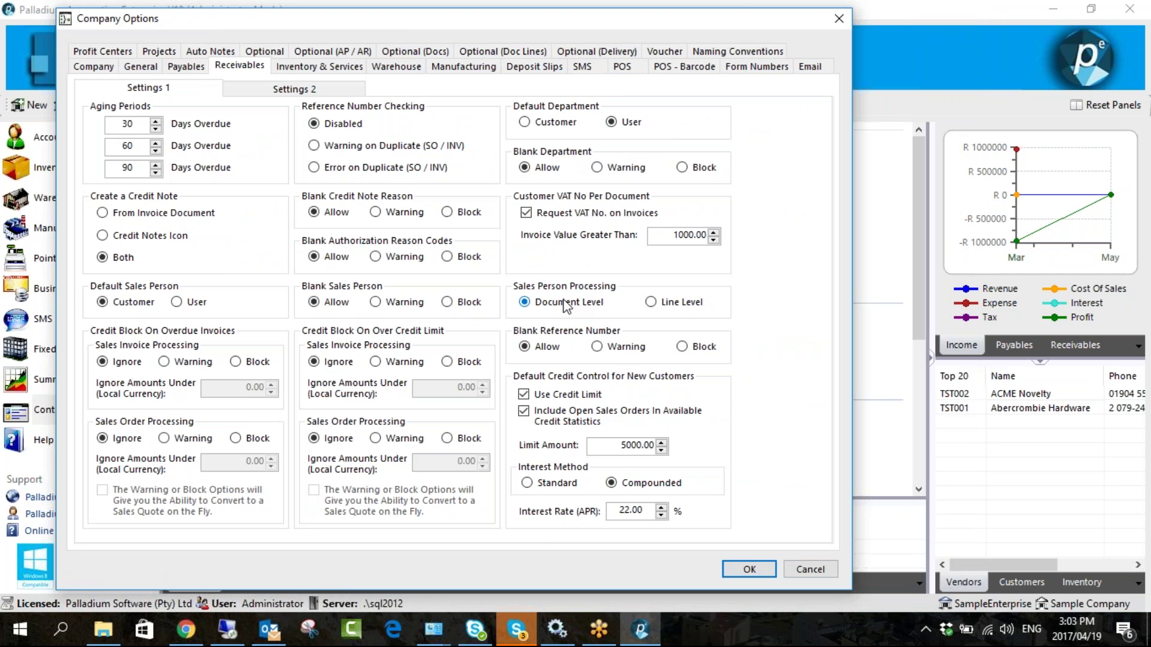
pyautogui.click(652, 303)
pyautogui.click(736, 570)
pyautogui.click(102, 149)
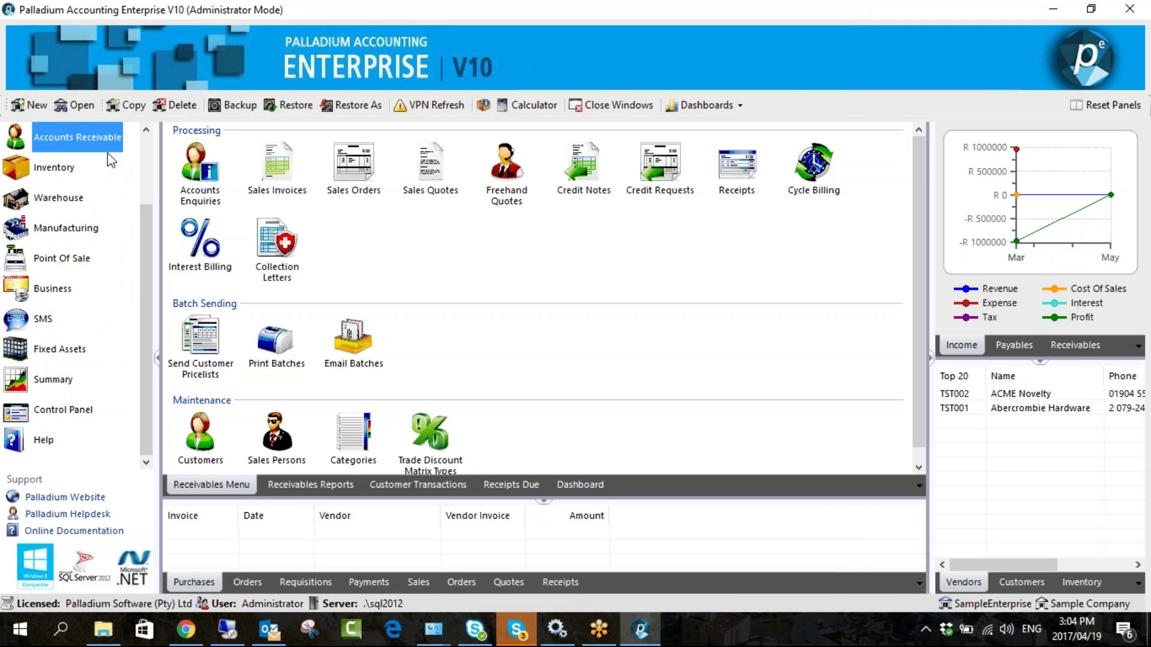
# - Start a new sales invoice for Paint Shop with InvItem and S2015 as the first lines
pyautogui.doubleClick(277, 172)
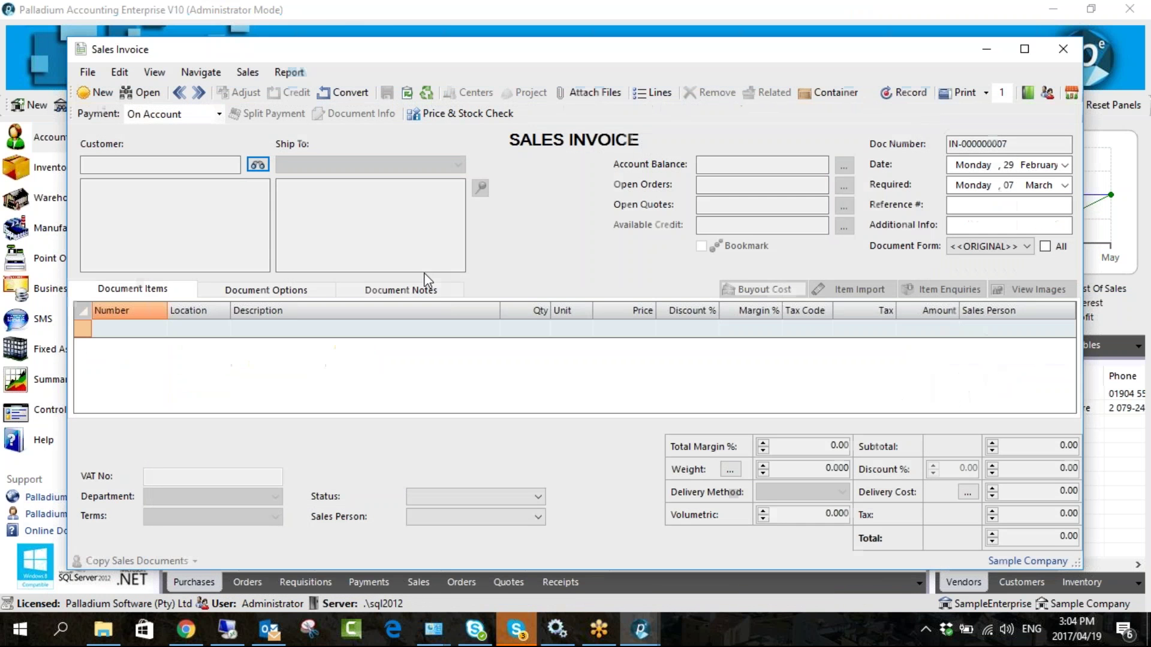
pyautogui.click(263, 169)
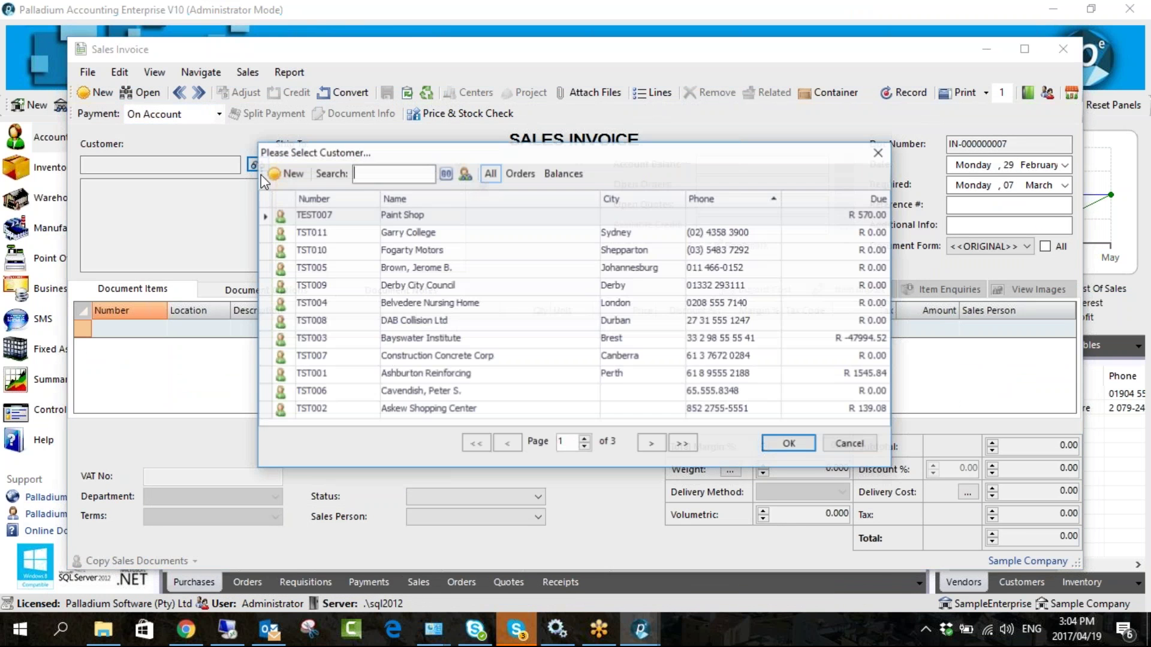
pyautogui.doubleClick(333, 217)
pyautogui.click(159, 328)
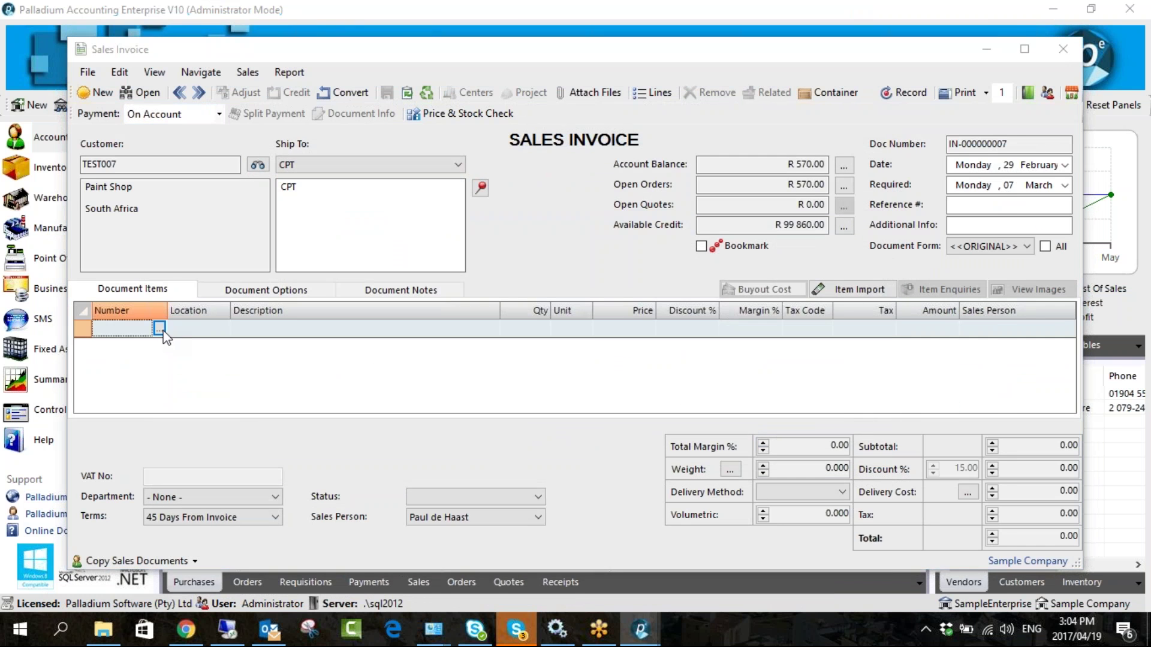
pyautogui.moveTo(569, 45); pyautogui.dragTo(476, 34)
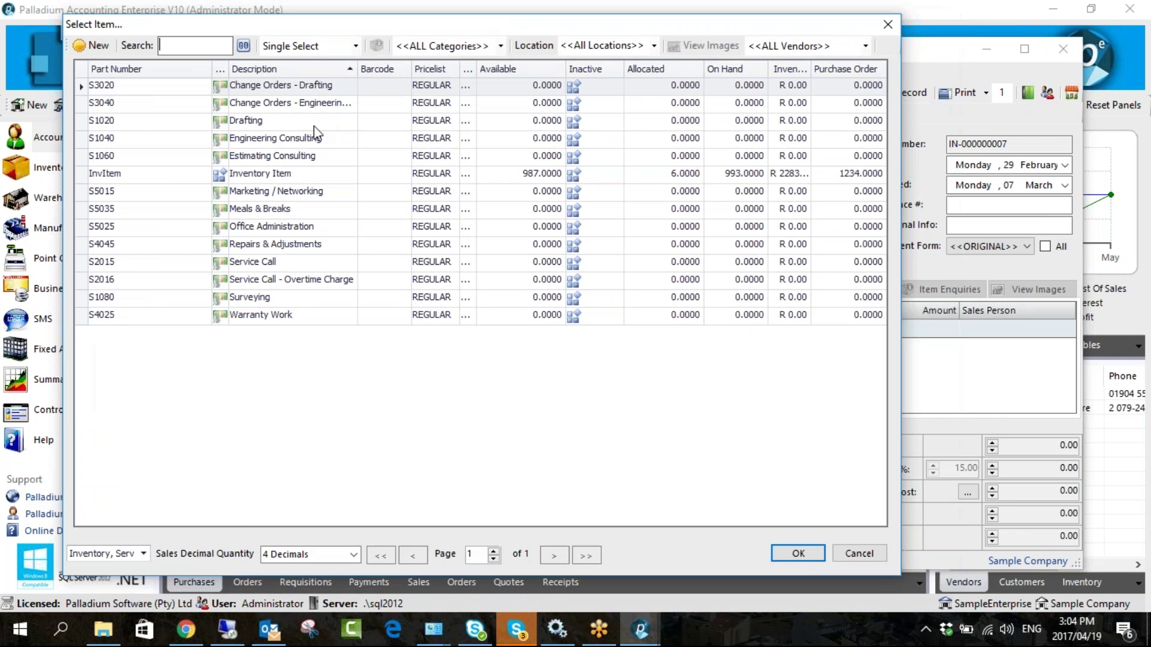
pyautogui.click(144, 553)
pyautogui.click(333, 430)
pyautogui.doubleClick(296, 173)
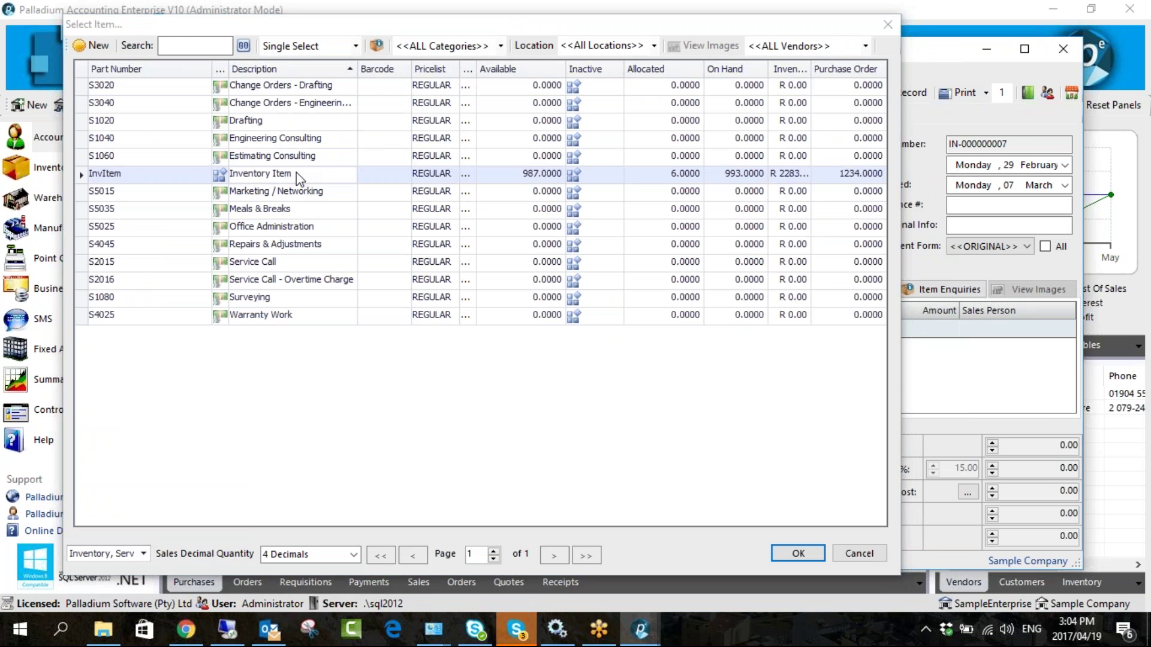
pyautogui.click(158, 348)
pyautogui.press('Return')
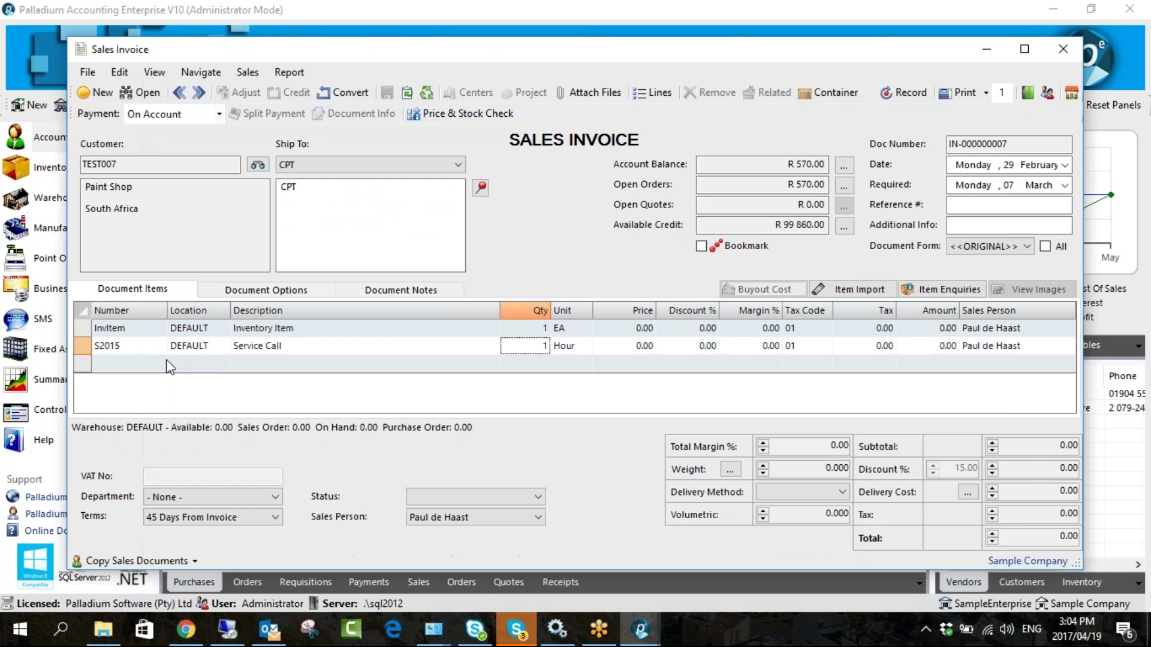
# - Add S3040, S1040 and S5015 via Multiple Select with quantities 2, 41 and 1
pyautogui.click(159, 365)
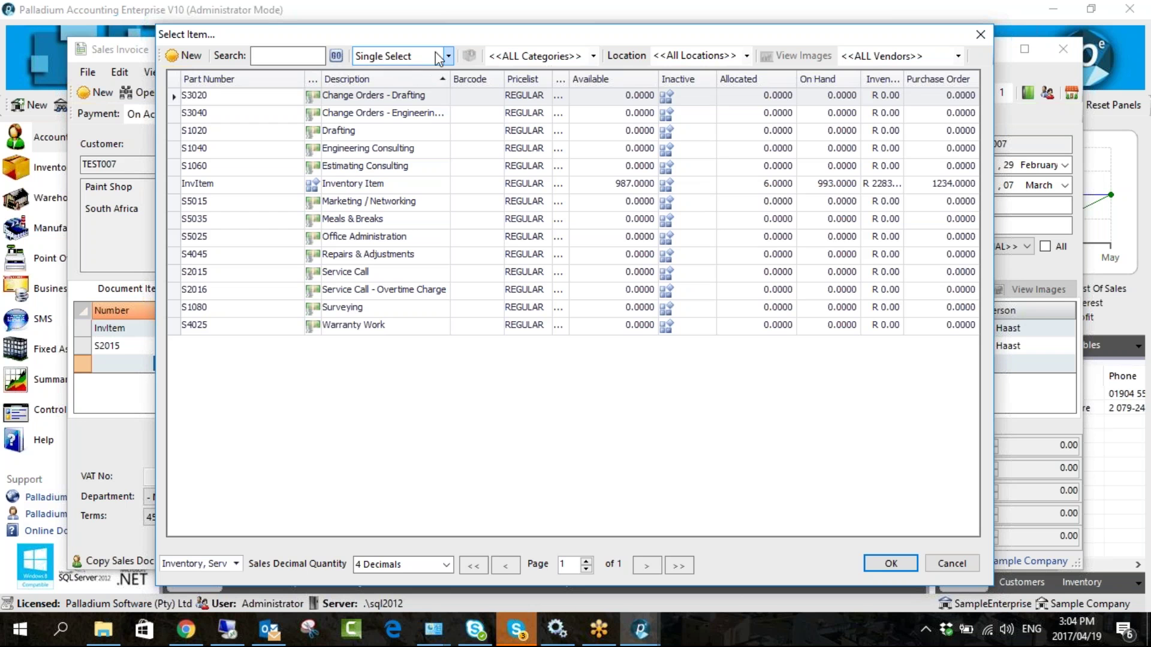
pyautogui.click(447, 56)
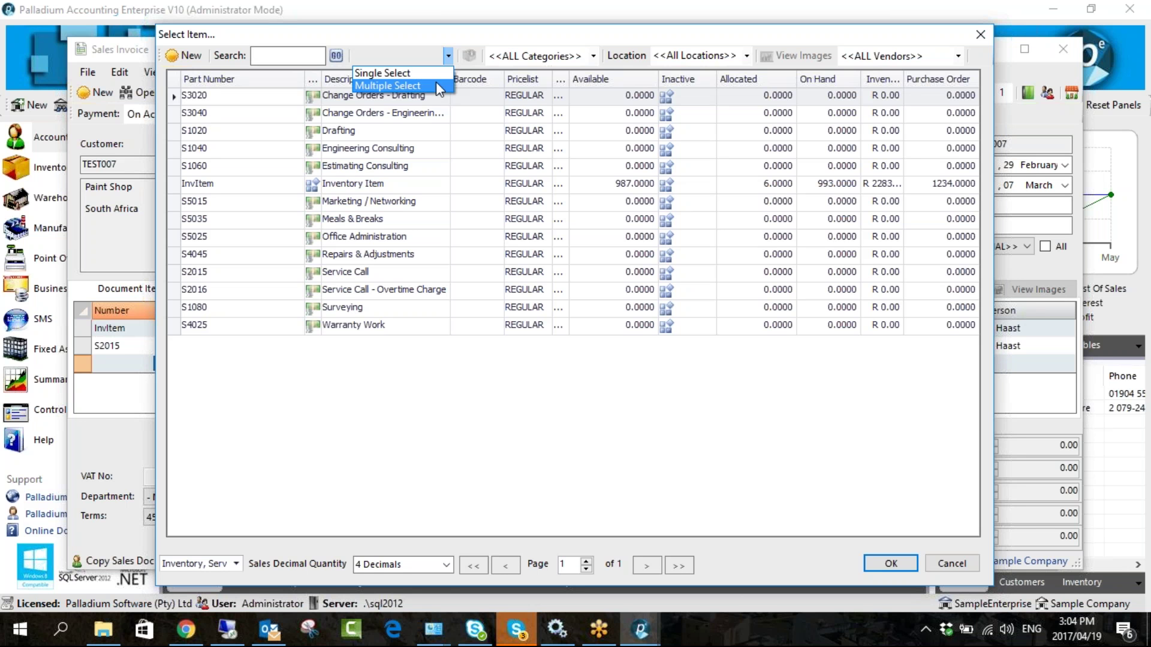
pyautogui.click(436, 81)
pyautogui.doubleClick(392, 115)
pyautogui.doubleClick(386, 149)
pyautogui.doubleClick(385, 202)
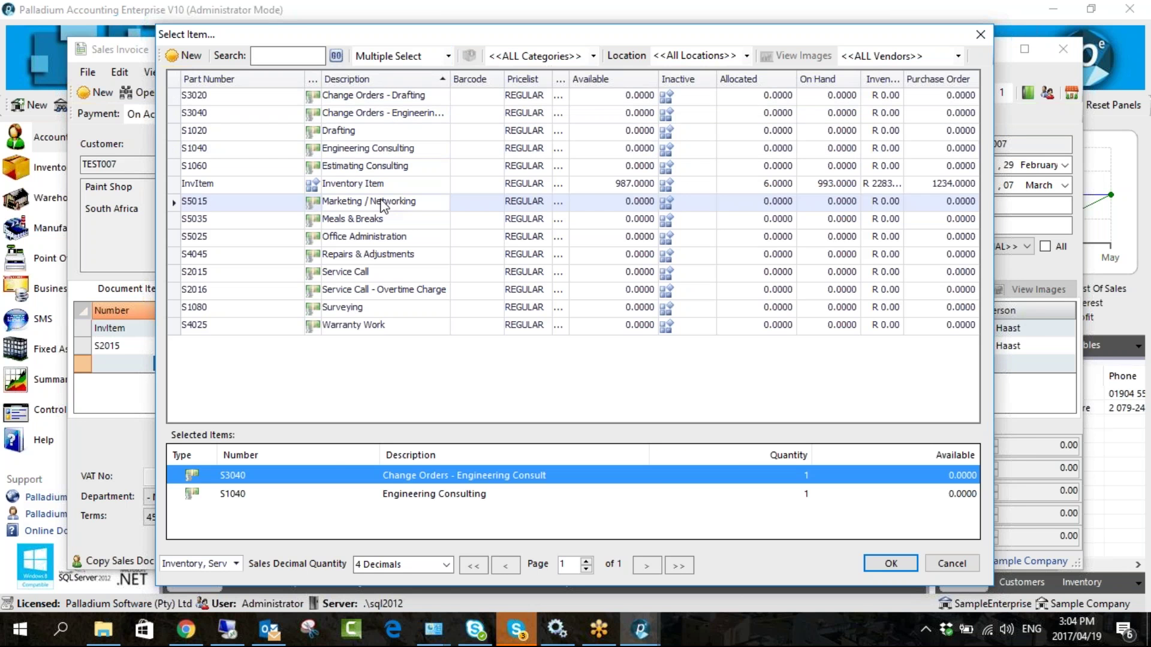
pyautogui.moveTo(502, 36); pyautogui.dragTo(393, 25)
pyautogui.click(661, 465)
pyautogui.write('2')
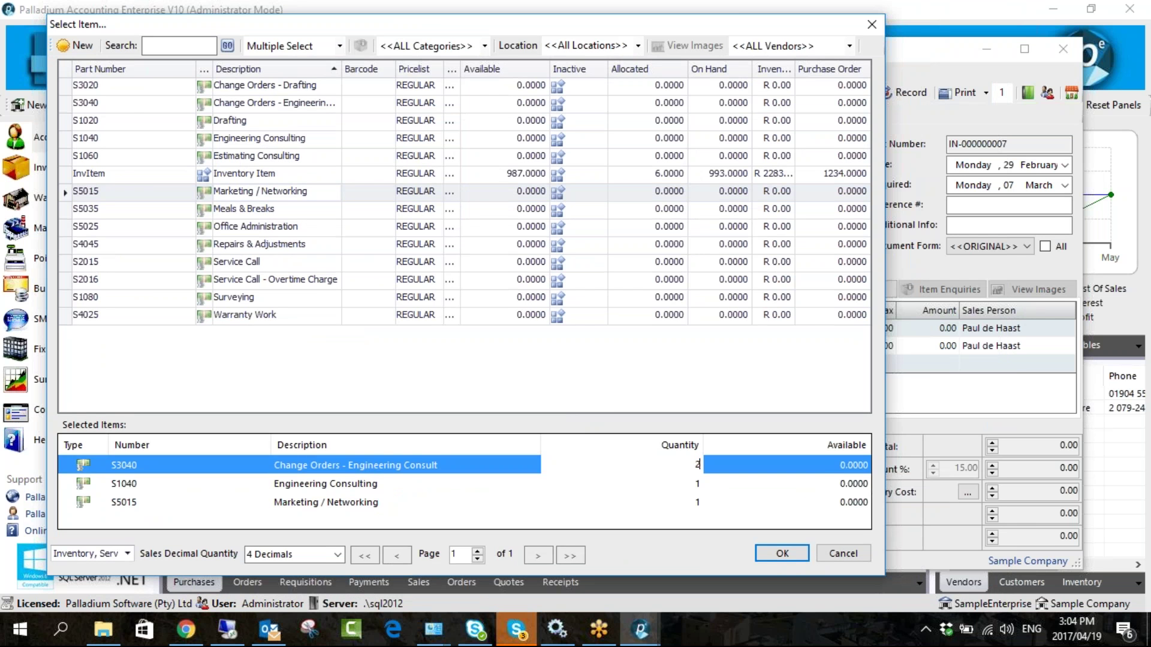
pyautogui.click(687, 483)
pyautogui.write('41')
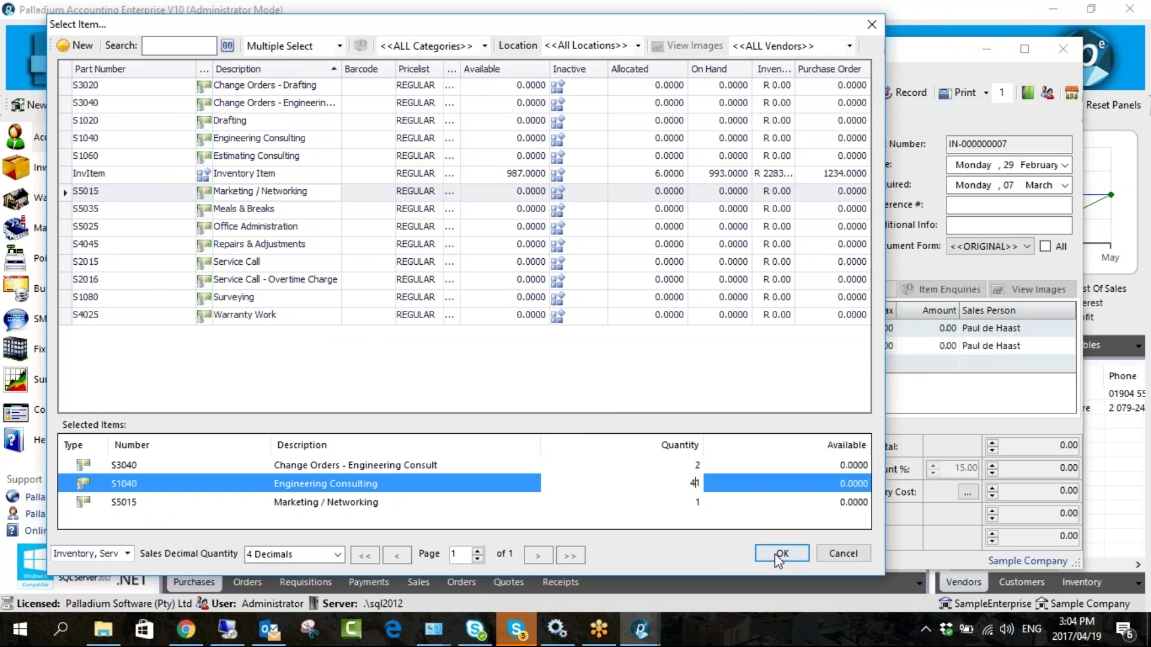
pyautogui.click(781, 553)
pyautogui.moveTo(687, 51); pyautogui.dragTo(634, 35)
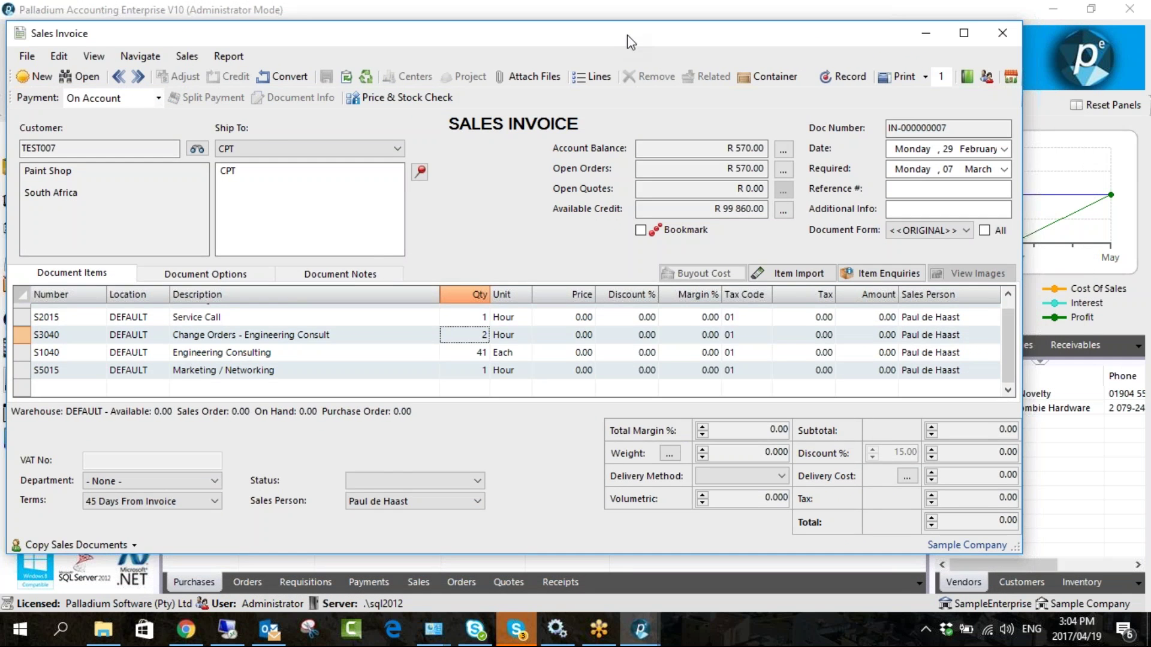
# - Check the sales person on the invoice header and on the S3040 and S1040 lines
pyautogui.click(1121, 38)
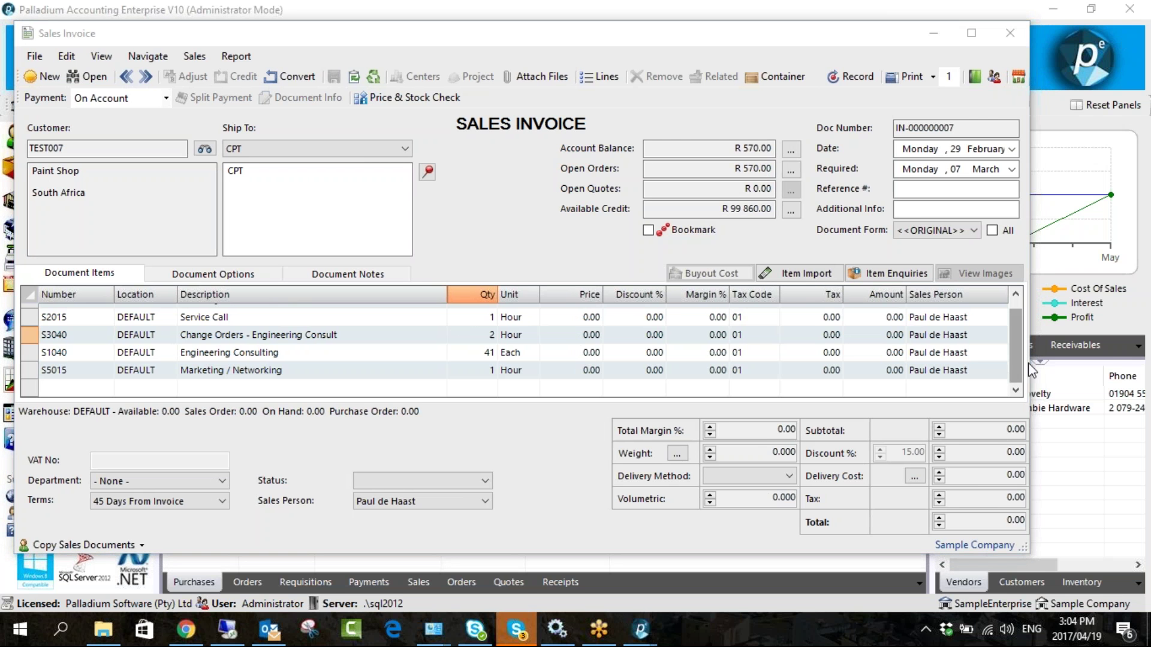
pyautogui.click(417, 501)
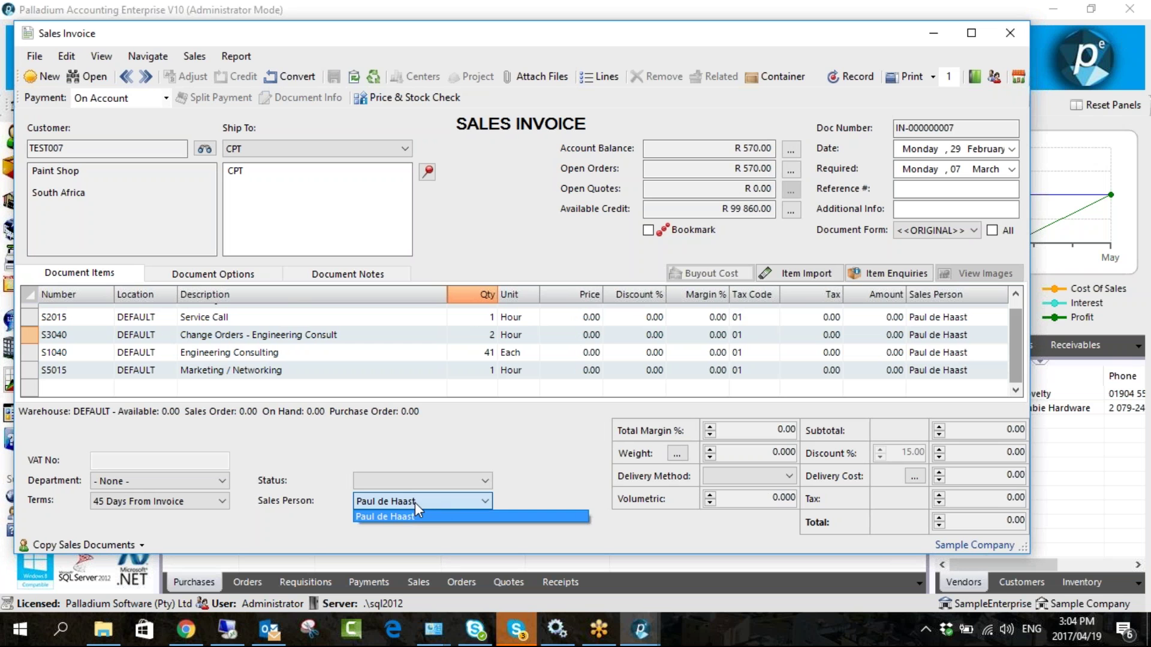
pyautogui.click(416, 502)
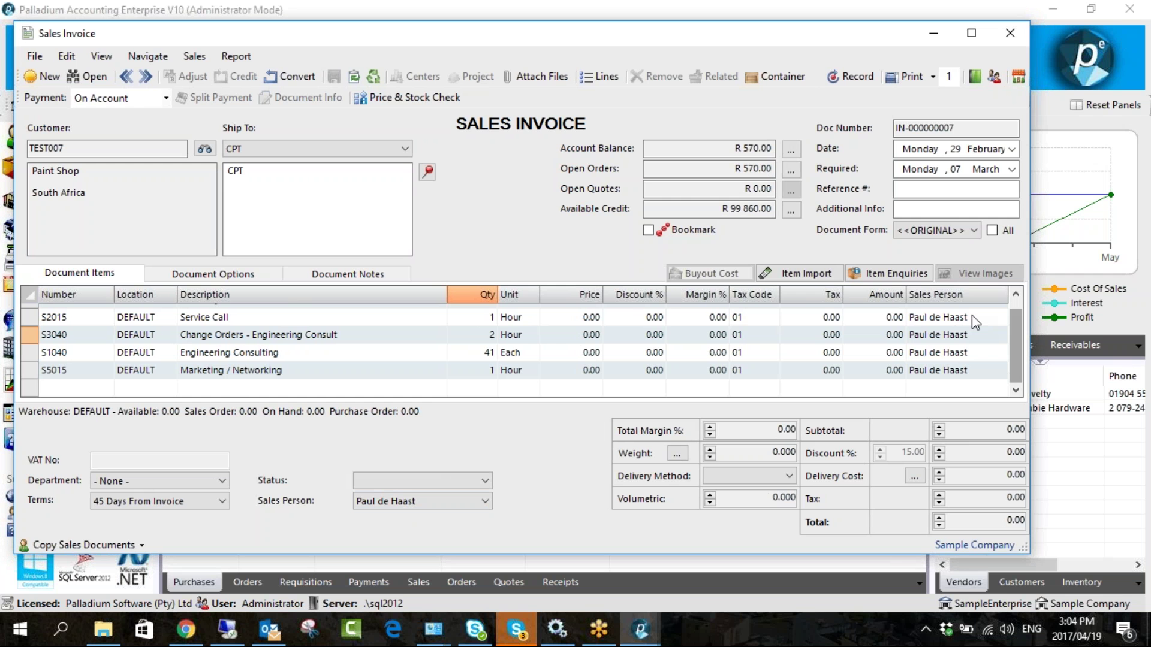
pyautogui.click(984, 329)
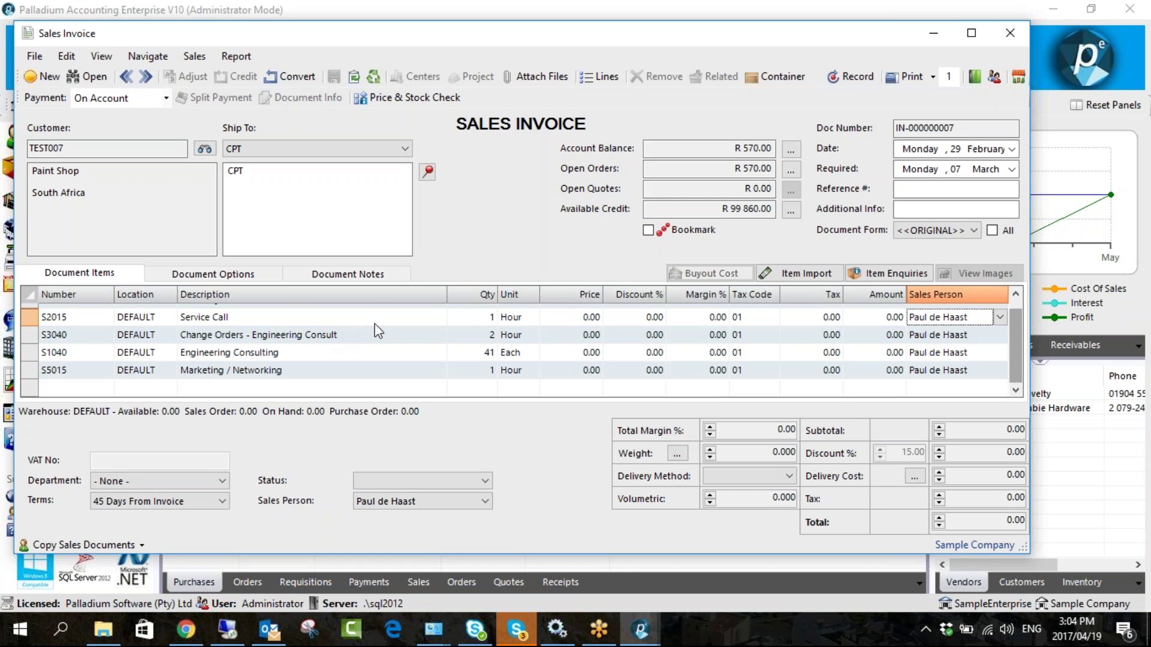
pyautogui.click(981, 339)
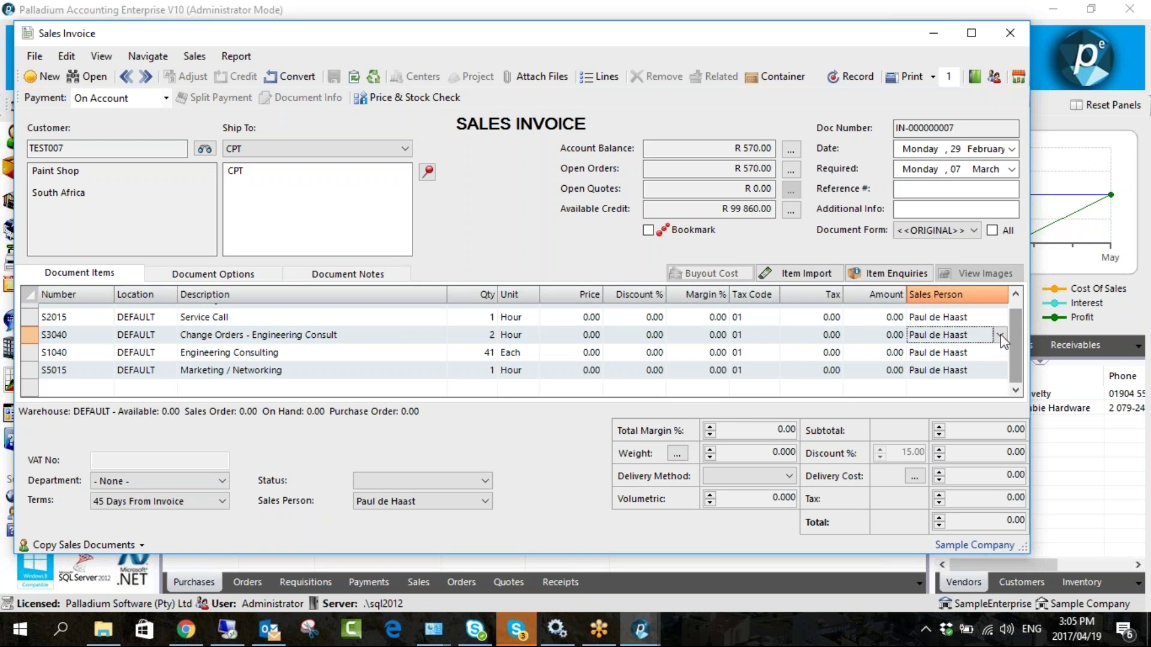
pyautogui.click(1000, 335)
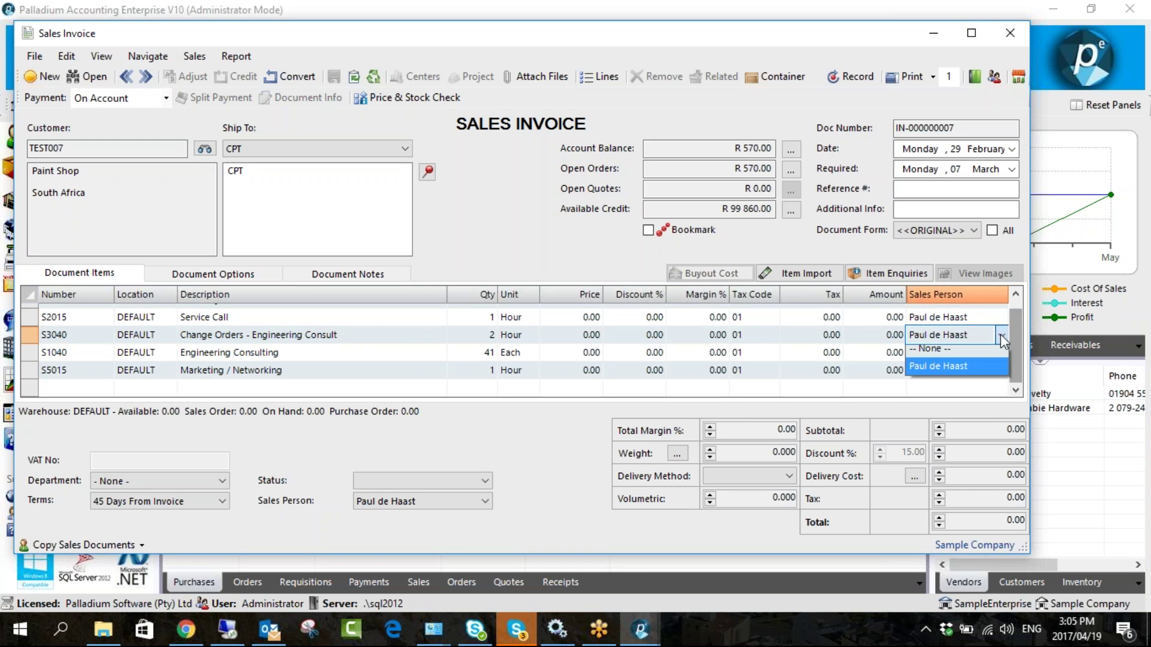
pyautogui.click(962, 372)
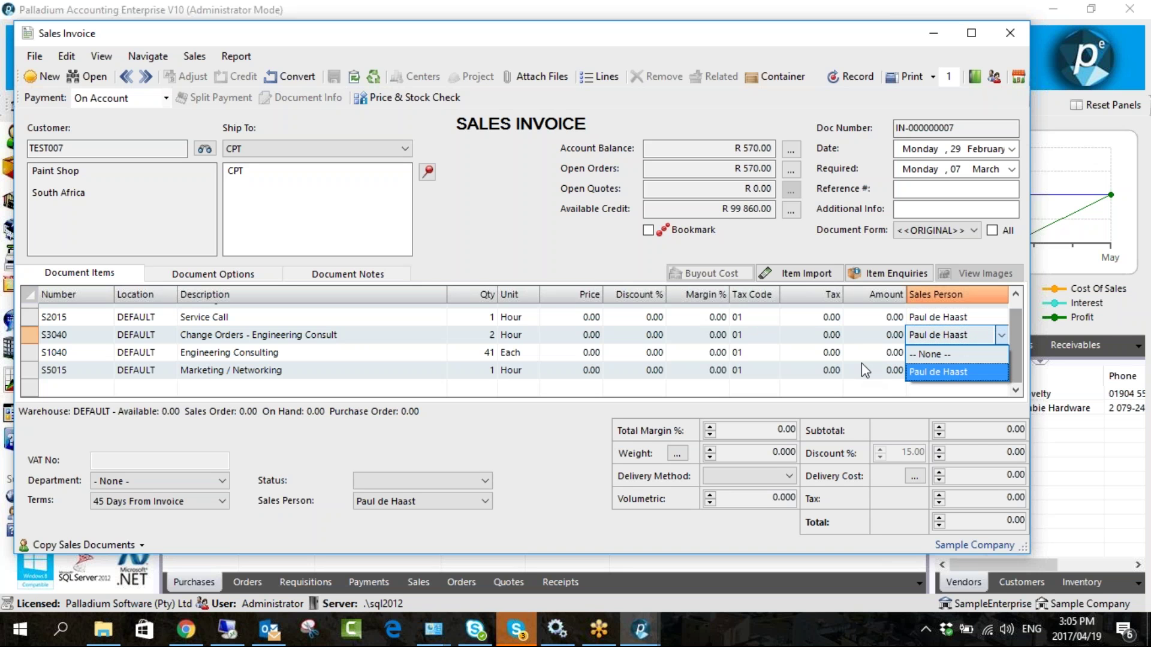
pyautogui.click(993, 357)
pyautogui.click(999, 353)
pyautogui.click(947, 385)
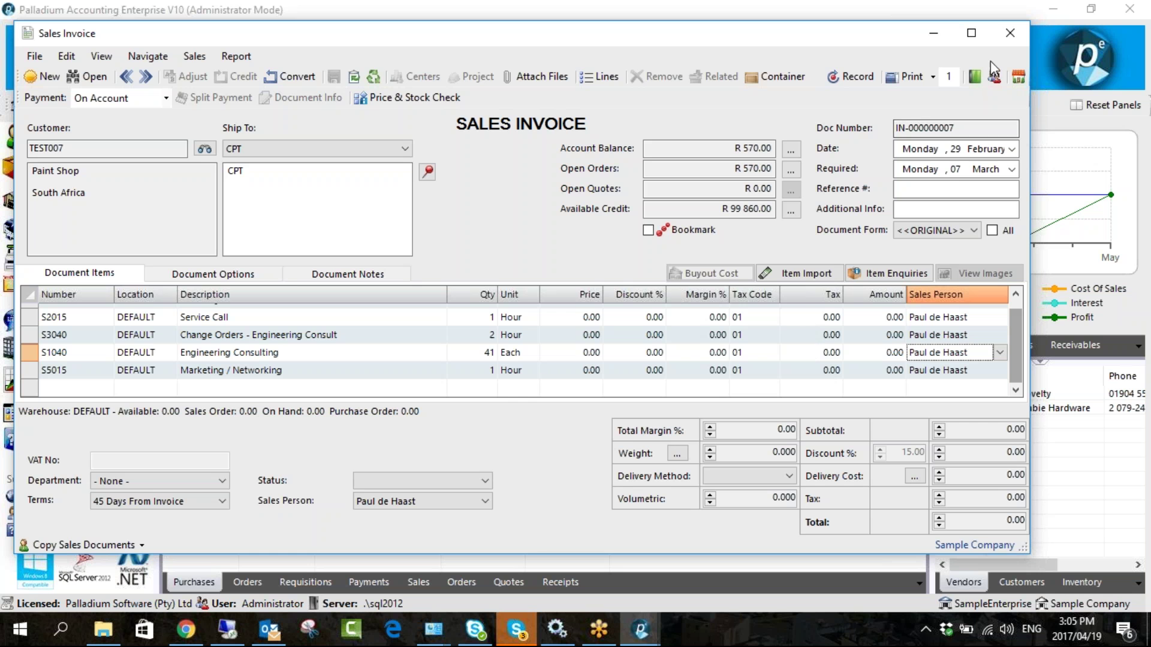
# - Discard the test invoice without saving and go to the Control Panel
pyautogui.click(1005, 40)
pyautogui.click(596, 375)
pyautogui.click(63, 409)
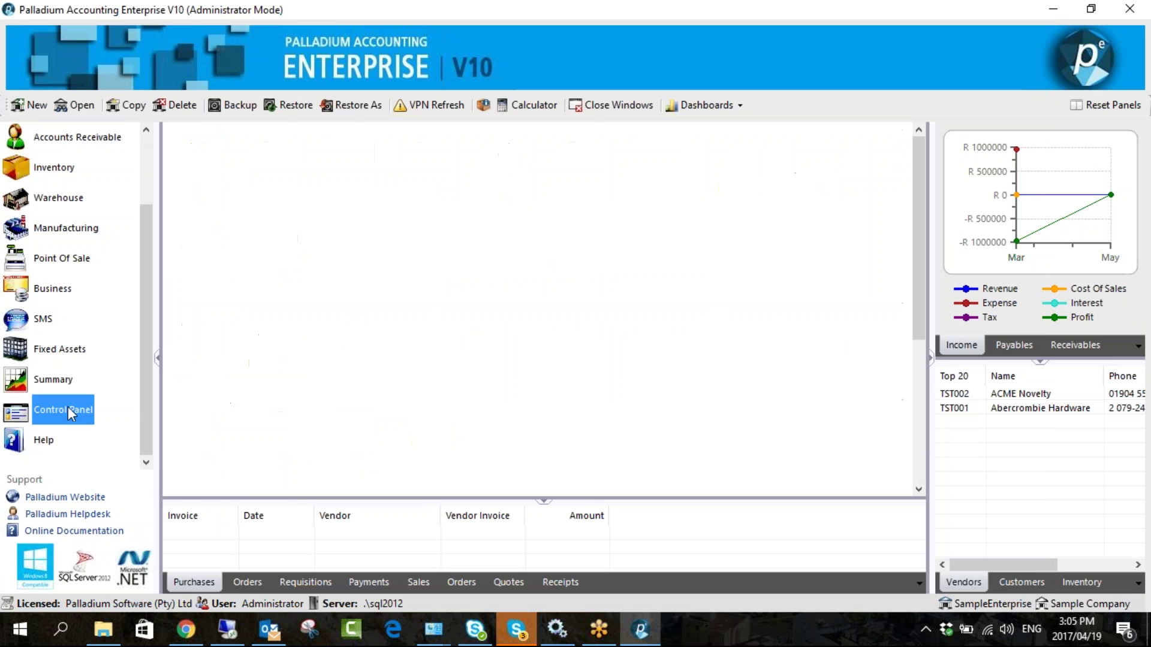
# - Open Company Options at the Receivables Settings 1 page
pyautogui.click(263, 175)
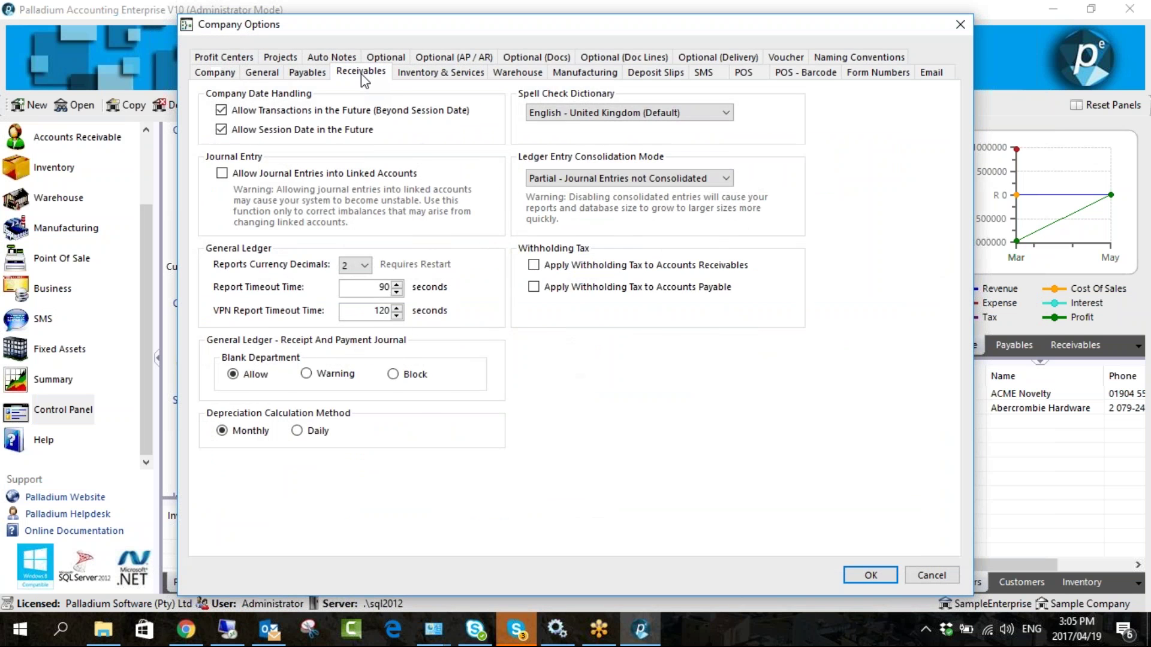
pyautogui.click(361, 74)
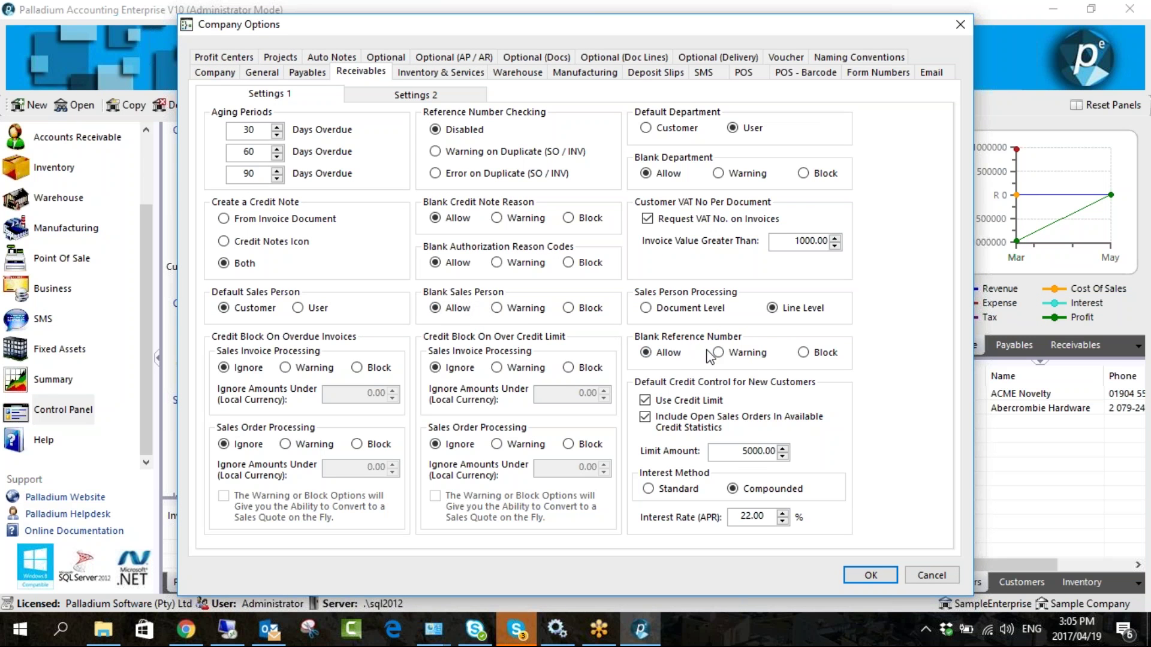
pyautogui.click(806, 356)
# - Set overdue-invoice credit block to Block for sales invoices, keeping over-credit-limit on Ignore
pyautogui.click(358, 368)
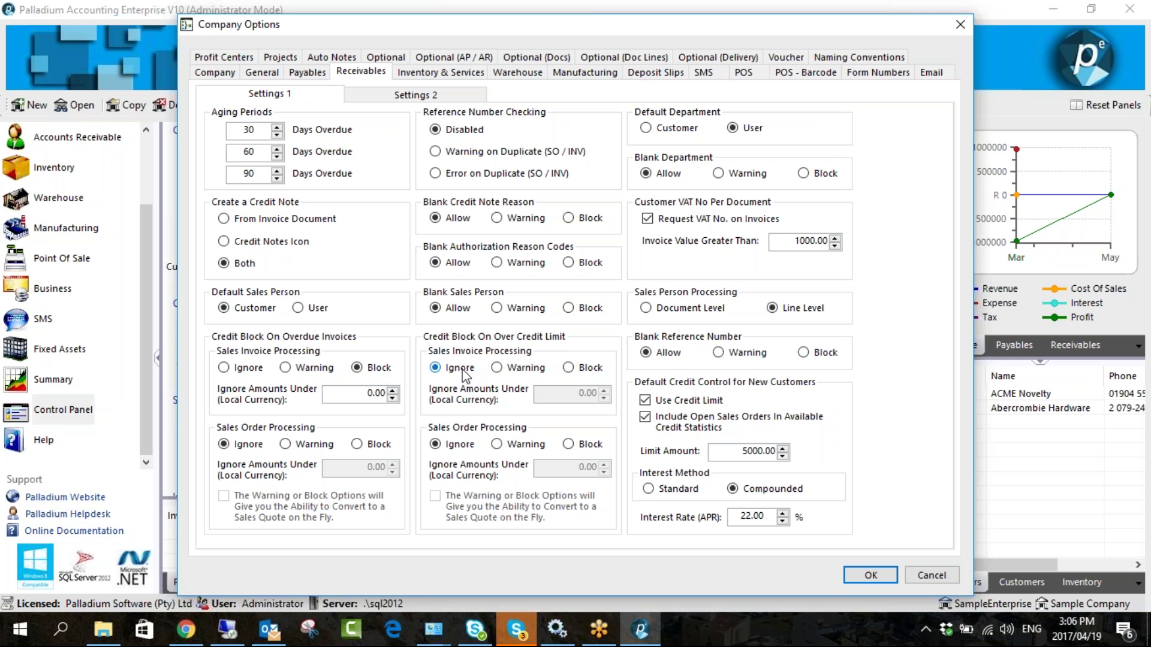
pyautogui.click(567, 368)
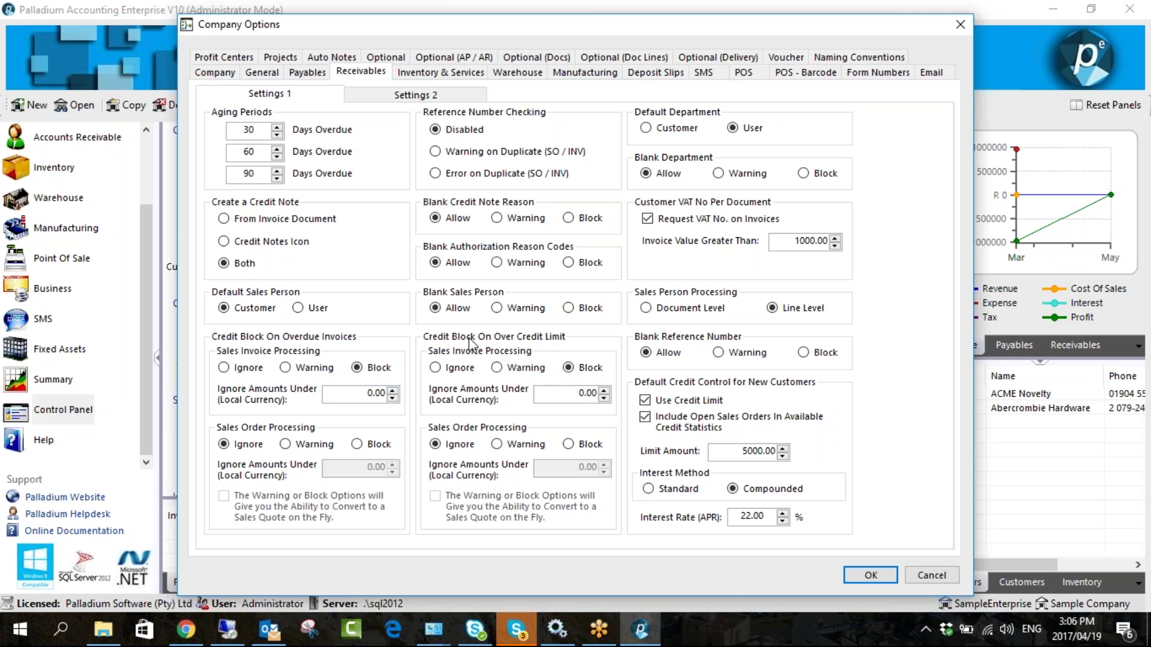
pyautogui.click(468, 371)
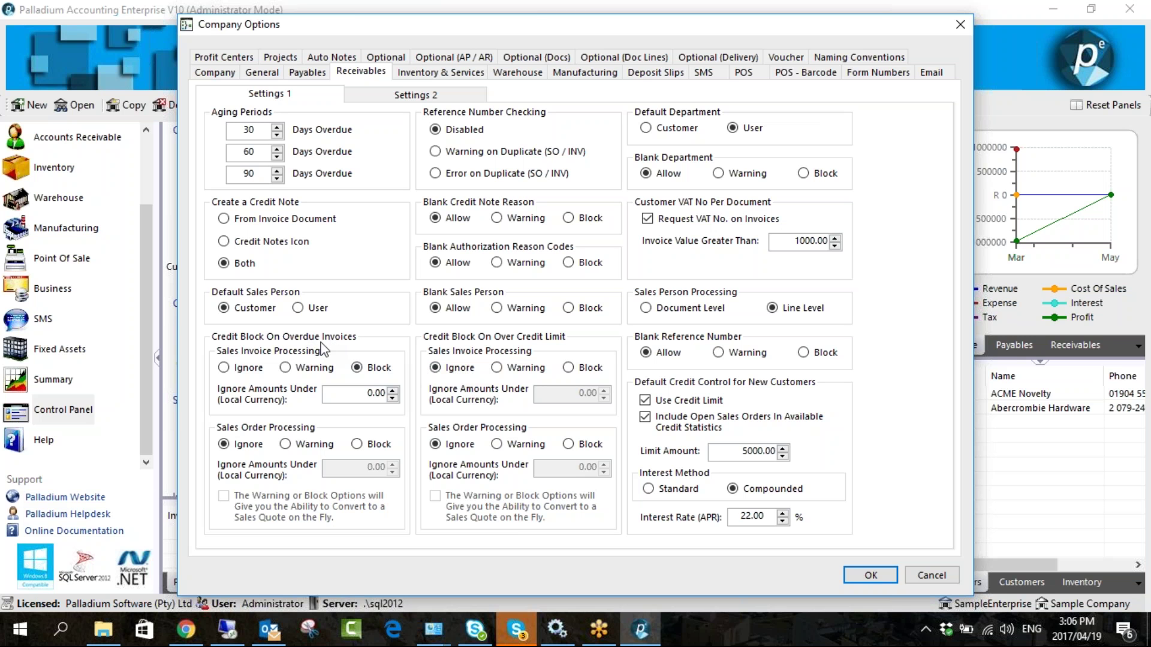
pyautogui.click(357, 367)
pyautogui.click(742, 451)
# - Change the receivables interest rate, replacing its last digit with 4
pyautogui.click(743, 515)
pyautogui.click(757, 518)
pyautogui.press('BackSpace')
pyautogui.write('4')
# - On Settings 2, choose Free-Format customer account numbering and Standard Cost GP display
pyautogui.click(441, 96)
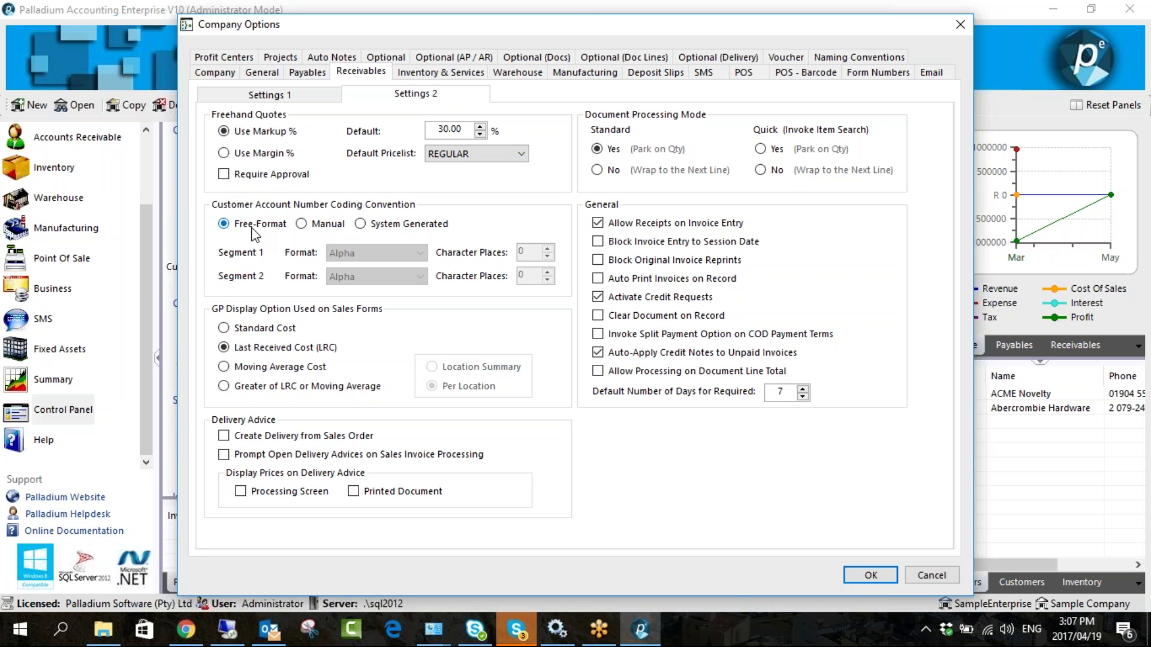
pyautogui.click(326, 225)
pyautogui.click(364, 254)
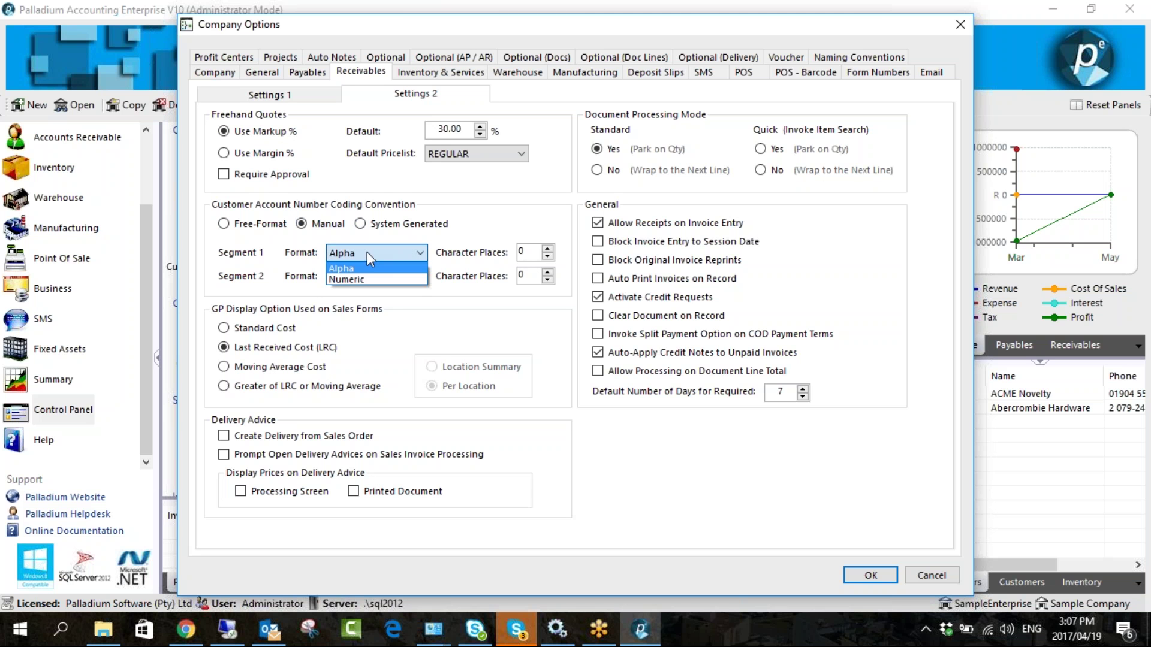
pyautogui.click(362, 263)
pyautogui.click(368, 277)
pyautogui.click(373, 301)
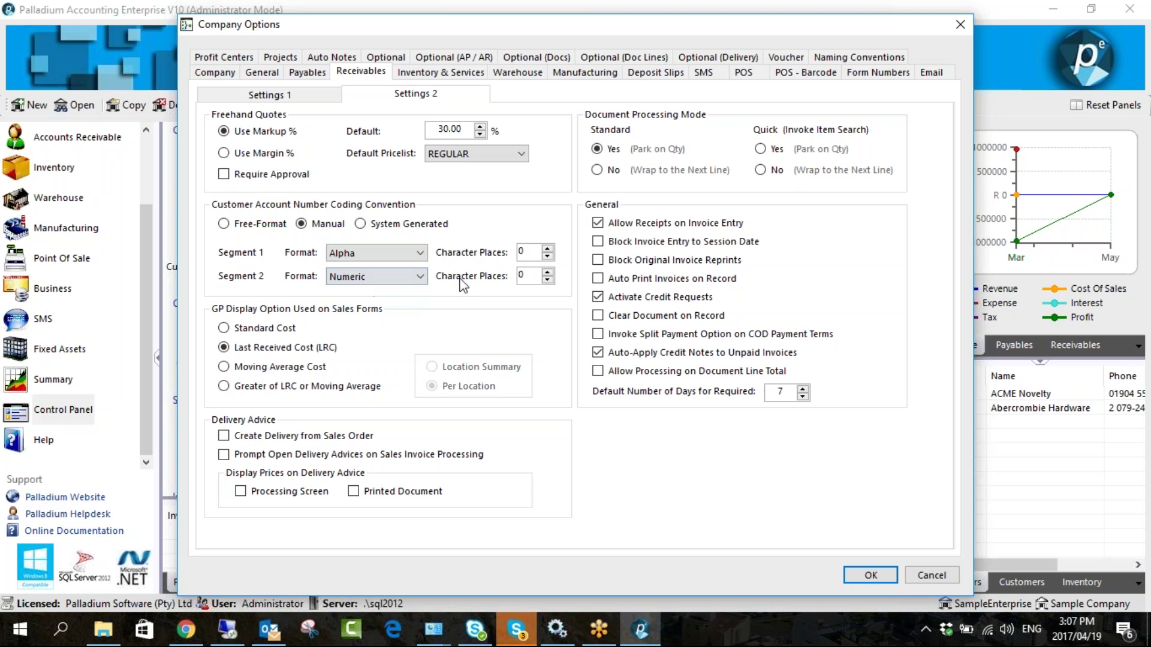
pyautogui.click(520, 252)
pyautogui.write('2')
pyautogui.click(521, 275)
pyautogui.write('2')
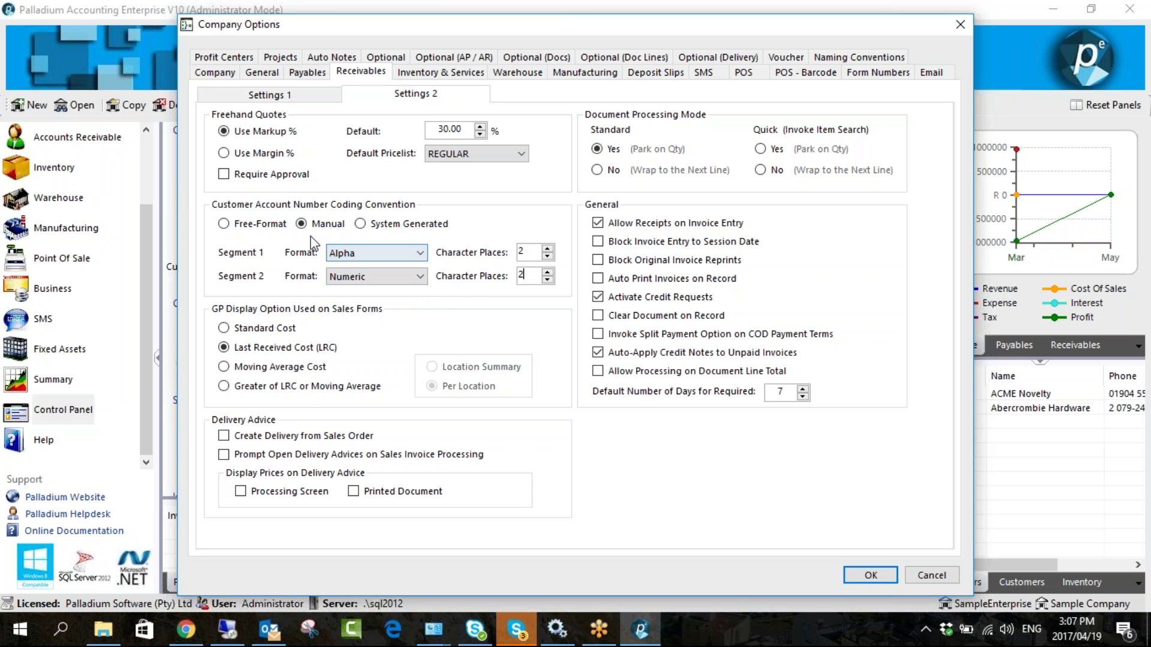
pyautogui.click(280, 230)
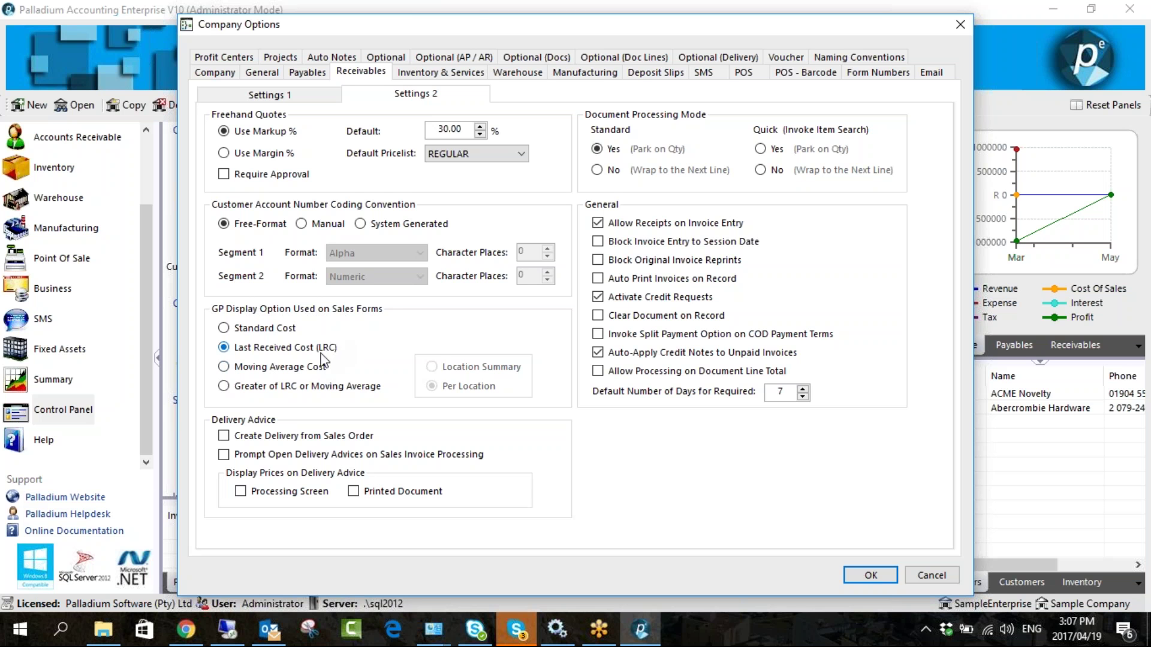
pyautogui.click(293, 328)
# - Save the options and confirm InvItem's Standard Cost is 0.0000 on its Item Summary
pyautogui.click(870, 575)
pyautogui.click(53, 168)
pyautogui.click(198, 443)
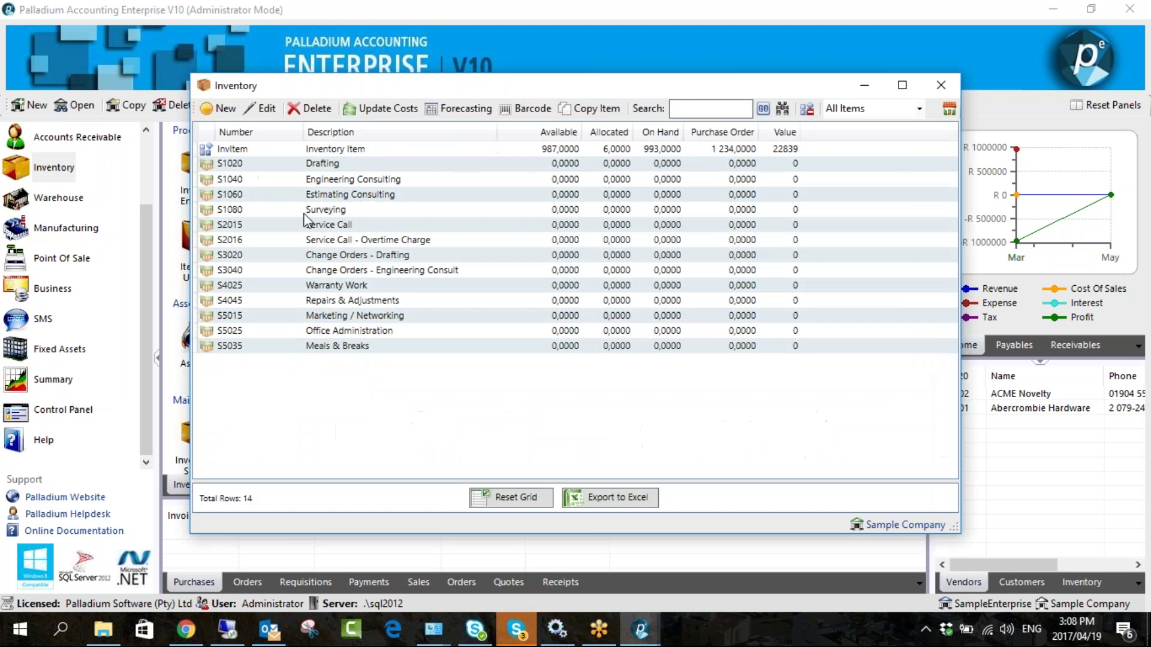
pyautogui.click(346, 152)
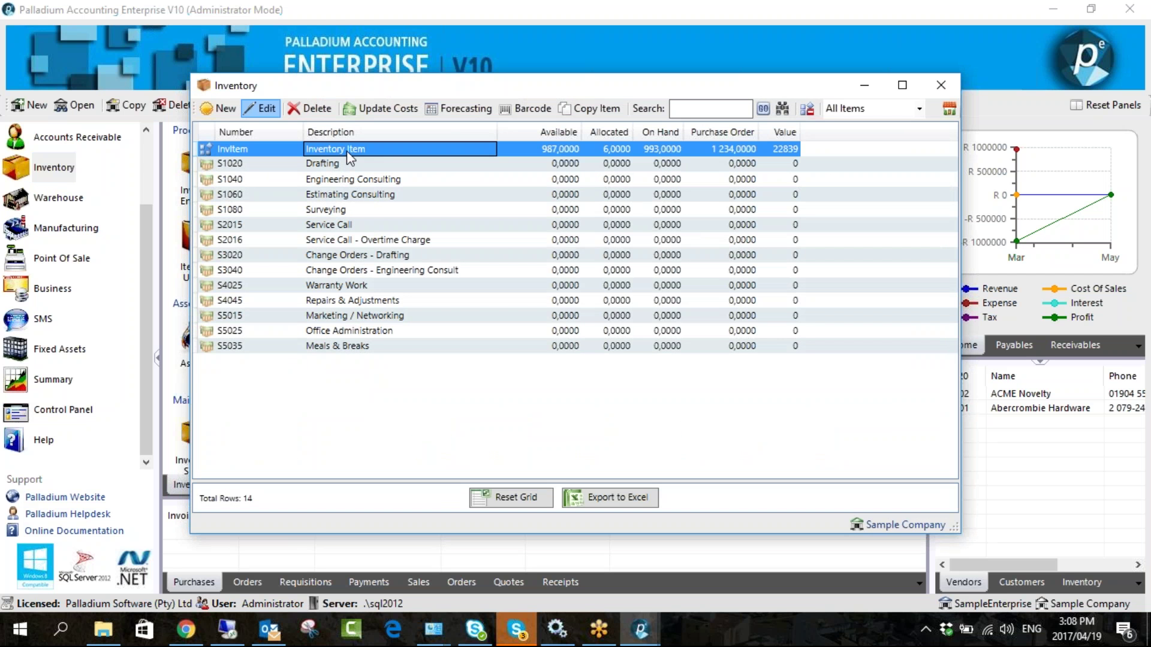
pyautogui.doubleClick(346, 150)
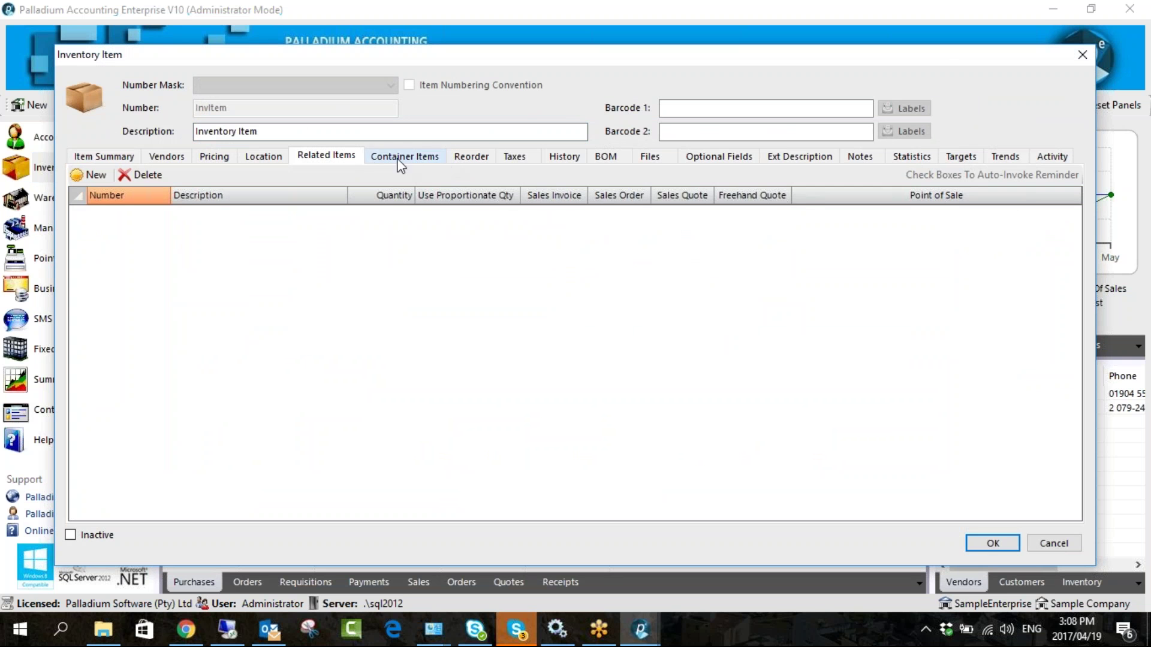
pyautogui.click(104, 155)
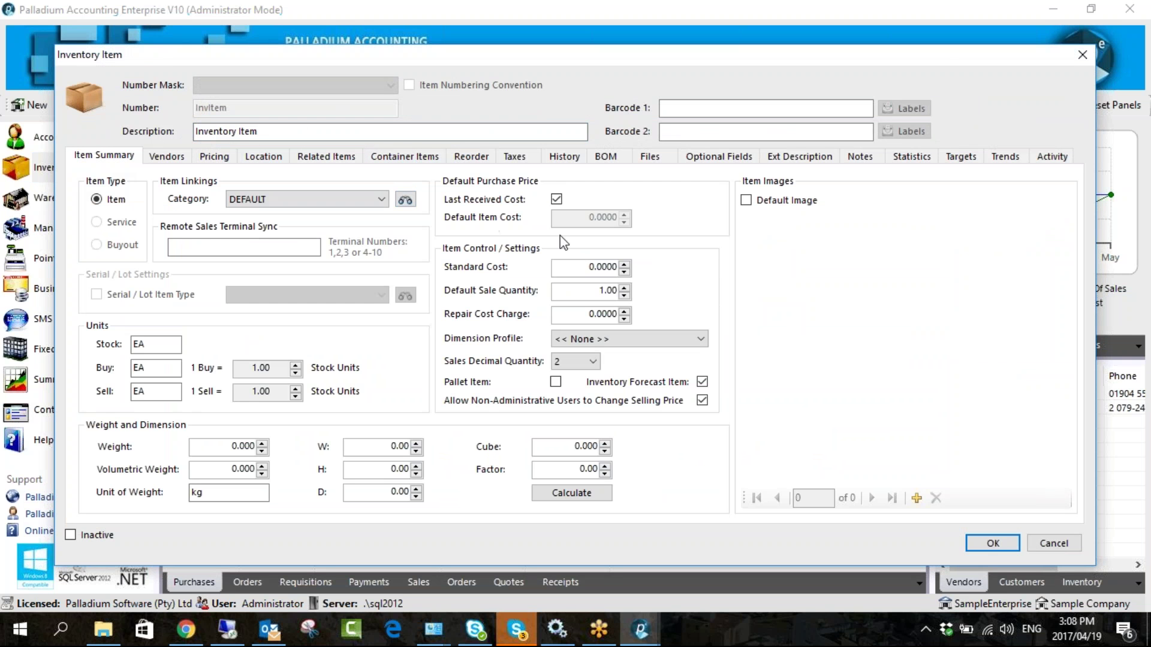
pyautogui.click(596, 267)
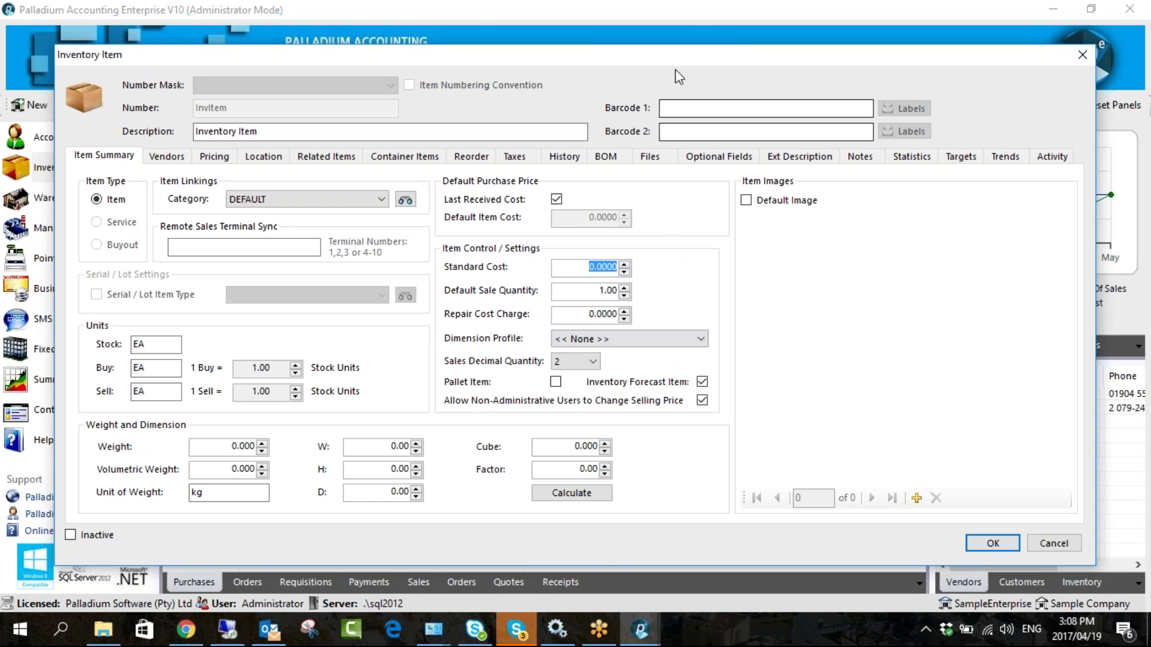
pyautogui.click(1082, 55)
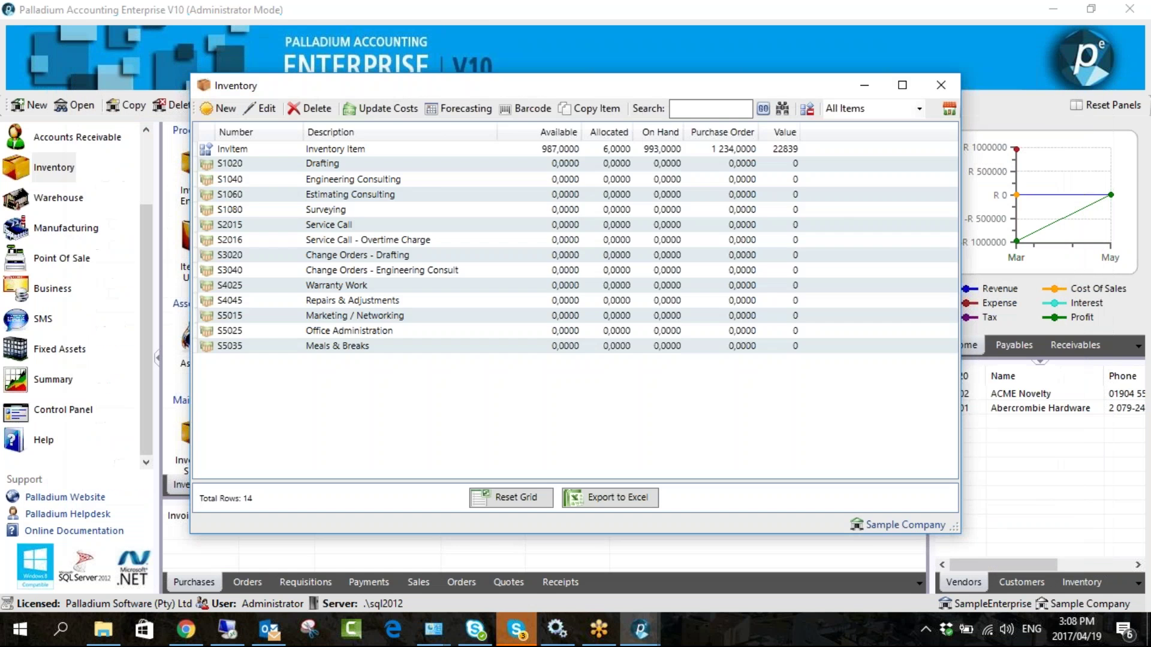
# - Close the inventory list and reopen Company Options from the Control Panel
pyautogui.click(957, 85)
pyautogui.click(63, 410)
pyautogui.click(292, 196)
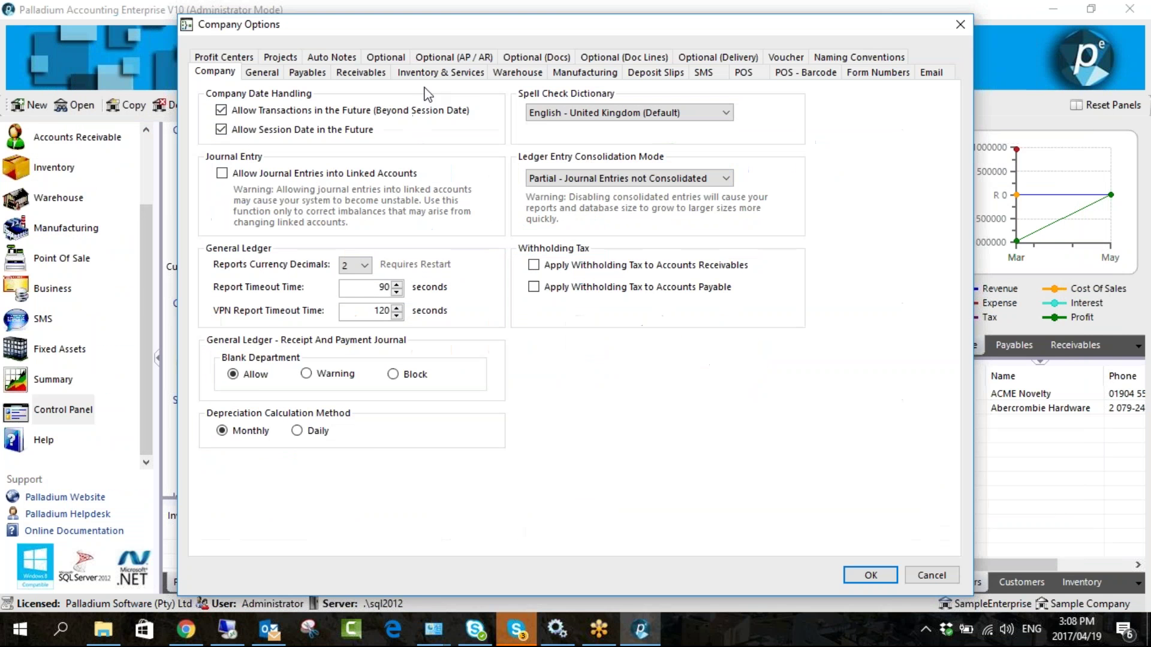
# - On Receivables Settings 2, set GP display to Greater of LRC or Moving Average, Per Location
pyautogui.click(427, 73)
pyautogui.click(360, 74)
pyautogui.click(414, 95)
pyautogui.click(268, 328)
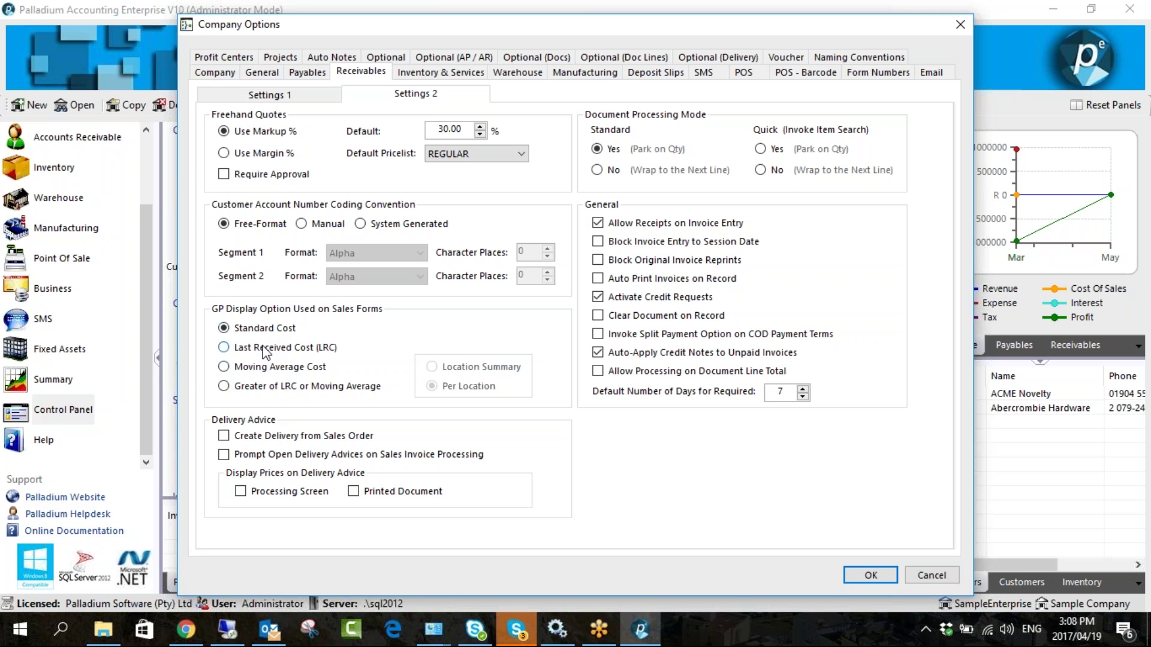
pyautogui.click(260, 347)
pyautogui.click(263, 367)
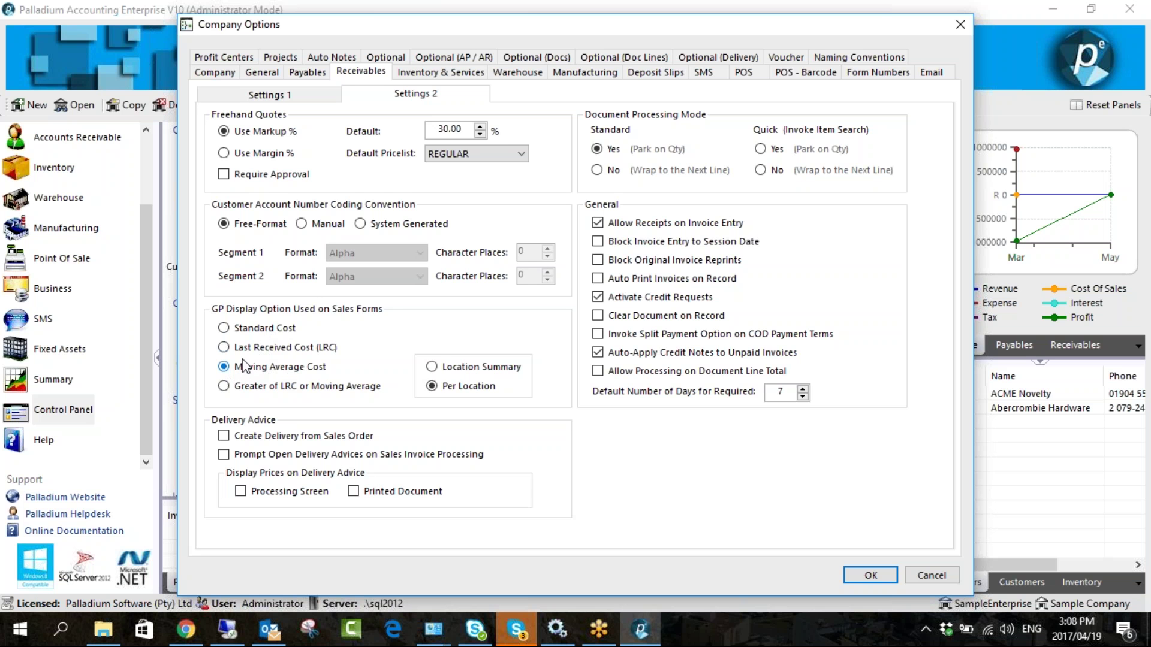
pyautogui.click(270, 387)
pyautogui.click(461, 369)
pyautogui.click(465, 389)
# - Enable Create Delivery from Sales Order, save, and look up the Delivery Advice Accrual linked account
pyautogui.click(223, 436)
pyautogui.click(867, 575)
pyautogui.click(430, 159)
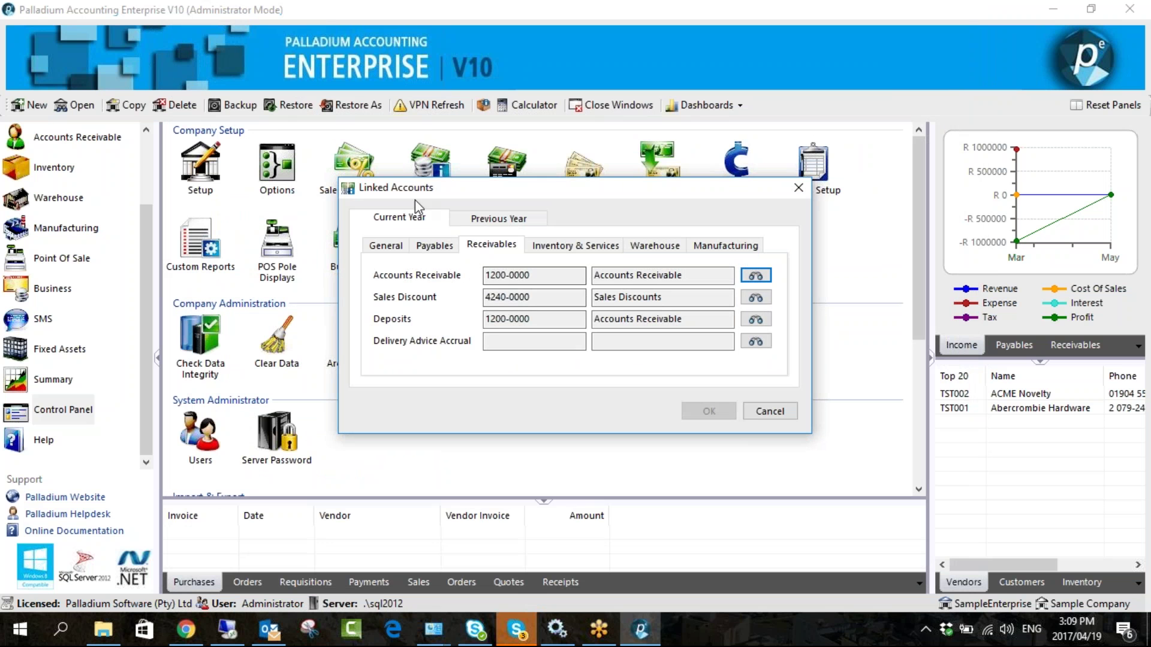
pyautogui.click(755, 342)
# - Link 1040-0000 as the Delivery Advice Accrual account and attempt to save
pyautogui.doubleClick(479, 301)
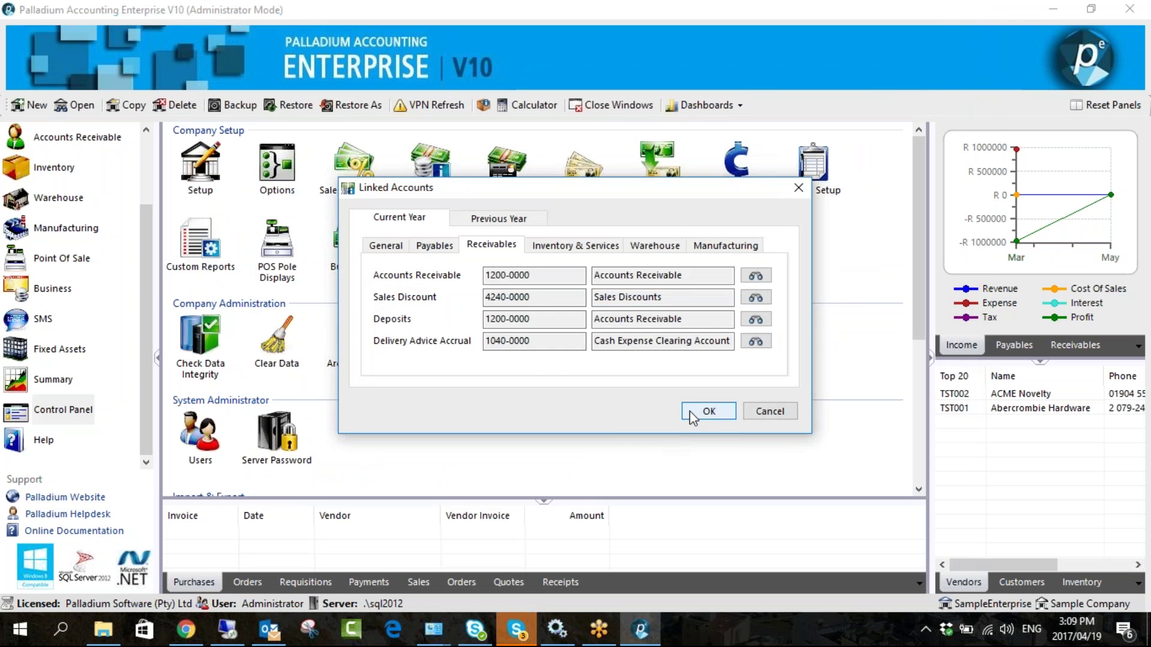
pyautogui.click(695, 411)
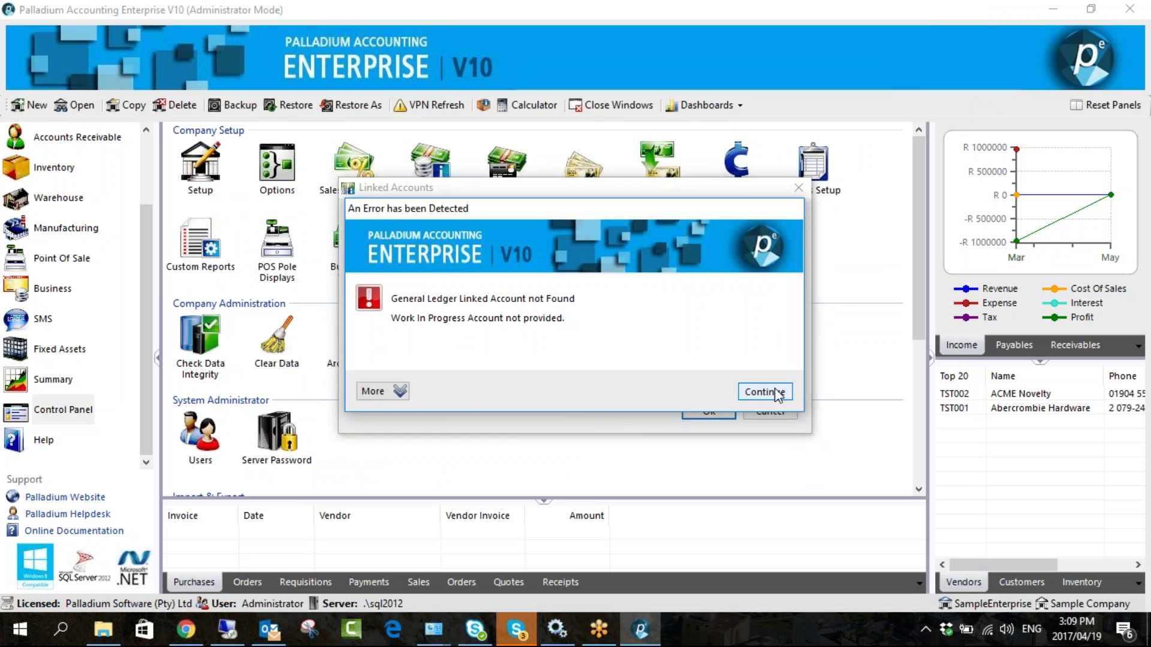
pyautogui.click(777, 393)
# - Set Work In Progress to Staff Loans / Payroll Advances and Actual Cost Variance to 5120-0000 Item Assembly Costs
pyautogui.click(722, 245)
pyautogui.click(755, 275)
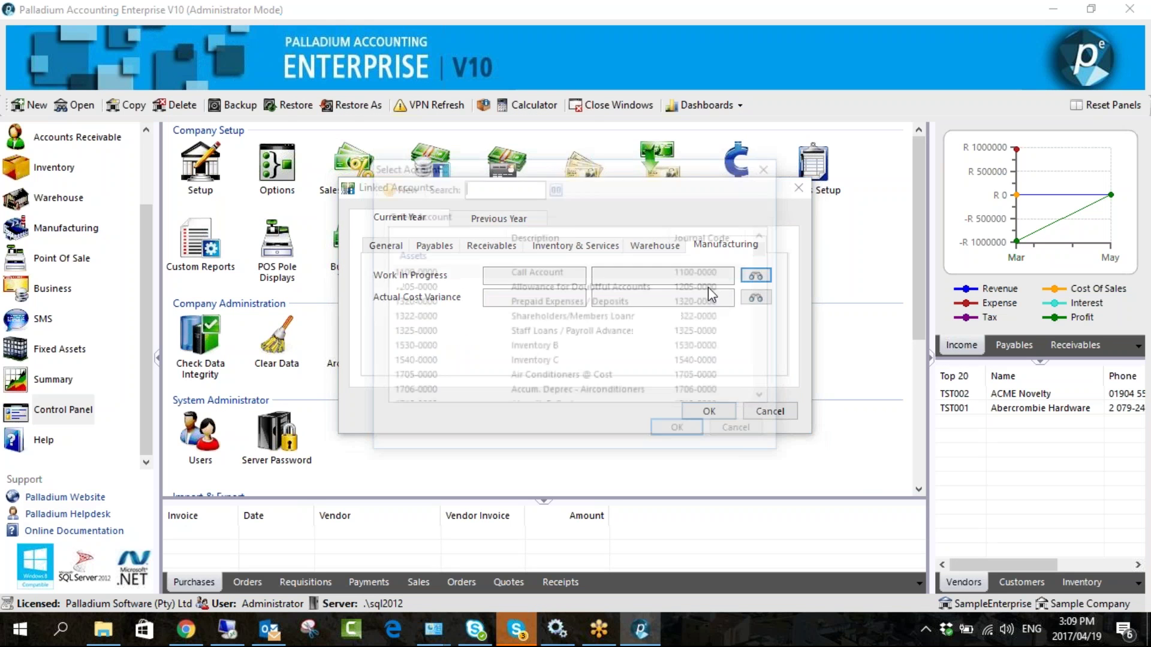
pyautogui.doubleClick(536, 333)
pyautogui.click(756, 298)
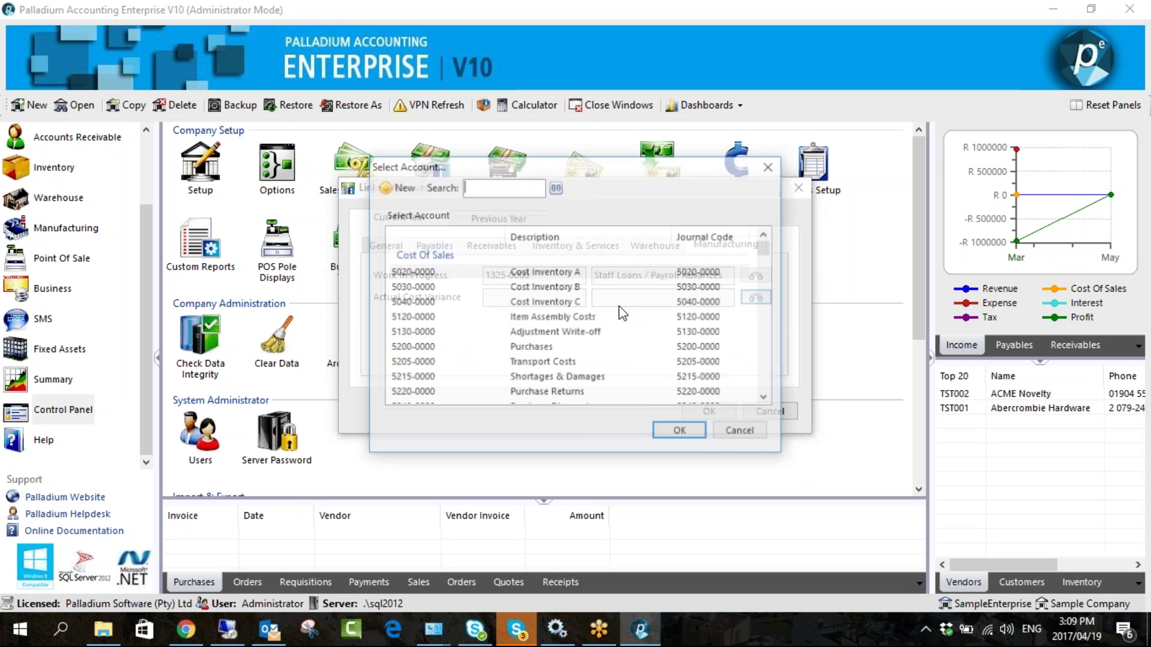
pyautogui.doubleClick(558, 322)
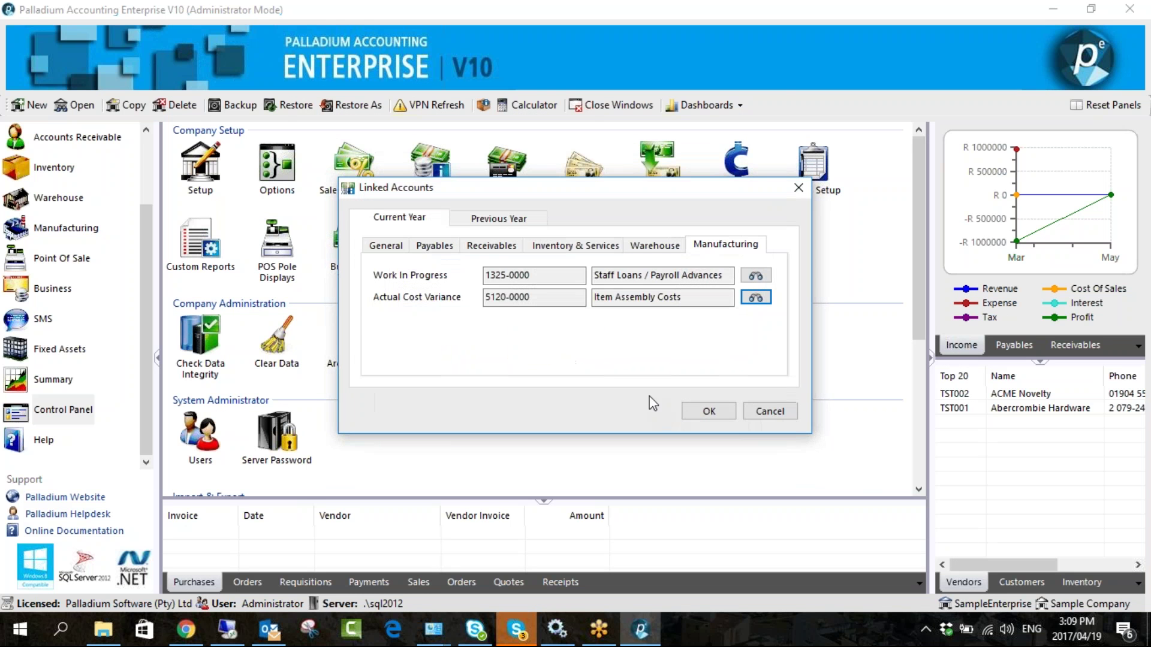
pyautogui.click(695, 412)
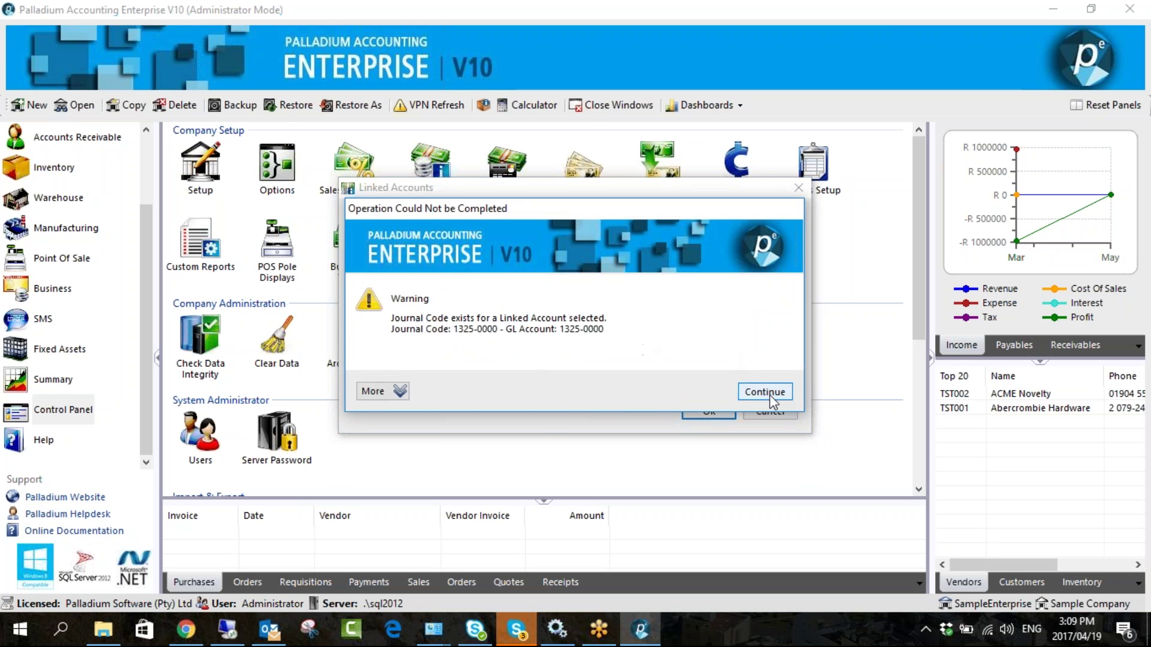
pyautogui.click(762, 393)
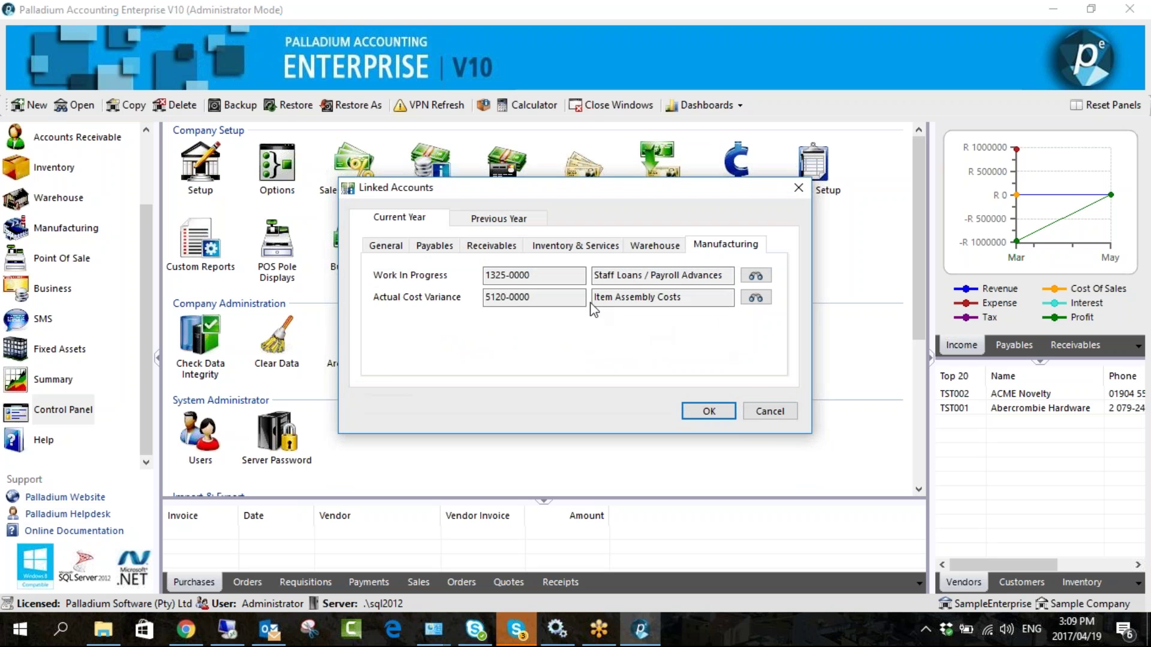
# - Switch Work In Progress to Prepaid Expenses / Deposits and retry saving past the journal code warning
pyautogui.click(757, 278)
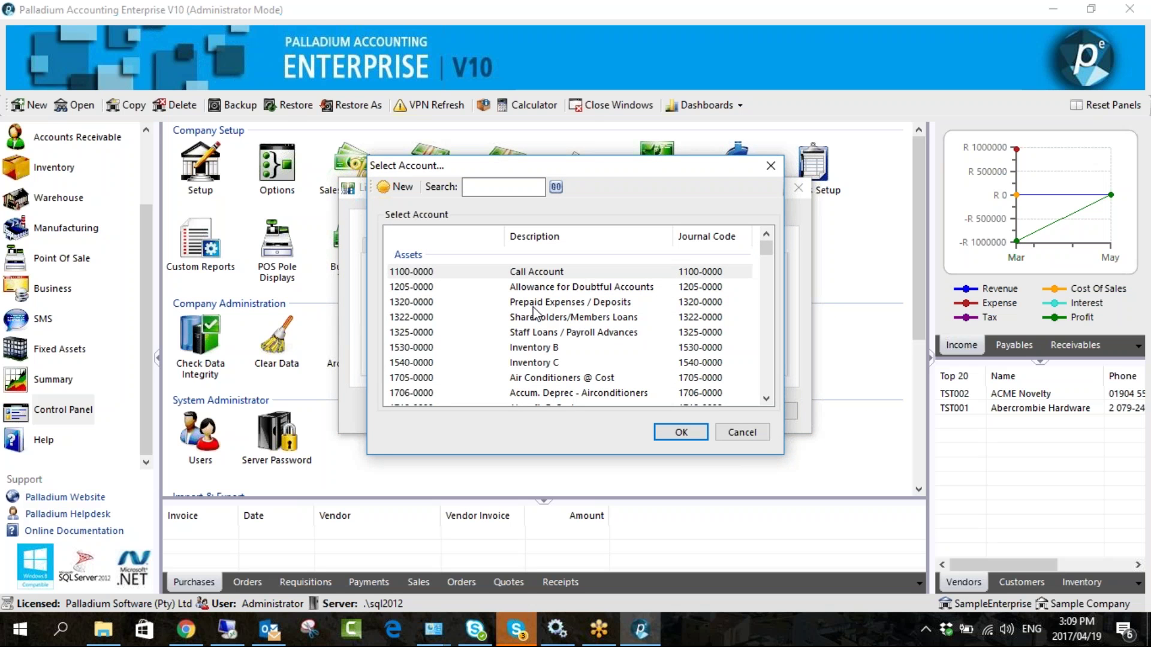
pyautogui.doubleClick(521, 301)
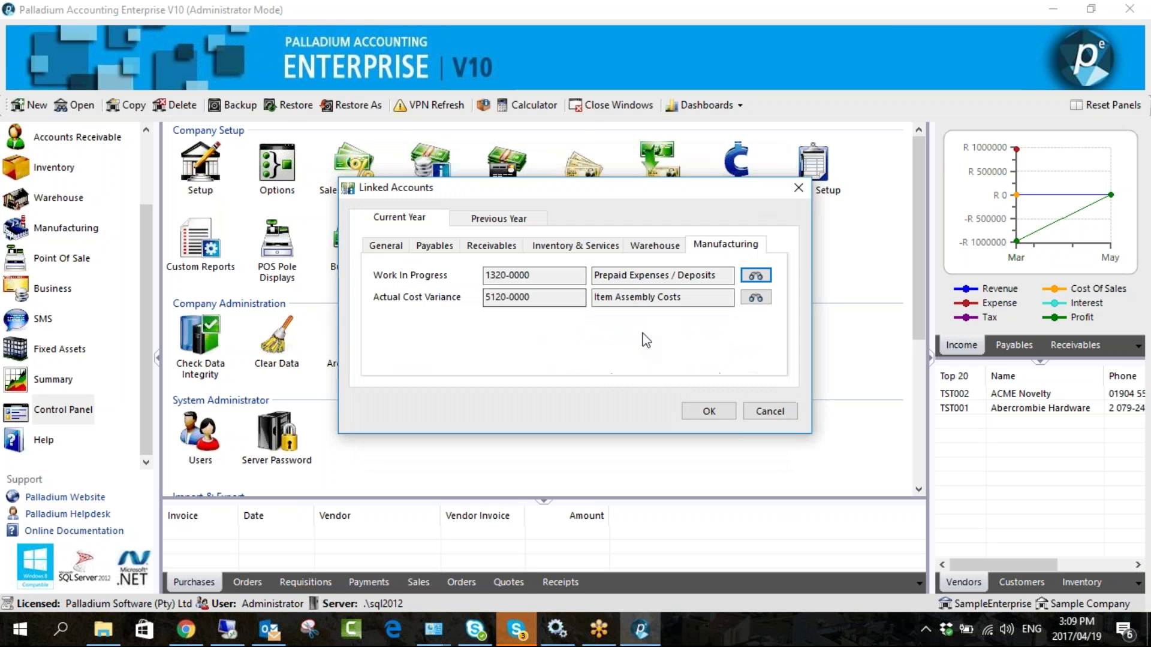
pyautogui.click(709, 411)
pyautogui.click(754, 392)
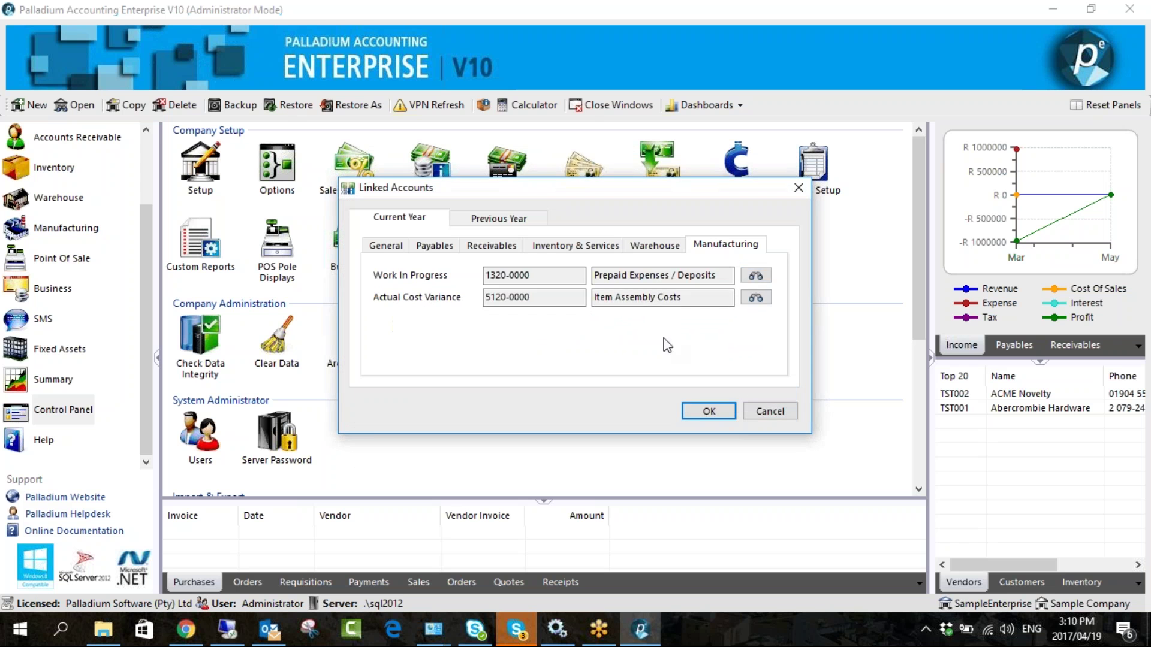
# - Try 1100-0000 Call Account for Work In Progress, then discard the linked account changes
pyautogui.click(757, 277)
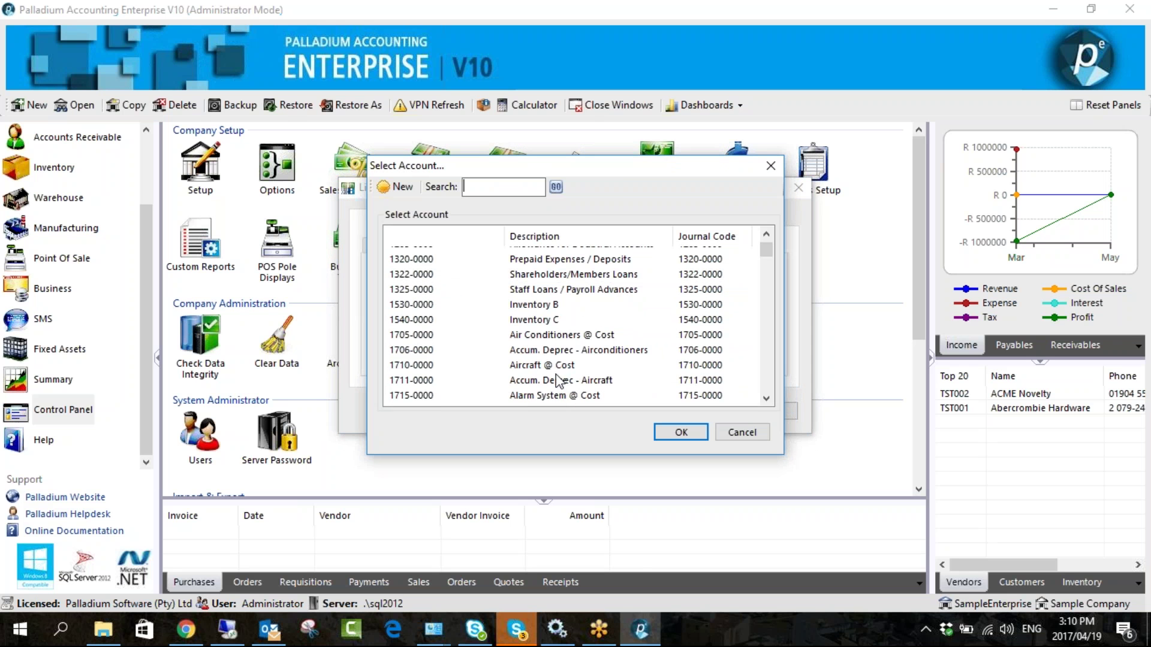
pyautogui.click(675, 431)
pyautogui.click(536, 299)
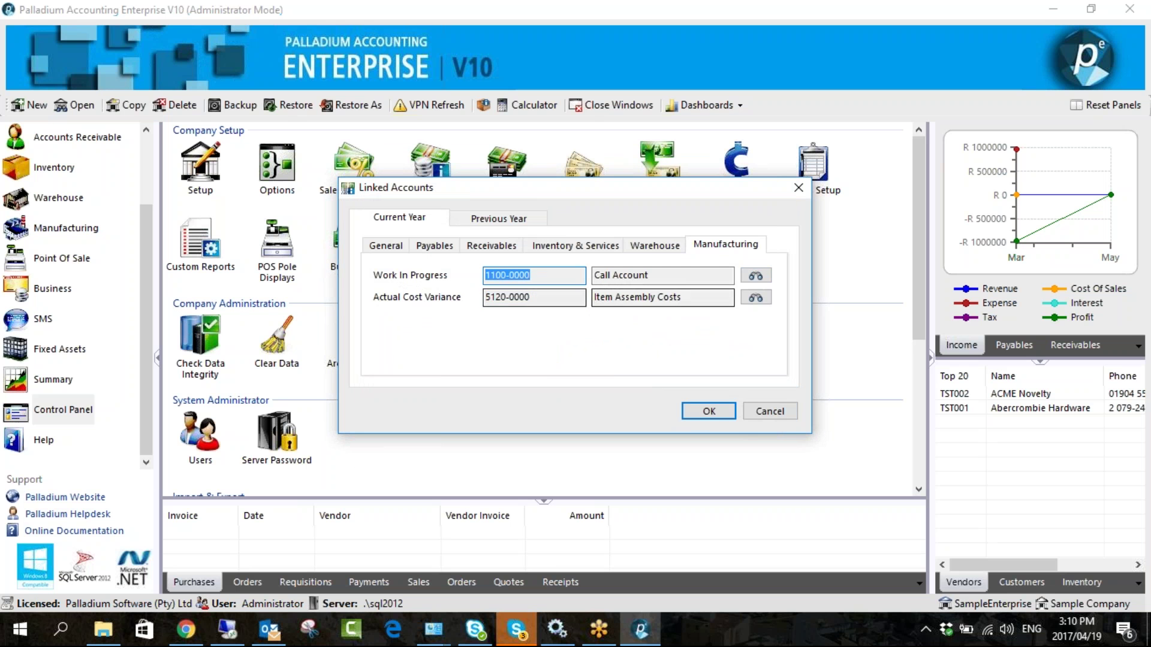
pyautogui.click(709, 411)
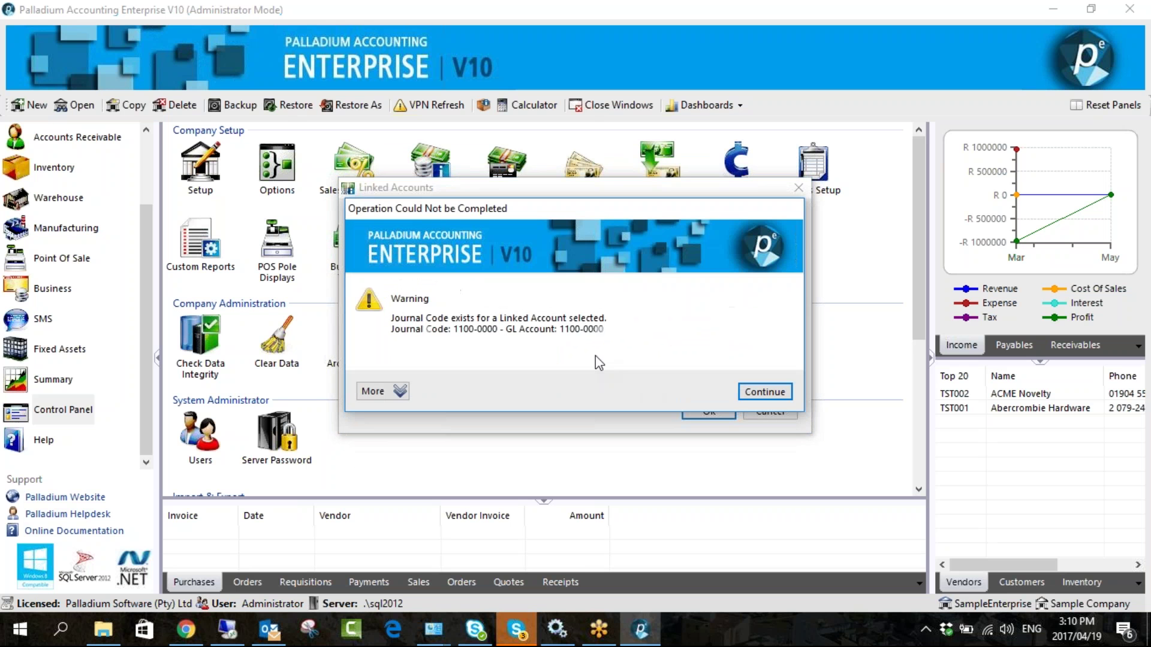
pyautogui.click(758, 391)
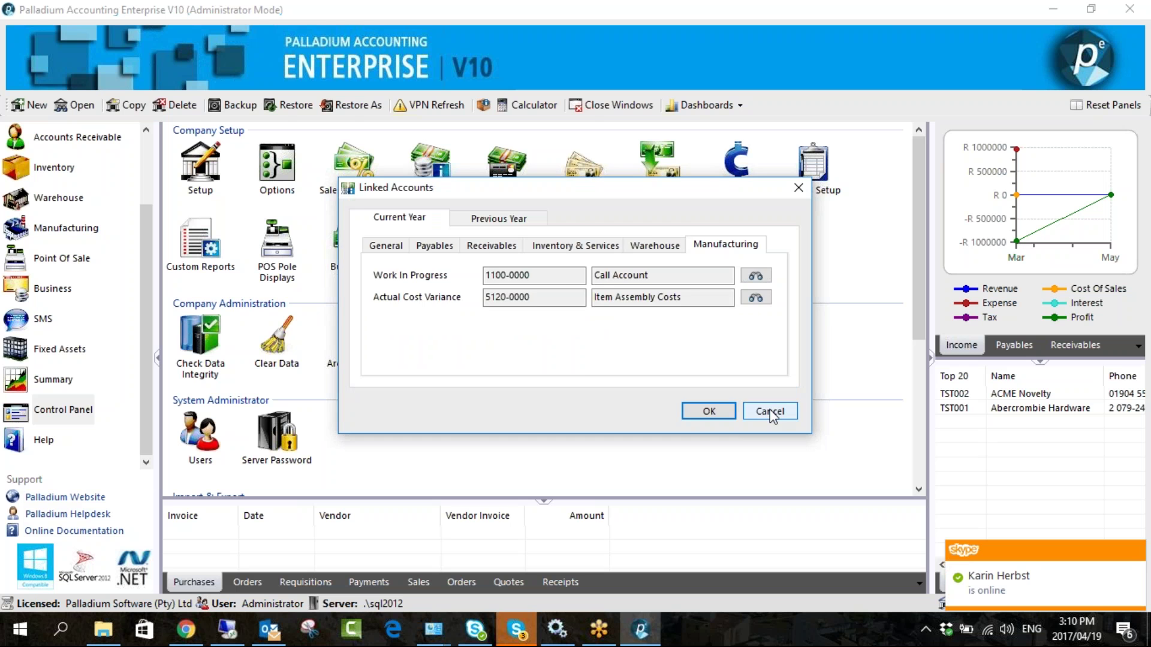
pyautogui.click(769, 411)
# - Delete the 1100-0000 CallAccount entry from the General Ledger Journal Codes list
pyautogui.scroll(3, 77, 180)
pyautogui.click(77, 171)
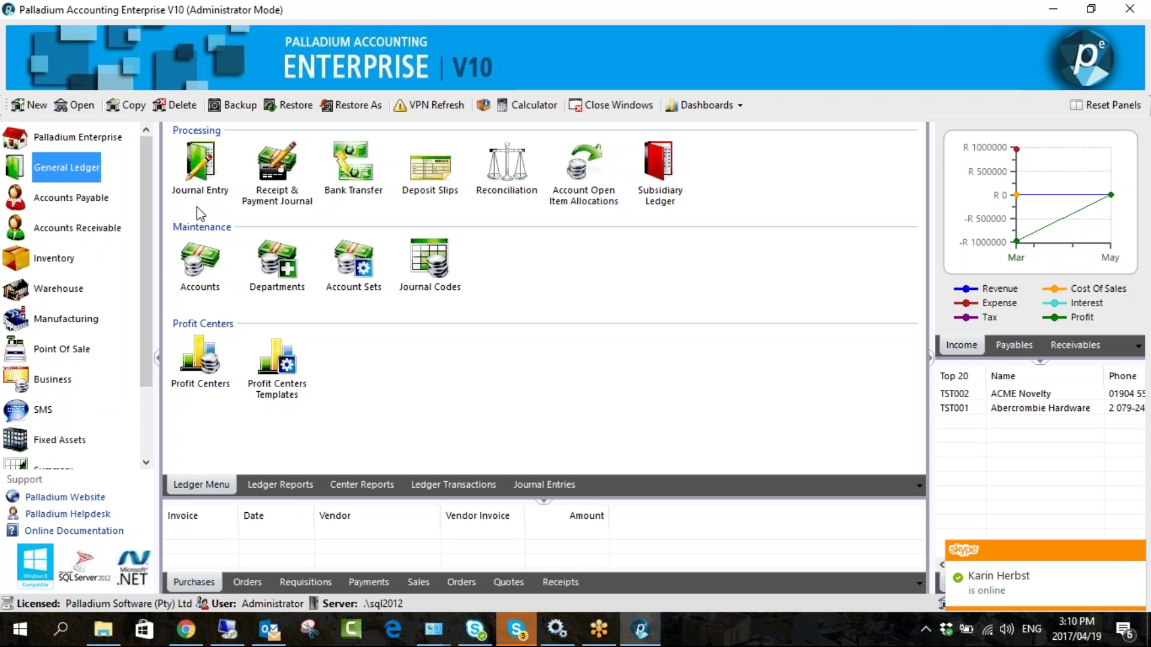
pyautogui.click(429, 278)
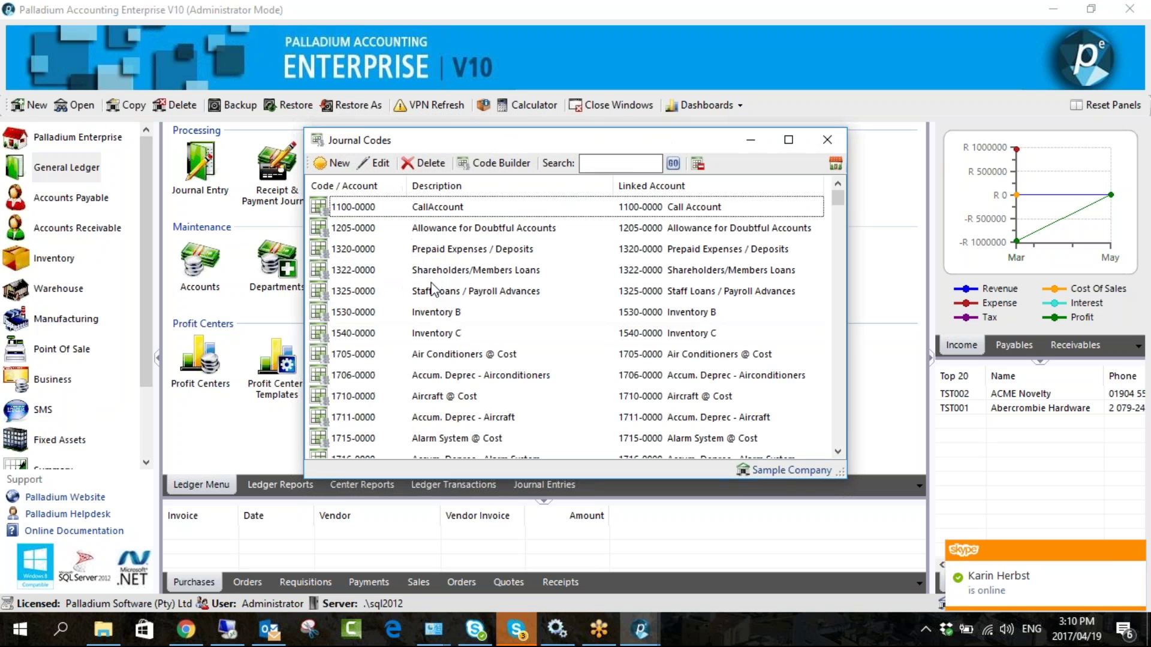
pyautogui.click(365, 212)
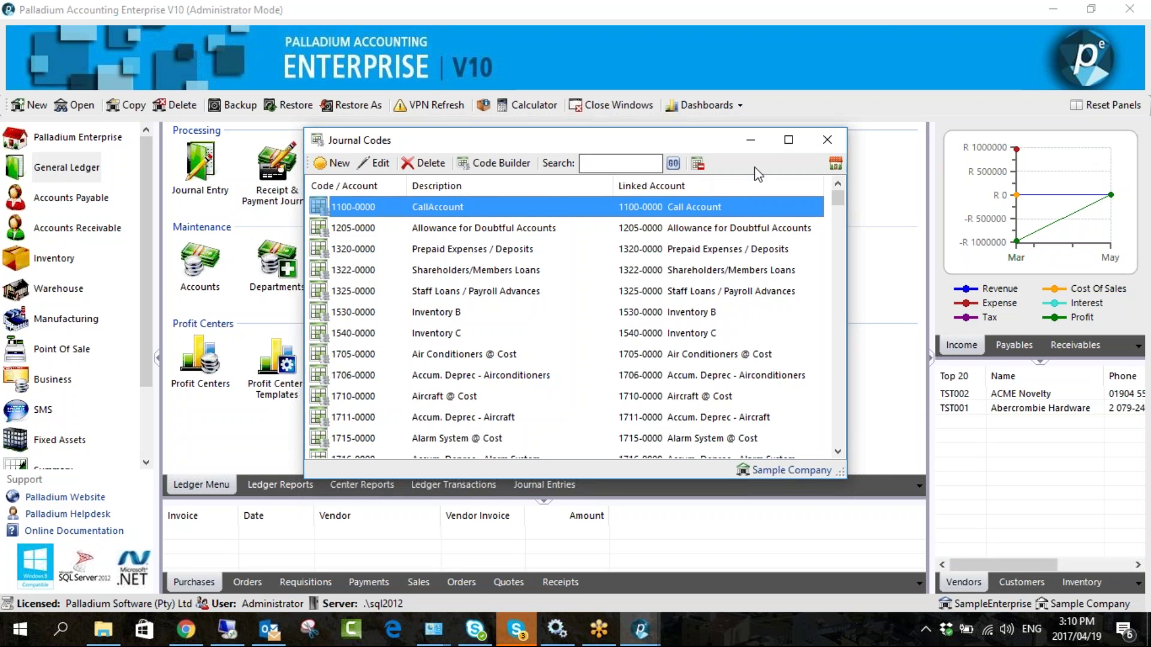
pyautogui.click(424, 163)
pyautogui.click(827, 139)
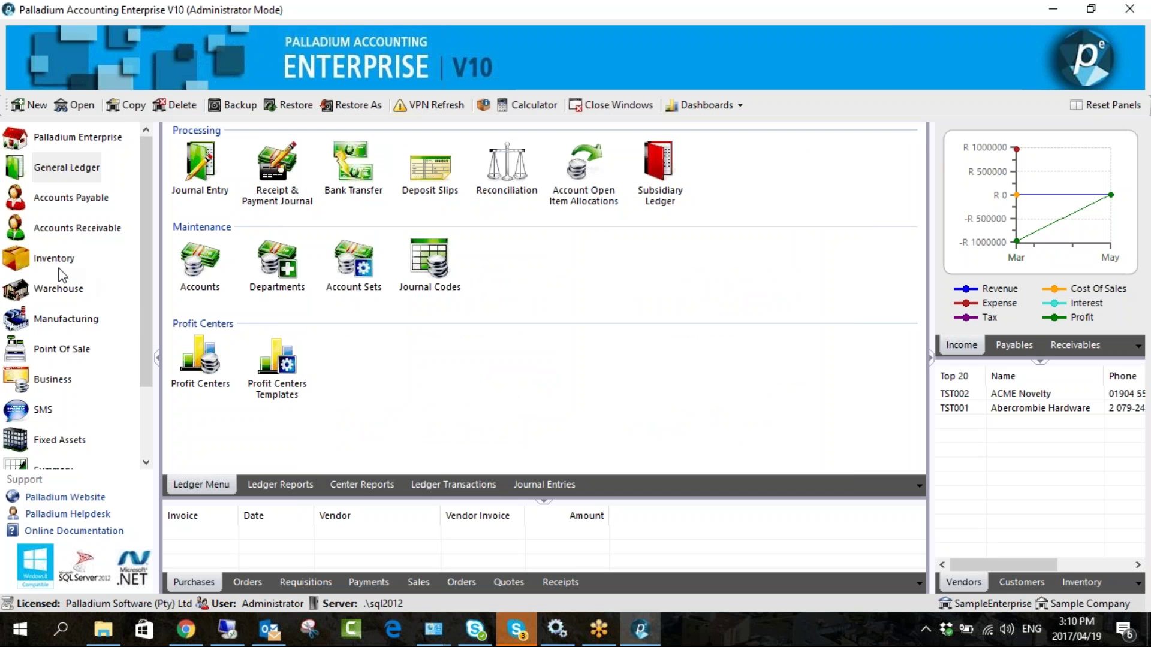
pyautogui.click(71, 231)
# - Link 1020-0000 Cash to be Deposited as the receivables Delivery Advice Accrual account
pyautogui.scroll(-1, 59, 354)
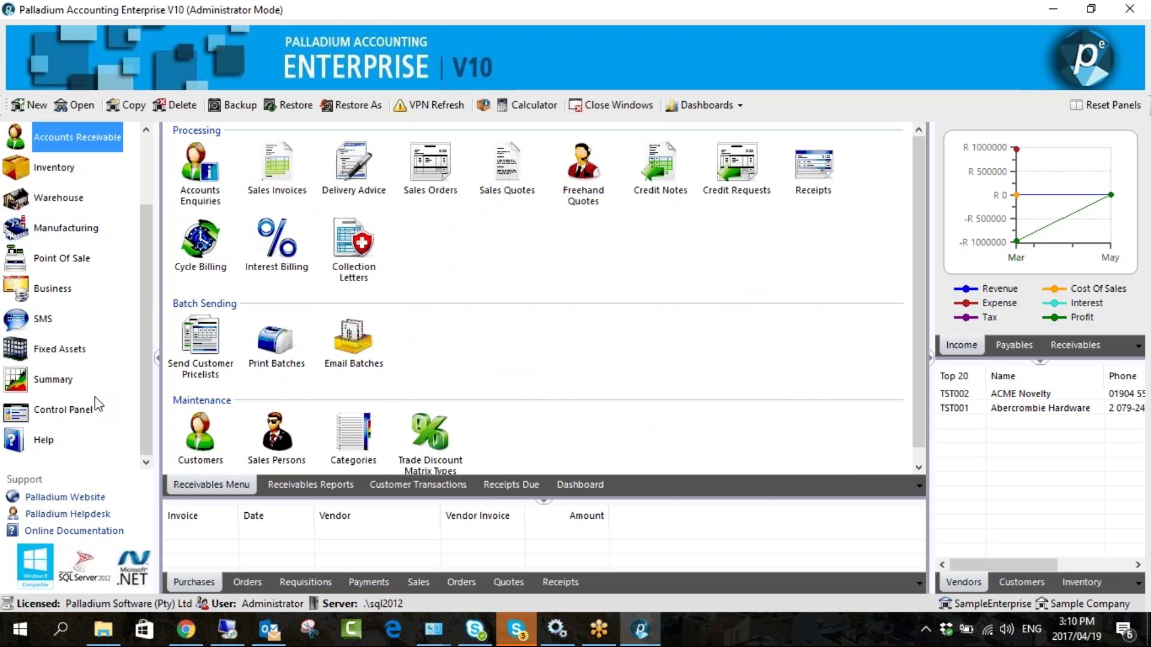
pyautogui.click(76, 409)
pyautogui.click(429, 174)
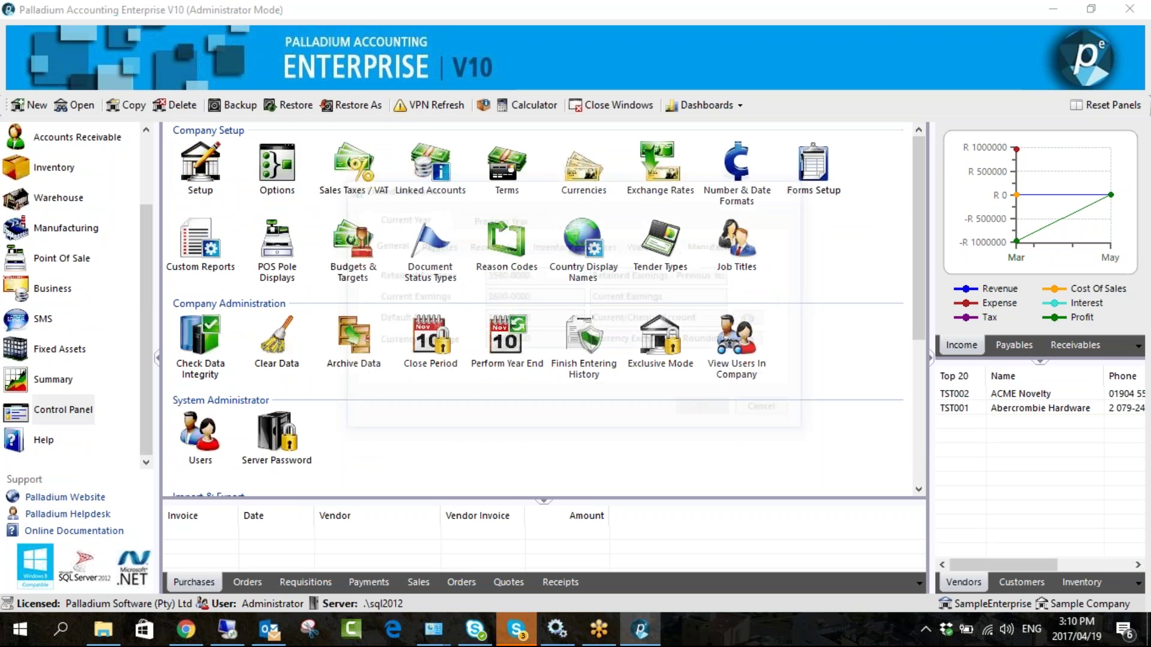
pyautogui.click(531, 245)
pyautogui.click(492, 244)
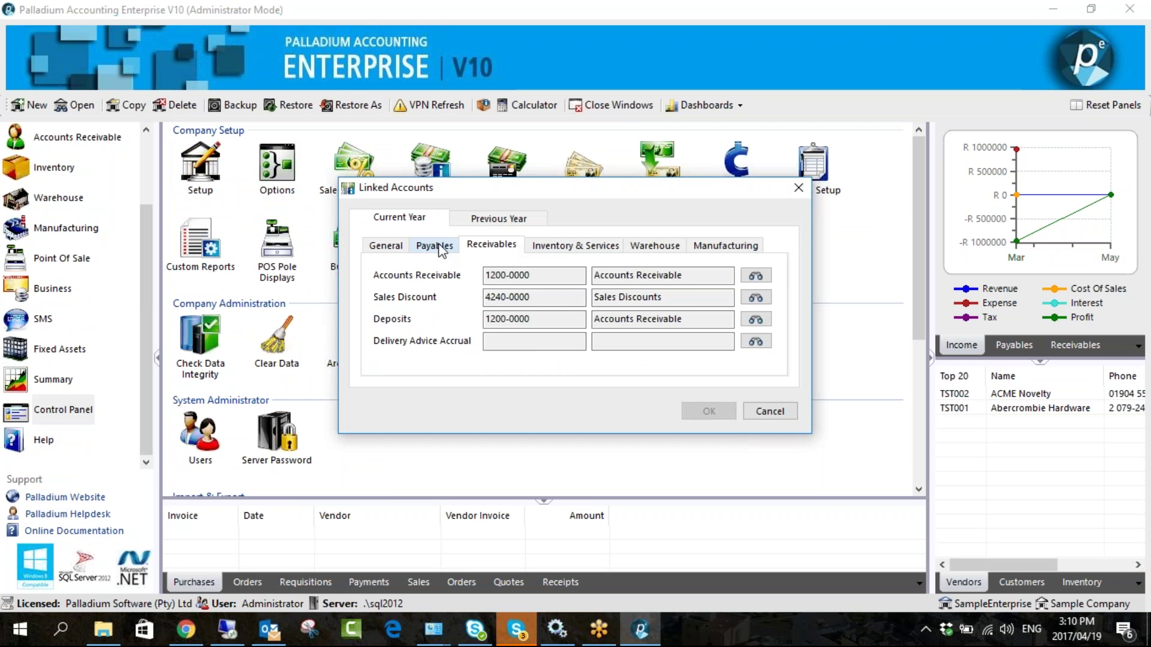
pyautogui.click(755, 341)
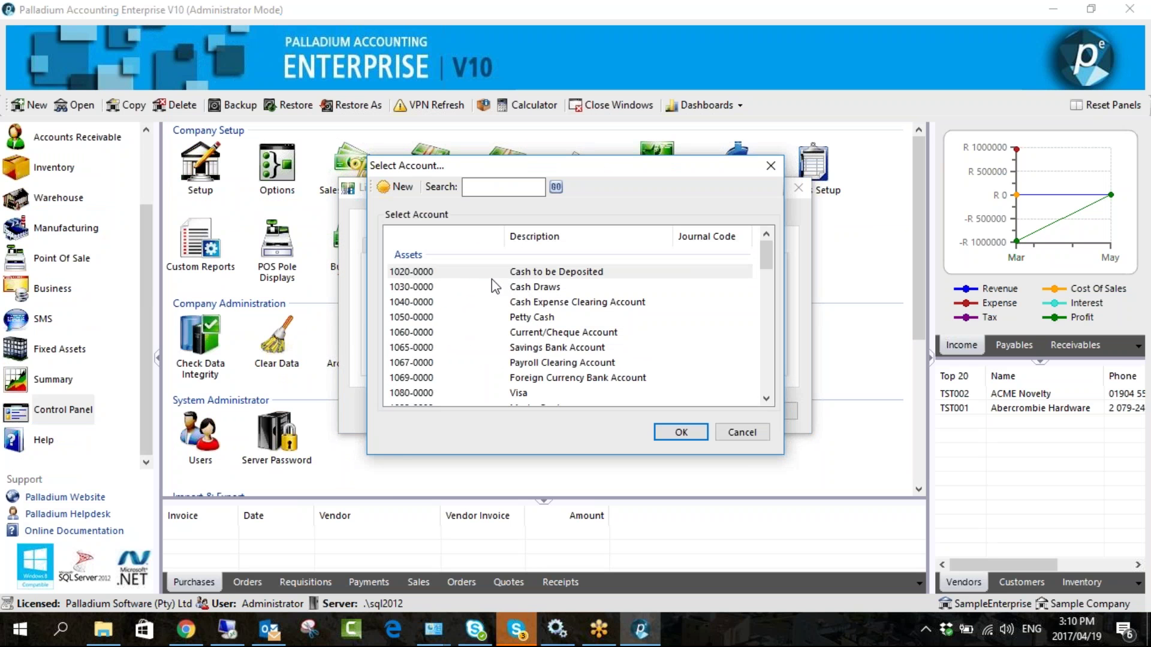
pyautogui.doubleClick(492, 272)
# - Set Work In Progress to 1100-0000 Call Account and Actual Cost Variance to 5030-0000, then save
pyautogui.click(725, 244)
pyautogui.click(756, 275)
pyautogui.doubleClick(521, 273)
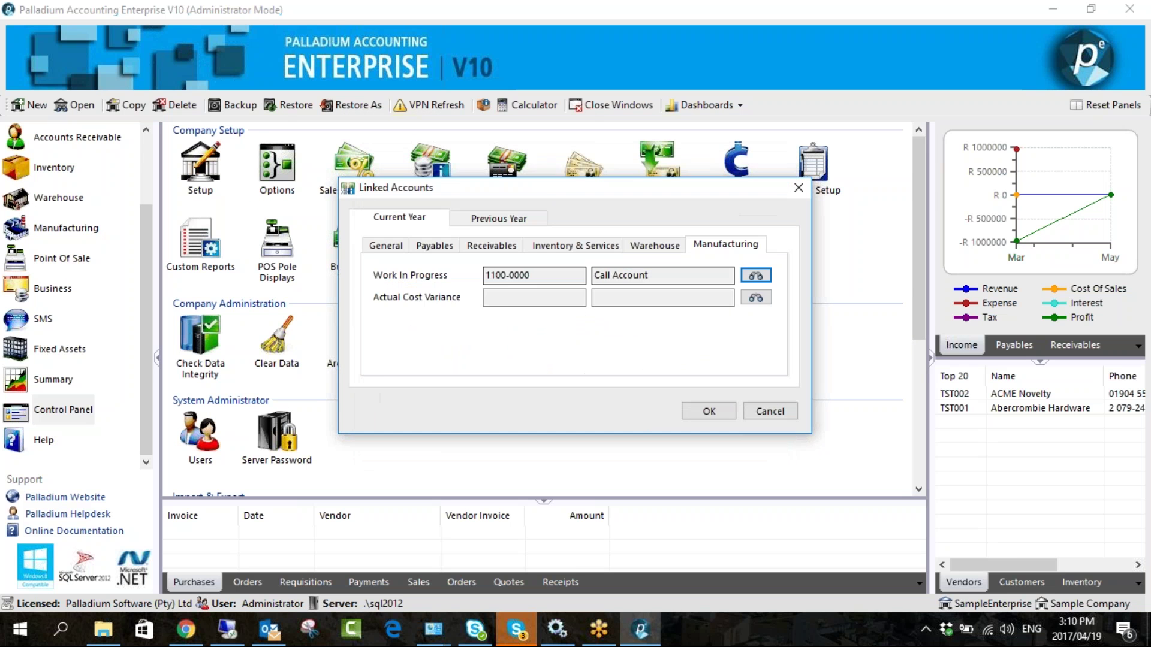
pyautogui.click(754, 299)
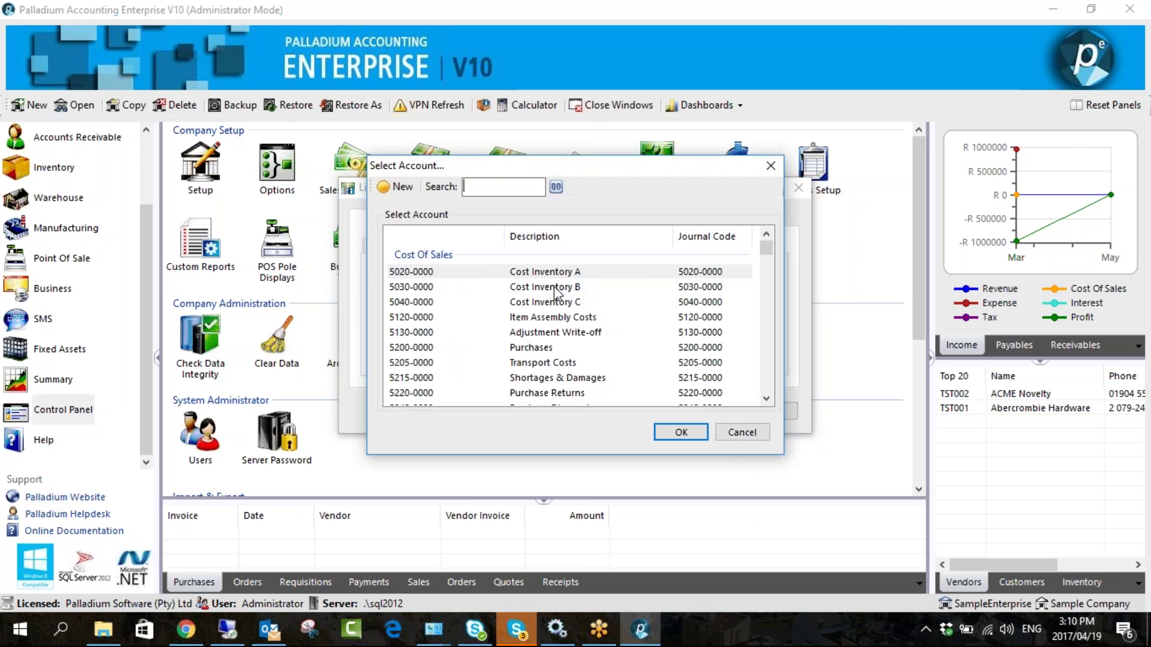
pyautogui.doubleClick(561, 284)
pyautogui.click(698, 410)
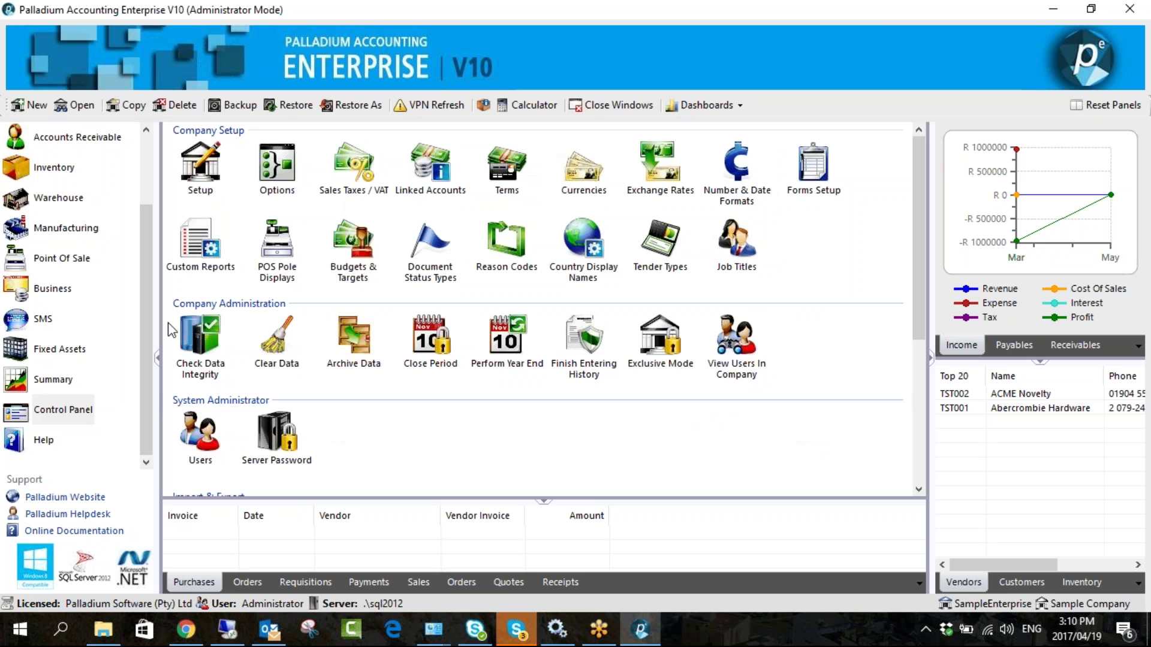
pyautogui.scroll(1, 39, 272)
# - In Receivables Settings 2, untick Create Delivery from Sales Order and set Quick processing to 'No'
pyautogui.click(63, 234)
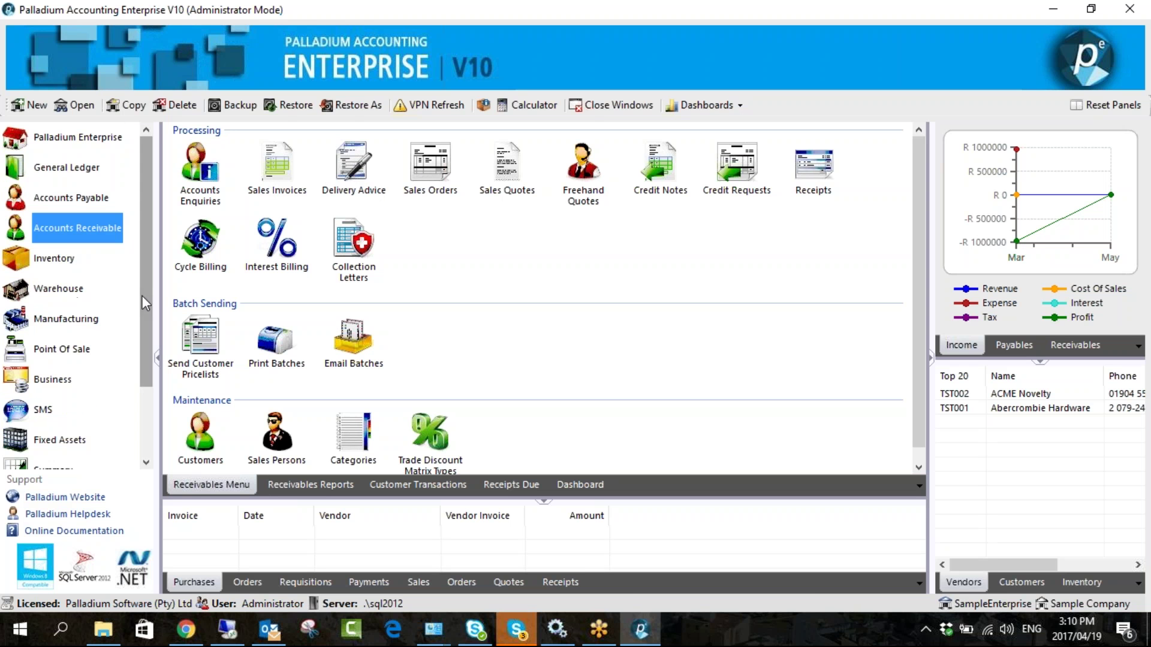
pyautogui.scroll(-1, 142, 297)
pyautogui.click(88, 414)
pyautogui.click(277, 165)
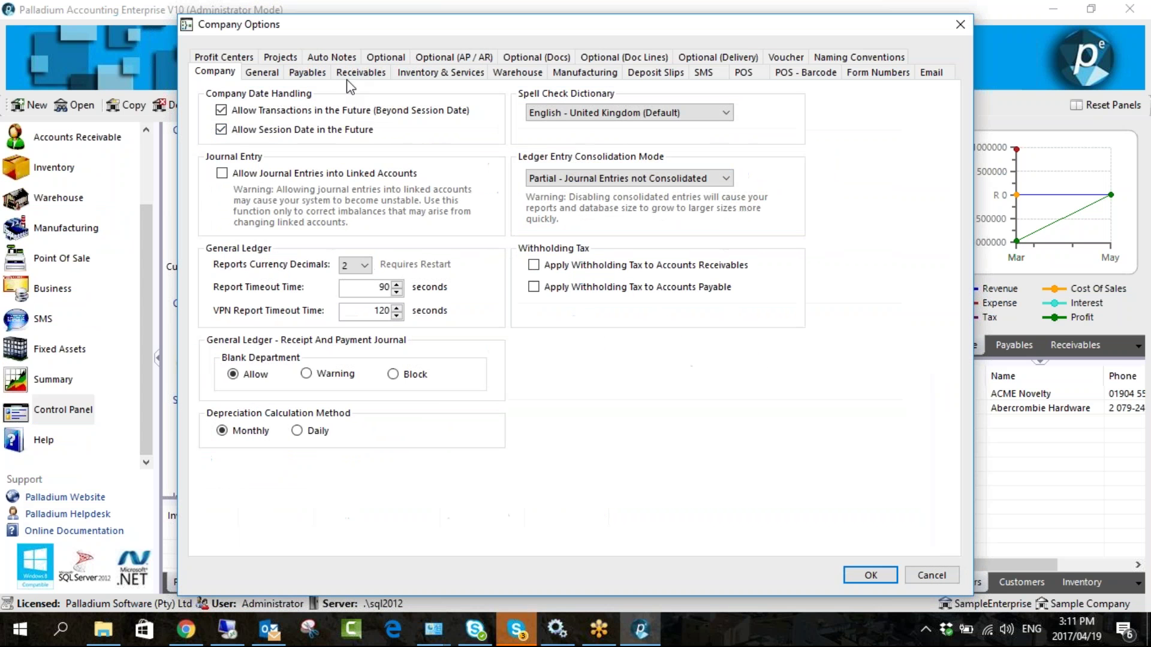
pyautogui.click(360, 71)
pyautogui.click(399, 95)
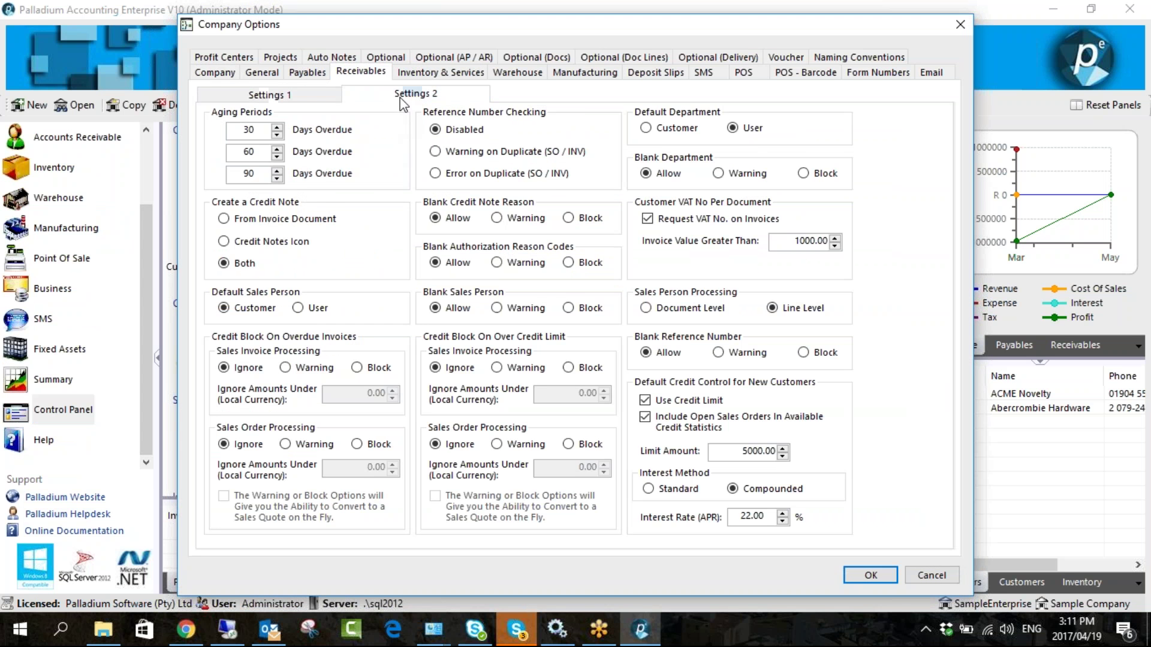
pyautogui.click(292, 437)
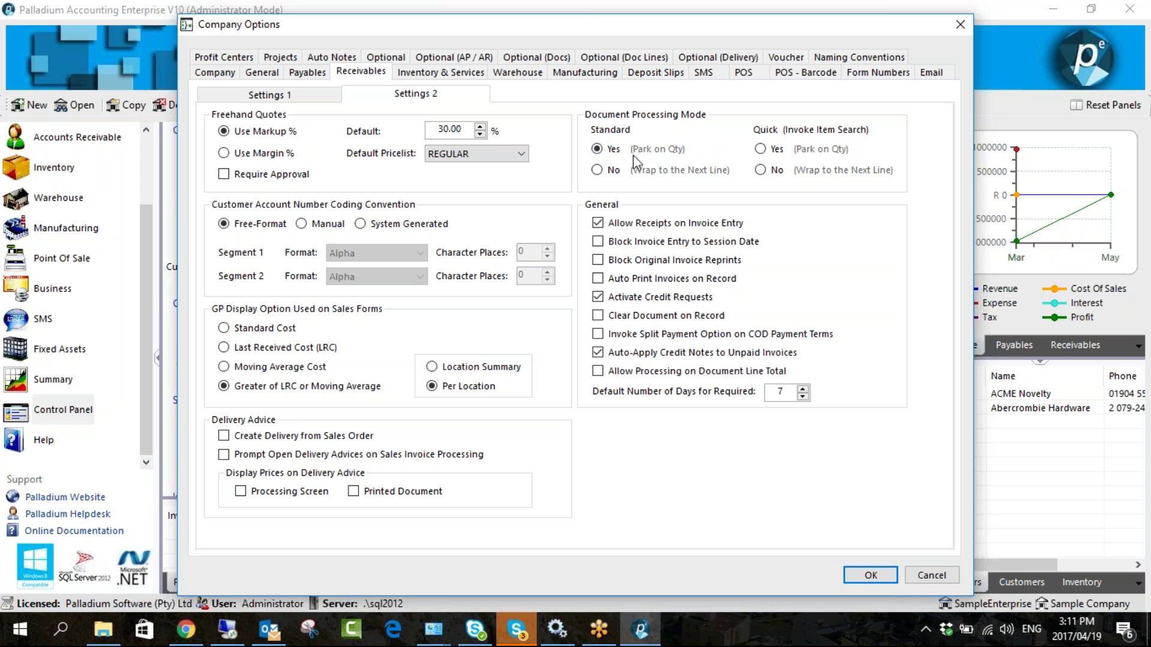
pyautogui.click(760, 170)
pyautogui.click(870, 575)
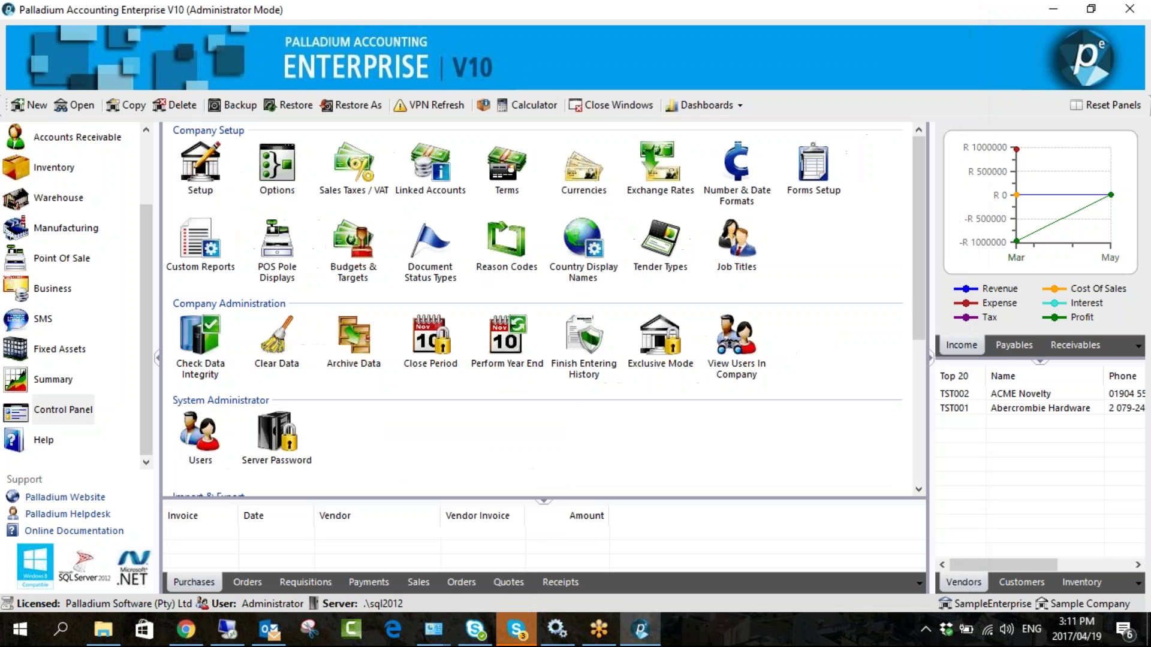
pyautogui.scroll(3, 72, 270)
pyautogui.click(77, 228)
pyautogui.click(280, 180)
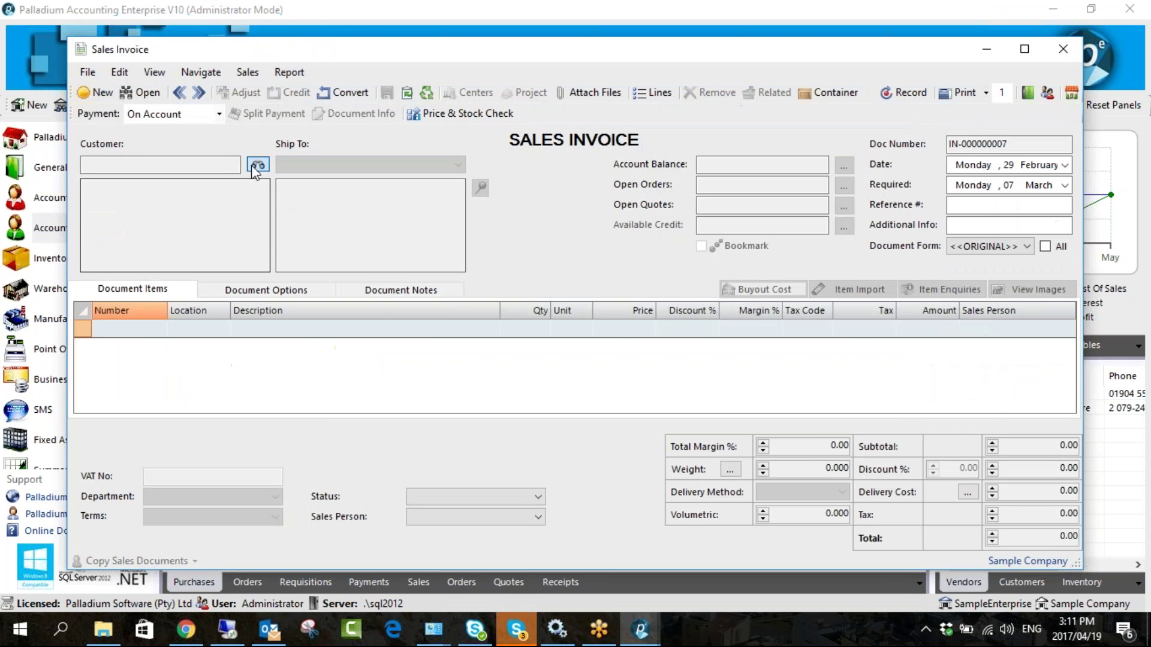
pyautogui.click(254, 164)
pyautogui.press('Escape')
pyautogui.click(157, 332)
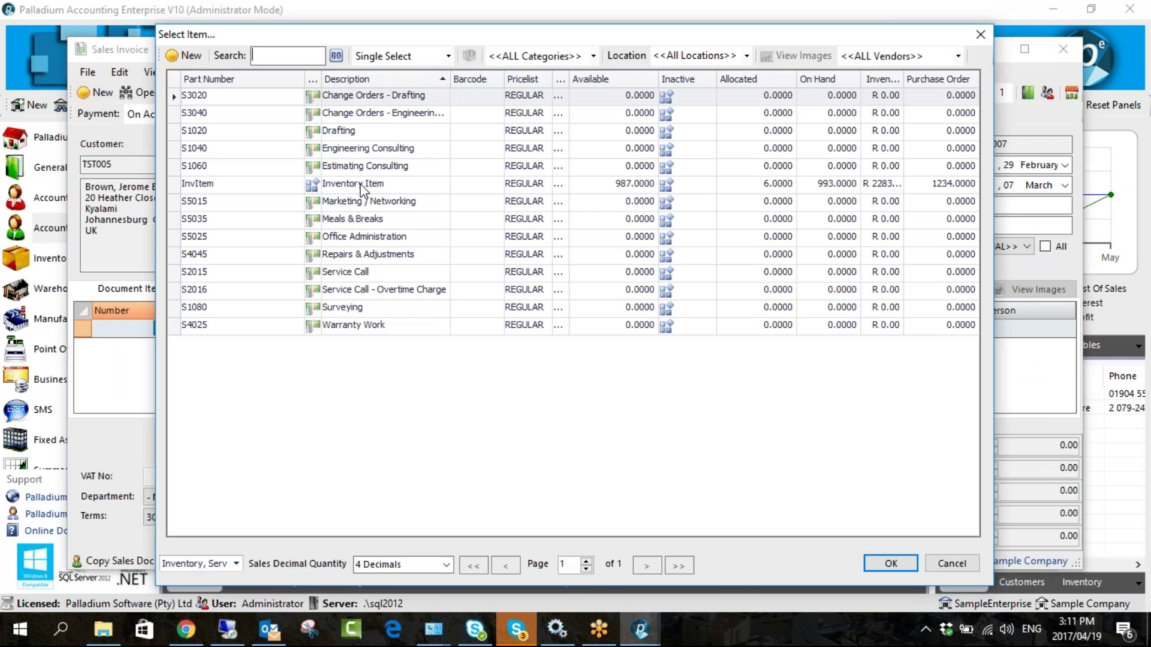
pyautogui.doubleClick(362, 189)
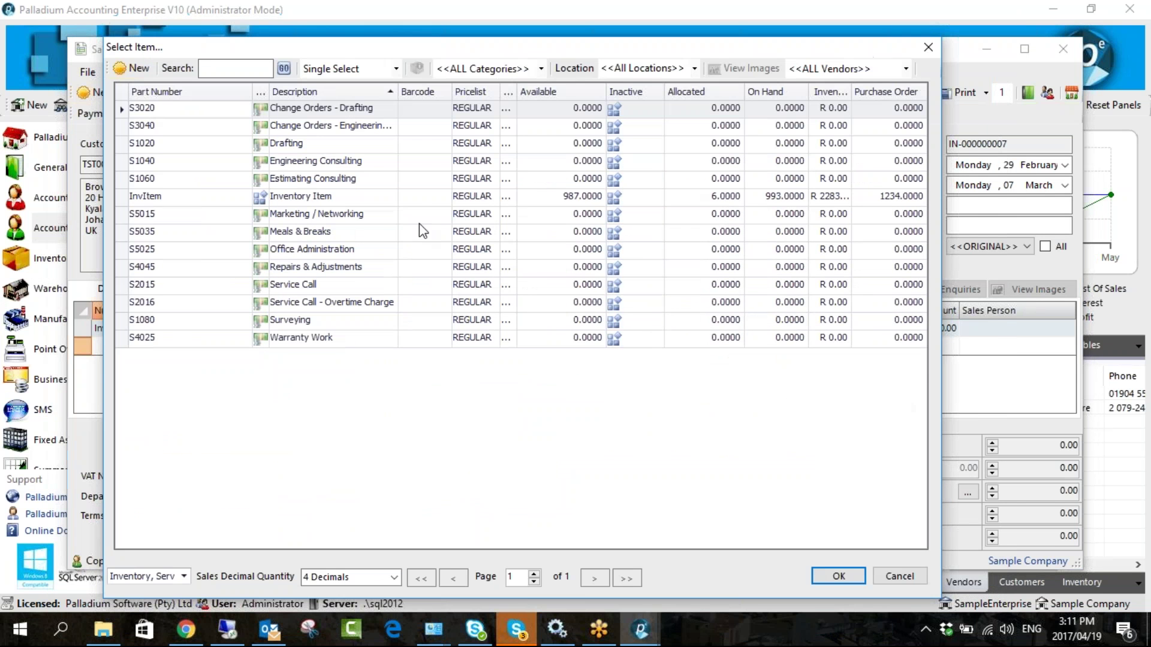
pyautogui.doubleClick(396, 198)
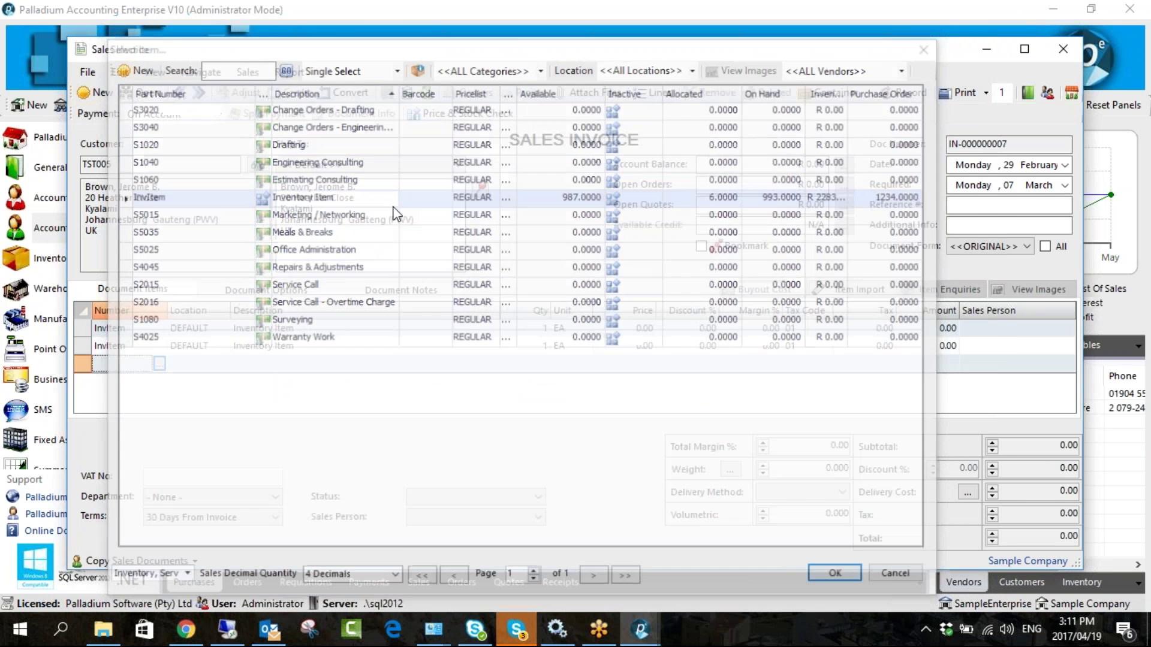
pyautogui.doubleClick(397, 275)
pyautogui.doubleClick(423, 203)
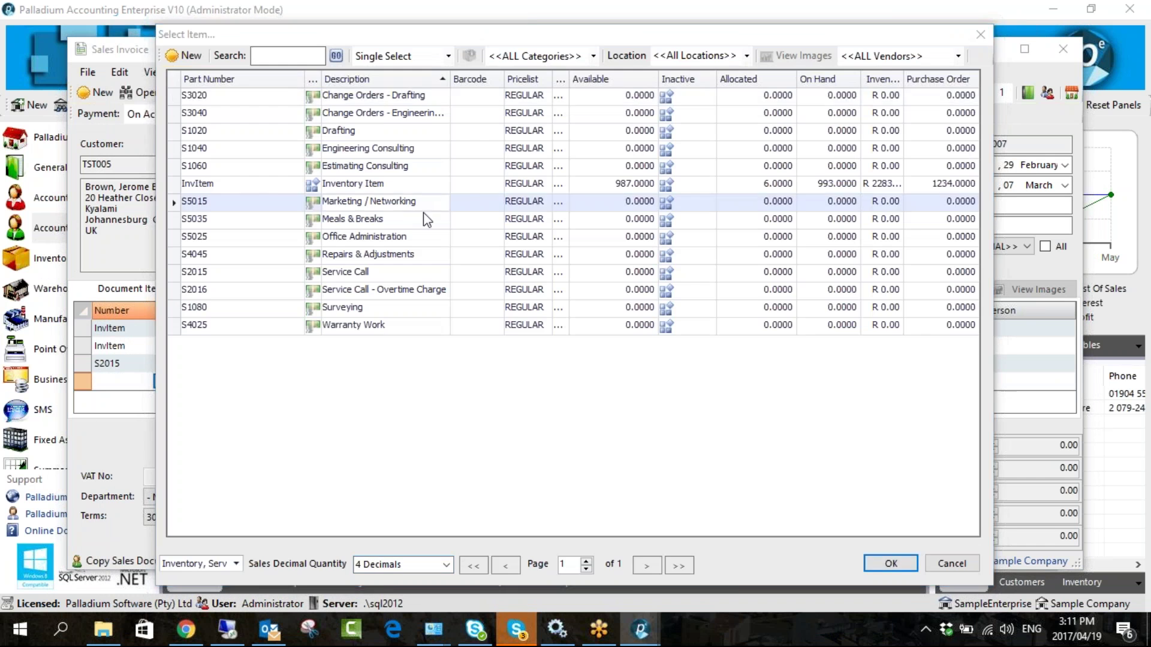
pyautogui.click(951, 563)
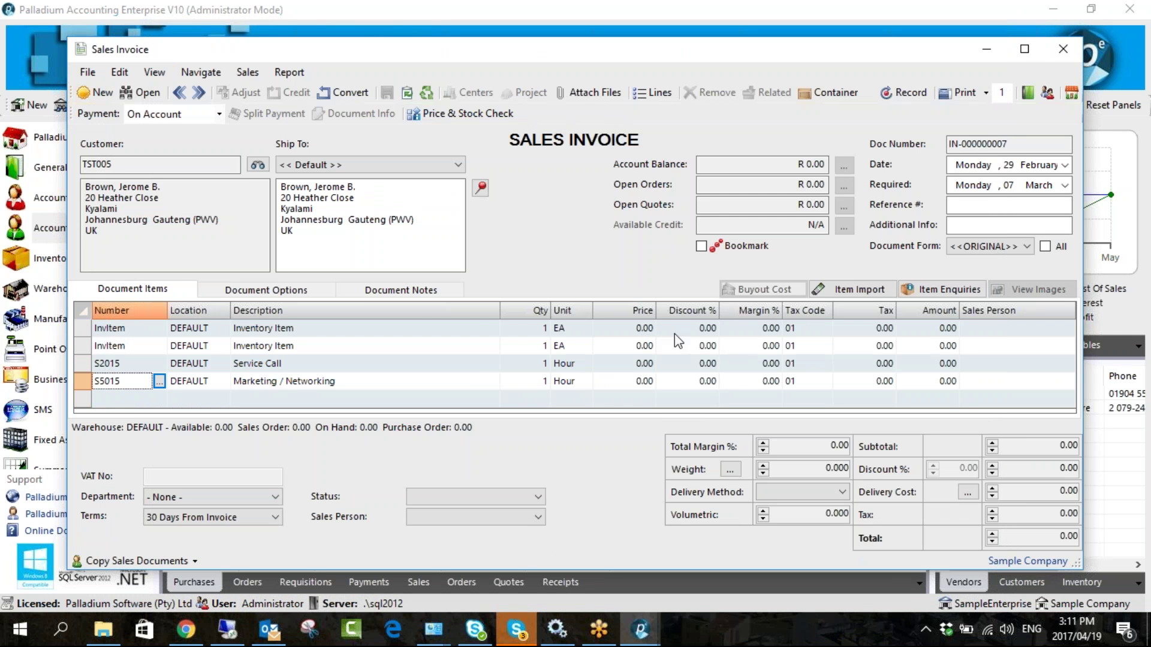
pyautogui.press('Escape')
pyautogui.click(557, 370)
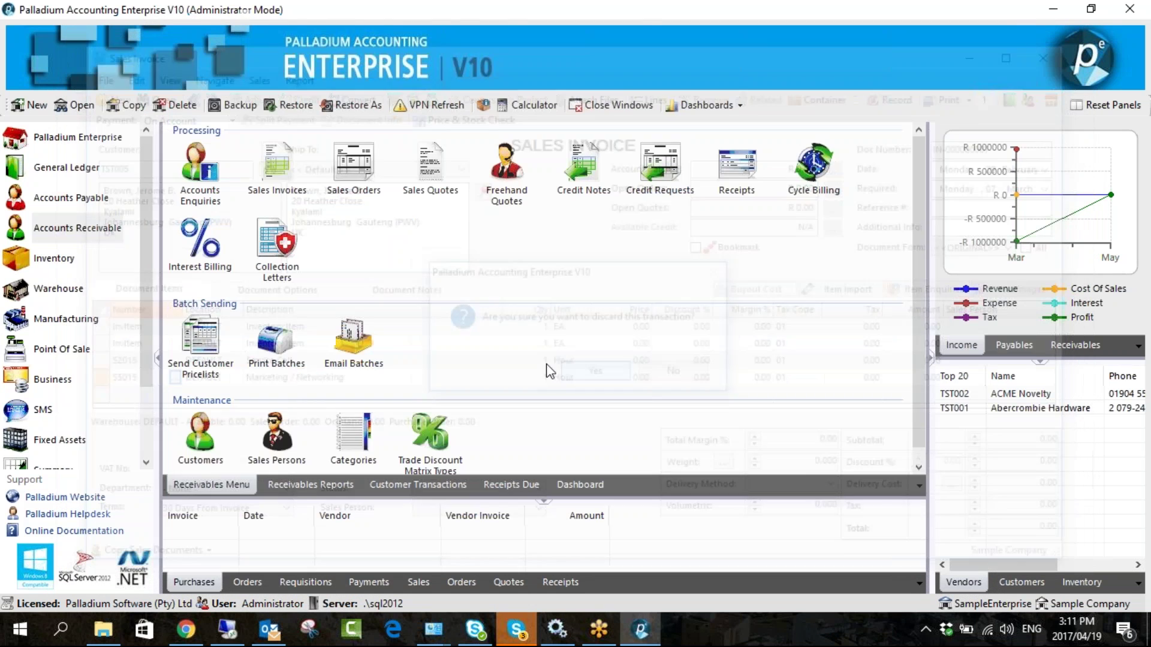
pyautogui.scroll(-1, 56, 398)
pyautogui.click(55, 405)
# - Choose Standard 'Yes (Park on Qty)', allow receipts during invoice entry, and tick Block Invoice Entry to Session Date
pyautogui.doubleClick(286, 179)
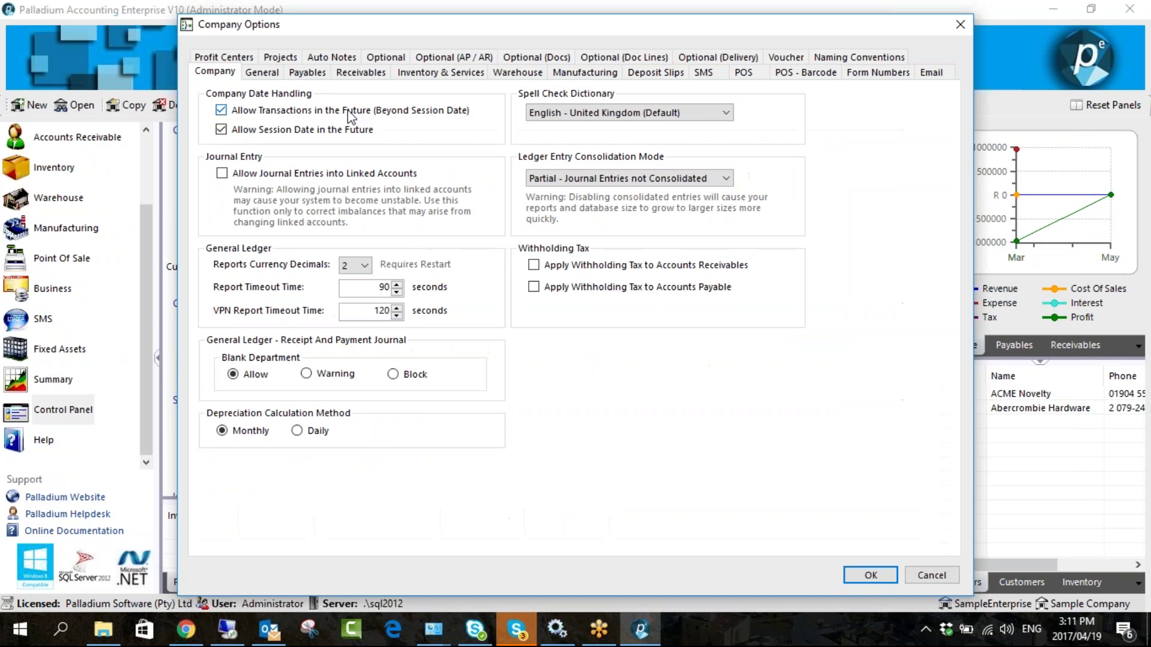
pyautogui.click(360, 73)
pyautogui.click(479, 95)
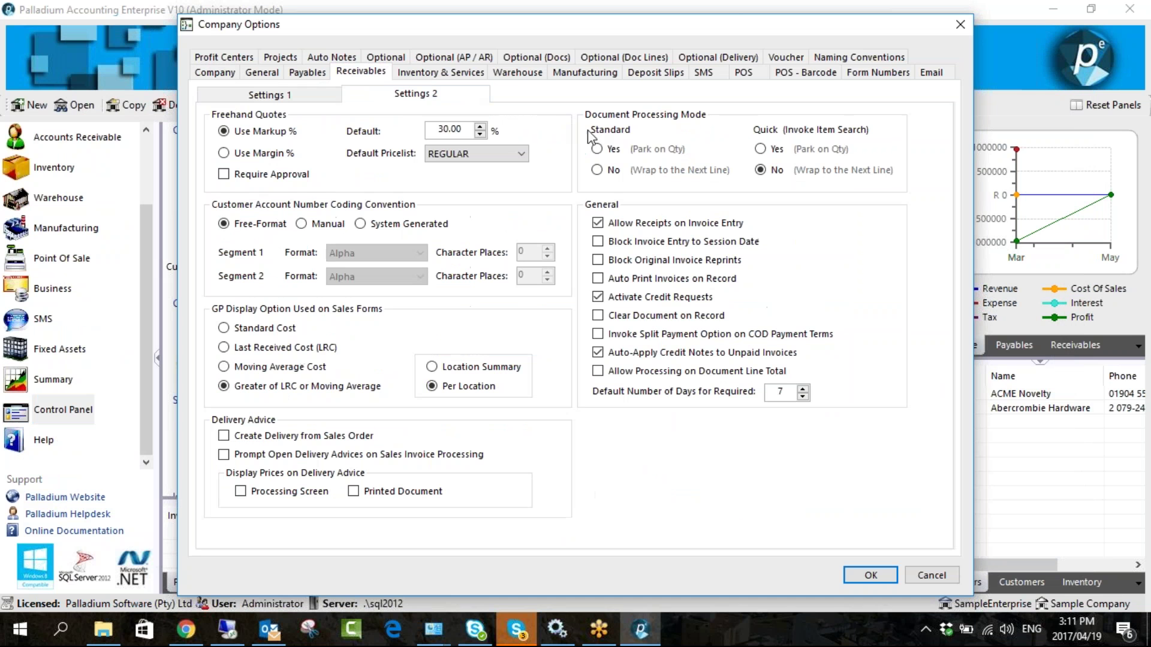
pyautogui.click(610, 151)
pyautogui.click(652, 226)
pyautogui.click(642, 243)
# - Save the company options and start a new sales invoice
pyautogui.click(869, 577)
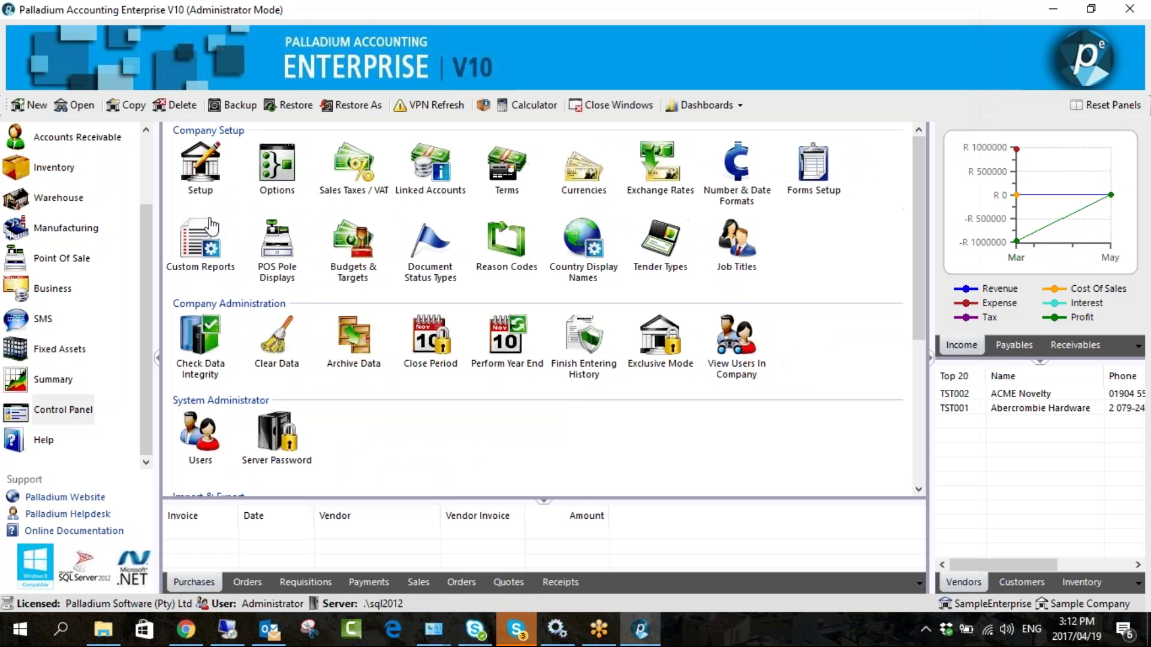
pyautogui.click(77, 138)
pyautogui.click(272, 174)
pyautogui.doubleClick(272, 174)
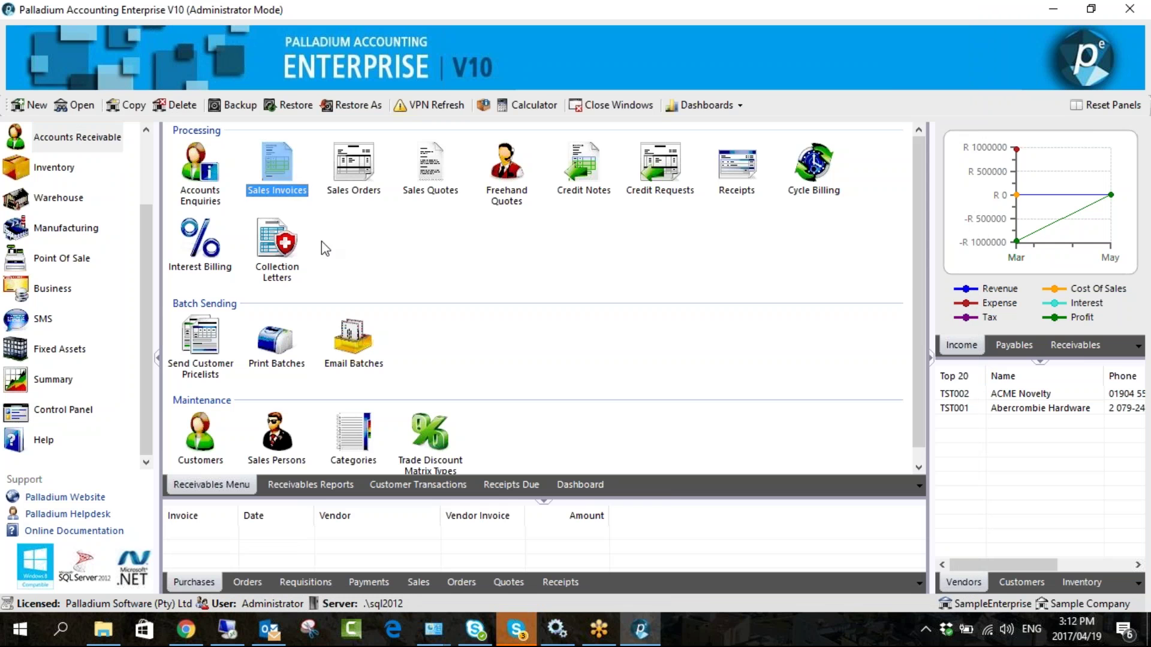
# - Pick a customer, confirm 29 February 2016 is the only invoice date offered, and close the invoice
pyautogui.click(252, 164)
pyautogui.doubleClick(321, 233)
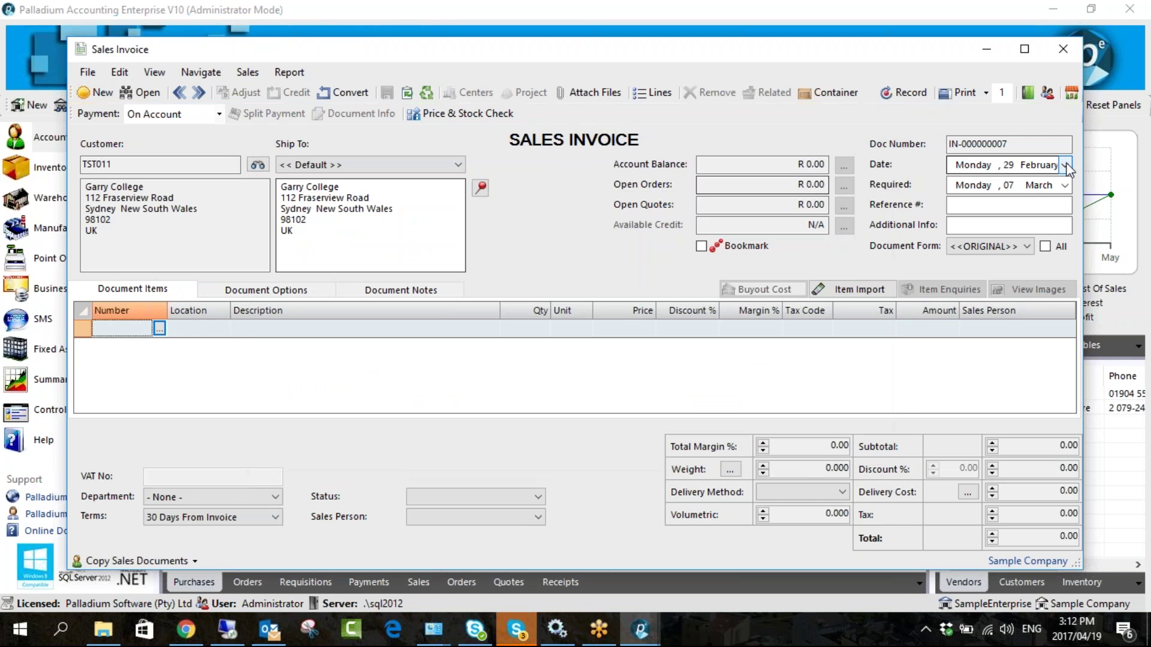
pyautogui.click(1064, 165)
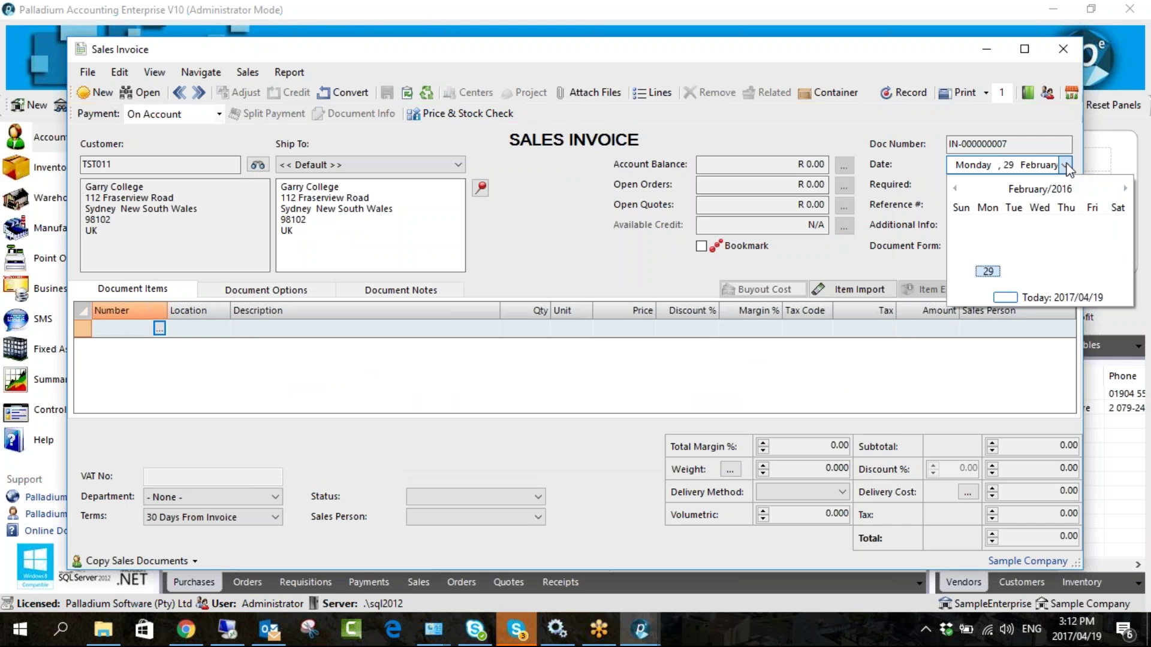
pyautogui.click(988, 272)
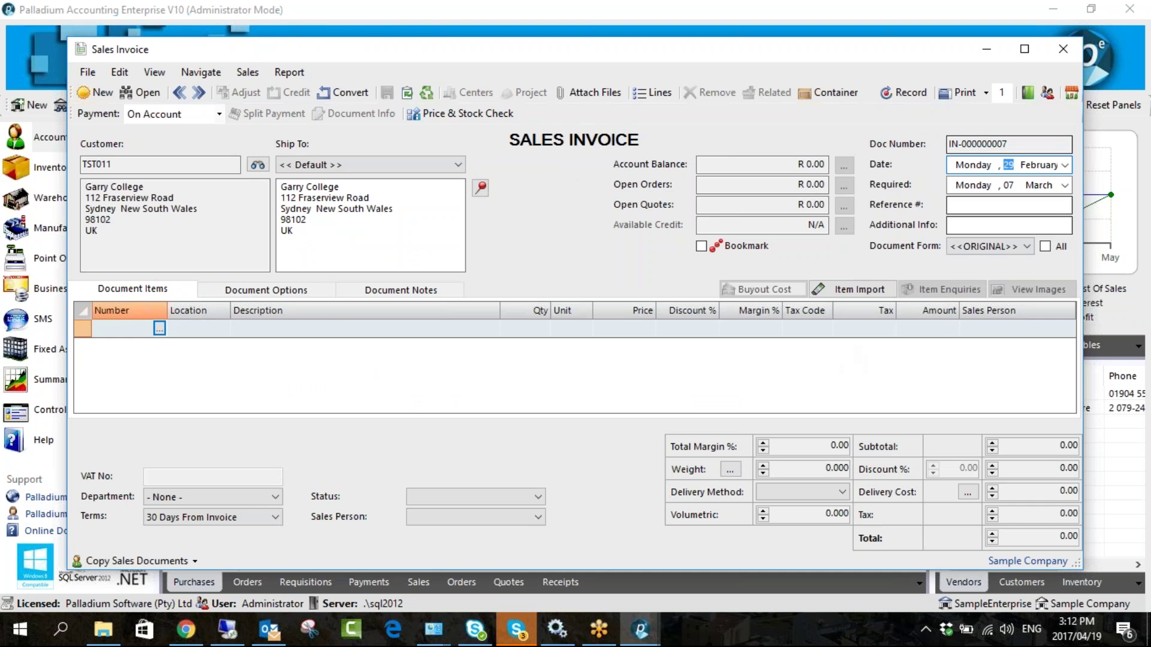
pyautogui.click(1063, 49)
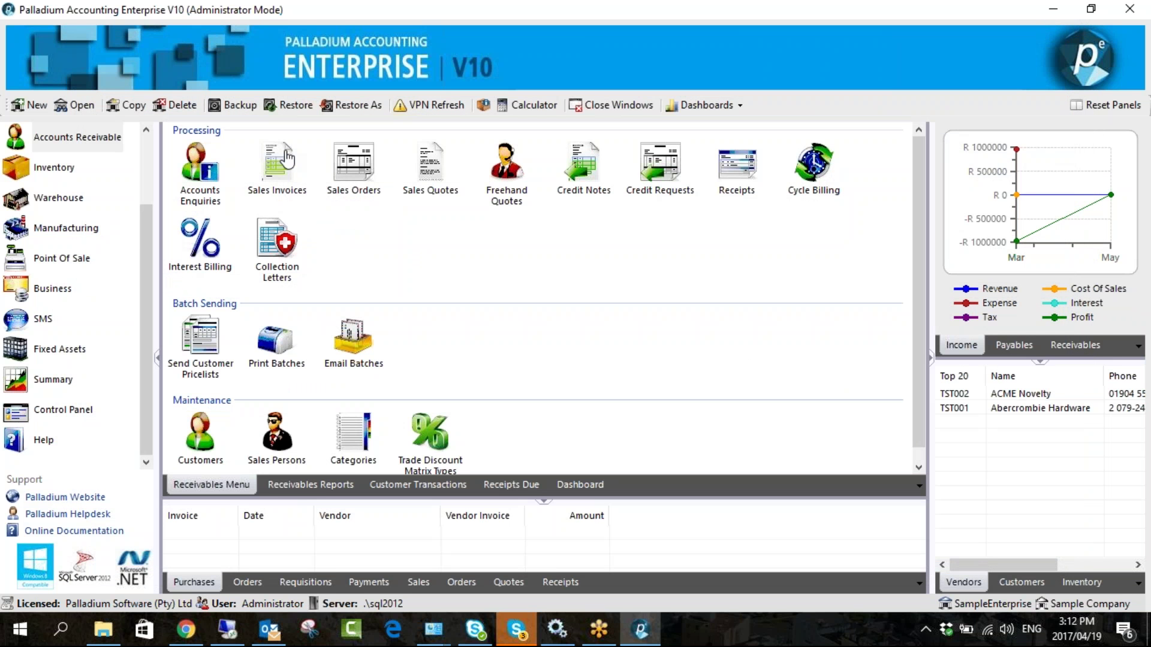
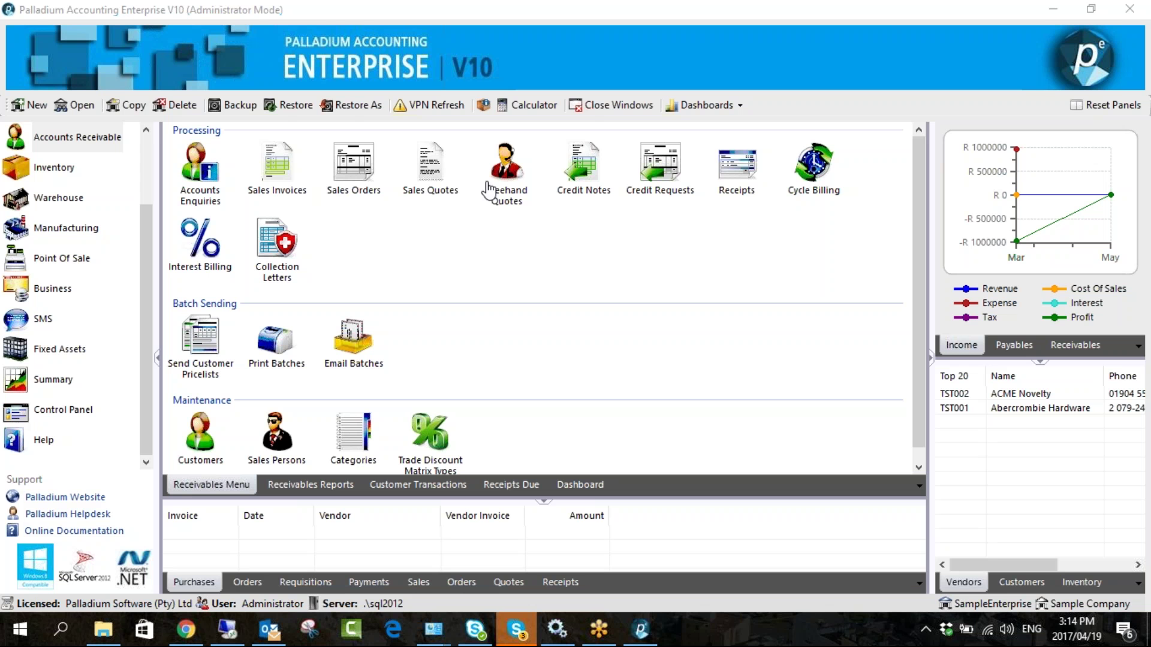
# - Try a new sales quote, browse the customer list twice, then close the quote unsaved
pyautogui.click(436, 180)
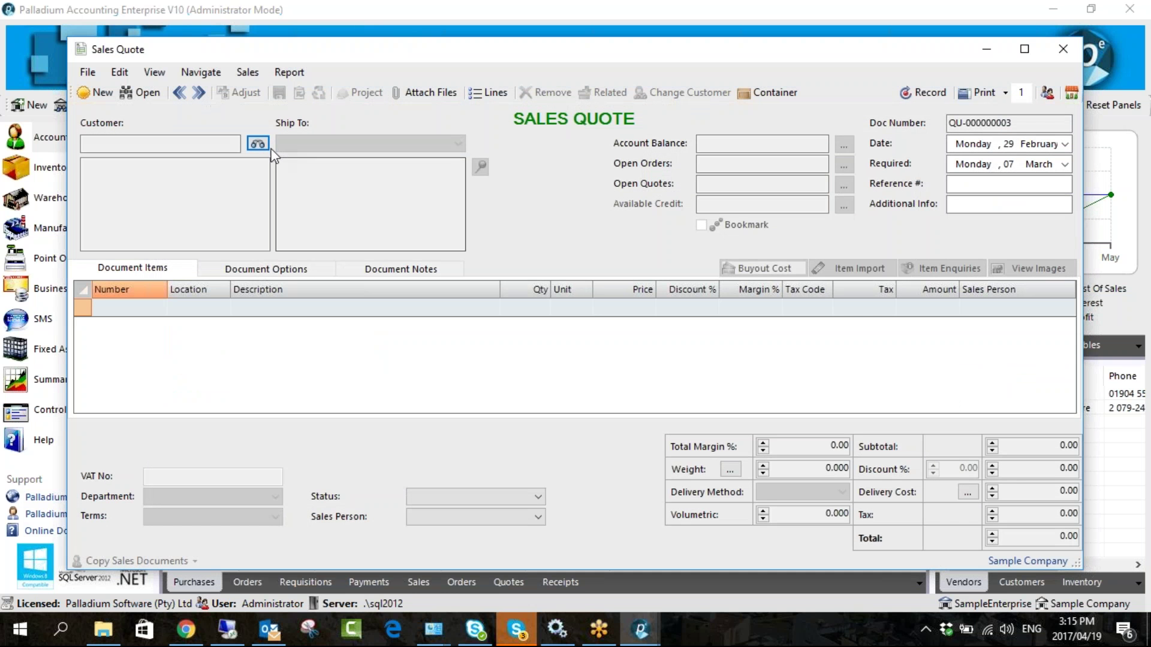
pyautogui.click(258, 143)
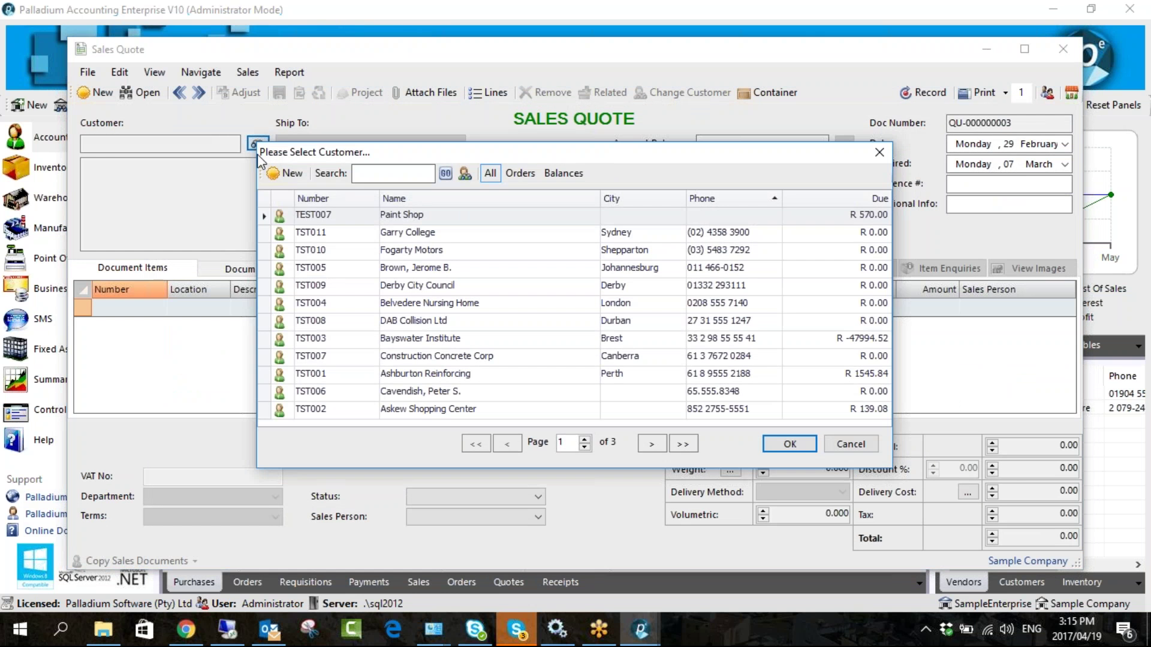
pyautogui.click(847, 444)
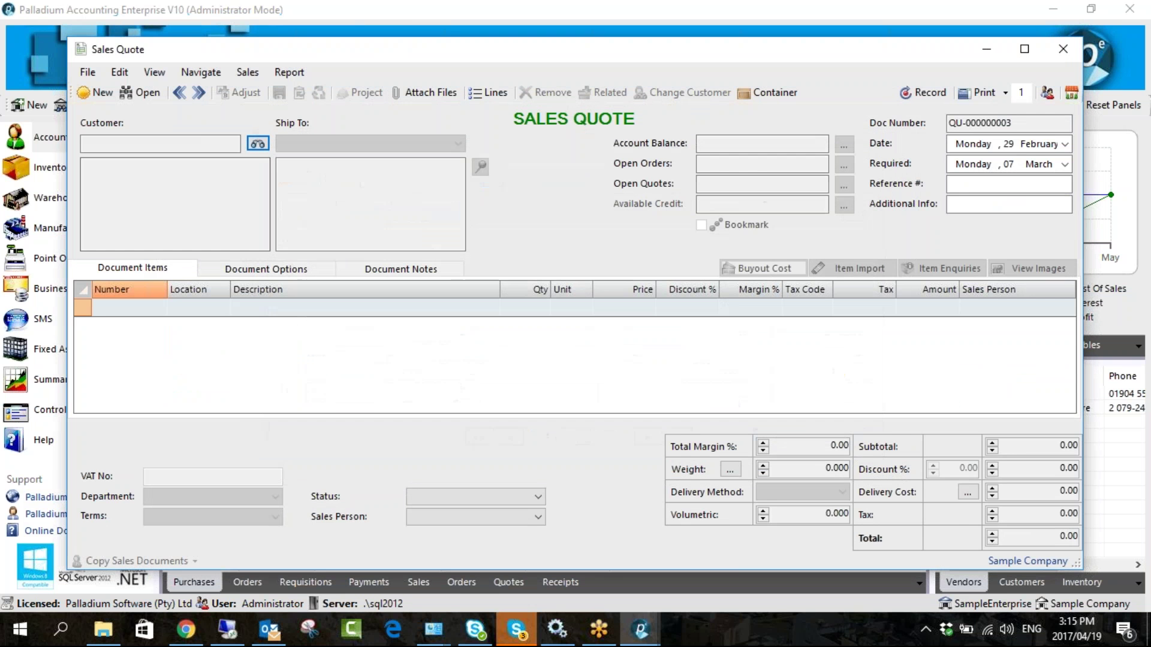
pyautogui.click(259, 145)
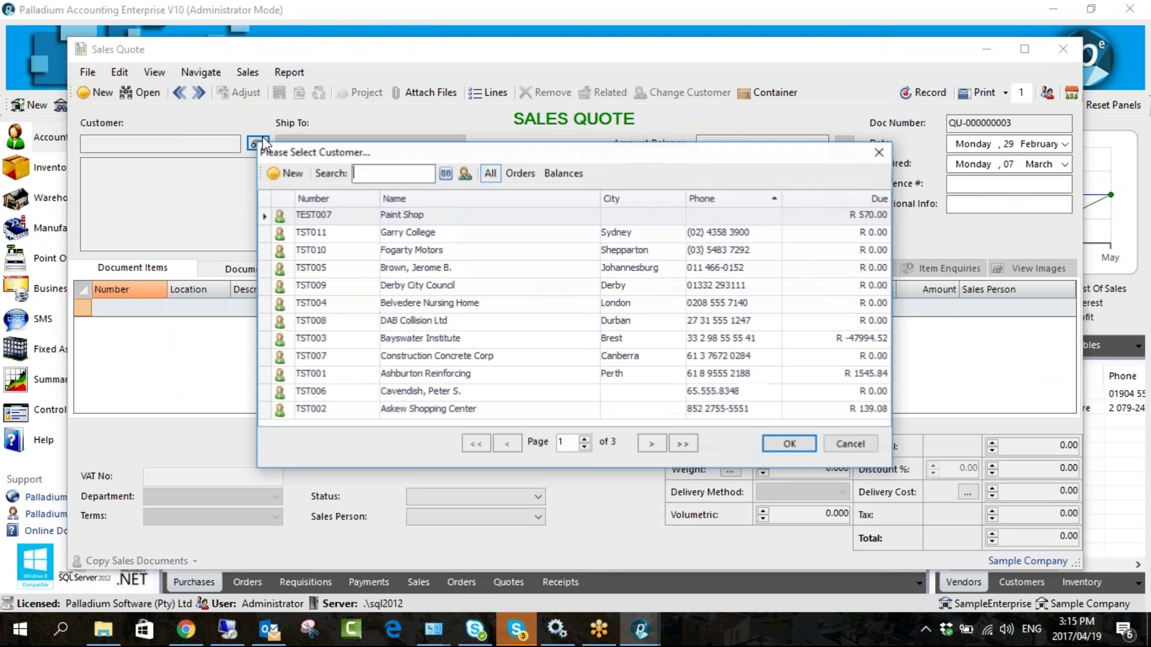
pyautogui.click(838, 445)
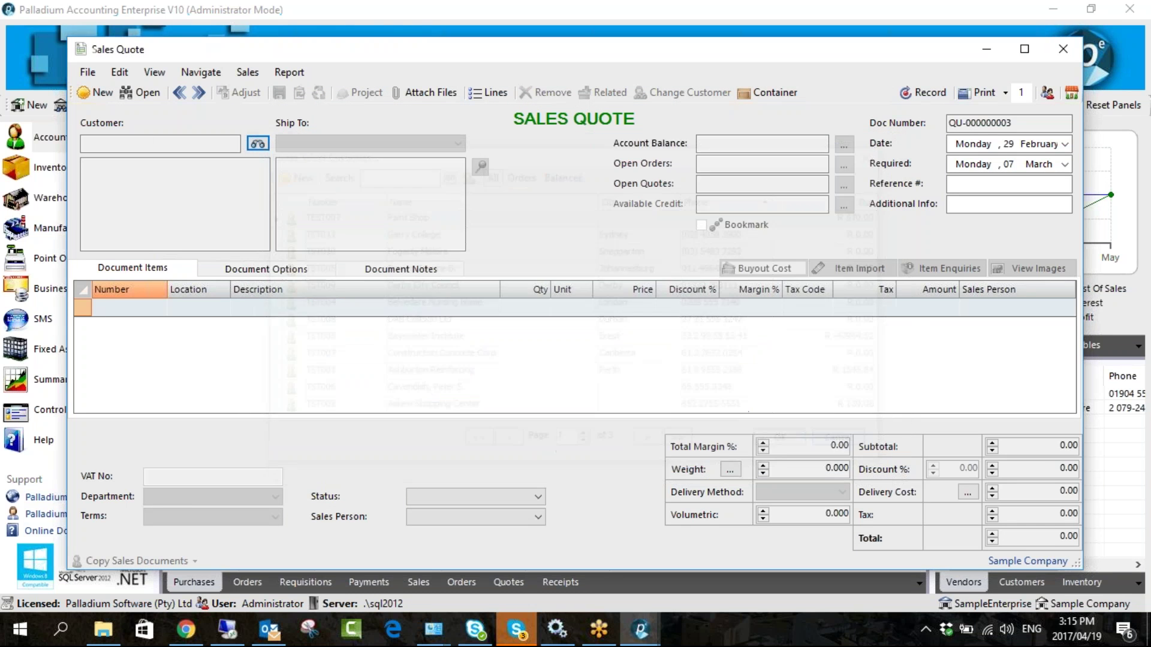
pyautogui.click(252, 186)
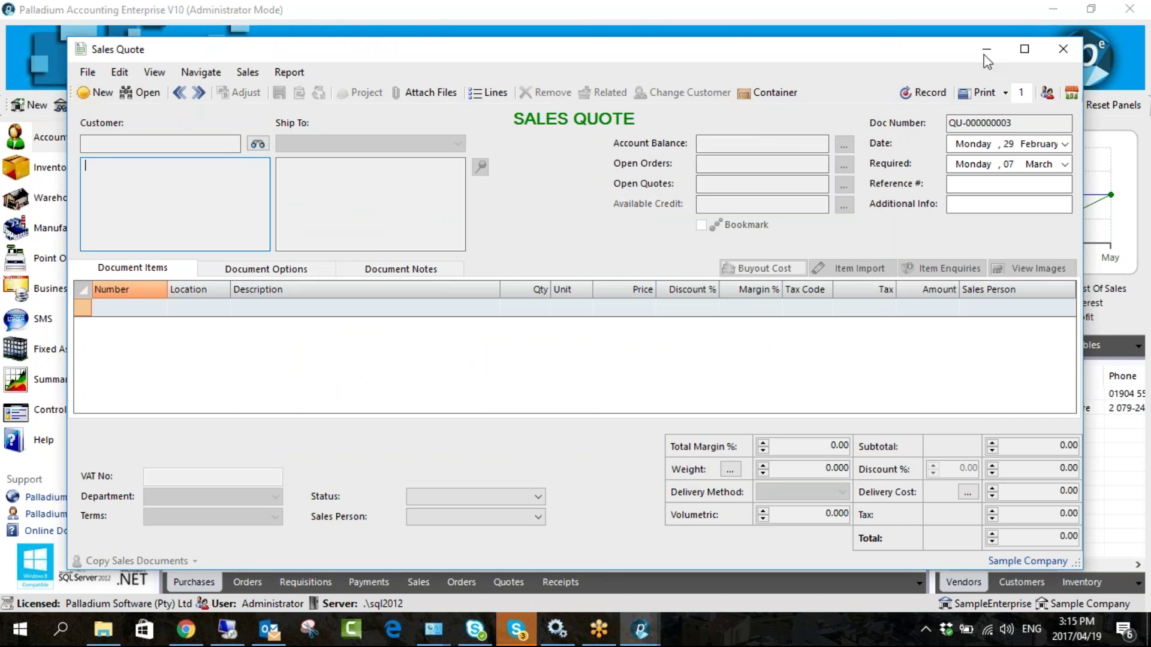
pyautogui.click(1059, 49)
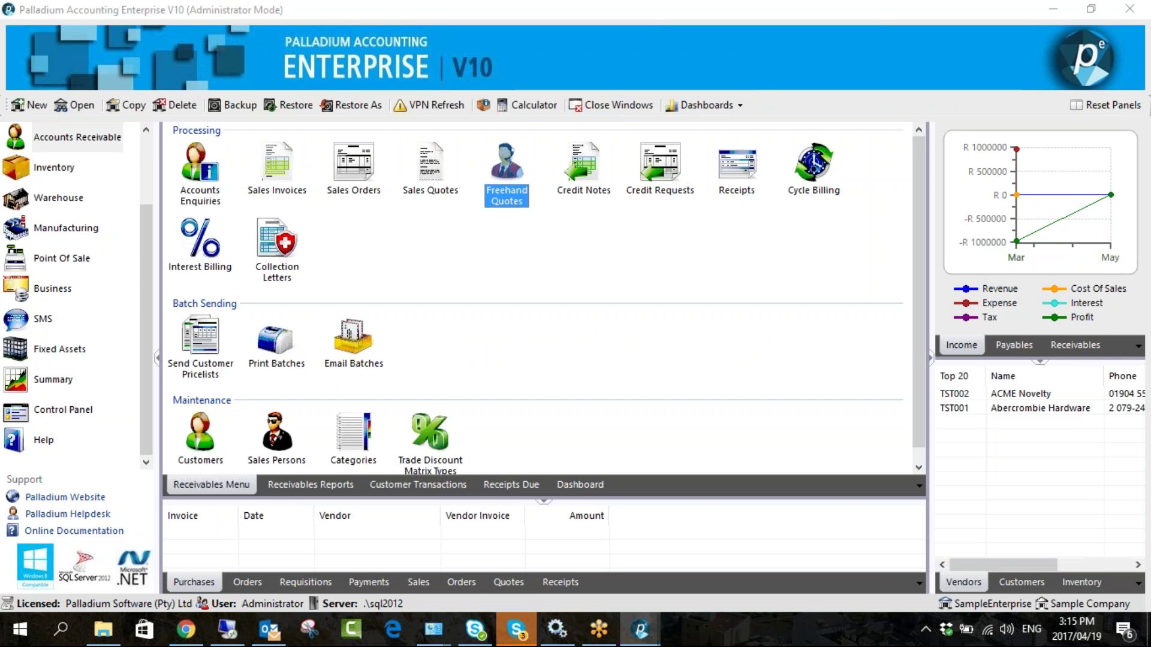
# - Start freehand quote QS-000000002 with no customer, entering the customer's name in both address boxes
pyautogui.doubleClick(507, 174)
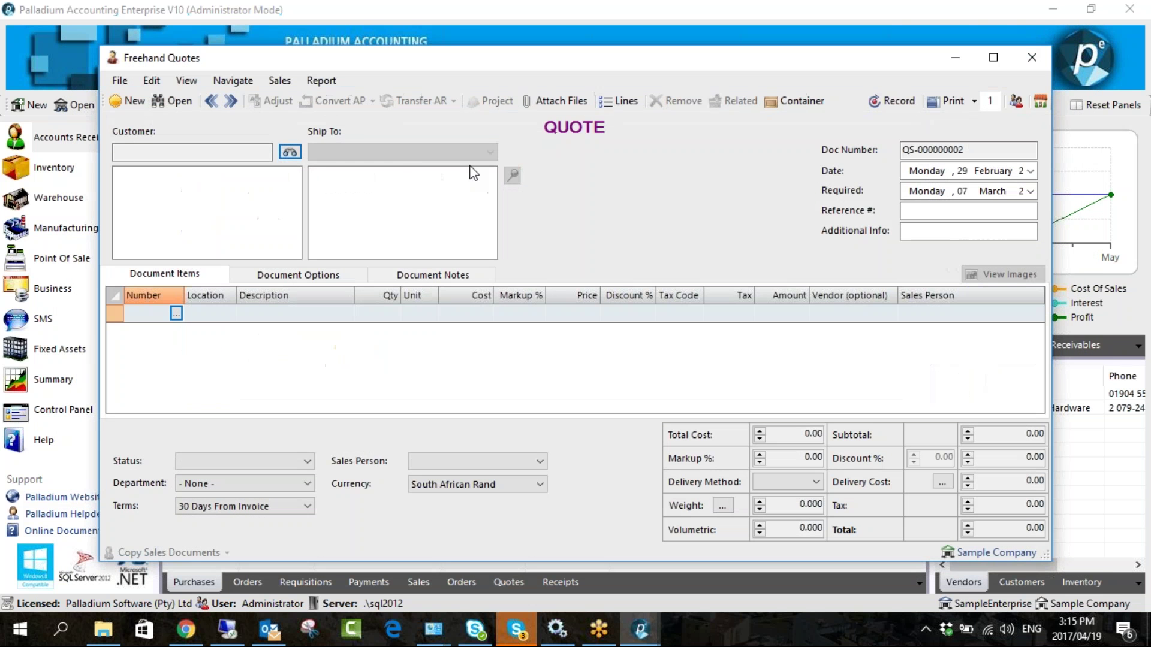
pyautogui.click(290, 152)
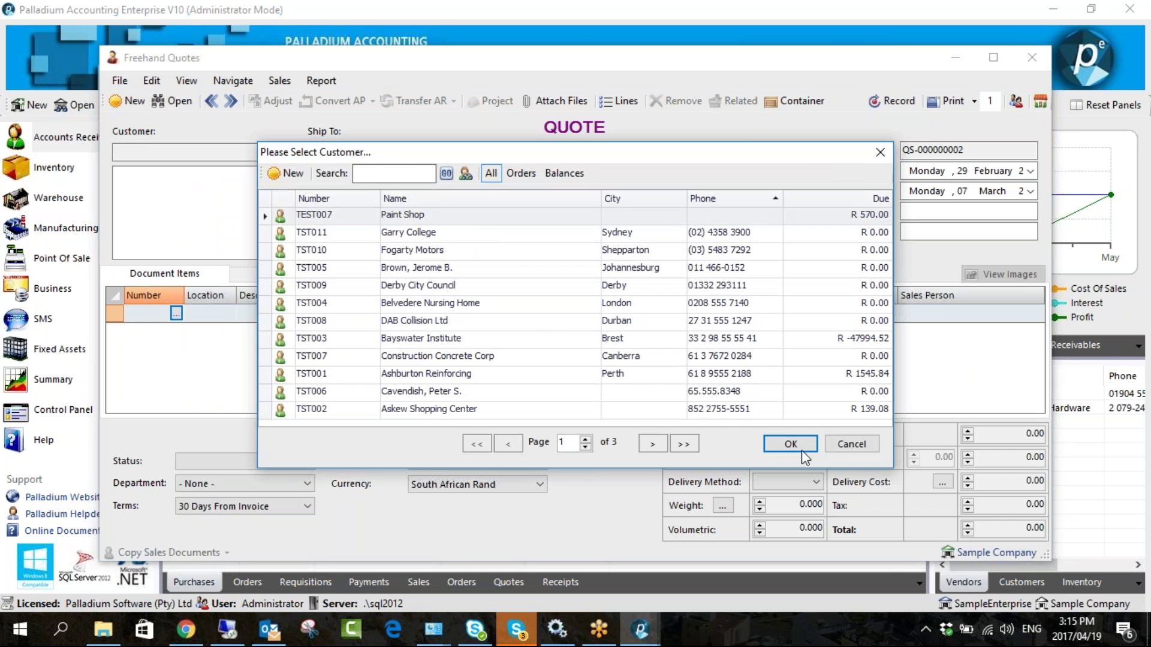
pyautogui.click(839, 444)
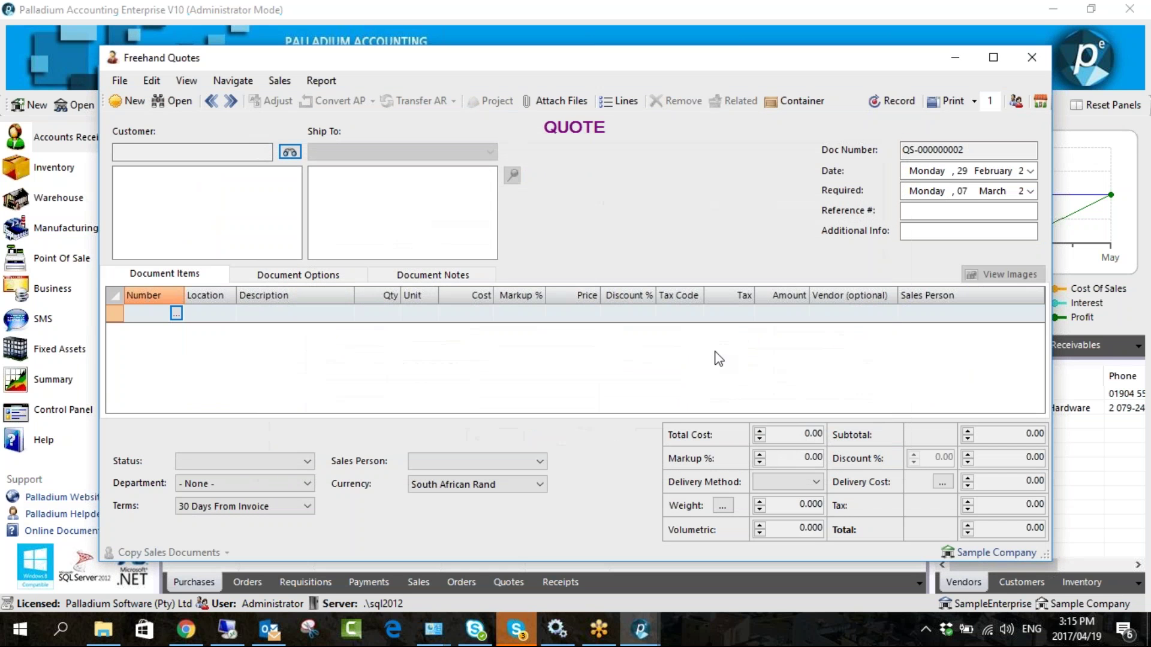
pyautogui.click(237, 192)
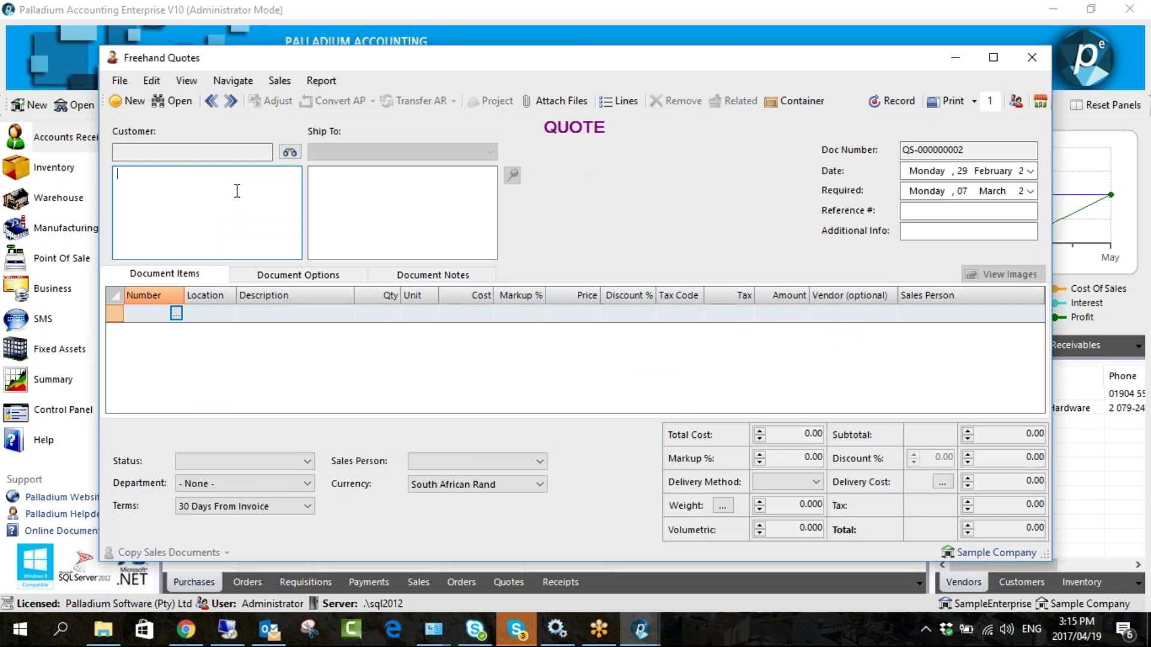
pyautogui.write('Kerryn')
pyautogui.click(335, 191)
pyautogui.write('Kerry')
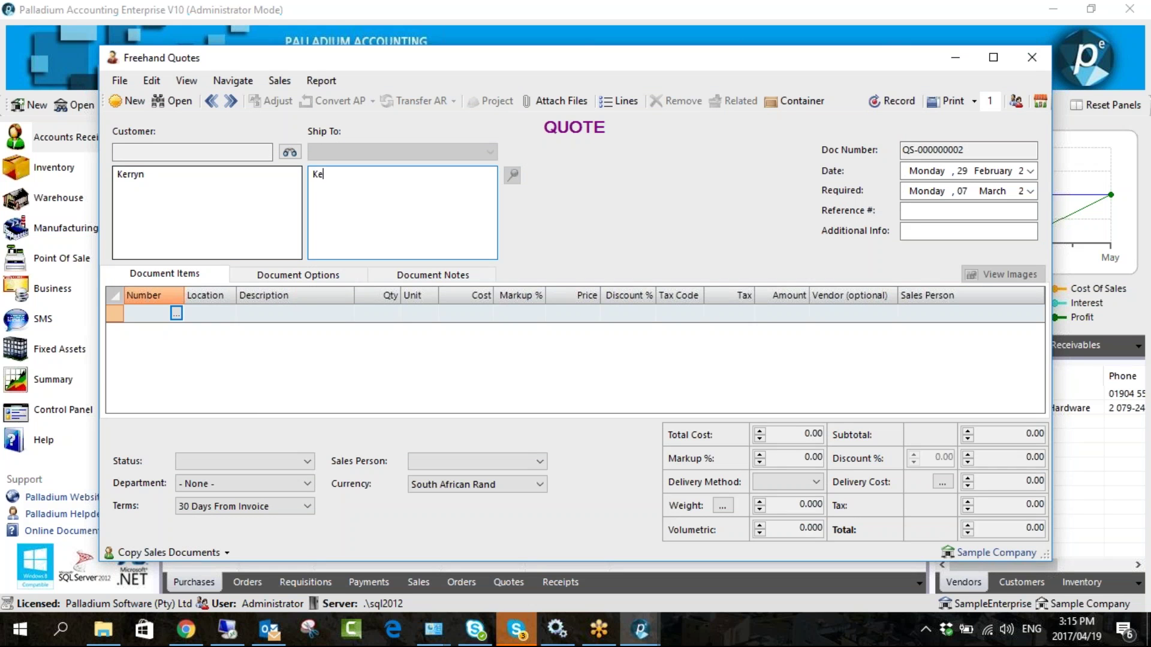
pyautogui.write('n')
# - Add the customer's e-mail below the name in the customer and ship-to addresses
pyautogui.press('Tab')
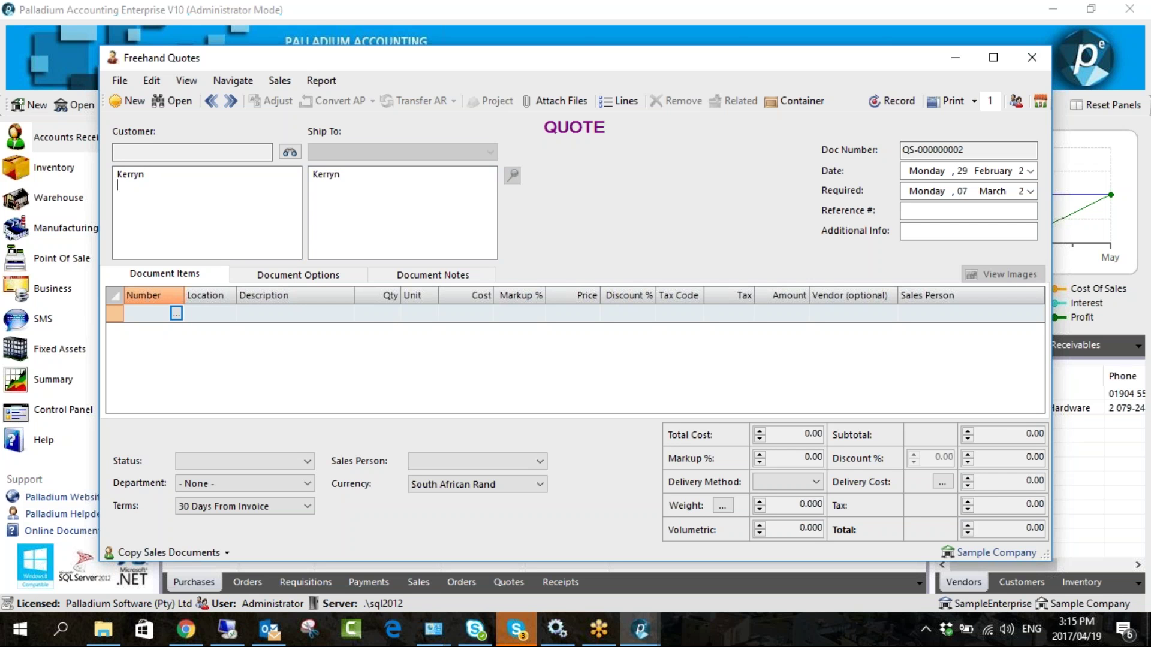
pyautogui.press('Tab')
pyautogui.click(373, 192)
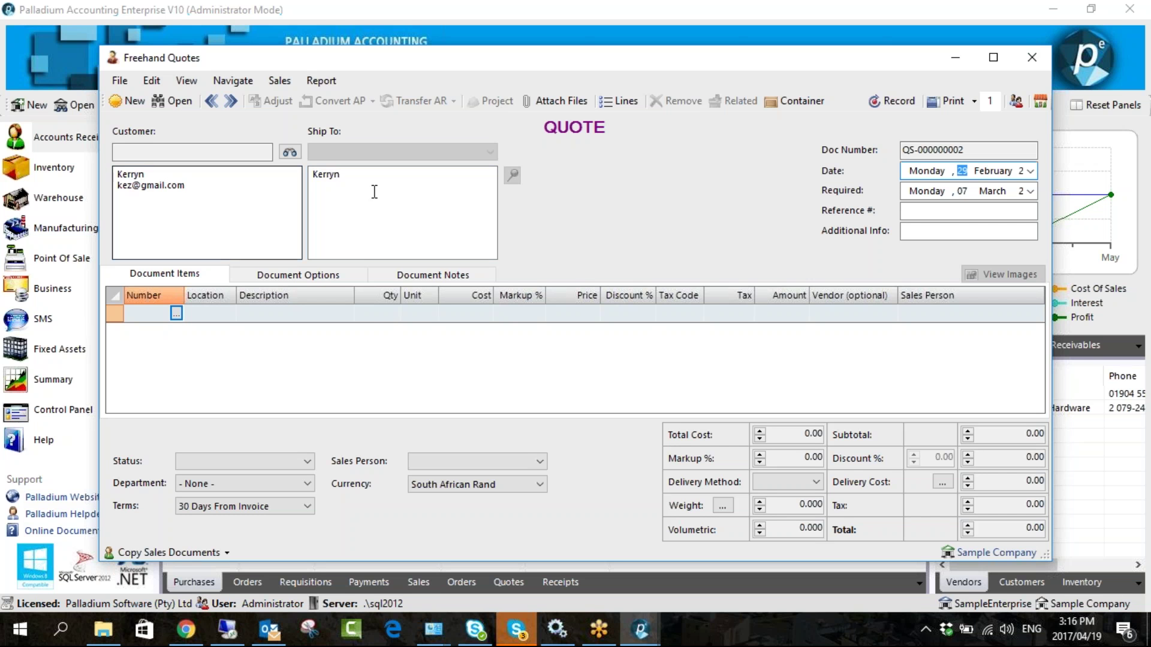
pyautogui.press('Return')
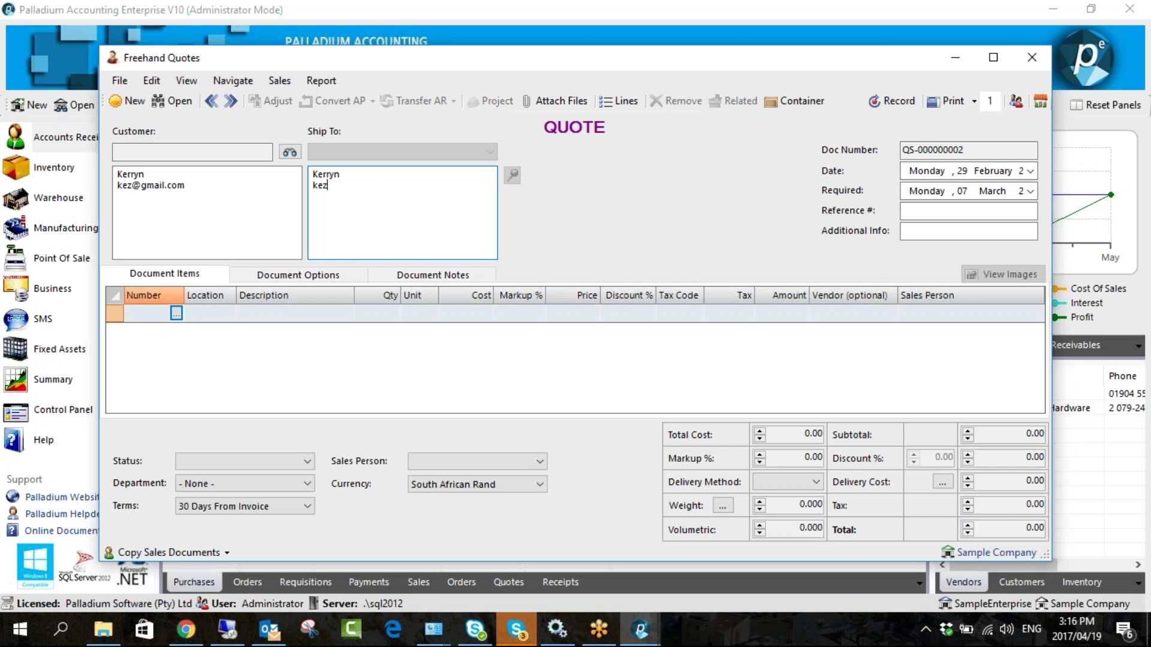
# - Add one InvItem line at 150.00, record the quote at 171.00, and close the window
pyautogui.click(175, 313)
pyautogui.doubleClick(336, 184)
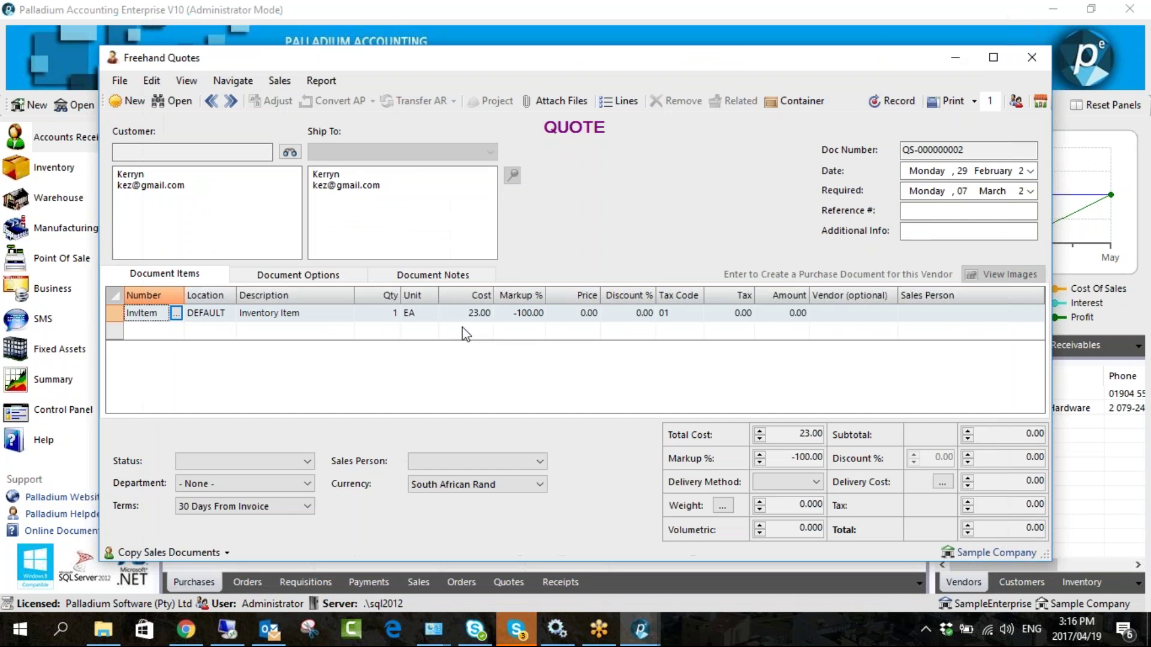
pyautogui.click(555, 314)
pyautogui.write('150')
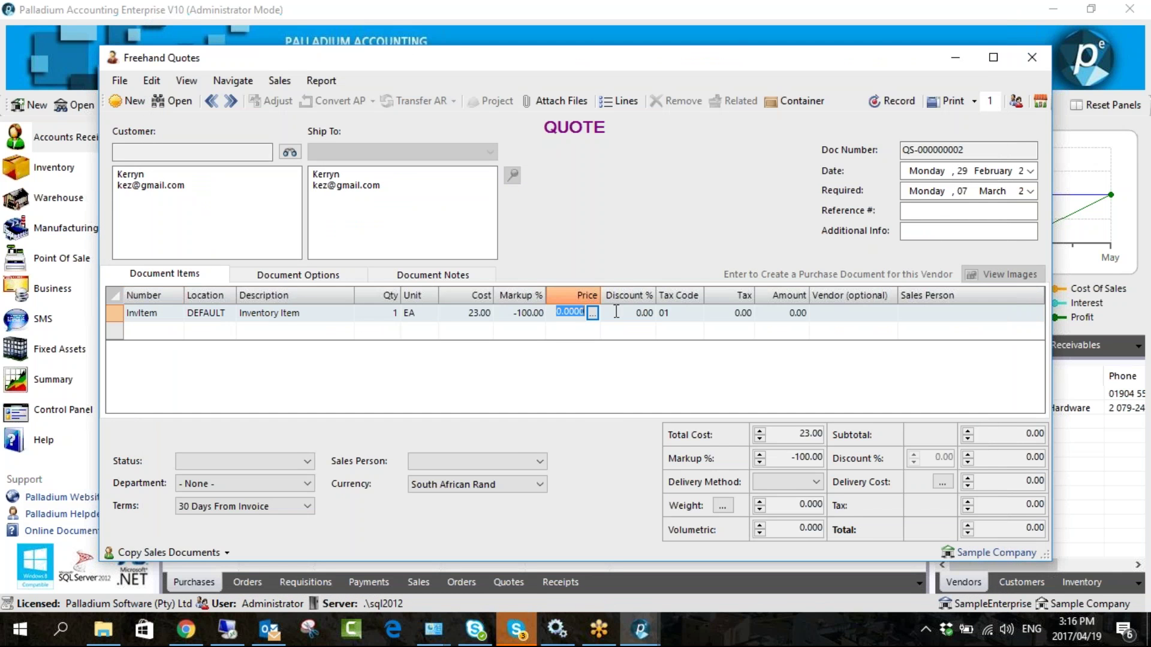
pyautogui.click(596, 410)
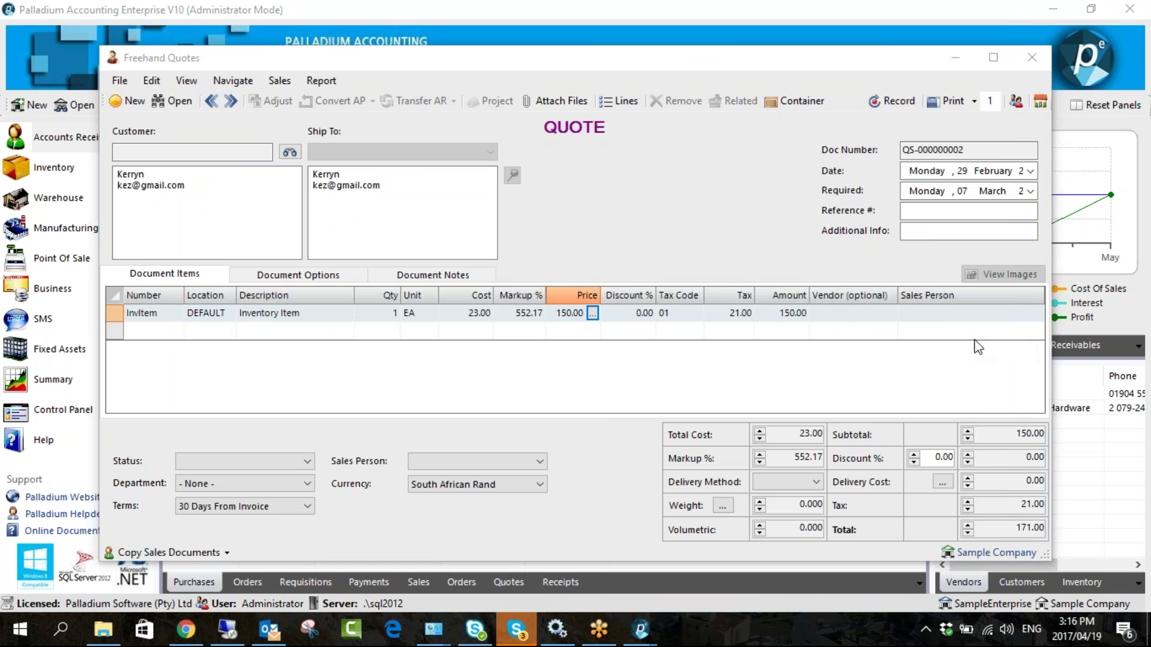
pyautogui.click(878, 102)
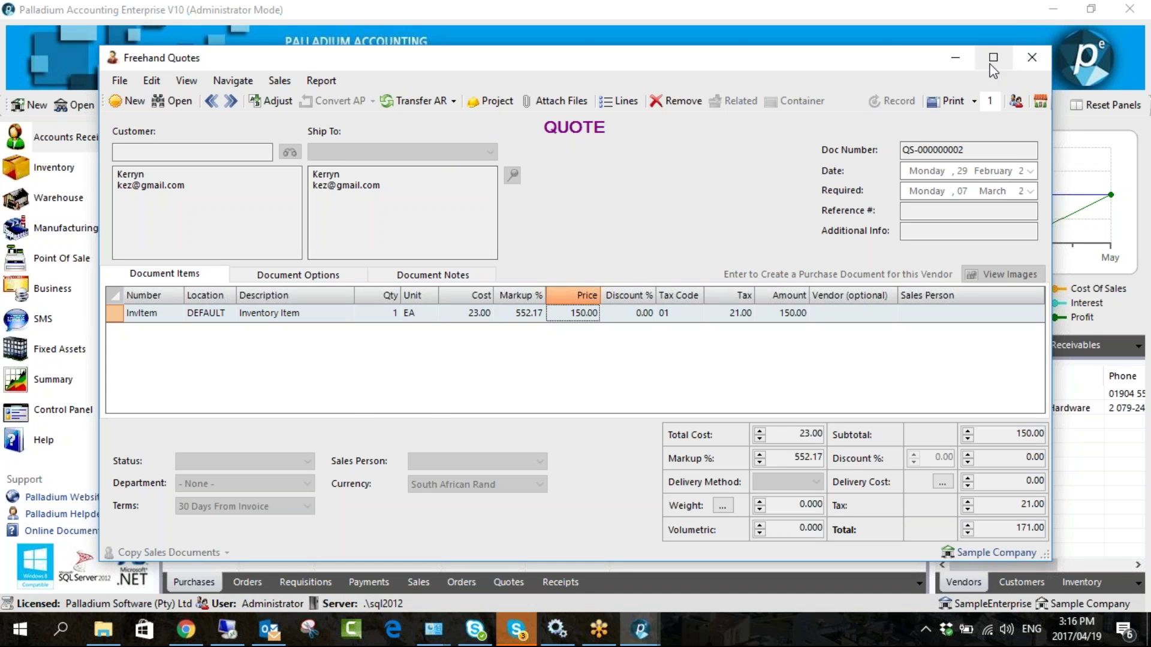
pyautogui.click(1028, 57)
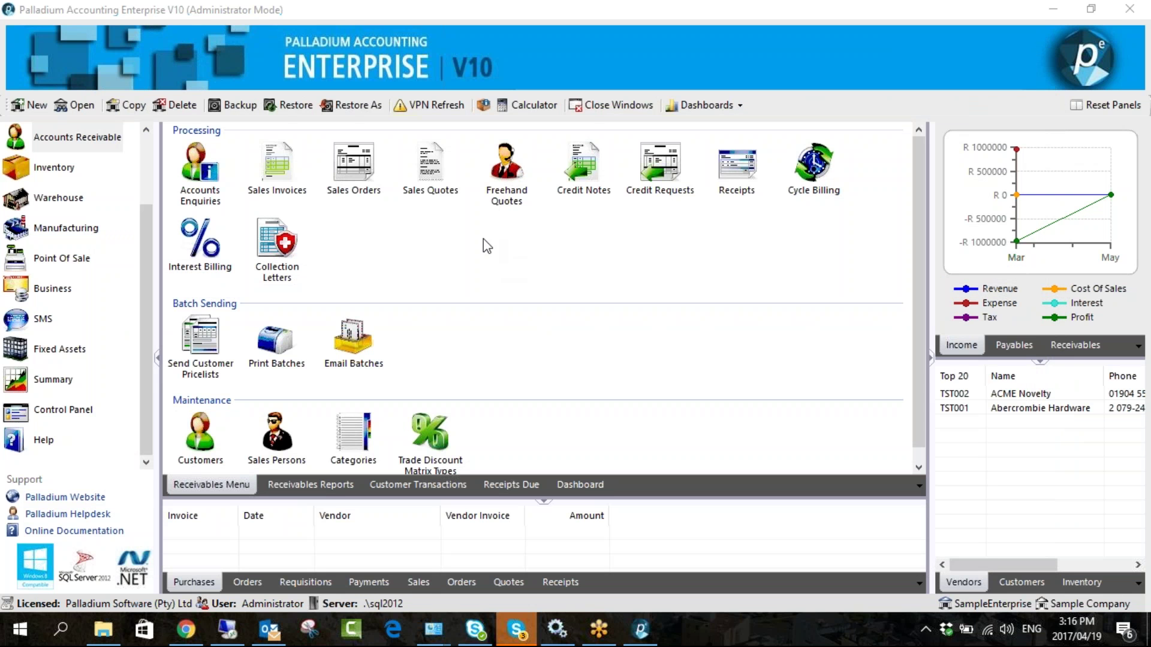
# - Reopen saved freehand quote QS-000000002
pyautogui.click(501, 171)
pyautogui.click(174, 101)
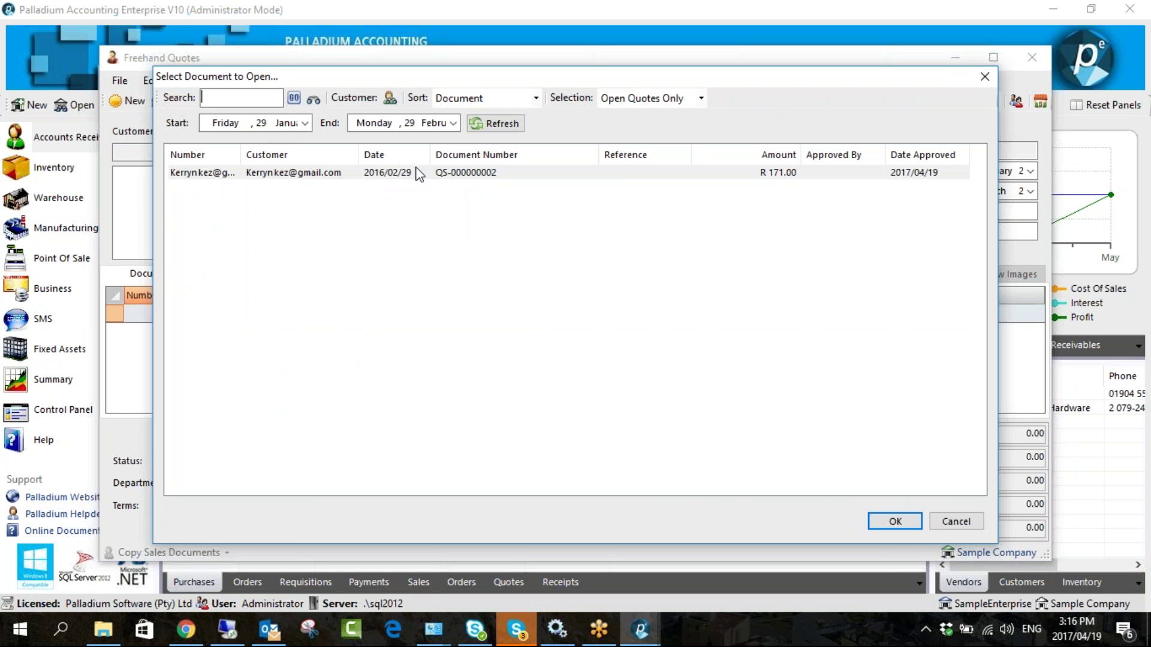
pyautogui.doubleClick(419, 172)
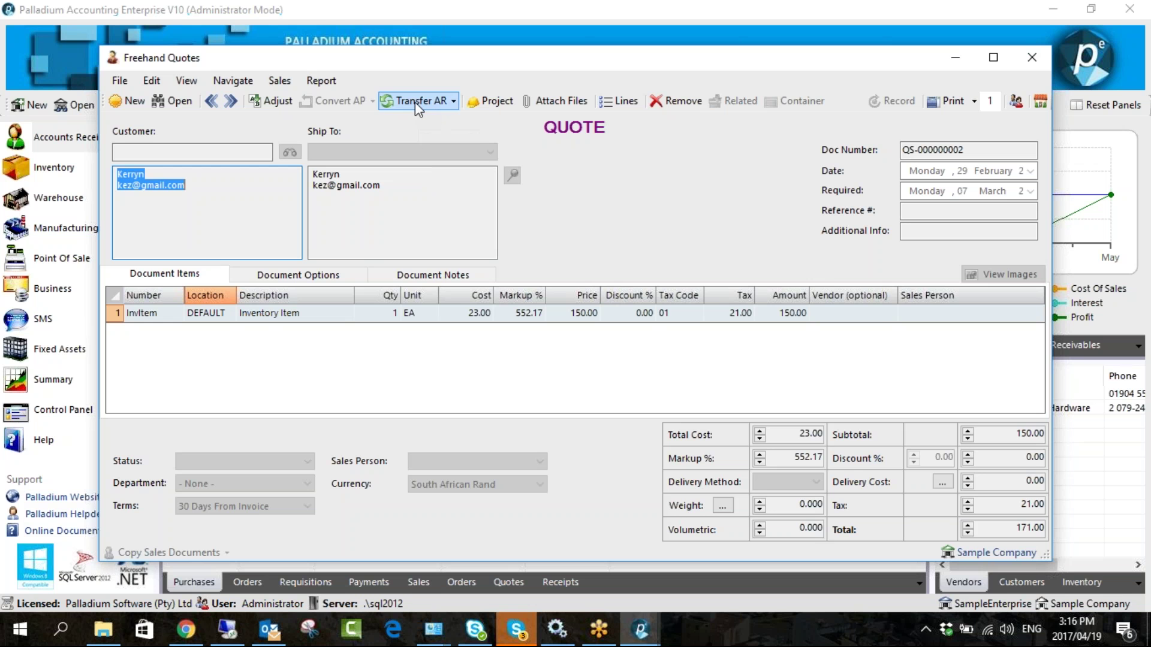
# - Transfer the quote to a Sales Invoice, assigning Fogarty Motors as the customer
pyautogui.click(415, 102)
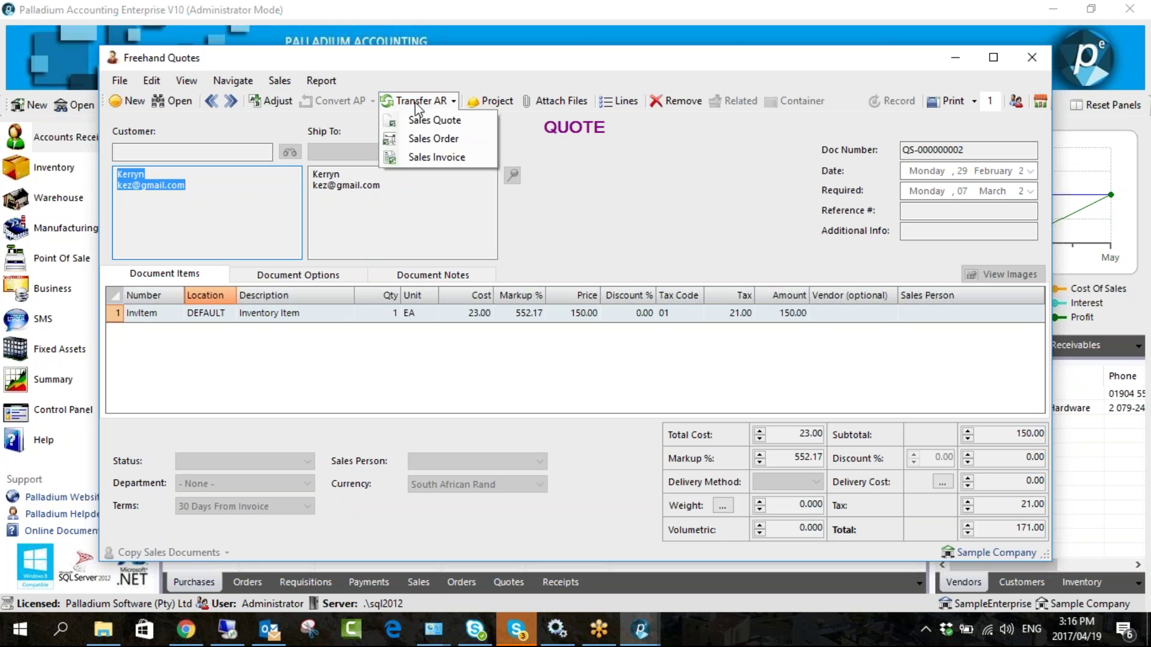
pyautogui.click(436, 157)
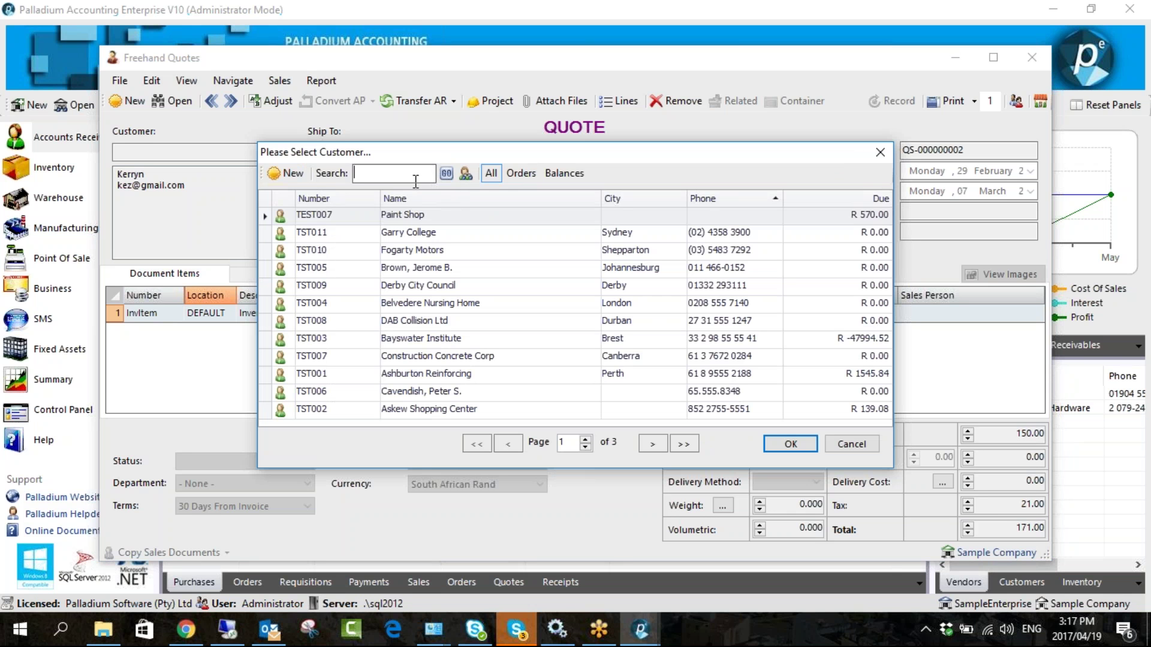
pyautogui.click(293, 174)
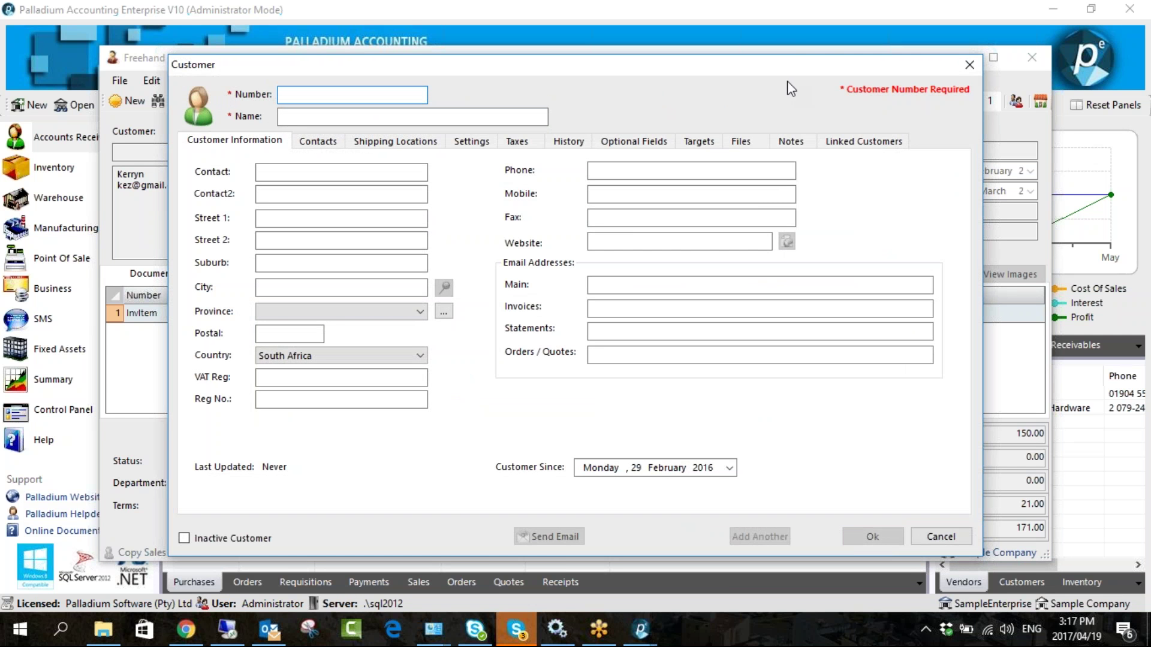
pyautogui.click(966, 66)
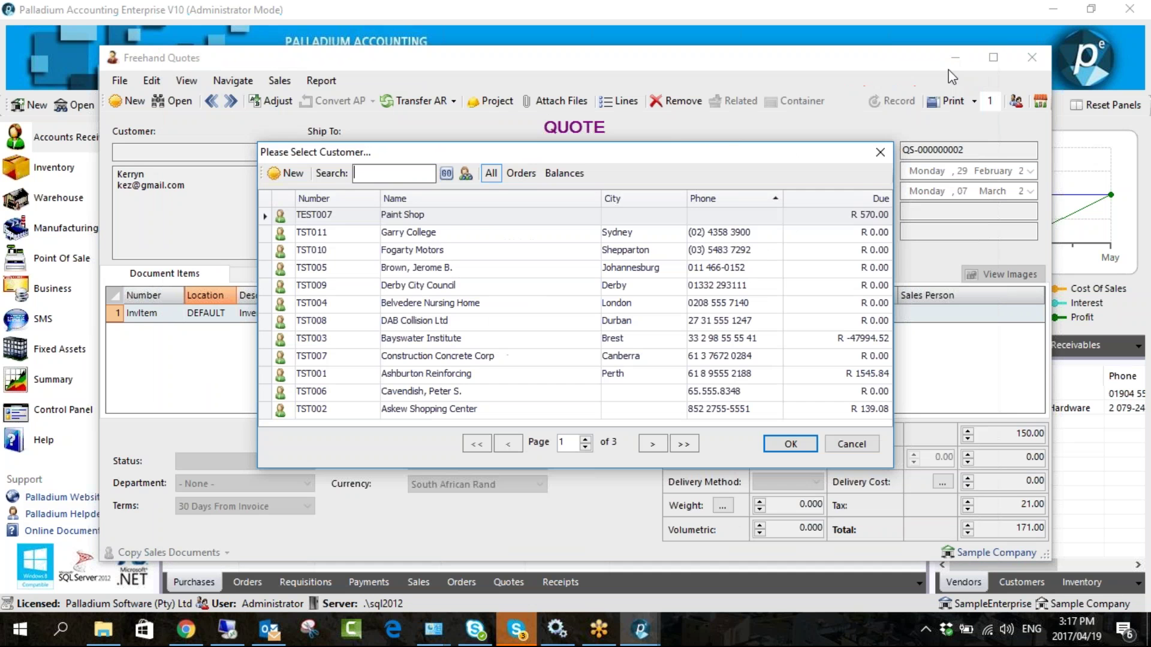
pyautogui.click(429, 253)
pyautogui.doubleClick(428, 253)
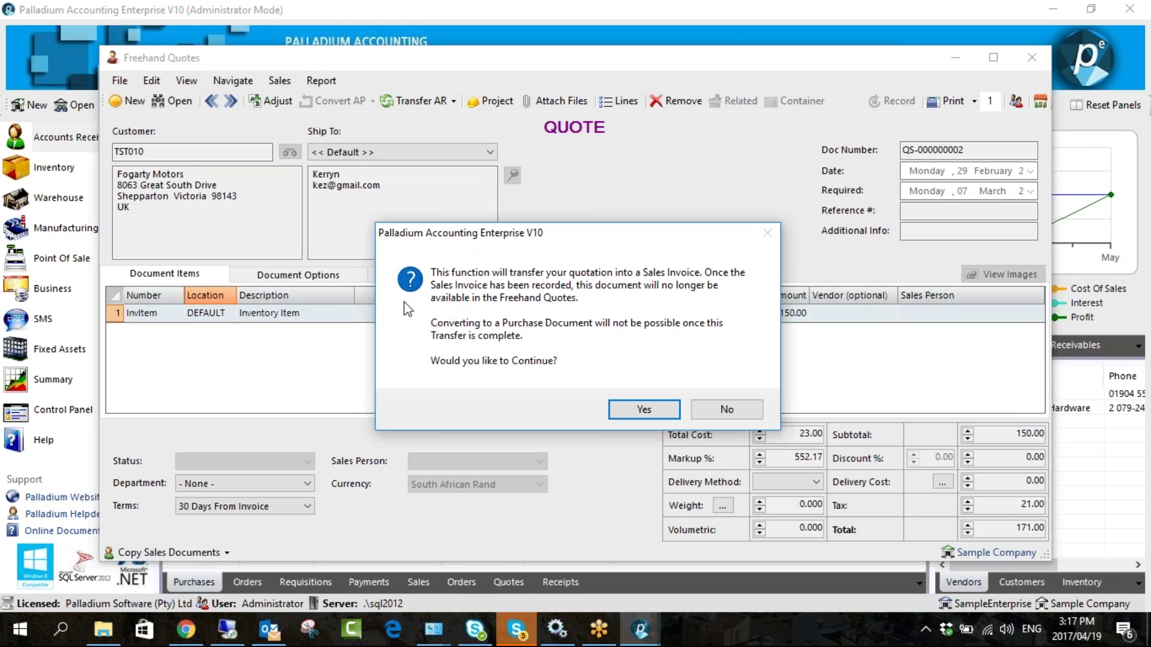
pyautogui.click(622, 405)
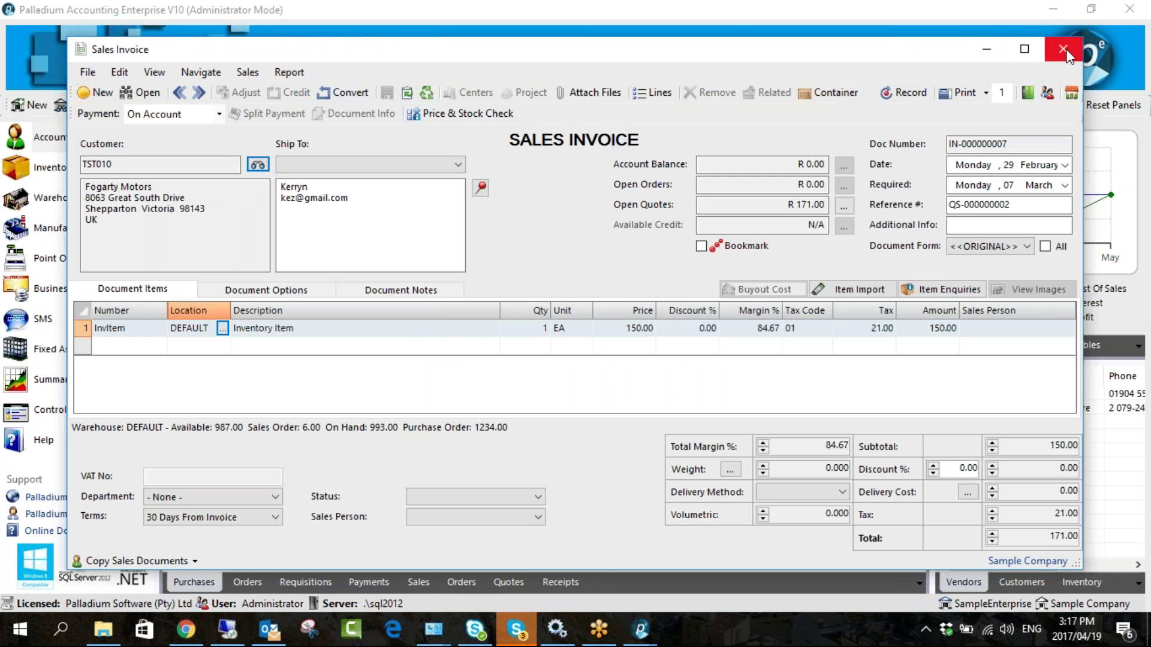
pyautogui.click(1064, 53)
pyautogui.click(593, 366)
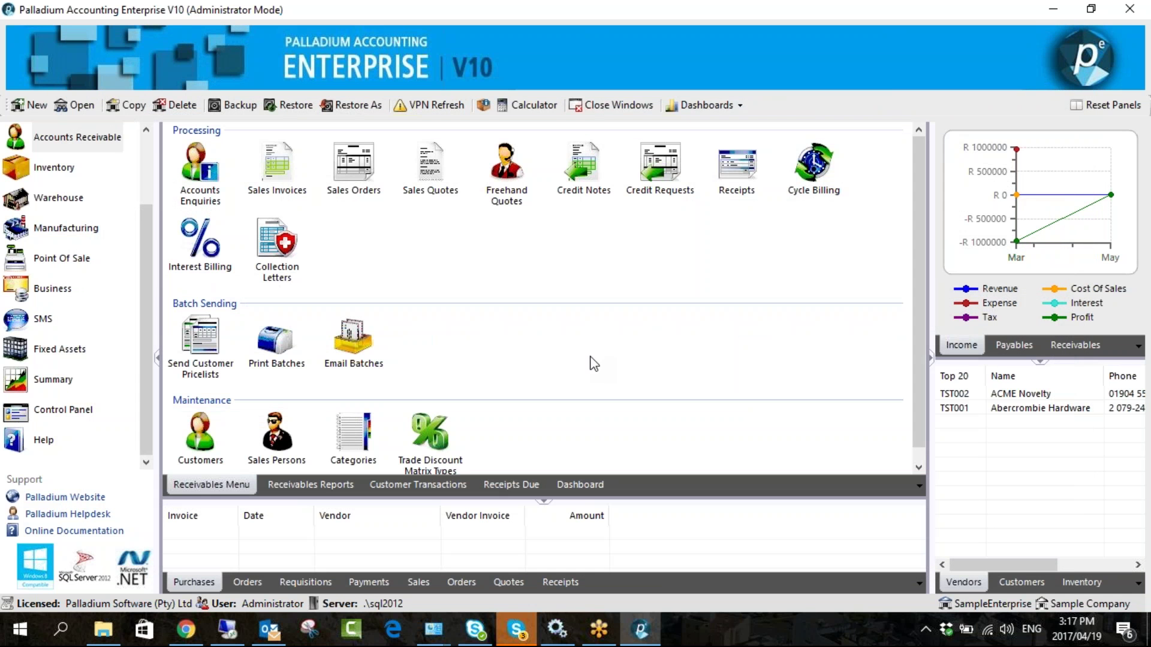
# - Reload freehand quote QS-000000002 via the back arrow and select row 2's empty Number cell
pyautogui.click(508, 180)
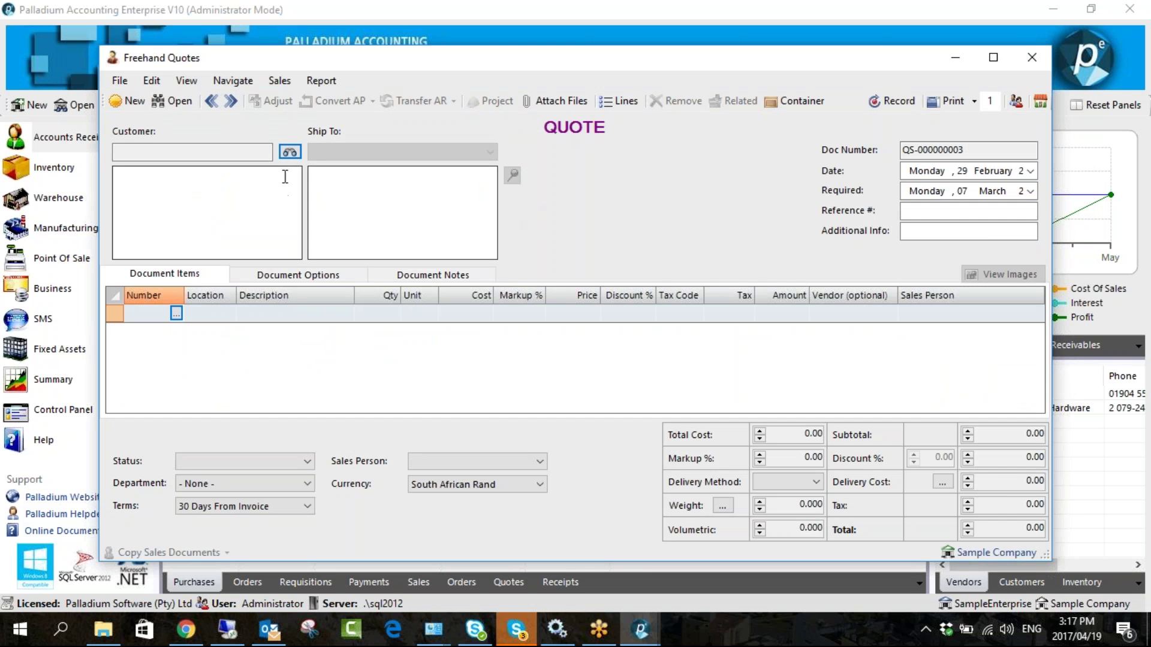
pyautogui.click(214, 108)
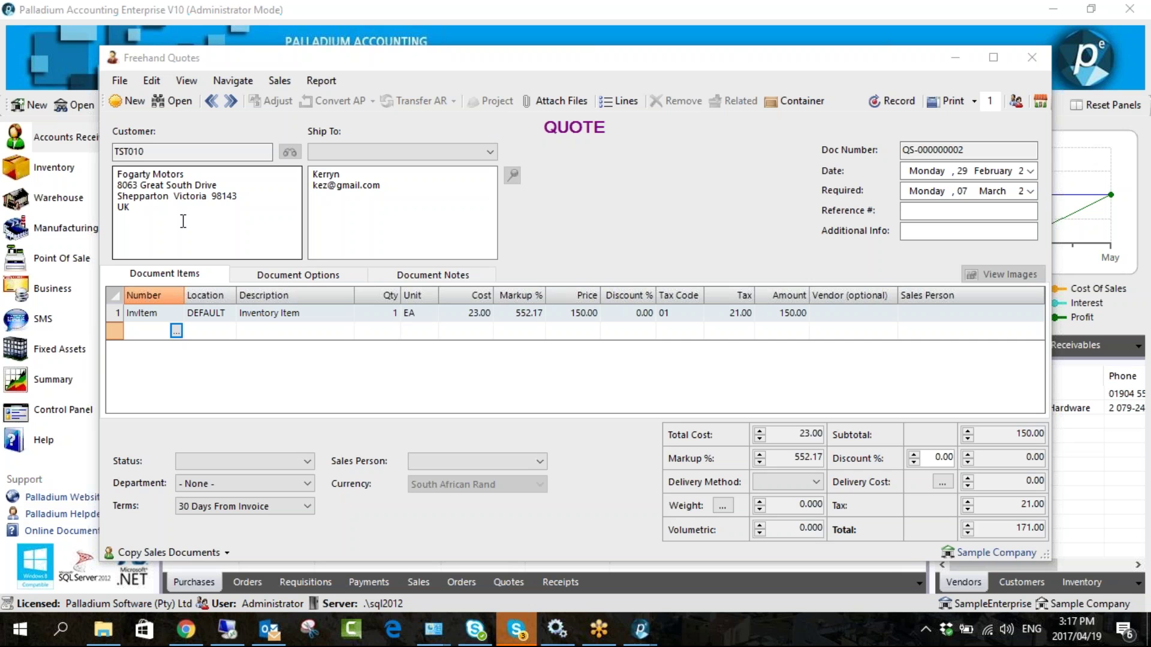
pyautogui.click(138, 329)
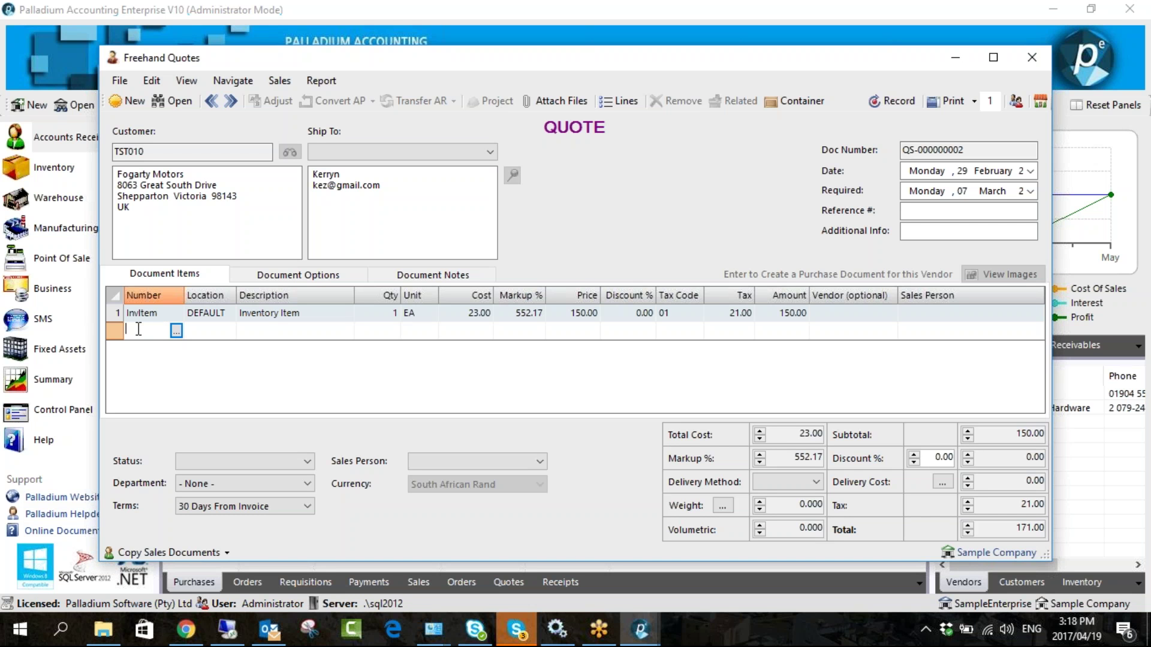
# - Add a Milk line priced at 50.00 in row 2, raising the total to 228.00
pyautogui.write('Milk')
pyautogui.click(211, 332)
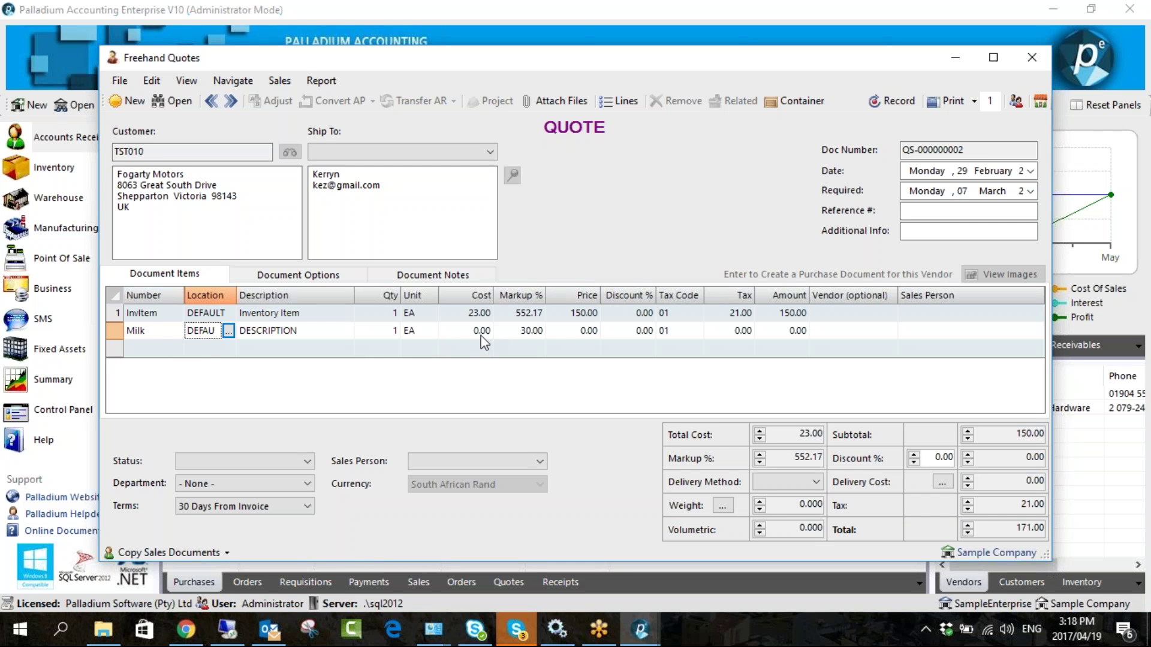
pyautogui.click(549, 329)
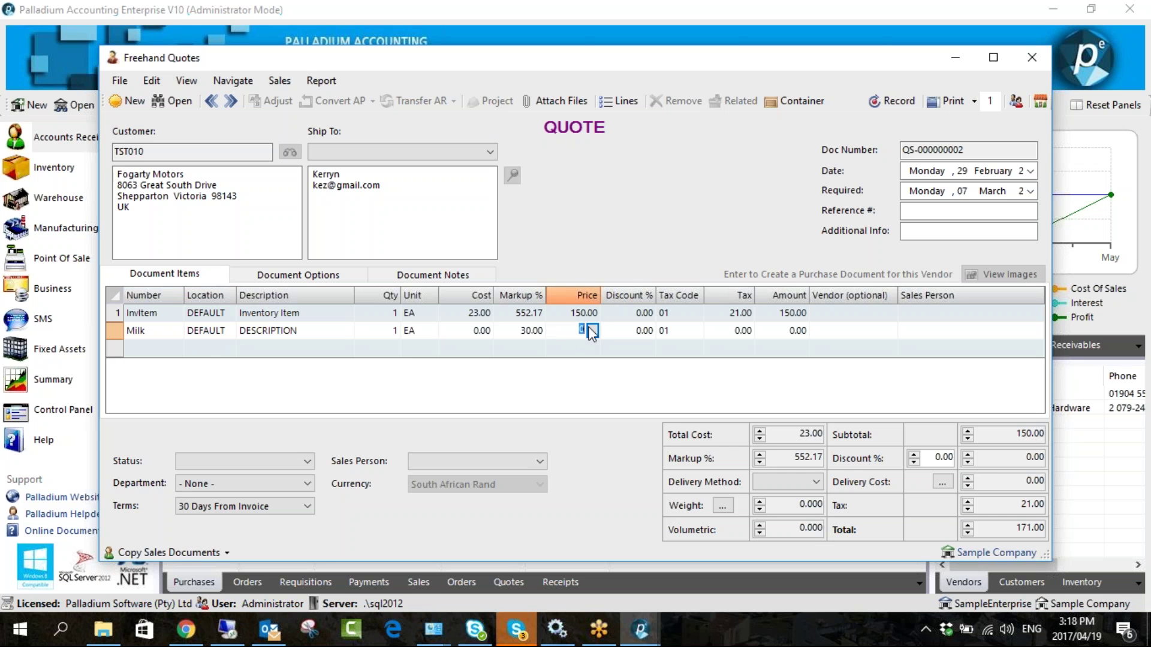
pyautogui.write('50')
pyautogui.press('Return')
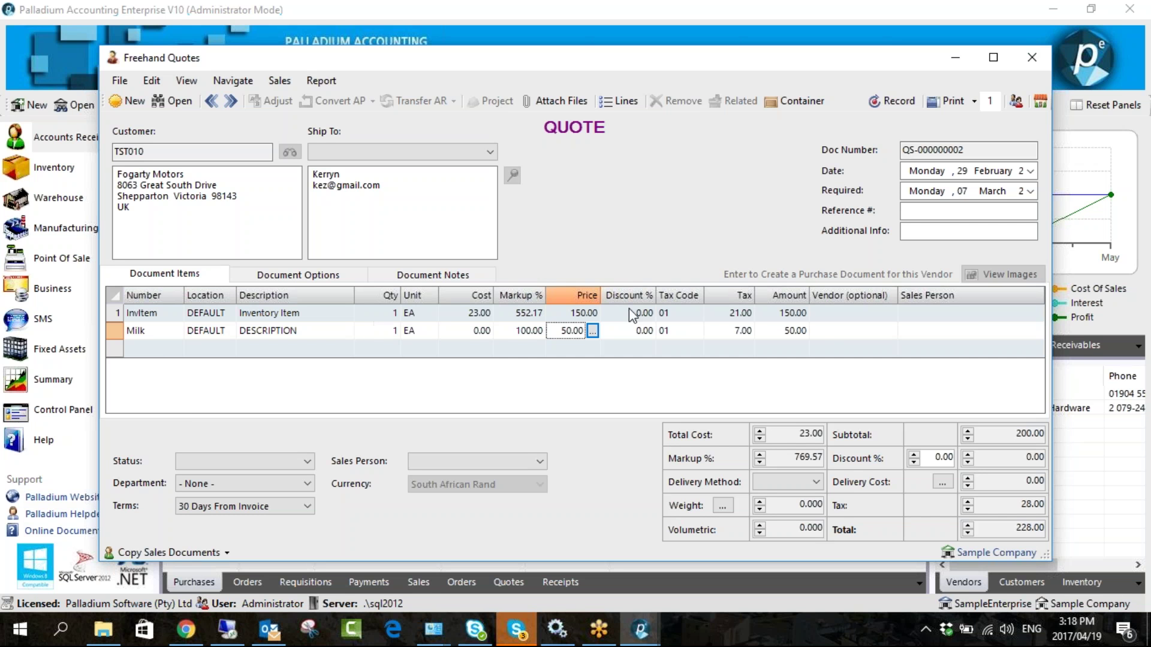
# - Step back to the previous quote QS-000000001, discarding the unsaved Milk line
pyautogui.click(854, 331)
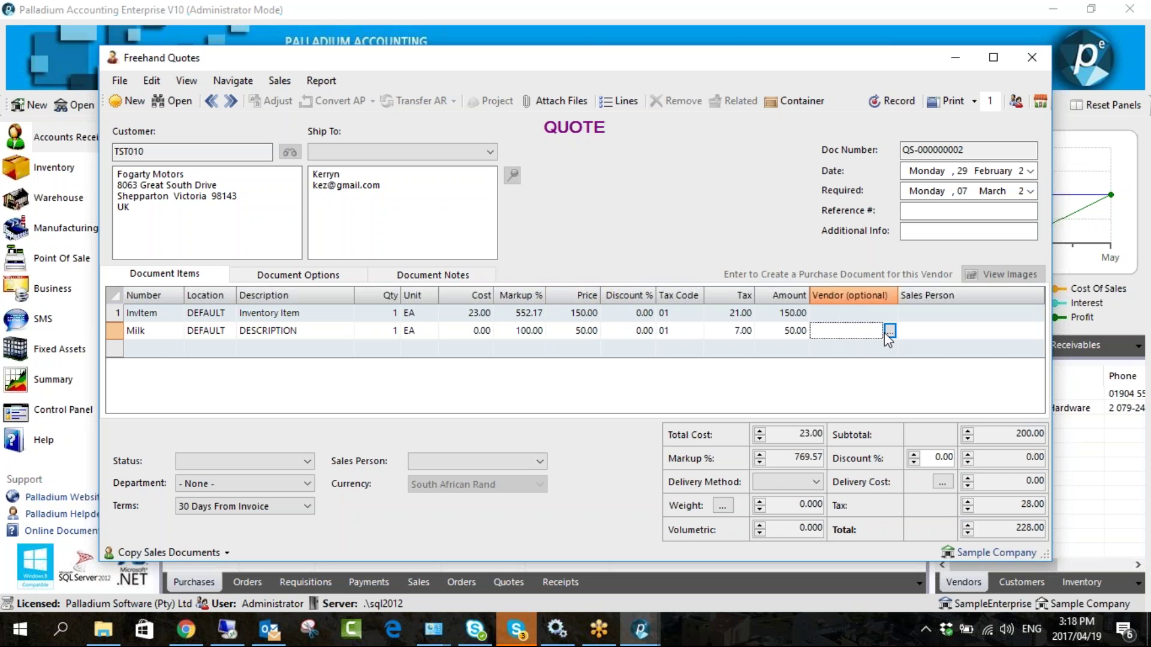
pyautogui.click(211, 102)
pyautogui.click(595, 372)
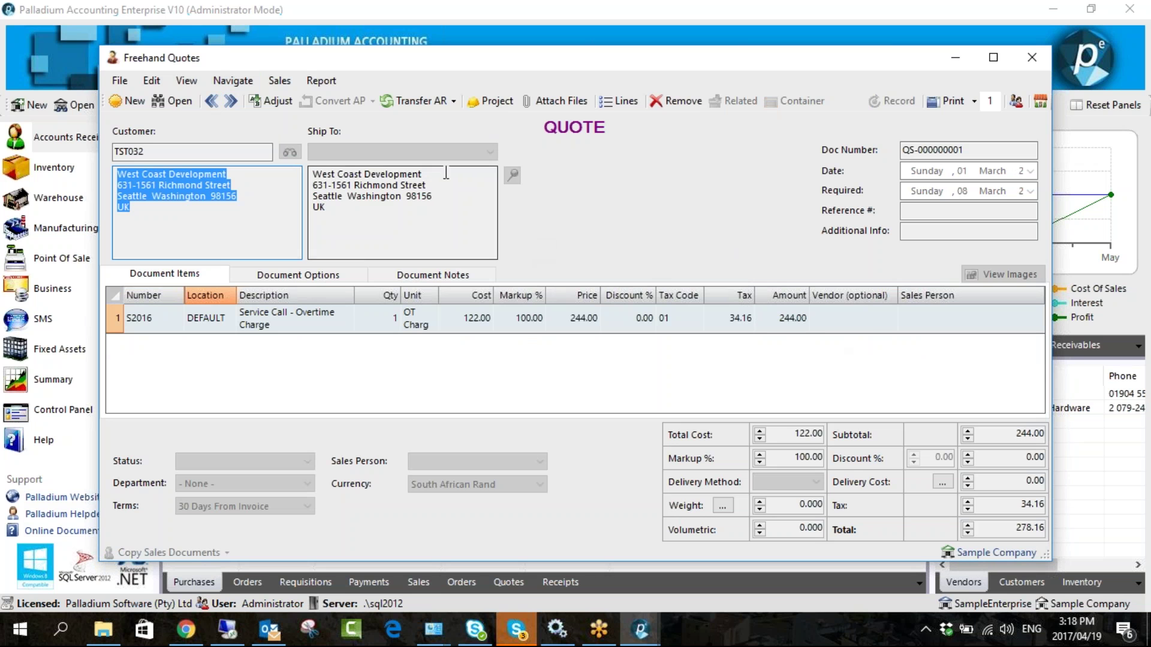
# - Select the Vendor cell of QS-000000001's S2016 service-call line
pyautogui.click(855, 318)
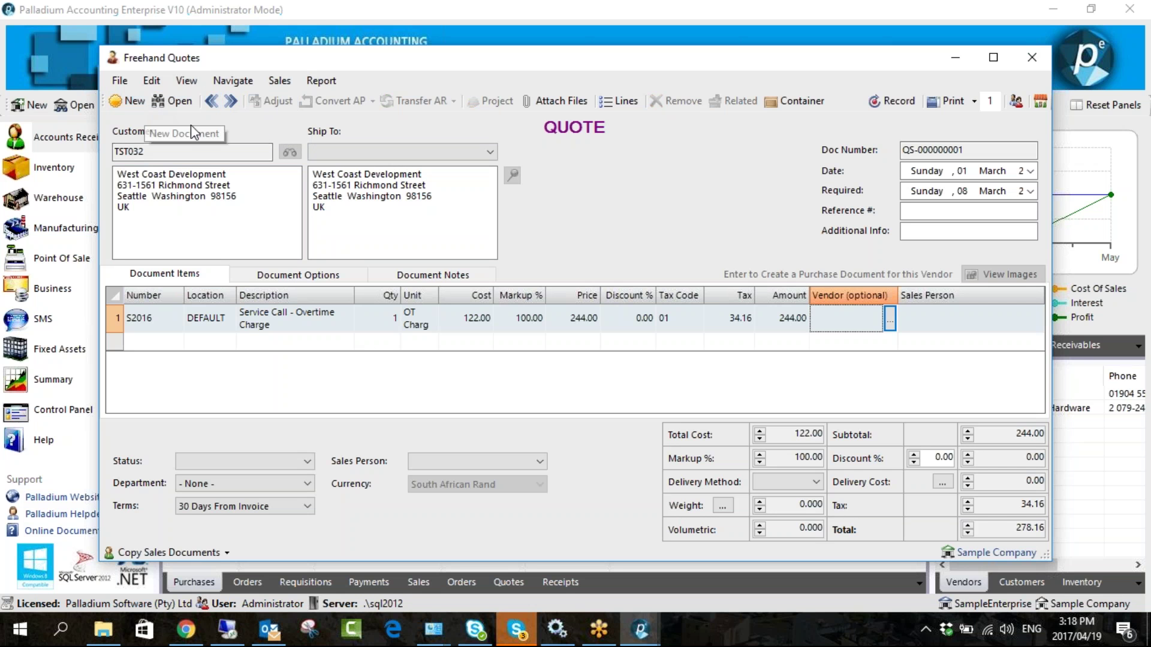
# - Discard changes, reopen Freehand Quotes, step back to QS-000000002, then close the window
pyautogui.click(168, 106)
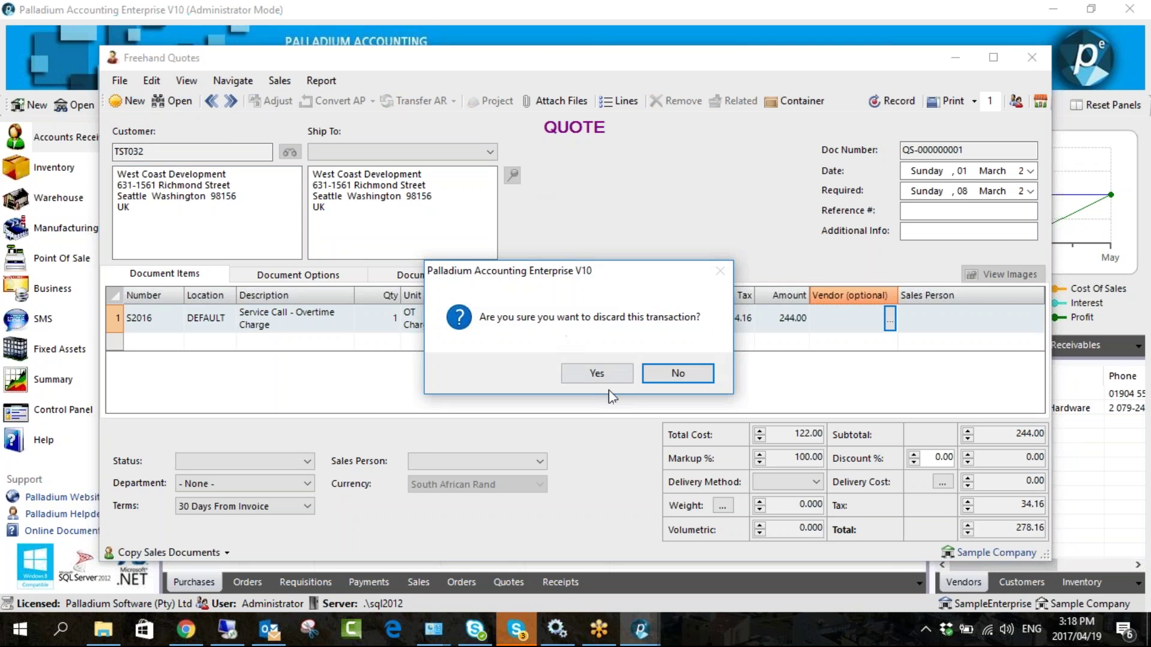
pyautogui.click(597, 373)
pyautogui.click(507, 198)
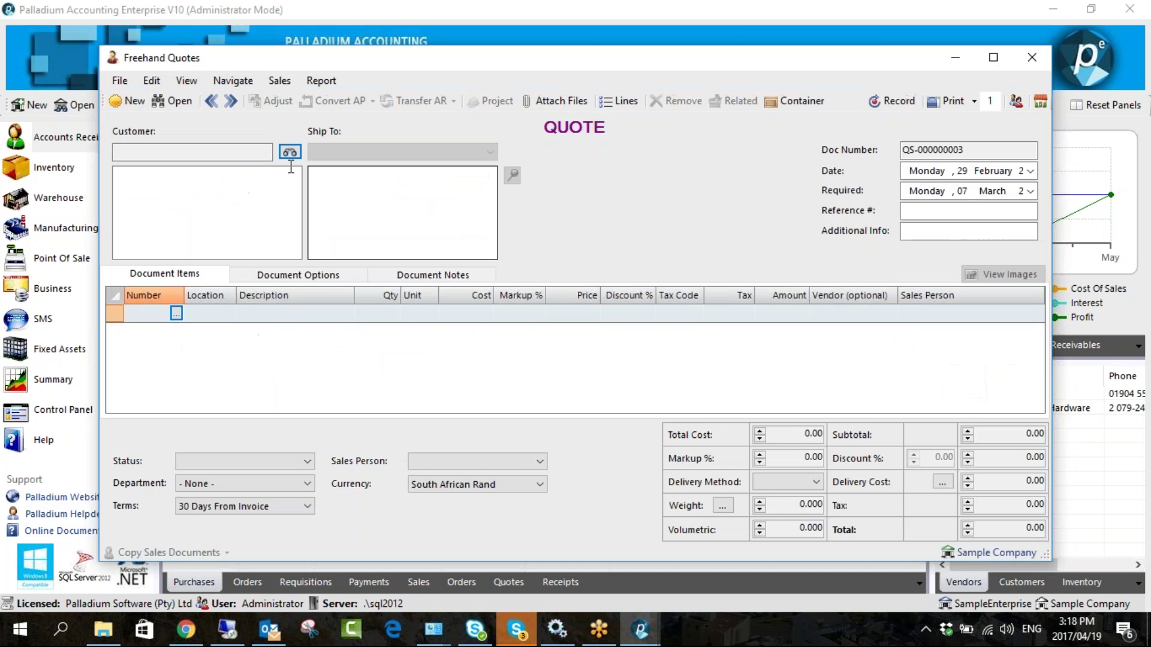
pyautogui.click(211, 100)
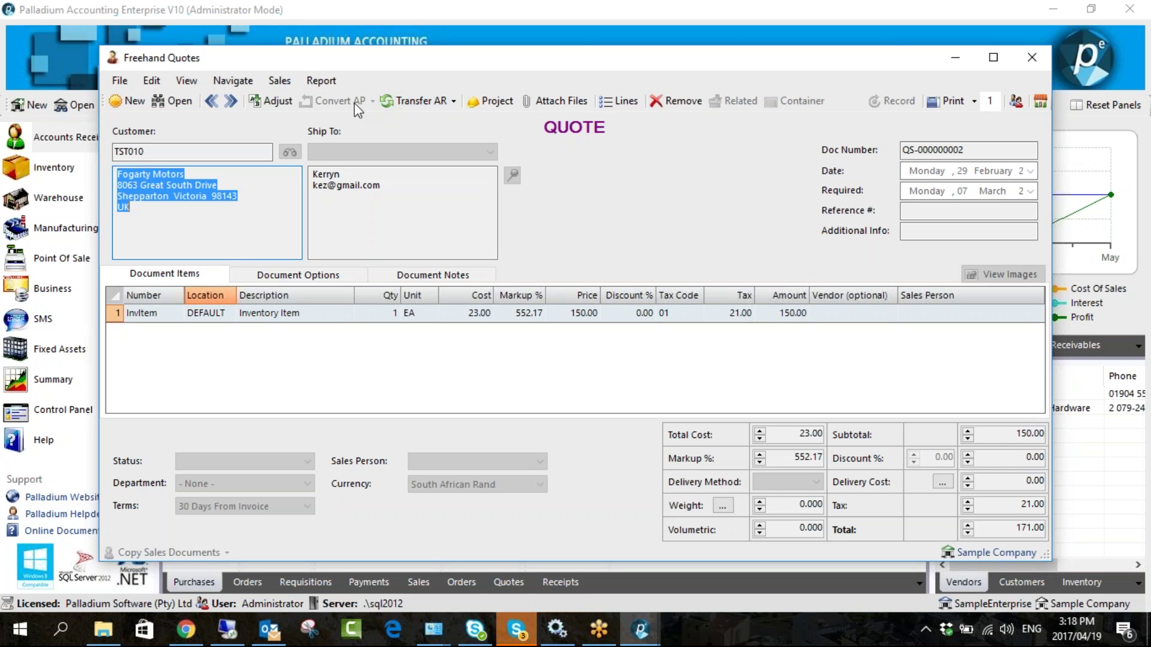
pyautogui.click(1031, 58)
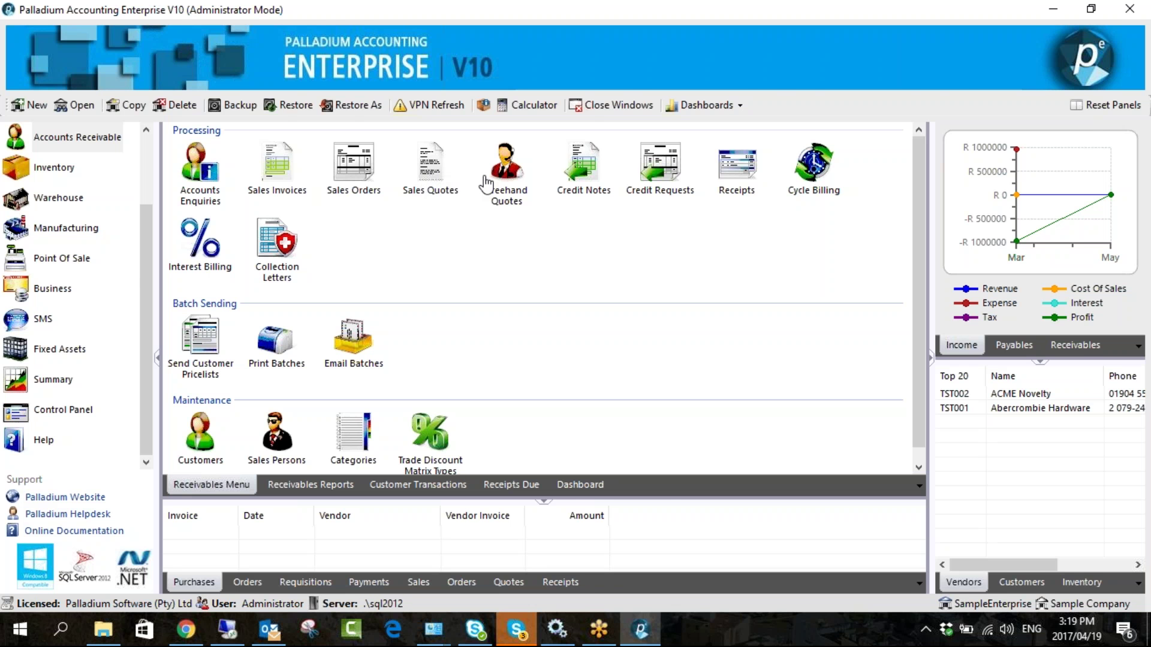
pyautogui.click(430, 187)
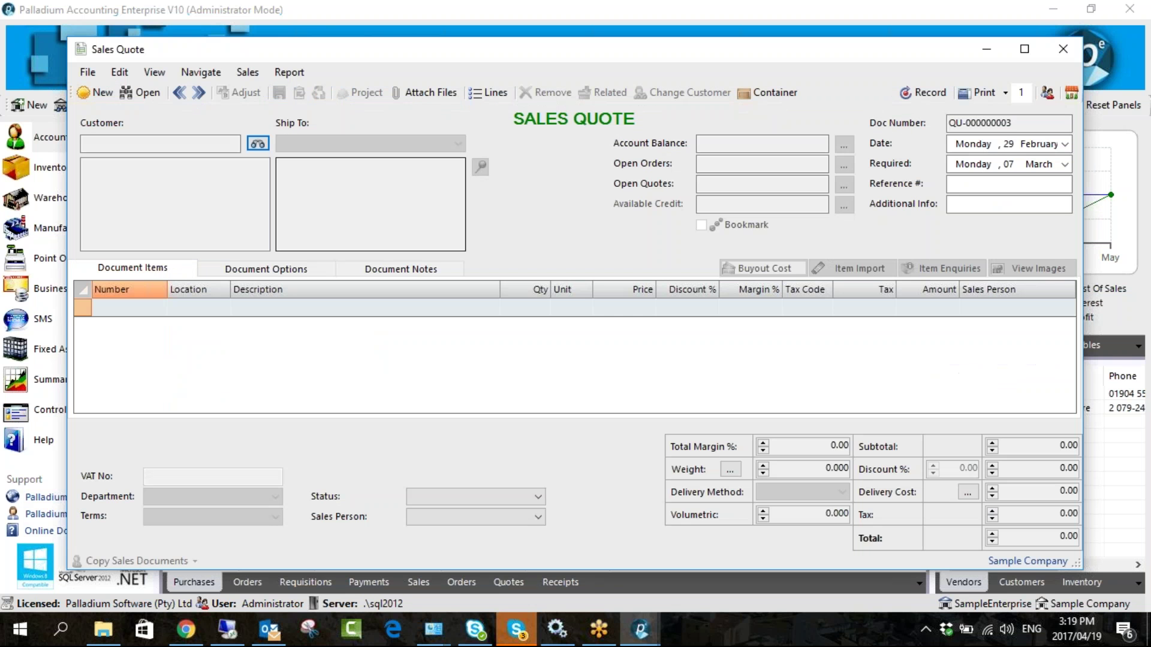
pyautogui.click(257, 144)
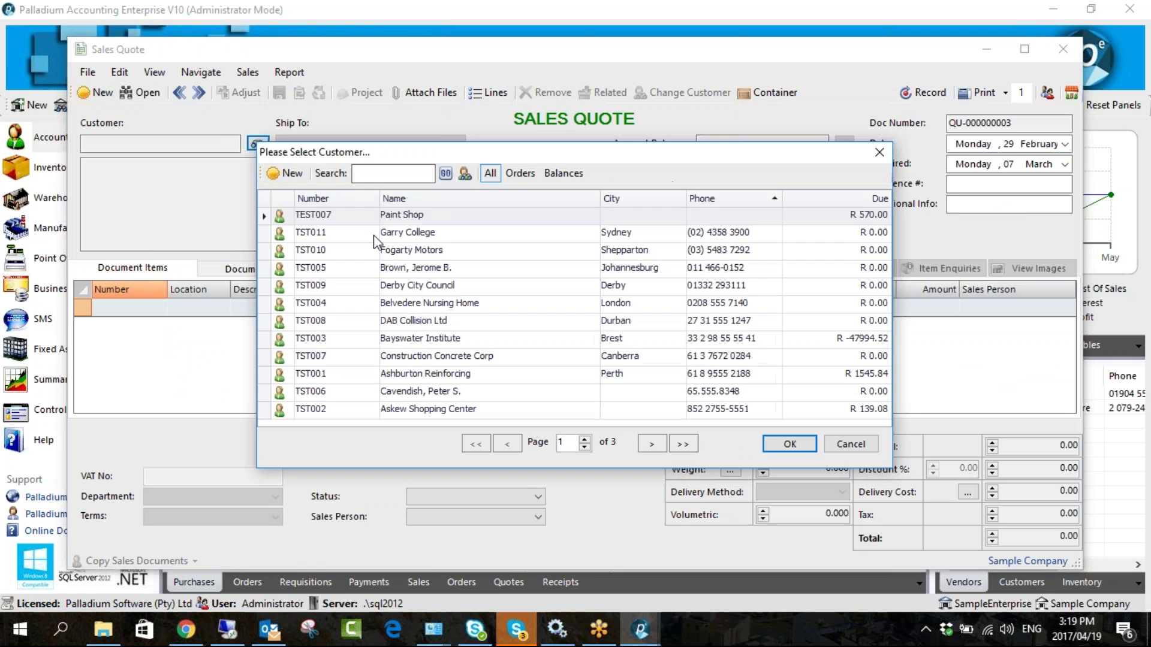
pyautogui.doubleClick(374, 235)
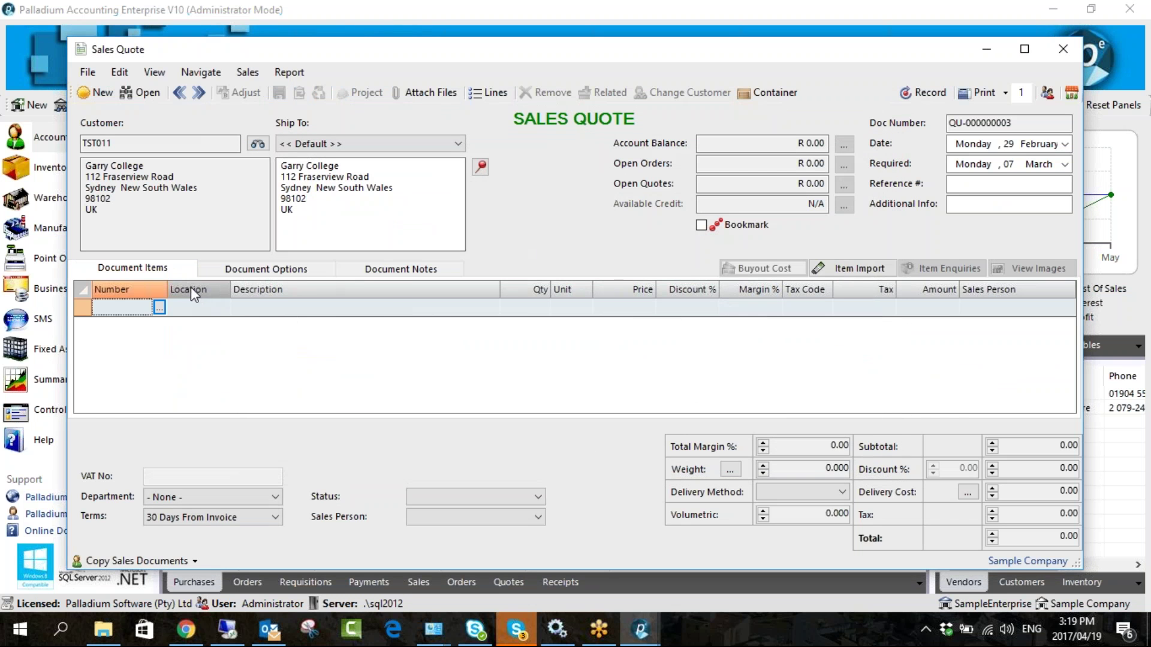
pyautogui.click(159, 308)
pyautogui.doubleClick(323, 185)
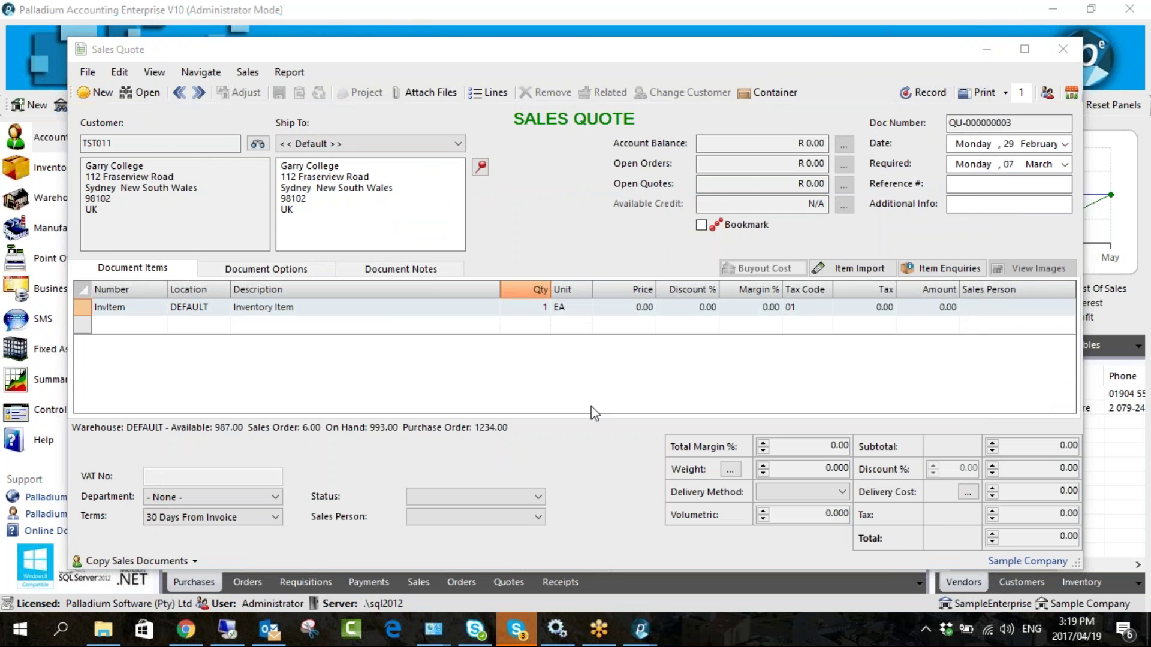
pyautogui.moveTo(595, 59); pyautogui.dragTo(543, 37)
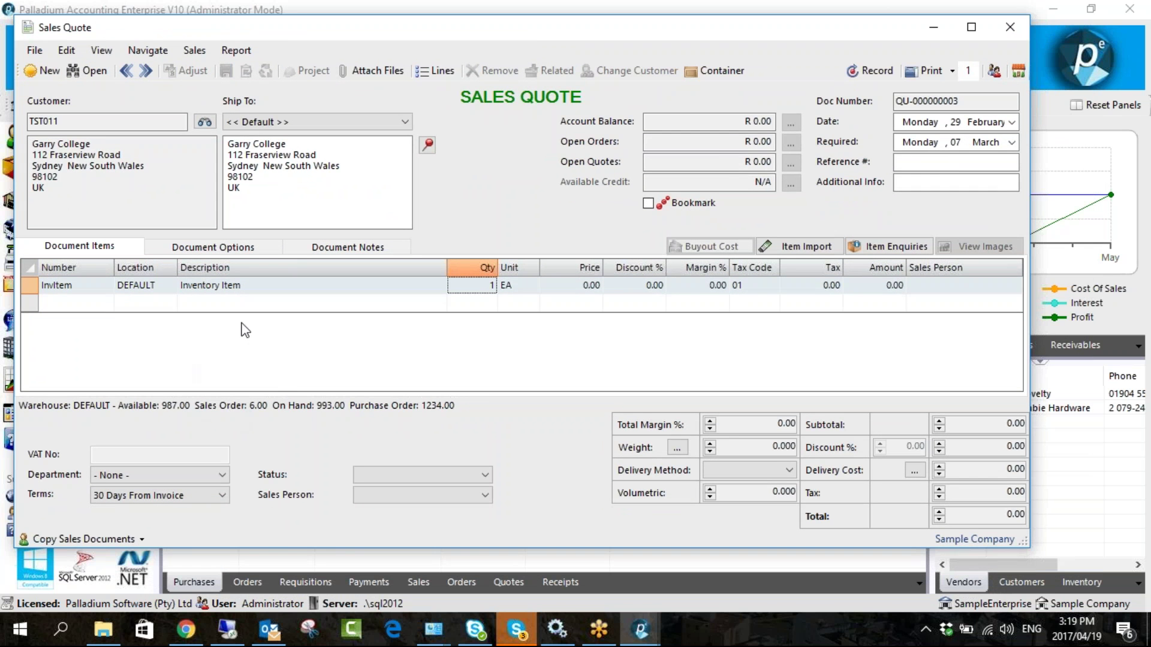
pyautogui.doubleClick(460, 286)
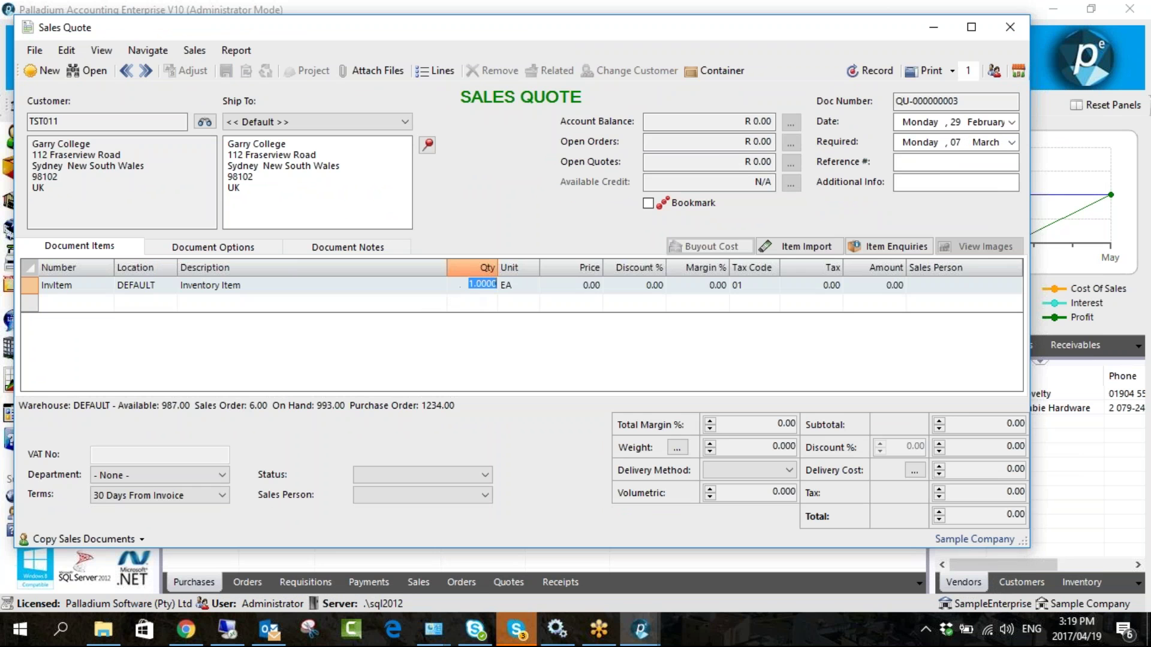
pyautogui.write('5')
pyautogui.press('Tab')
pyautogui.write('150')
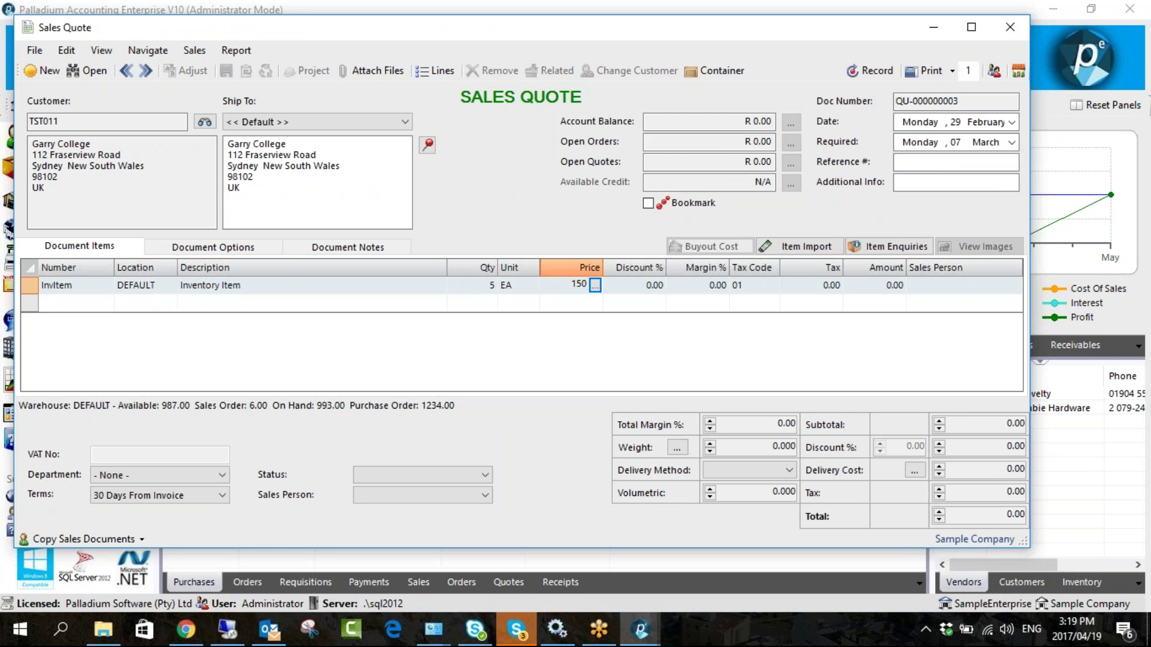
pyautogui.press('Return')
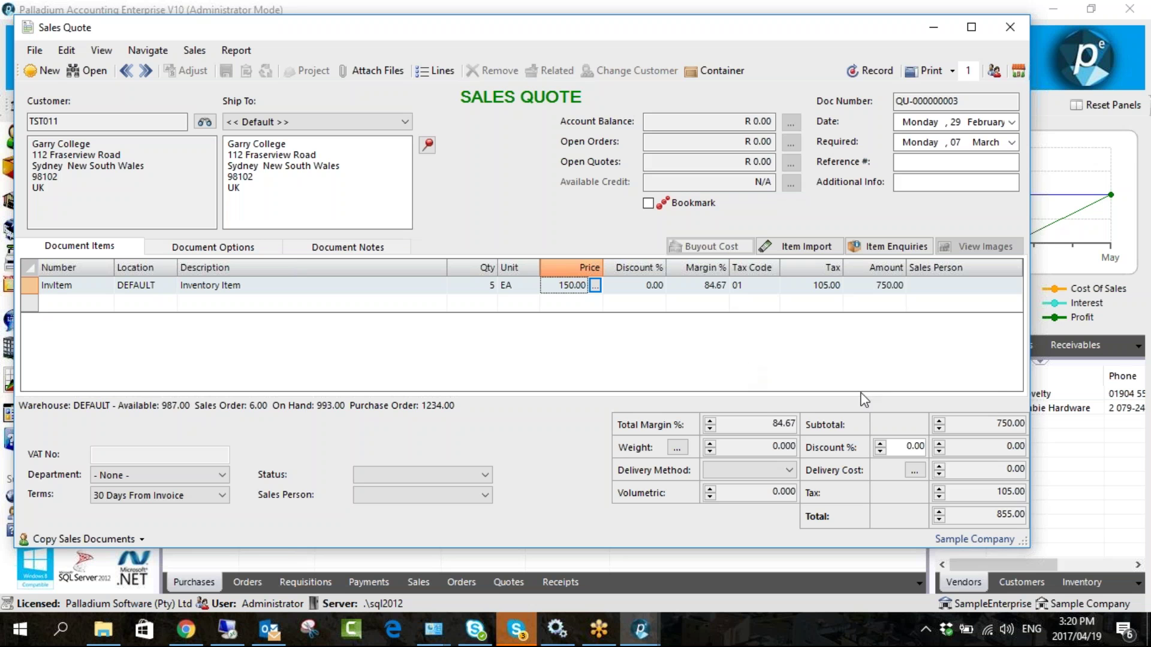
pyautogui.click(1070, 401)
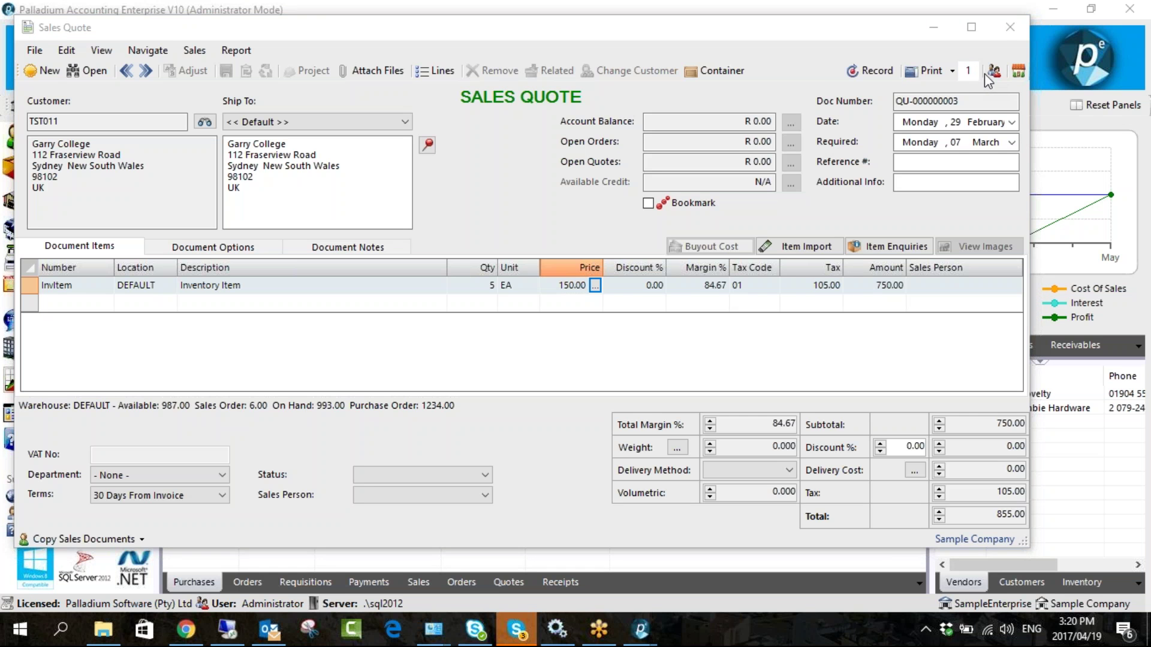
pyautogui.click(1009, 27)
pyautogui.click(596, 363)
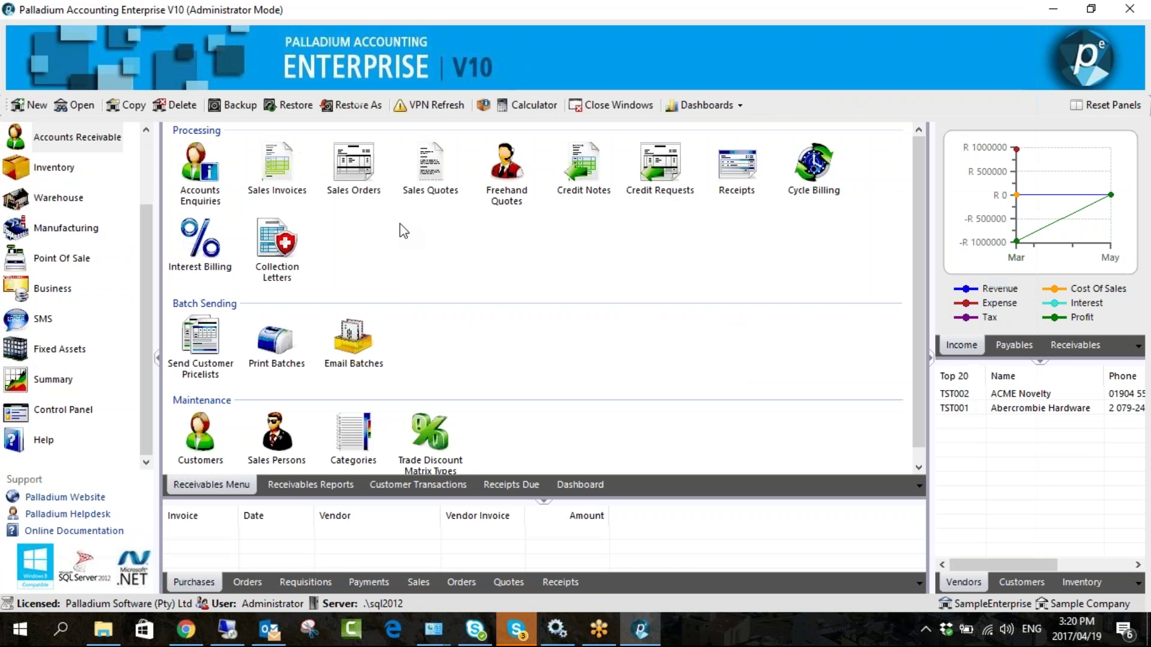
pyautogui.doubleClick(277, 165)
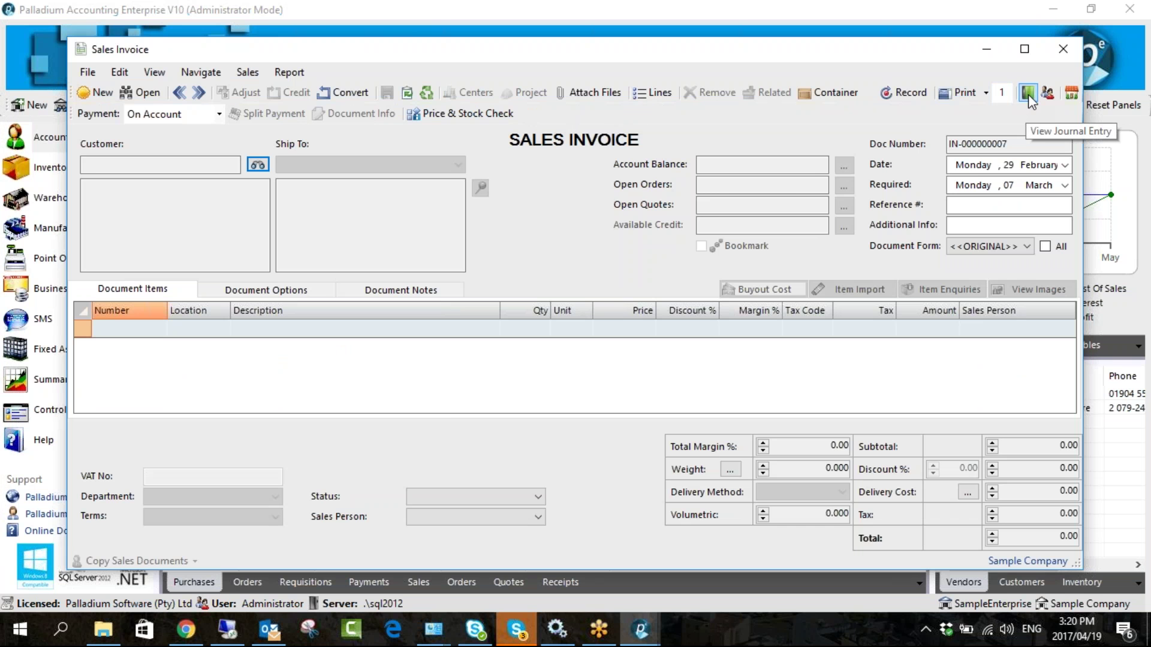
pyautogui.click(1062, 49)
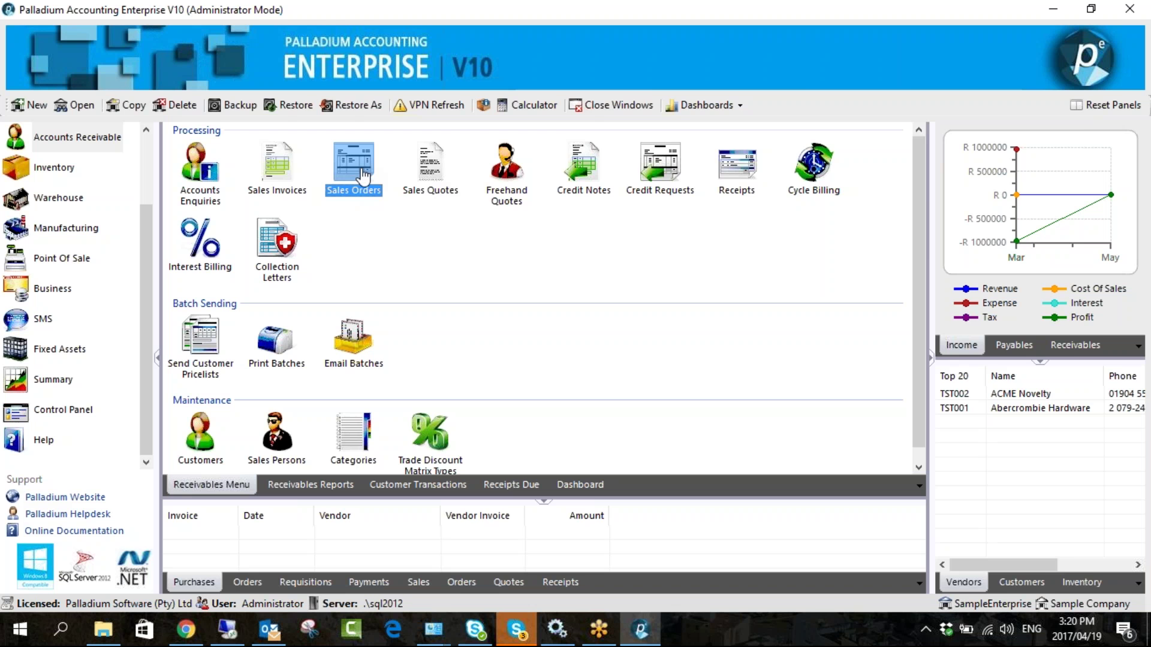
pyautogui.doubleClick(347, 183)
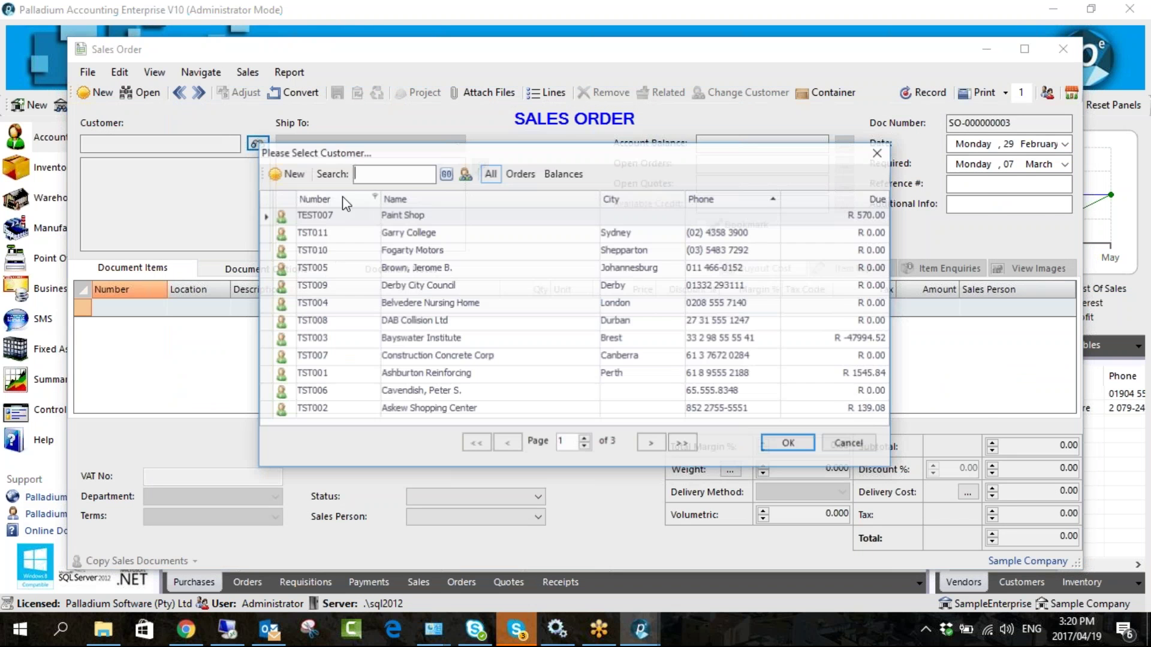
# - Set Fogarty Motors as the order's customer and open the item list, narrowing Inactive and Allocated columns
pyautogui.click(395, 252)
pyautogui.doubleClick(395, 255)
pyautogui.click(157, 308)
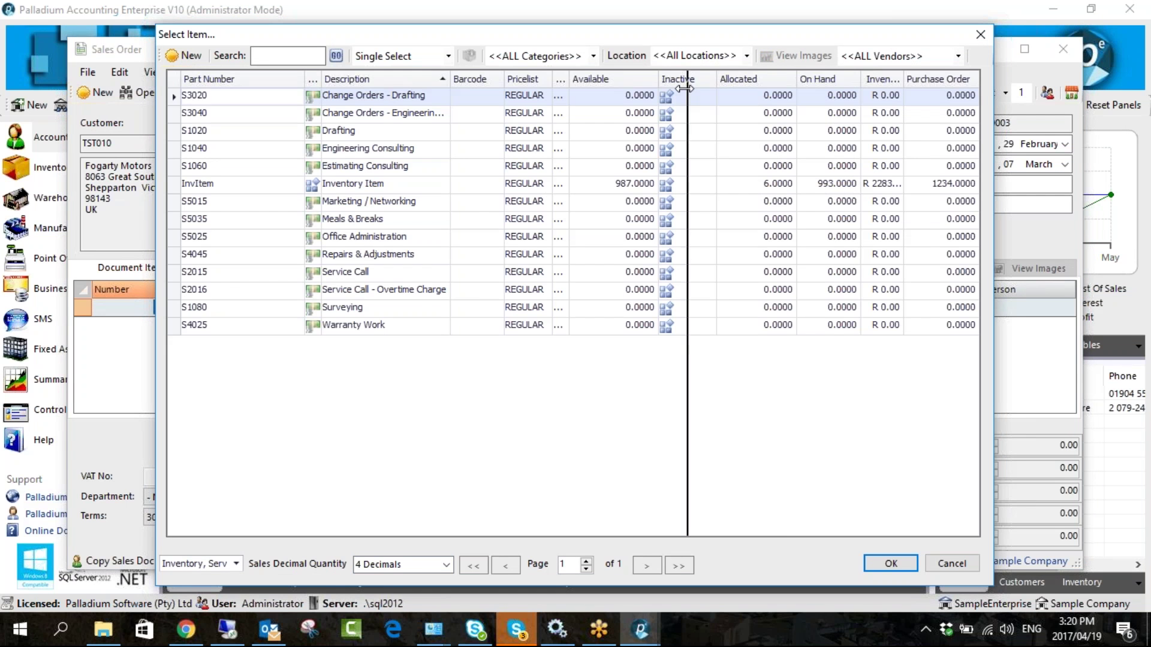
pyautogui.moveTo(717, 79); pyautogui.dragTo(684, 78)
pyautogui.moveTo(772, 78); pyautogui.dragTo(746, 78)
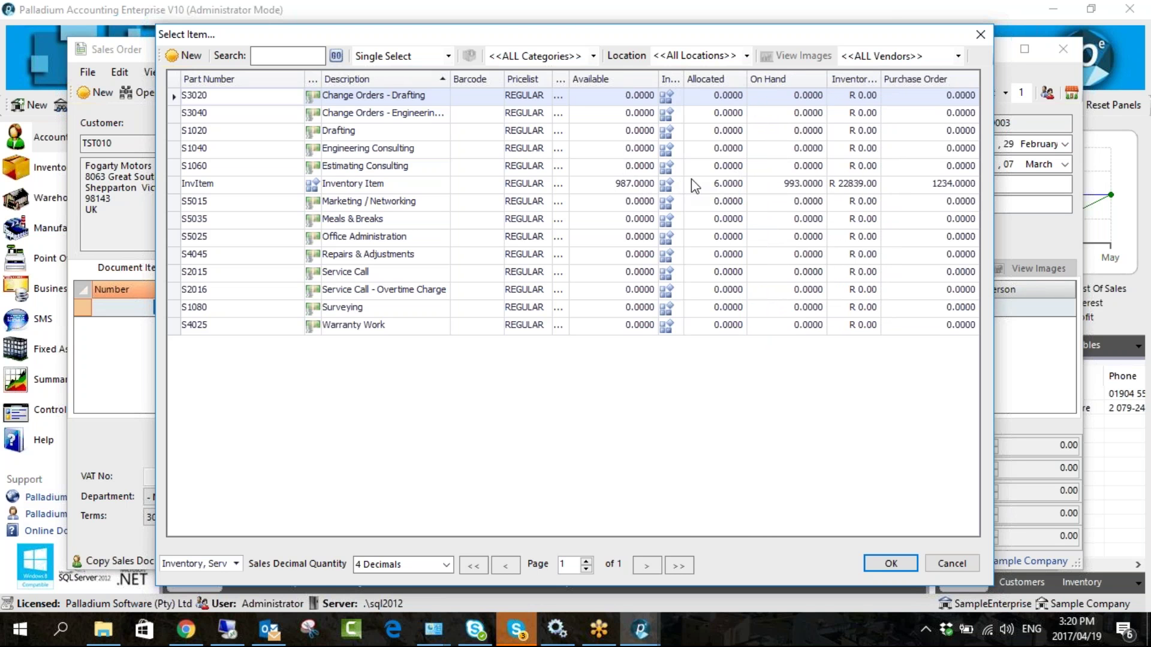
pyautogui.click(769, 185)
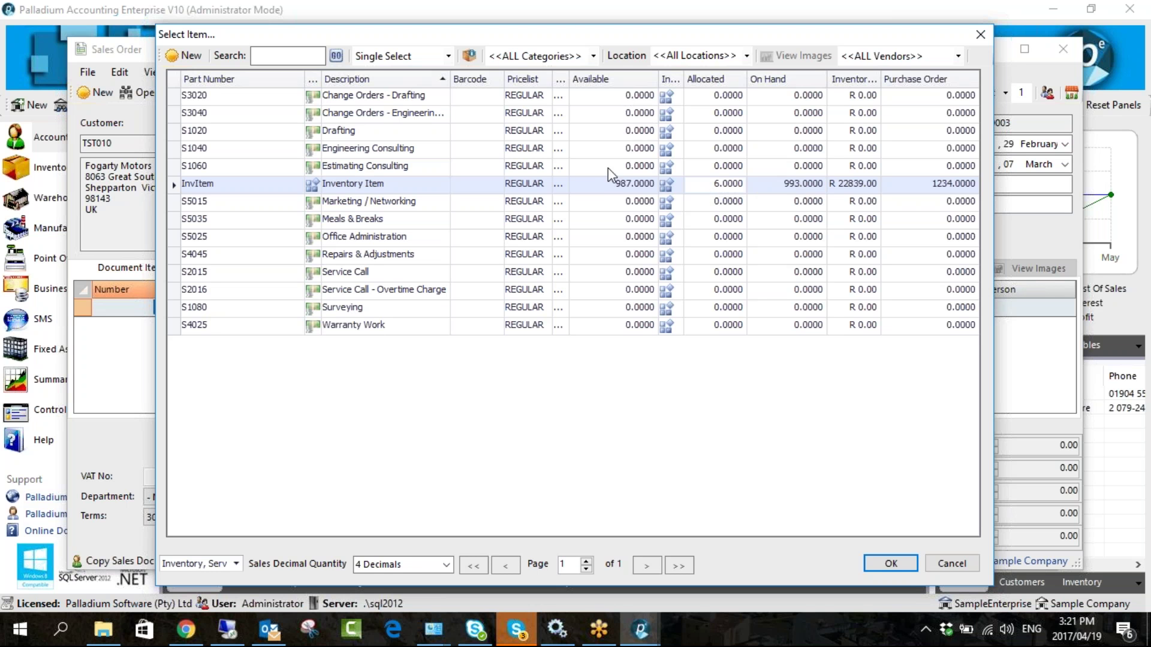
# - Check InvItem's available, on-hand and allocated quantities, then close the list without choosing
pyautogui.click(599, 184)
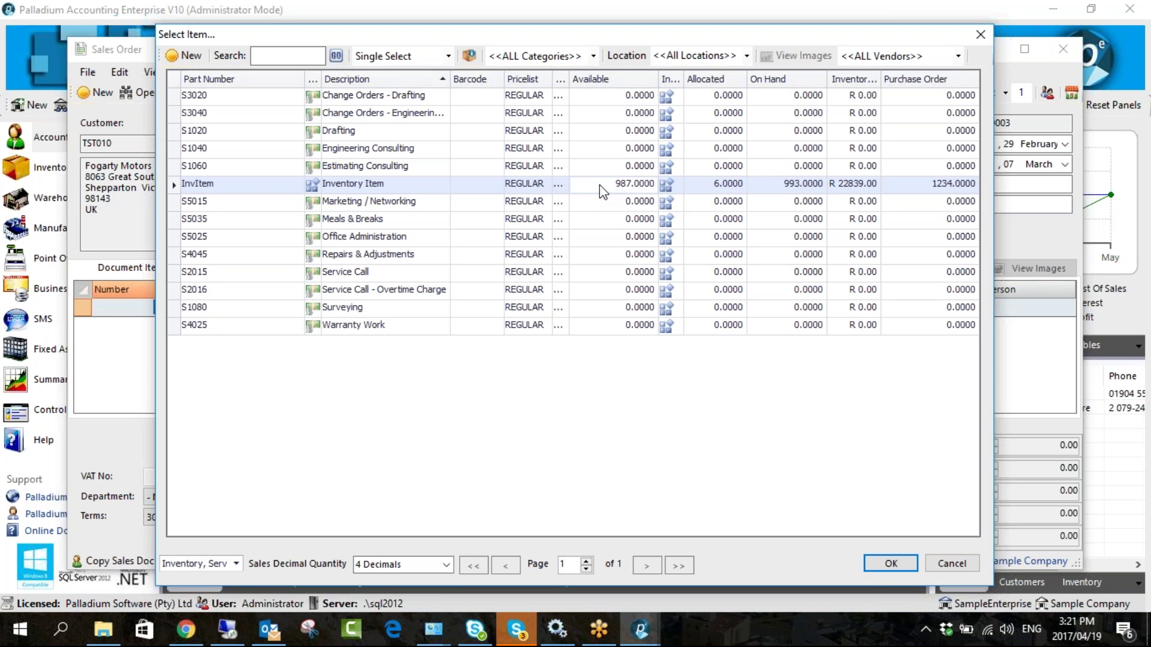
pyautogui.click(767, 186)
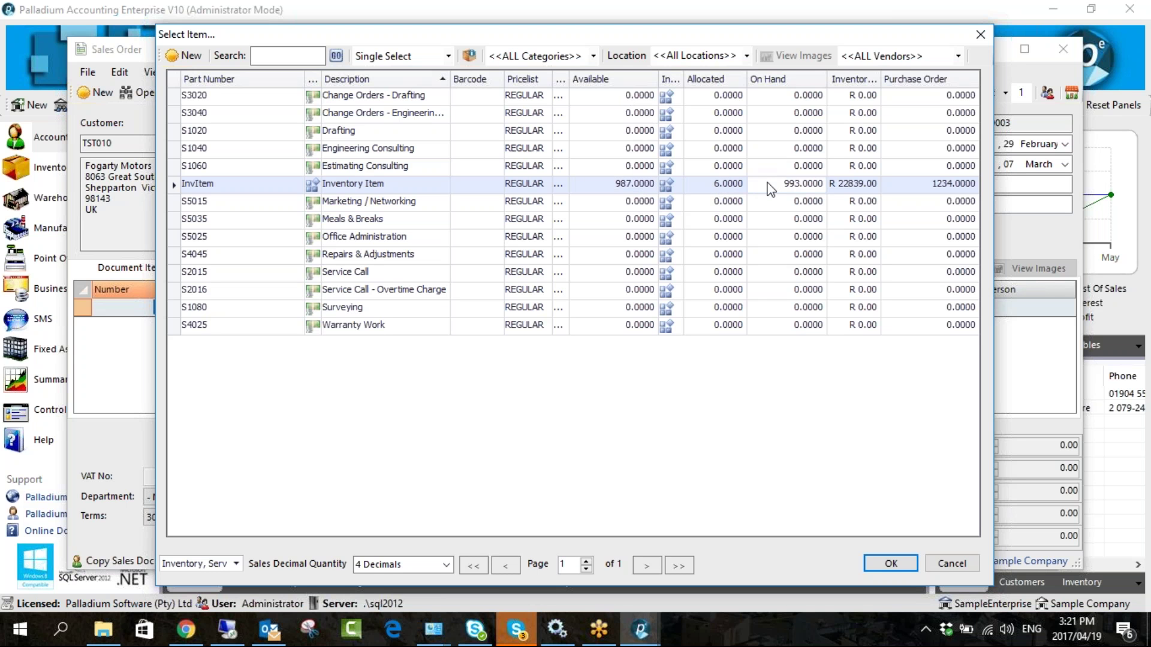
pyautogui.click(697, 187)
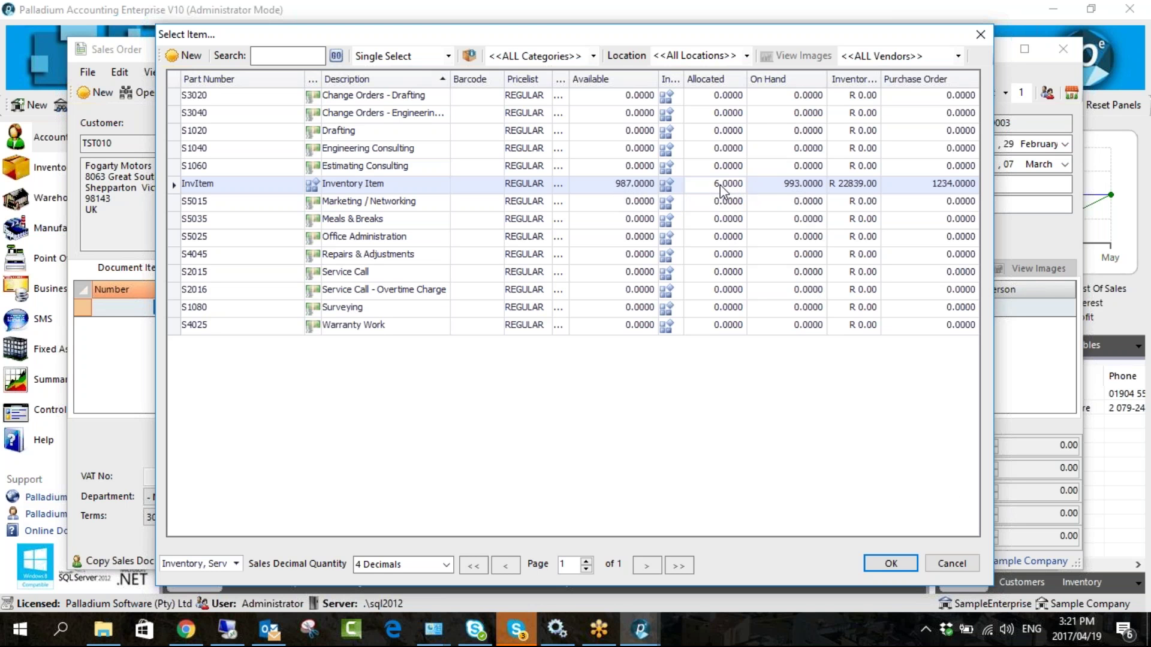
pyautogui.click(982, 34)
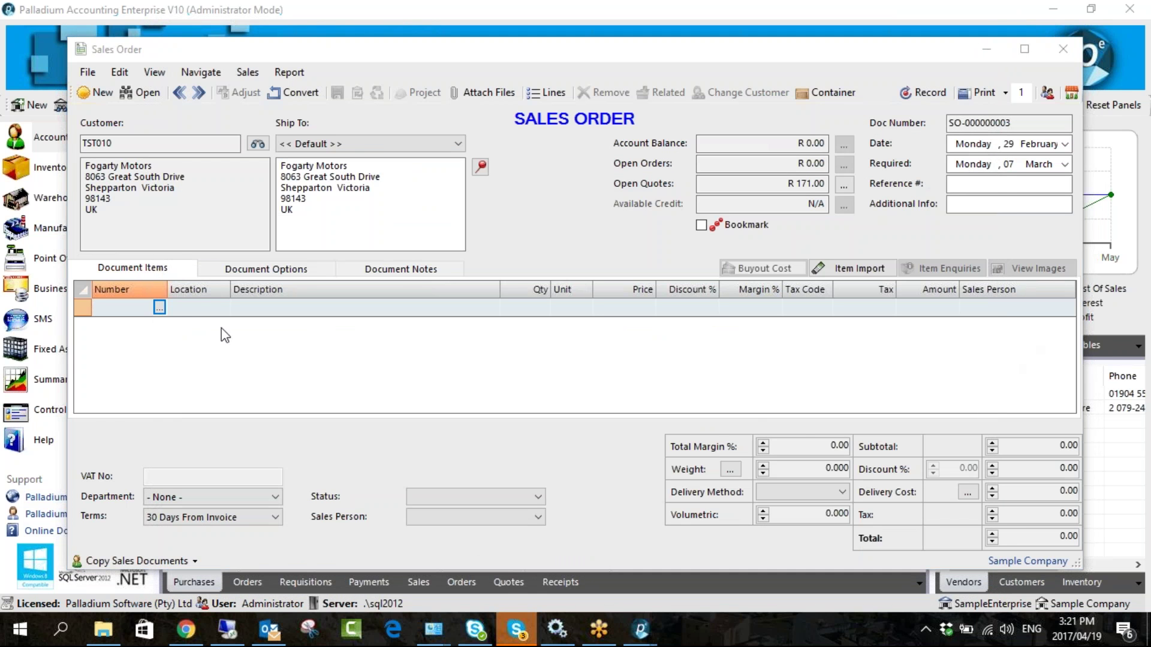
# - Add InvItem as an order line, leaving department None and terms 30 Days From Invoice
pyautogui.click(159, 307)
pyautogui.doubleClick(324, 183)
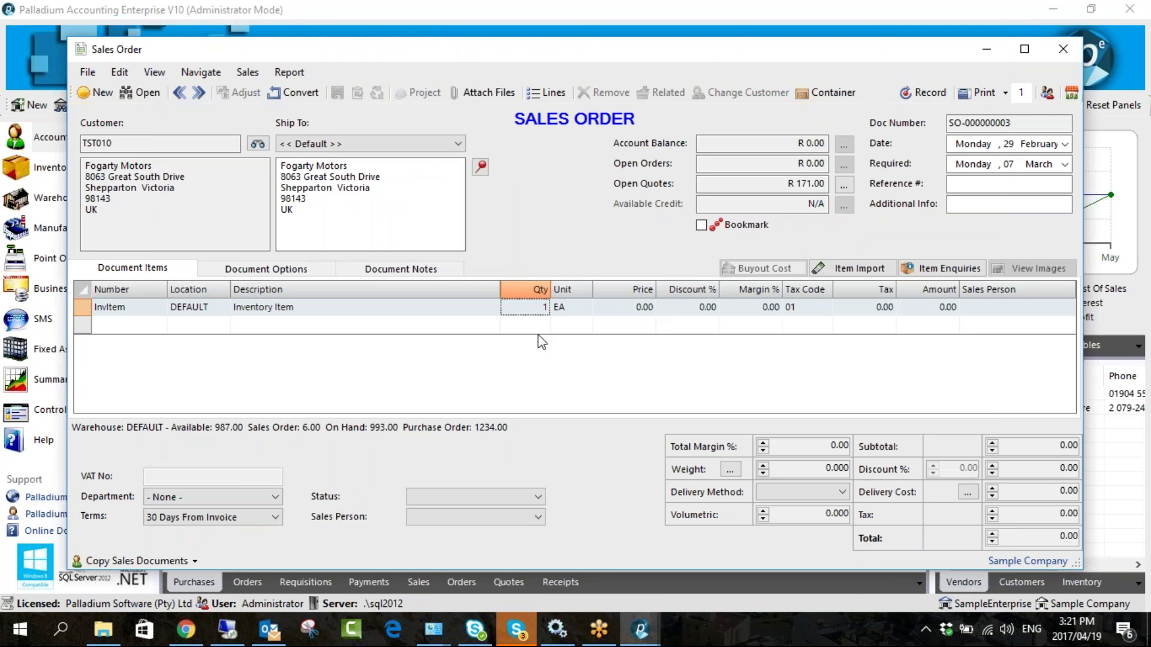
pyautogui.click(188, 494)
pyautogui.click(198, 499)
pyautogui.click(204, 518)
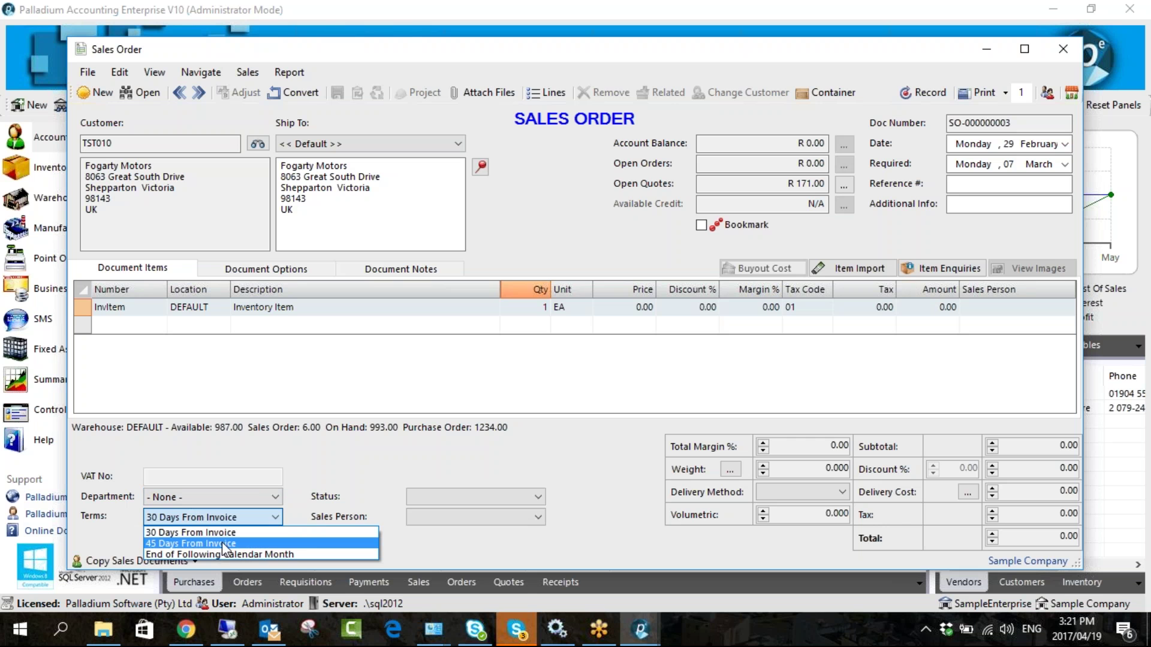
pyautogui.click(252, 533)
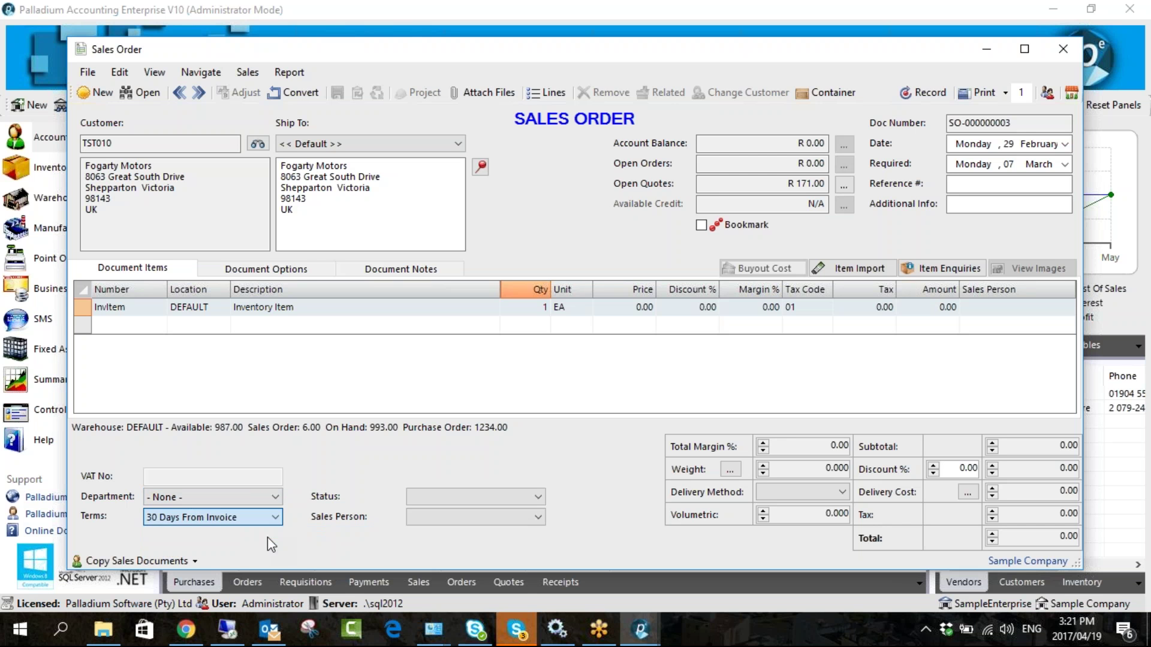
# - Review the order's sales person setting and weight value
pyautogui.click(465, 518)
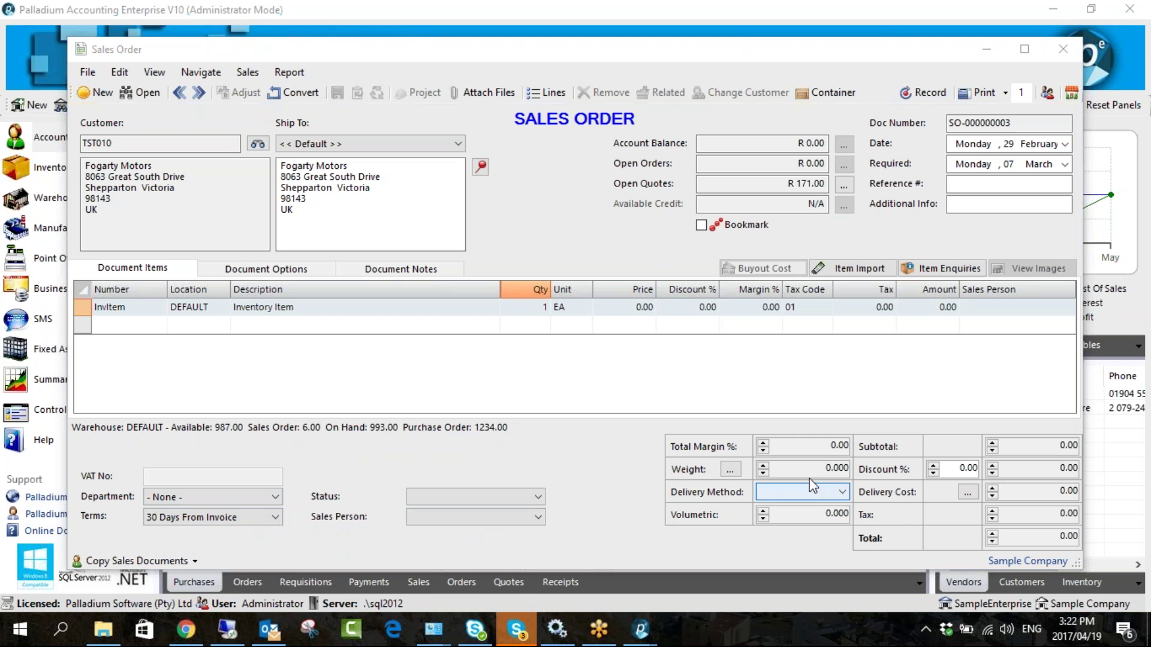
pyautogui.click(832, 469)
pyautogui.doubleClick(832, 469)
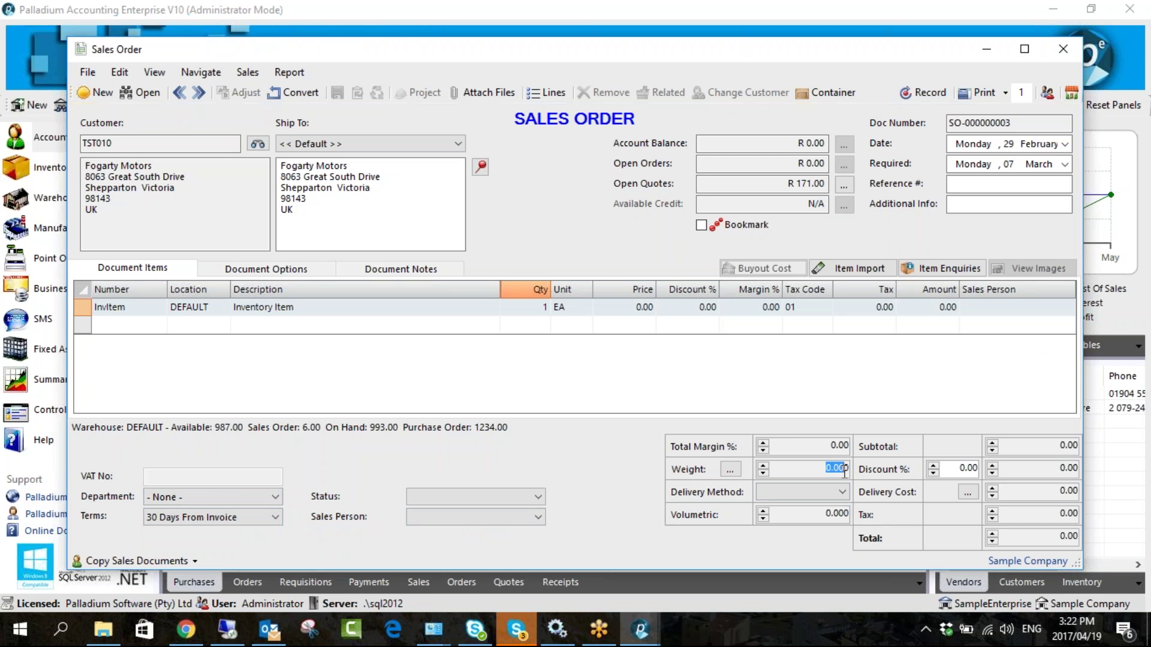
pyautogui.click(806, 467)
# - Price the InvItem line at 50.00, bringing the order total to 57.00
pyautogui.click(620, 308)
pyautogui.doubleClick(612, 307)
pyautogui.write('50')
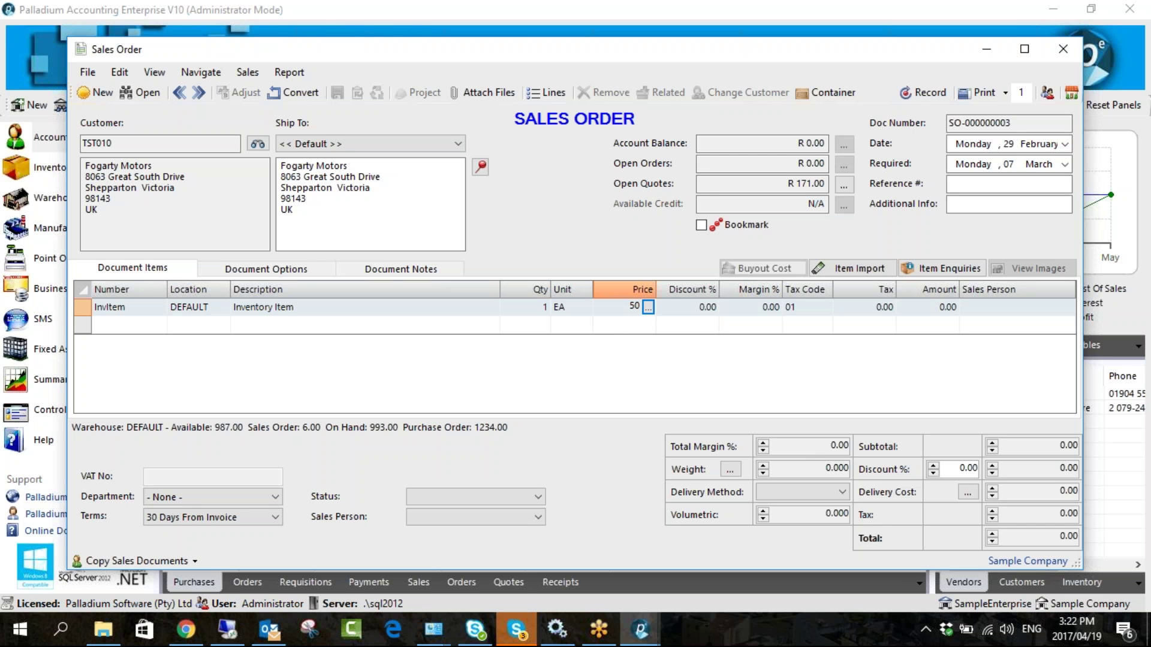
pyautogui.press('Return')
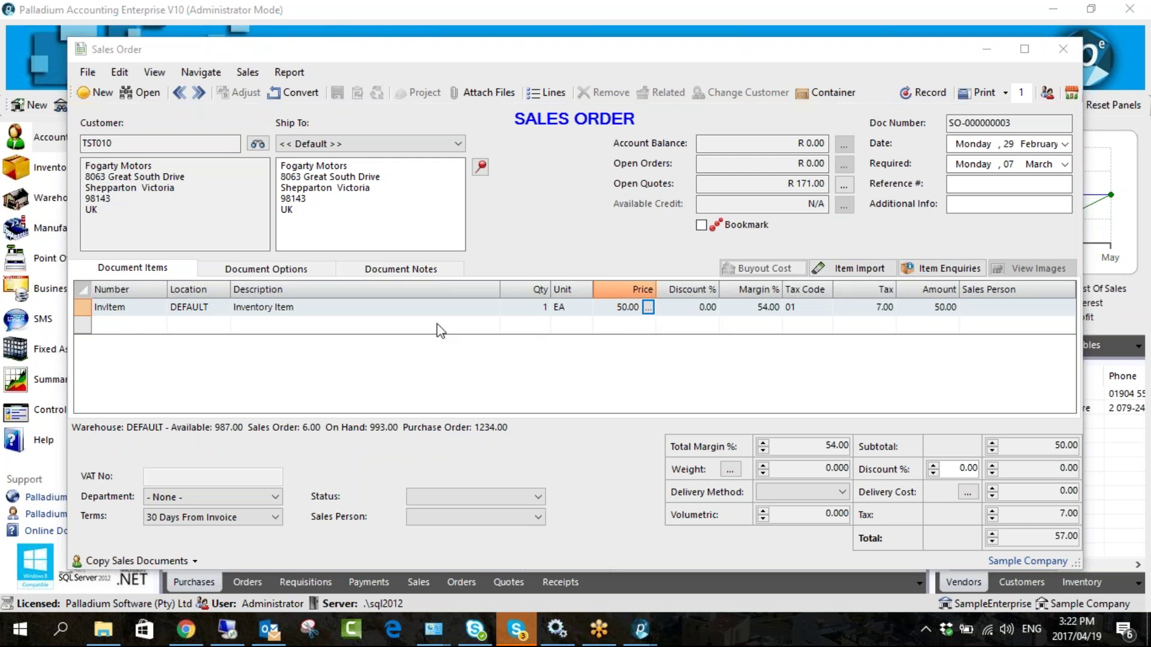
# - Add Service Call - Overtime Charge as the second order line
pyautogui.click(152, 329)
pyautogui.click(159, 324)
pyautogui.doubleClick(259, 362)
# - Check the Description cells of the S2016 and InvItem lines
pyautogui.click(280, 327)
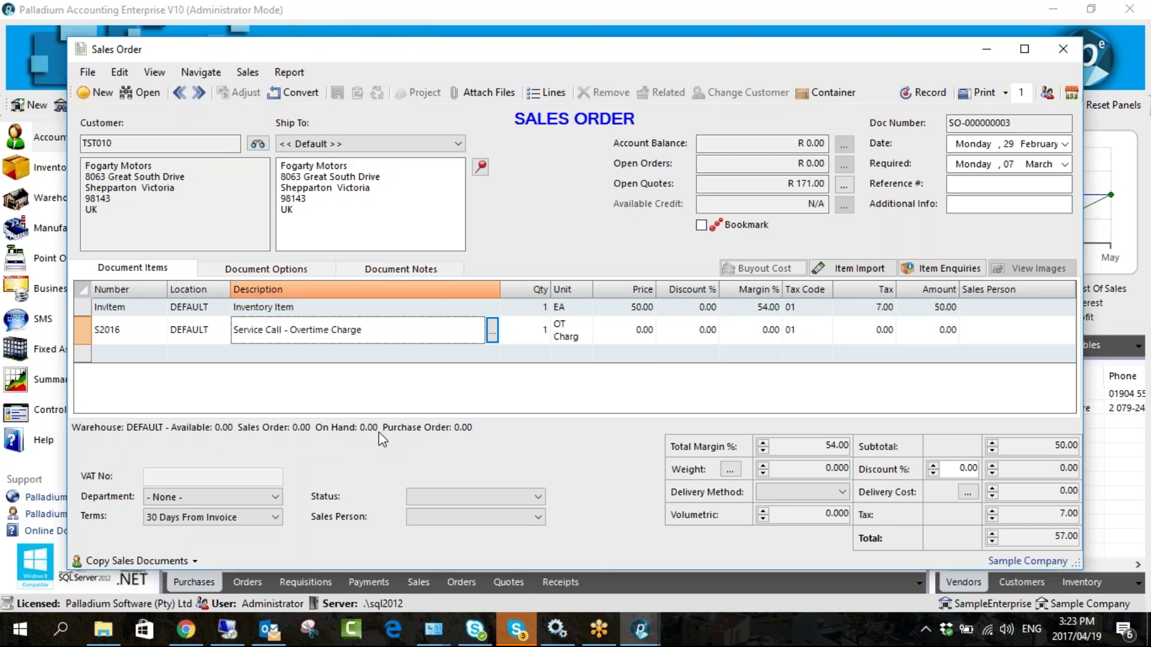
pyautogui.click(294, 310)
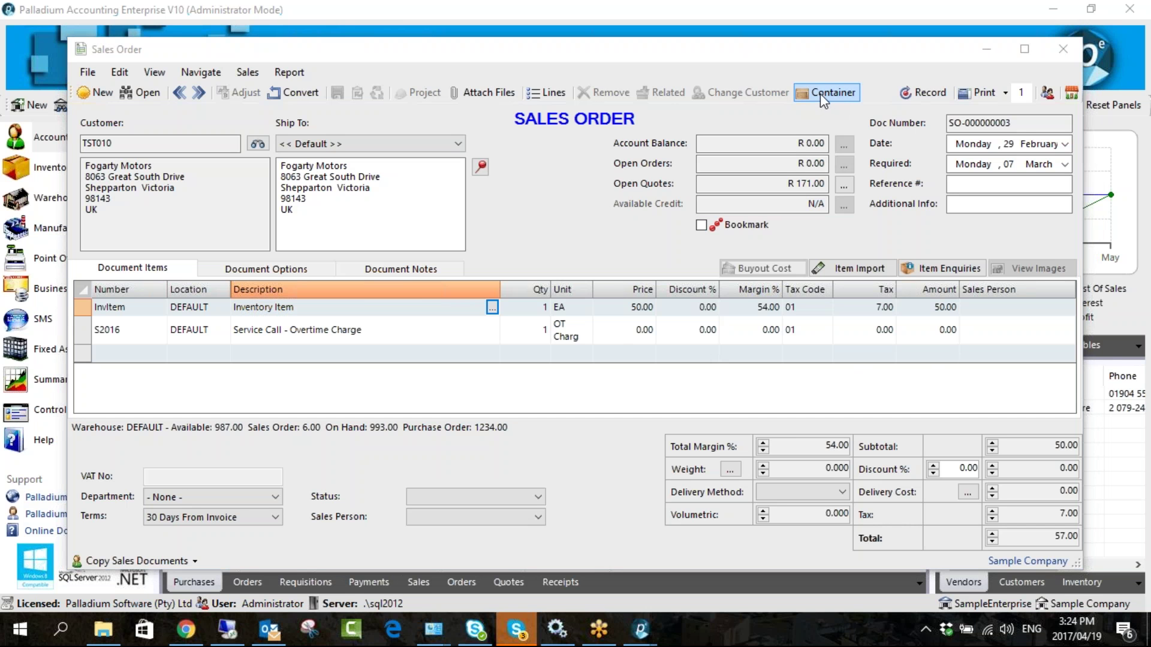
# - Switch the sales order's customer to Ashburton Reinforcing, accepting the price refresh to zero
pyautogui.click(786, 143)
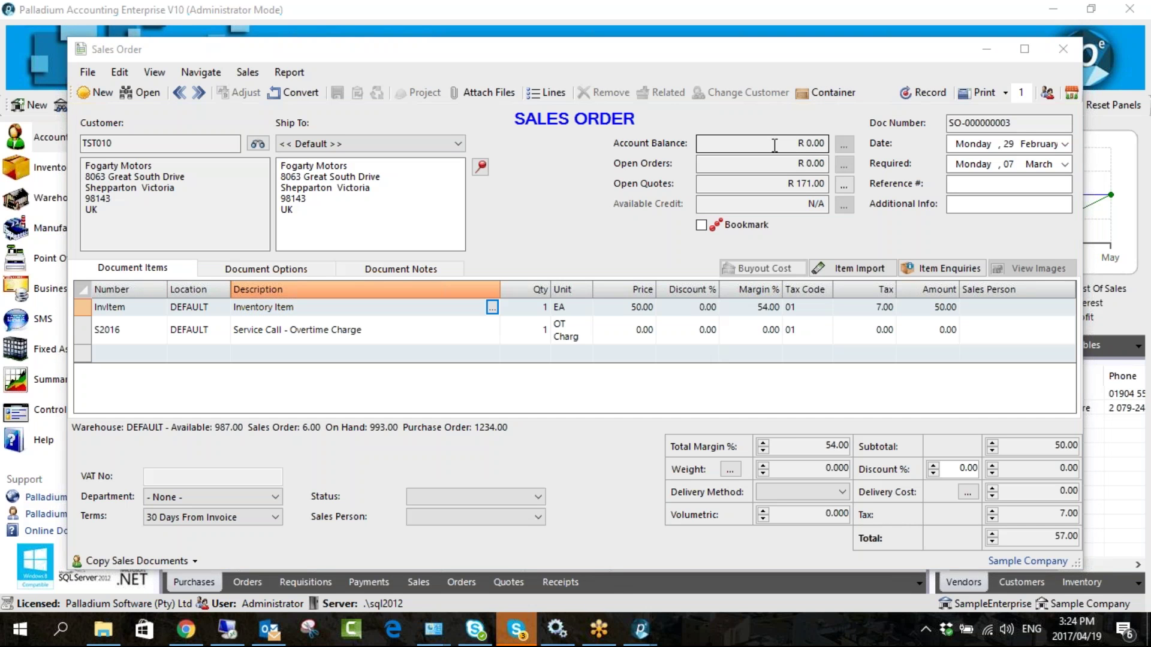
pyautogui.click(798, 163)
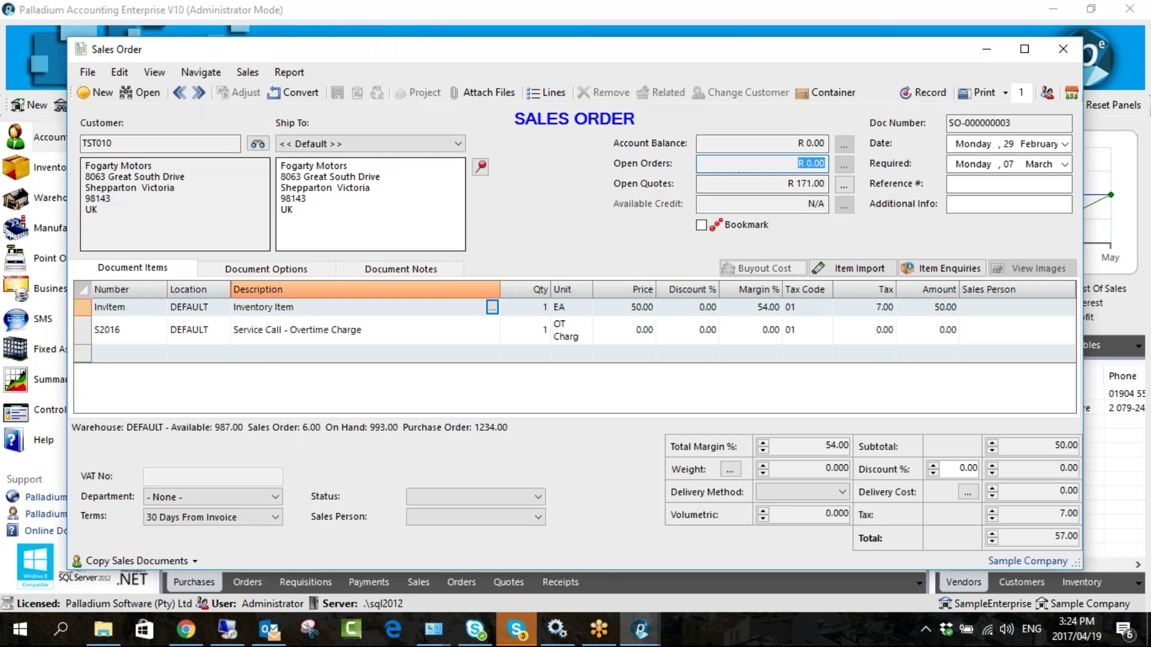
pyautogui.click(256, 145)
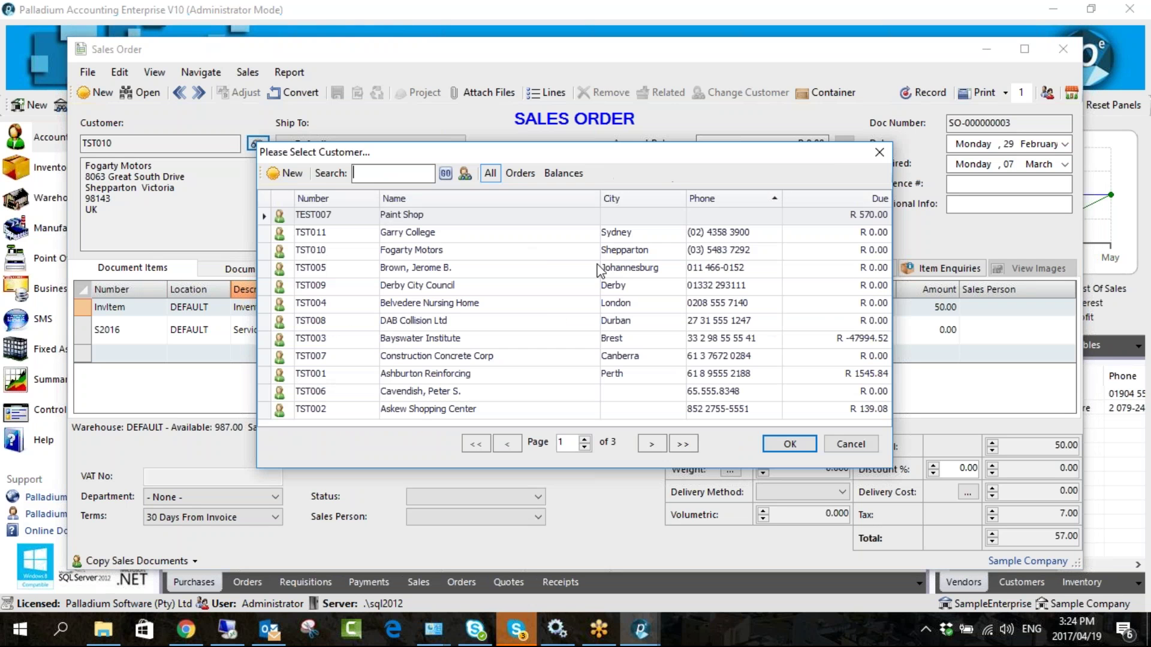
pyautogui.doubleClick(769, 382)
pyautogui.click(570, 384)
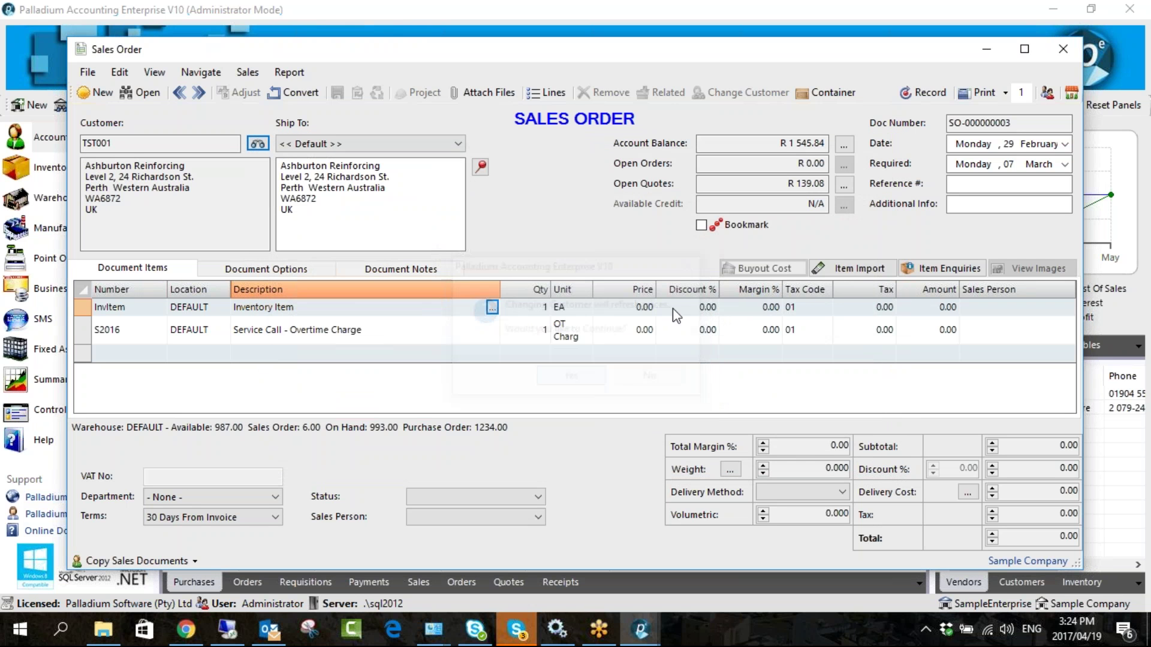
# - Select the new customer's account balance amount and move on to Open Orders
pyautogui.click(754, 147)
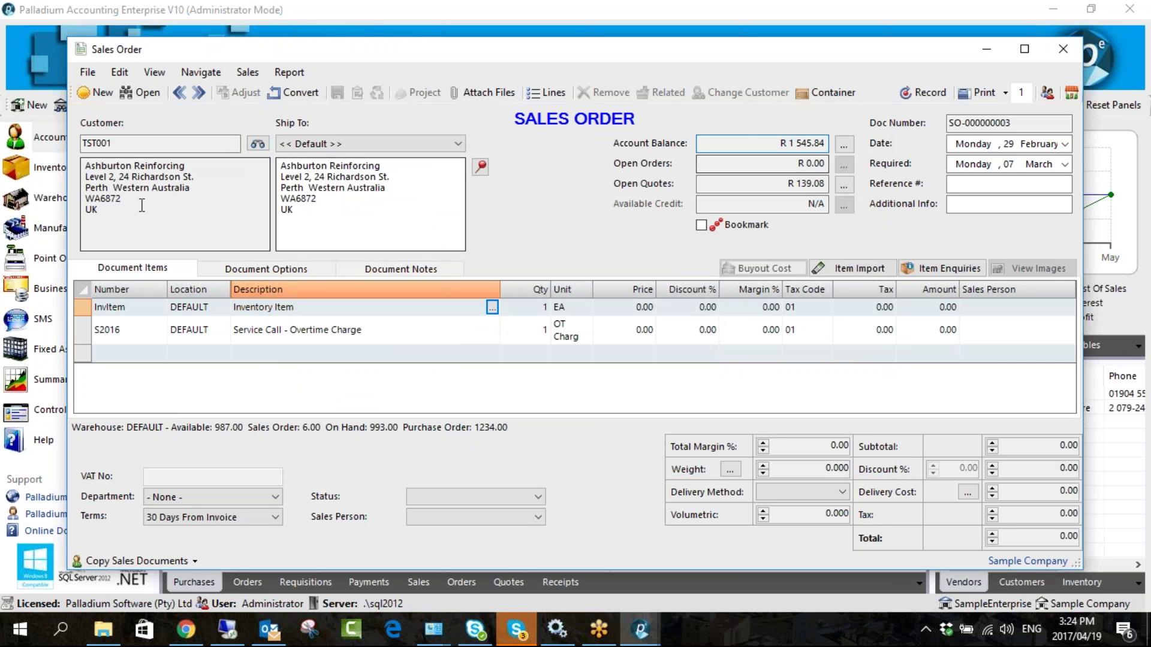
pyautogui.moveTo(778, 144); pyautogui.dragTo(831, 143)
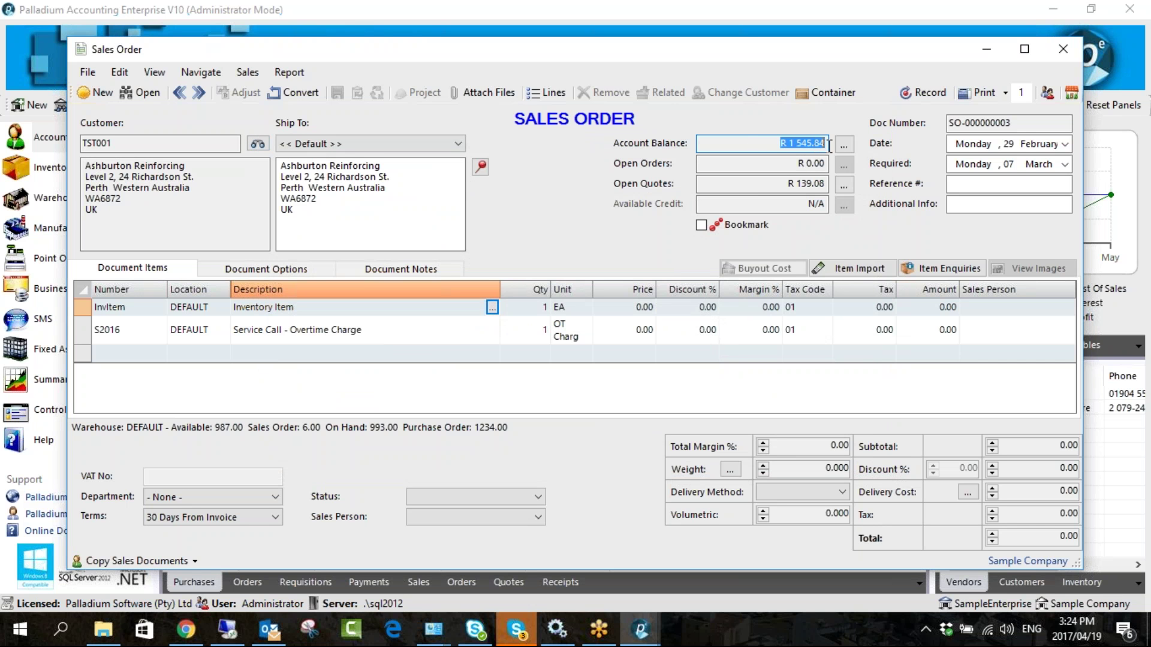
pyautogui.press('Tab')
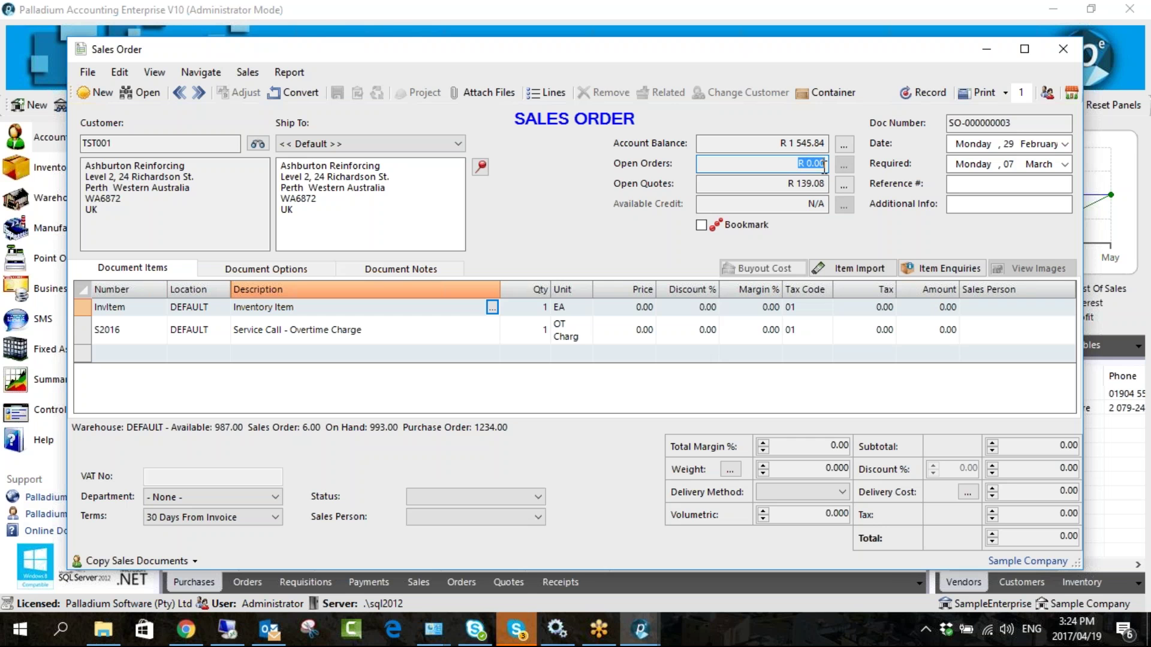
# - Review Ashburton Reinforcing's balance fields and list the invoices behind the R 1 545.84 balance
pyautogui.press('Tab')
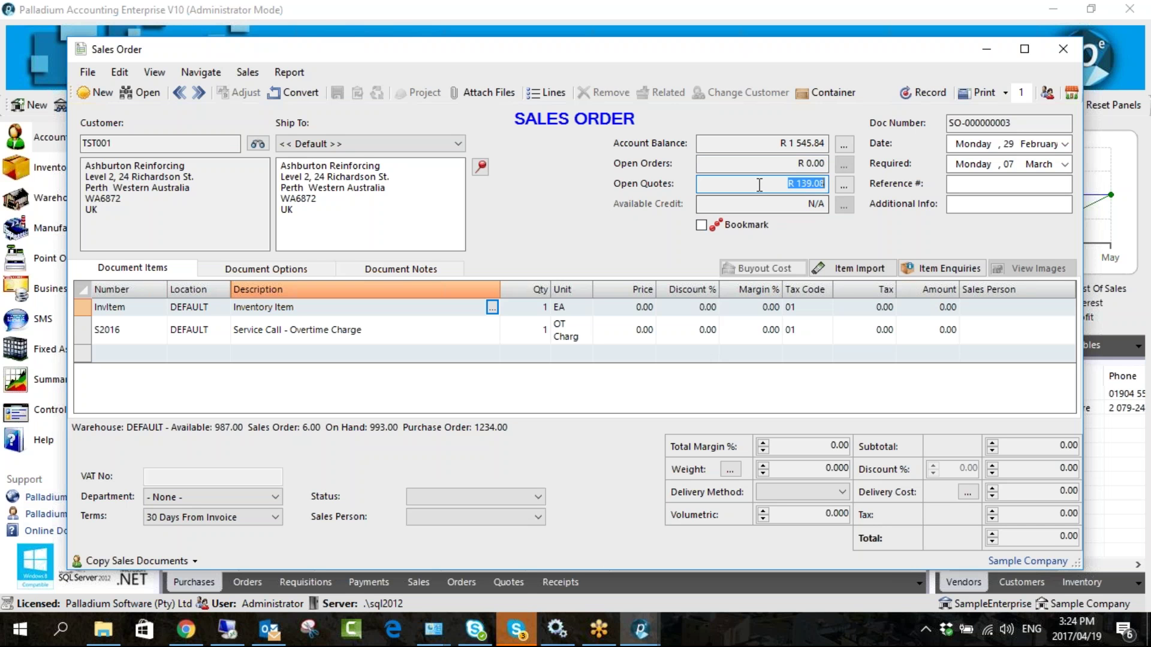
pyautogui.click(753, 143)
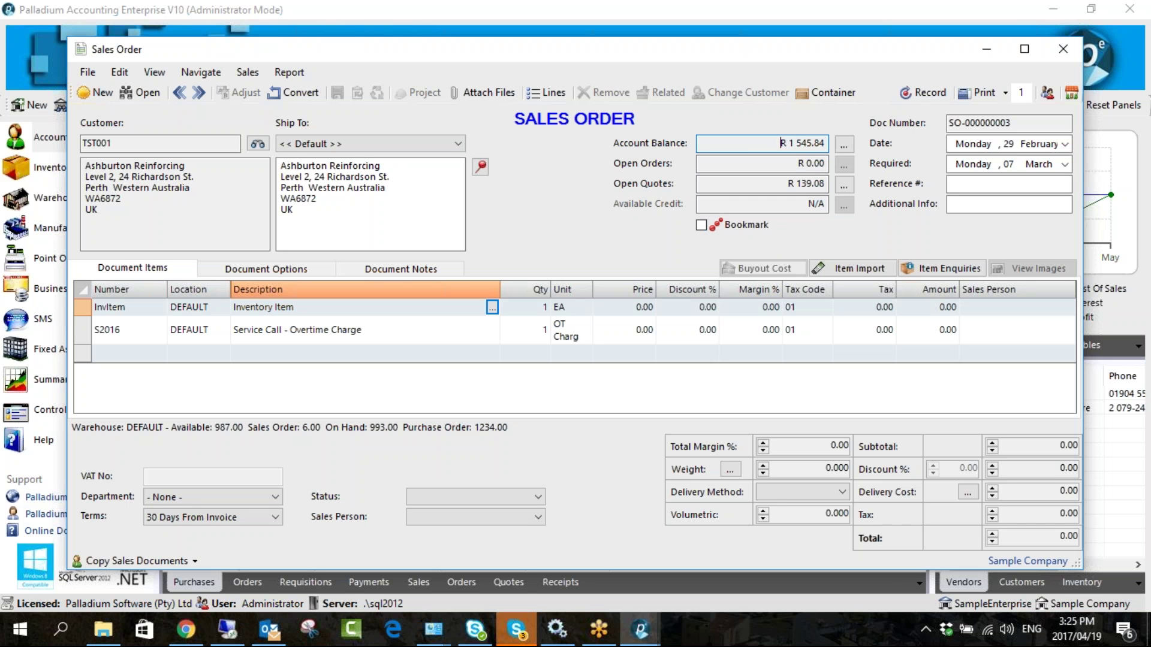
pyautogui.moveTo(777, 144); pyautogui.dragTo(835, 143)
pyautogui.click(782, 144)
pyautogui.click(843, 147)
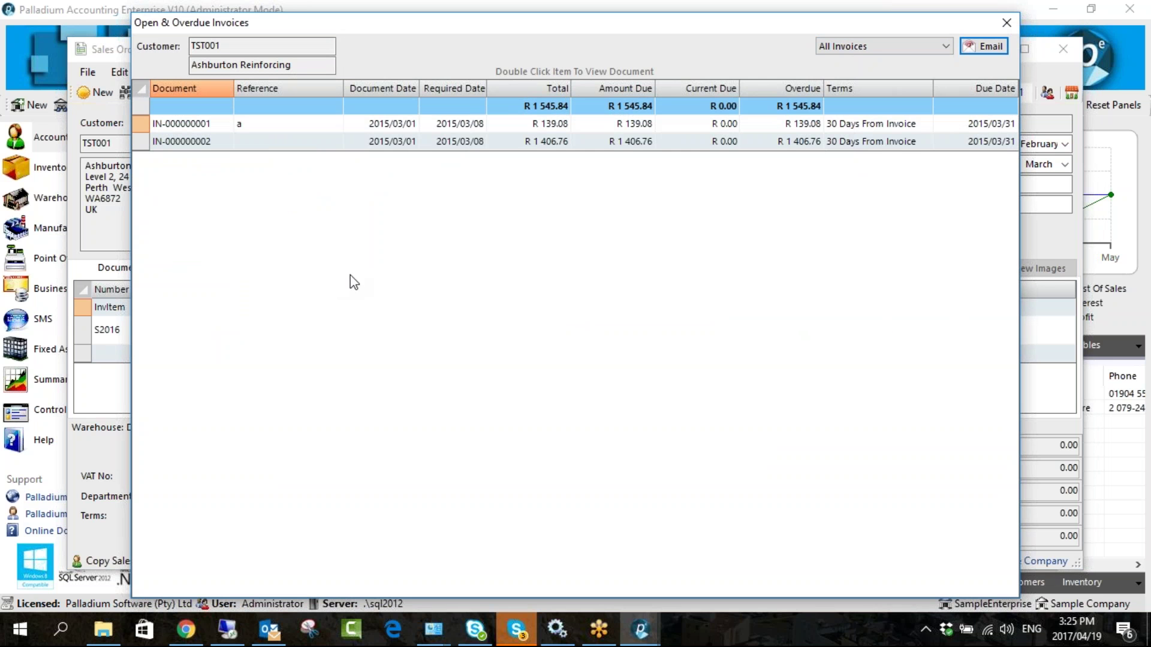
# - Filter the customer's invoice list to Overdue Invoices only, then close the list
pyautogui.click(838, 47)
pyautogui.click(839, 72)
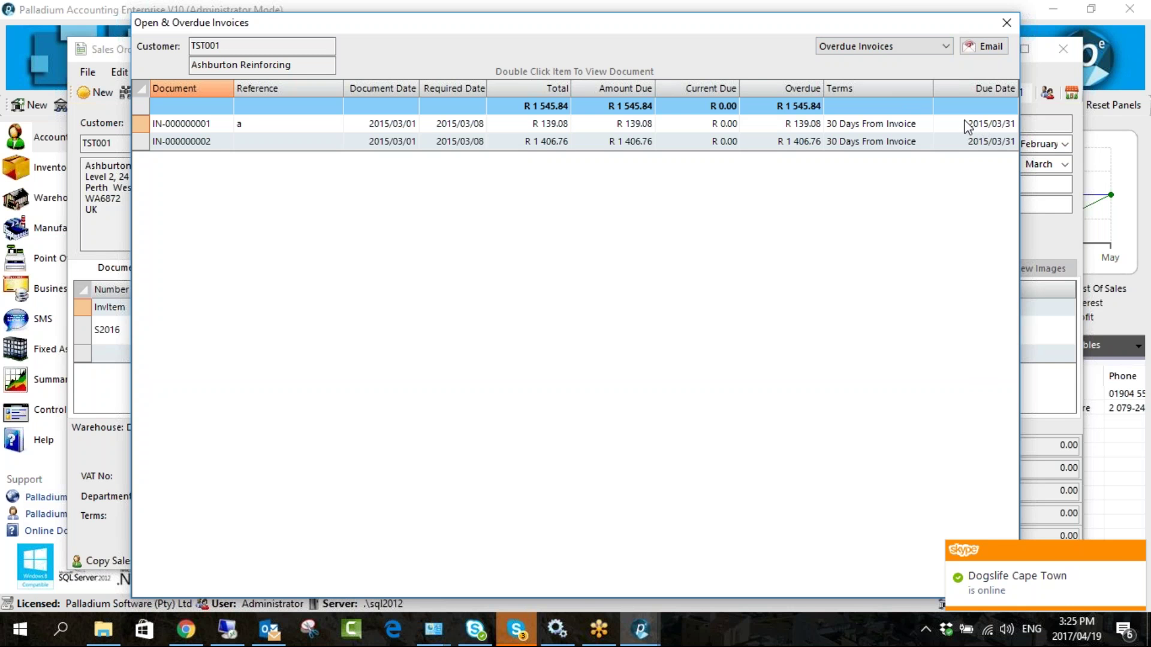
pyautogui.click(875, 48)
pyautogui.click(875, 52)
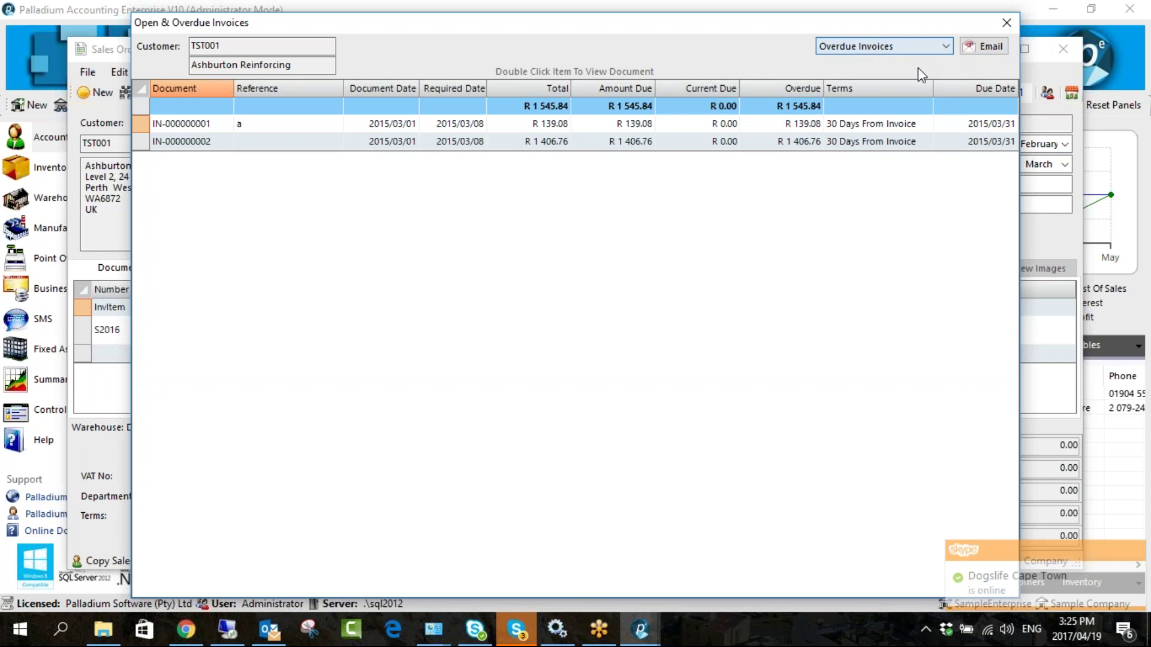
pyautogui.click(1006, 24)
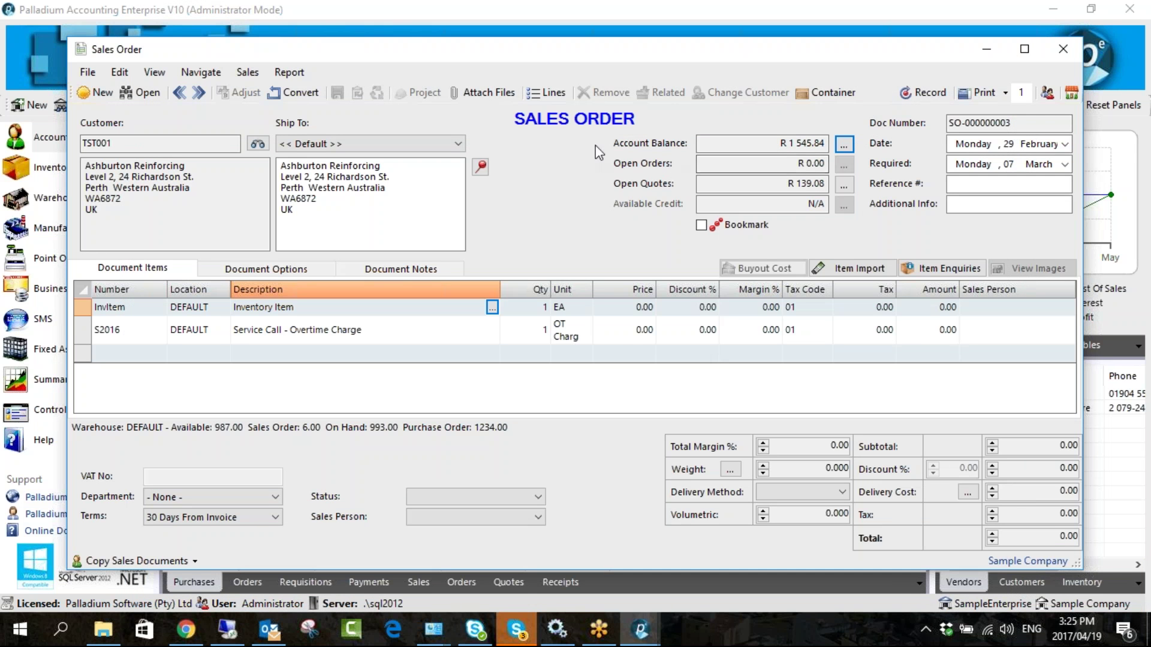
# - Check the order's attachments without adding one, then look at the empty Ship Via list
pyautogui.click(476, 96)
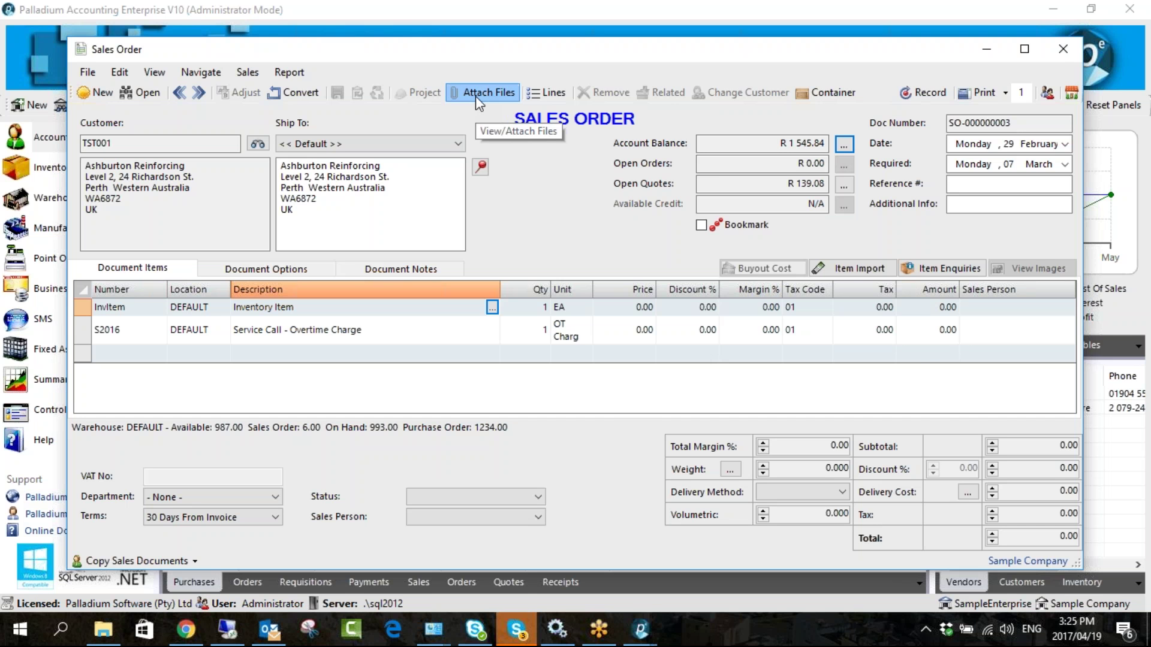
pyautogui.click(883, 396)
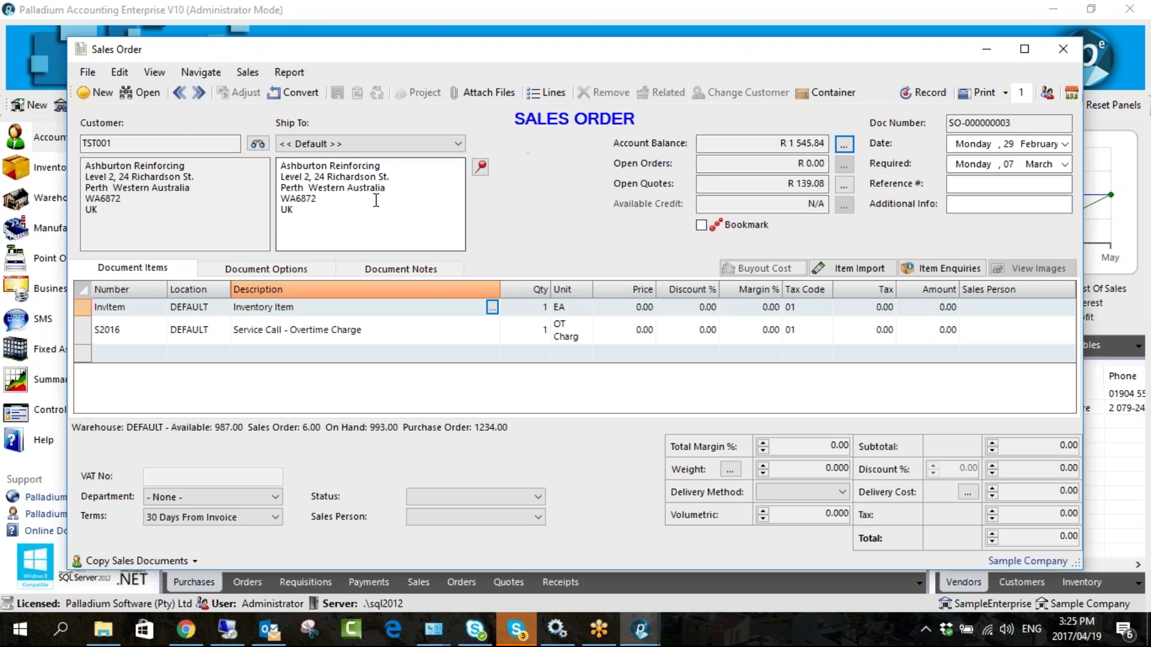
pyautogui.click(255, 274)
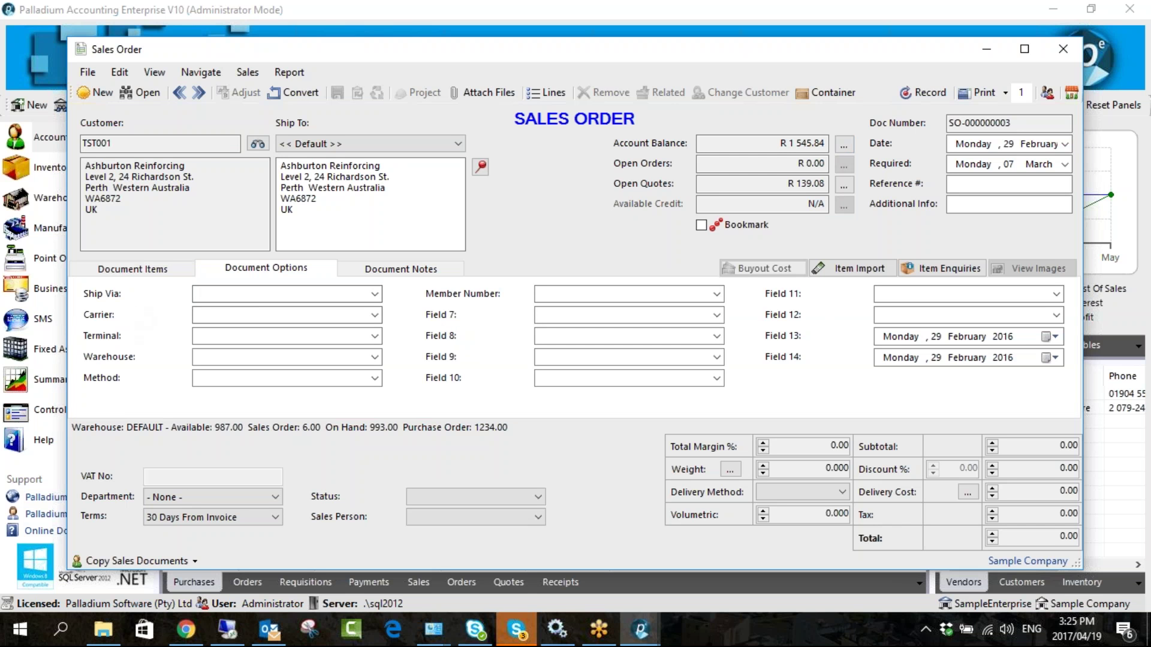
pyautogui.click(375, 295)
pyautogui.click(375, 294)
# - Enter 'test' as the Ship Via and record sales order SO-000000003
pyautogui.write('t')
pyautogui.press('BackSpace')
pyautogui.write('test')
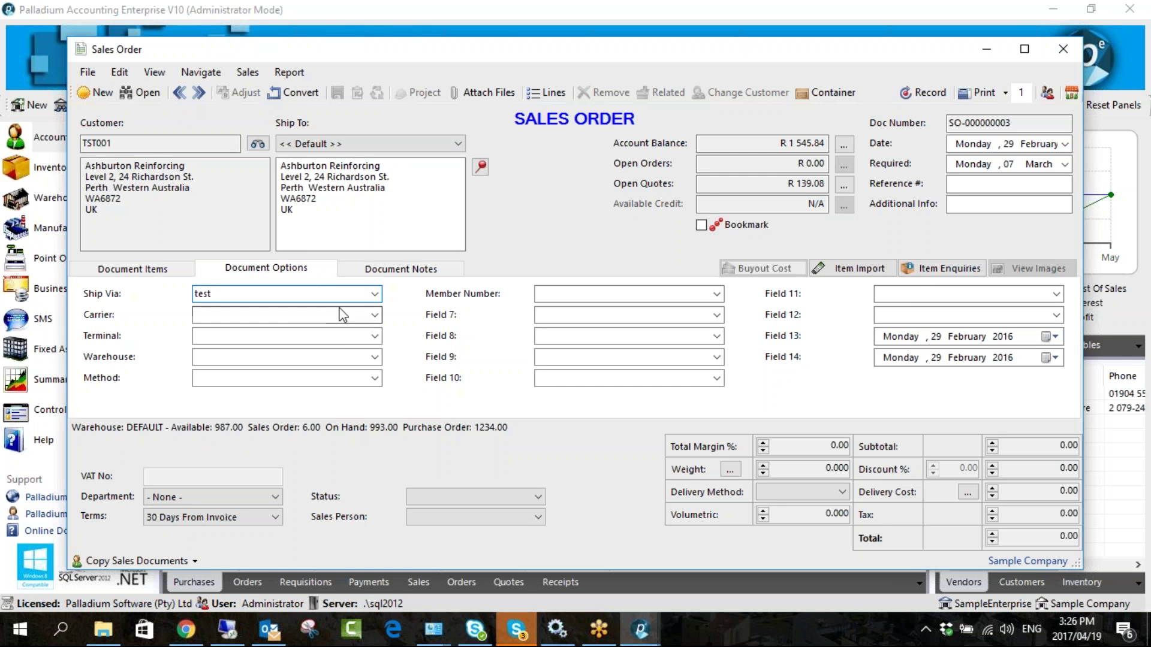
pyautogui.click(377, 322)
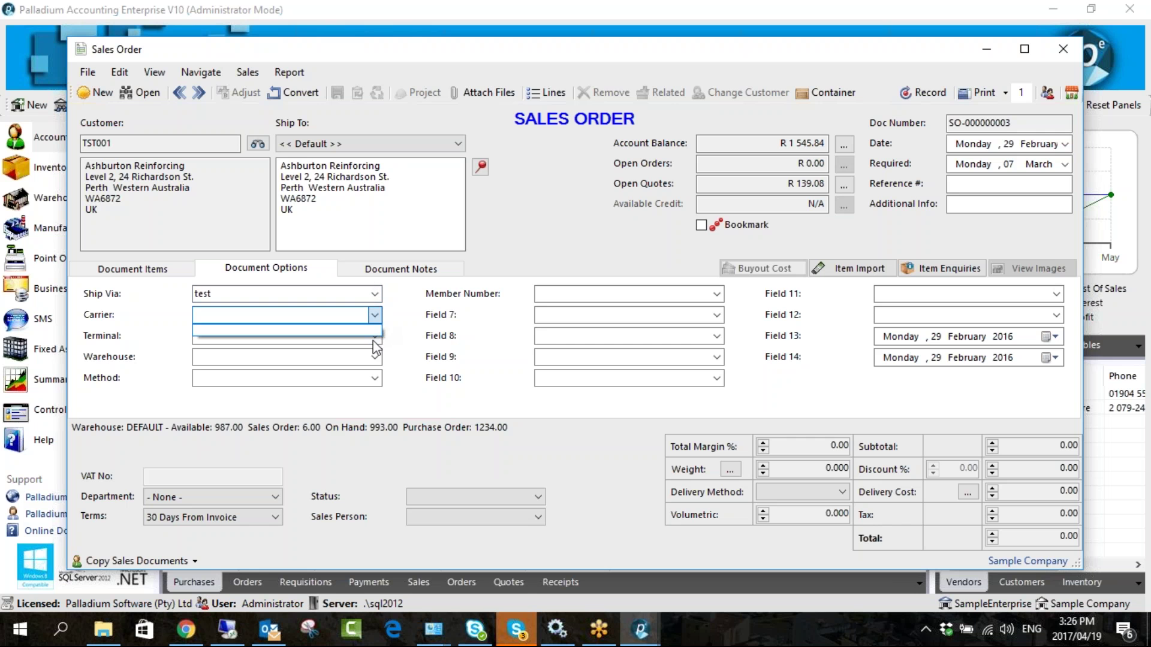
pyautogui.click(297, 295)
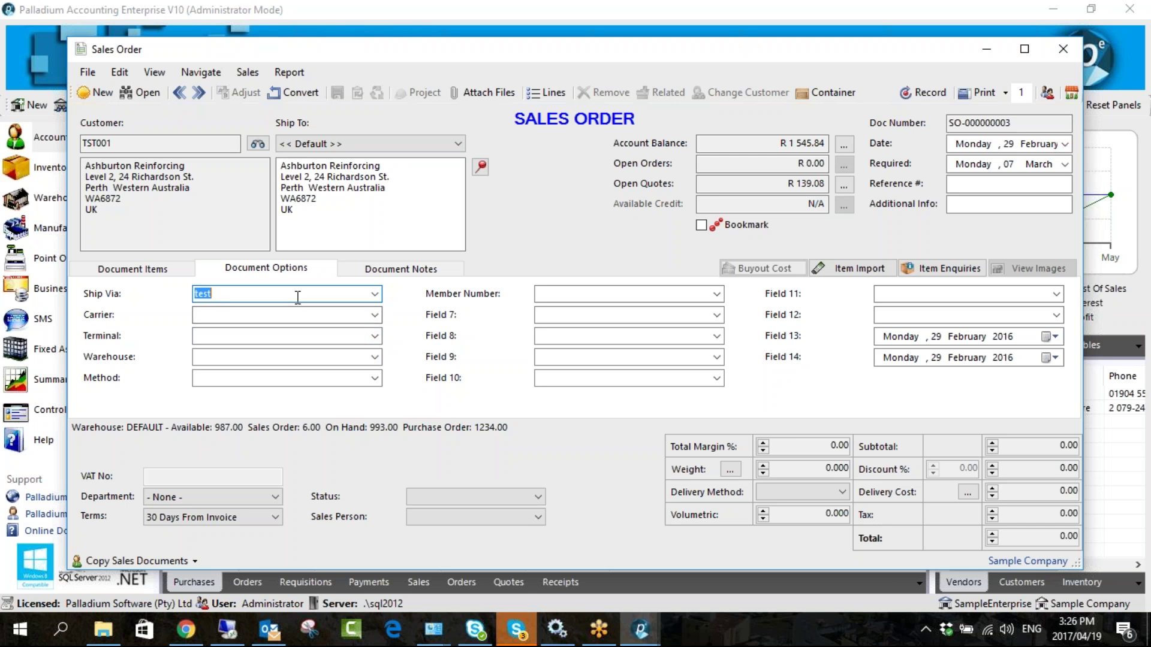
pyautogui.click(930, 96)
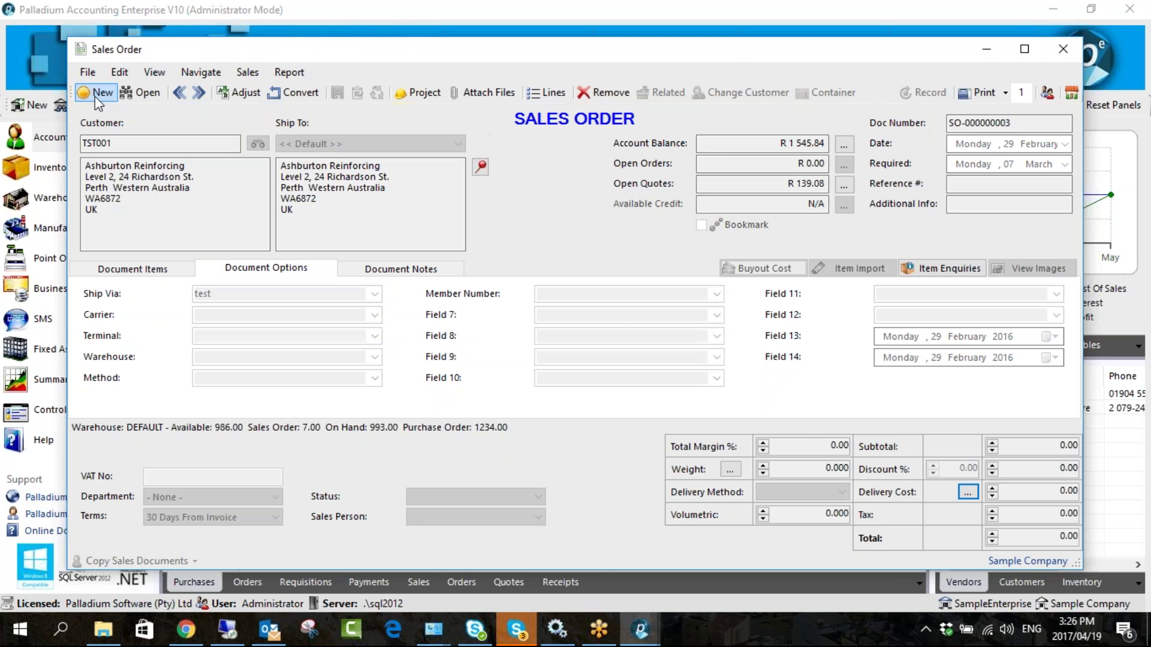
# - Start a new sales order for customer TST011 Garry College, found by searching 'tst'
pyautogui.click(99, 93)
pyautogui.click(256, 145)
pyautogui.write('tst')
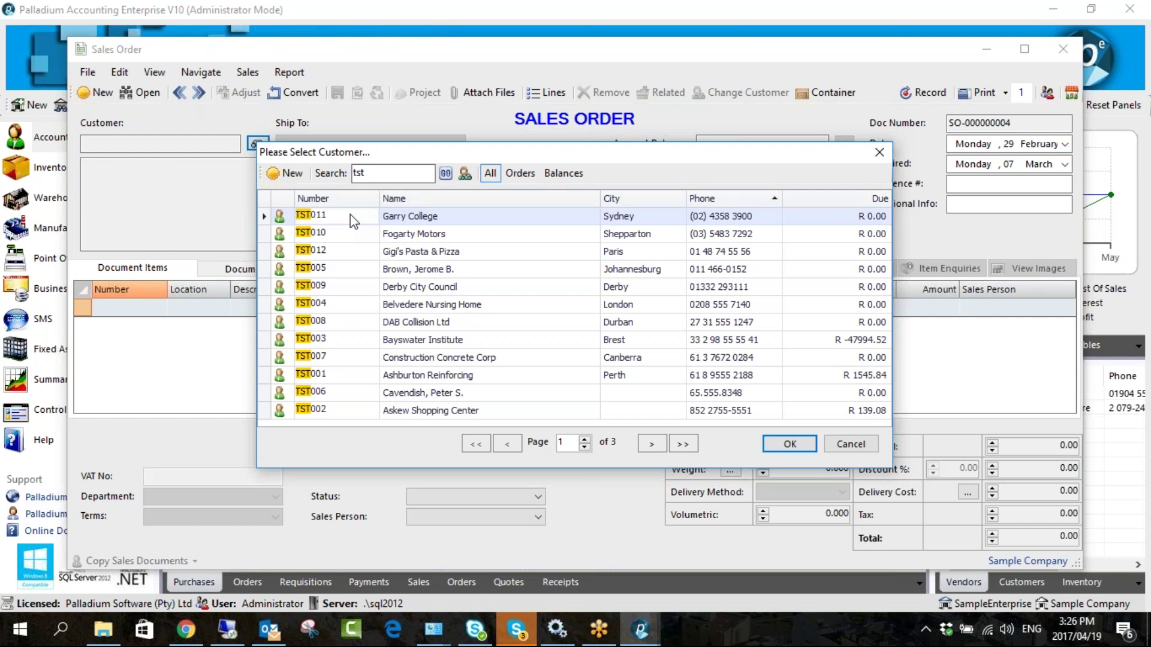
pyautogui.doubleClick(356, 218)
# - Confirm 'test' is offered as a Ship Via choice, view Document Notes, and close without recording
pyautogui.click(247, 274)
pyautogui.click(301, 293)
pyautogui.click(374, 293)
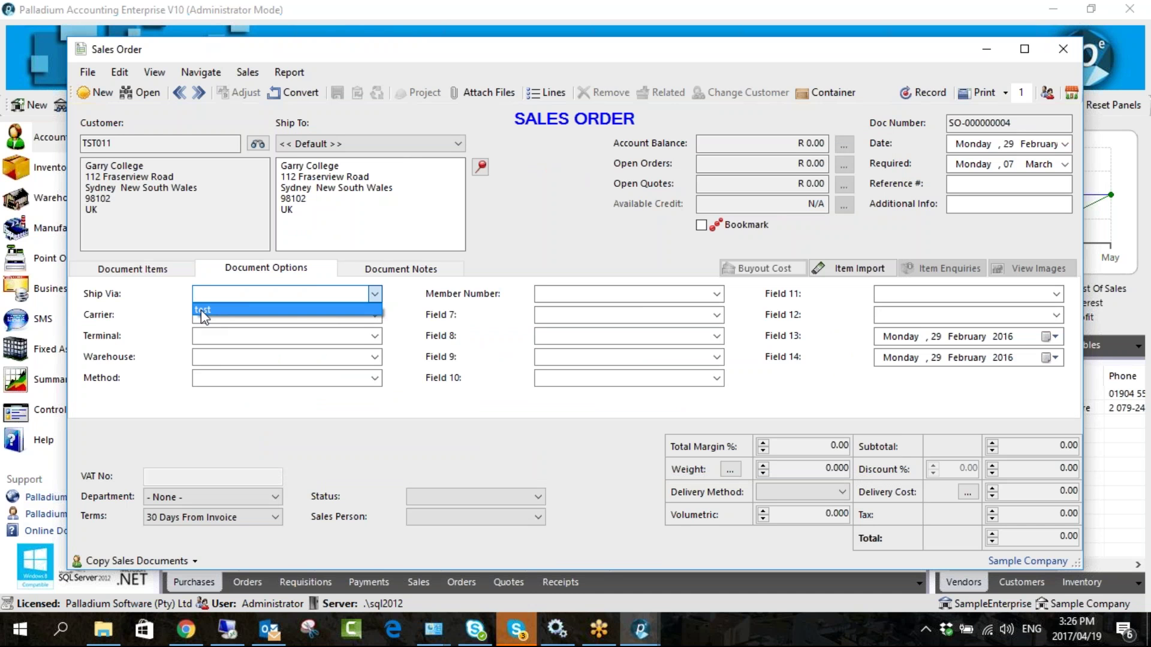
pyautogui.click(425, 342)
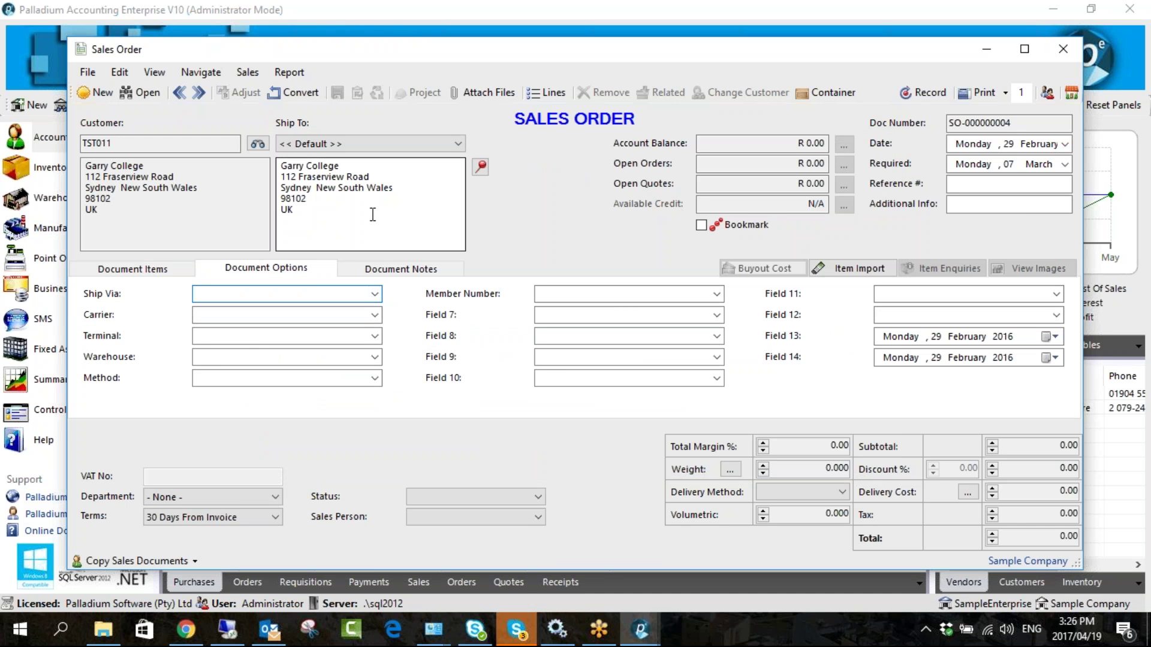
pyautogui.click(374, 294)
pyautogui.click(375, 337)
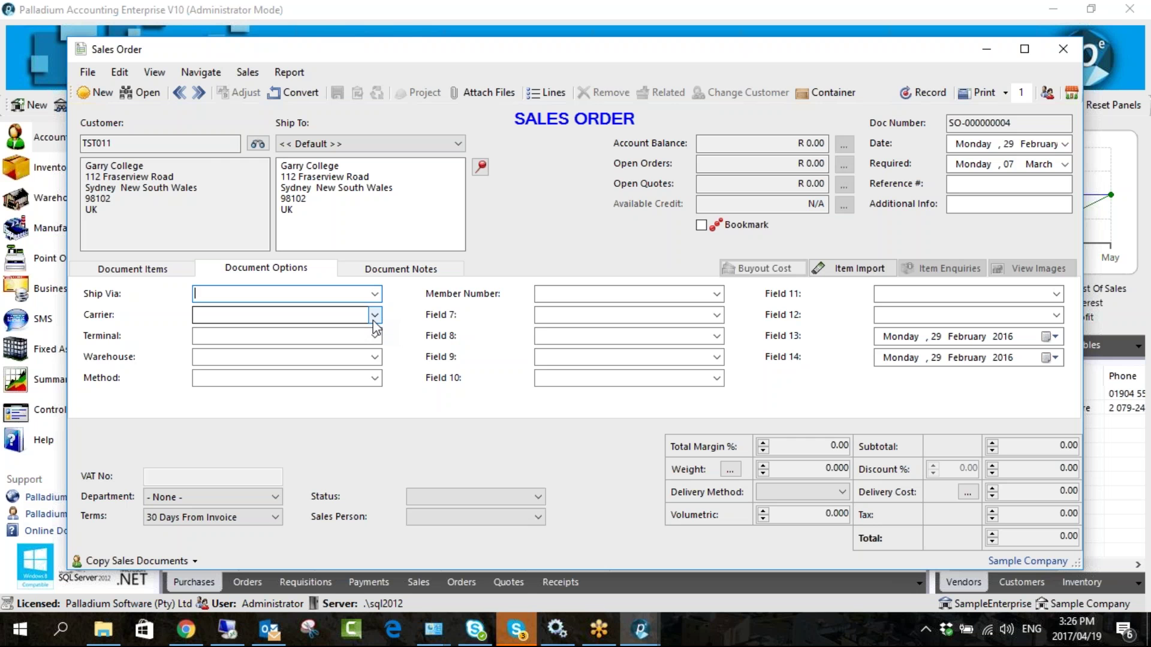
pyautogui.click(377, 271)
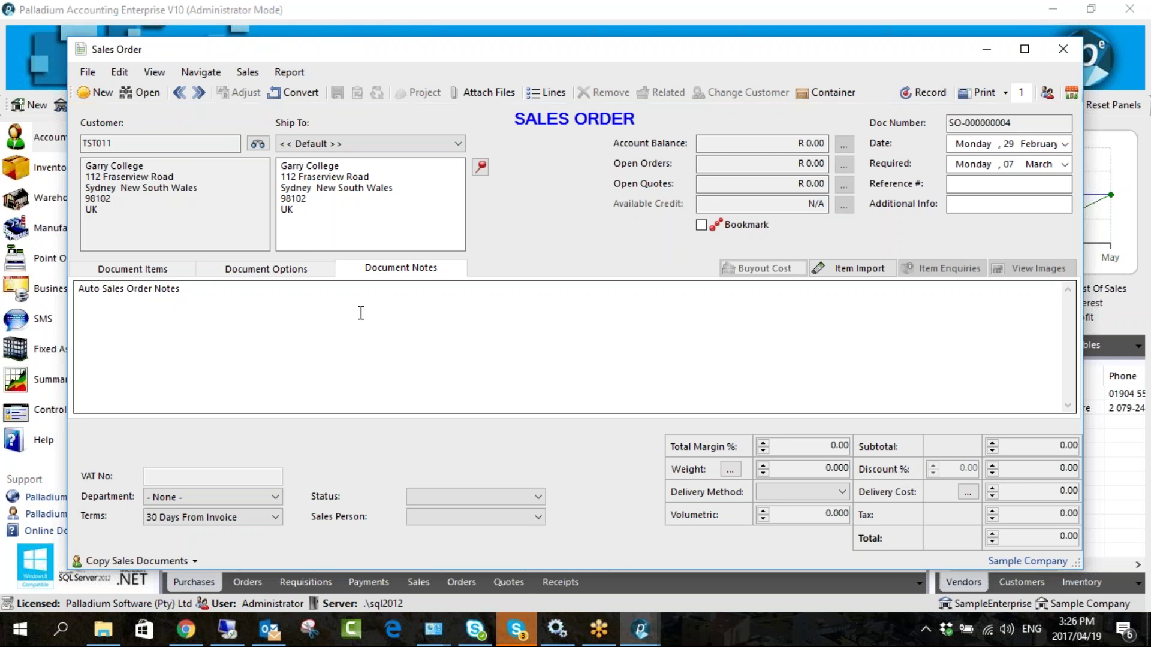
pyautogui.click(1063, 49)
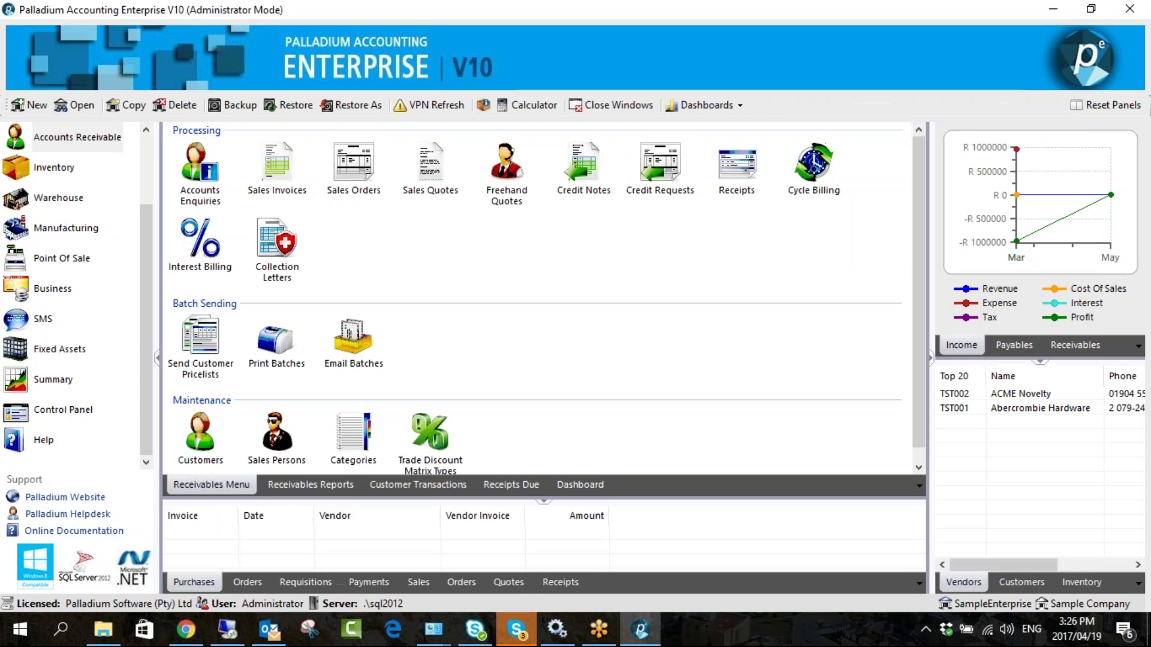
# - Convert sales order SO-000000003 into a sales invoice, dismissing the zero selling price warning
pyautogui.click(282, 183)
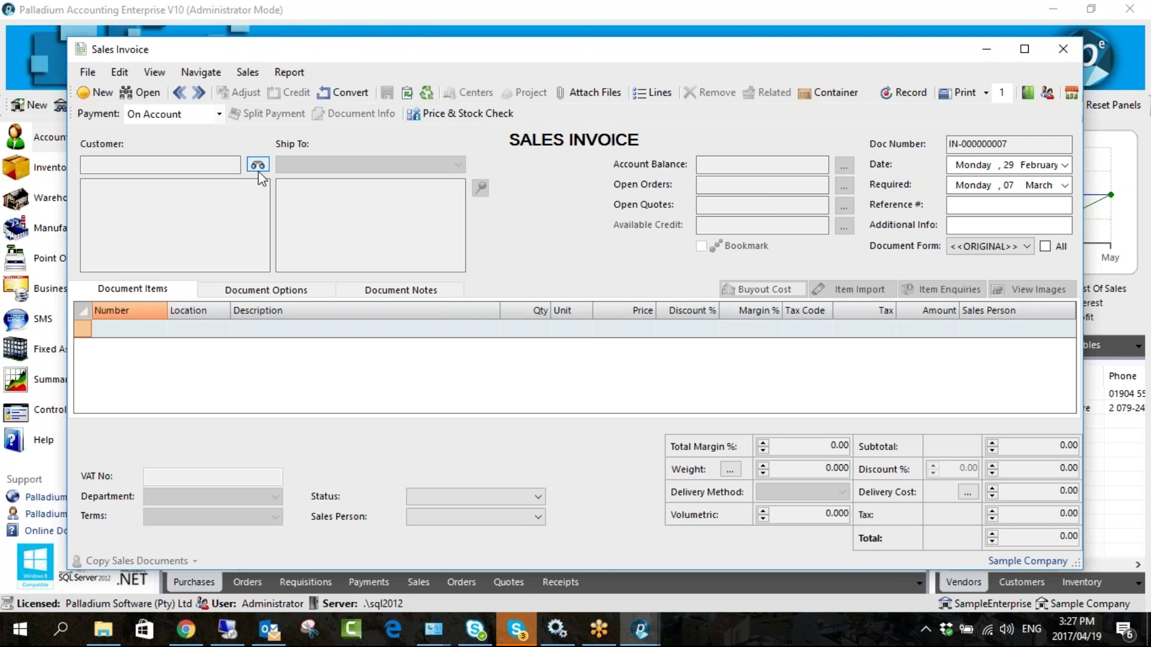
pyautogui.click(331, 100)
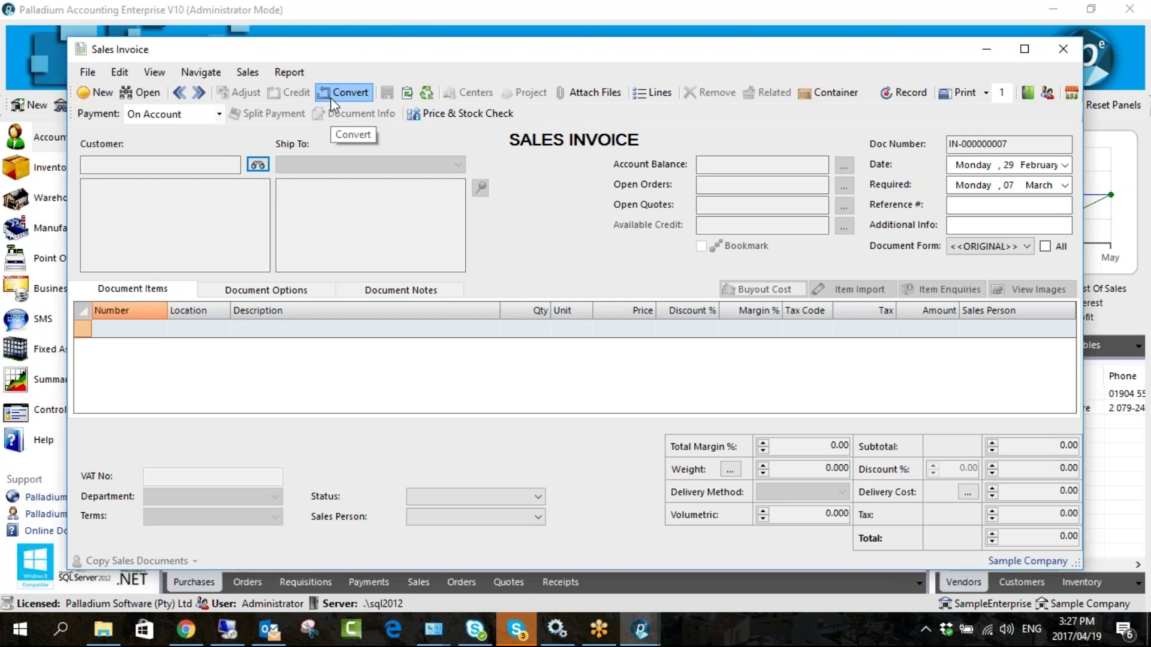
pyautogui.doubleClick(373, 176)
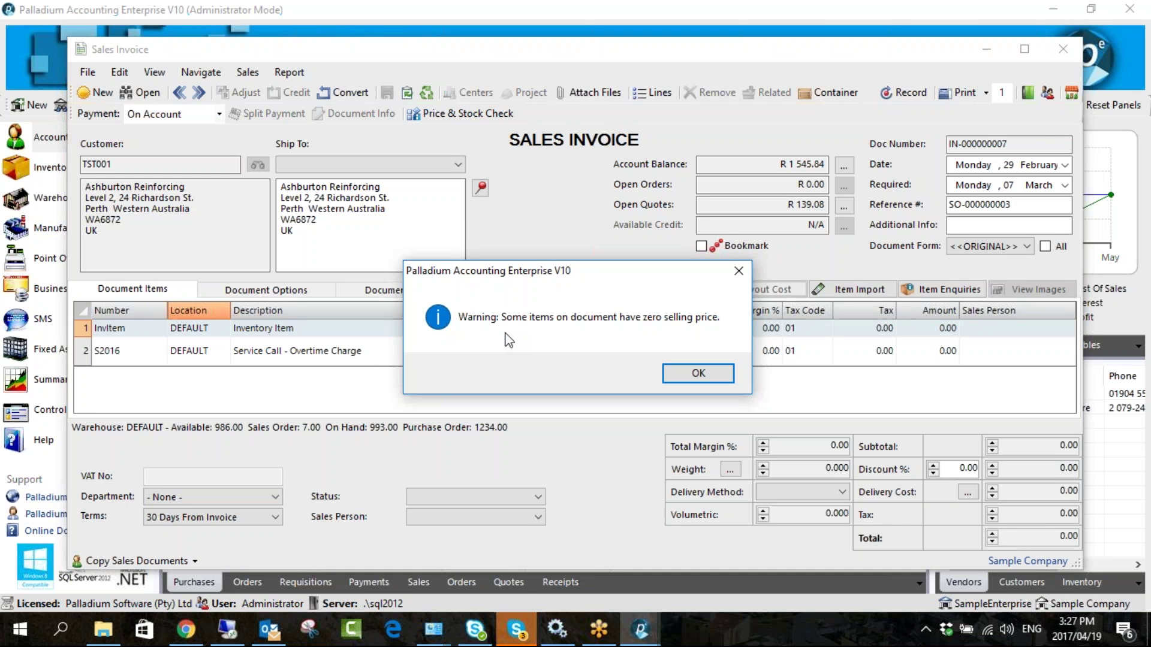
pyautogui.click(706, 379)
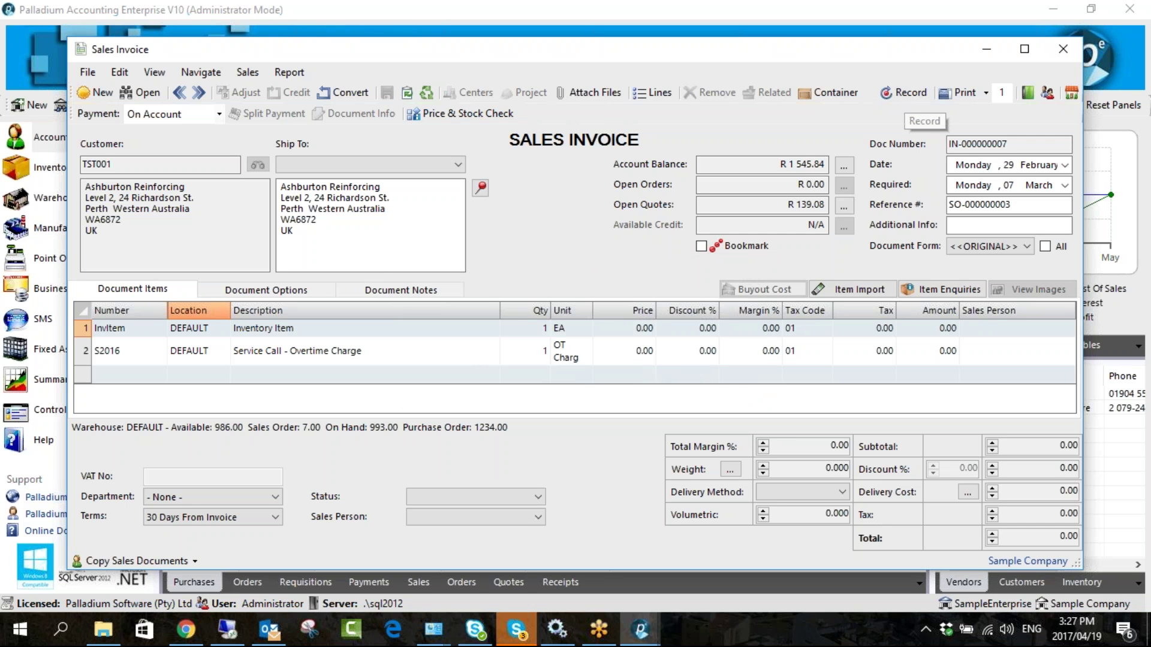
# - Price the InvItem at 12.00, record invoice IN-000000007 and close it
pyautogui.click(628, 328)
pyautogui.write('12')
pyautogui.click(704, 378)
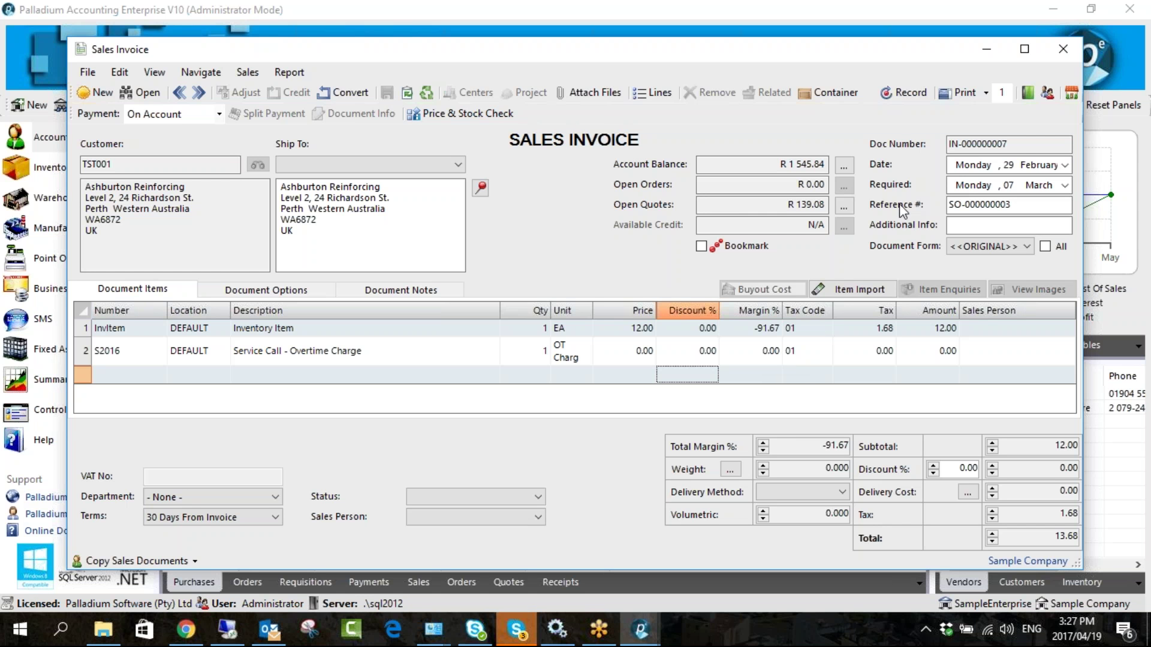
pyautogui.click(886, 93)
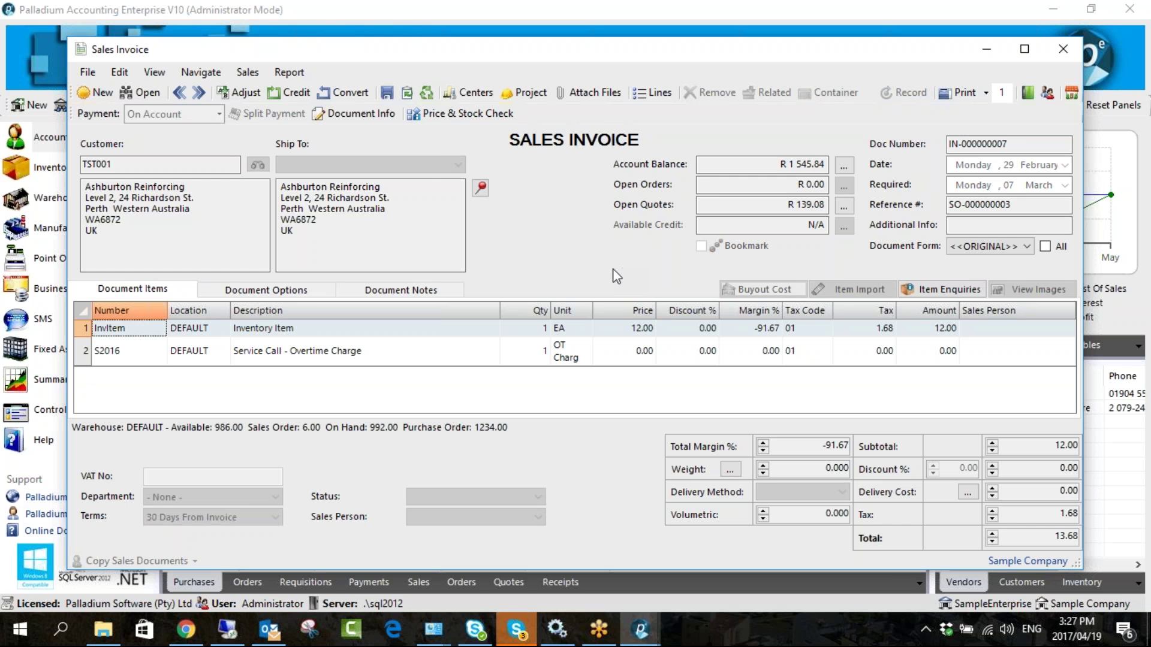
pyautogui.click(1056, 52)
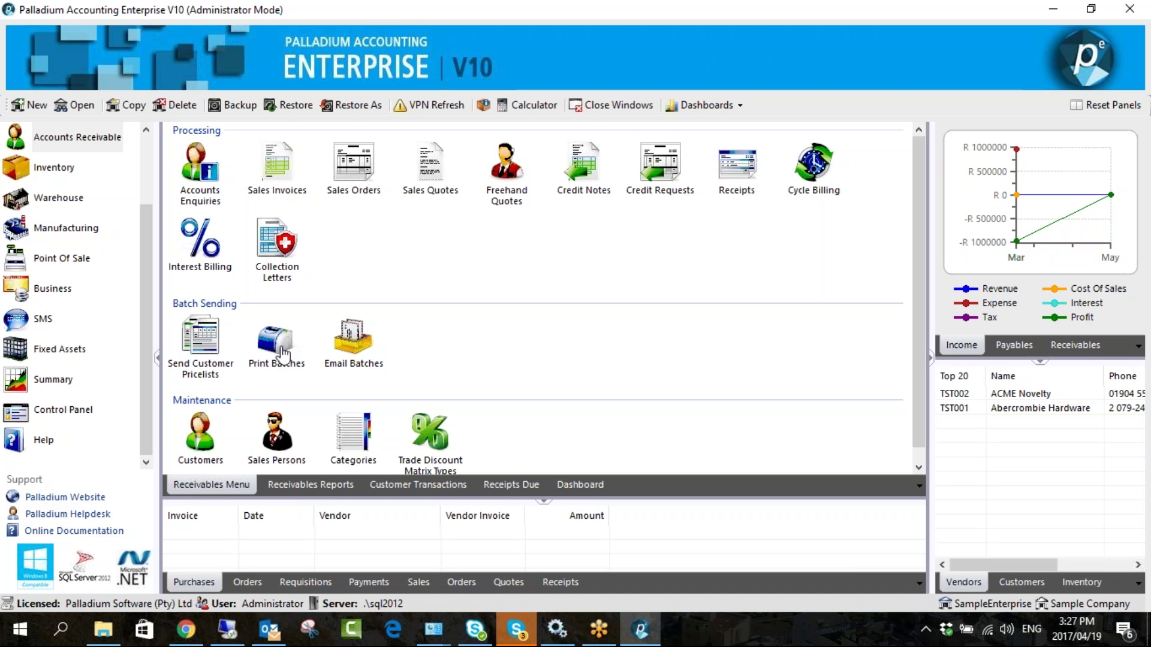
# - Email all four Invoices documents with Status set to All Documents and every row selected
pyautogui.click(345, 357)
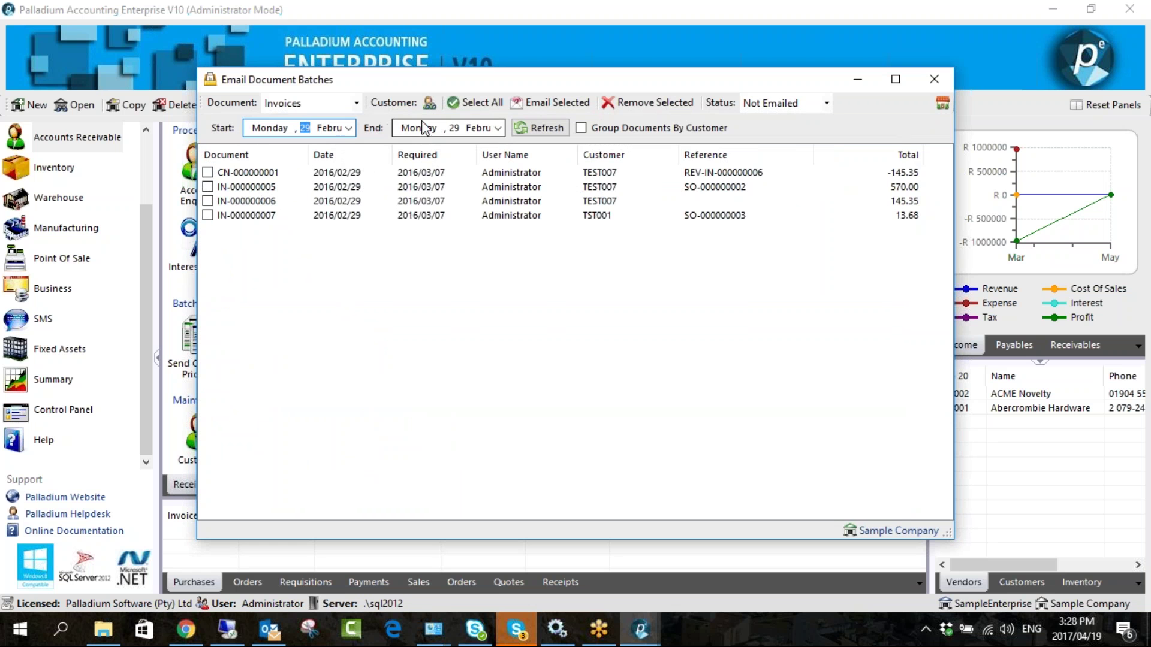
pyautogui.click(357, 105)
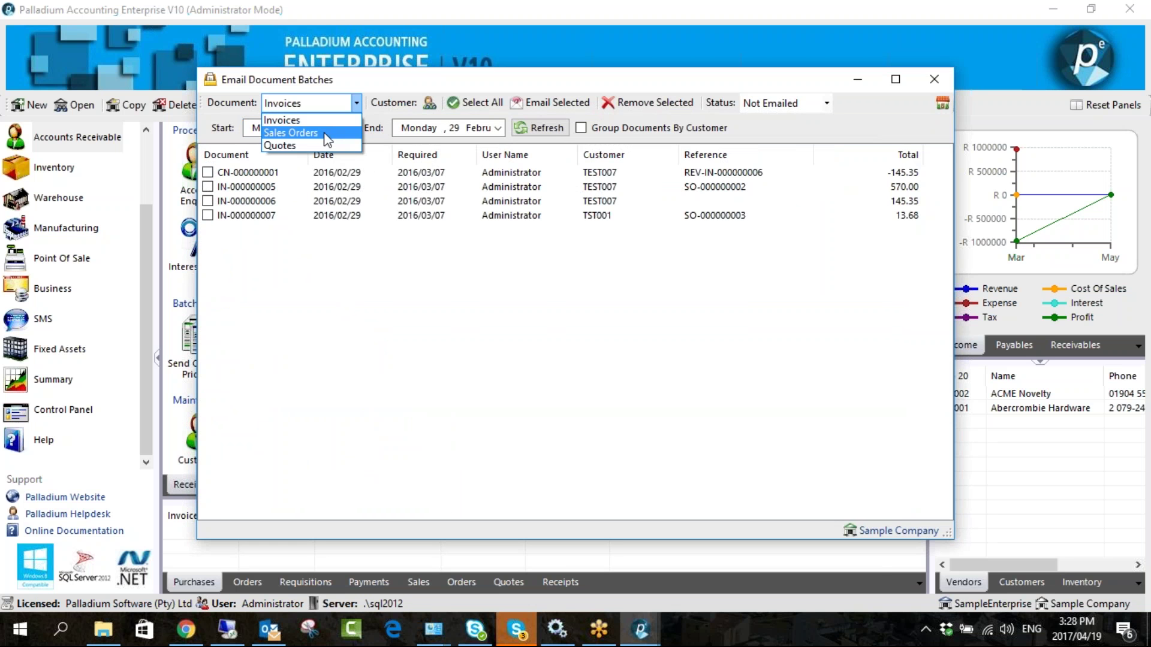
pyautogui.click(334, 264)
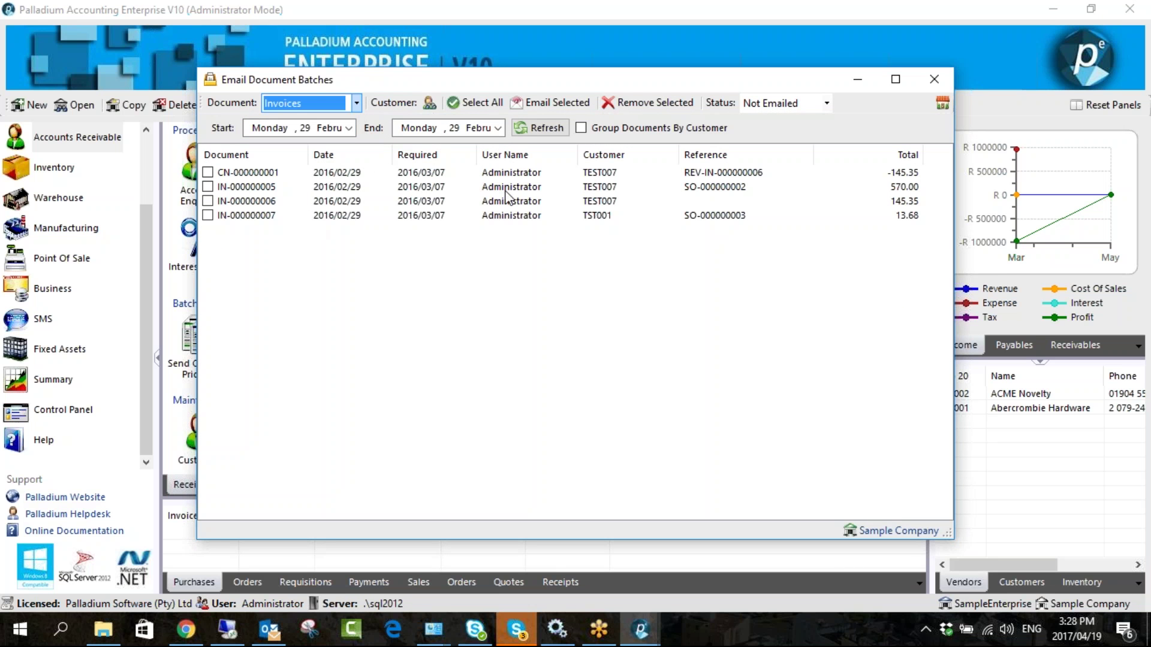
pyautogui.click(827, 103)
pyautogui.click(797, 130)
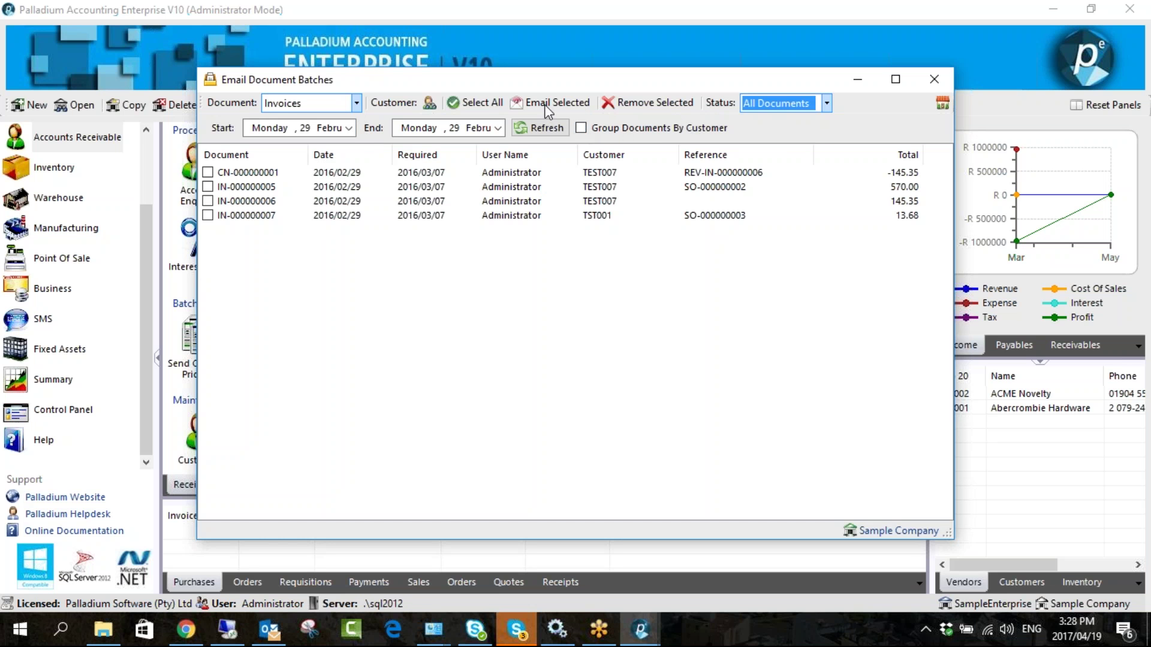
pyautogui.click(474, 103)
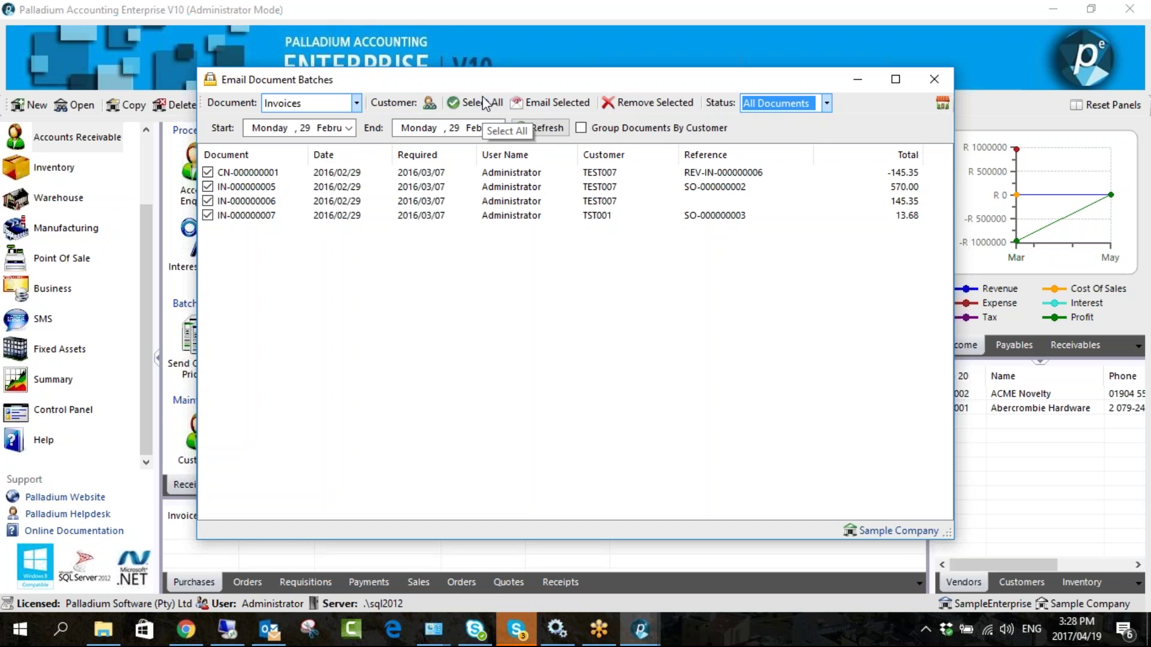
pyautogui.click(542, 103)
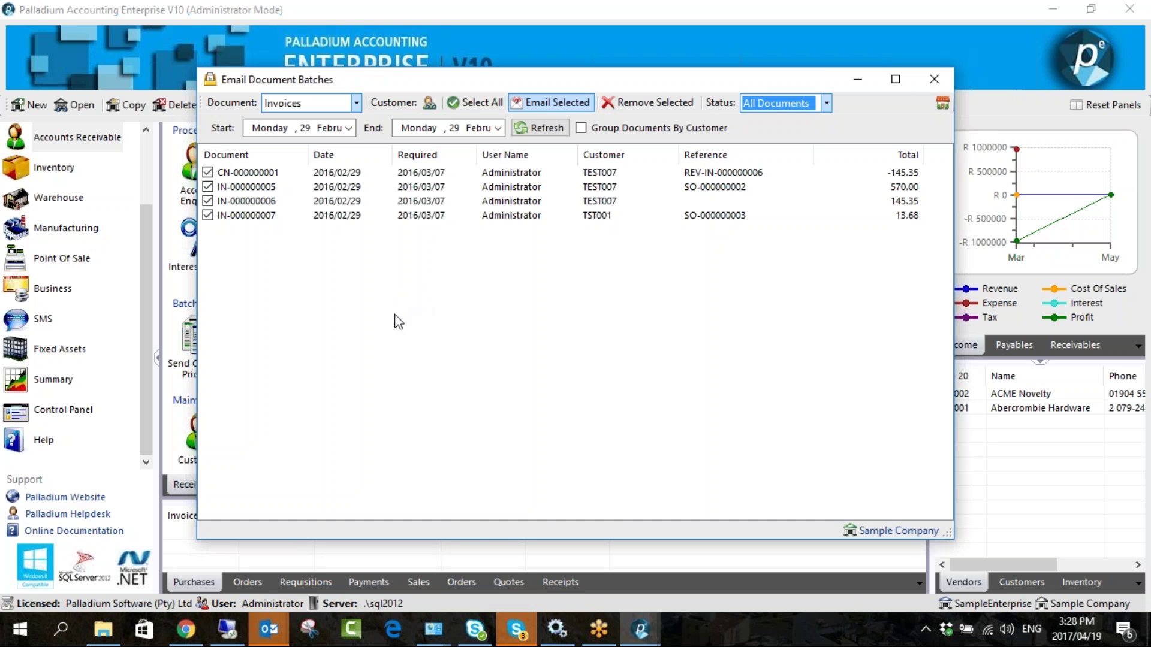
pyautogui.moveTo(268, 636)
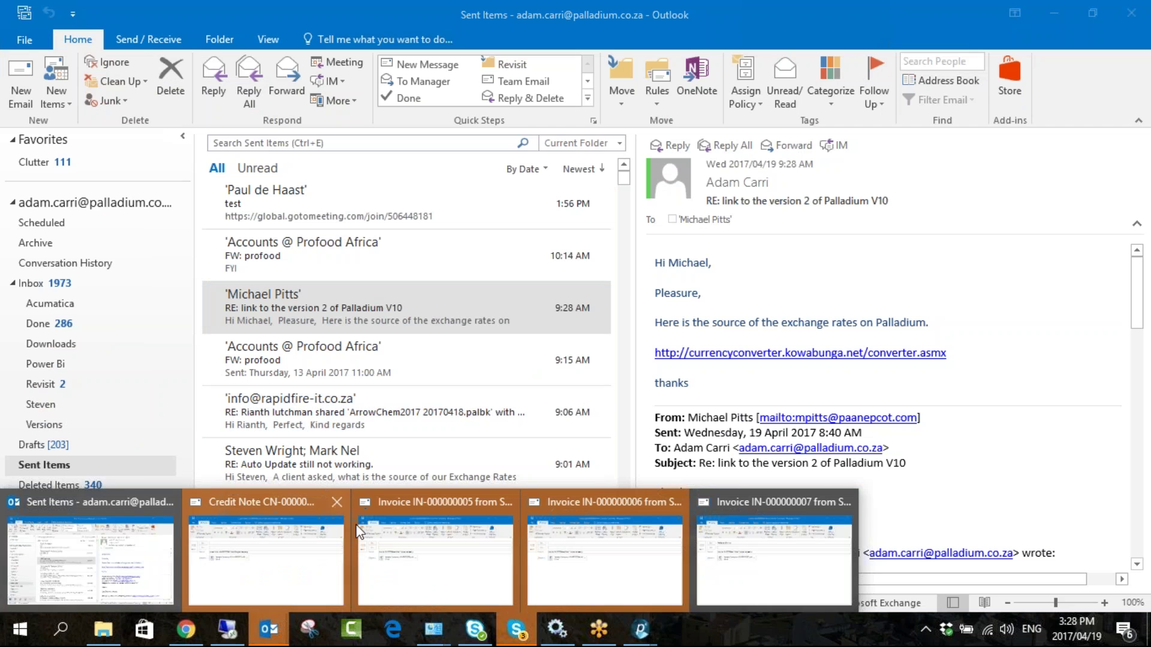
# - Close and discard the IN-000000007, IN-000000006 and IN-000000005 message drafts
pyautogui.click(844, 502)
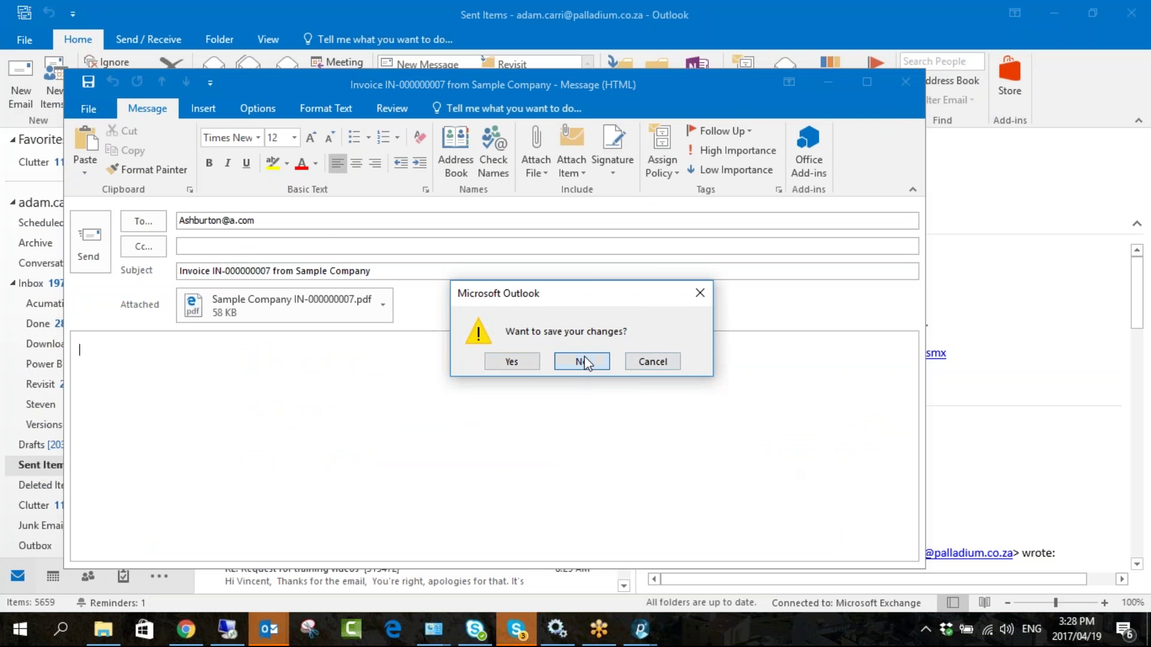
pyautogui.click(582, 361)
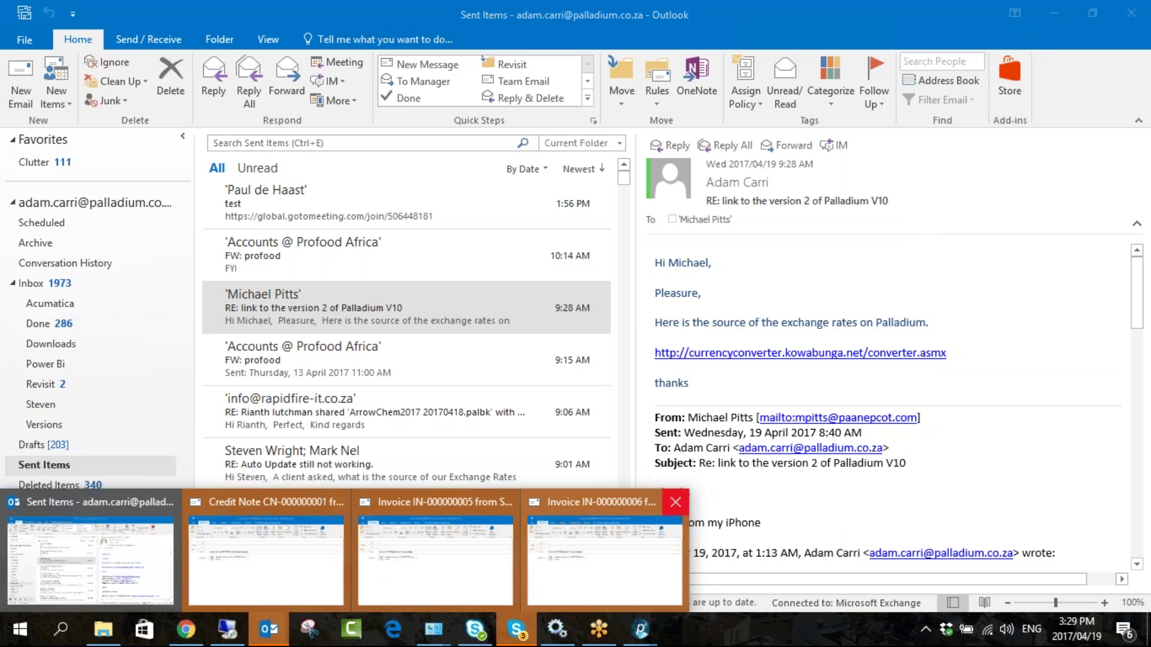
pyautogui.click(676, 502)
pyautogui.click(590, 360)
pyautogui.moveTo(269, 629)
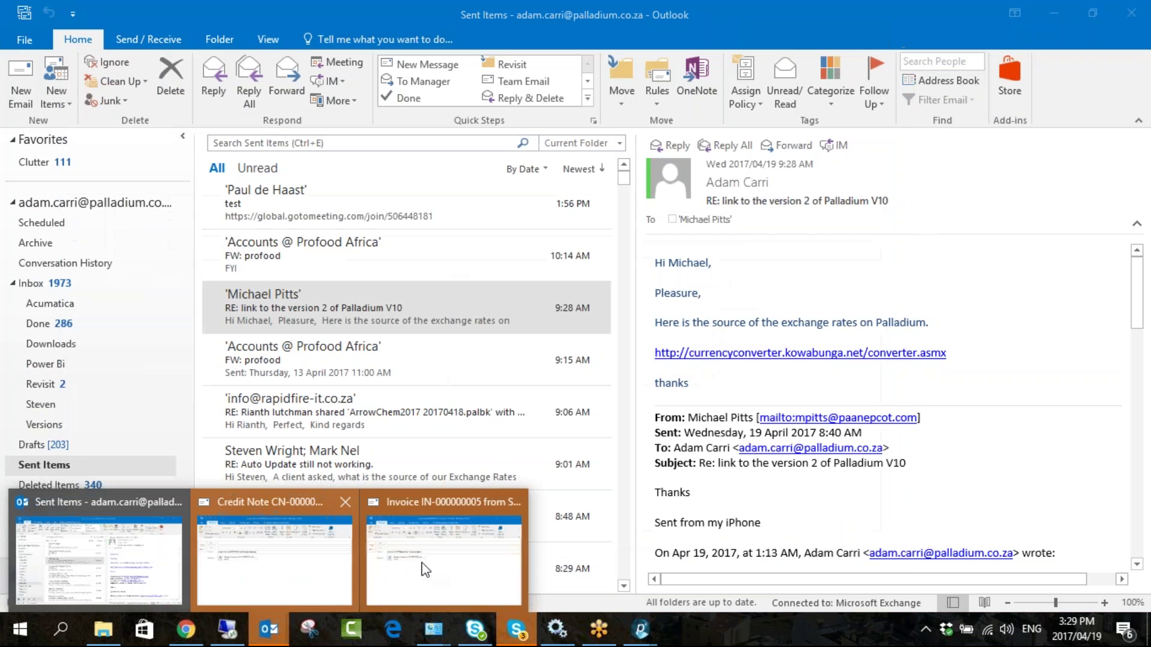
pyautogui.click(513, 503)
pyautogui.click(579, 362)
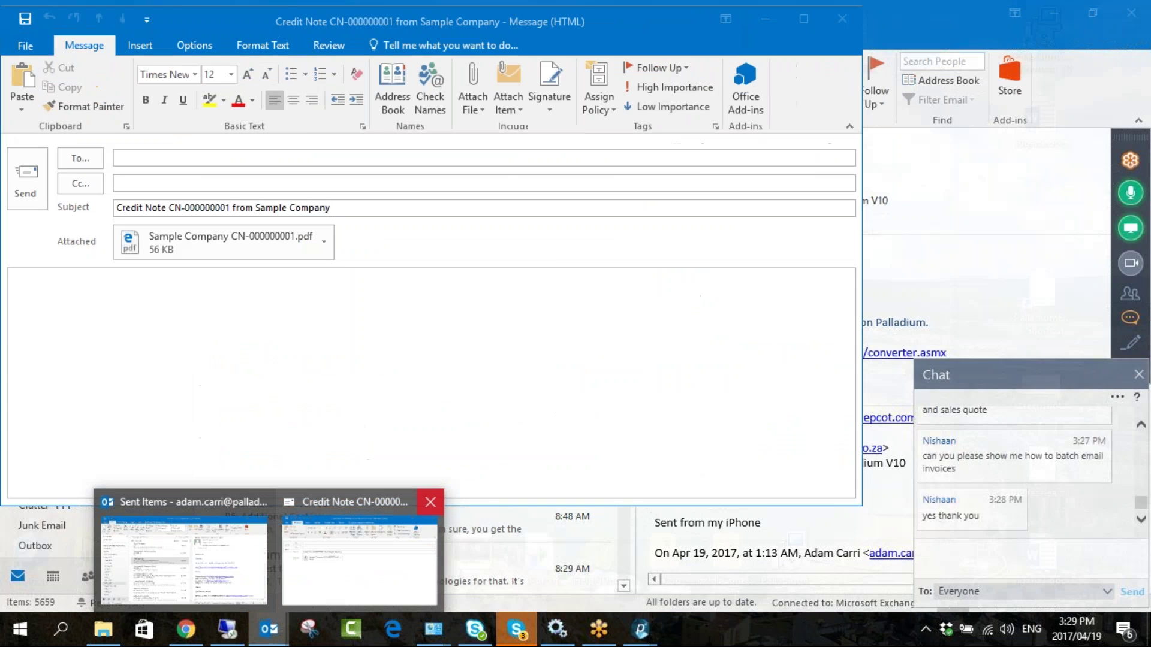
# - Minimize the chat window, close Email Document Batches, and bring Palladium to the front
pyautogui.click(516, 629)
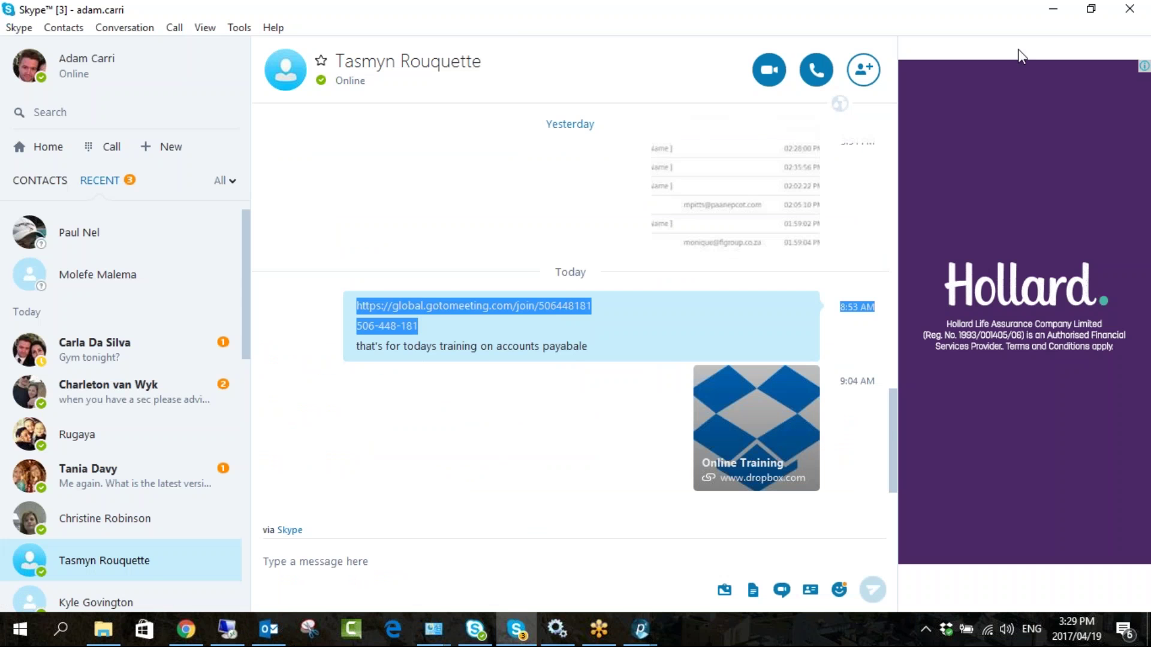
pyautogui.click(1053, 8)
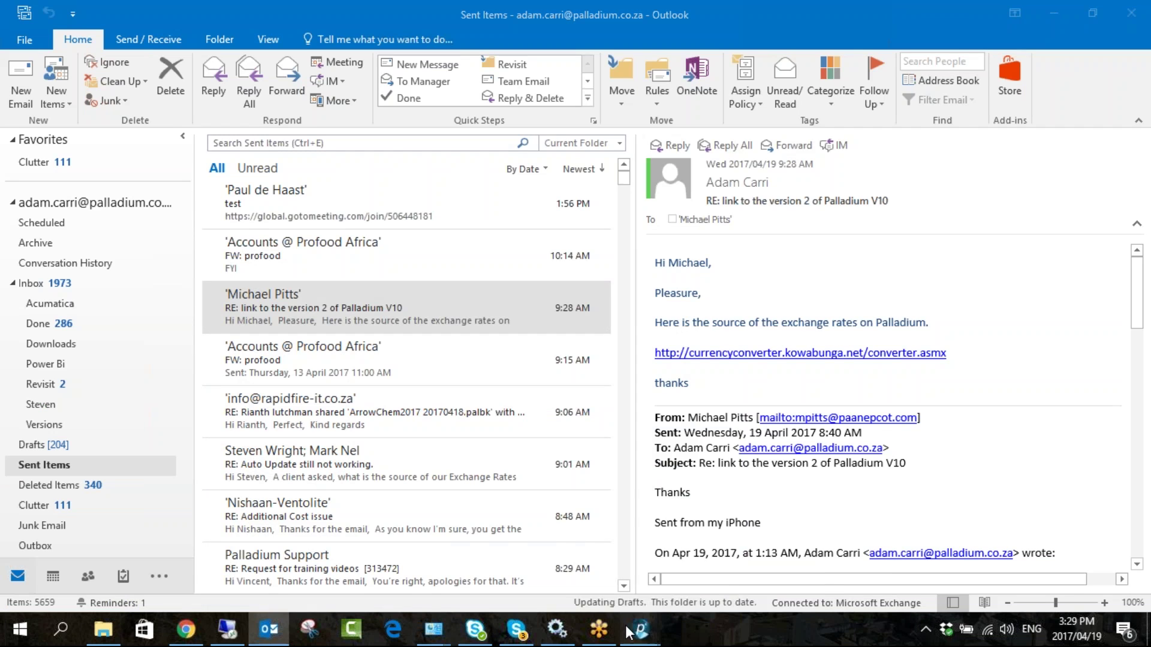
pyautogui.moveTo(636, 630)
pyautogui.click(692, 572)
pyautogui.click(939, 72)
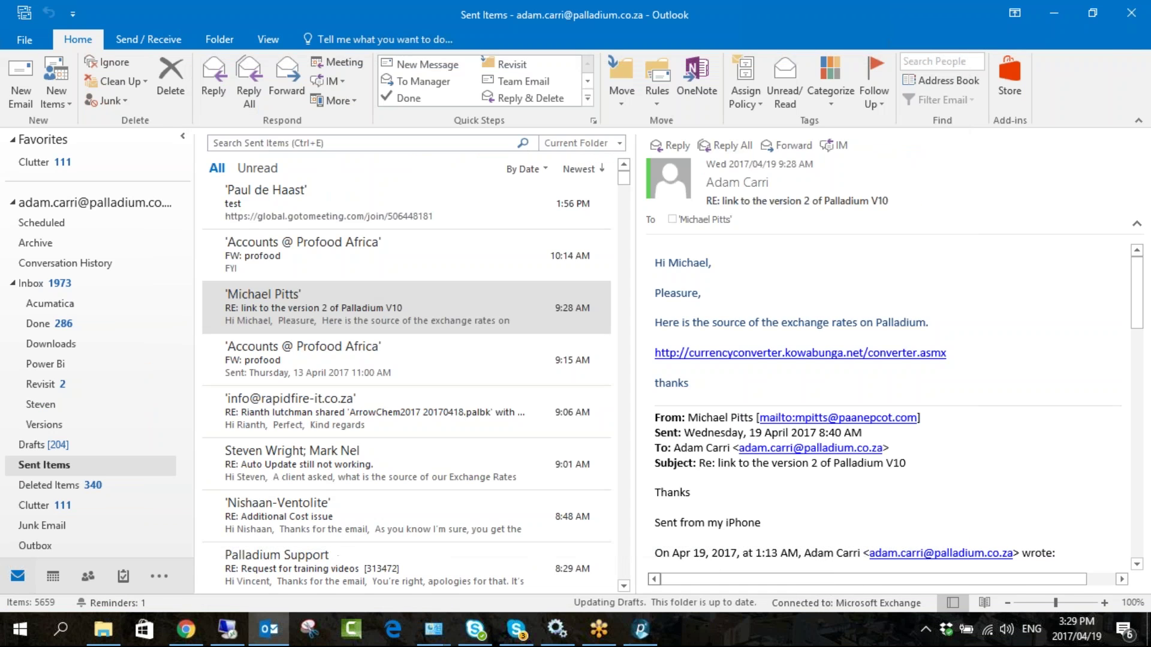
pyautogui.click(640, 630)
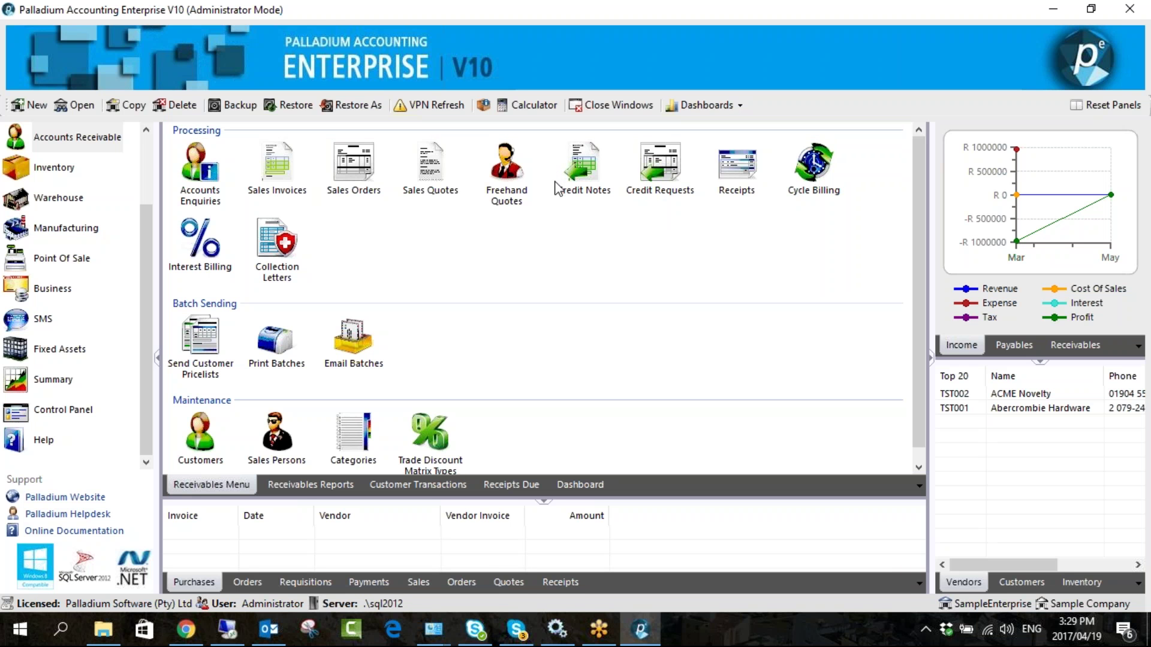
# - Start a credit request copying the InvItem line from original invoice IN-000000006
pyautogui.click(668, 191)
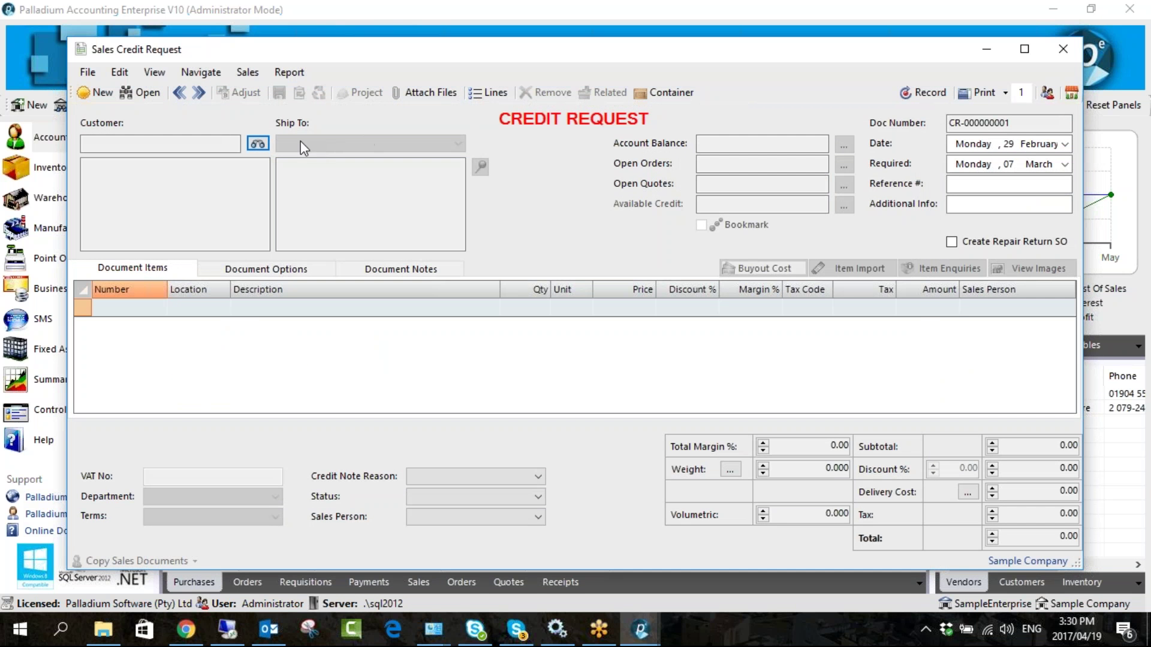
pyautogui.click(282, 508)
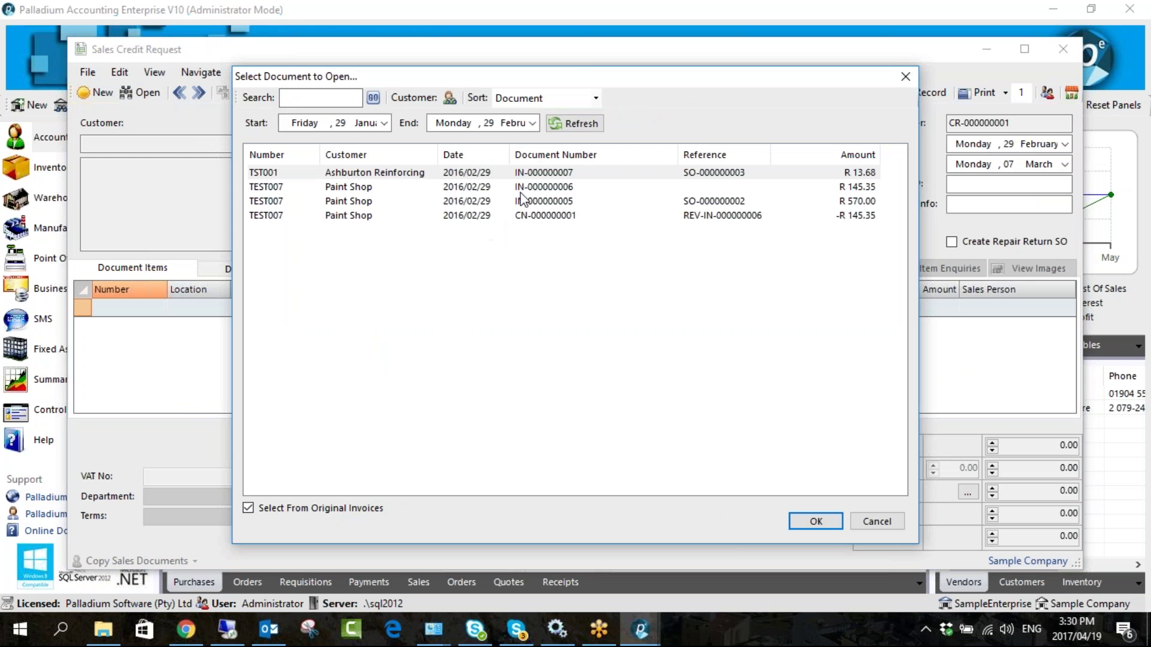
pyautogui.doubleClick(525, 190)
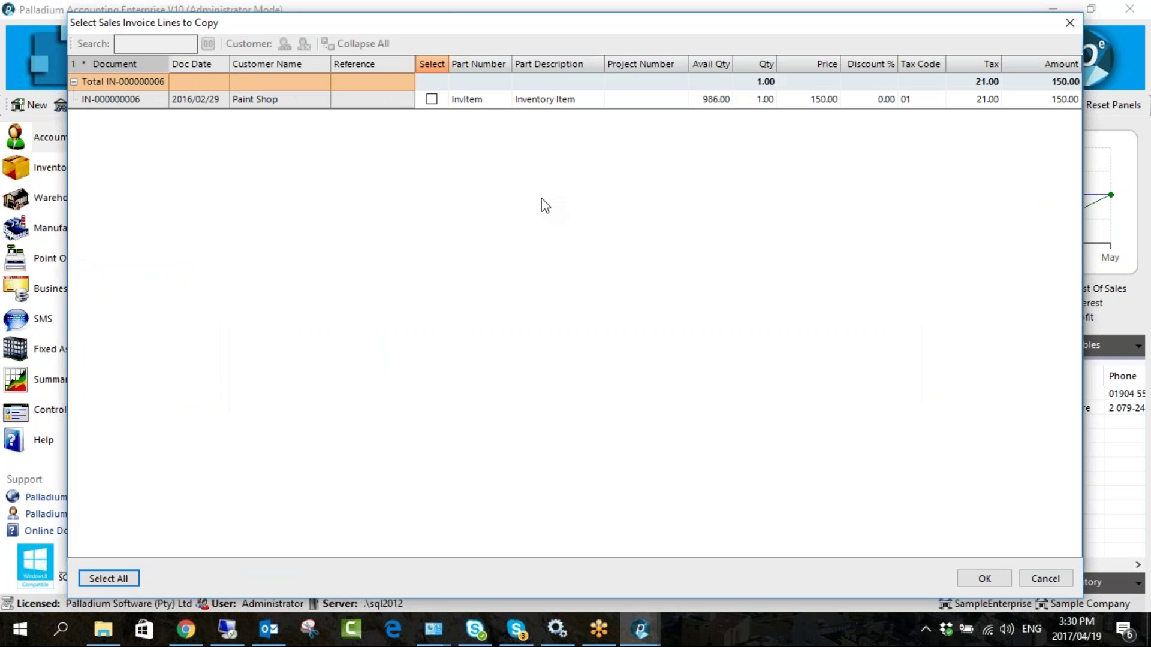
pyautogui.click(431, 99)
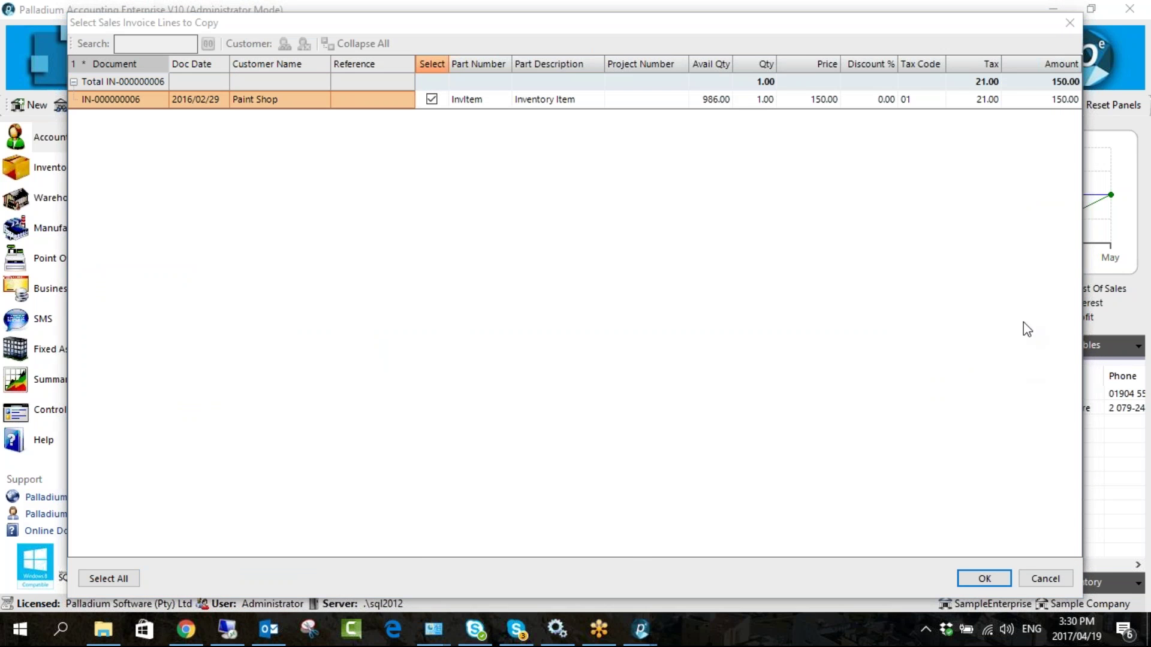
pyautogui.click(981, 580)
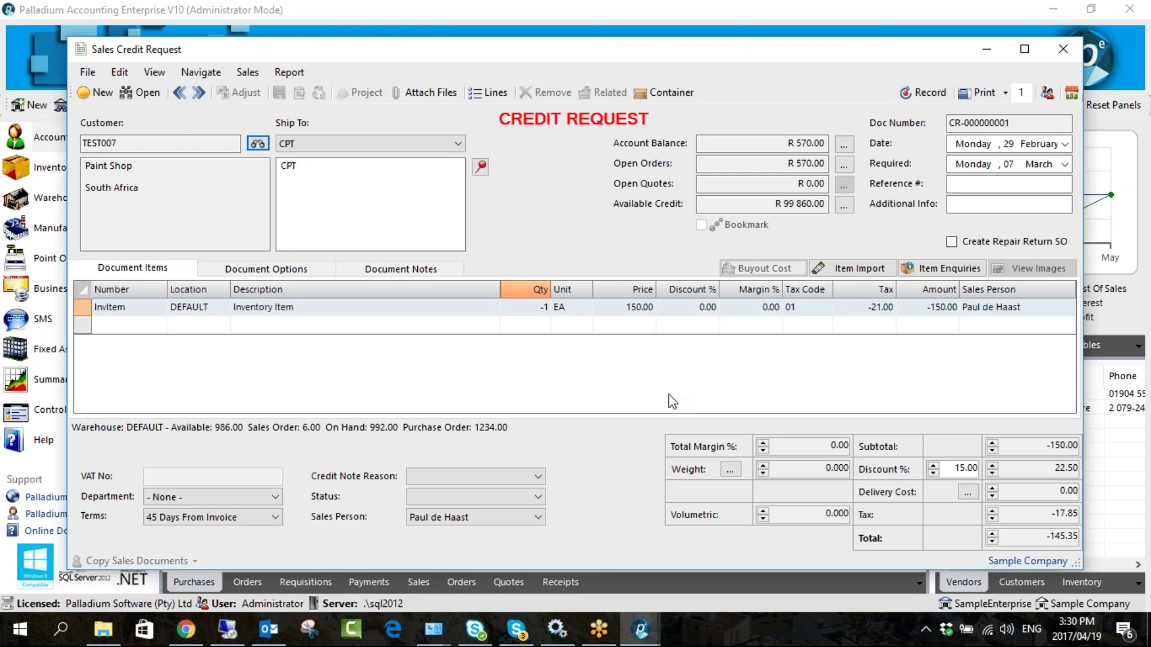
# - Record credit request CR-000000001 without creating a credit note, then close it
pyautogui.click(904, 94)
pyautogui.click(923, 93)
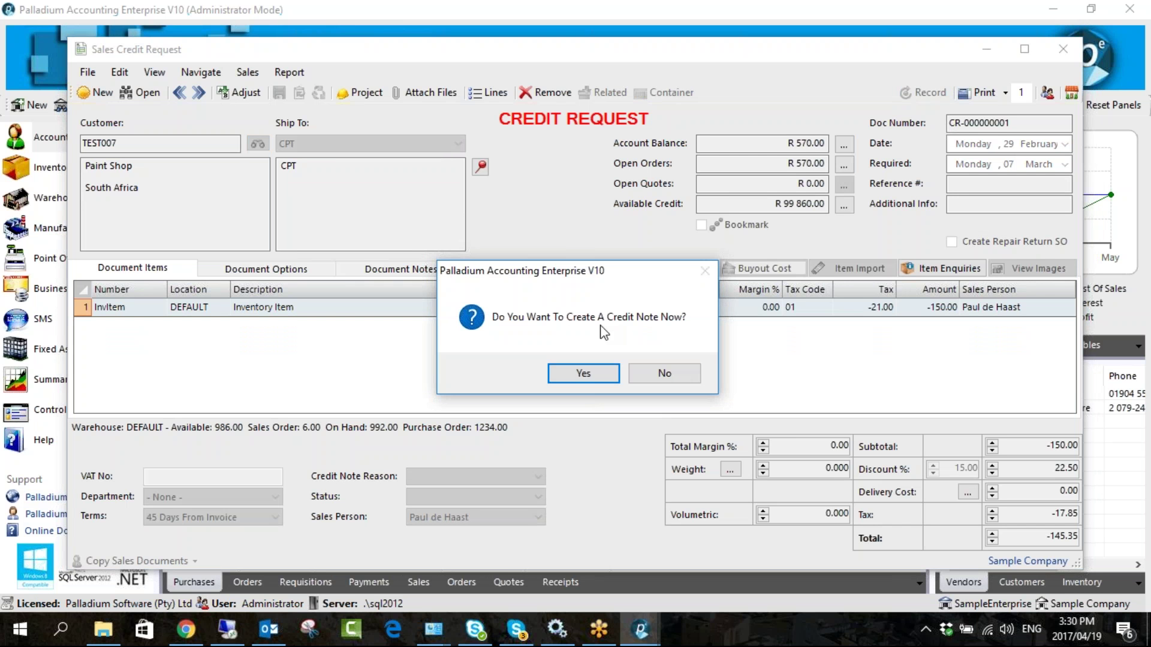
pyautogui.click(670, 374)
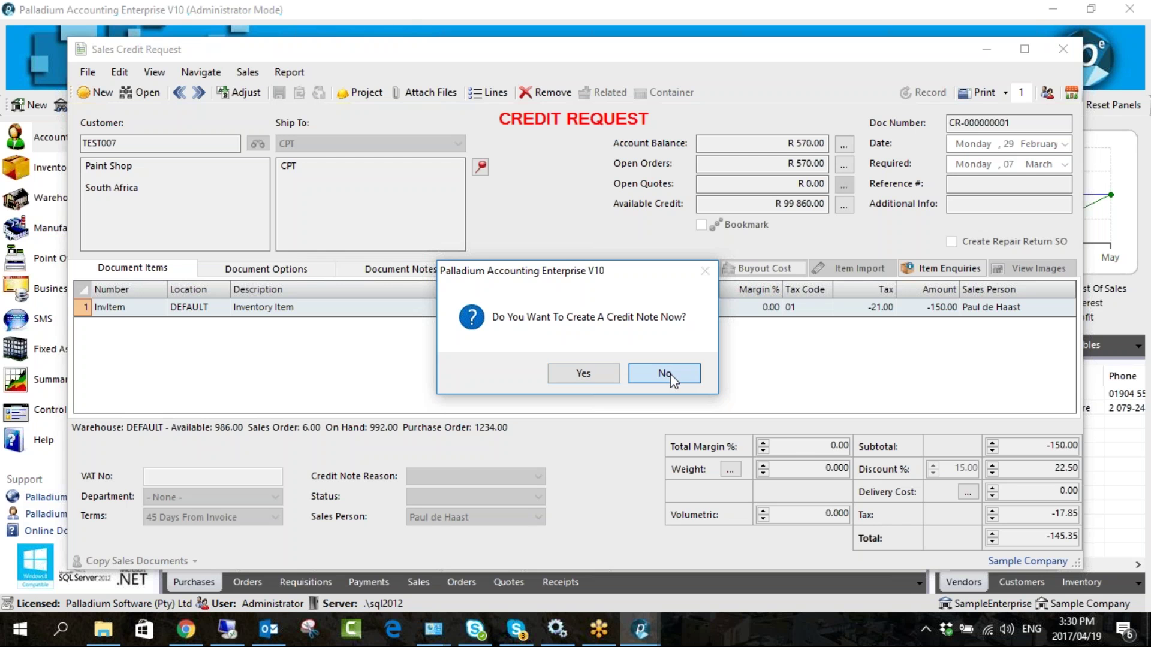
pyautogui.click(1064, 50)
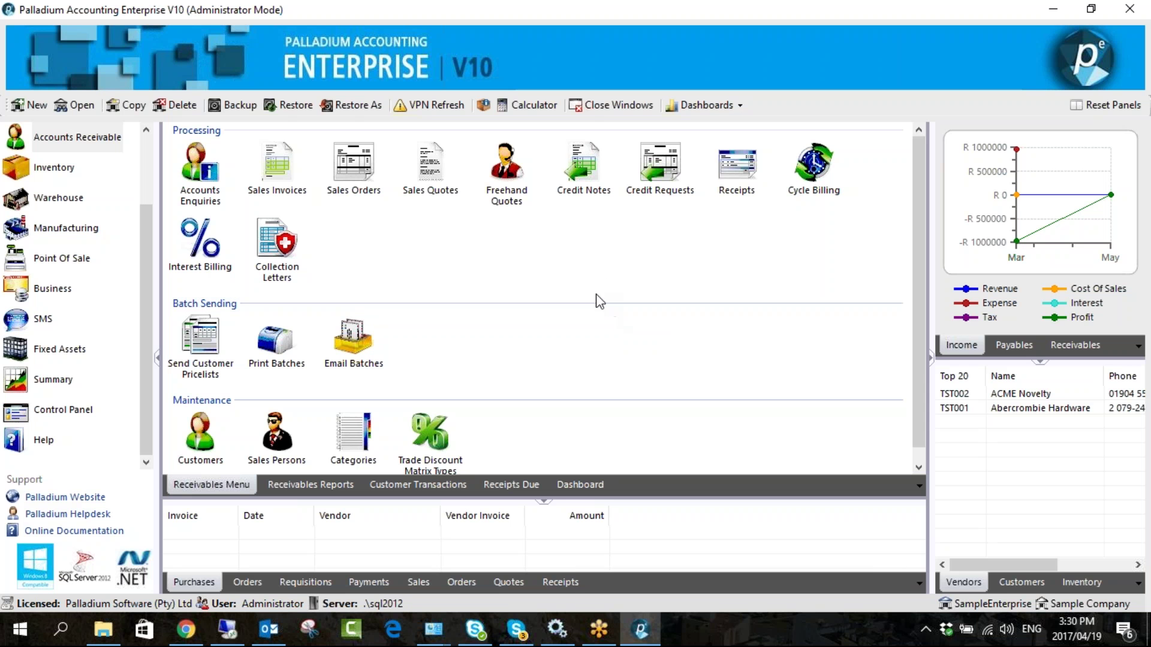
# - Convert CR-000000001 into credit note CN-000000002 totalling -145.35, record it and close it
pyautogui.click(583, 178)
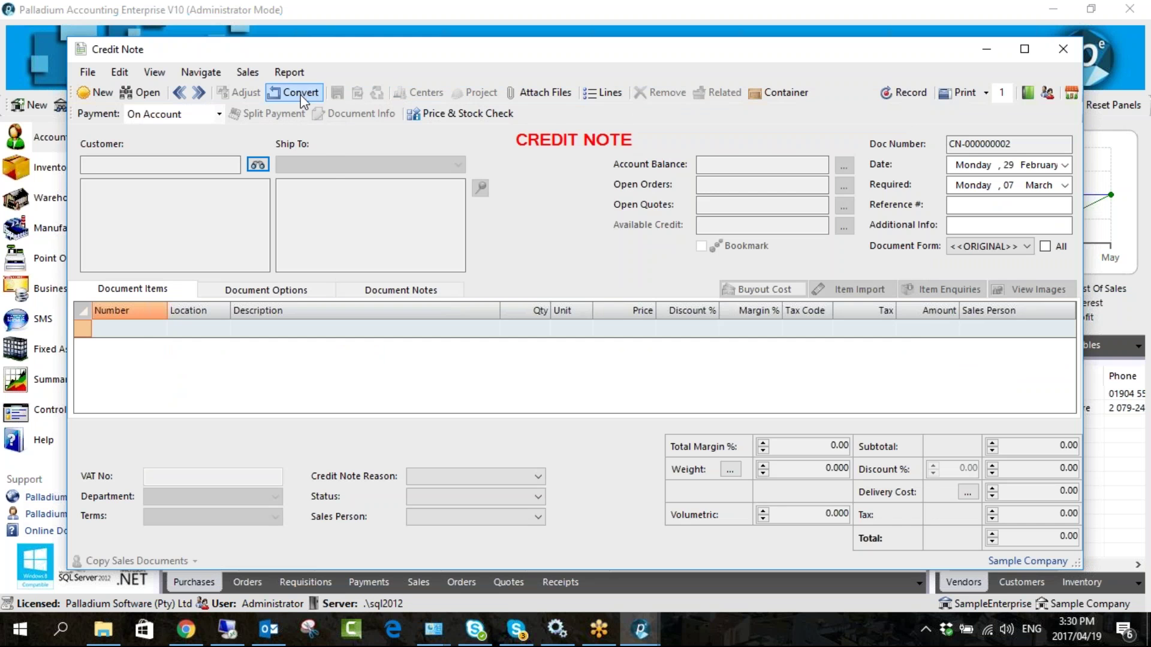
pyautogui.click(301, 95)
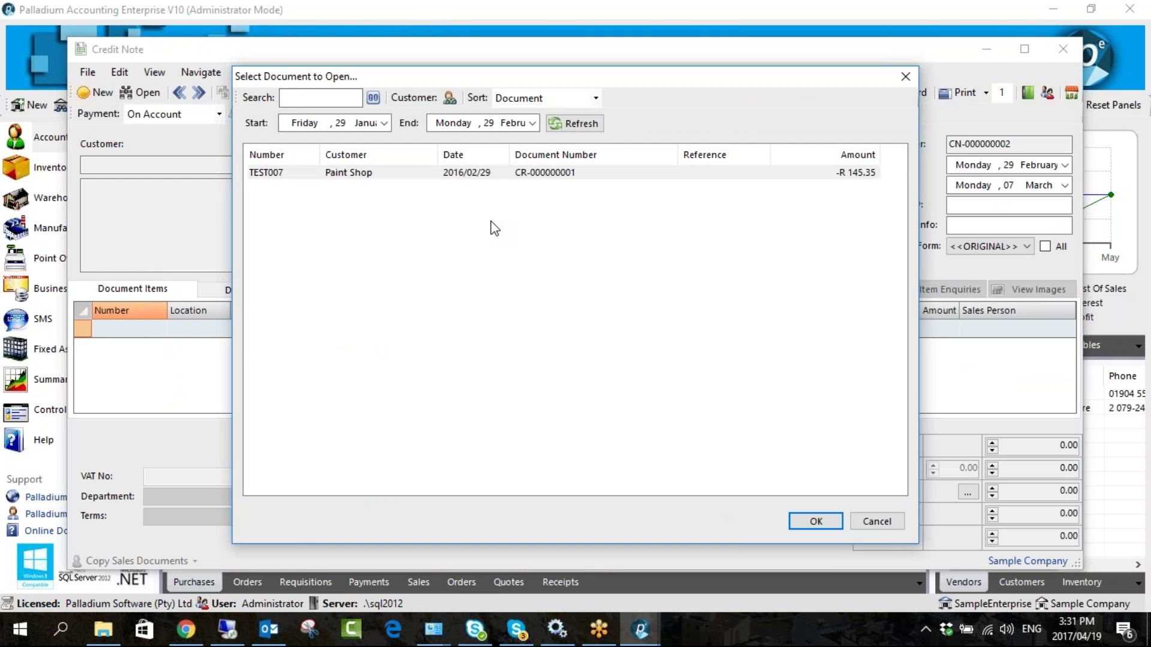
pyautogui.doubleClick(539, 174)
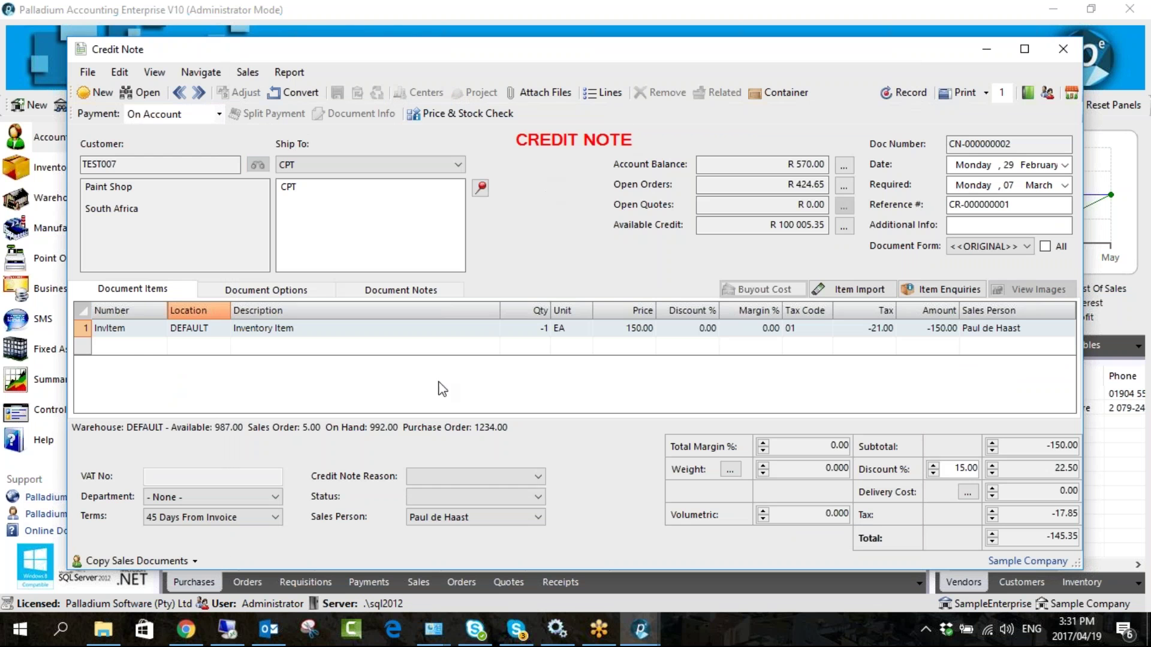
pyautogui.click(459, 477)
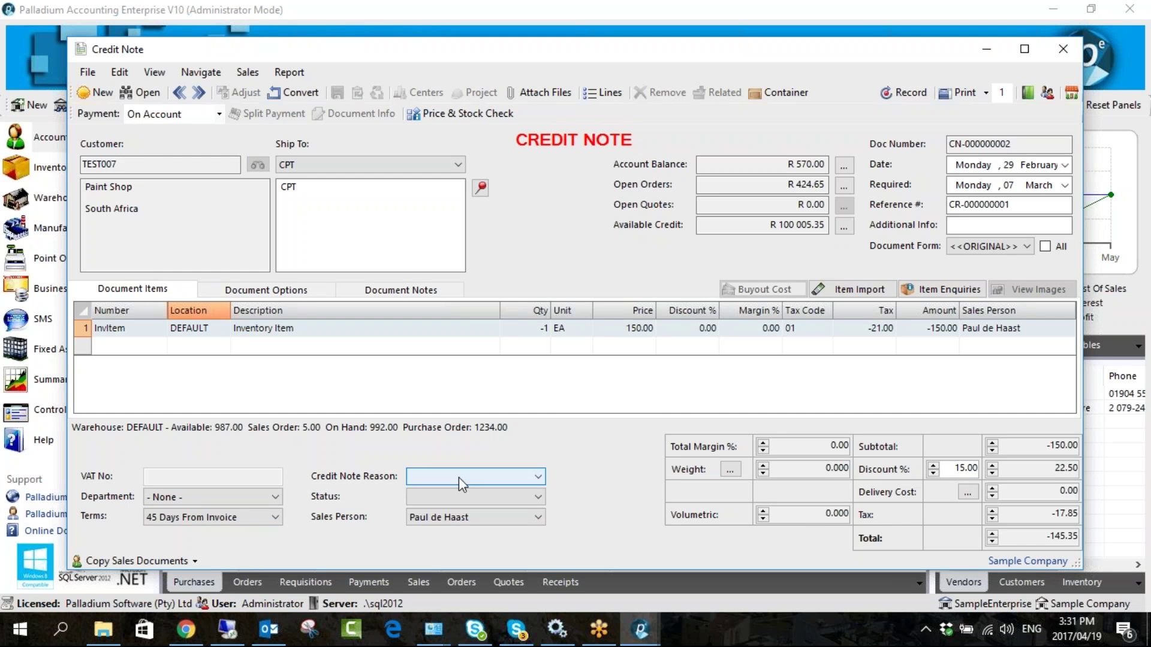
pyautogui.click(452, 521)
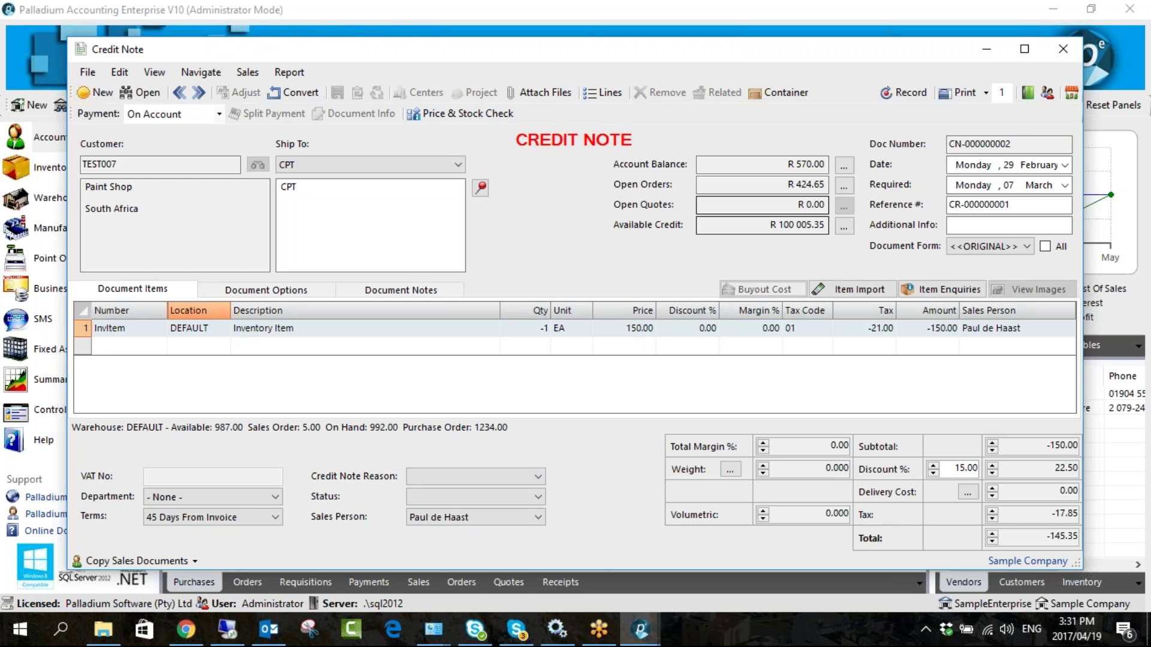
pyautogui.click(908, 94)
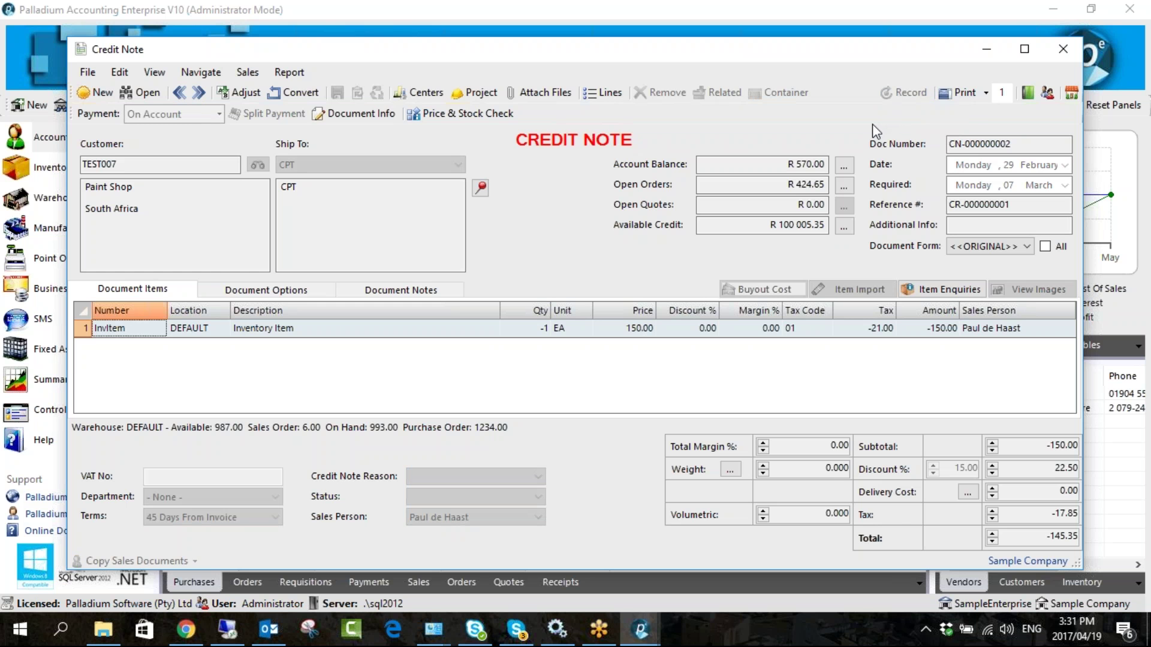
pyautogui.click(1052, 53)
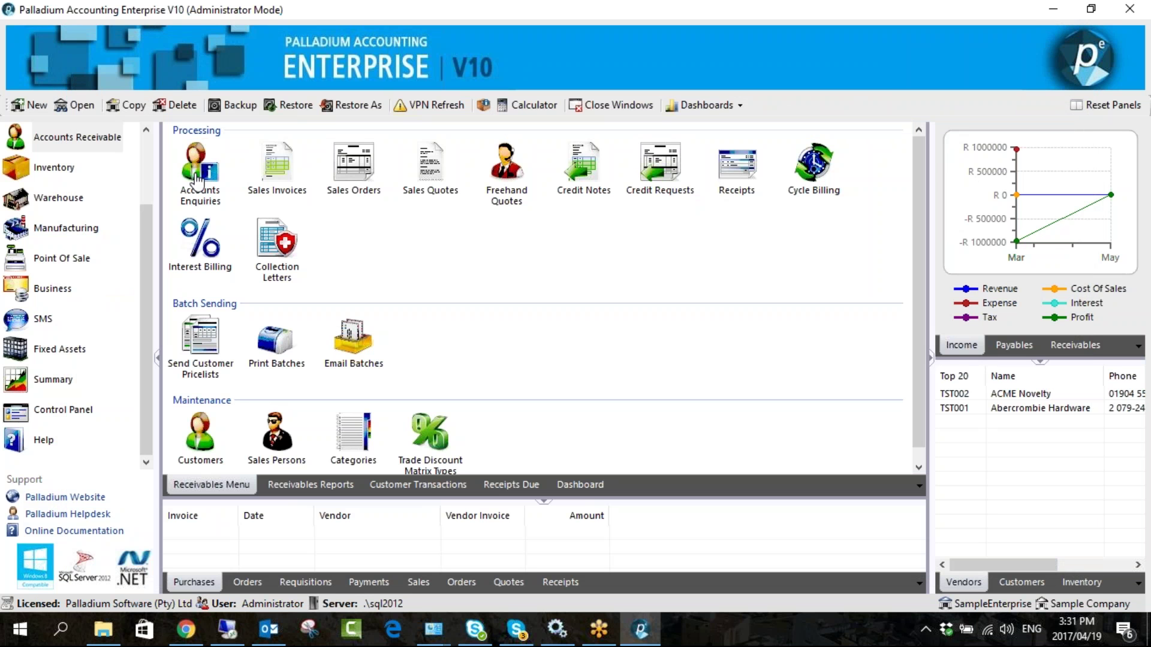
# - Start a new receipt for Ashburton Reinforcing (TST001) and select the bank account name
pyautogui.click(736, 166)
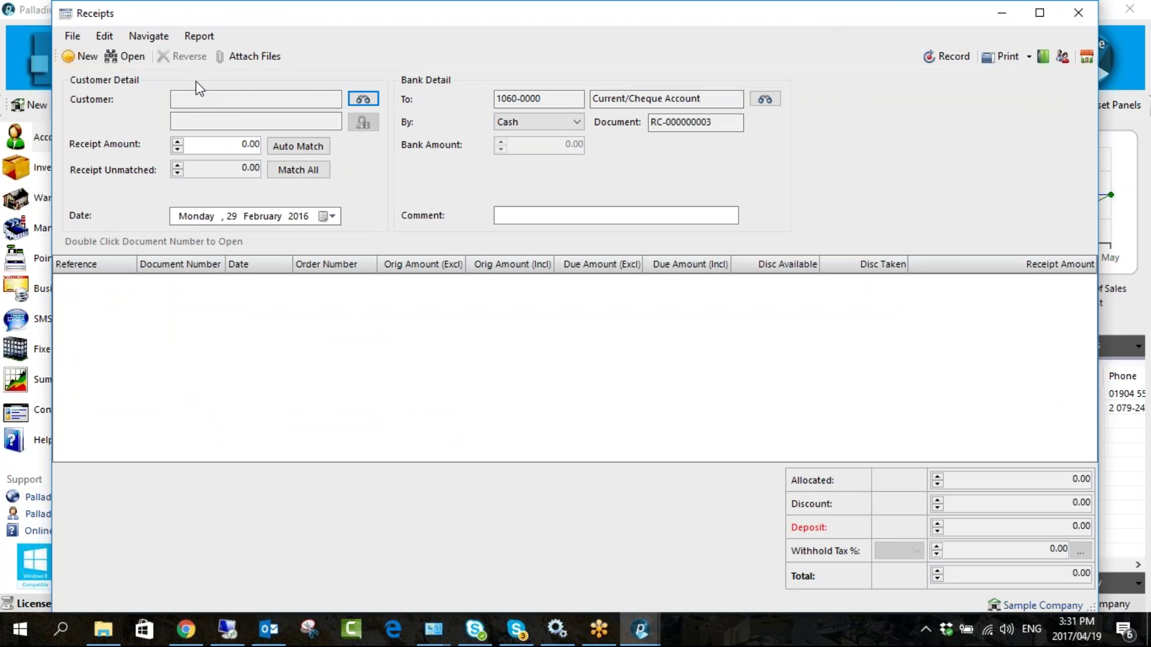
pyautogui.click(363, 99)
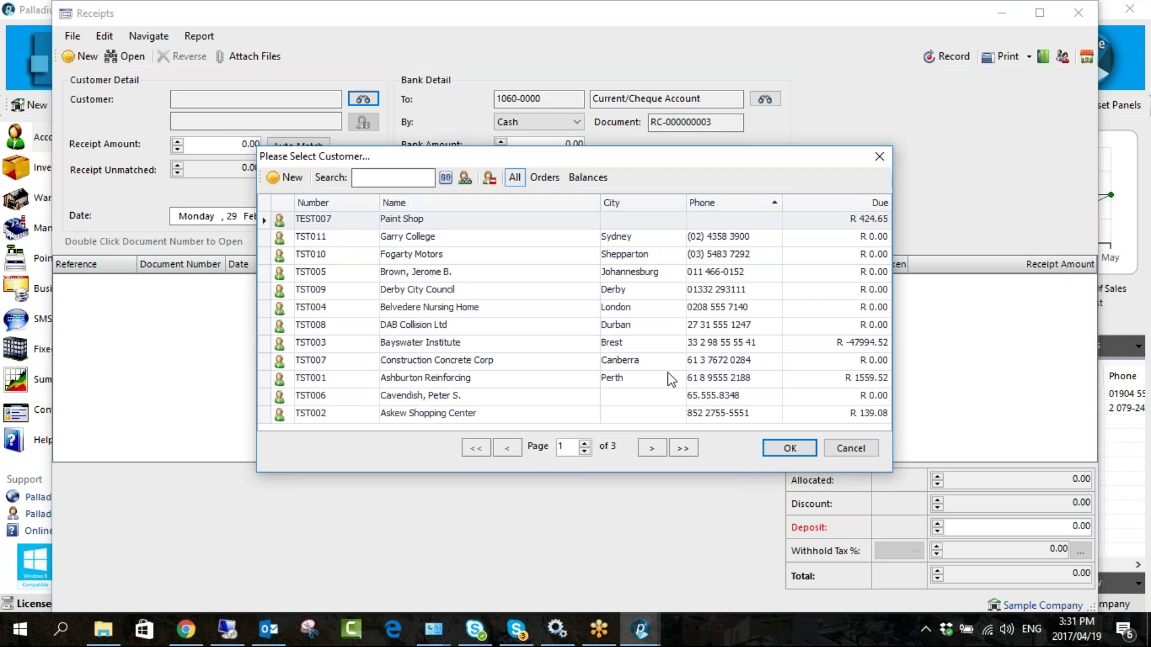
pyautogui.doubleClick(647, 379)
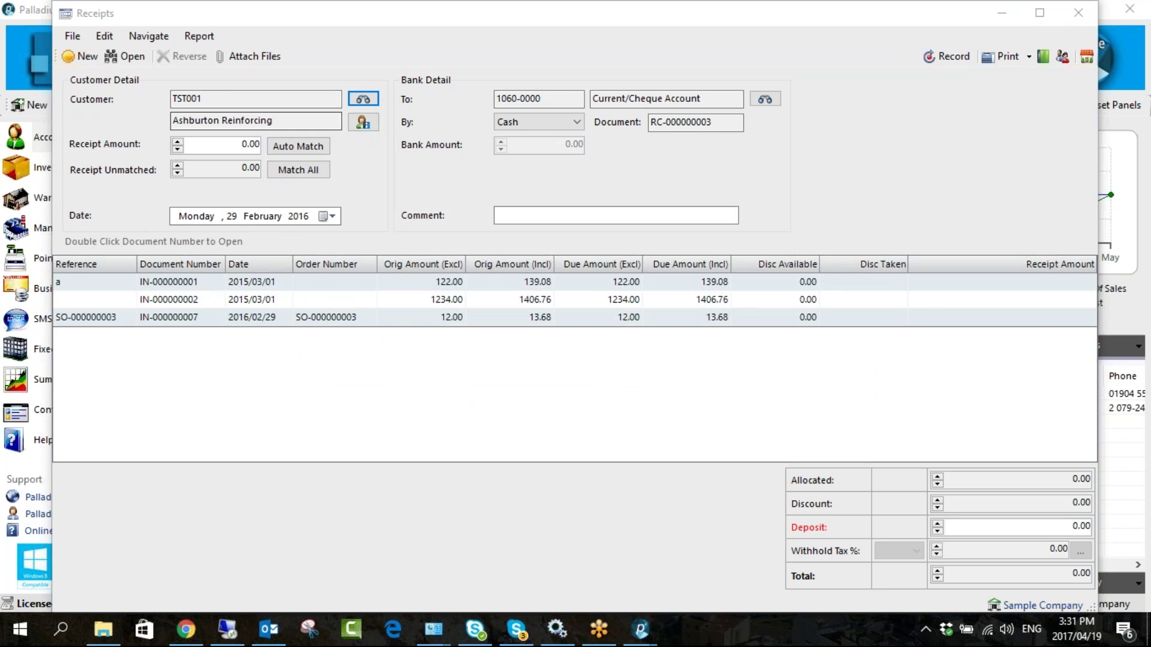
pyautogui.moveTo(704, 98); pyautogui.dragTo(592, 98)
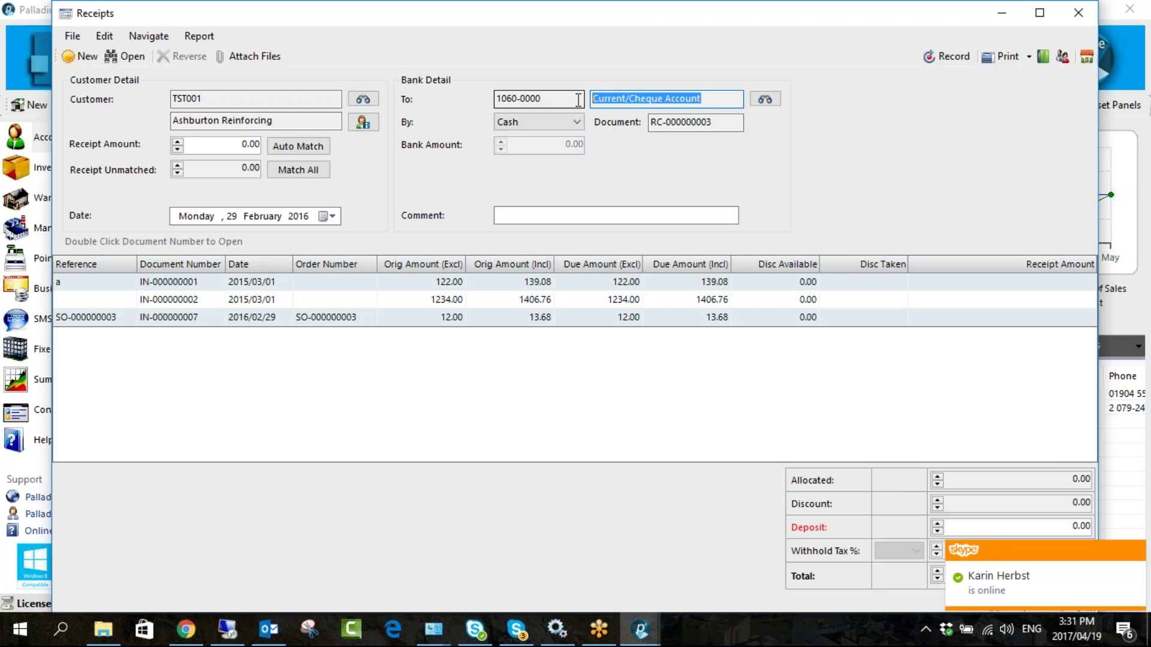
pyautogui.click(709, 100)
pyautogui.moveTo(708, 99); pyautogui.dragTo(591, 99)
# - Allocate all three open invoices in full (1559.52), then discard the receipt
pyautogui.doubleClick(1013, 289)
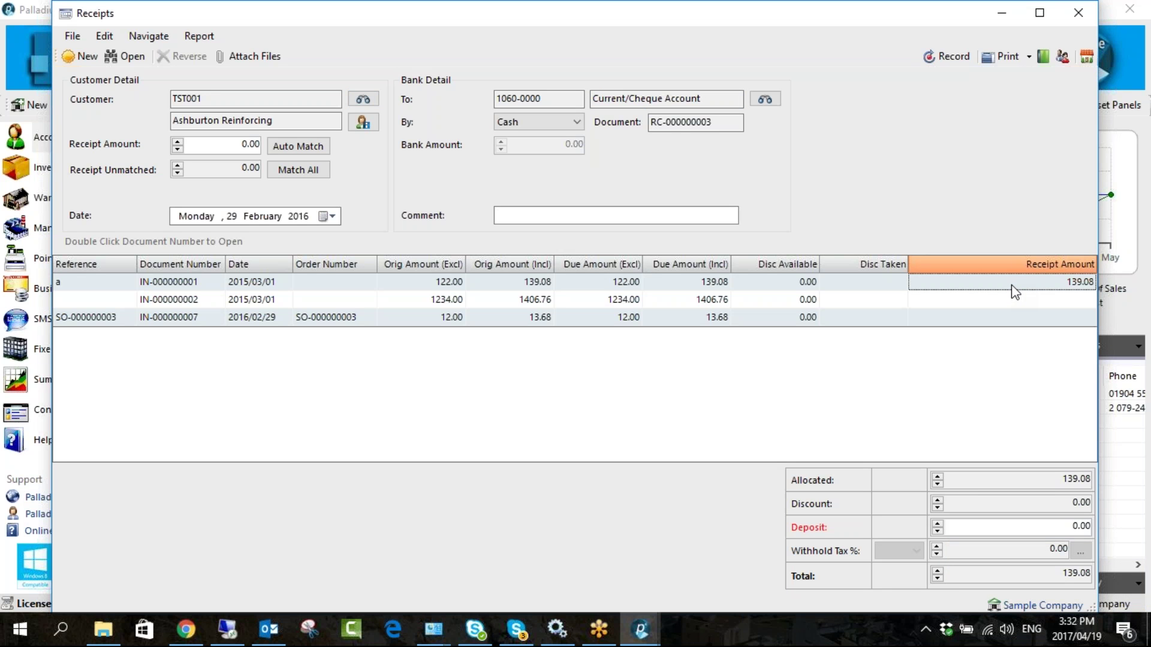
pyautogui.press('Down')
pyautogui.press('Down')
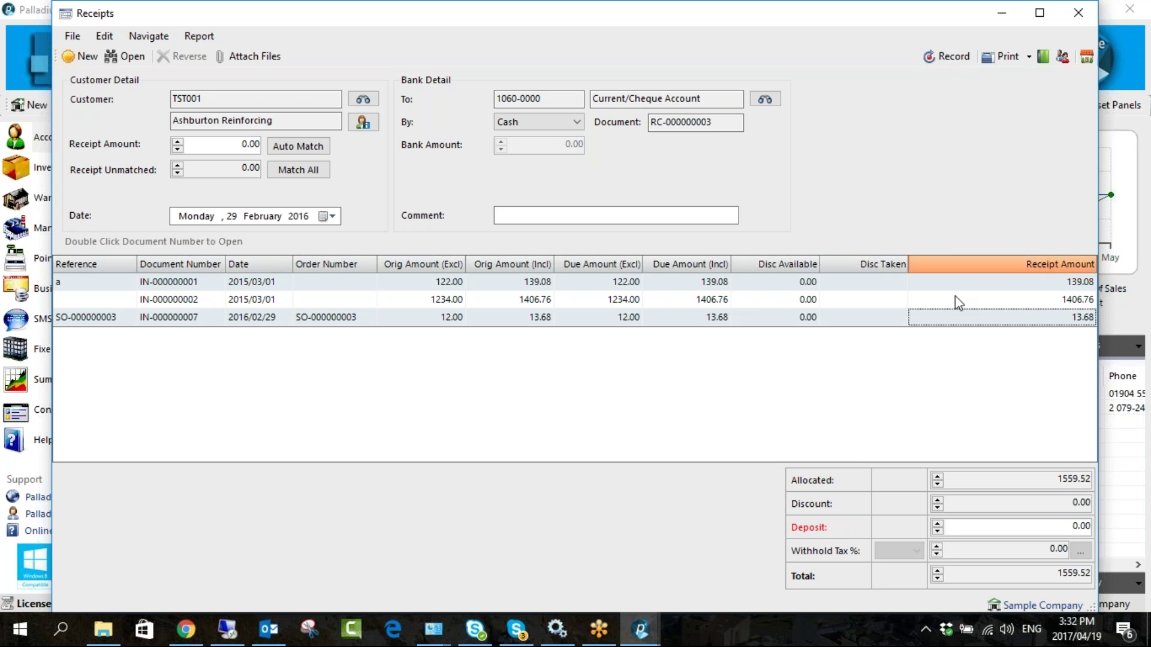
pyautogui.click(89, 60)
# - Discard the old receipt and enter a 500.00 receipt from Ashburton Reinforcing
pyautogui.click(599, 370)
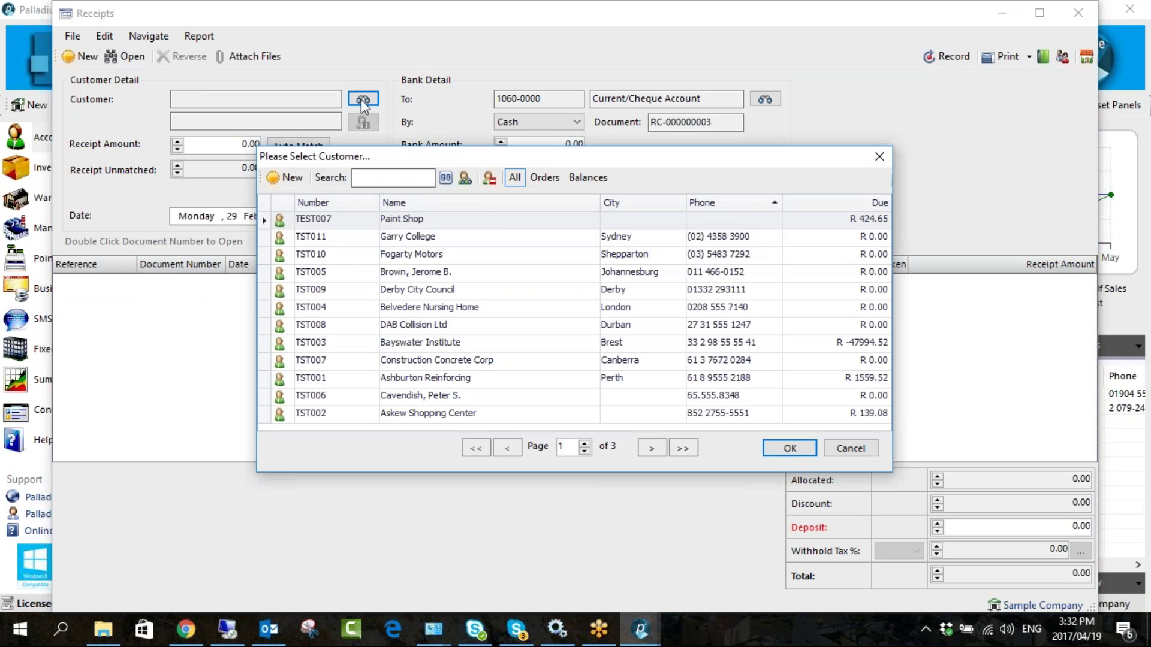
pyautogui.doubleClick(593, 381)
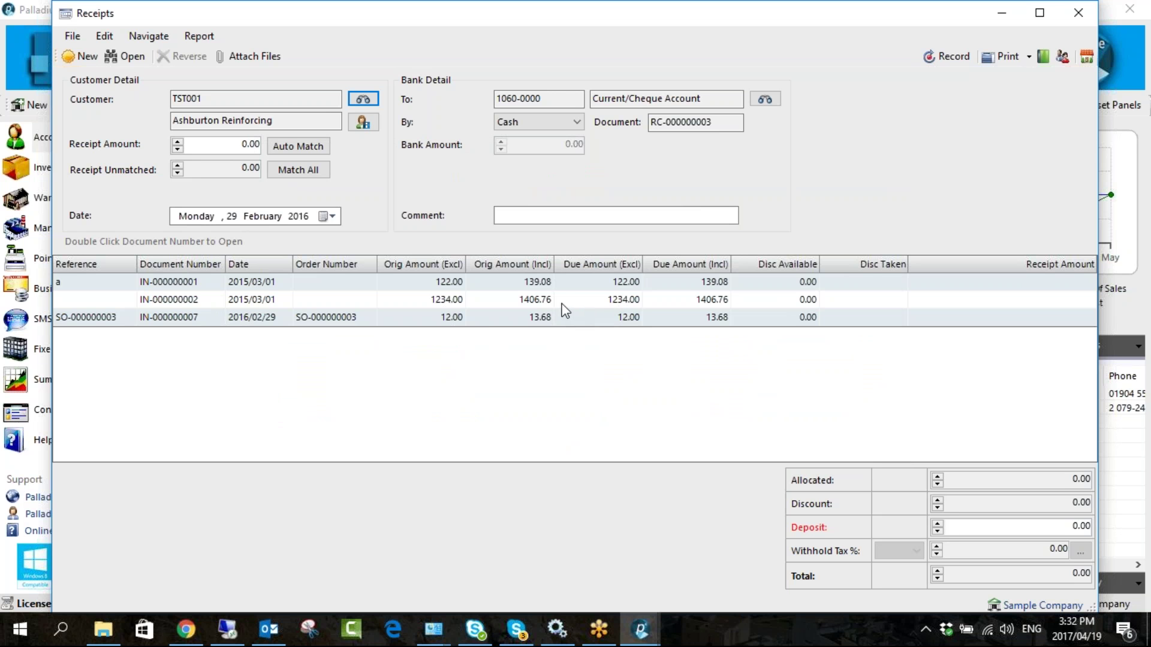
pyautogui.click(227, 144)
pyautogui.write('500')
pyautogui.click(293, 147)
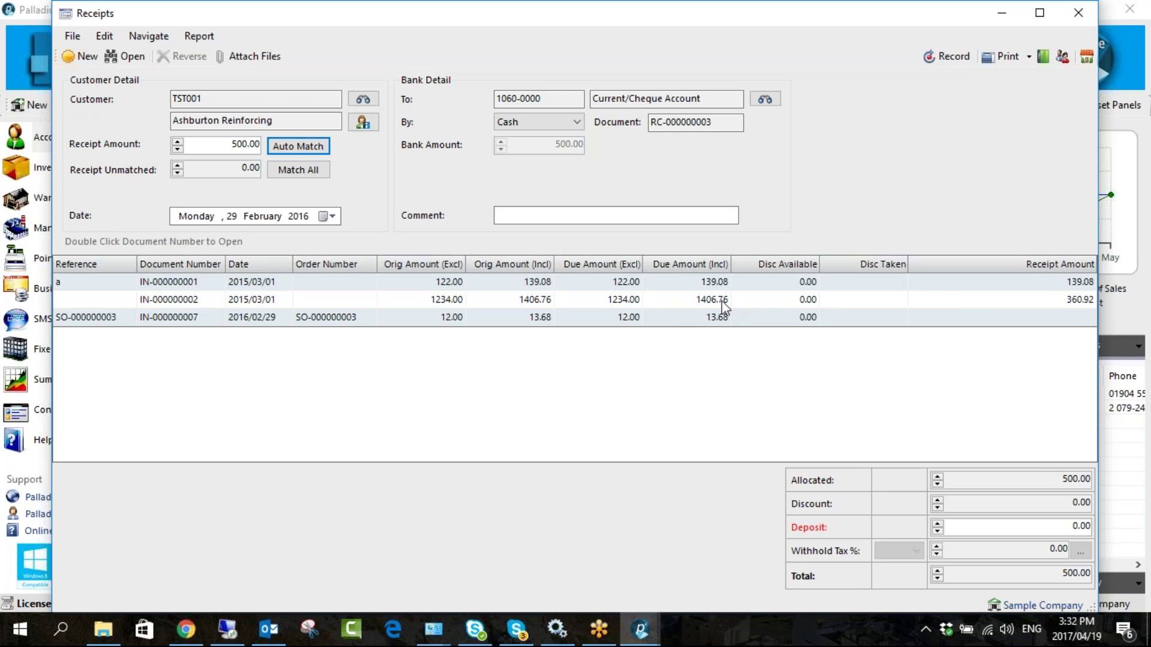
# - Redo the 500.00 Ashburton receipt, allocating 139.08 to IN-000000001 and 360.92 to IN-000000002, and record it
pyautogui.click(361, 100)
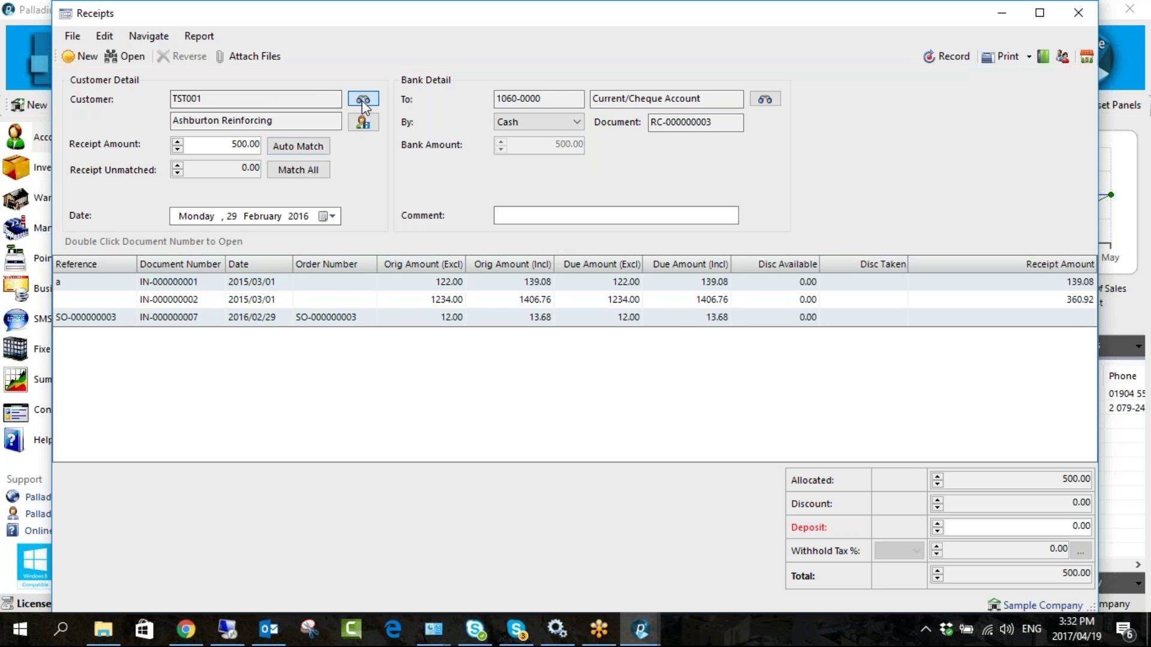
pyautogui.click(608, 370)
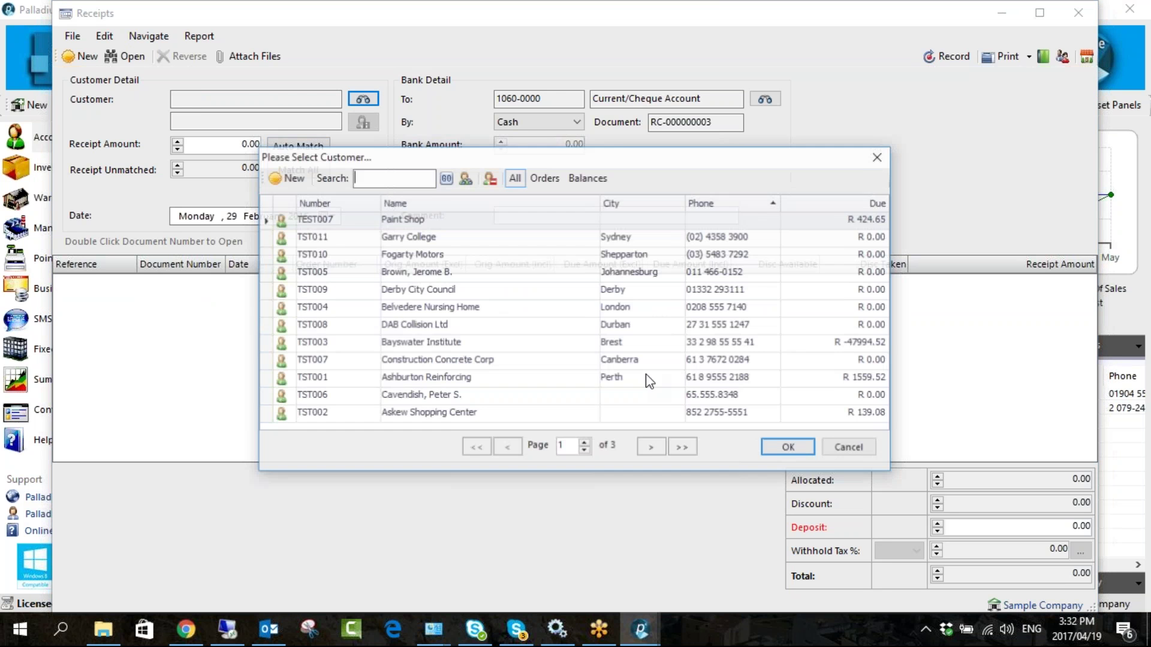
pyautogui.doubleClick(773, 378)
pyautogui.write('500')
pyautogui.click(344, 299)
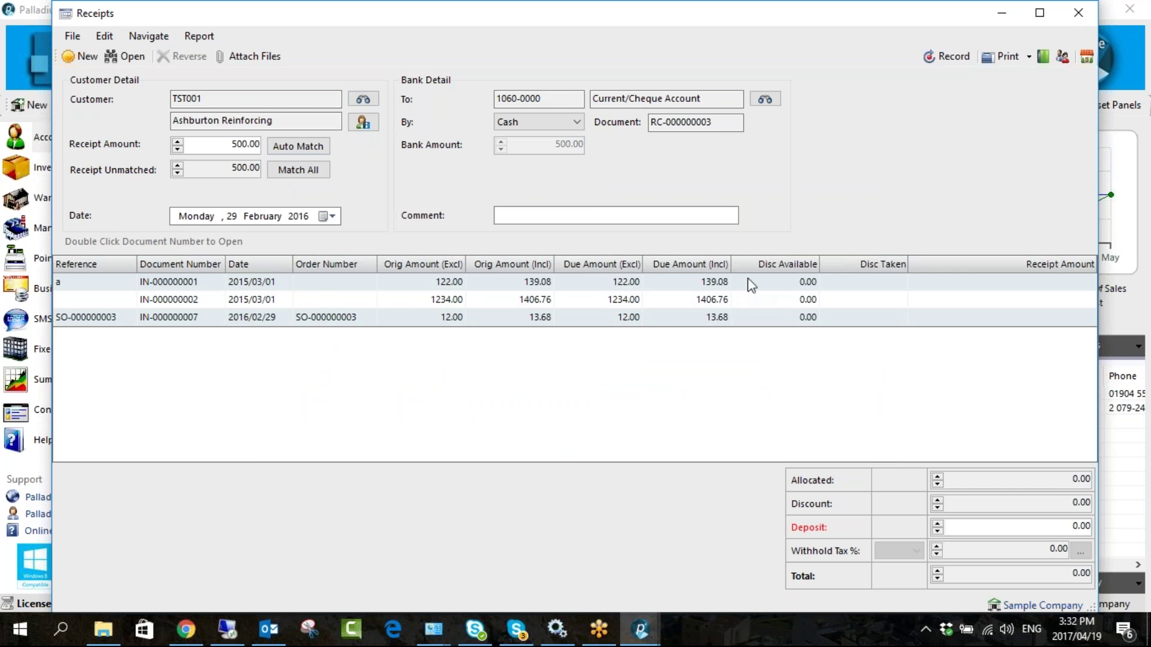
pyautogui.click(1044, 281)
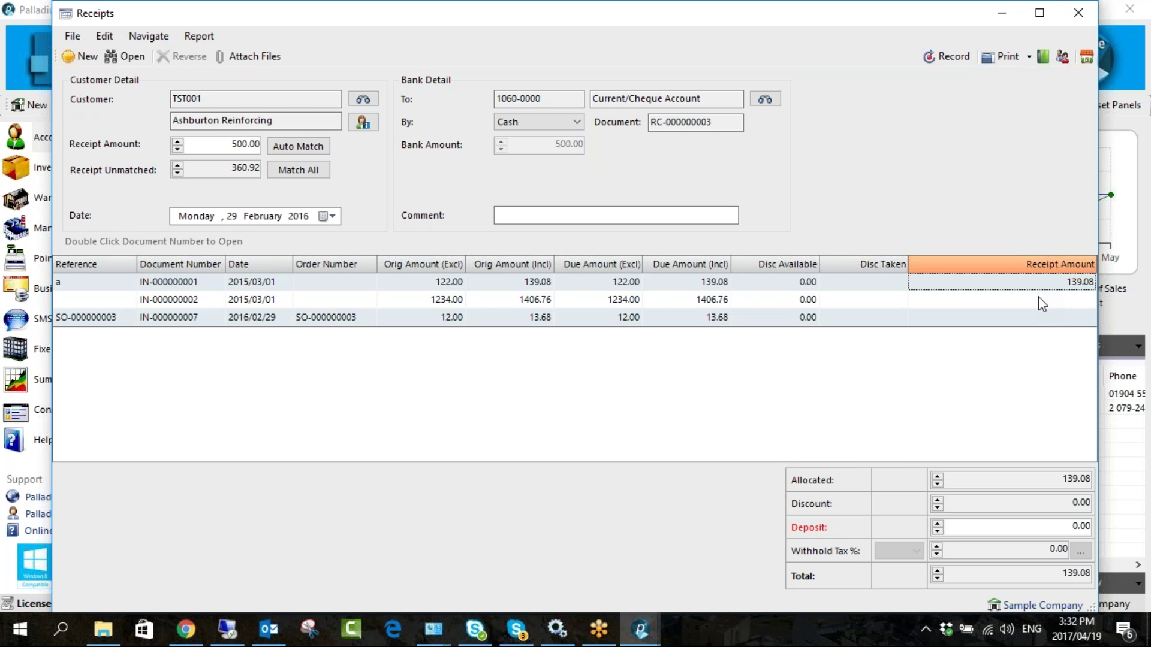
pyautogui.click(1038, 301)
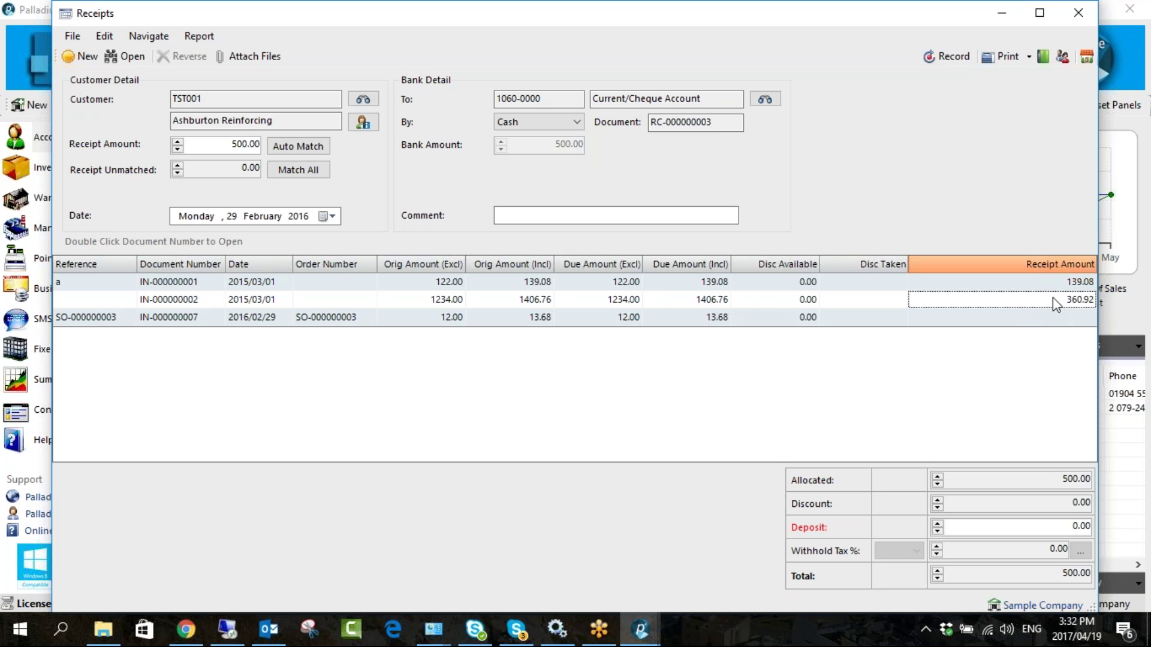
pyautogui.hotkey('shift', 'Tab')
pyautogui.press('Tab')
pyautogui.click(947, 56)
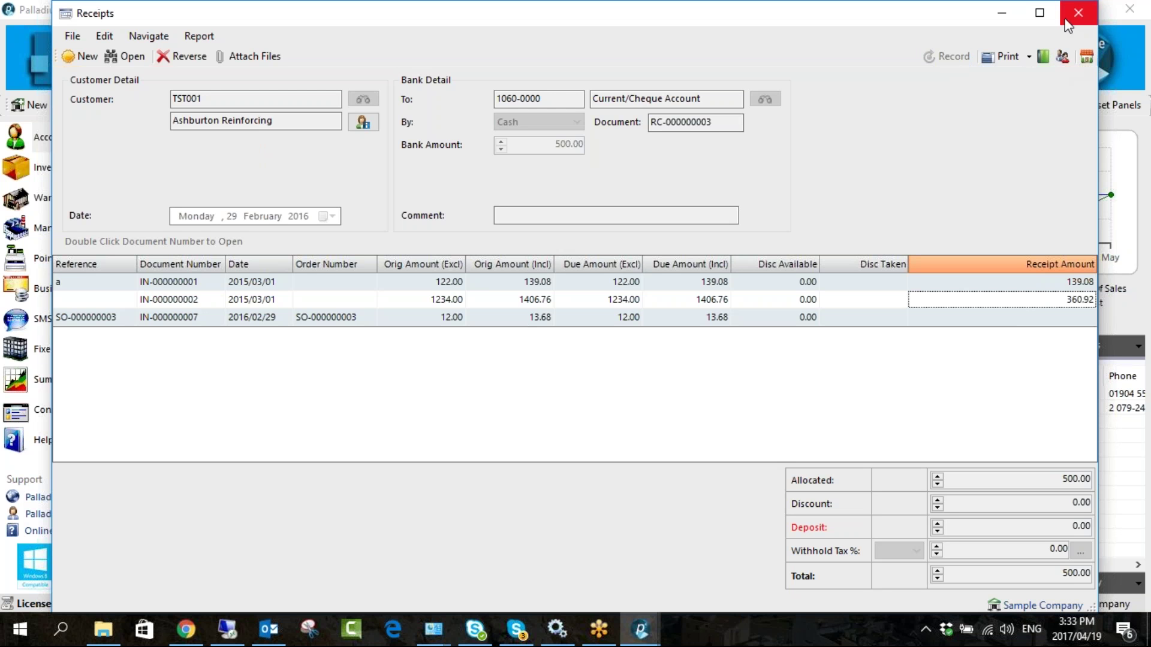
# - Load Ashburton Reinforcing on a new receipt to check its remaining invoices, then close Receipts
pyautogui.click(83, 56)
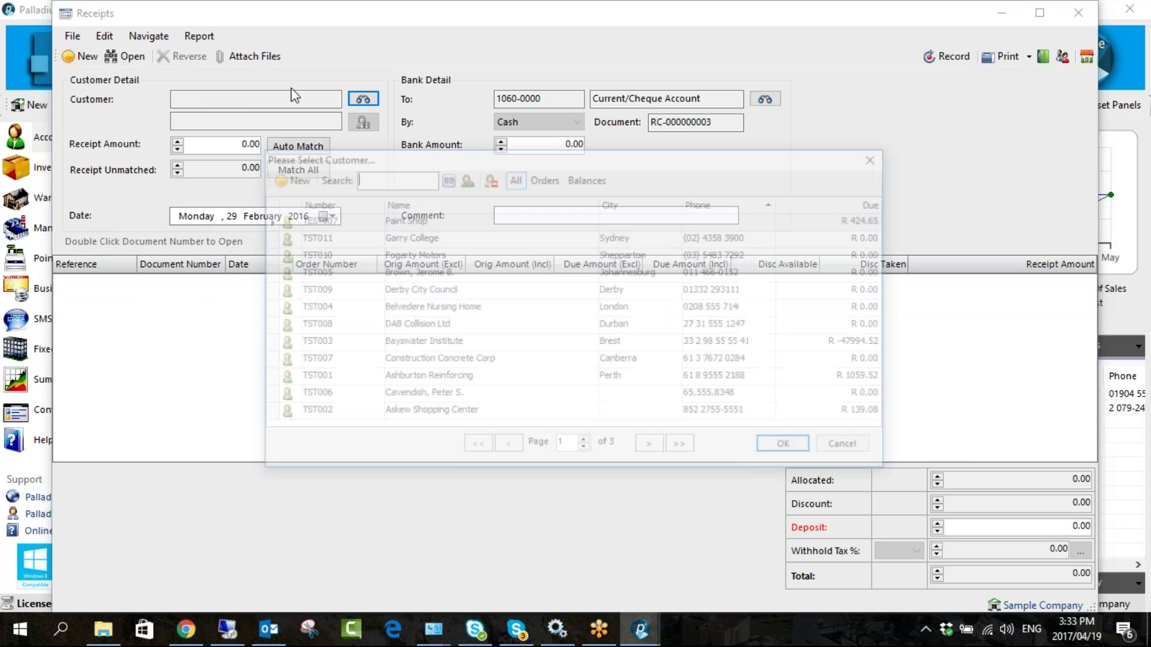
pyautogui.doubleClick(706, 378)
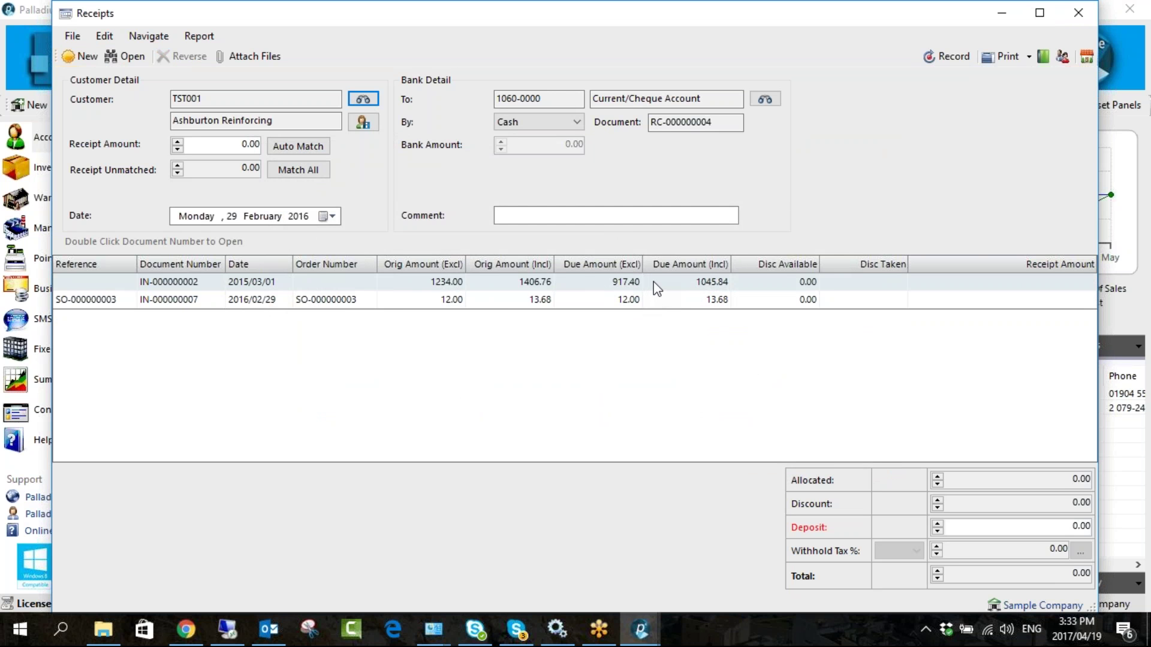
pyautogui.click(1064, 16)
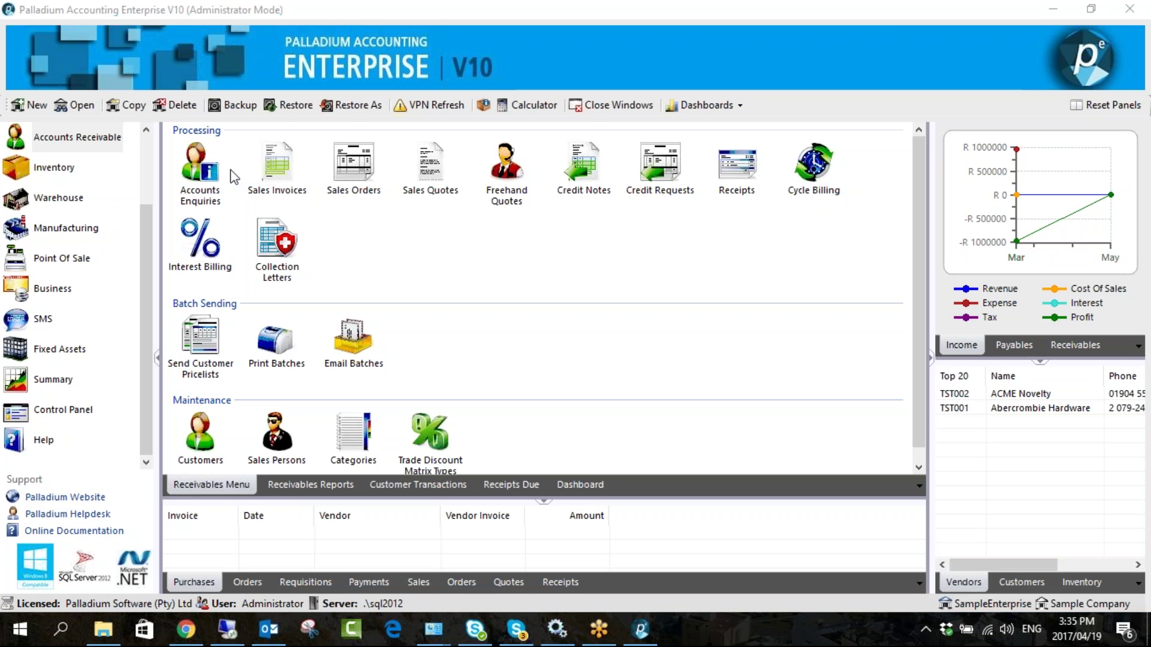
pyautogui.click(200, 168)
# - Open Paint Shop's (TEST007) enquiry and browse its transactions, information, contacts, delivery locations and age analysis
pyautogui.doubleClick(193, 172)
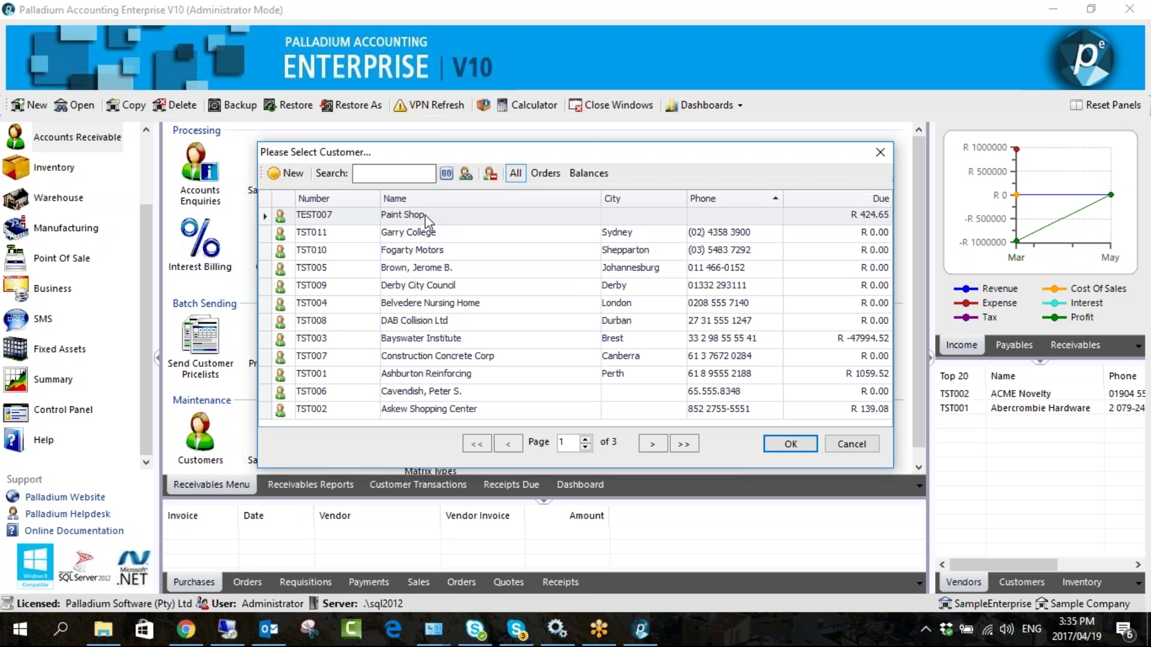
pyautogui.doubleClick(437, 214)
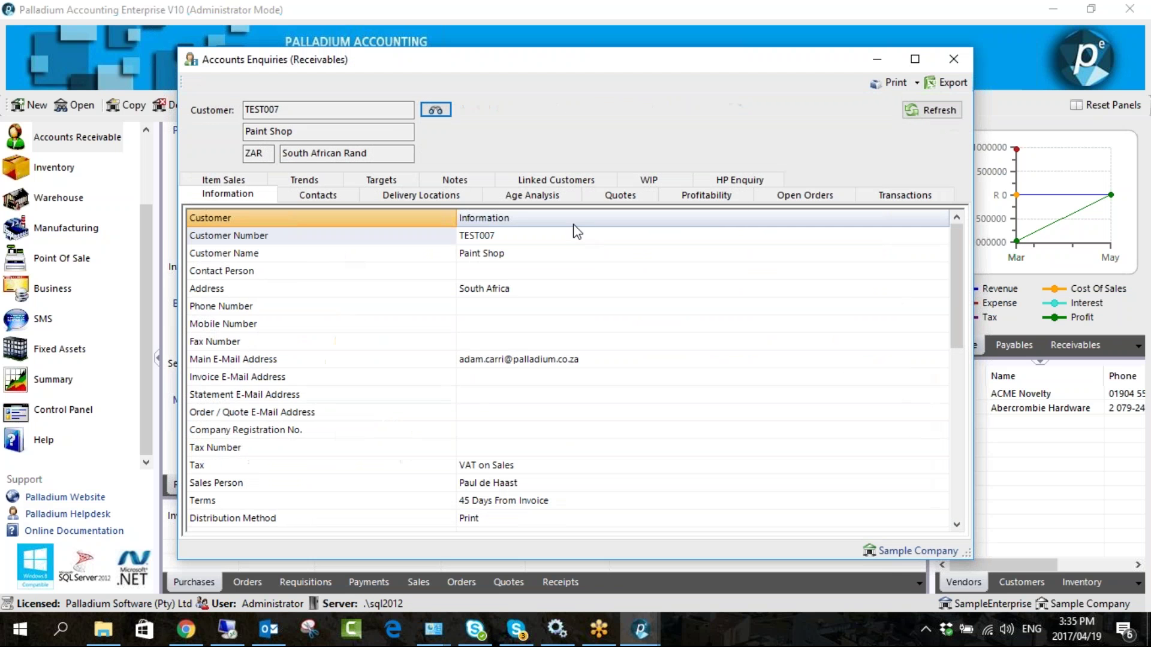
pyautogui.click(893, 202)
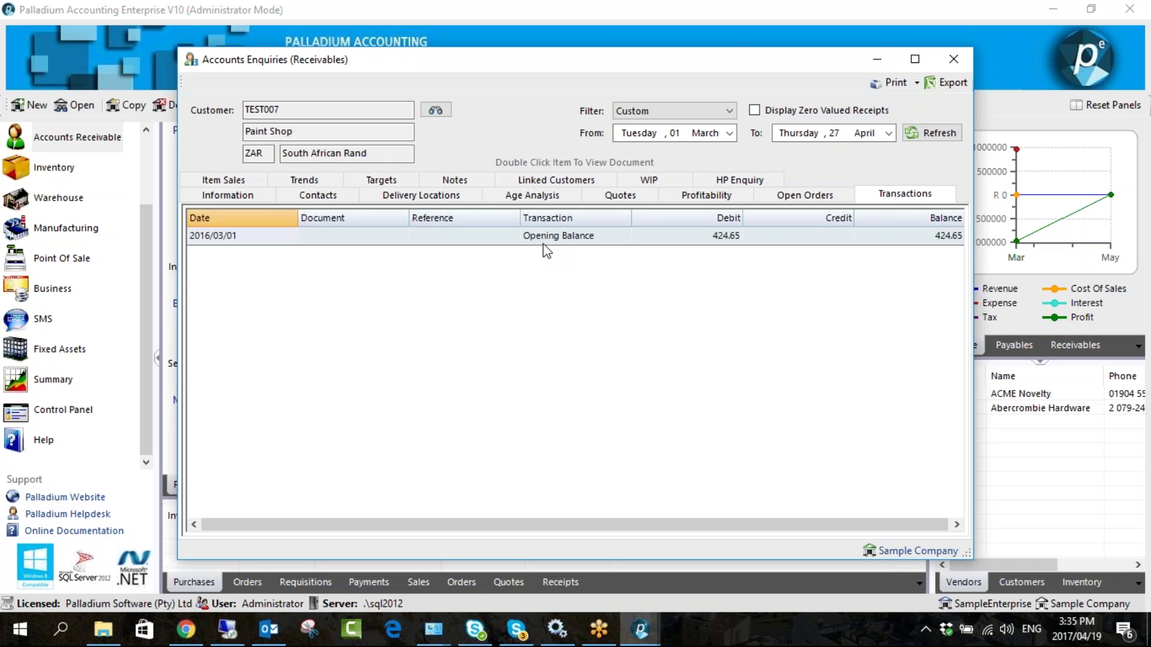
pyautogui.click(240, 194)
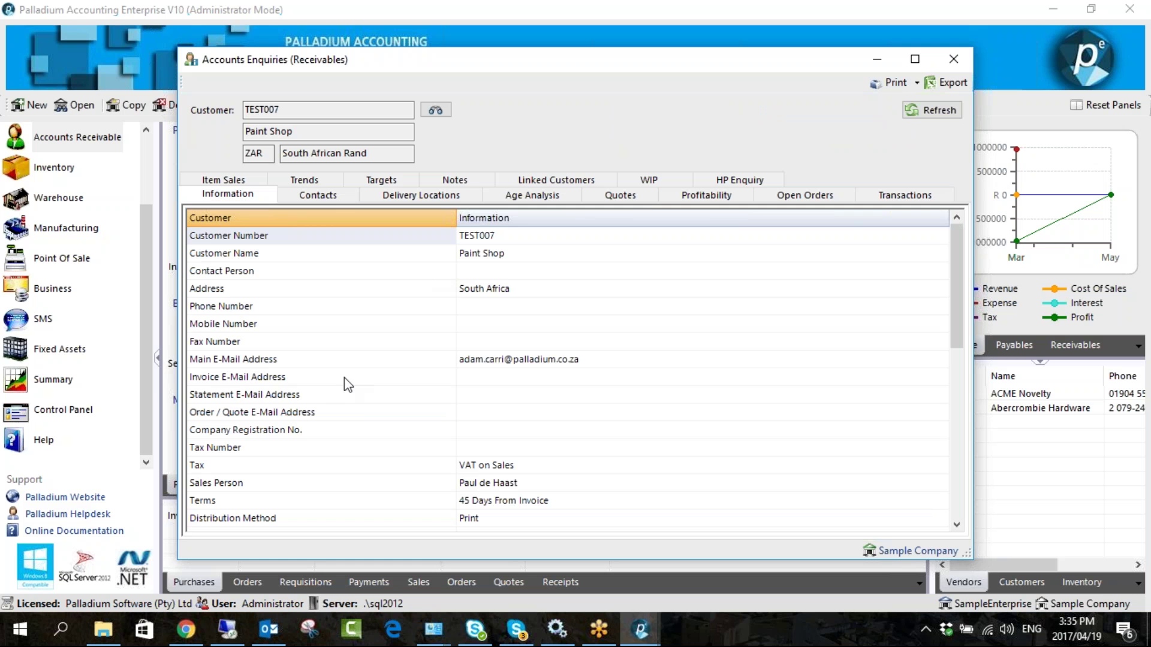
pyautogui.click(343, 197)
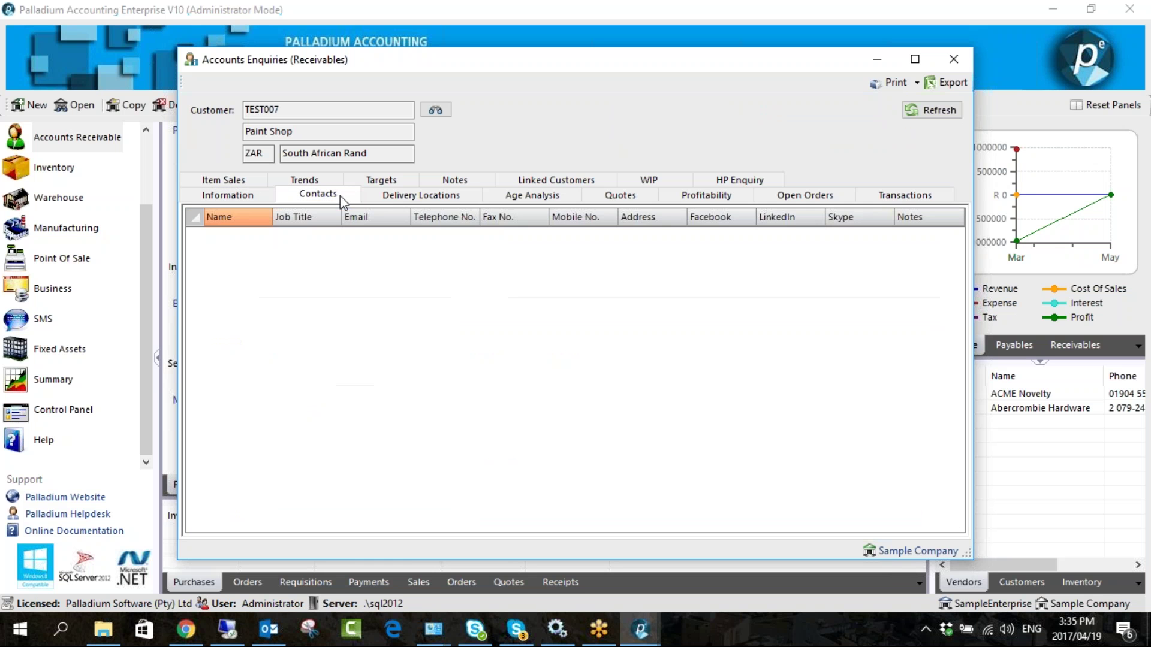
pyautogui.click(388, 196)
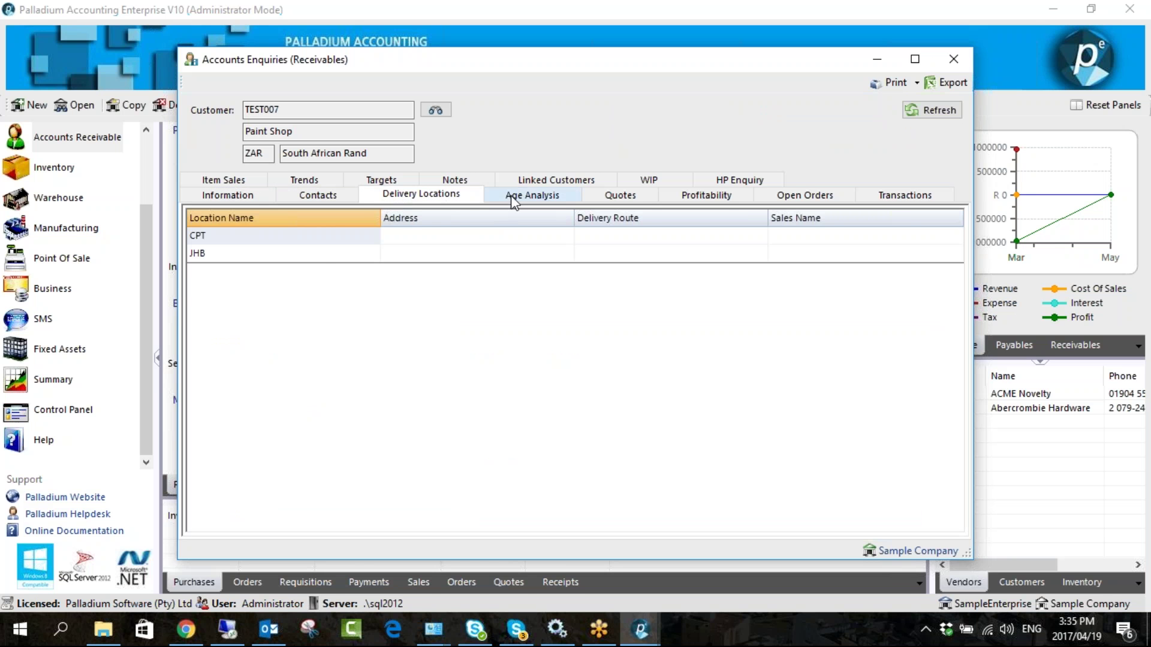
pyautogui.click(504, 198)
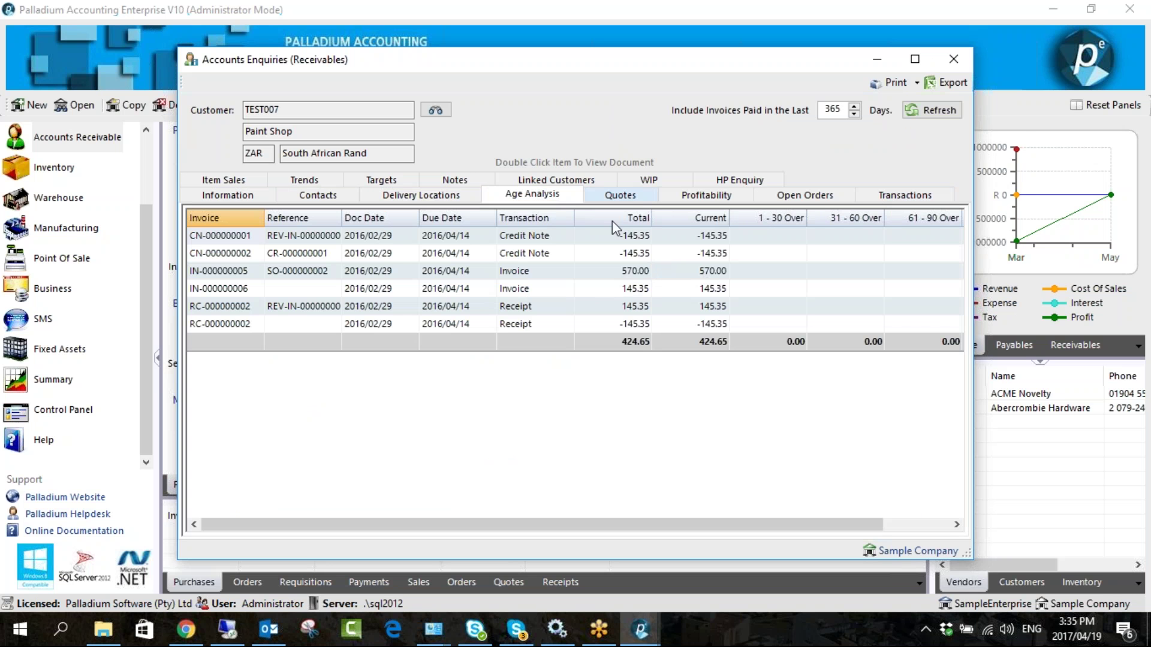
pyautogui.click(947, 82)
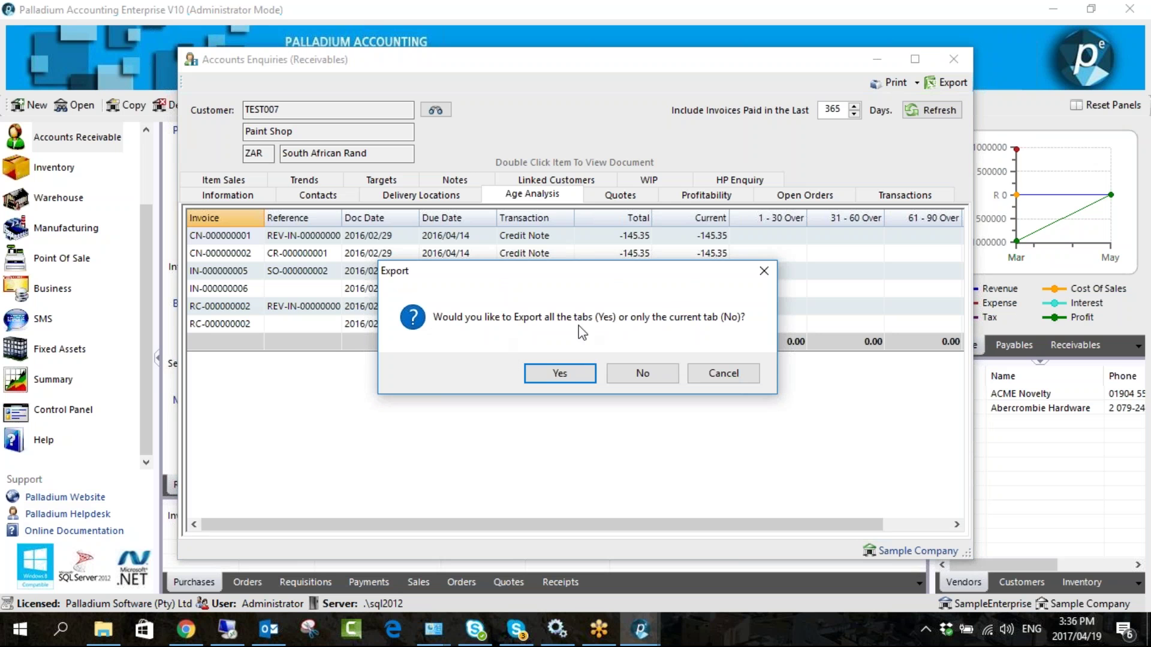
pyautogui.click(640, 374)
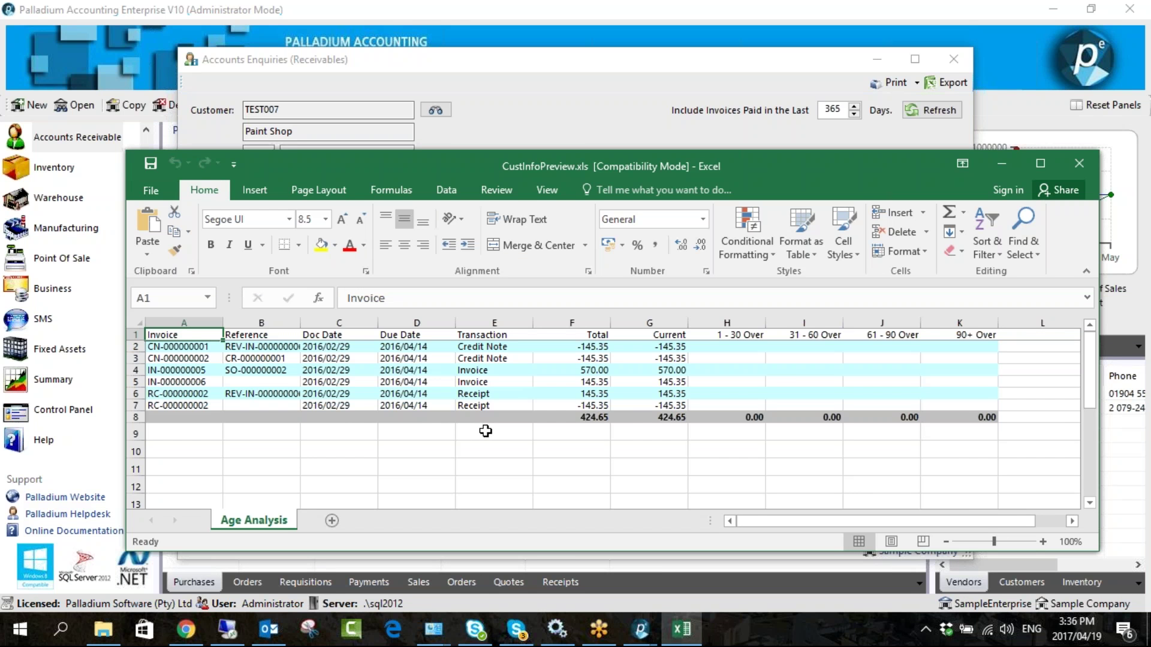
pyautogui.click(1071, 157)
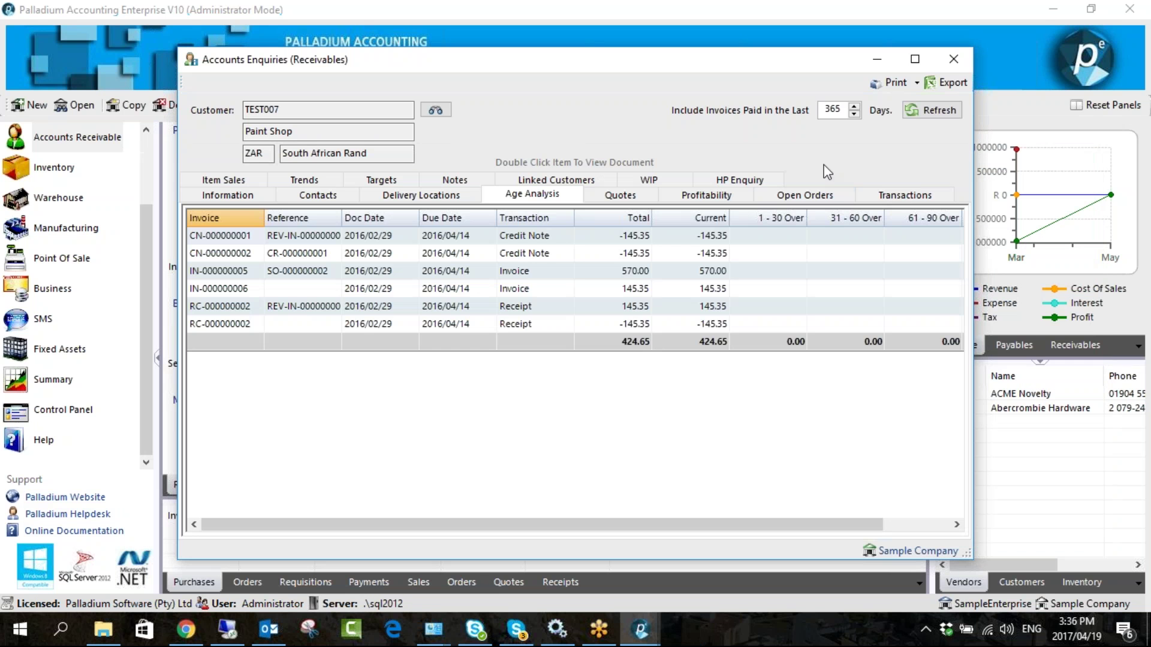
# - Check Paint Shop's Quotes, WIP and Linked Customers tabs, then close the enquiry
pyautogui.click(620, 195)
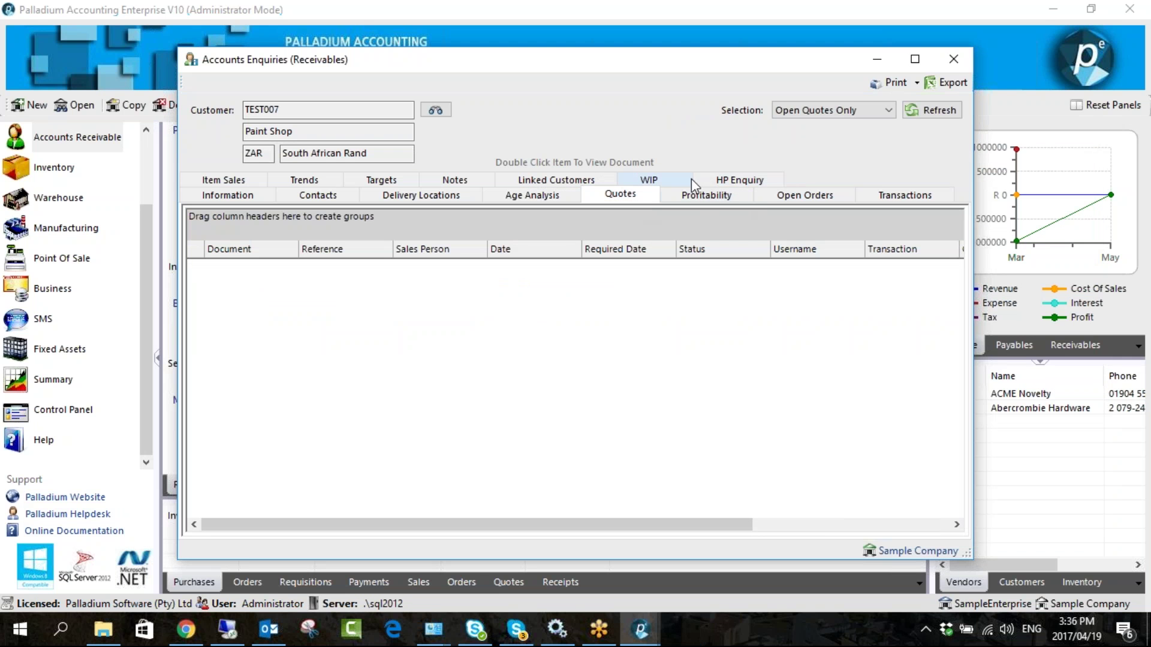
pyautogui.click(648, 183)
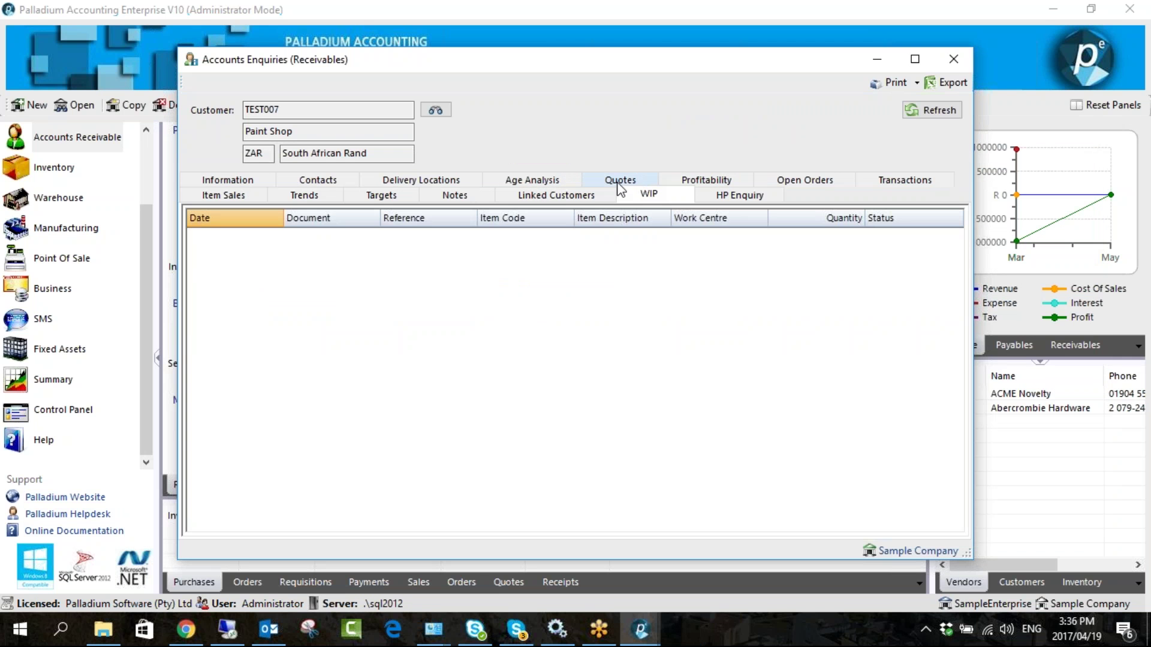
pyautogui.click(586, 196)
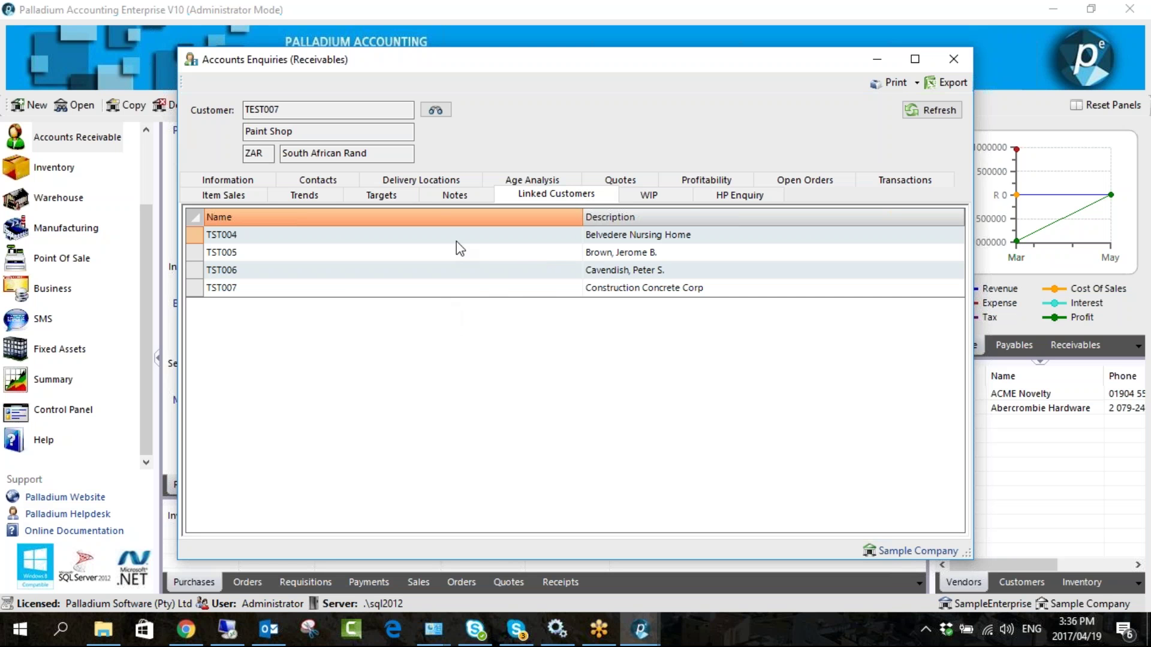
pyautogui.click(953, 60)
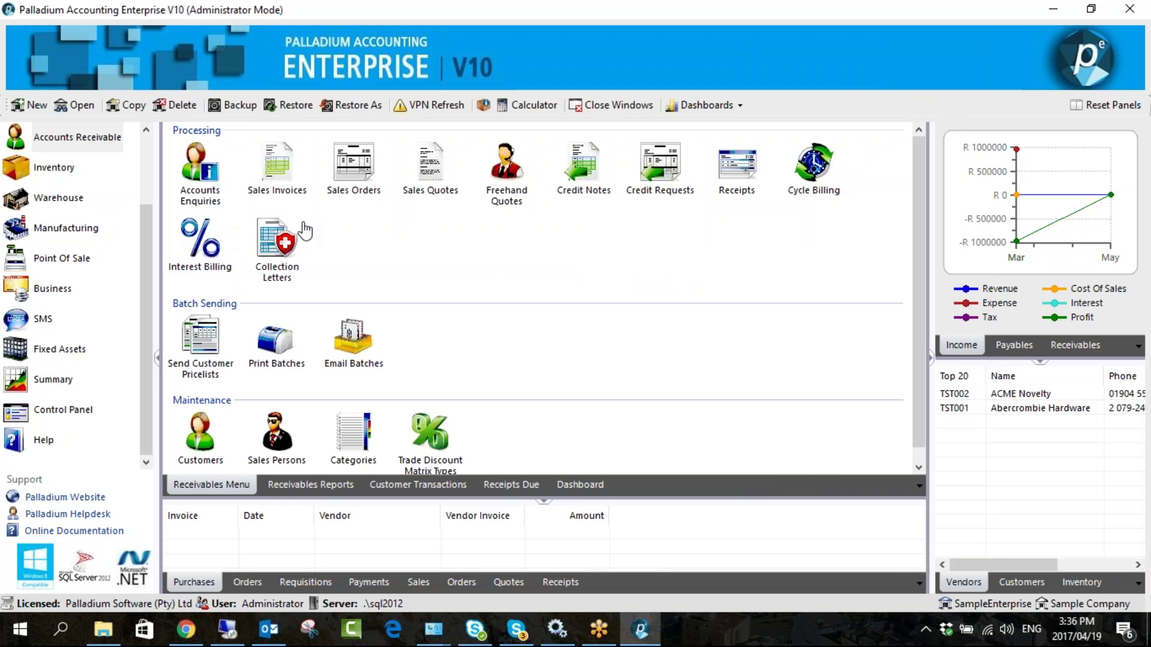
# - Open Collection Letters, tick all customers, set the letter type to Legal, then close the window
pyautogui.click(276, 240)
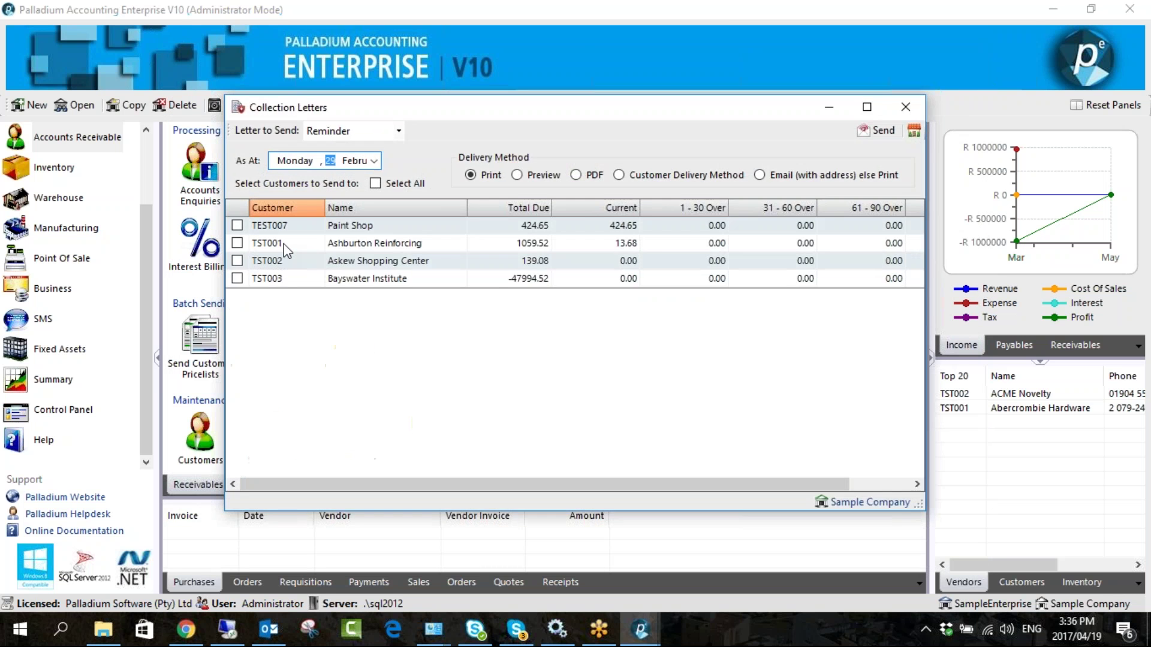
pyautogui.moveTo(504, 116); pyautogui.dragTo(443, 69)
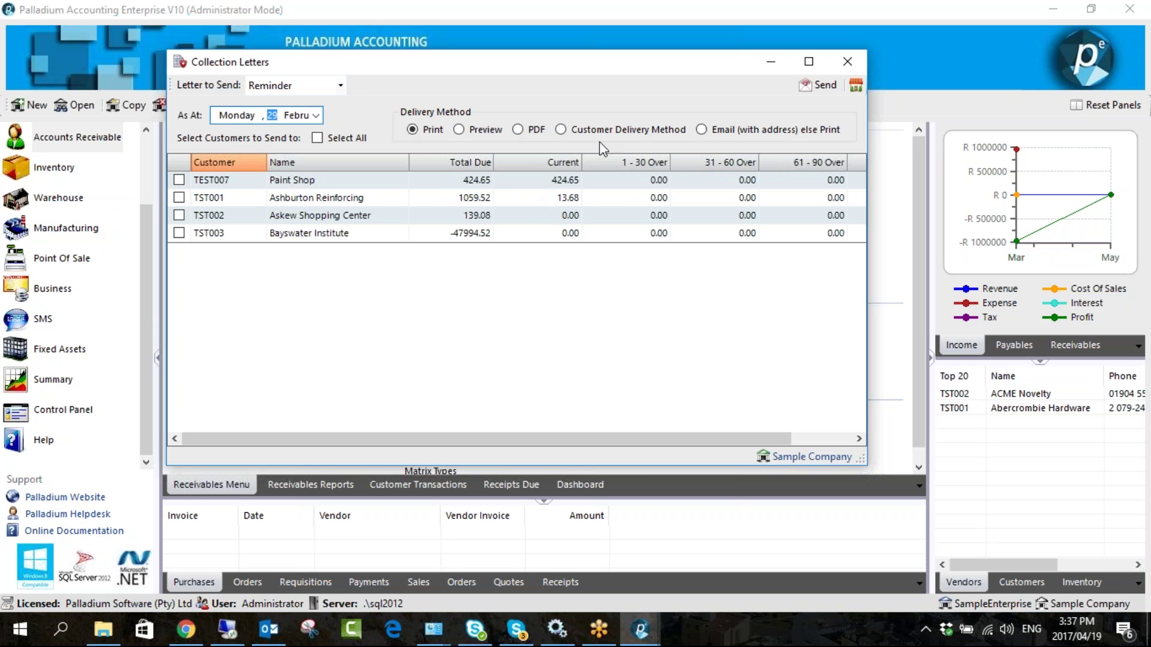
pyautogui.click(317, 139)
pyautogui.click(342, 90)
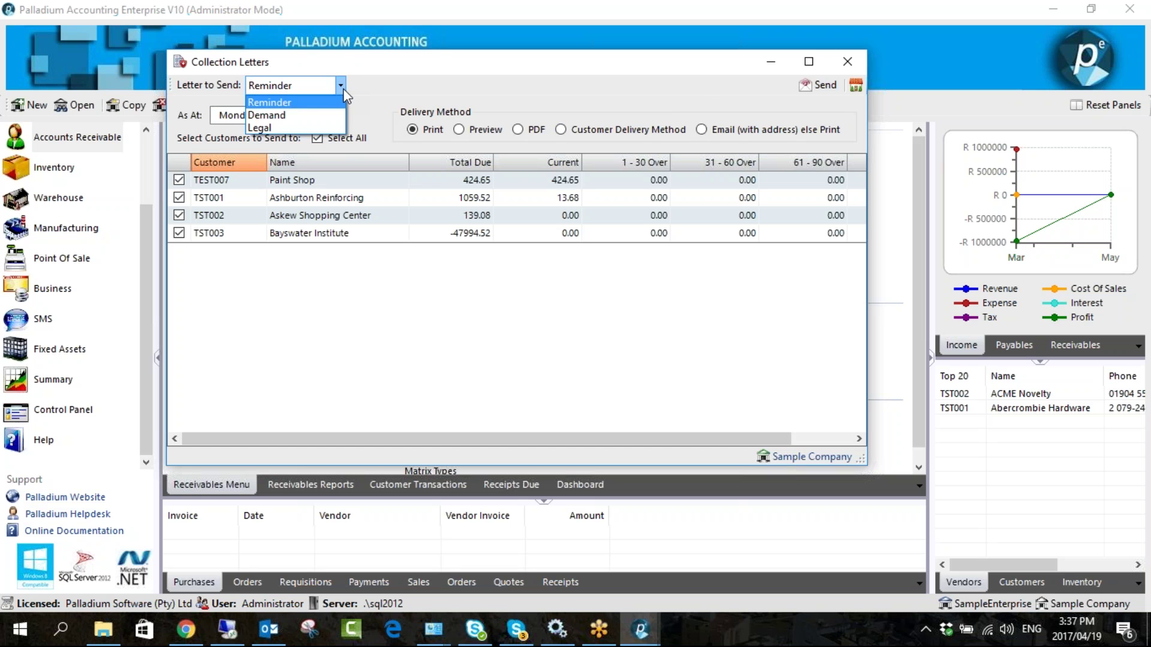
pyautogui.click(319, 110)
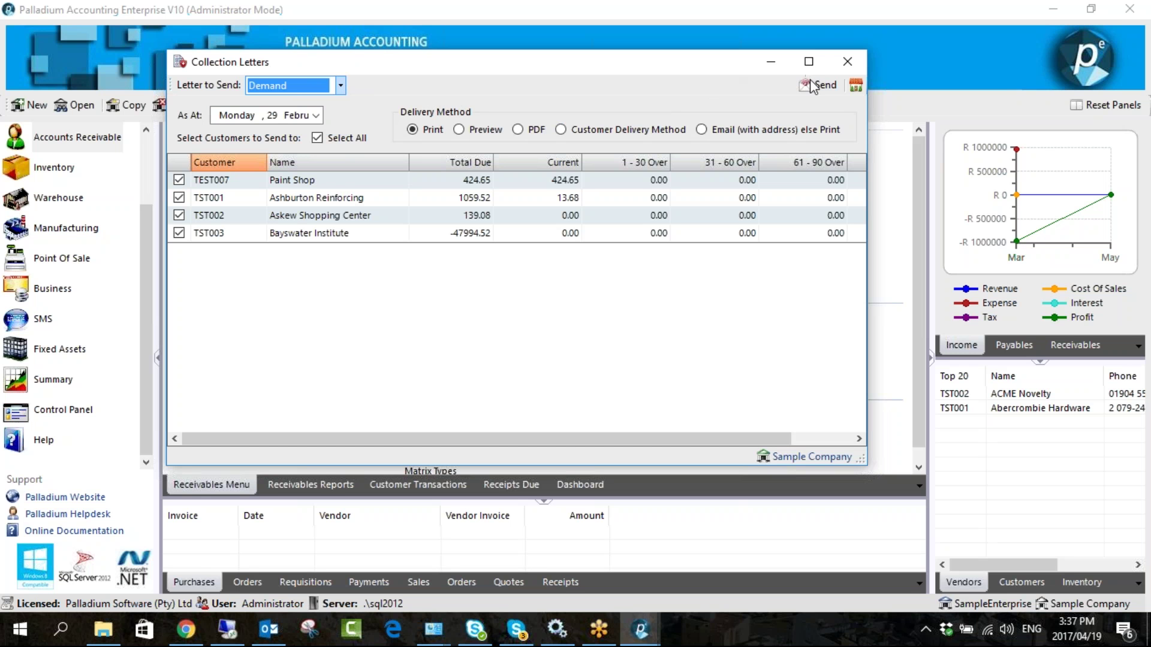
pyautogui.click(339, 85)
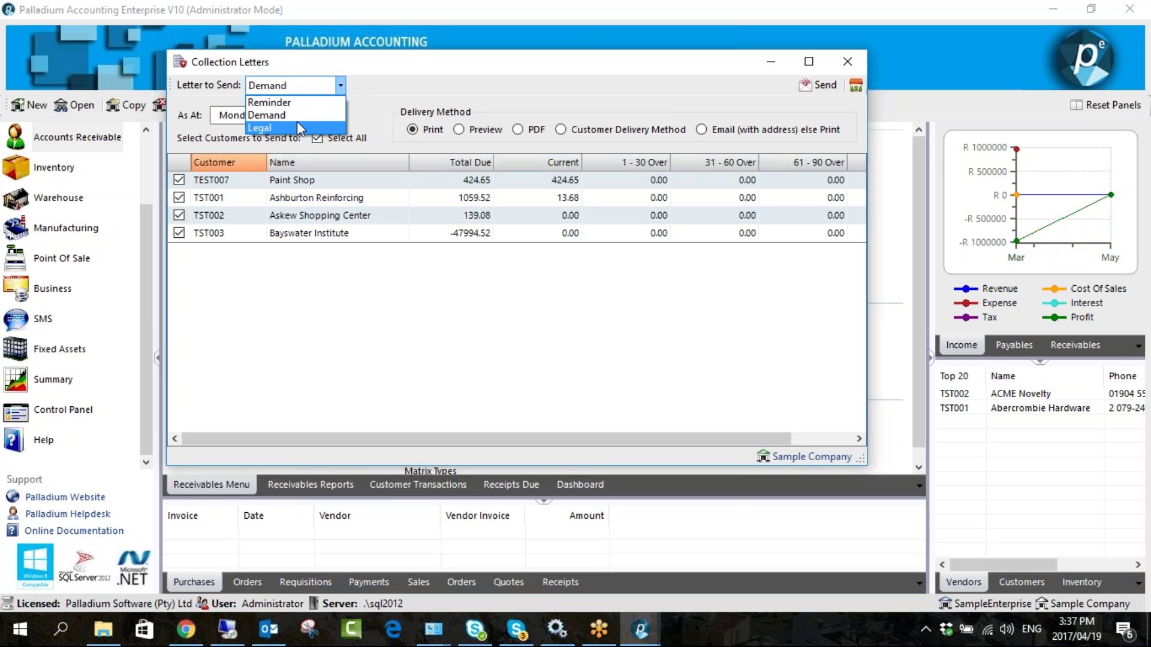
pyautogui.click(295, 124)
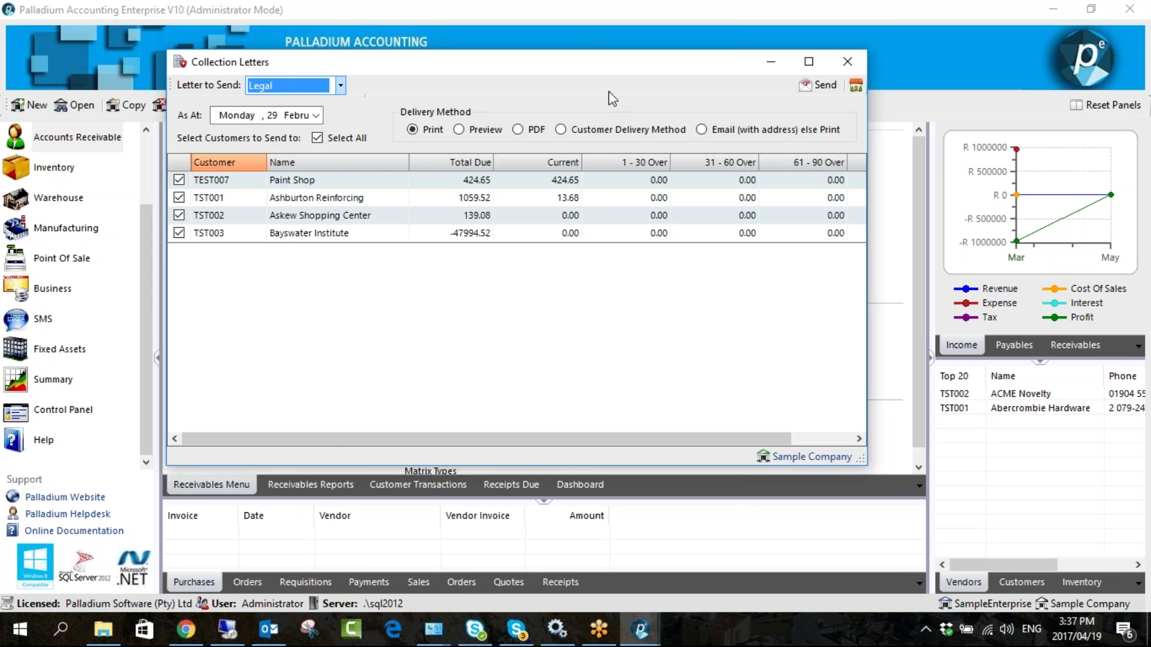
pyautogui.click(832, 70)
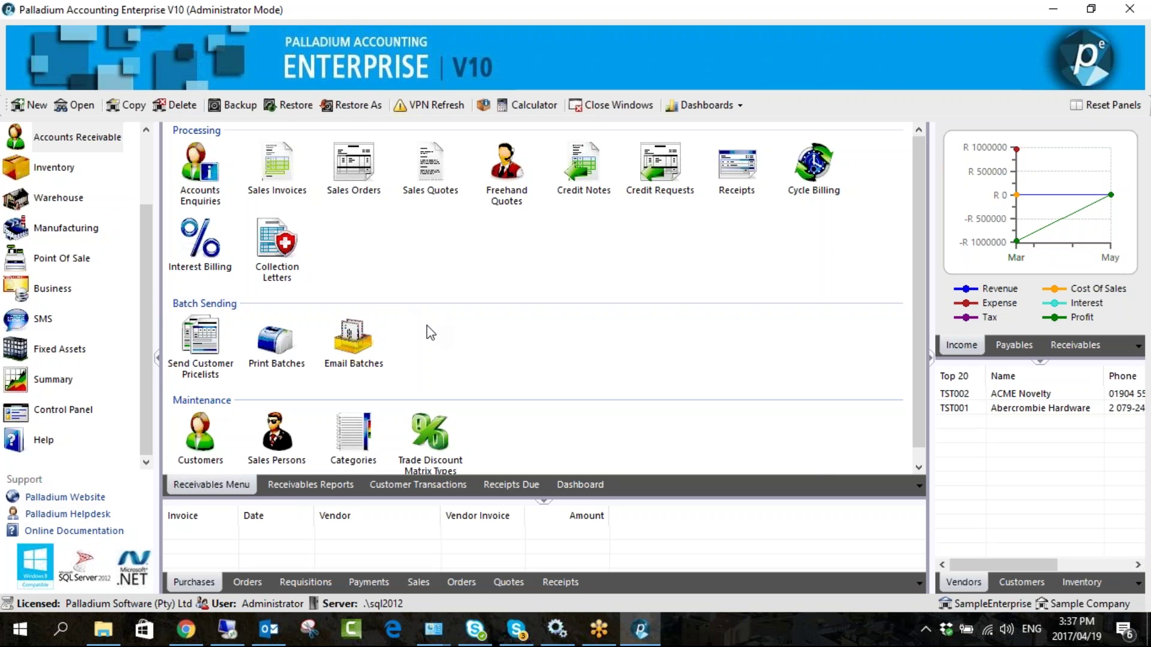
# - Run the Customer Aged report in Detail with Use Calendar Aging ticked
pyautogui.scroll(-1, 430, 329)
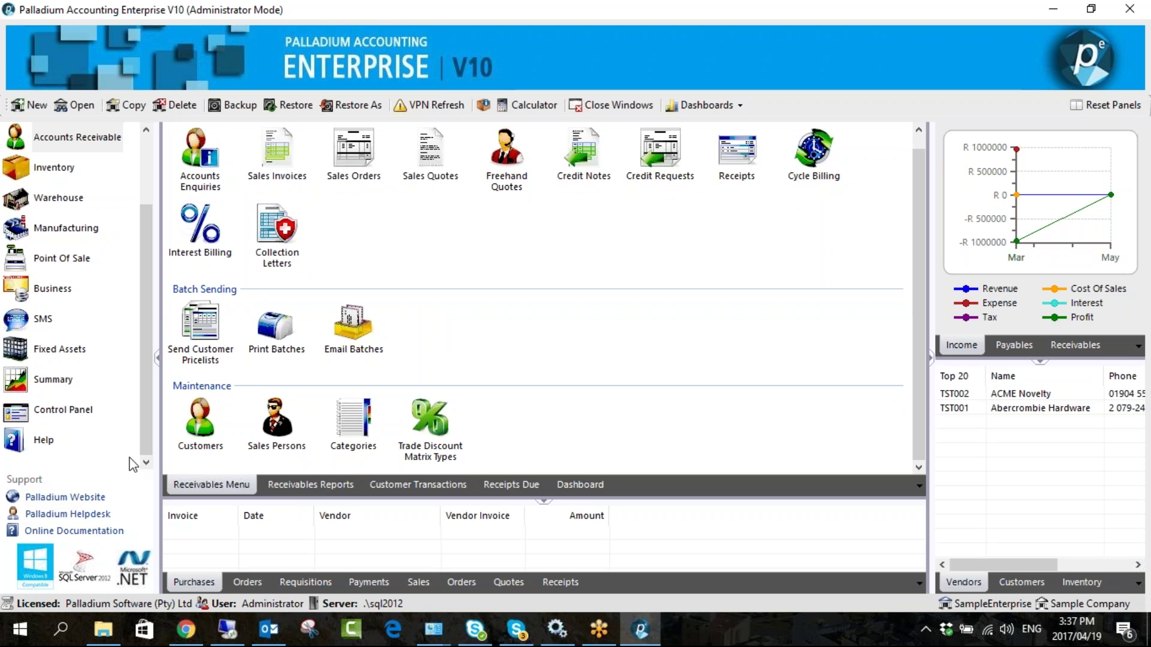
pyautogui.click(329, 484)
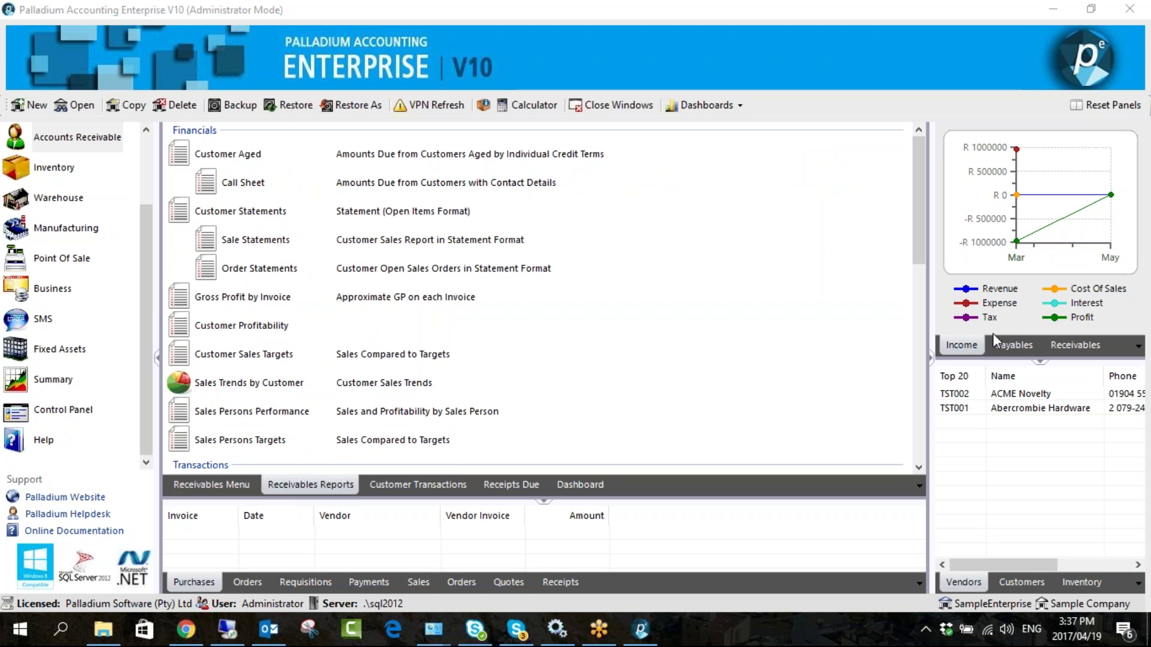
pyautogui.click(232, 156)
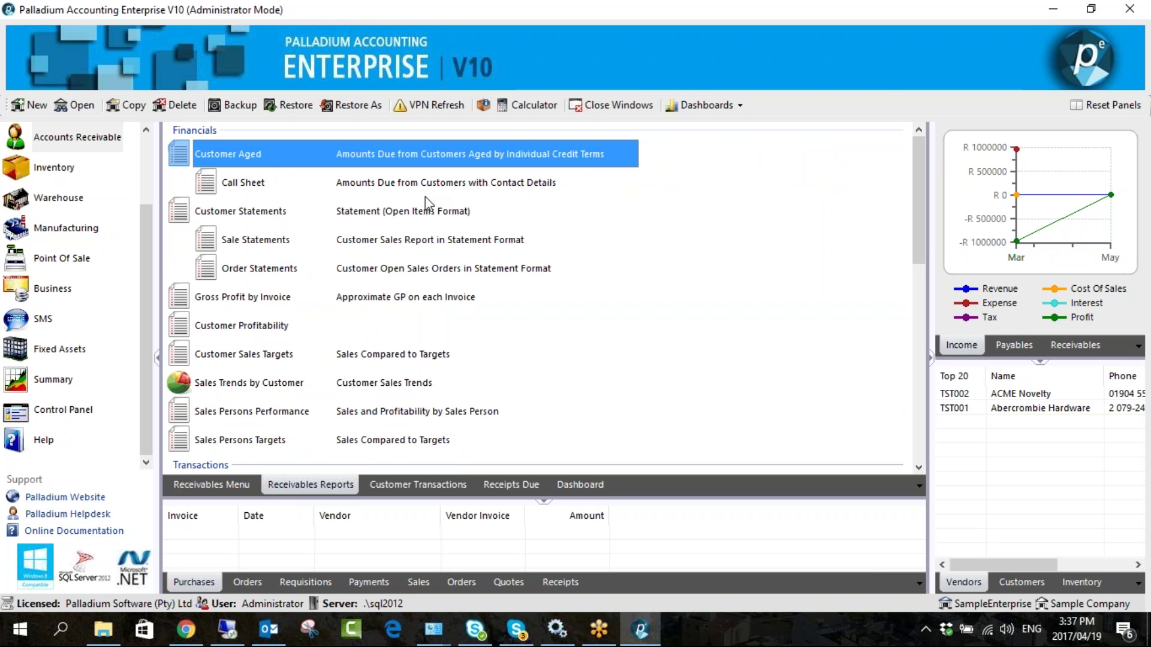
pyautogui.press('Return')
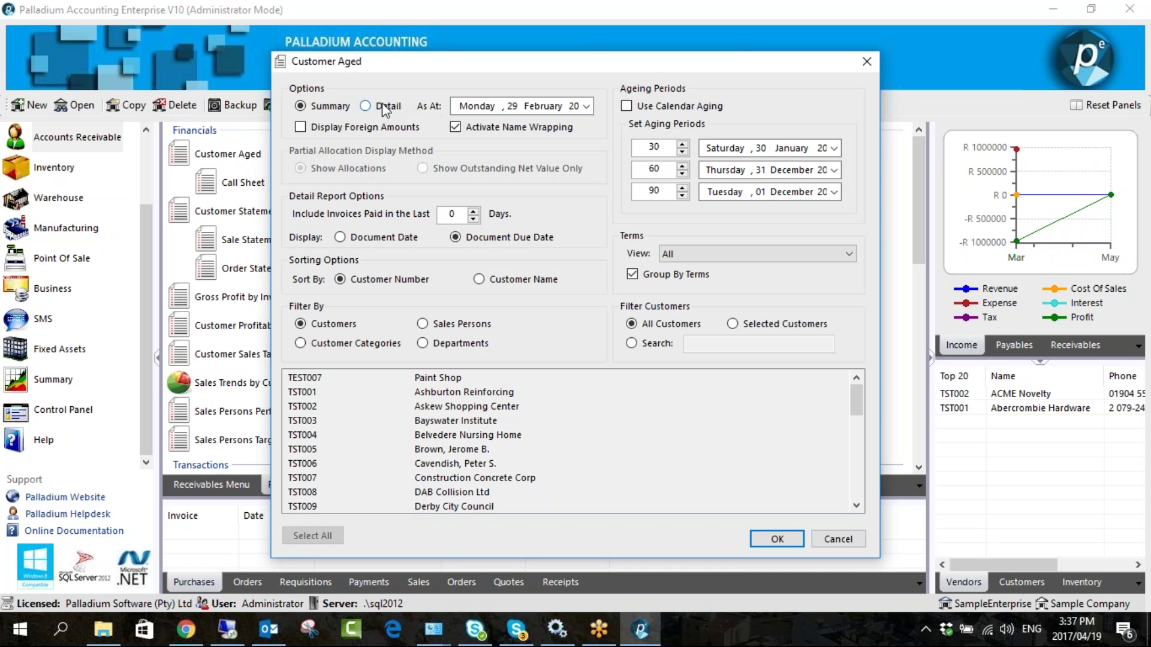
pyautogui.click(384, 108)
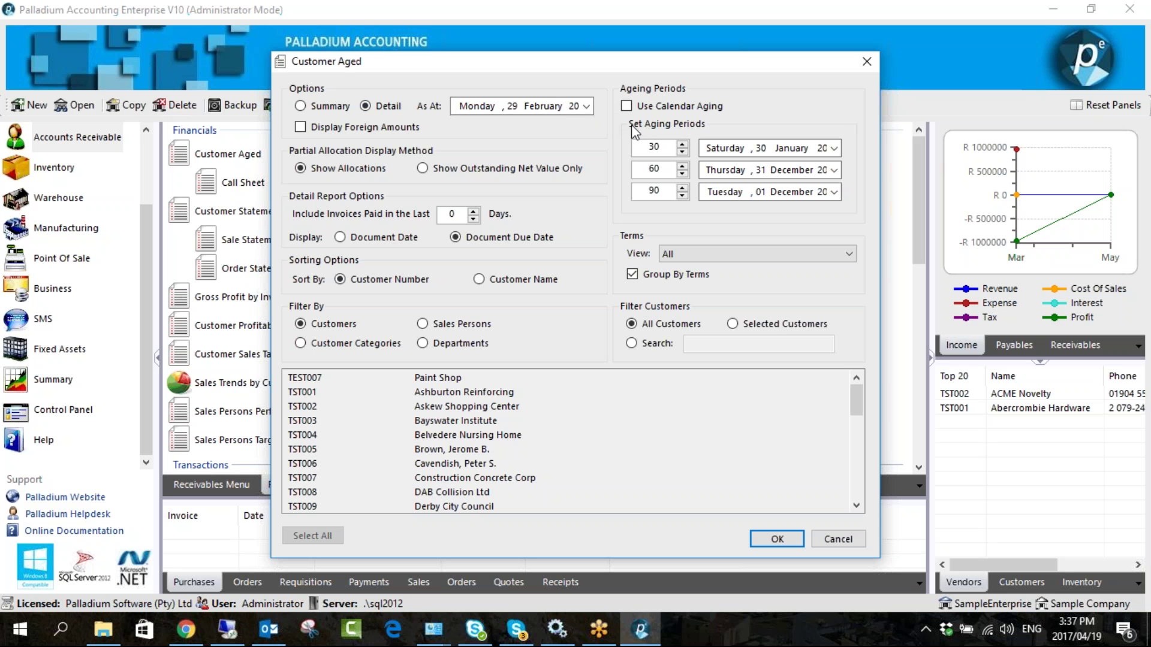
pyautogui.click(628, 107)
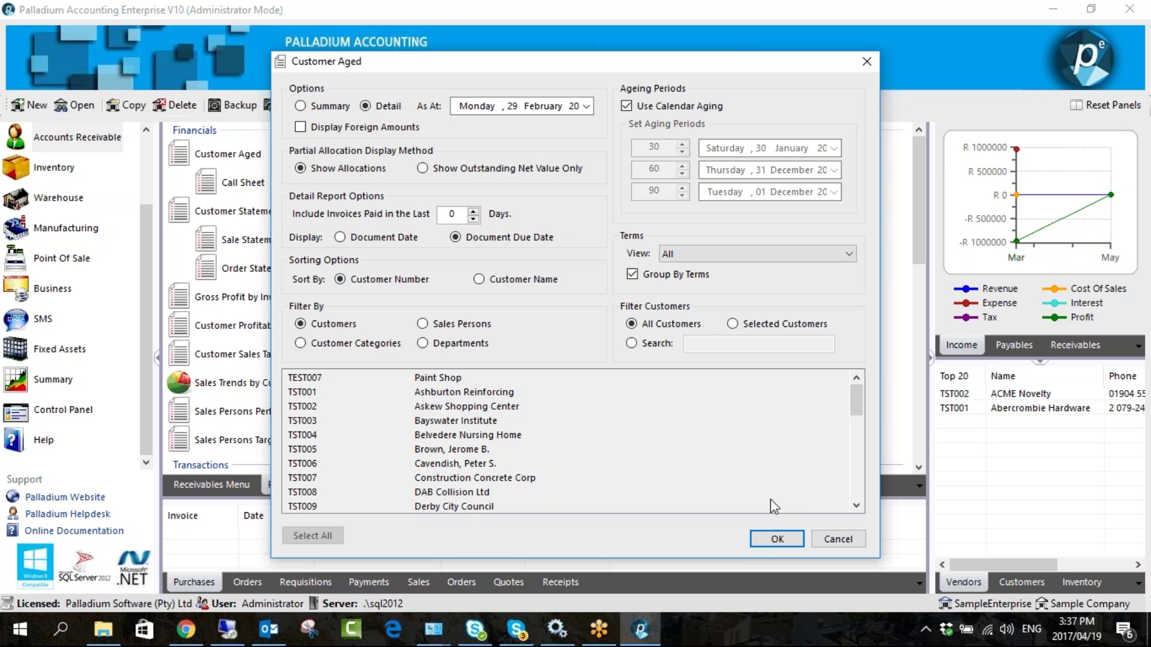
pyautogui.click(774, 539)
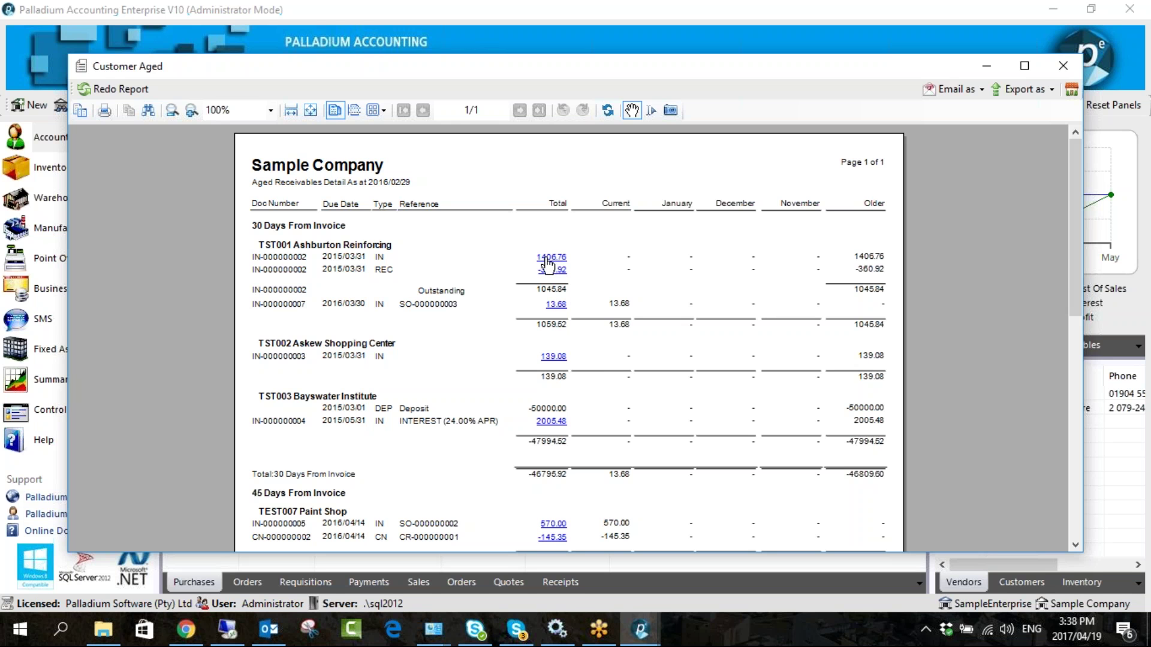
# - Open invoice IN-000000002 behind the 1406.76 amount, then close it and the aged report
pyautogui.click(547, 259)
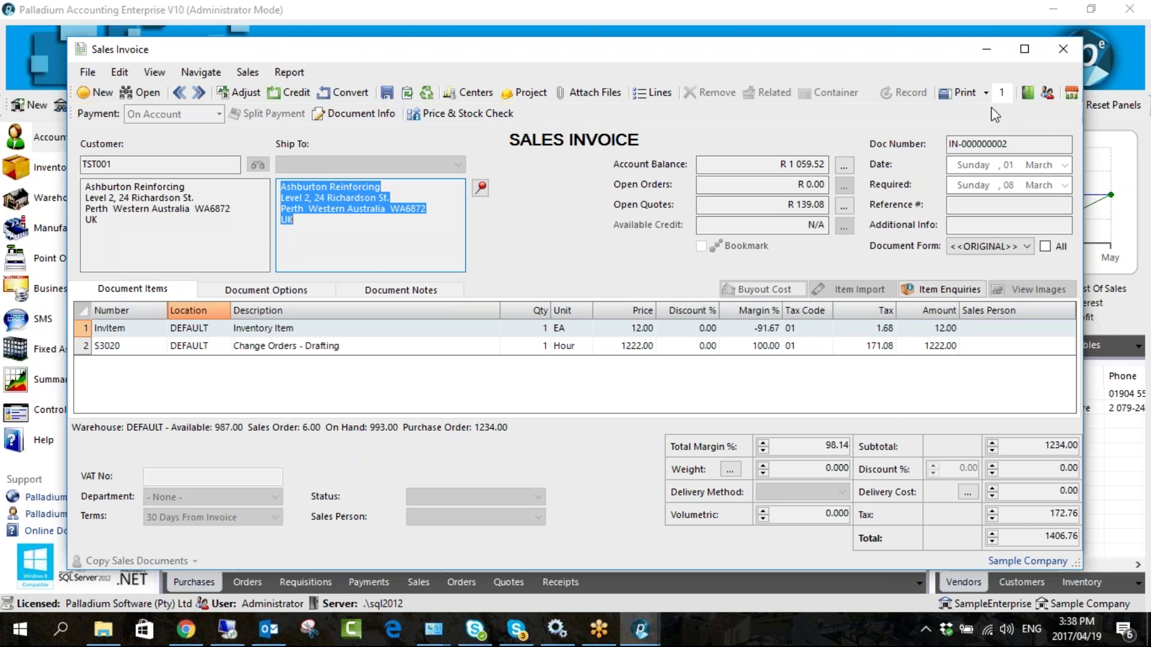
pyautogui.click(1060, 46)
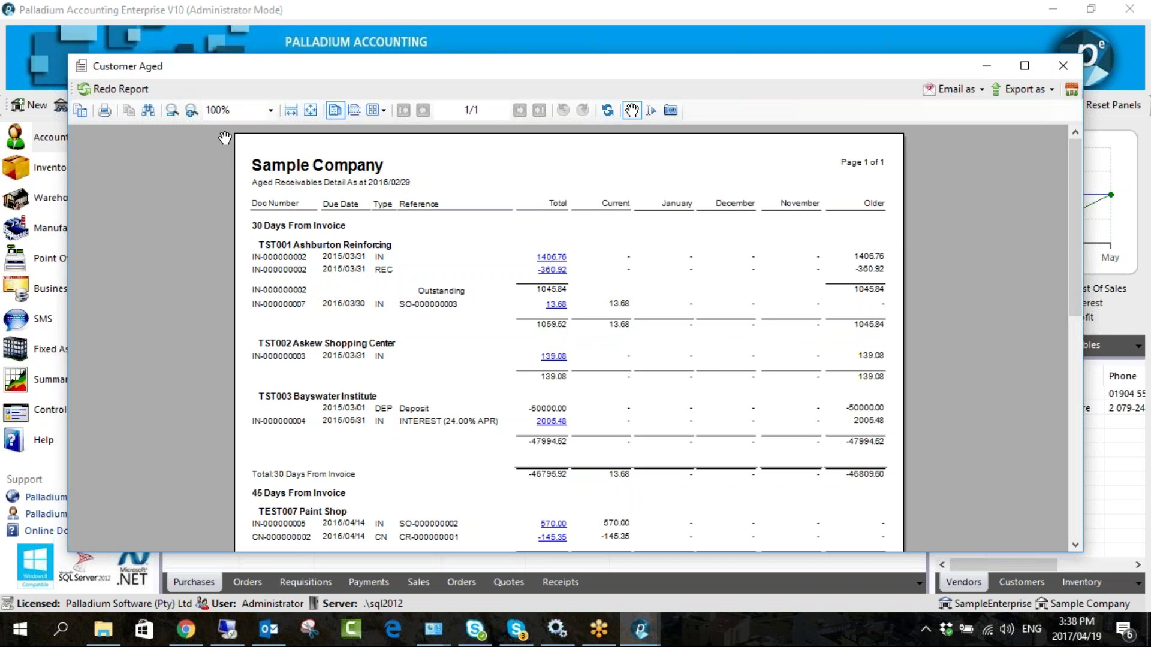
pyautogui.click(1062, 65)
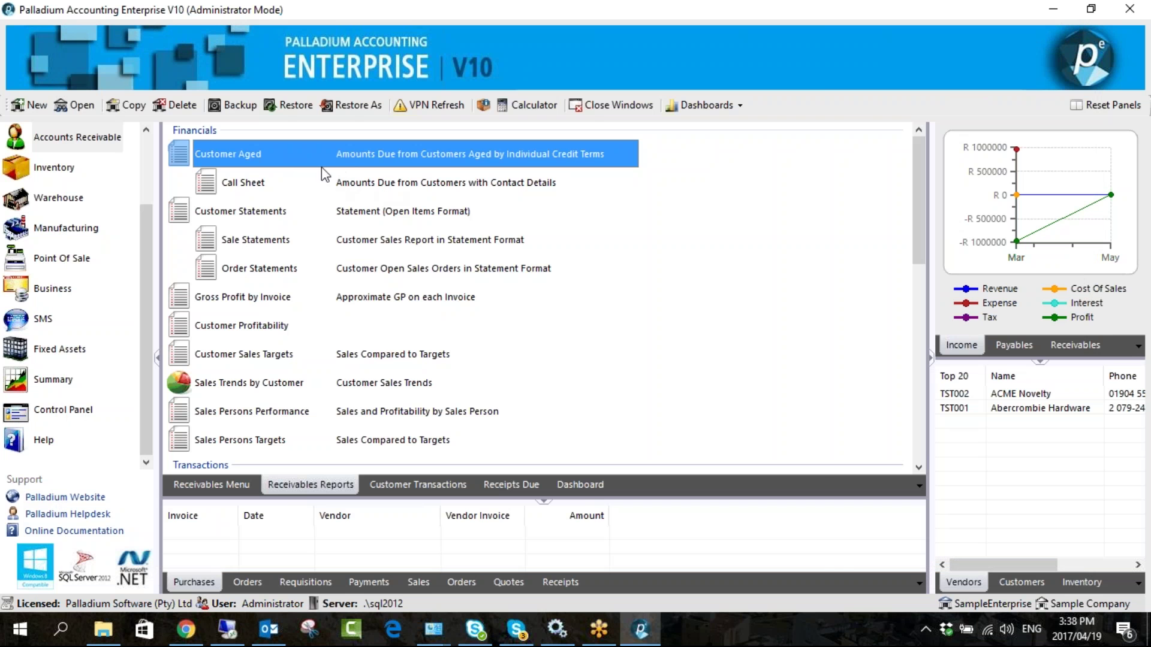
# - Set Customer Statements to Email (with address) else Print with Overdue Invoices attached, then close
pyautogui.click(282, 210)
pyautogui.doubleClick(282, 210)
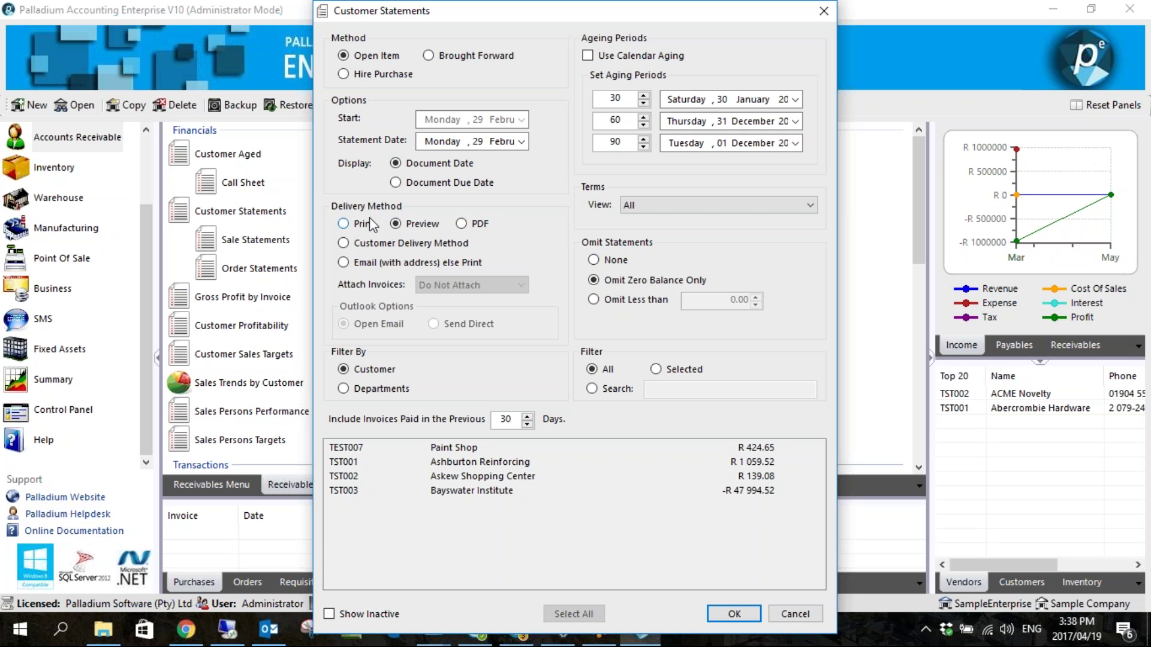
pyautogui.click(343, 261)
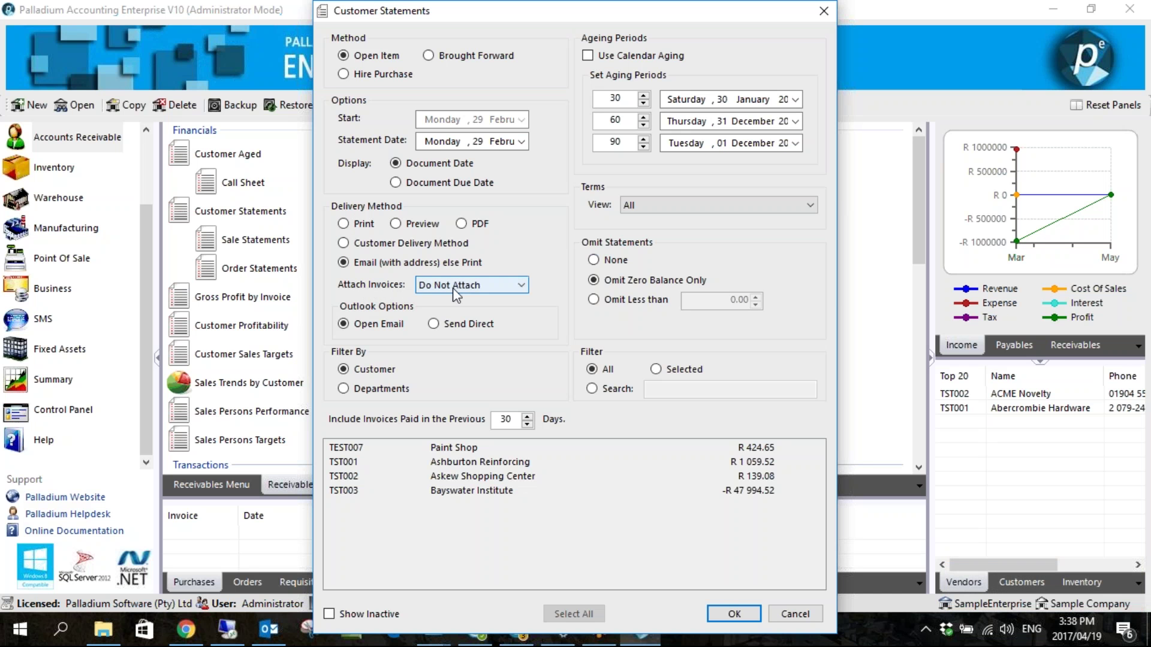
pyautogui.click(480, 284)
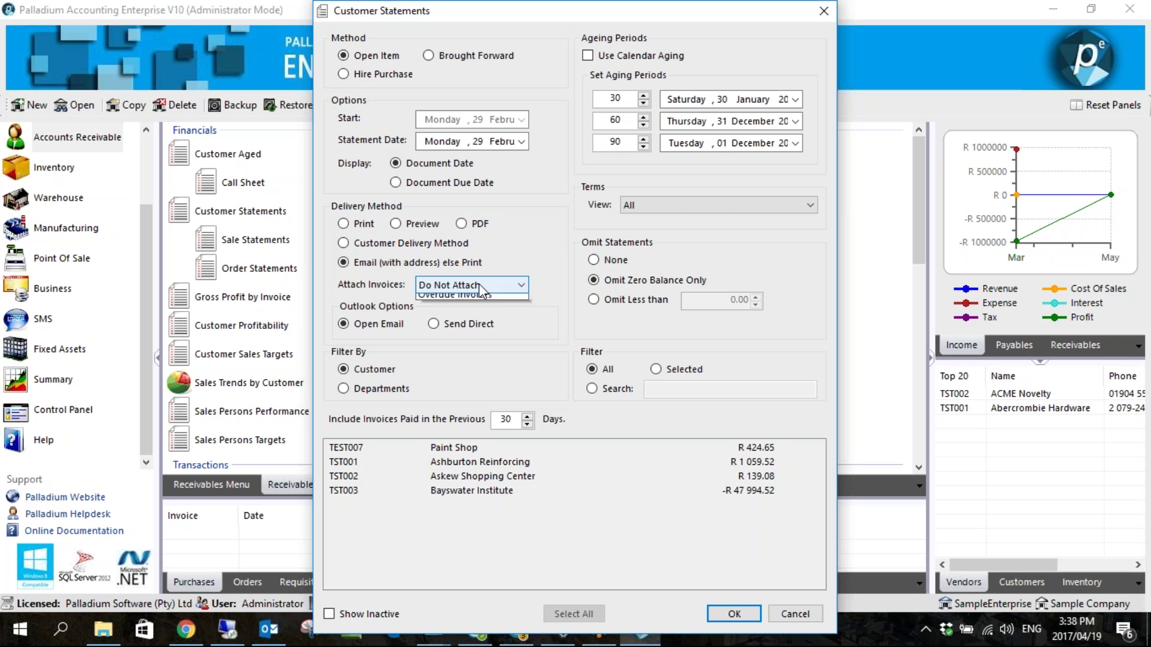
pyautogui.click(467, 310)
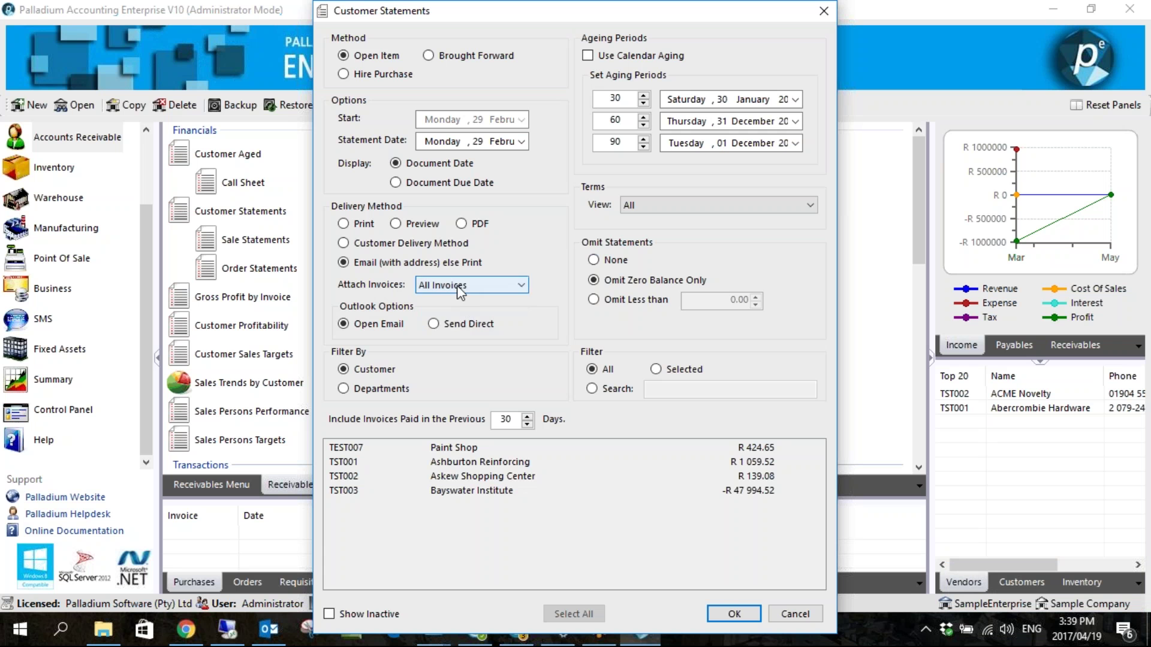
pyautogui.click(456, 285)
pyautogui.click(461, 324)
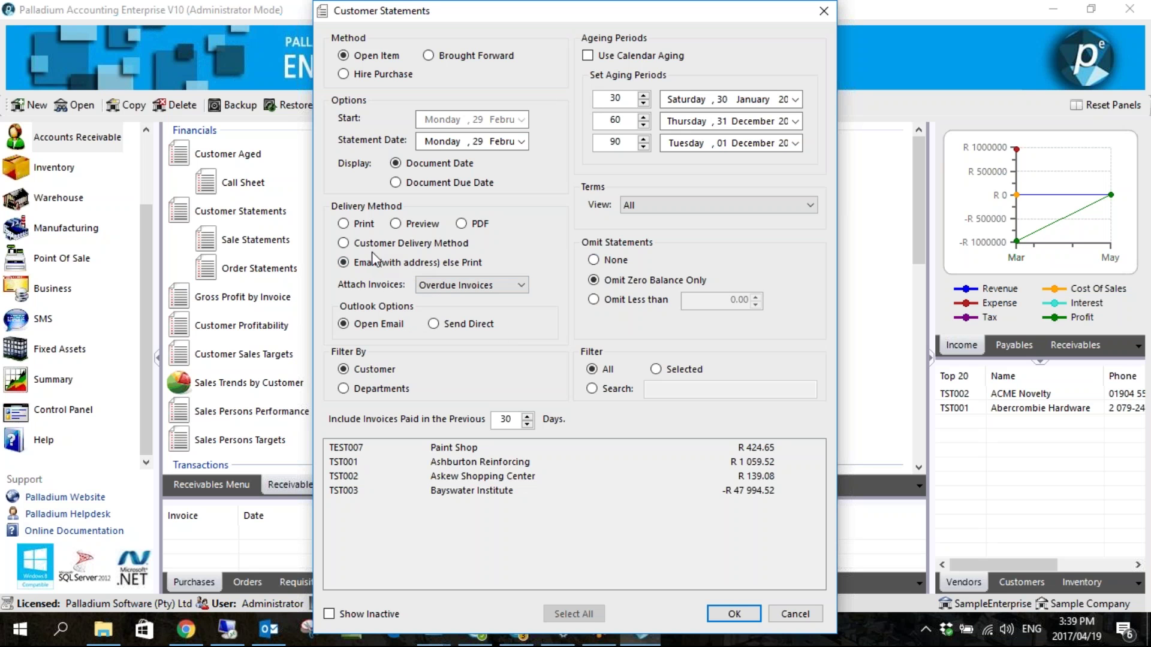
pyautogui.click(790, 613)
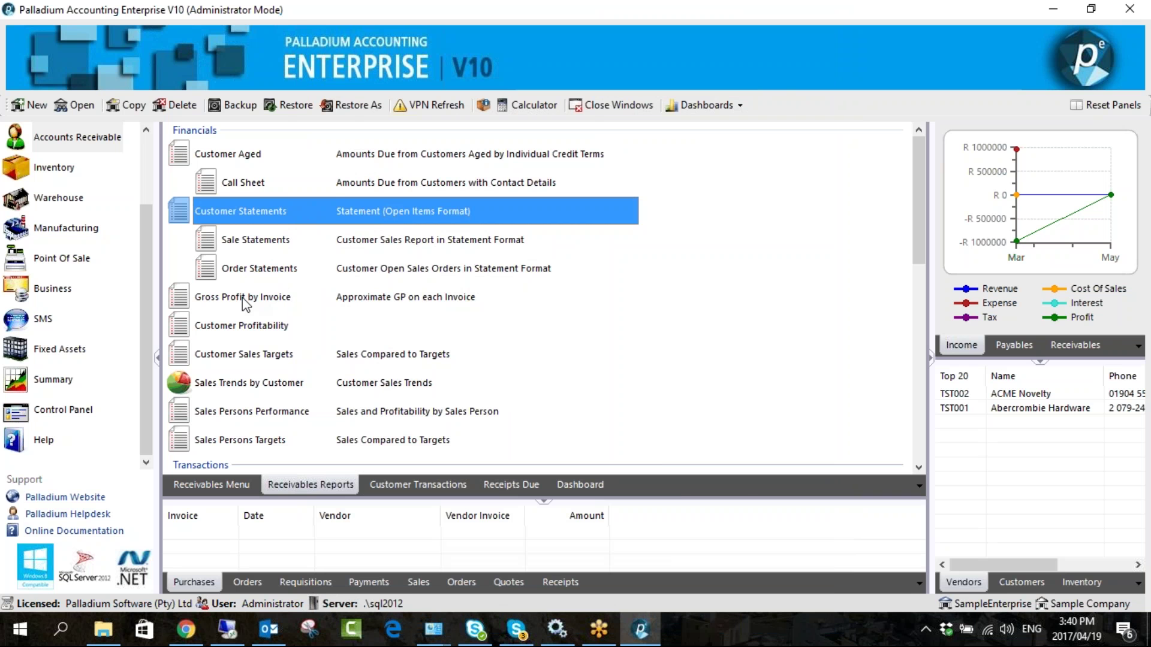
# - Run a detailed Gross Profit by Invoice report for all customers from 01 Feb 2016
pyautogui.doubleClick(266, 302)
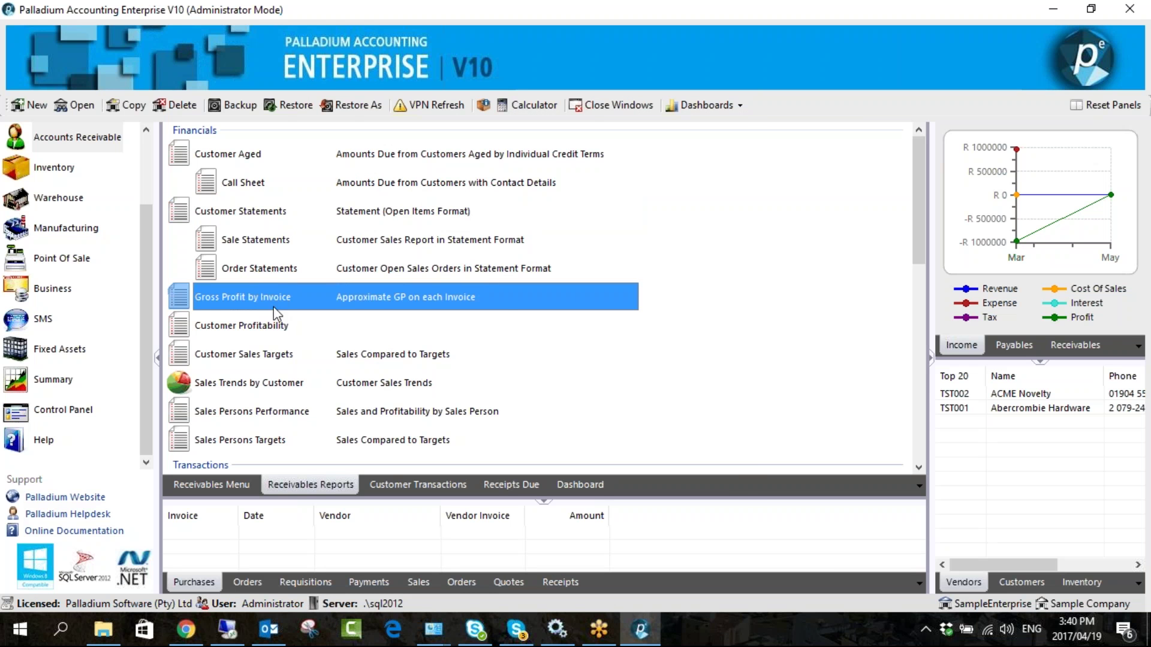
pyautogui.click(500, 181)
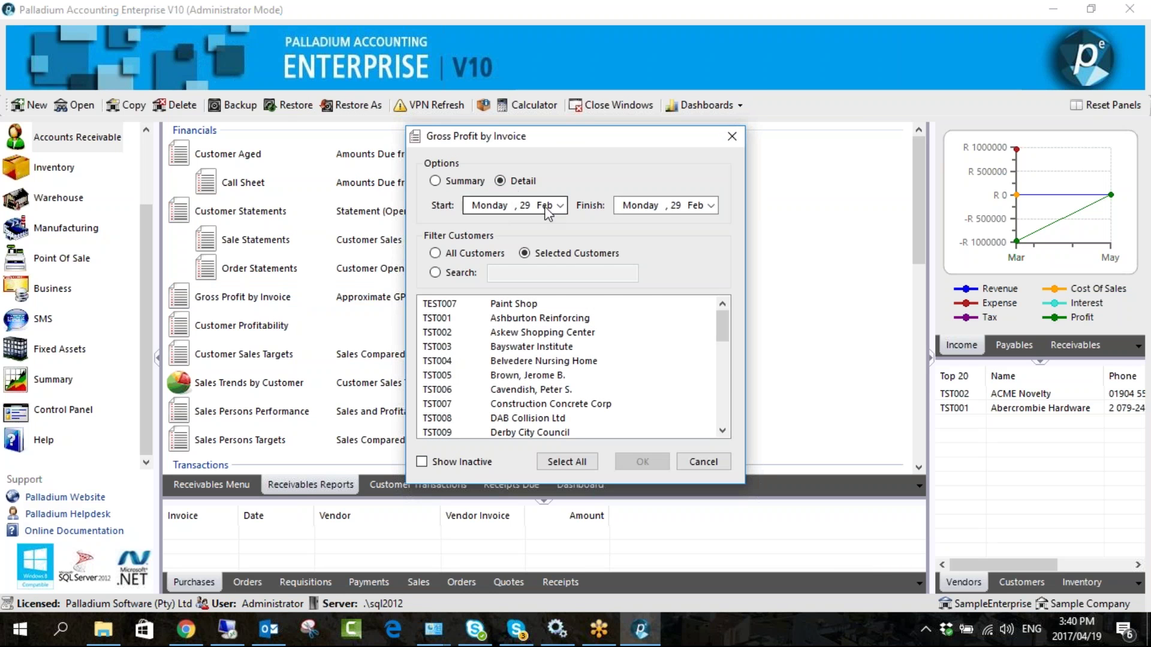
pyautogui.click(560, 205)
pyautogui.click(505, 266)
pyautogui.click(579, 462)
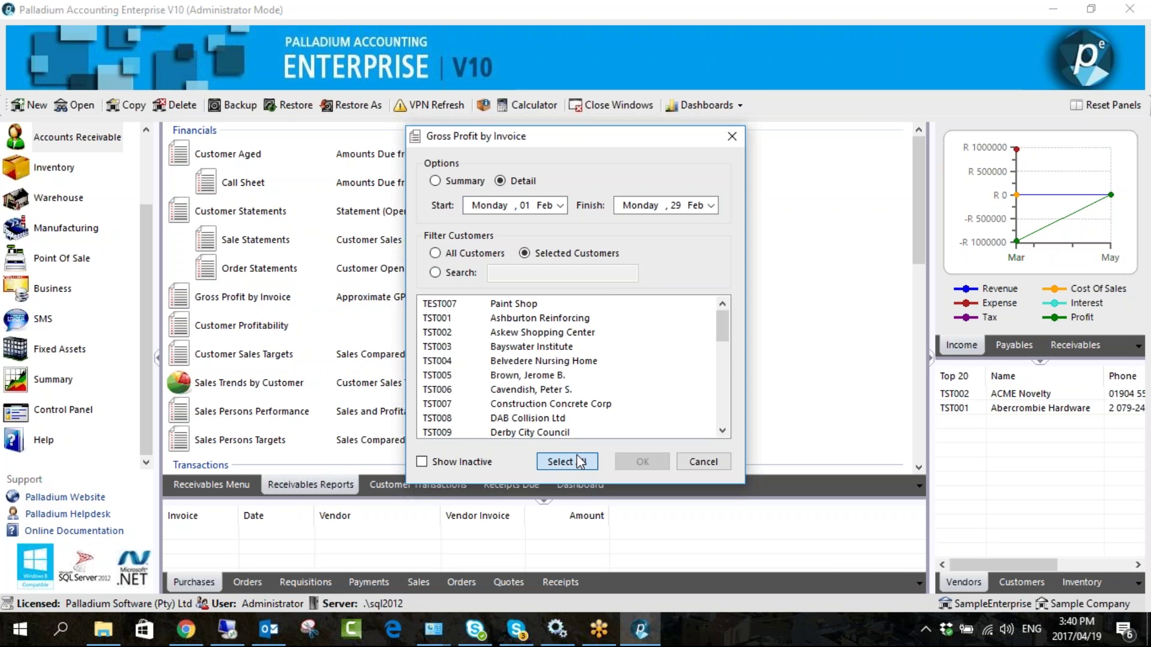
pyautogui.click(650, 465)
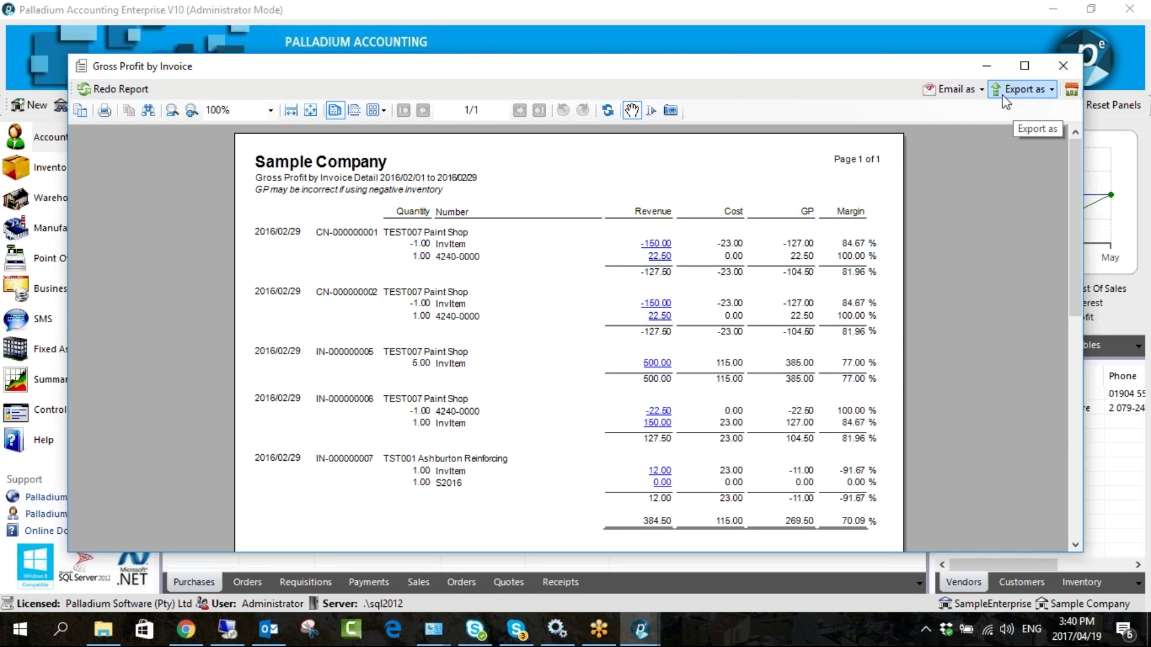
# - Check the report's Export as and Email as options, then close the report
pyautogui.click(1026, 91)
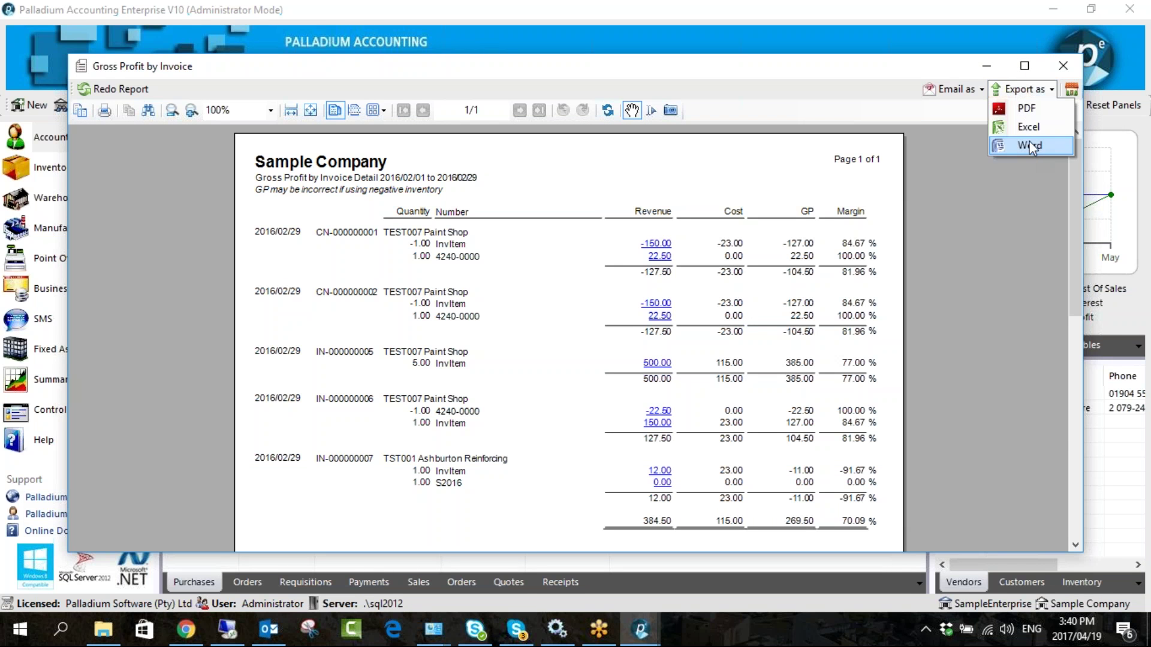
pyautogui.click(954, 89)
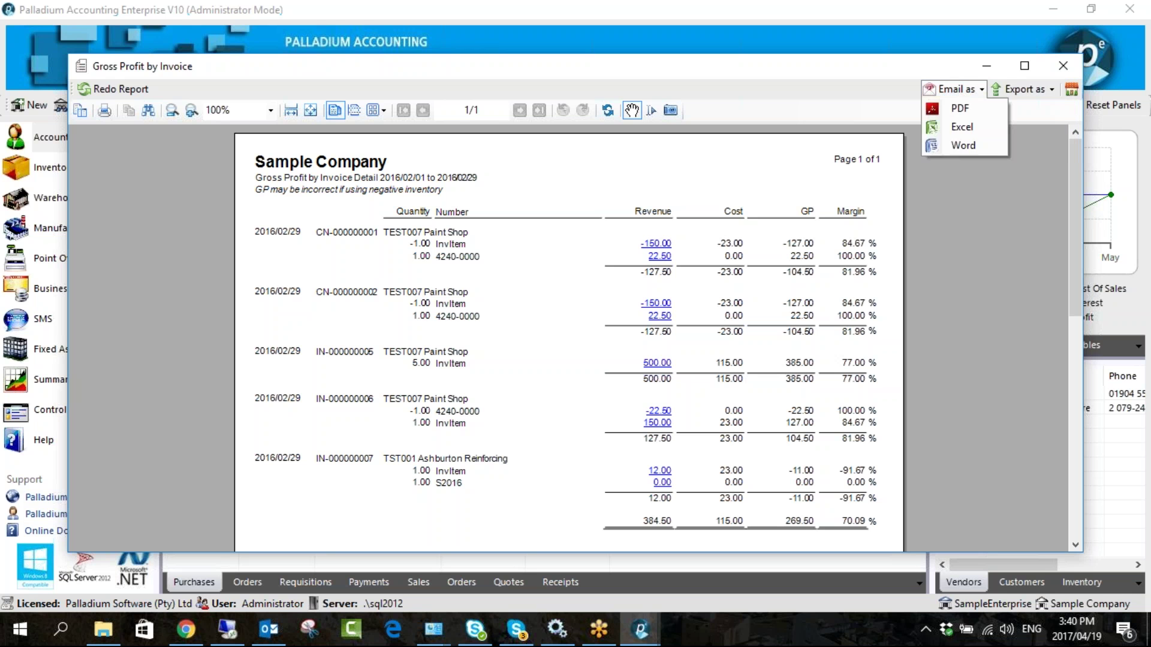
pyautogui.click(1062, 65)
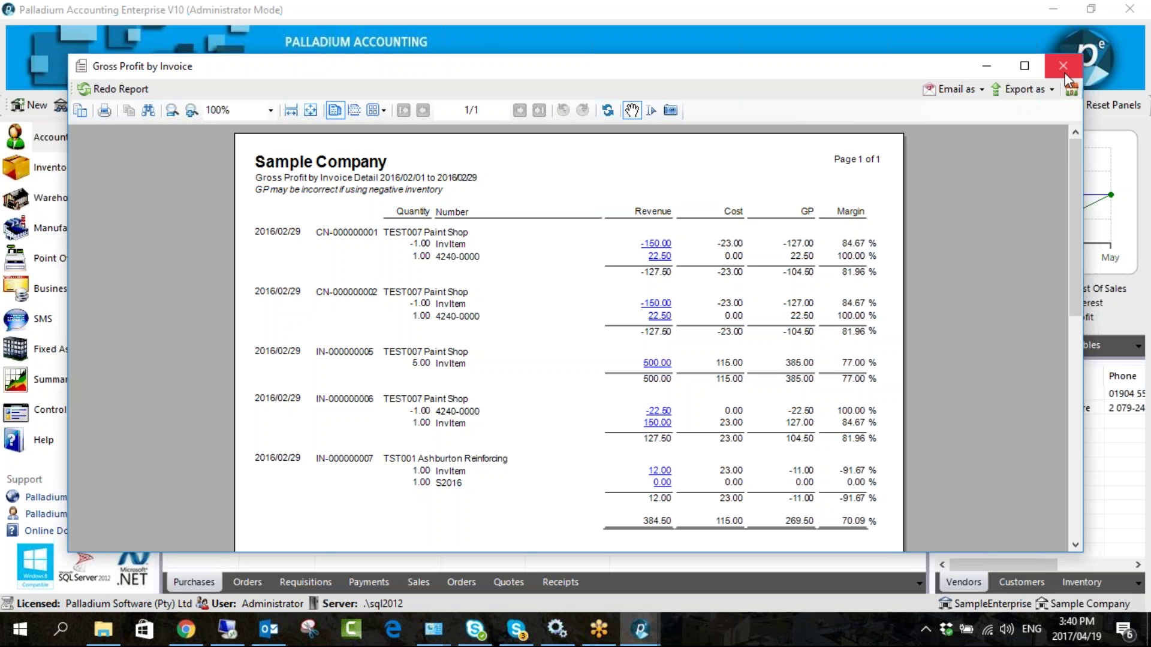
# - Set Sales Trends by Customer to Decreased Sales over the last 90 days, then cancel unrun
pyautogui.scroll(-2, 280, 306)
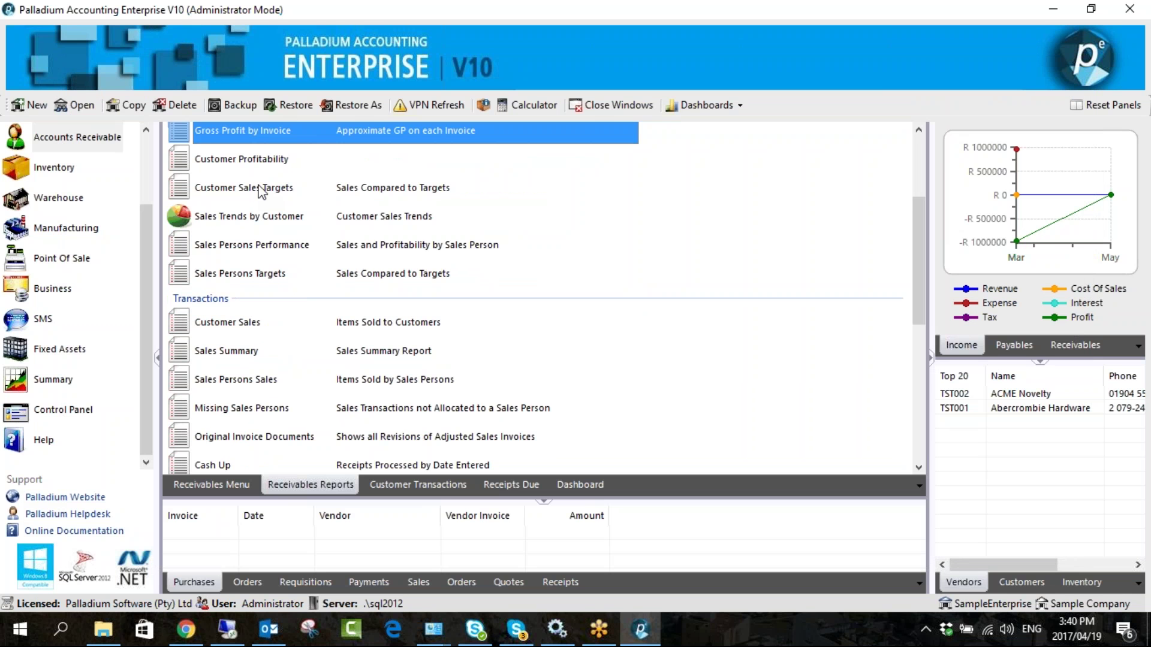
pyautogui.click(262, 220)
pyautogui.doubleClick(262, 220)
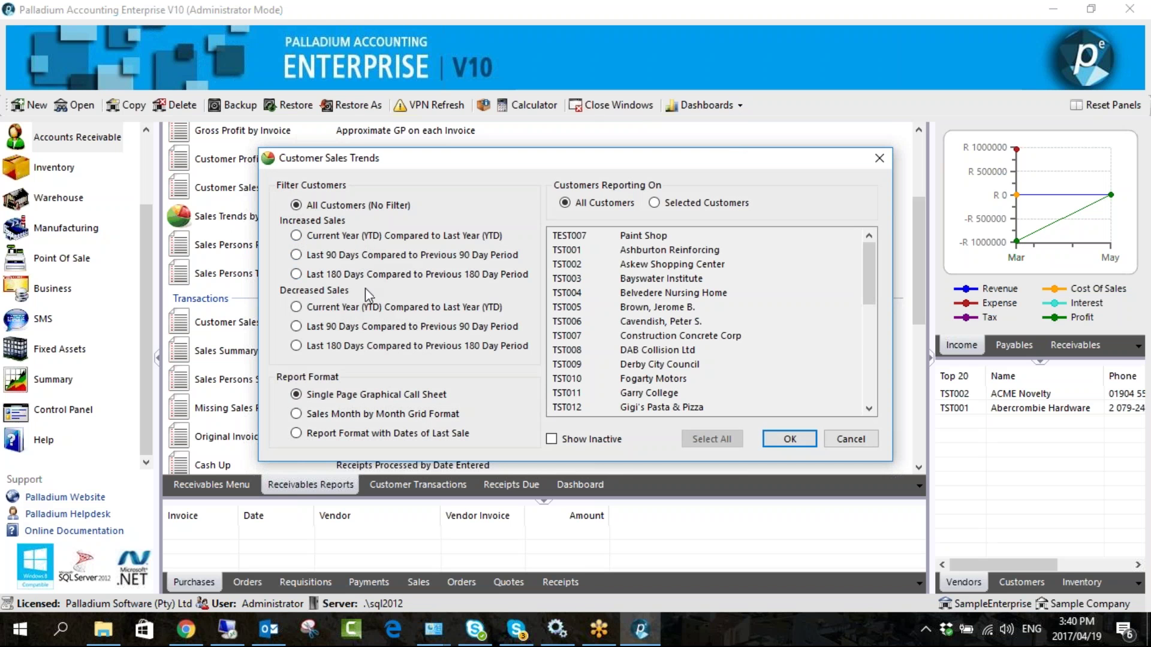
pyautogui.click(335, 328)
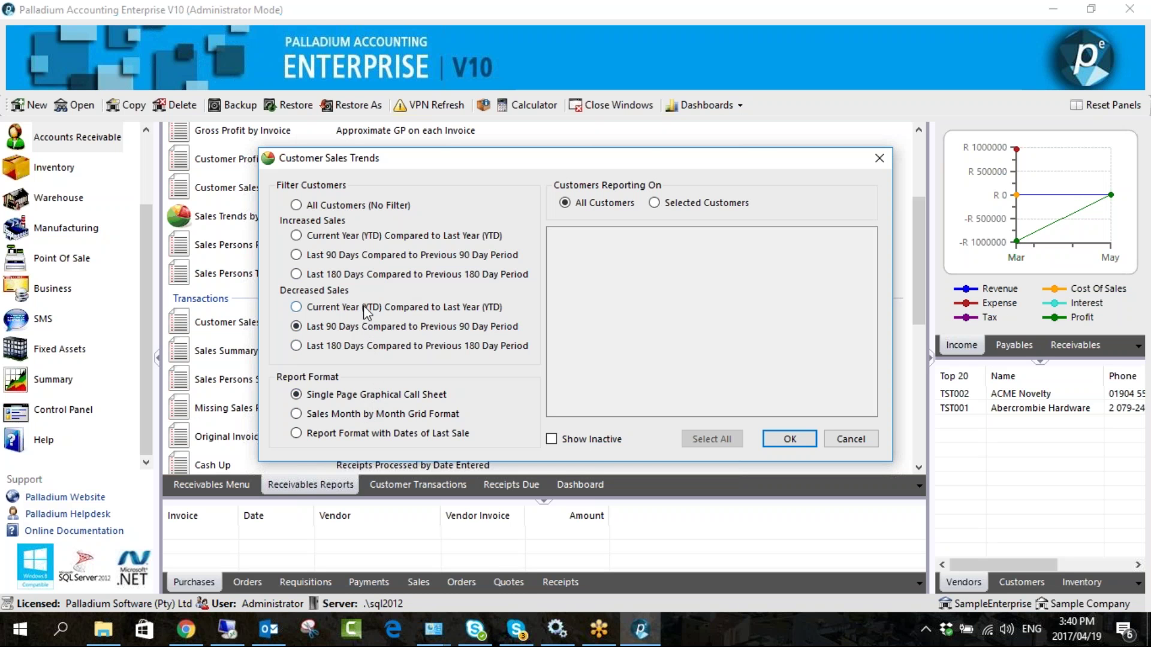
pyautogui.click(849, 439)
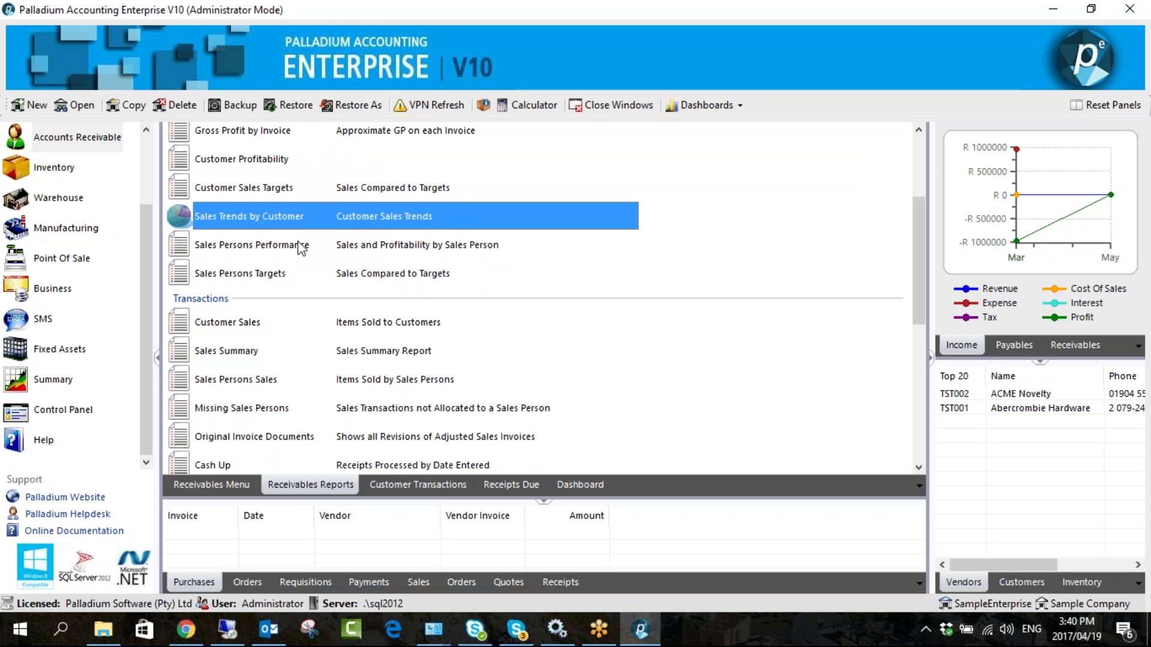
pyautogui.scroll(-2, 290, 250)
pyautogui.scroll(1, 290, 250)
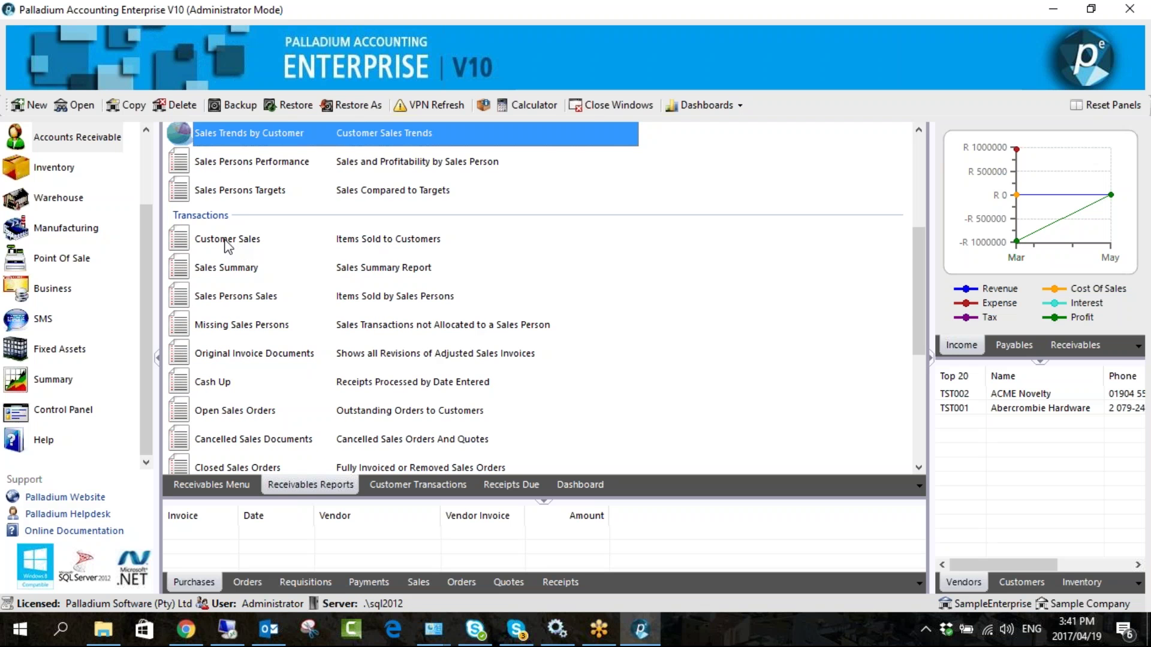
pyautogui.doubleClick(364, 246)
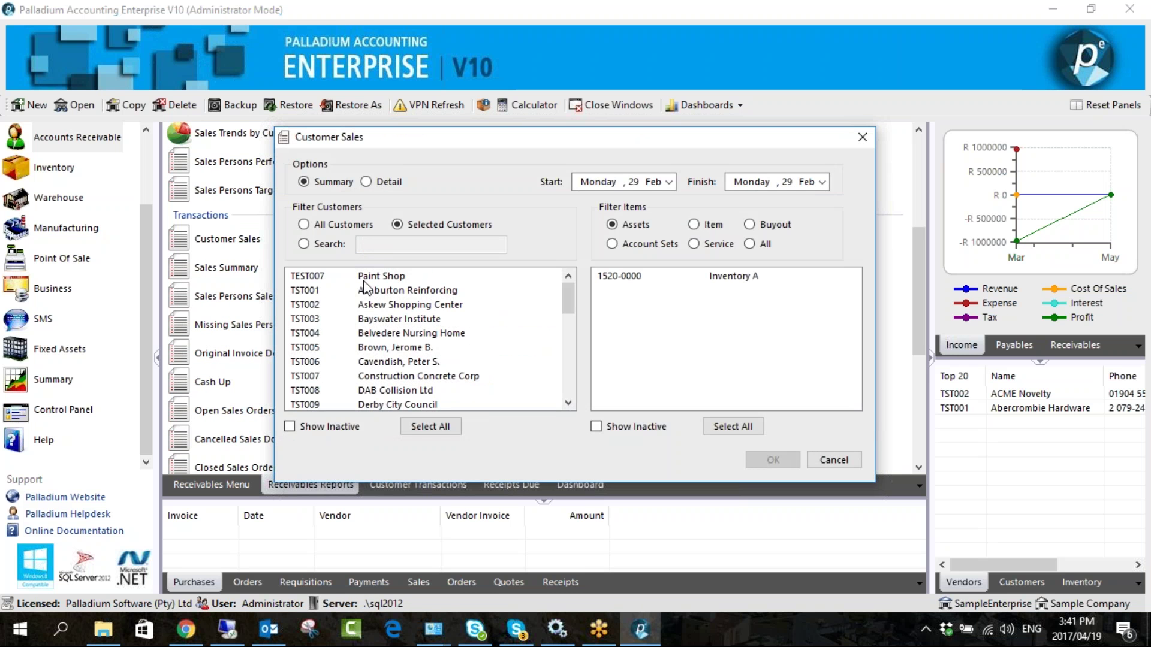
pyautogui.click(367, 277)
pyautogui.click(749, 243)
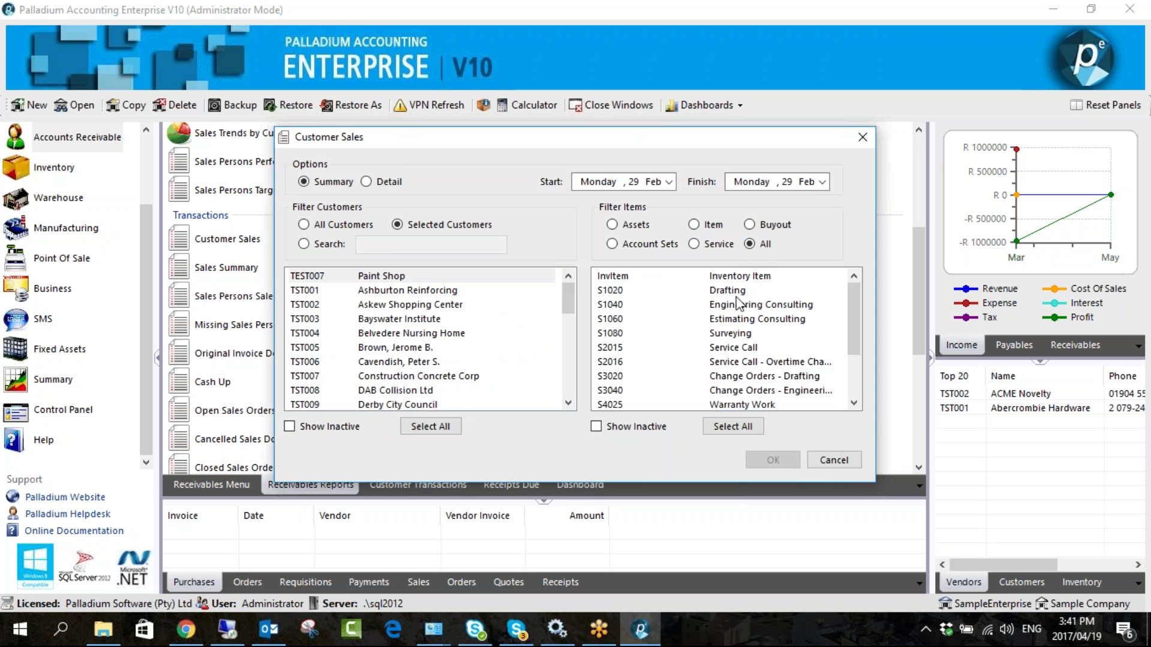
pyautogui.click(839, 461)
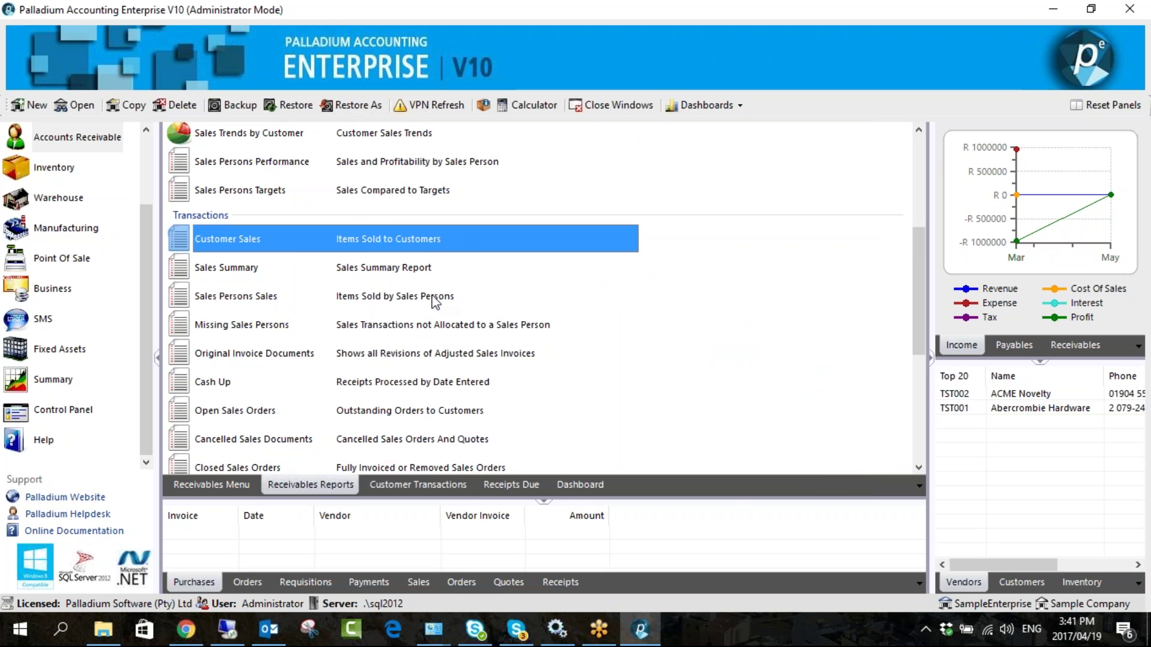
pyautogui.scroll(-1, 437, 301)
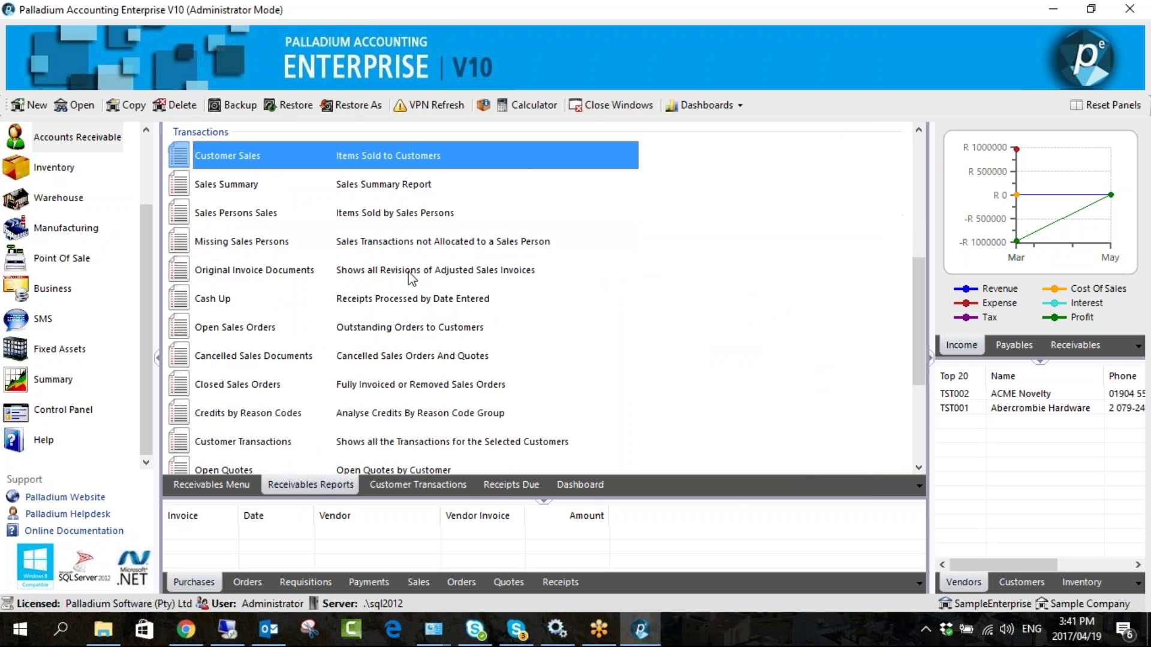
pyautogui.doubleClick(259, 244)
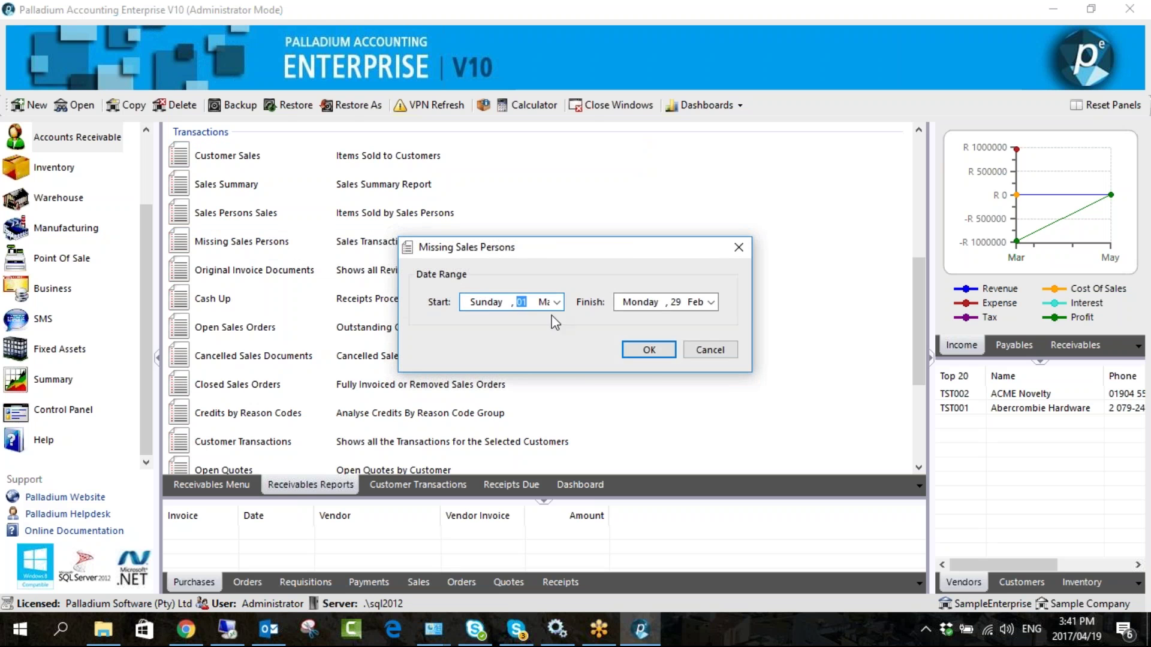
pyautogui.click(557, 302)
pyautogui.click(653, 349)
pyautogui.click(649, 350)
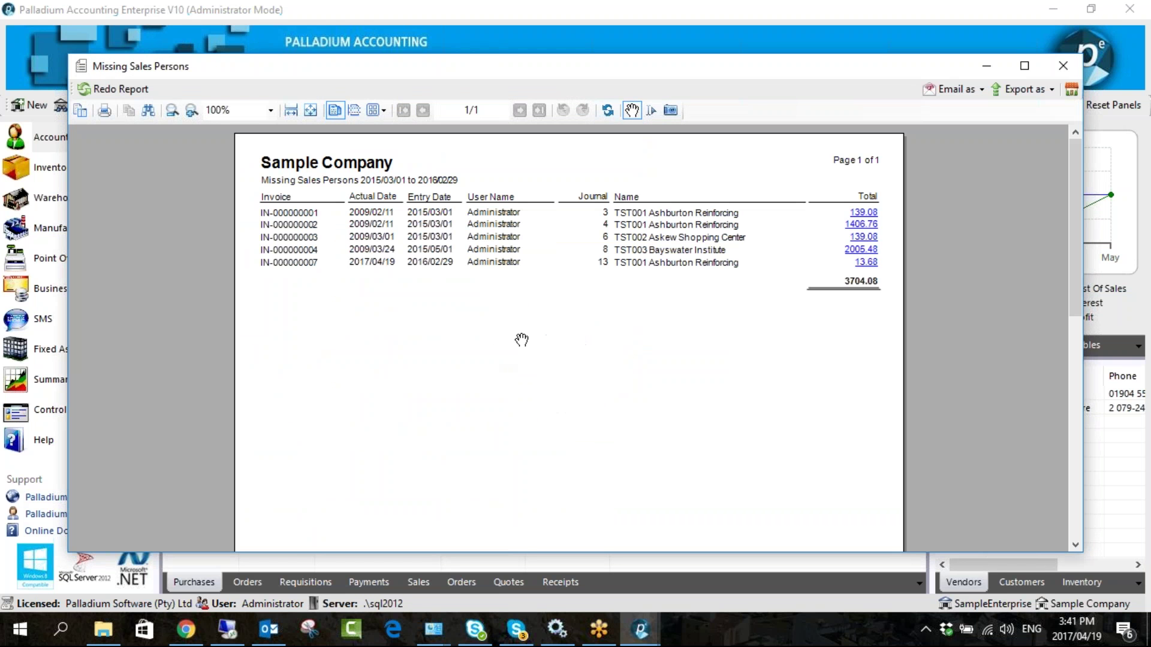
pyautogui.click(858, 252)
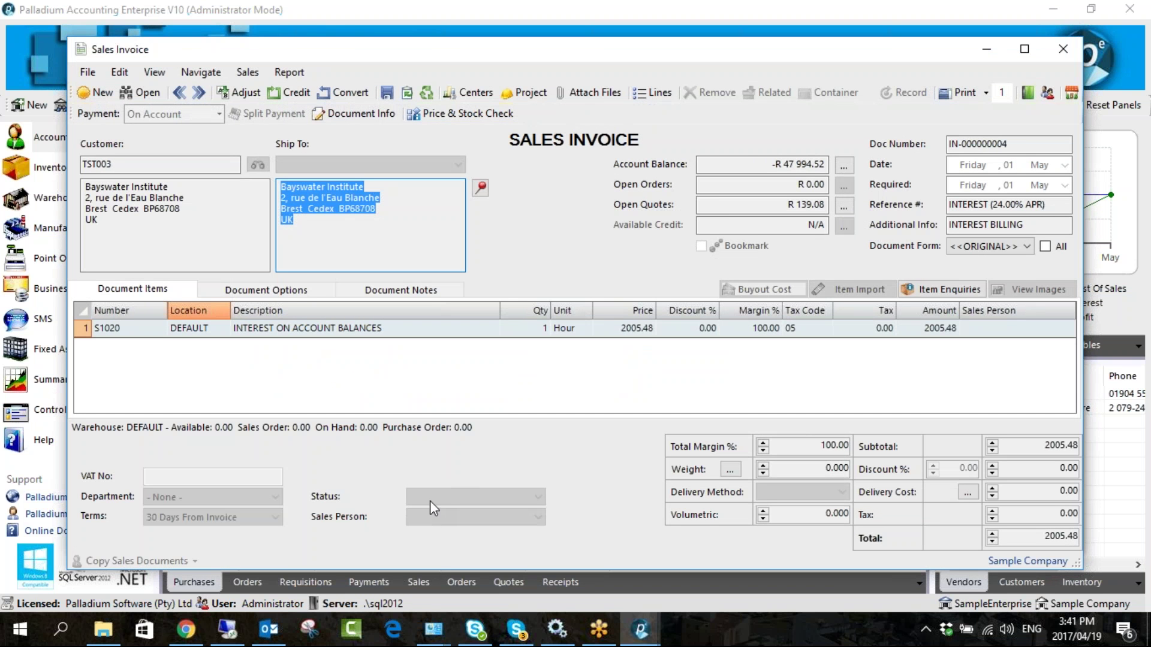
pyautogui.moveTo(695, 42); pyautogui.dragTo(643, 28)
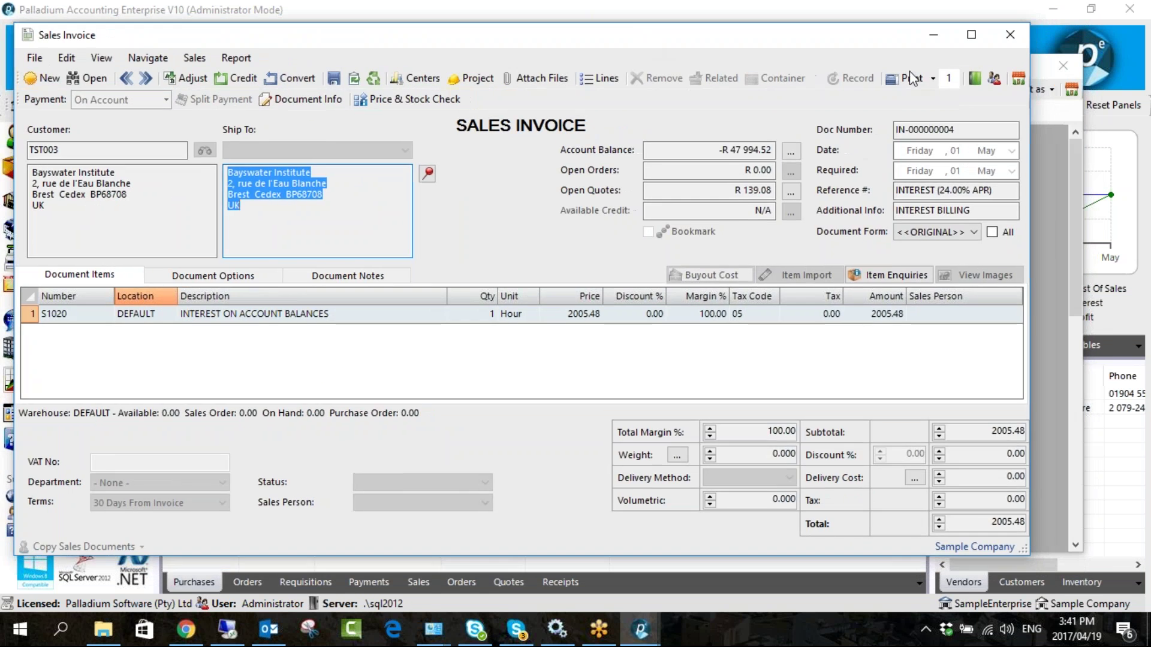
pyautogui.click(1006, 36)
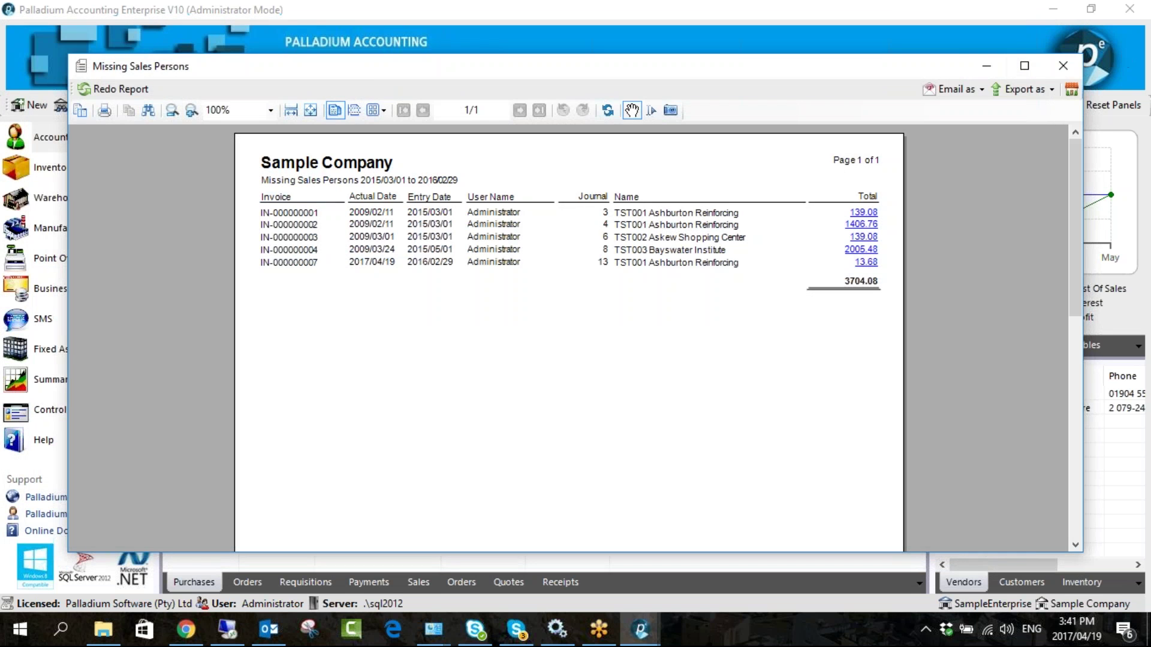
pyautogui.click(1062, 65)
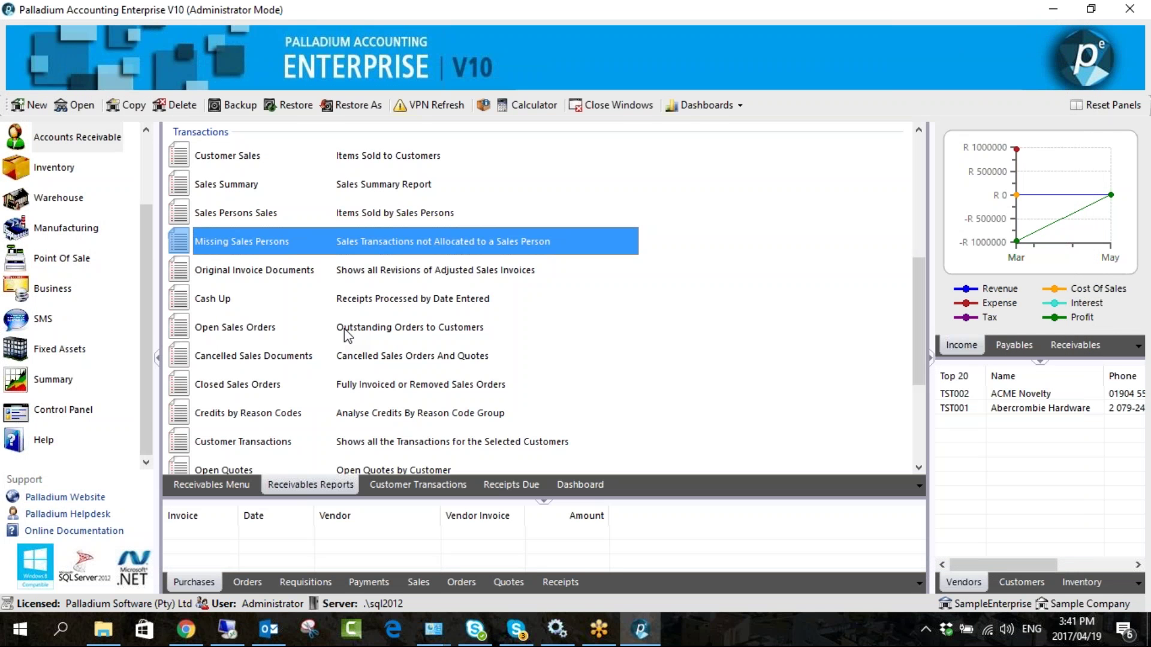
pyautogui.click(389, 274)
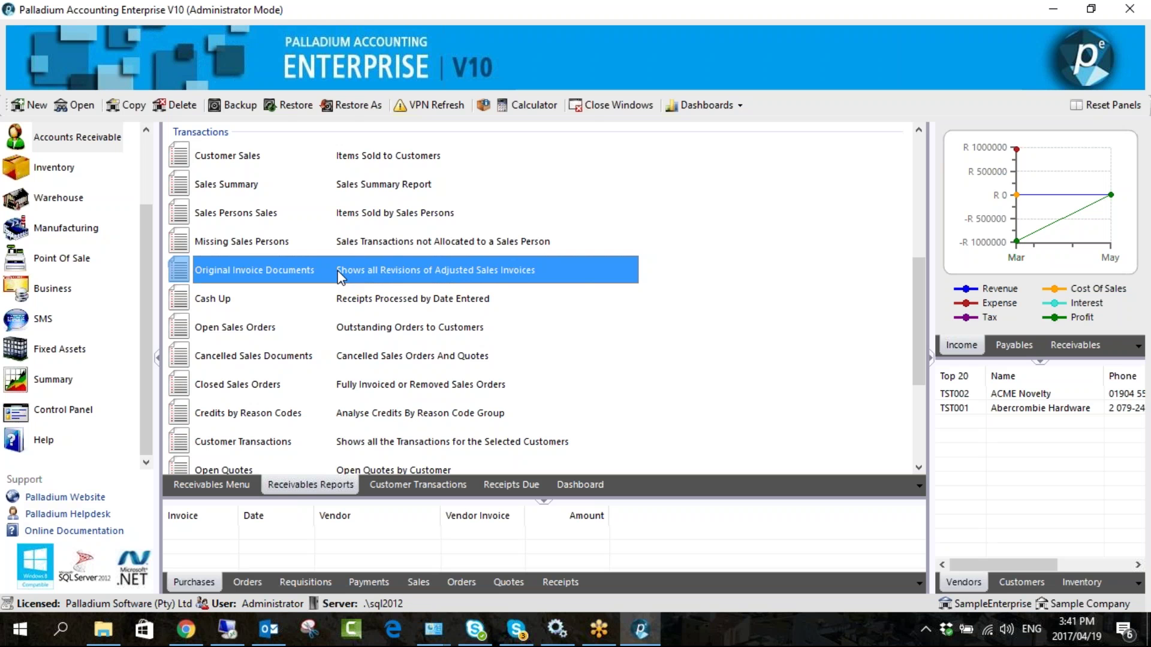
pyautogui.doubleClick(339, 275)
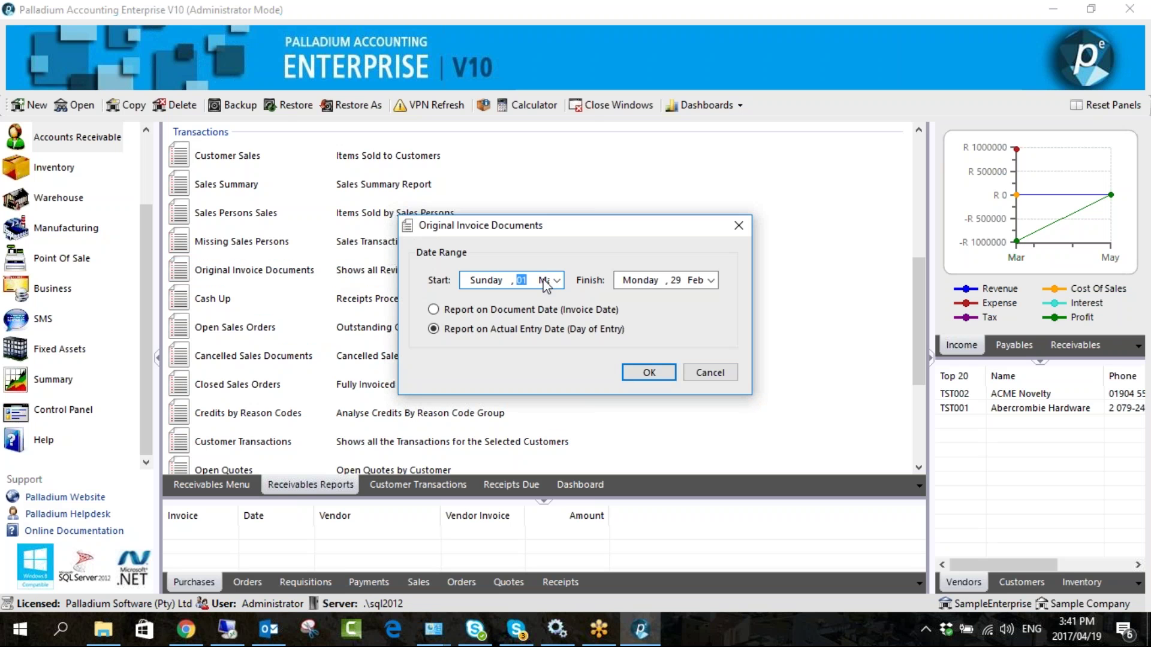
pyautogui.press('Return')
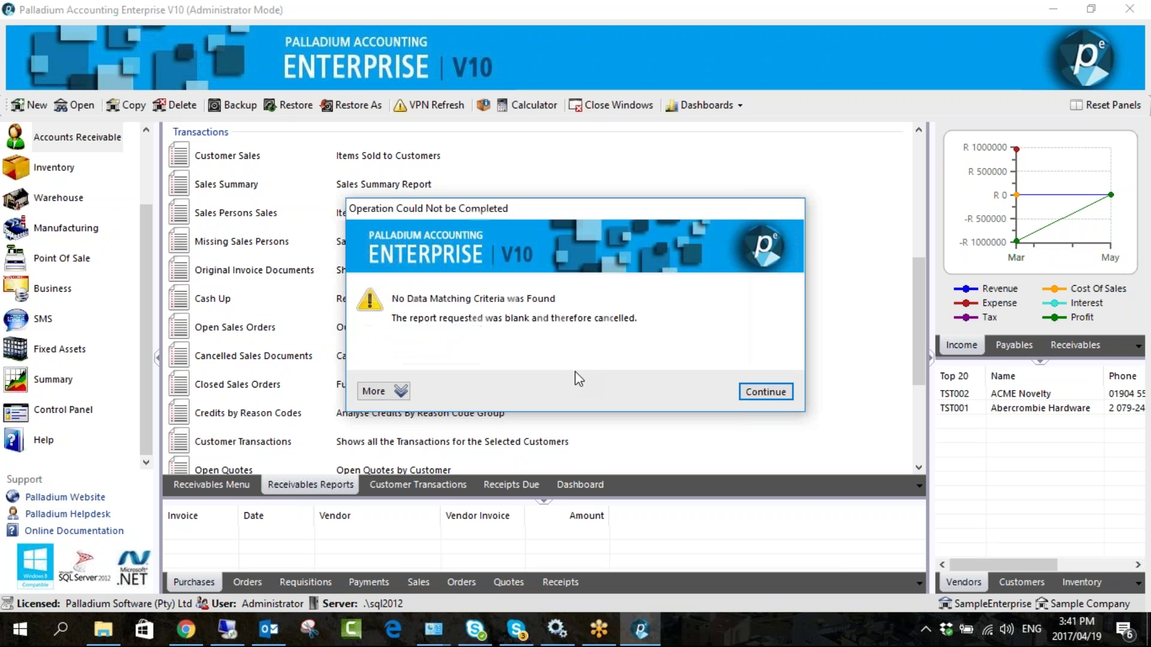
pyautogui.click(773, 391)
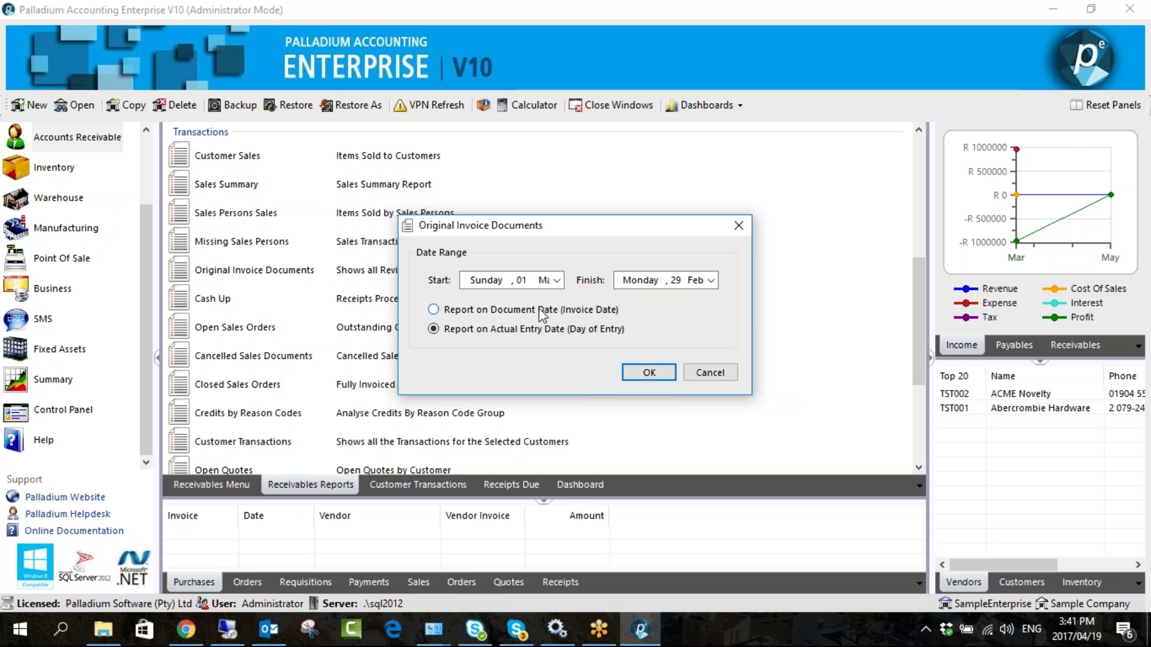
pyautogui.press('Return')
pyautogui.press('Return')
pyautogui.click(707, 373)
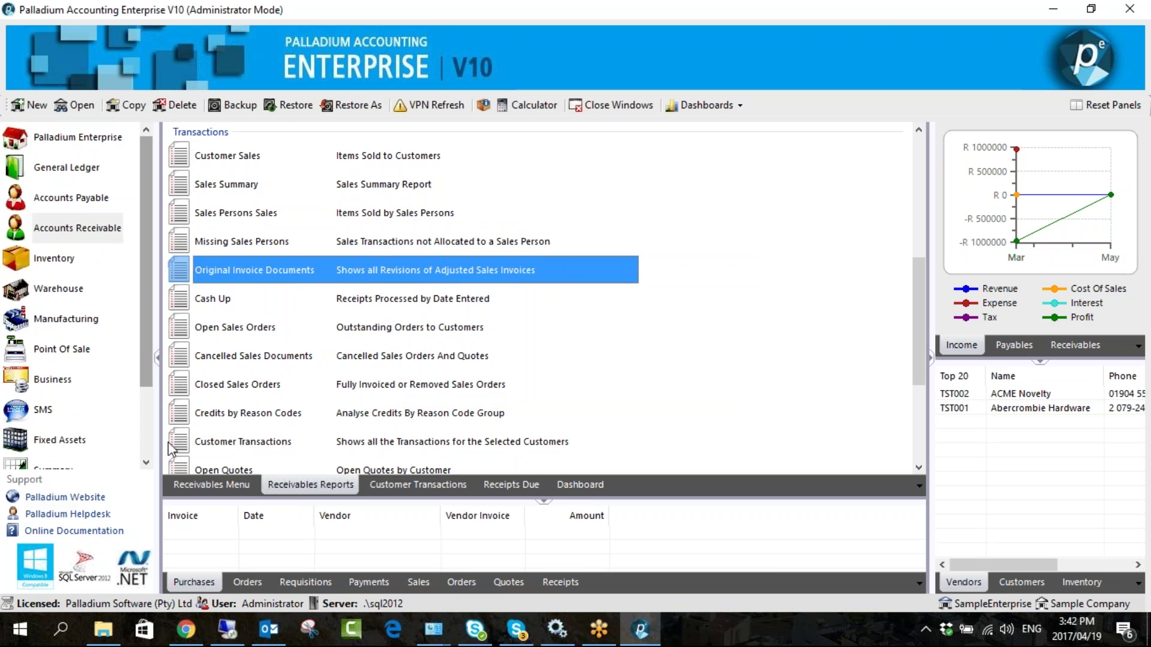
pyautogui.click(197, 485)
# - Start adjusting invoice IN-000000007 and add an Inventory Item line
pyautogui.click(277, 154)
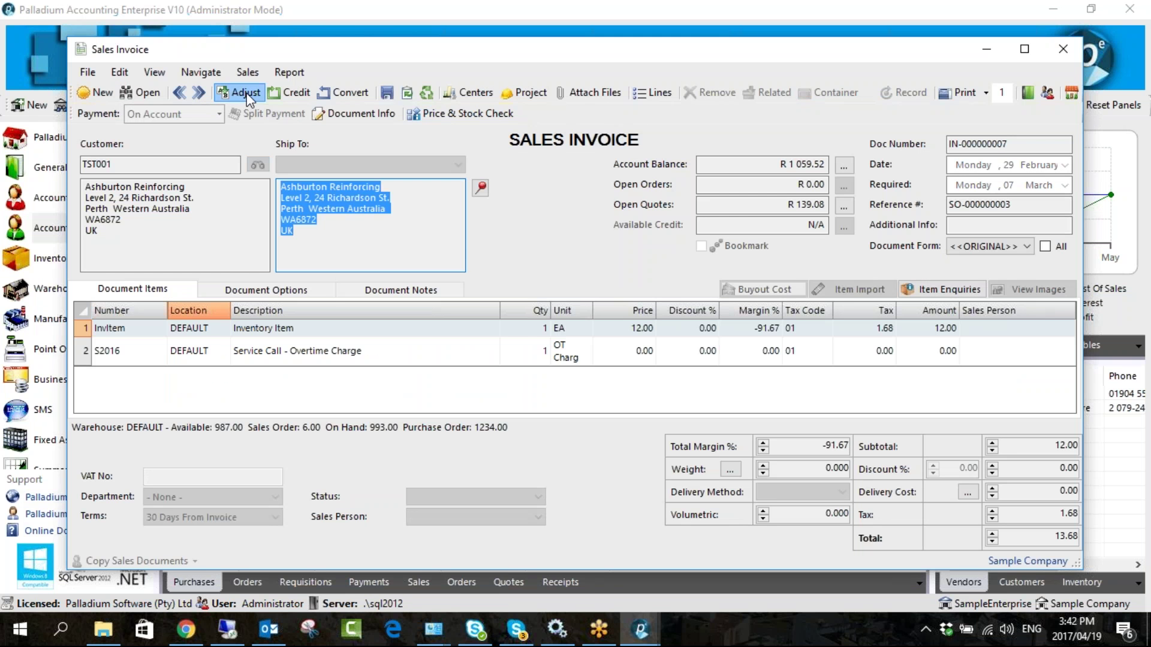
pyautogui.click(137, 375)
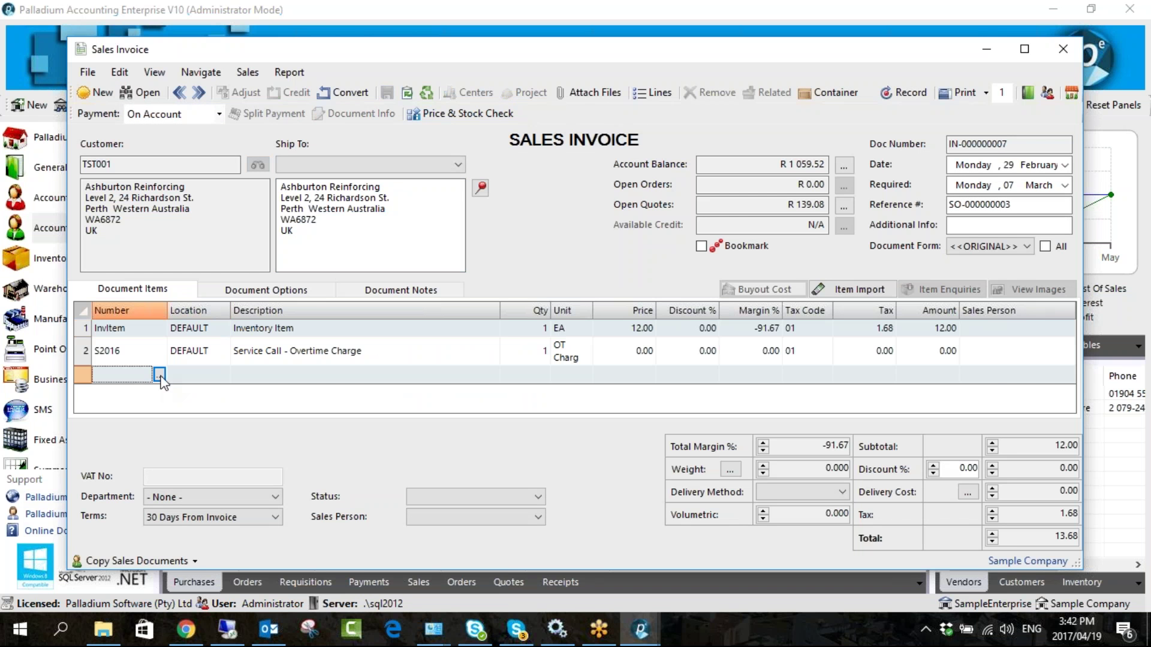
pyautogui.click(160, 374)
pyautogui.doubleClick(375, 189)
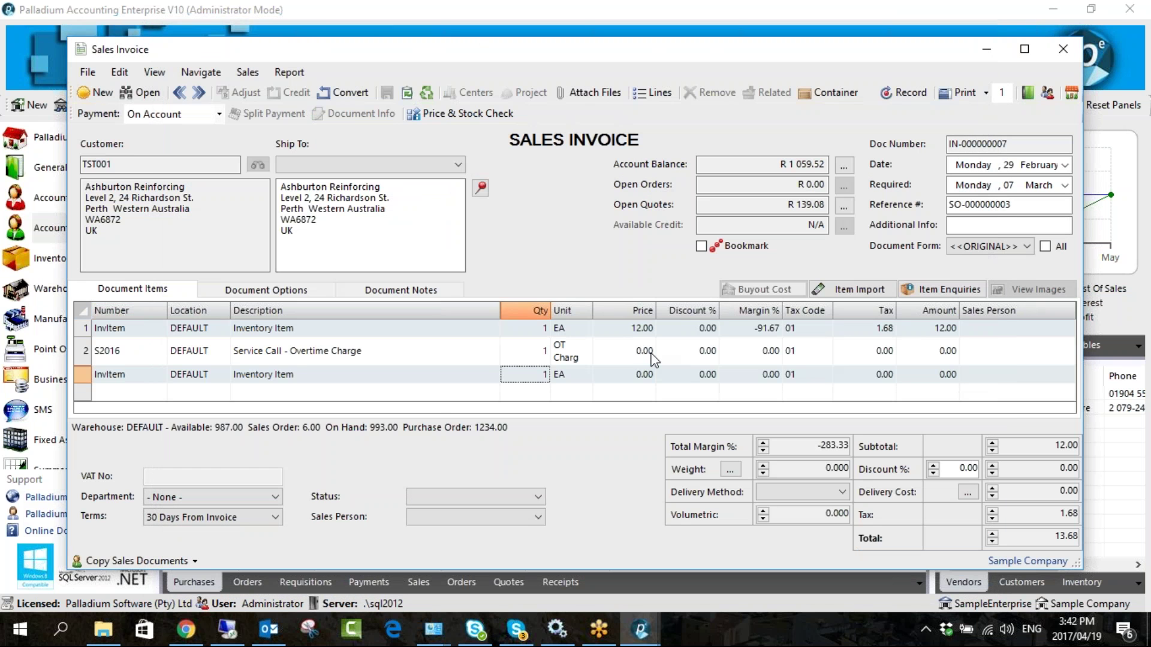
# - Set the overtime service call price to 52.00 and the inventory item quantity to 52
pyautogui.click(618, 354)
pyautogui.doubleClick(612, 349)
pyautogui.write('5')
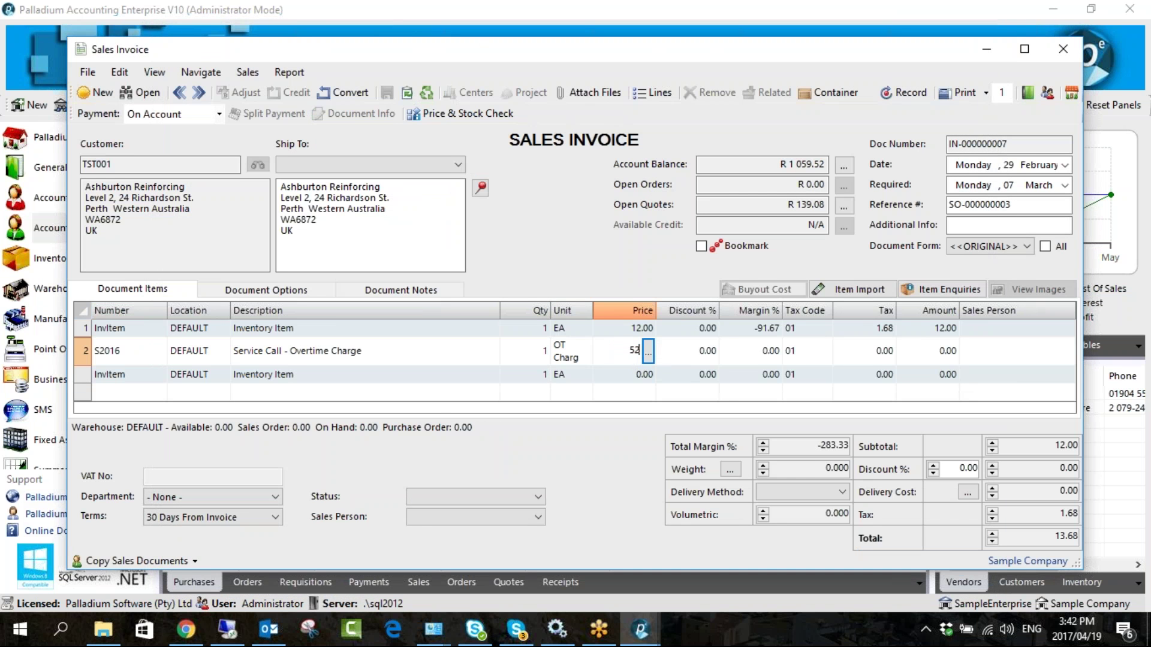
pyautogui.write('2')
pyautogui.press('Tab')
pyautogui.click(508, 327)
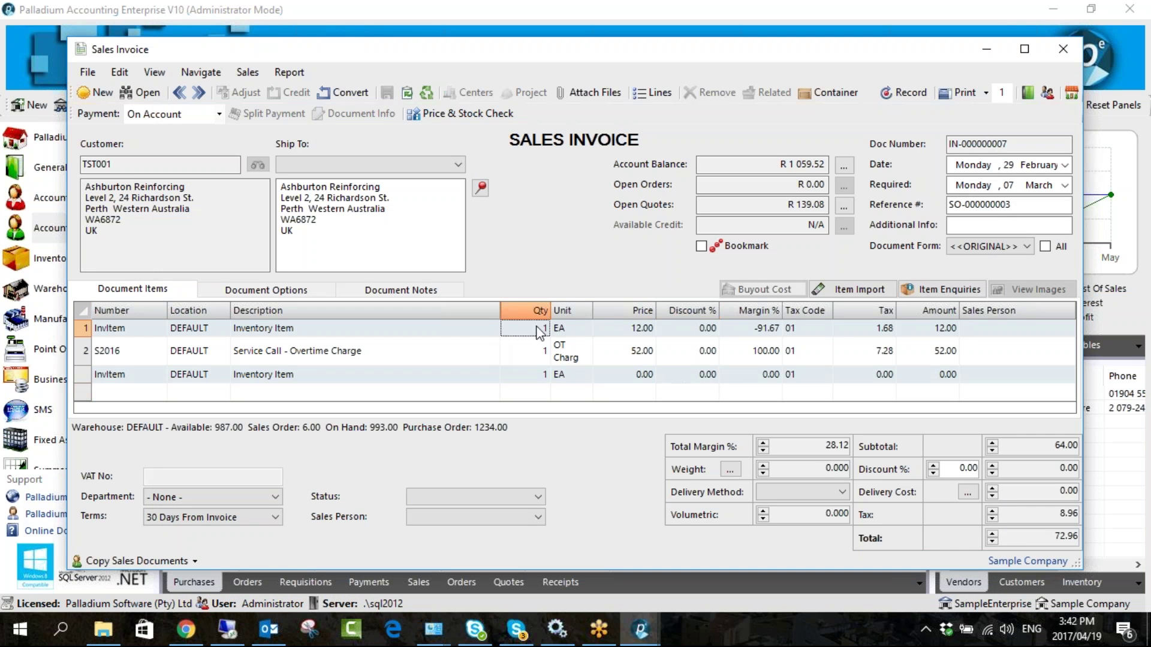
pyautogui.write('52')
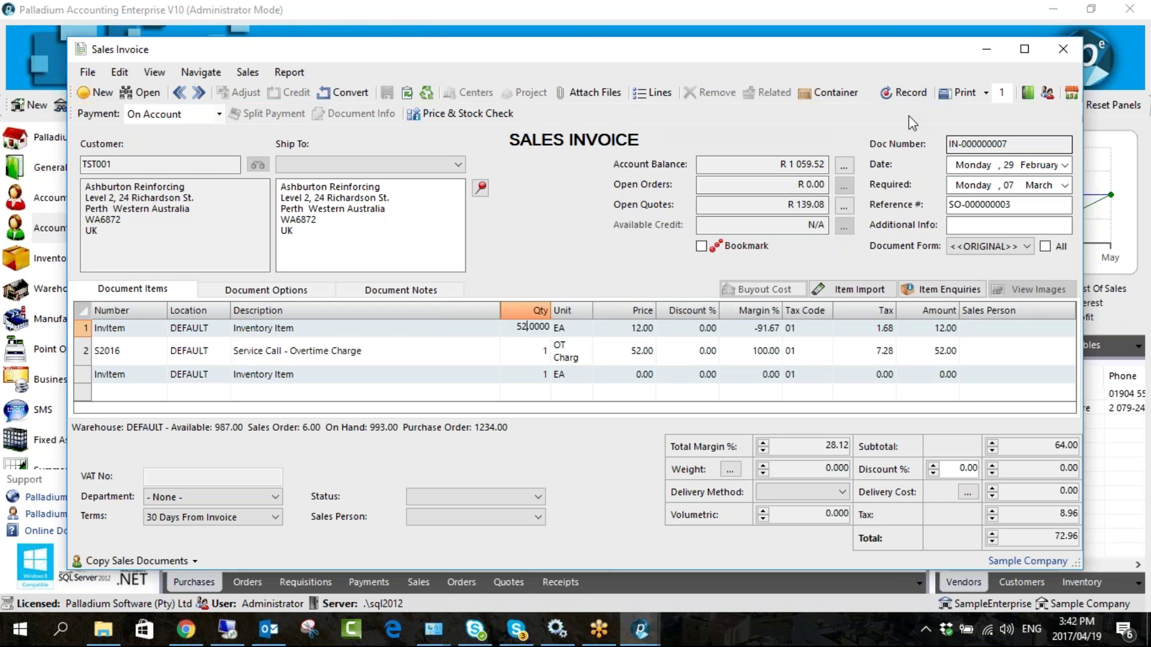
# - Record the adjusted invoice, close it, and return to the Receivables Reports list
pyautogui.click(907, 92)
pyautogui.click(1060, 51)
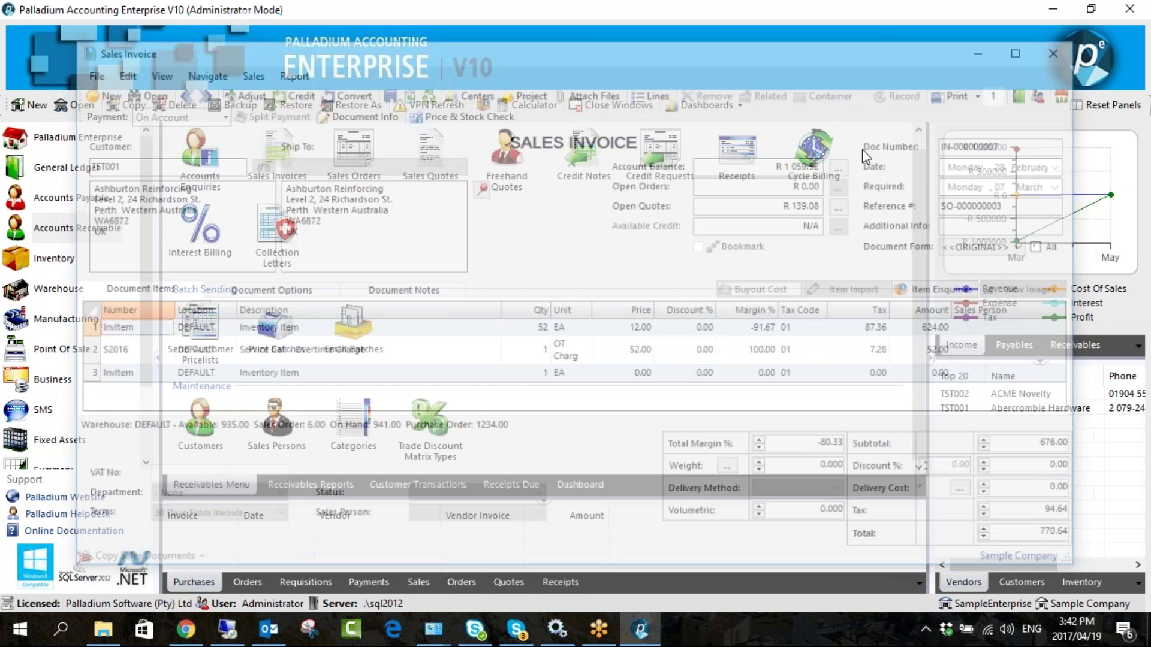
pyautogui.click(310, 484)
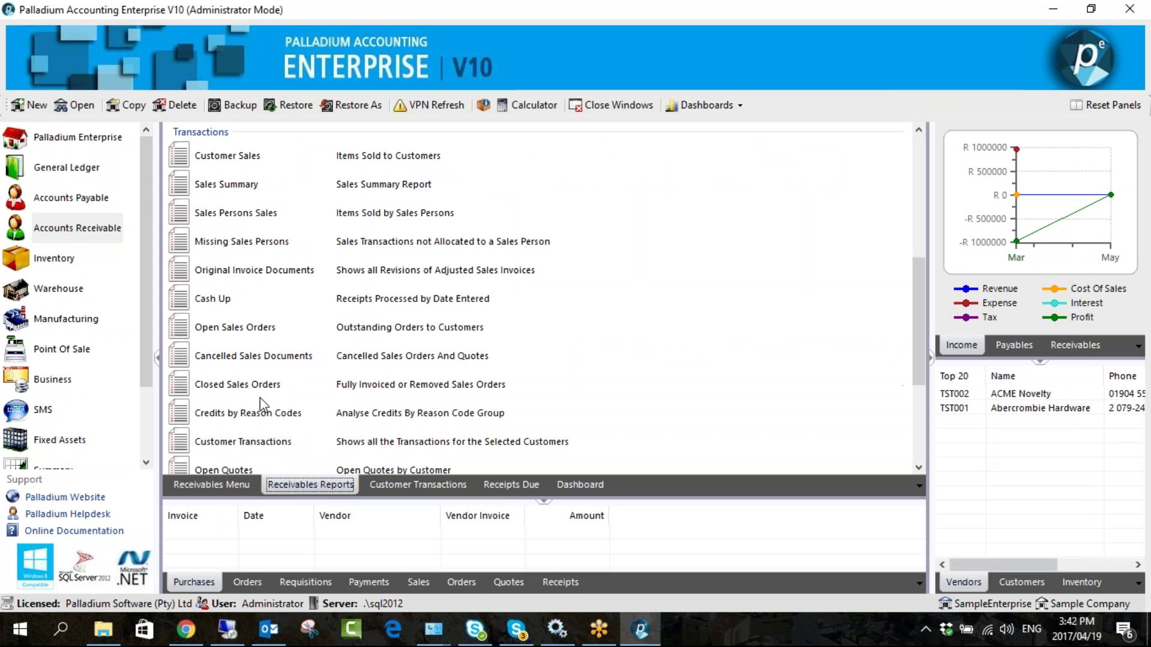
pyautogui.doubleClick(269, 268)
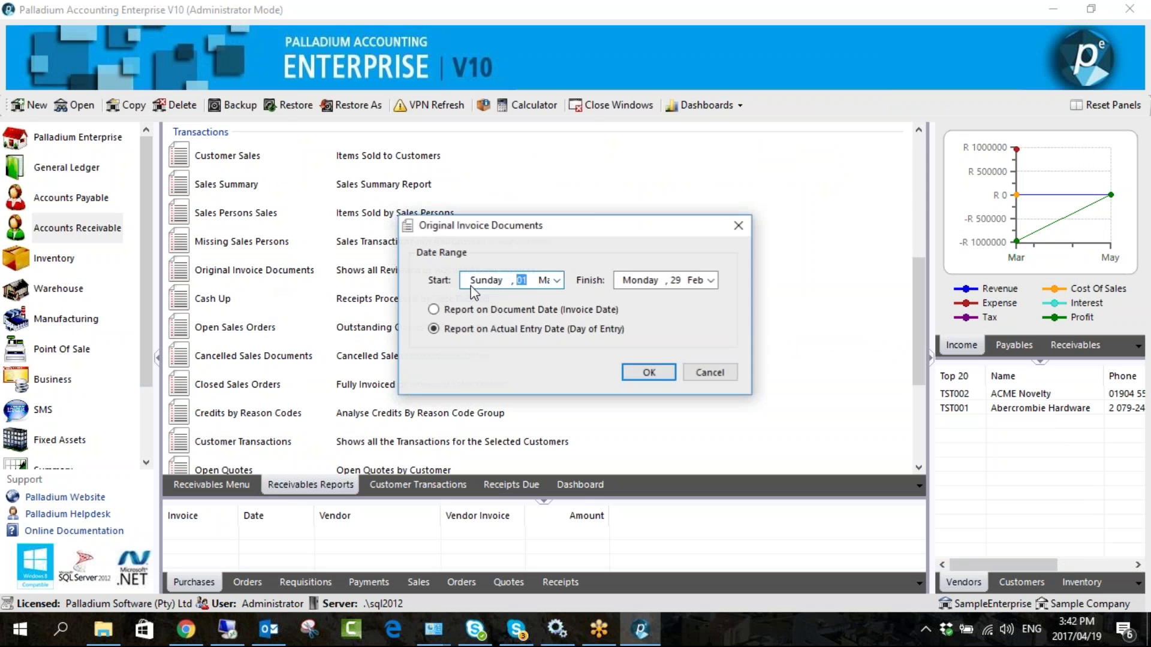
pyautogui.click(649, 373)
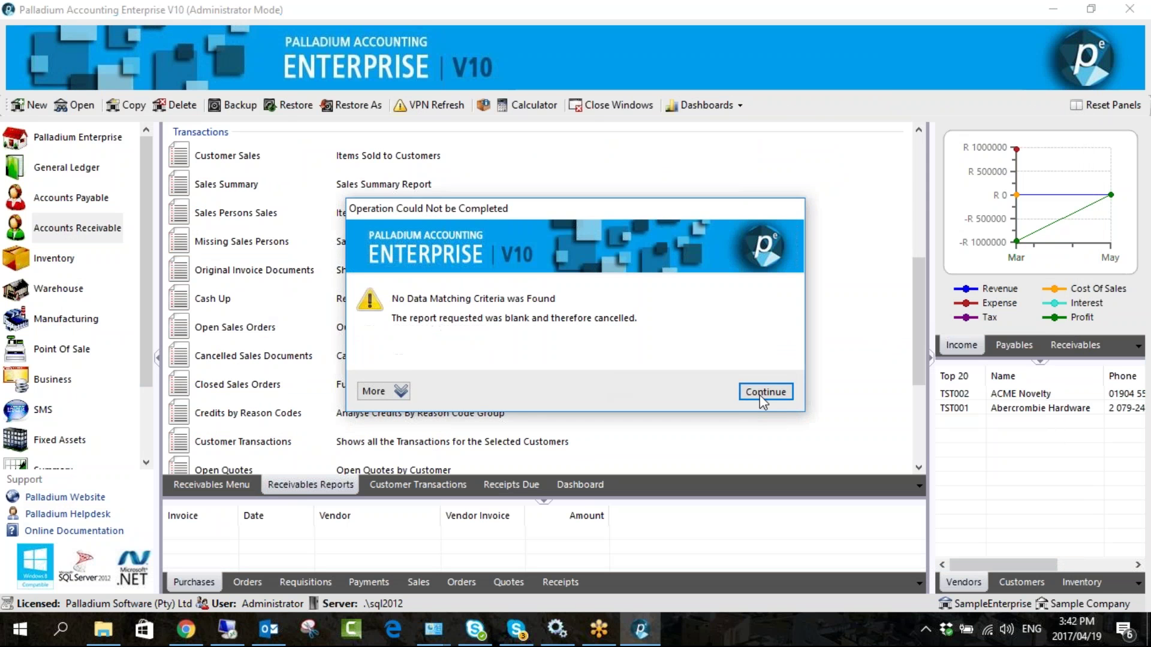
pyautogui.click(759, 393)
pyautogui.click(470, 310)
pyautogui.click(556, 280)
pyautogui.click(558, 281)
pyautogui.click(711, 280)
pyautogui.click(710, 281)
pyautogui.click(711, 280)
pyautogui.click(655, 387)
pyautogui.click(651, 371)
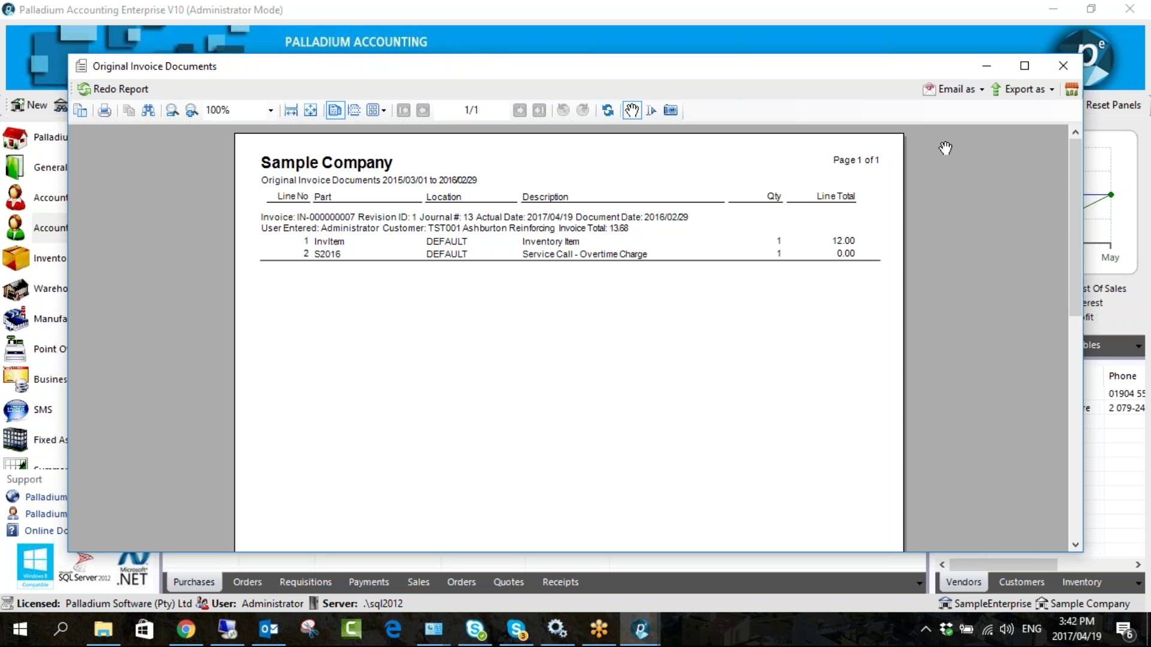
pyautogui.click(1057, 67)
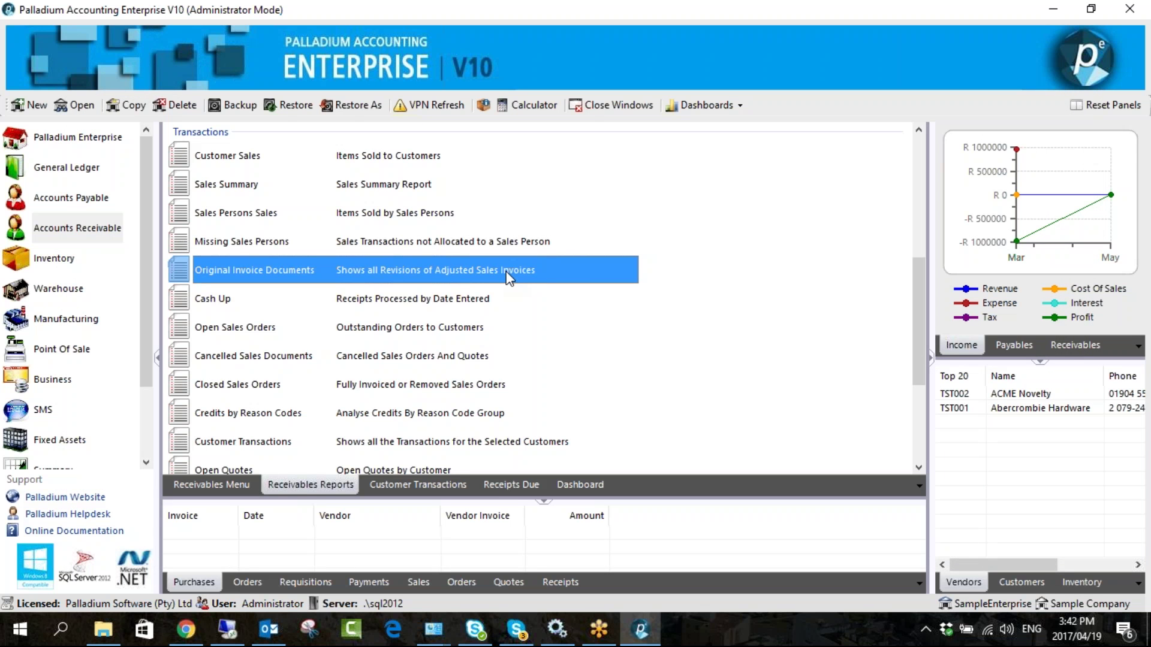
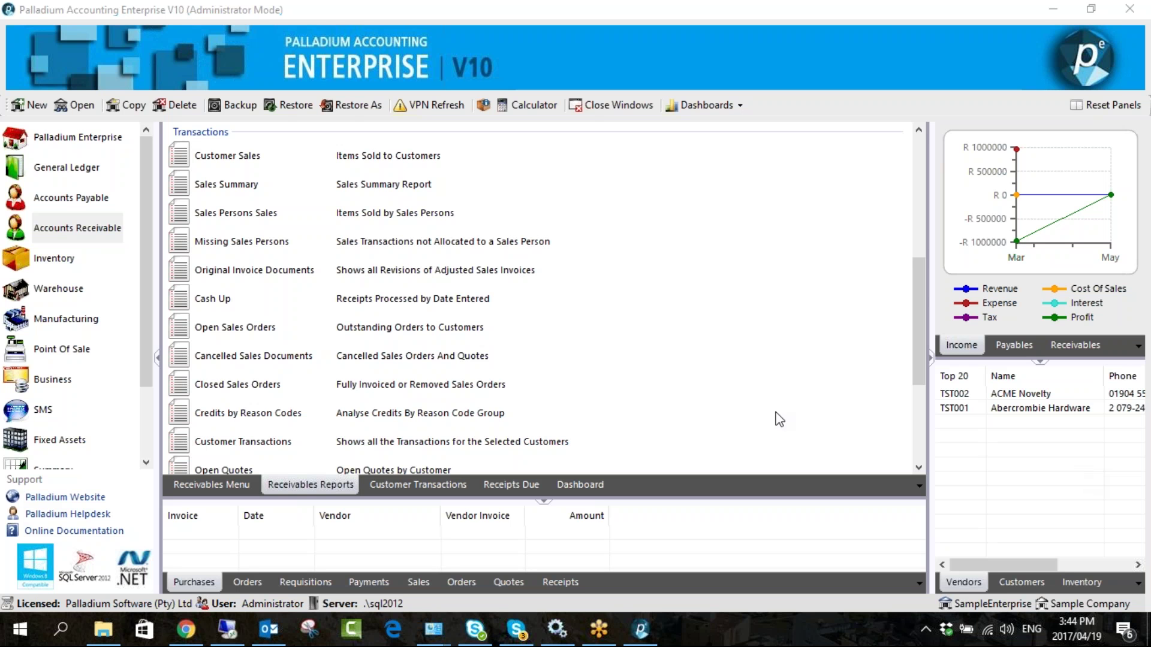
# - Look over the Cash Up and Open Sales Orders reports, then go back to the Receivables Menu
pyautogui.click(267, 303)
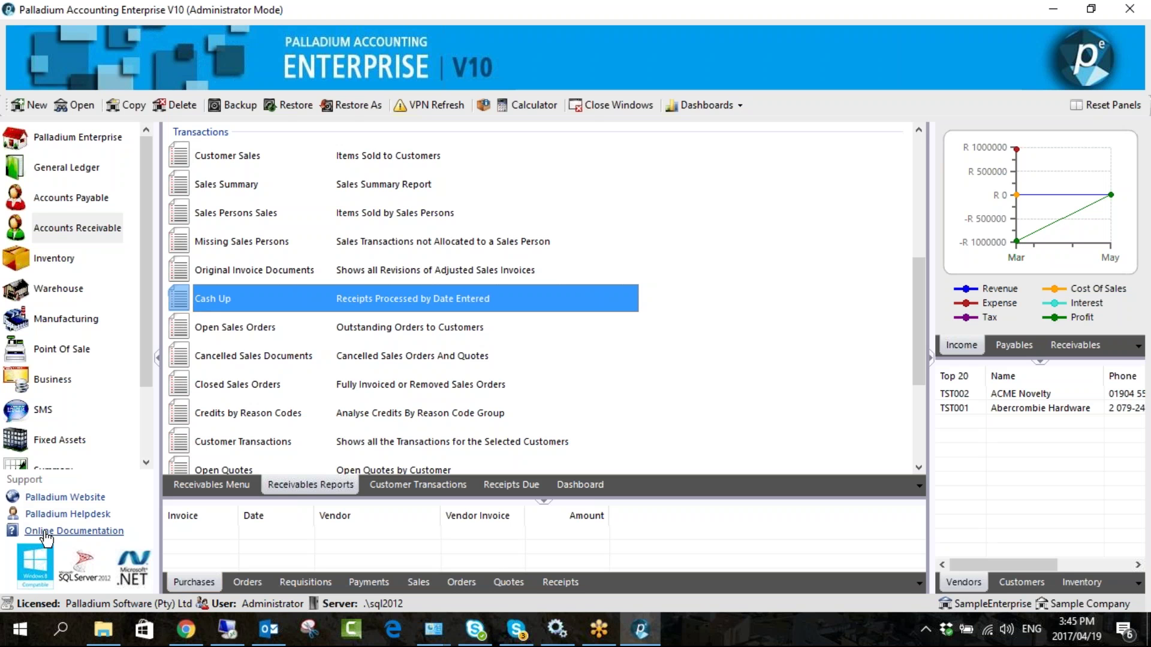
pyautogui.click(248, 331)
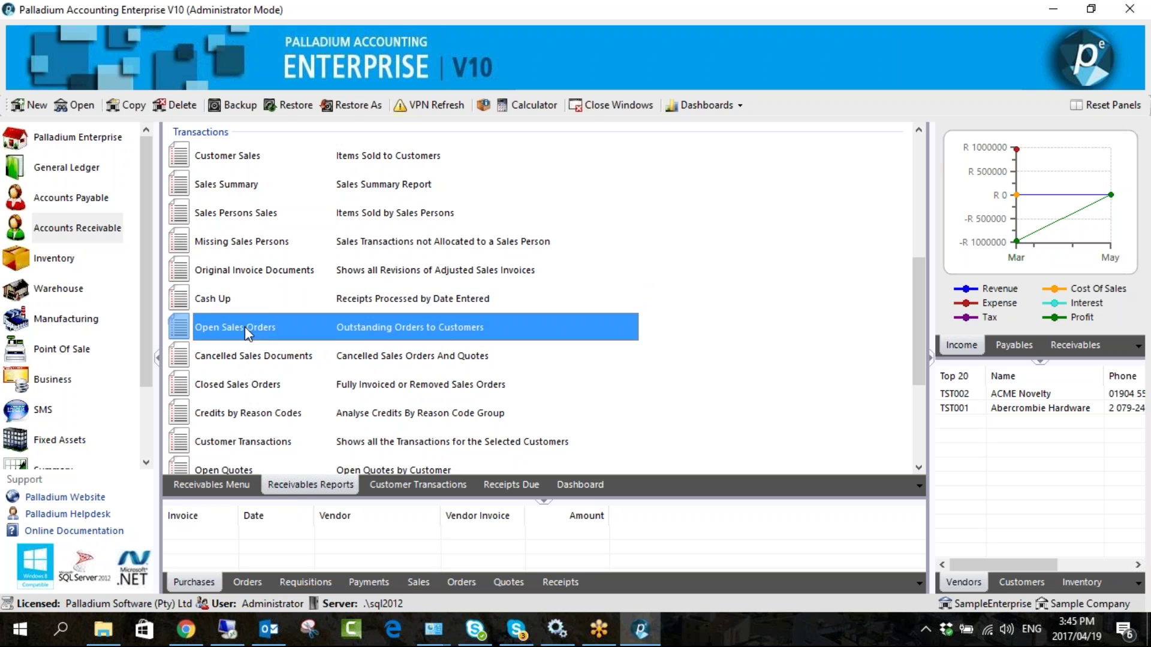
pyautogui.click(227, 307)
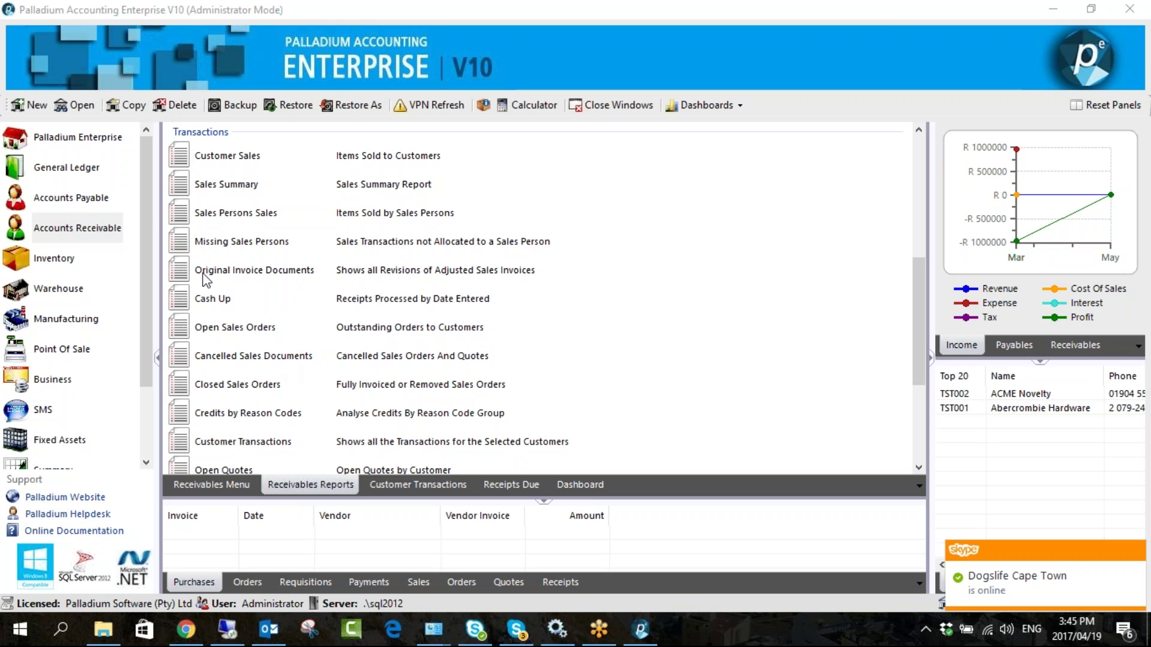
pyautogui.click(234, 484)
pyautogui.click(414, 177)
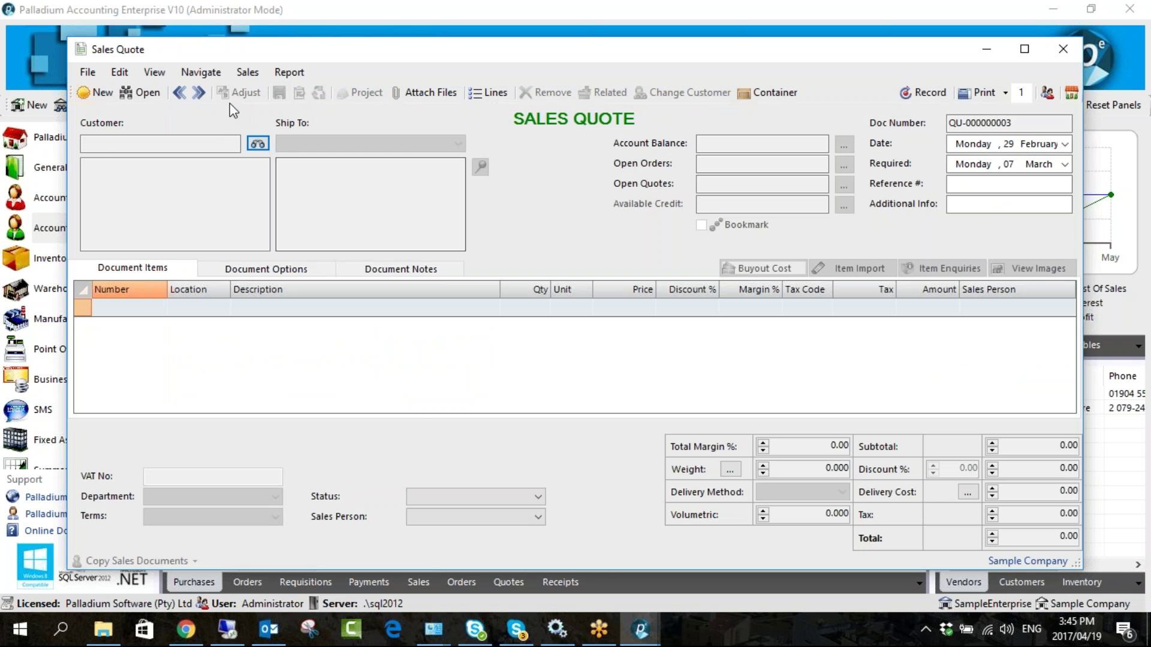
pyautogui.click(179, 93)
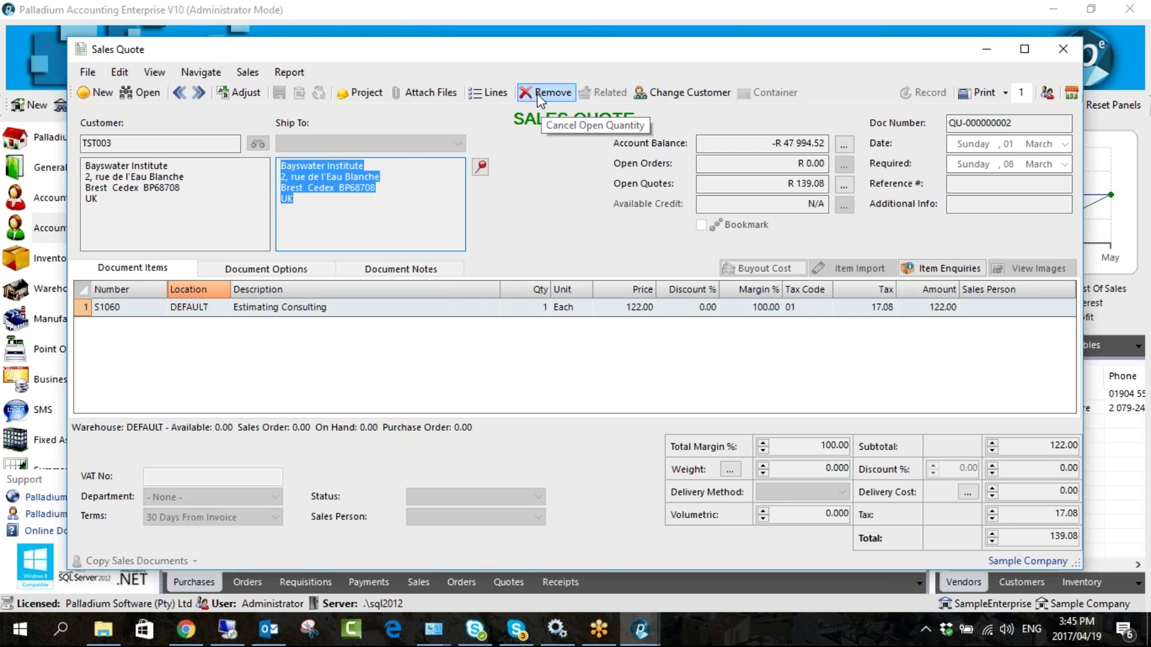
pyautogui.click(538, 95)
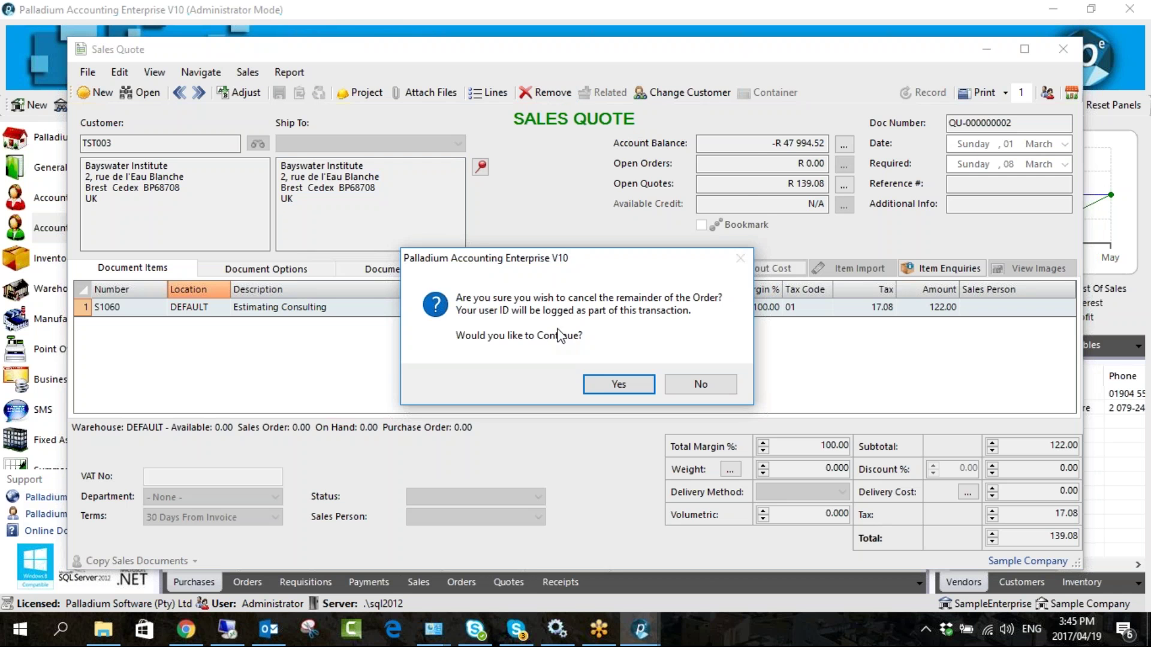
pyautogui.click(604, 386)
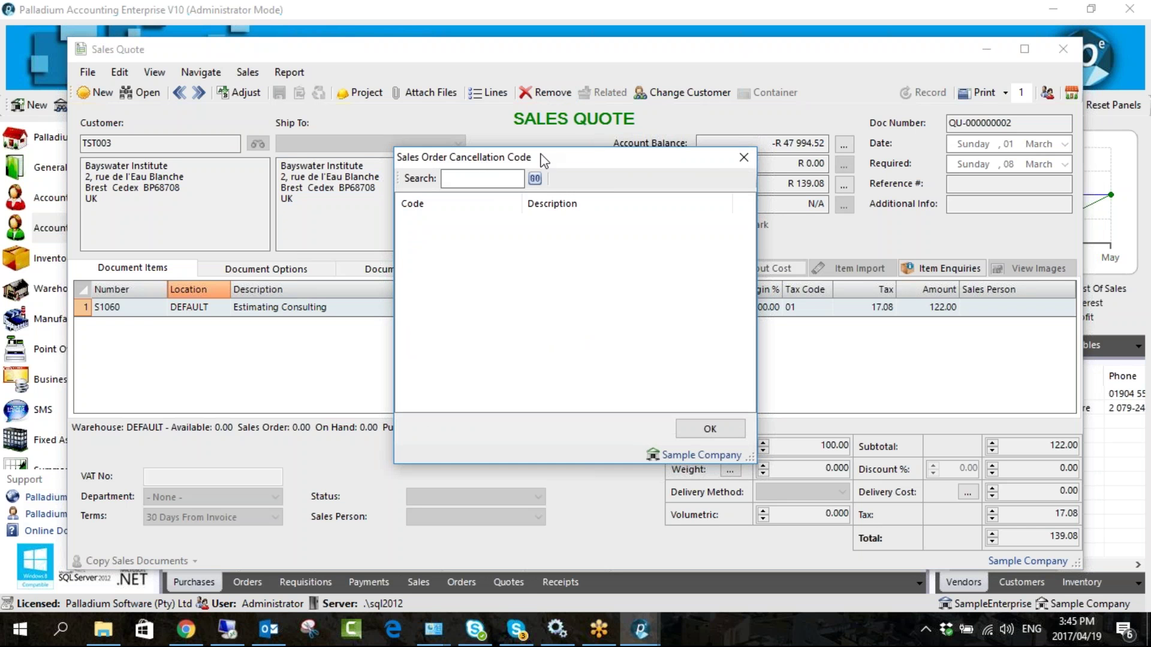
pyautogui.click(743, 158)
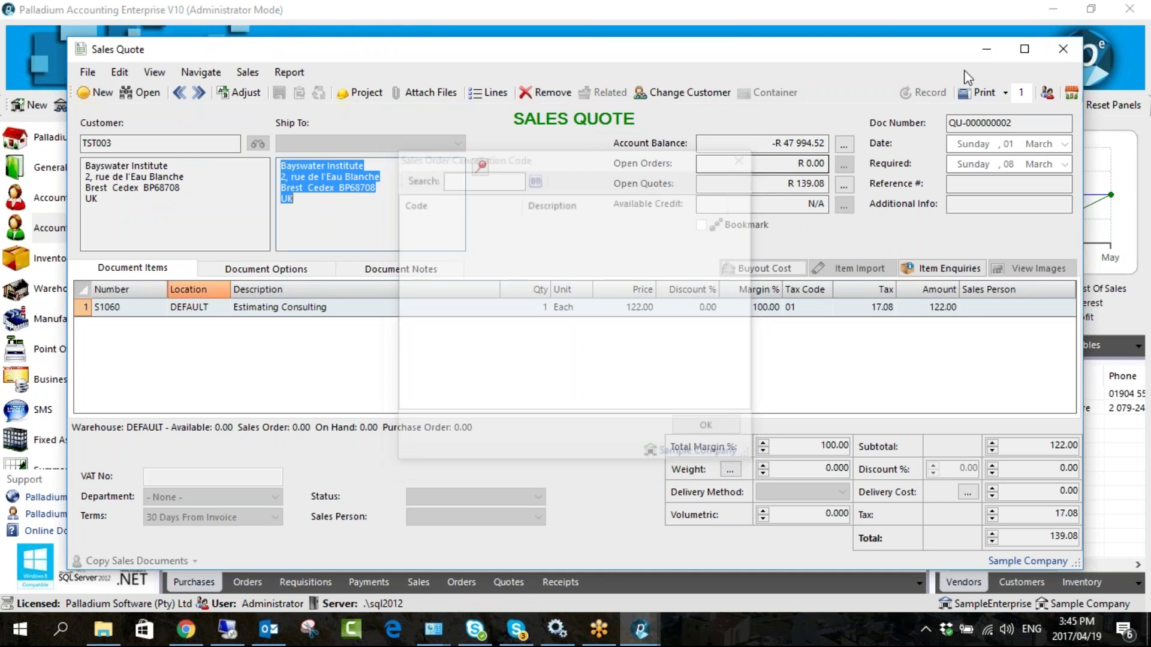
pyautogui.click(1063, 49)
pyautogui.scroll(-3, 86, 429)
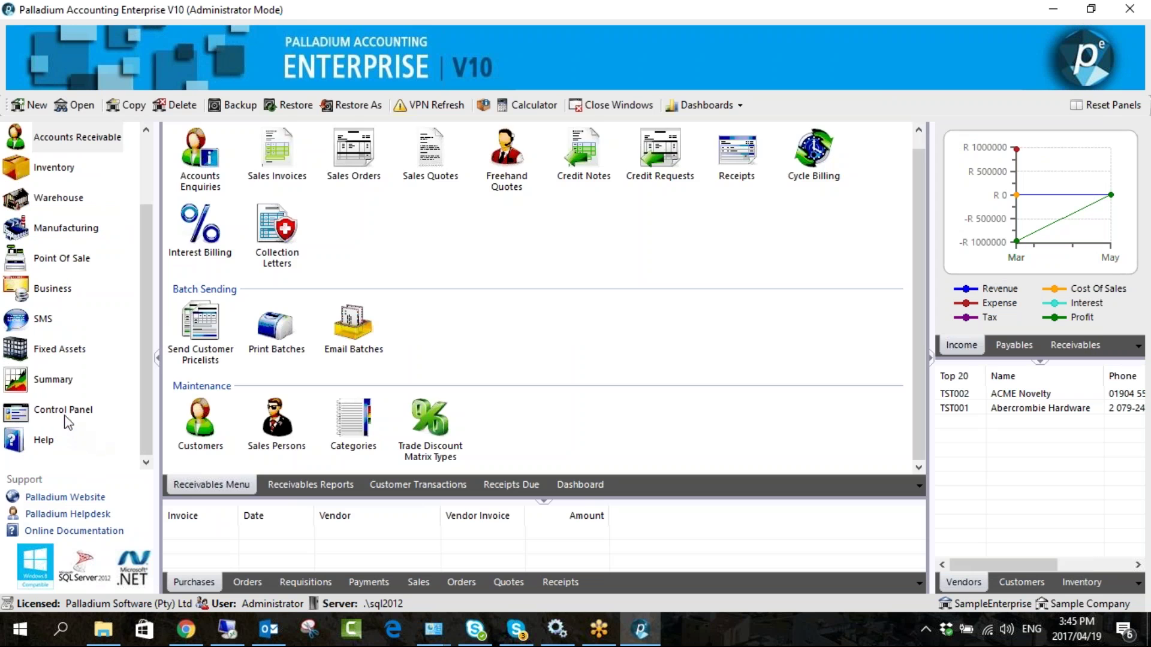
# - In the Control Panel, check Reason Codes' Cancellation tab, find no codes, and close it
pyautogui.click(67, 412)
pyautogui.click(487, 249)
pyautogui.click(528, 184)
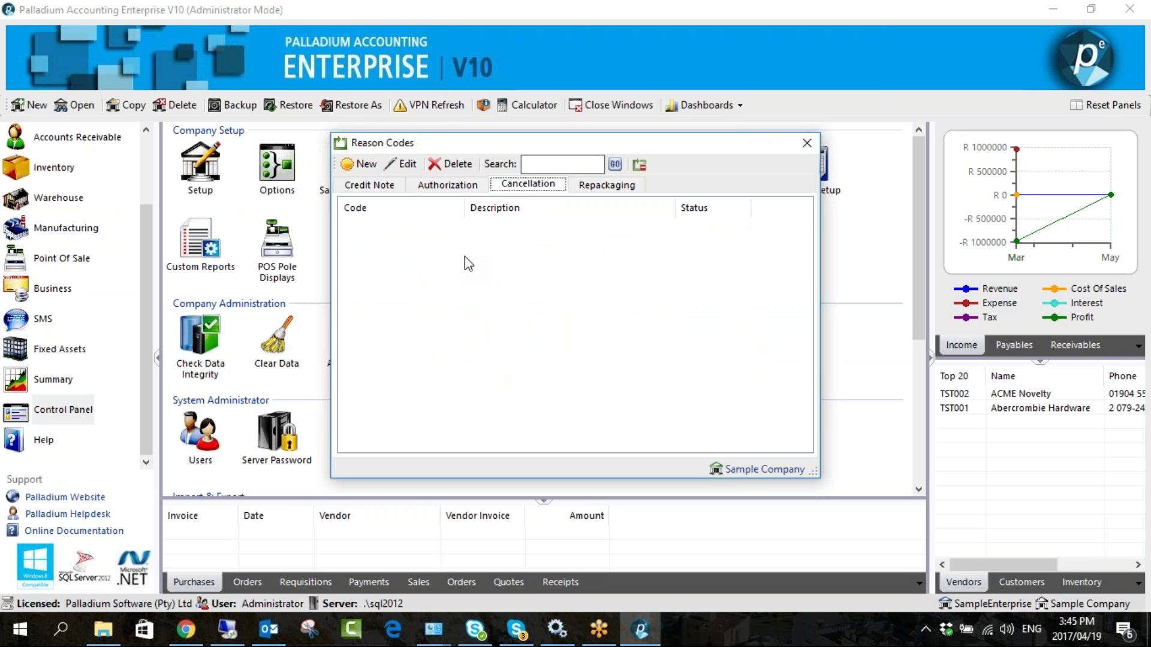
pyautogui.click(807, 142)
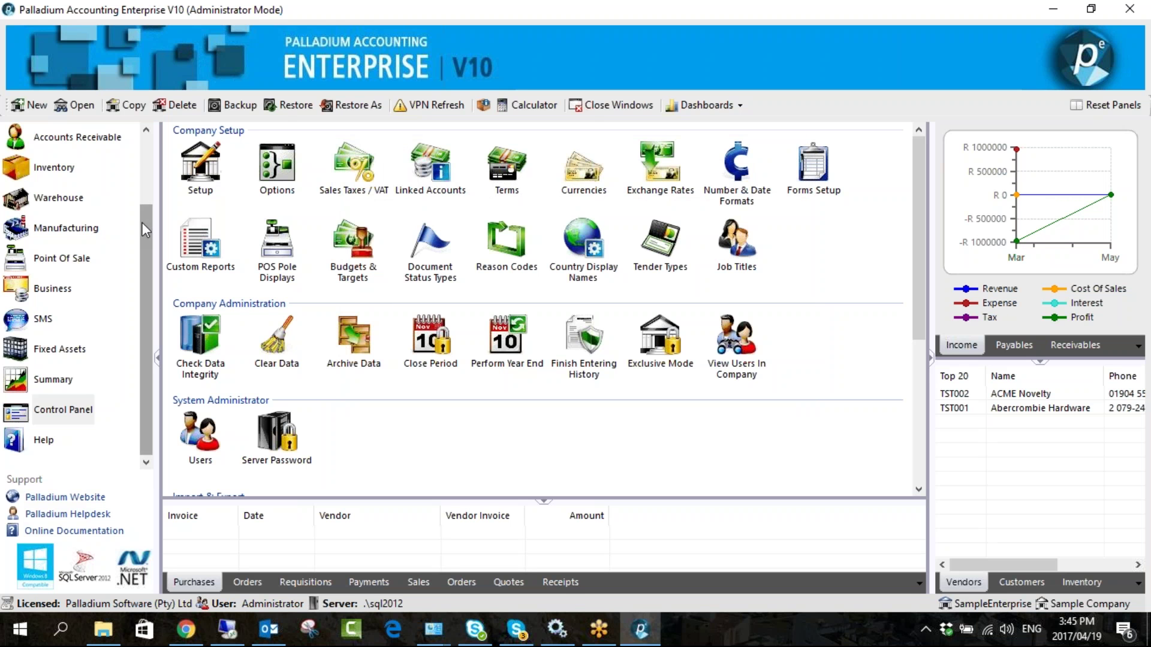
pyautogui.moveTo(141, 222); pyautogui.dragTo(138, 163)
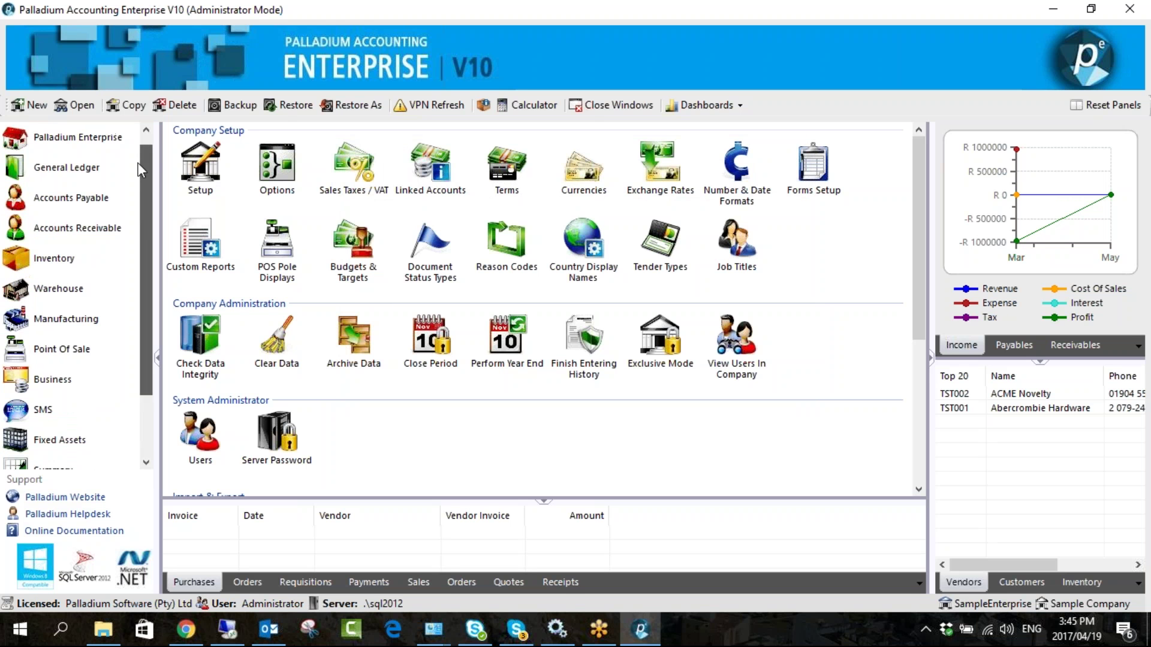
# - Switch to Accounts Receivable and scroll through the Receivables Reports list
pyautogui.click(80, 239)
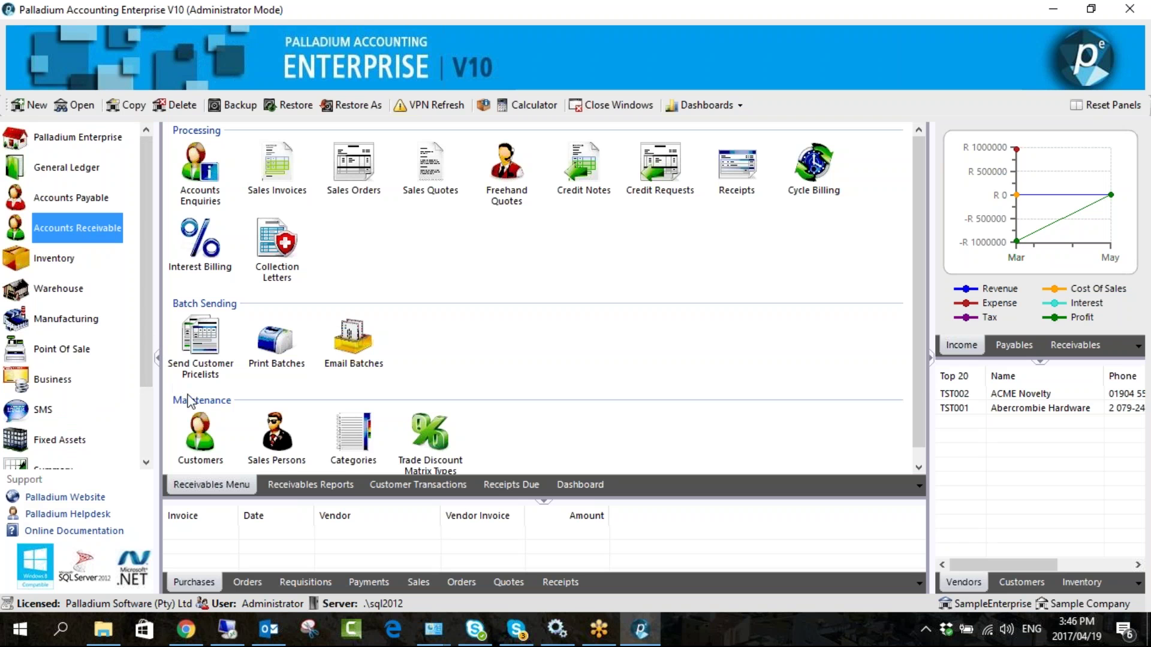
pyautogui.click(289, 484)
pyautogui.scroll(-10, 329, 350)
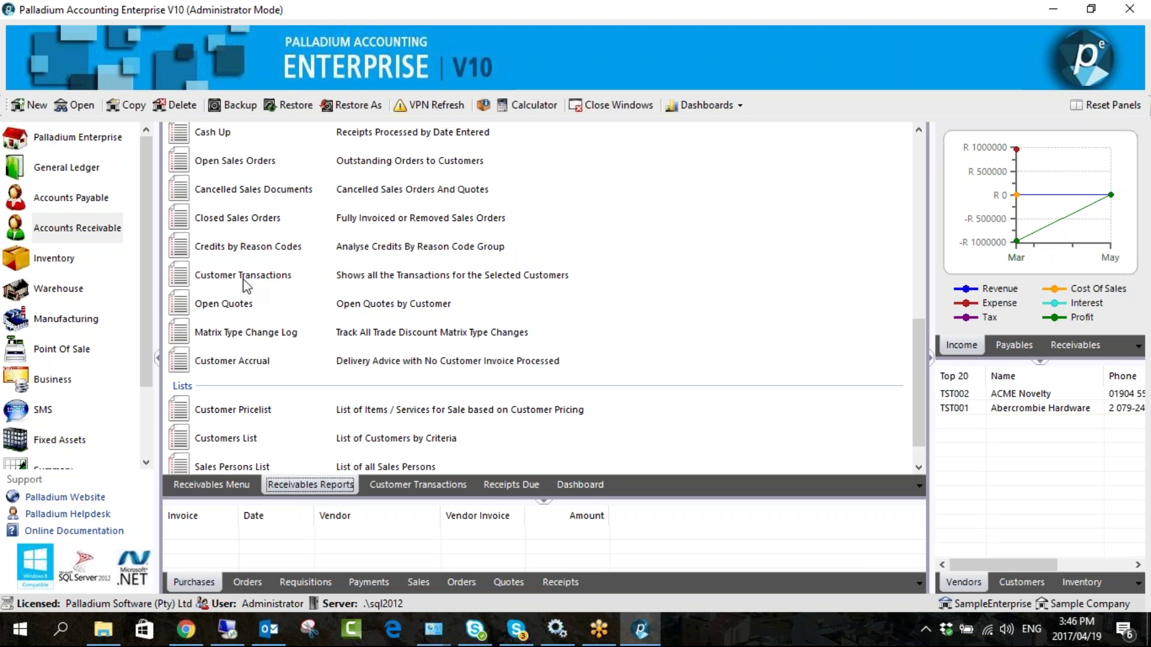
pyautogui.scroll(-1, 257, 299)
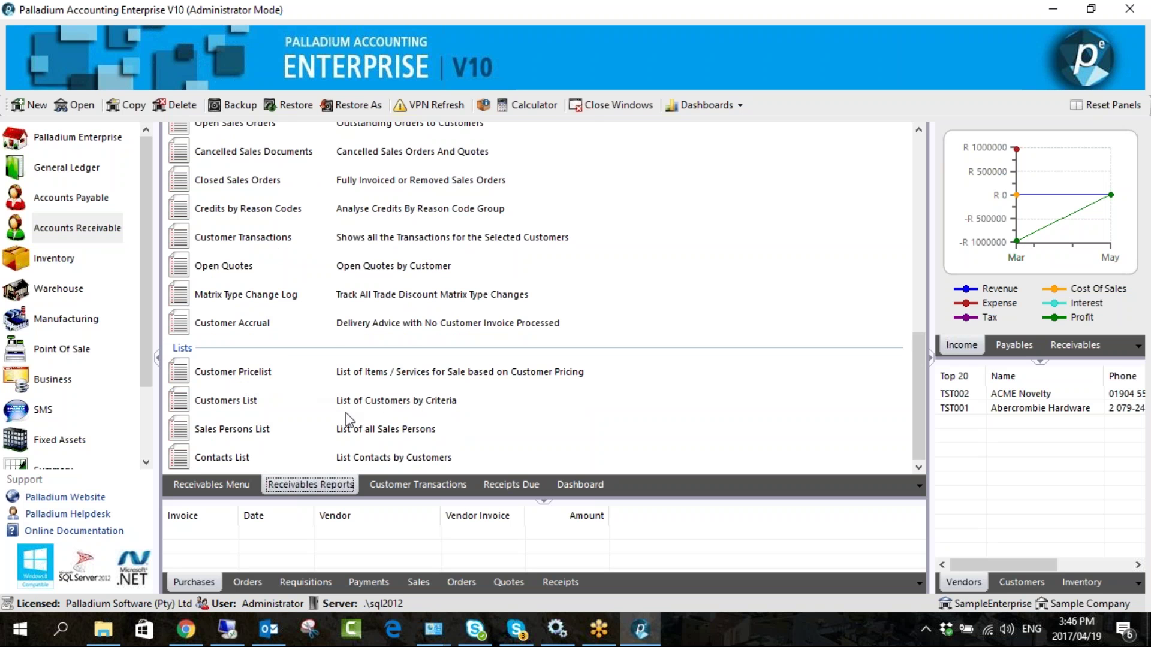
pyautogui.scroll(6, 337, 412)
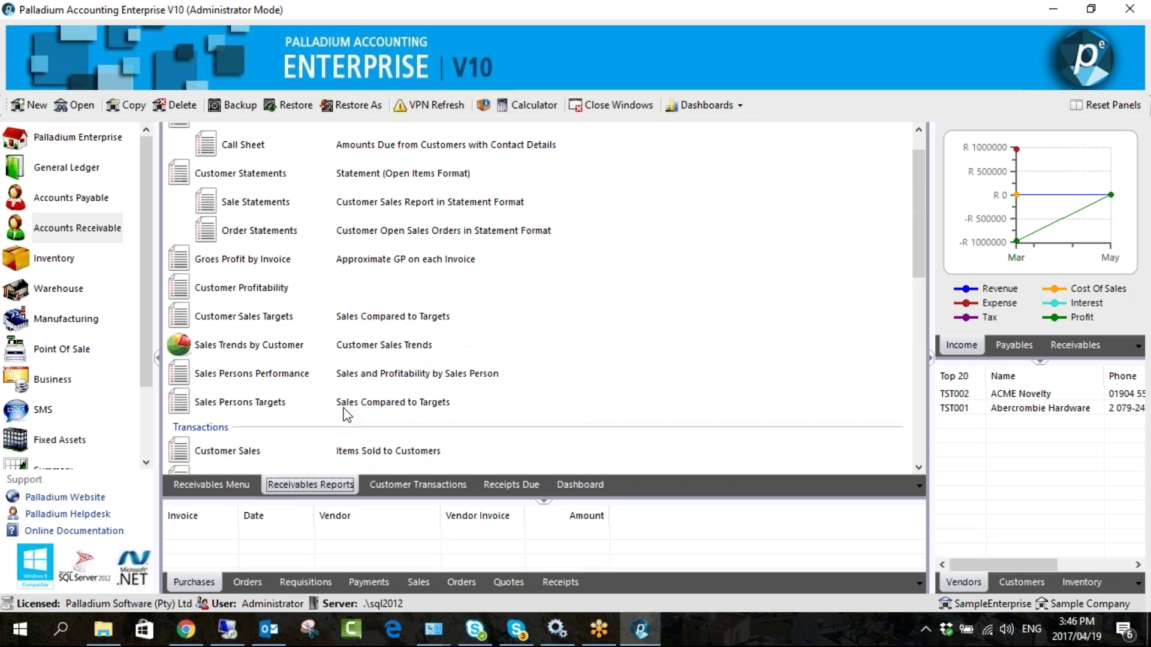
pyautogui.scroll(1, 347, 414)
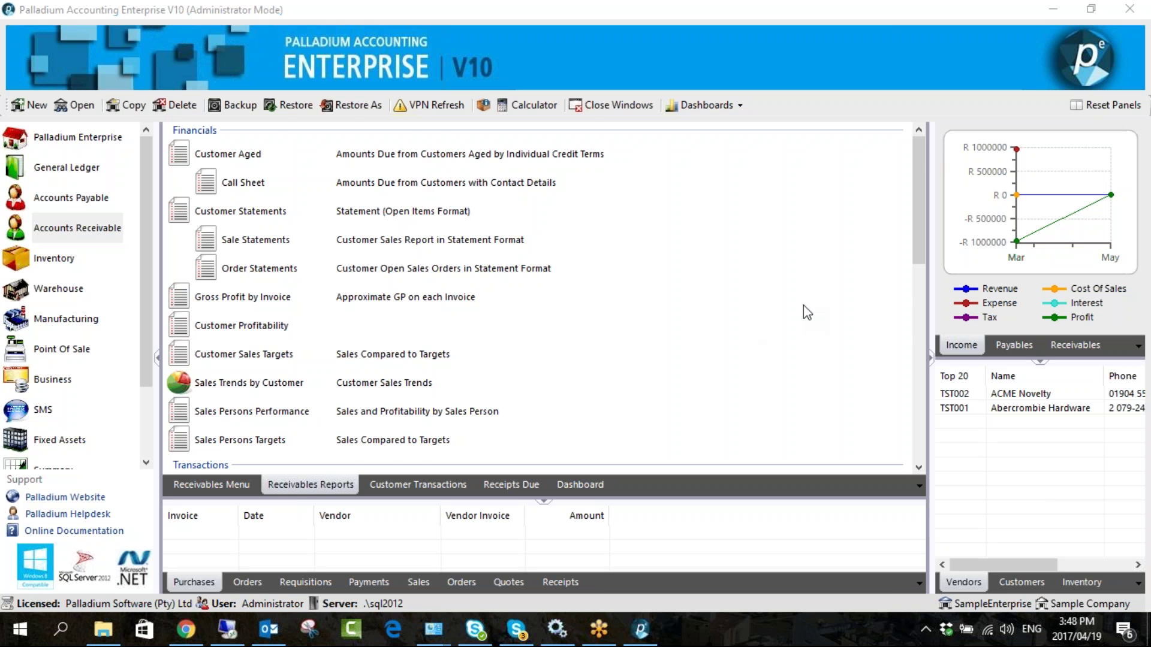
# - Scroll the reports list and go back to the Receivables Menu
pyautogui.scroll(-3, 545, 334)
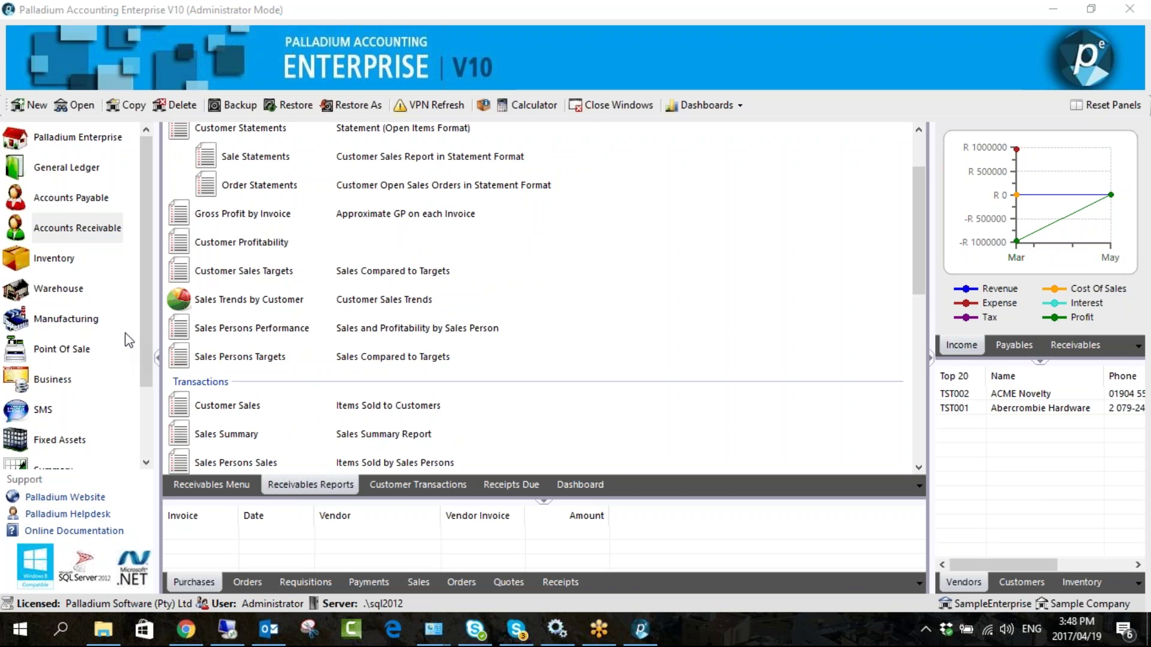
pyautogui.click(211, 484)
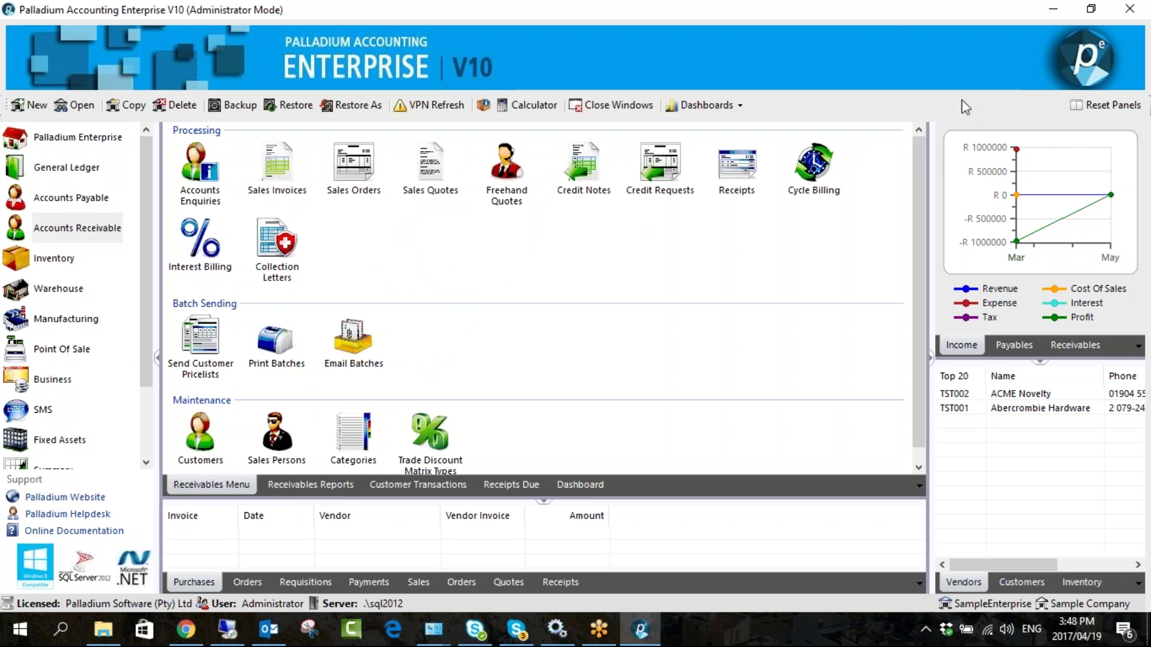
# - Start a new cycle billing item named Rent with reference Rent
pyautogui.click(813, 172)
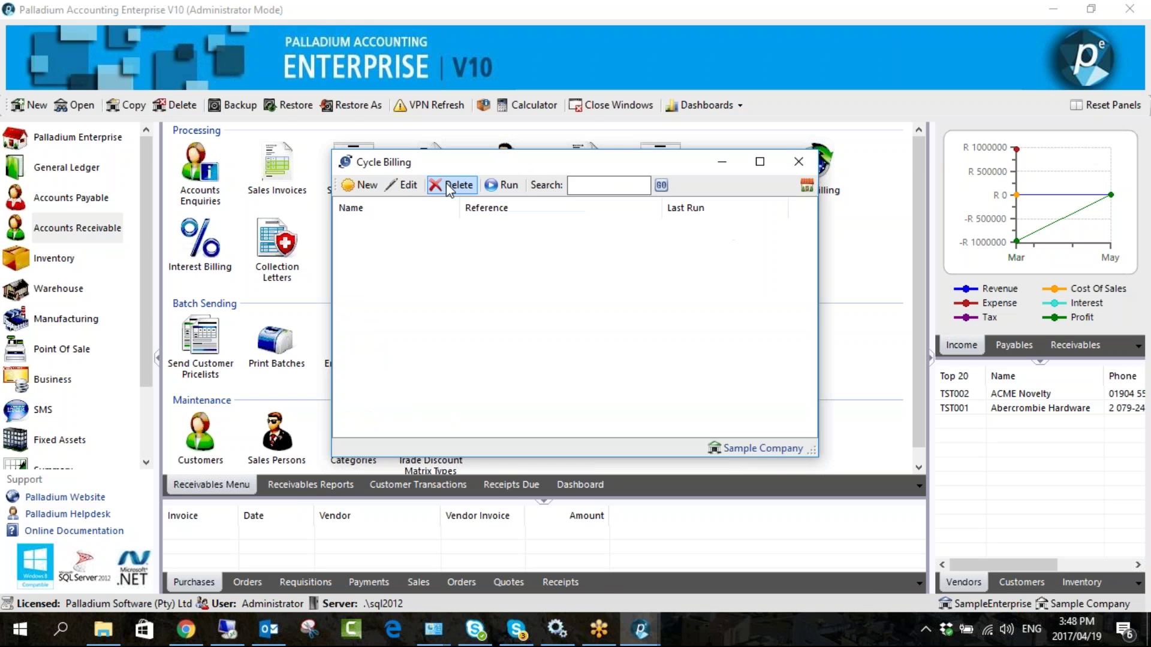
pyautogui.click(367, 185)
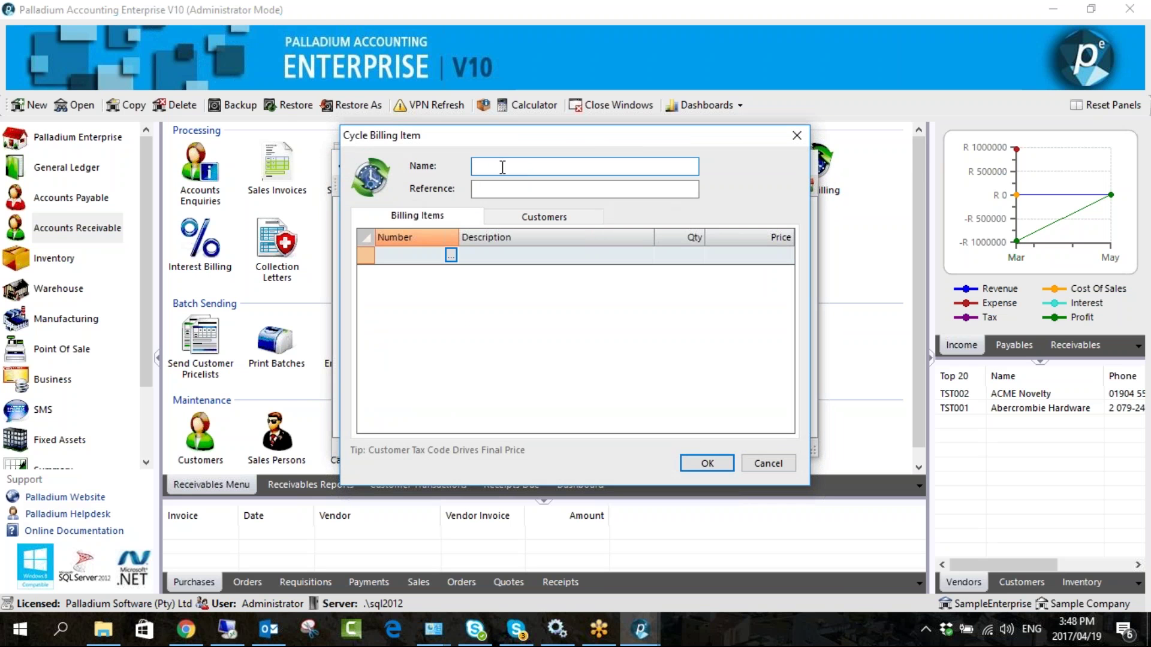
pyautogui.write('Rent')
pyautogui.press('Tab')
pyautogui.write('REnt')
pyautogui.moveTo(514, 189); pyautogui.dragTo(474, 191)
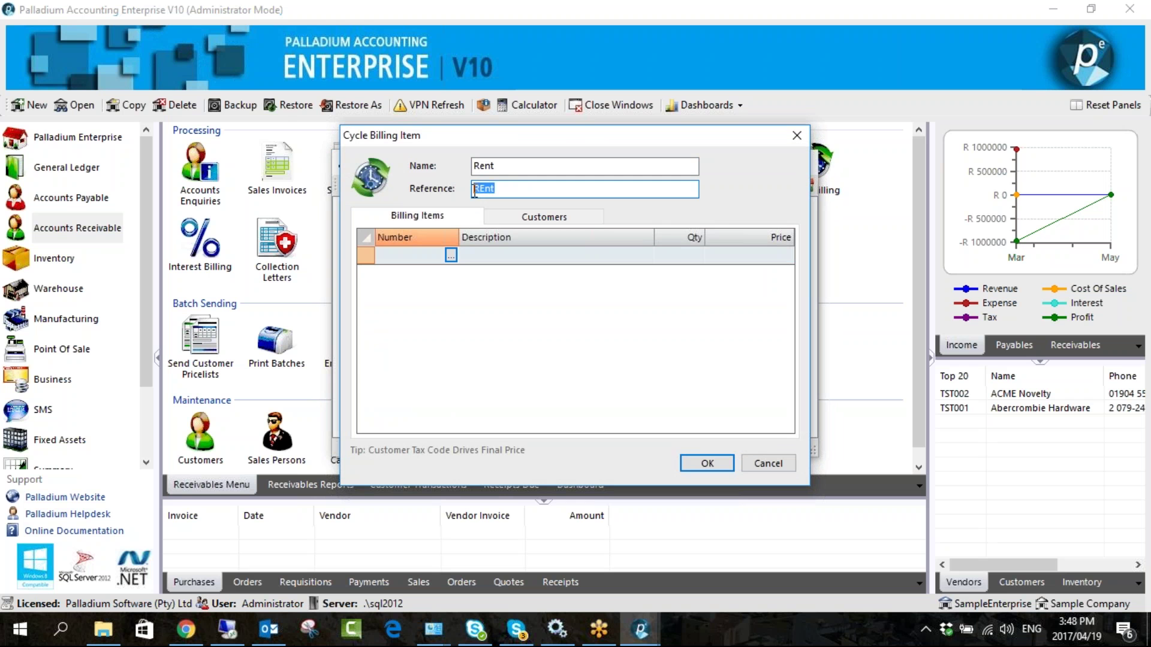
pyautogui.write('Rent')
# - Search the item list for rent, then add Marketing / Networking as the billing line
pyautogui.click(451, 255)
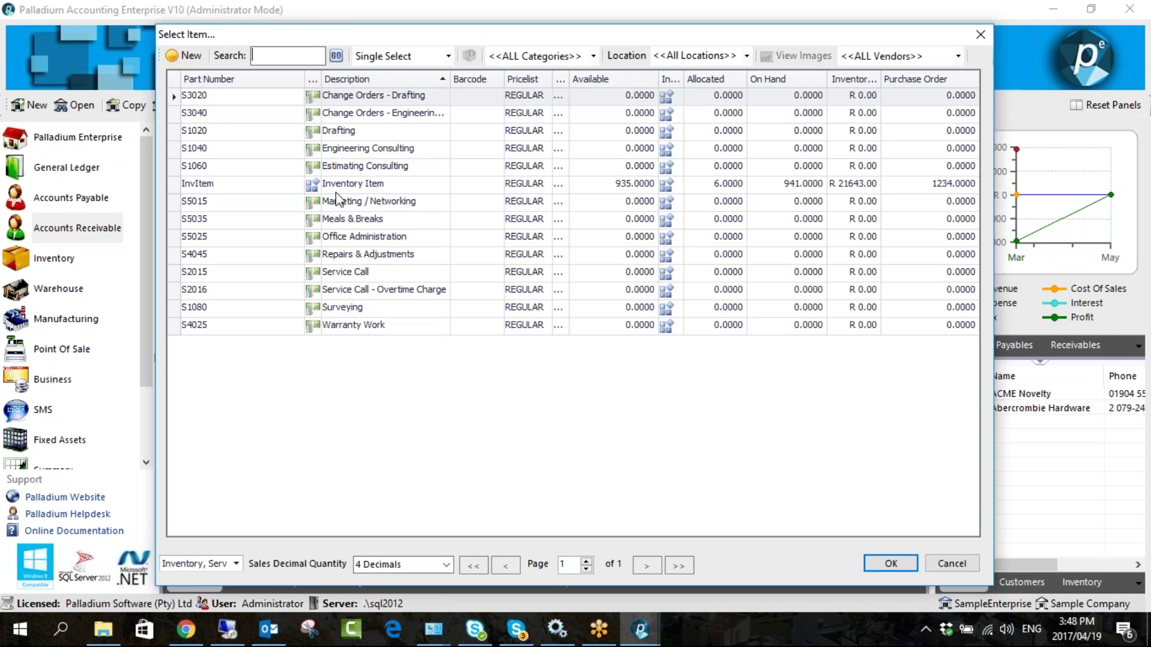
pyautogui.write('rent')
pyautogui.press('Return')
pyautogui.press('BackSpace')
pyautogui.press('BackSpace')
pyautogui.press('BackSpace')
pyautogui.press('BackSpace')
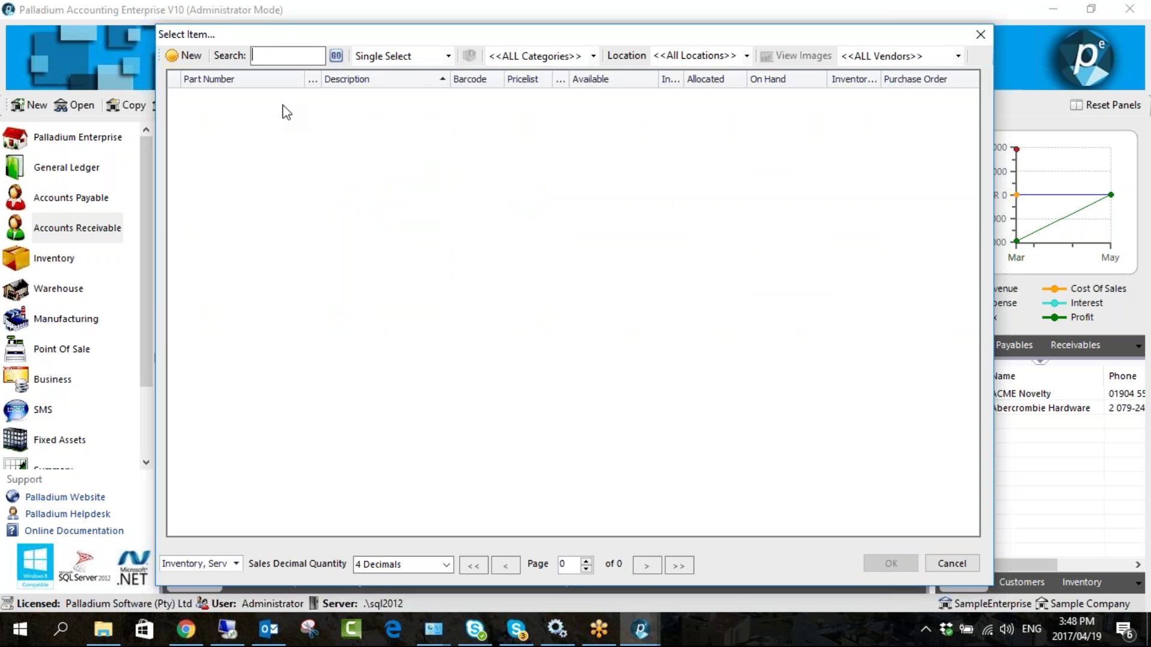
pyautogui.press('Return')
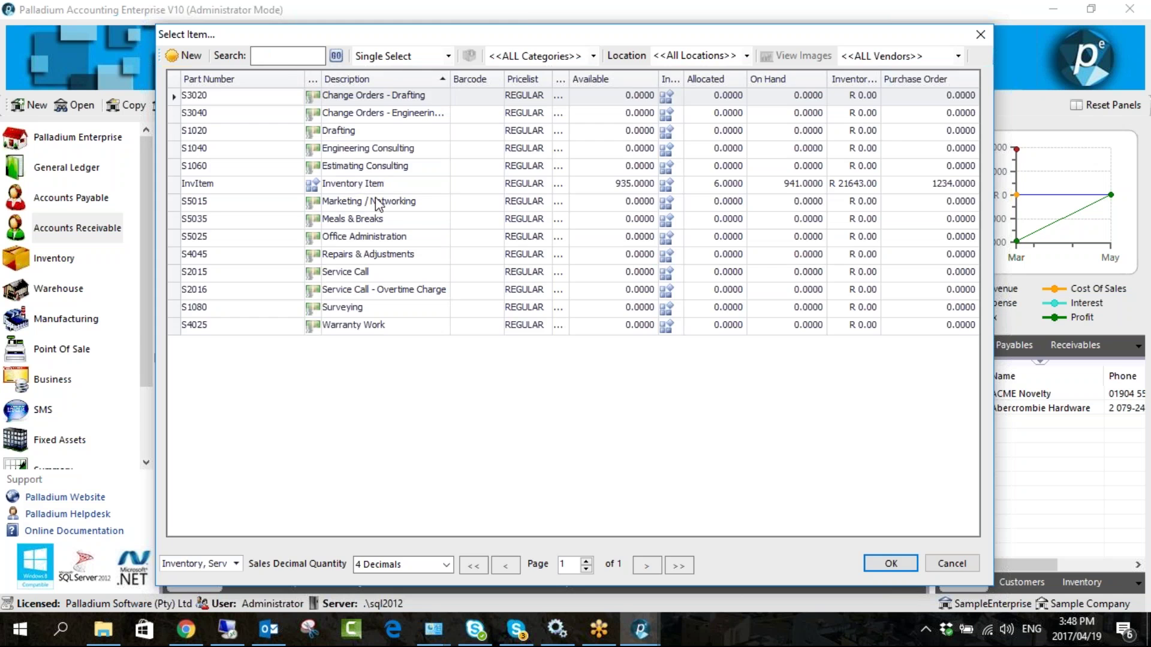
pyautogui.doubleClick(380, 204)
# - Rename the billing item to Marketing with reference MArketing
pyautogui.write('Adv')
pyautogui.press('BackSpace')
pyautogui.press('BackSpace')
pyautogui.press('BackSpace')
pyautogui.write('Marketing')
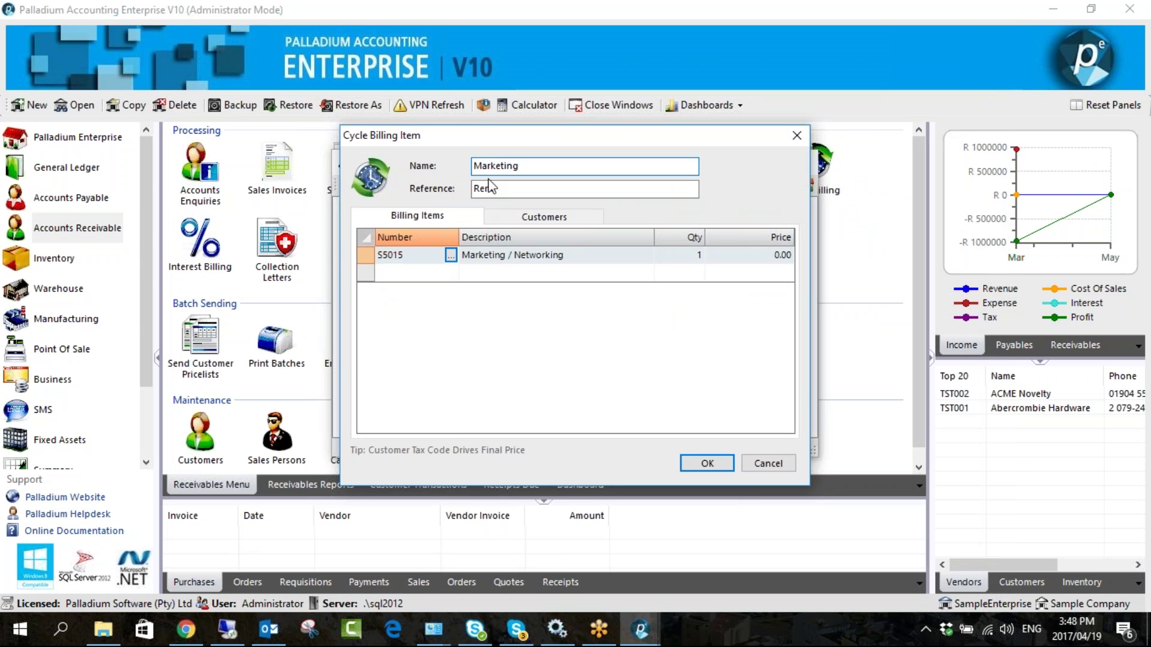
pyautogui.press('Tab')
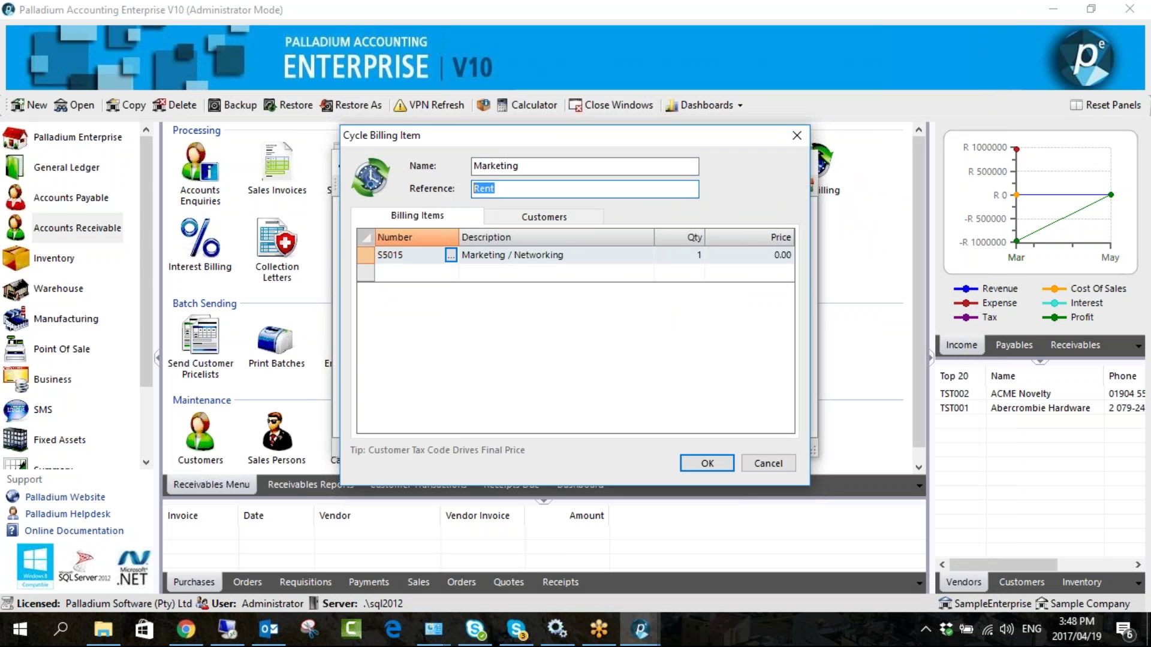
pyautogui.write('MArketing')
# - Set the billing line to quantity 6 at a price of 50.00
pyautogui.press('Tab')
pyautogui.press('Tab')
pyautogui.write('6')
pyautogui.press('Tab')
pyautogui.click(734, 259)
pyautogui.moveTo(733, 259); pyautogui.dragTo(843, 256)
pyautogui.write('50')
pyautogui.press('Return')
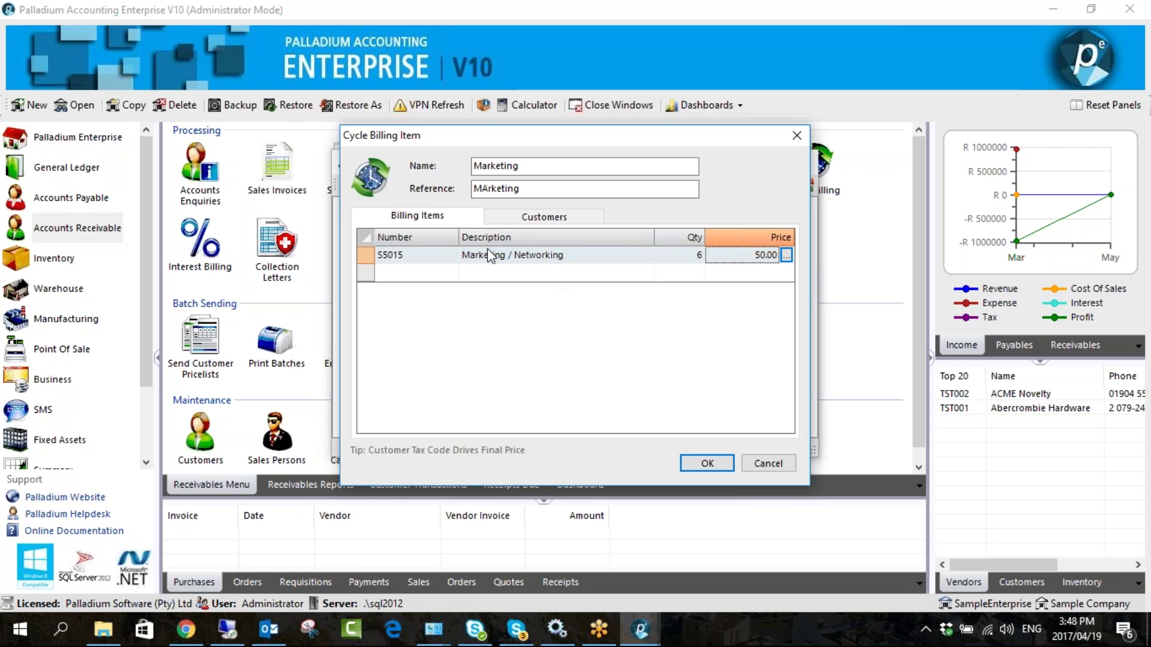
pyautogui.click(542, 217)
# - Add customers TST010, TST008, TST007 and TST001 to the billing item
pyautogui.click(382, 236)
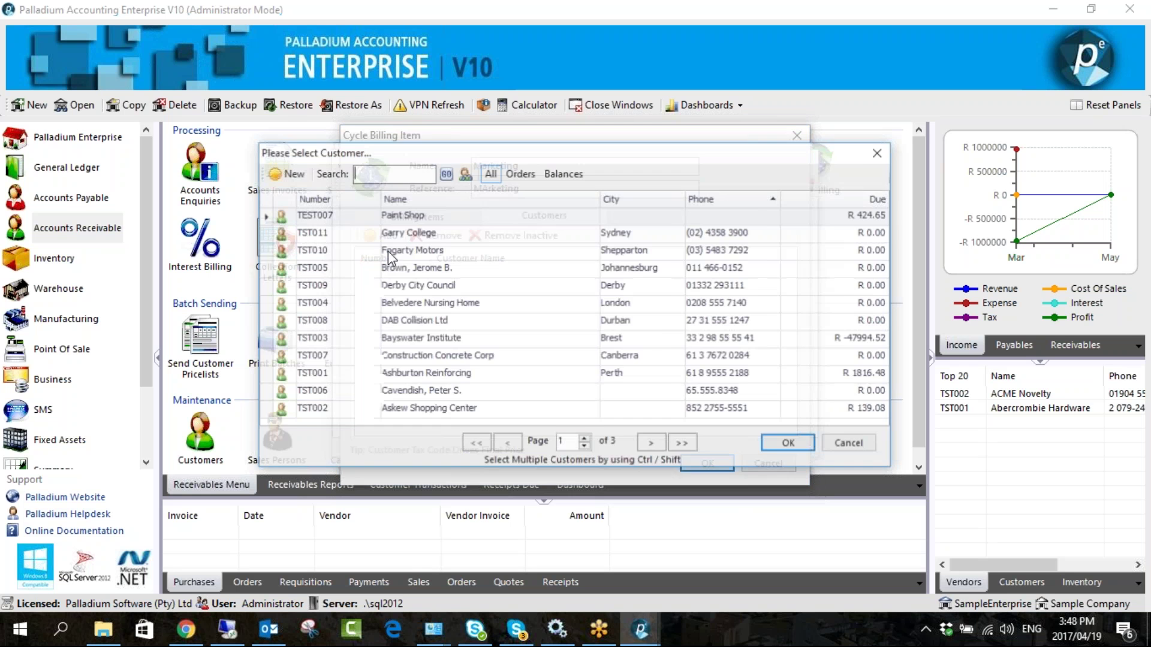
pyautogui.doubleClick(387, 251)
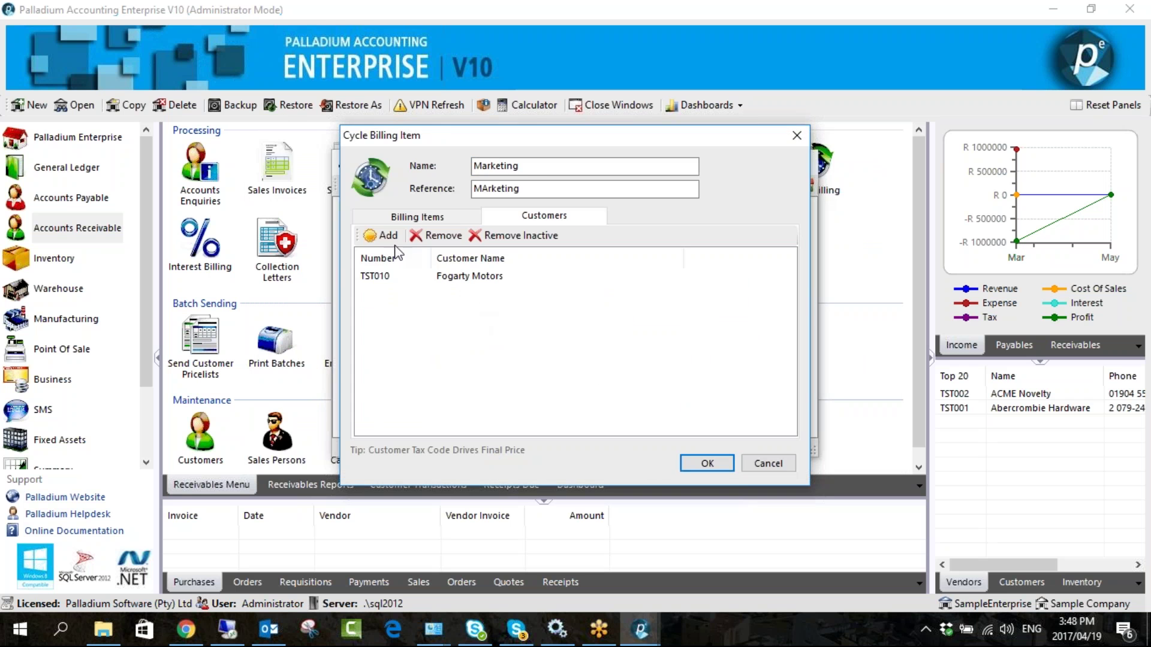
pyautogui.click(387, 236)
pyautogui.doubleClick(422, 320)
pyautogui.click(387, 236)
pyautogui.doubleClick(414, 356)
pyautogui.click(388, 236)
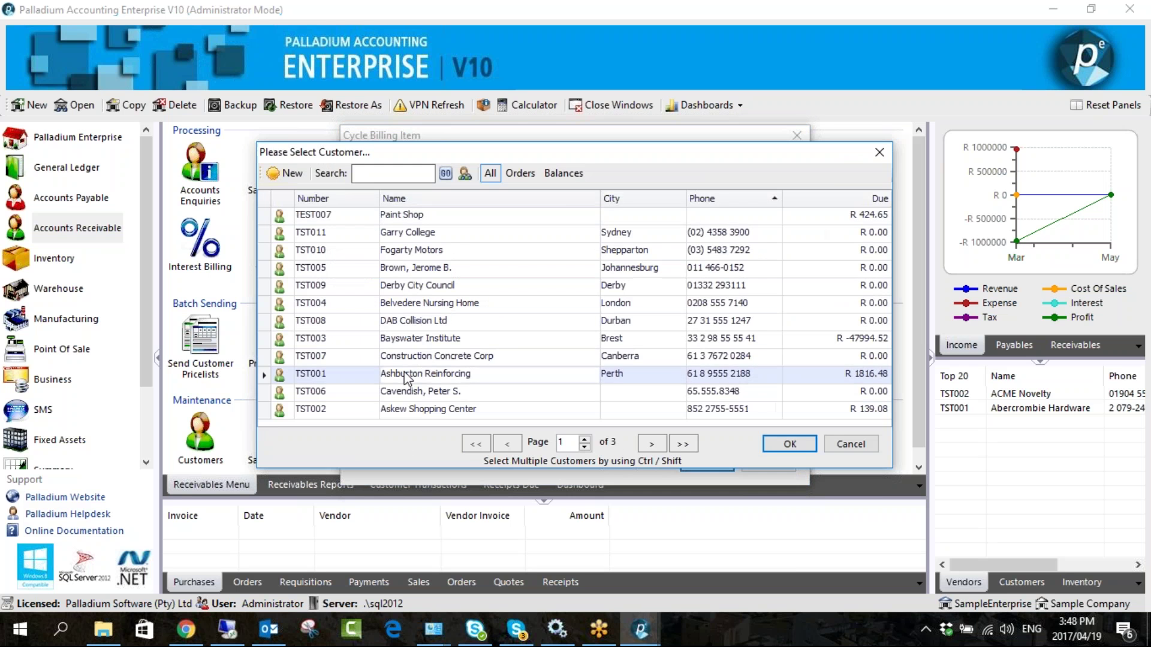
pyautogui.doubleClick(407, 373)
# - Review the billing line and four assigned customers, then save the Marketing item
pyautogui.click(414, 216)
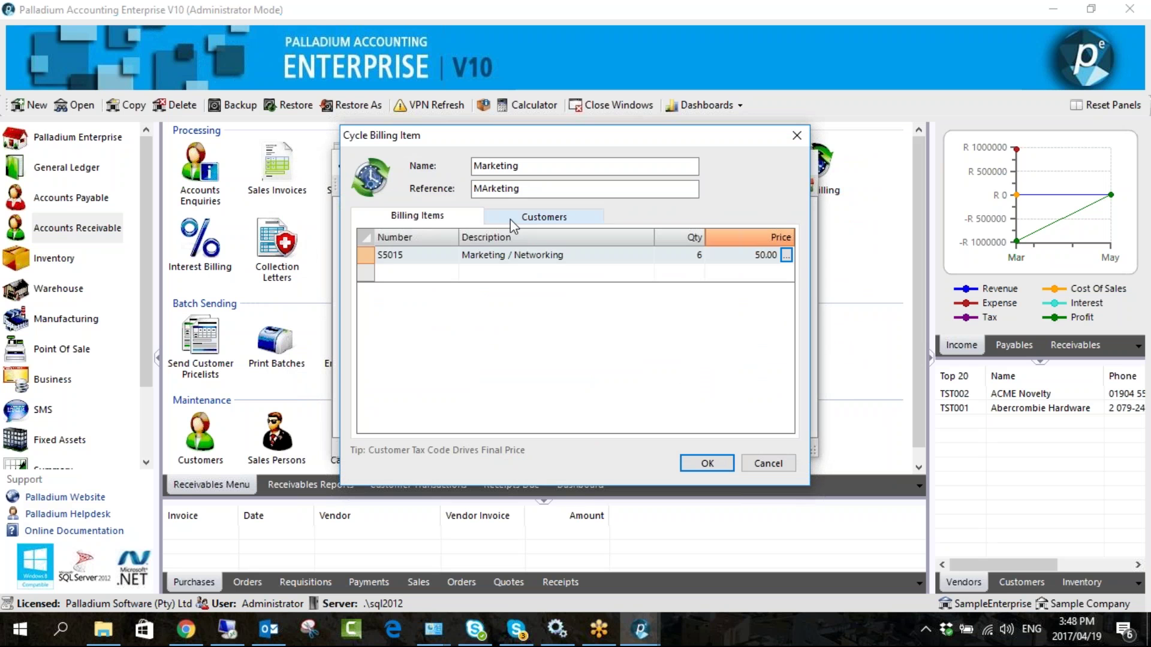
pyautogui.click(510, 220)
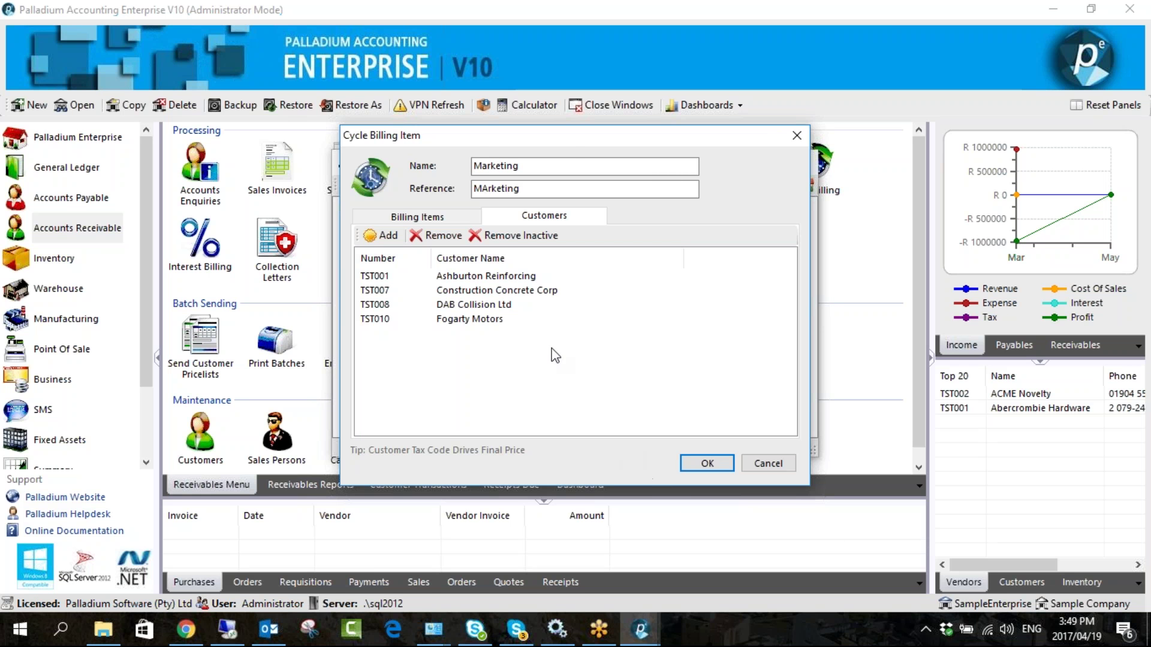
pyautogui.click(707, 463)
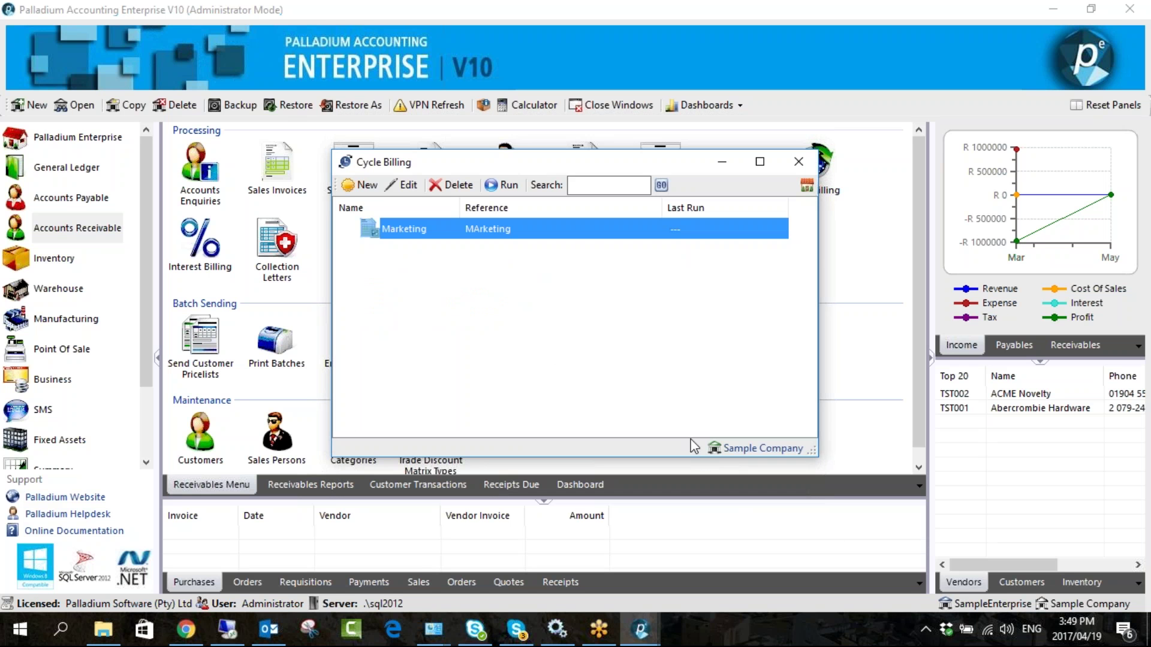
# - Run the Marketing cycle billing to generate invoices for all four customers
pyautogui.click(471, 231)
pyautogui.click(503, 185)
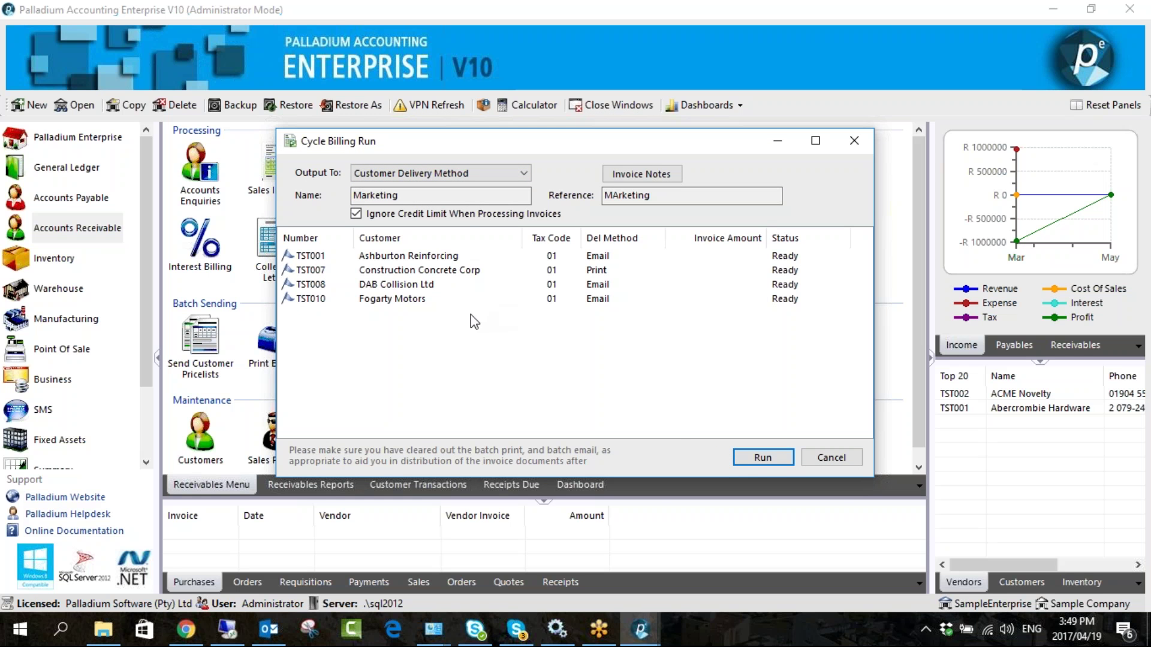
pyautogui.click(766, 462)
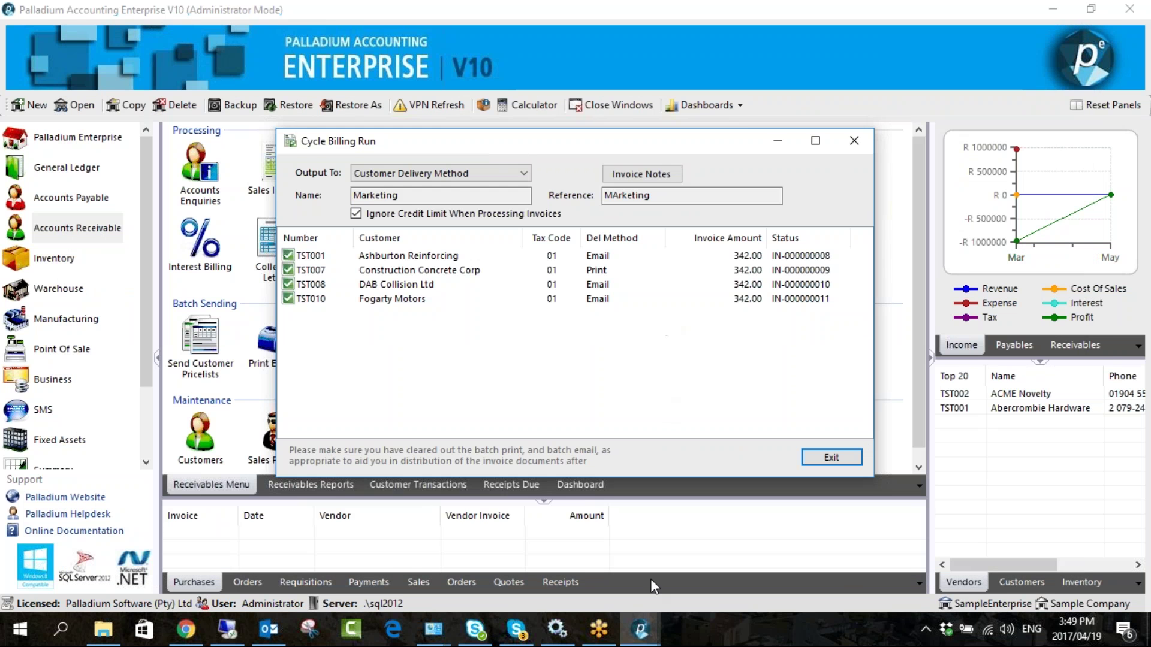
pyautogui.moveTo(640, 630)
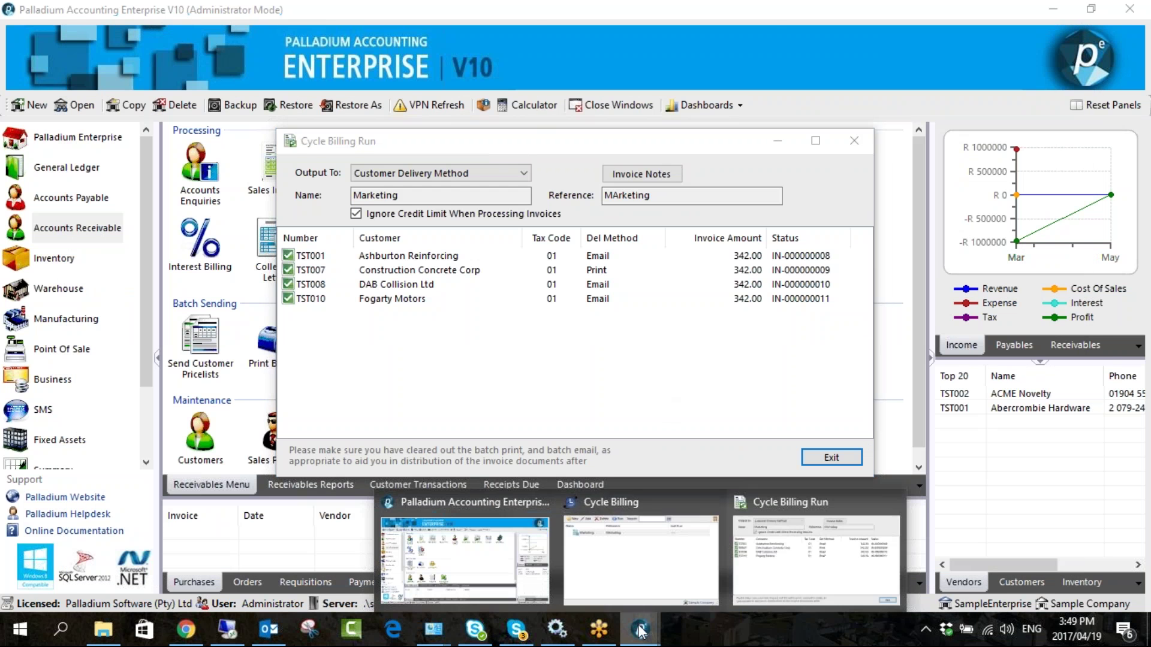
pyautogui.moveTo(521, 567)
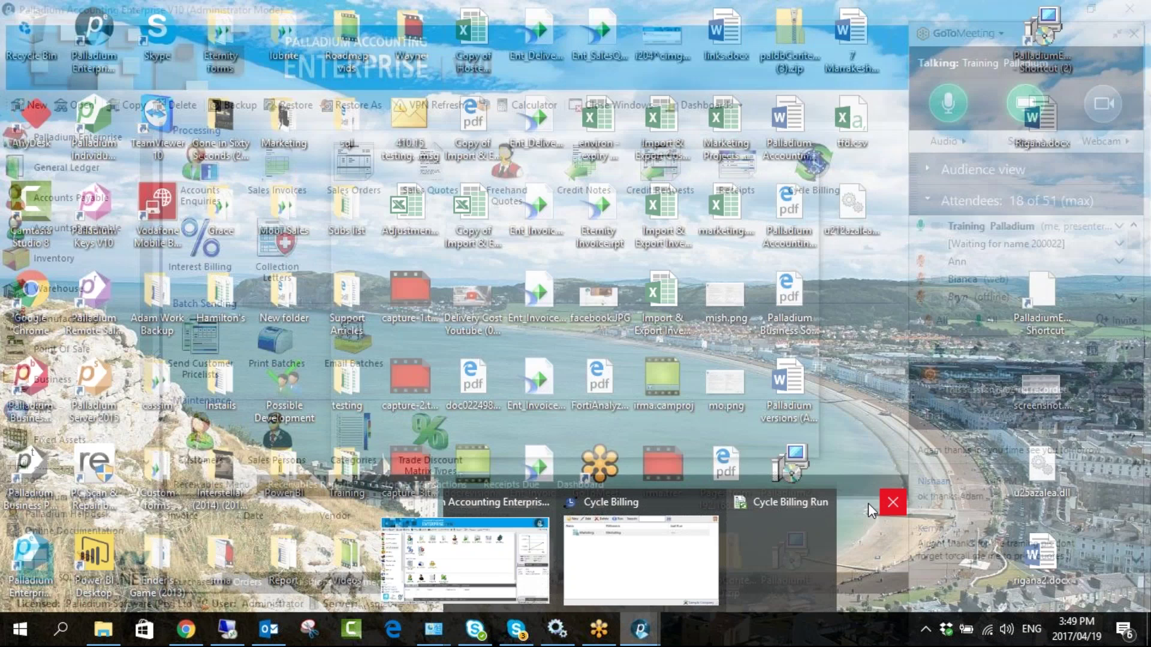
pyautogui.click(893, 502)
pyautogui.click(802, 501)
# - Check sales invoices IN-000000011 back to IN-000000008, each for R 342.00
pyautogui.click(282, 164)
pyautogui.click(179, 93)
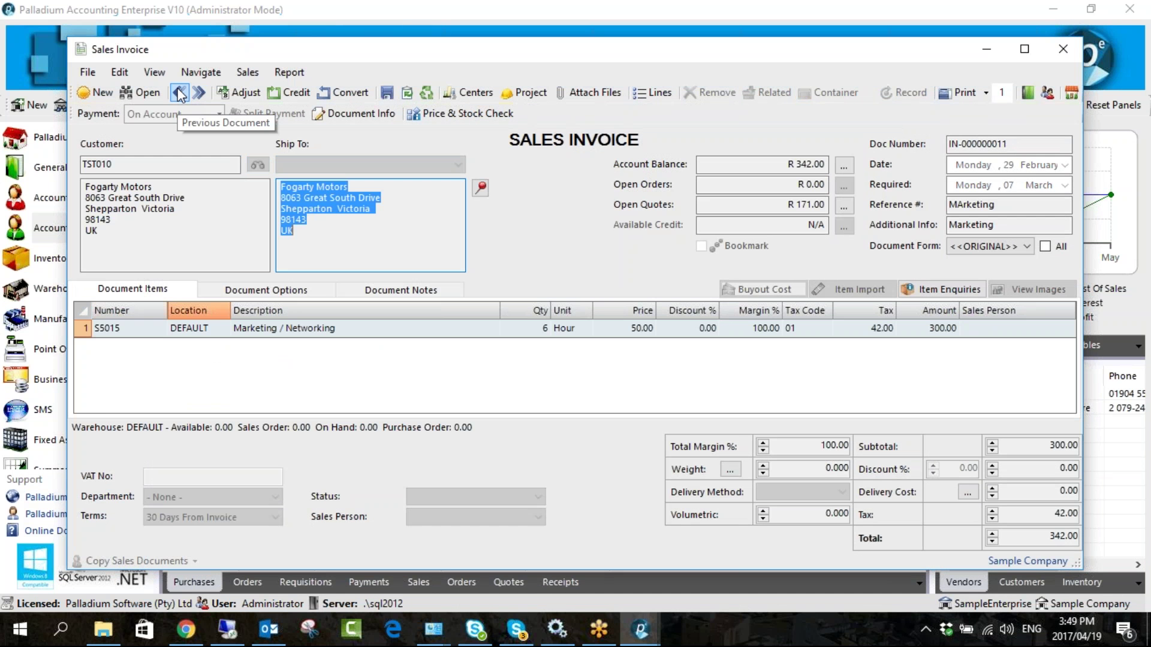
pyautogui.moveTo(440, 50); pyautogui.dragTo(389, 33)
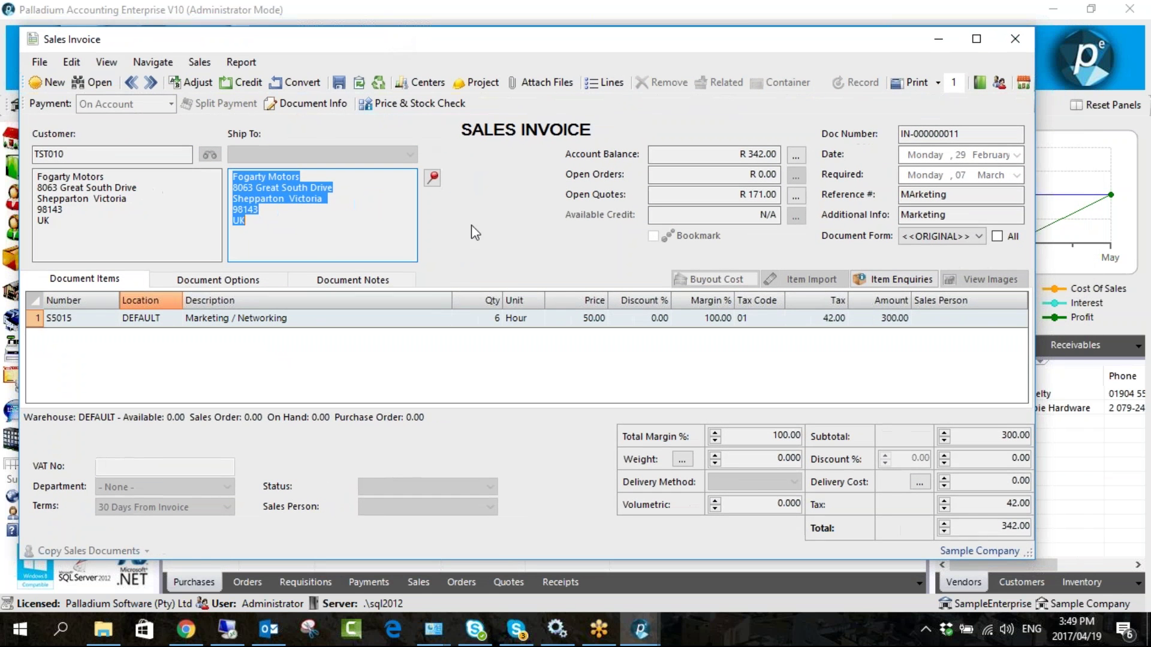
pyautogui.click(130, 83)
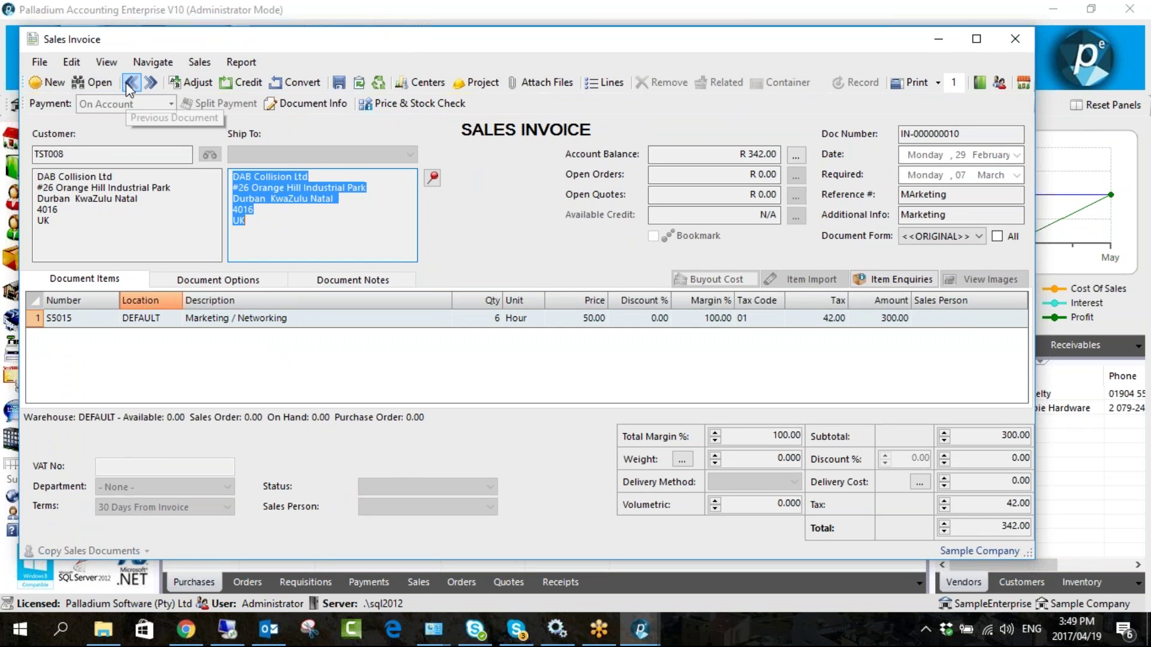
pyautogui.click(130, 83)
pyautogui.click(130, 83)
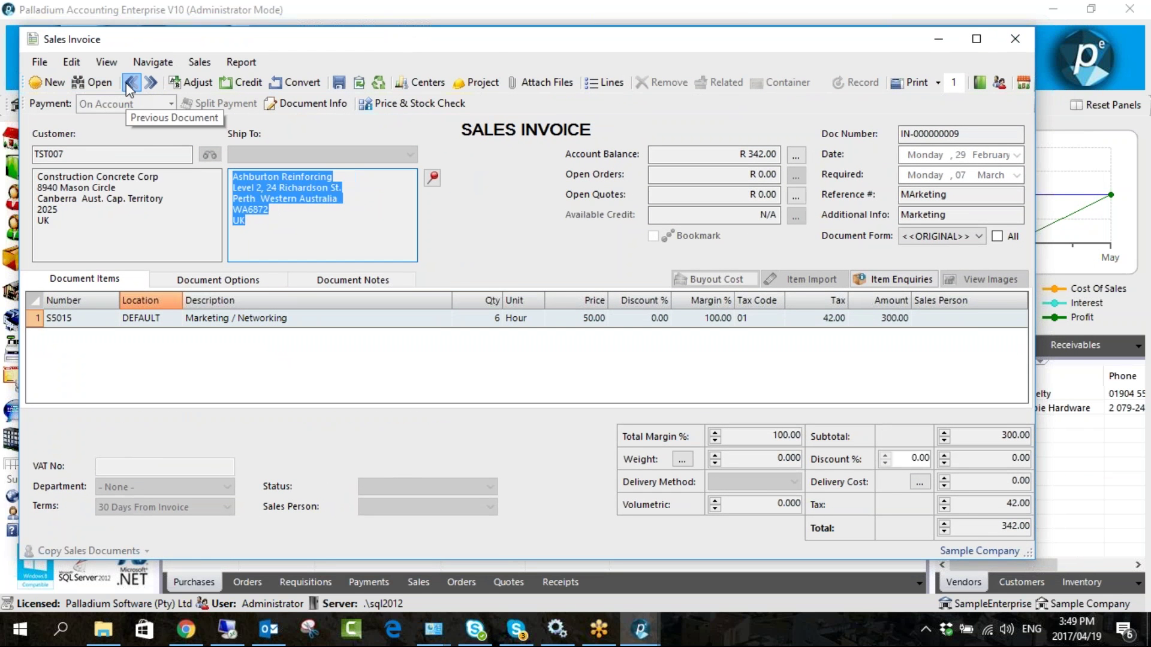
pyautogui.moveTo(491, 45); pyautogui.dragTo(352, 40)
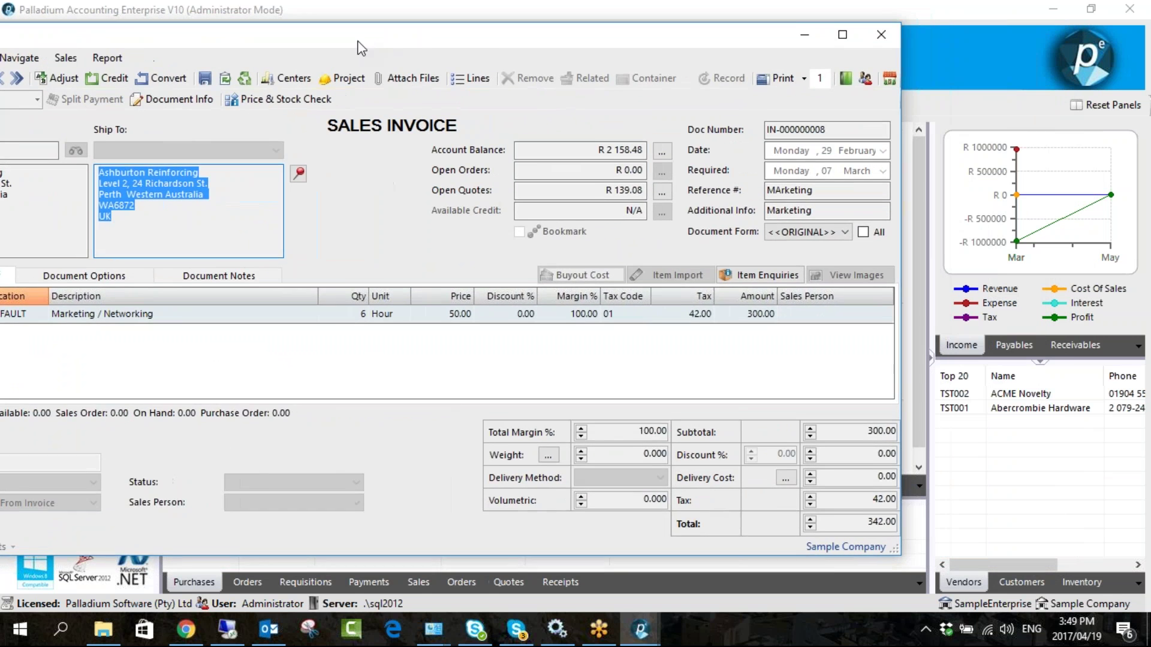
pyautogui.click(878, 37)
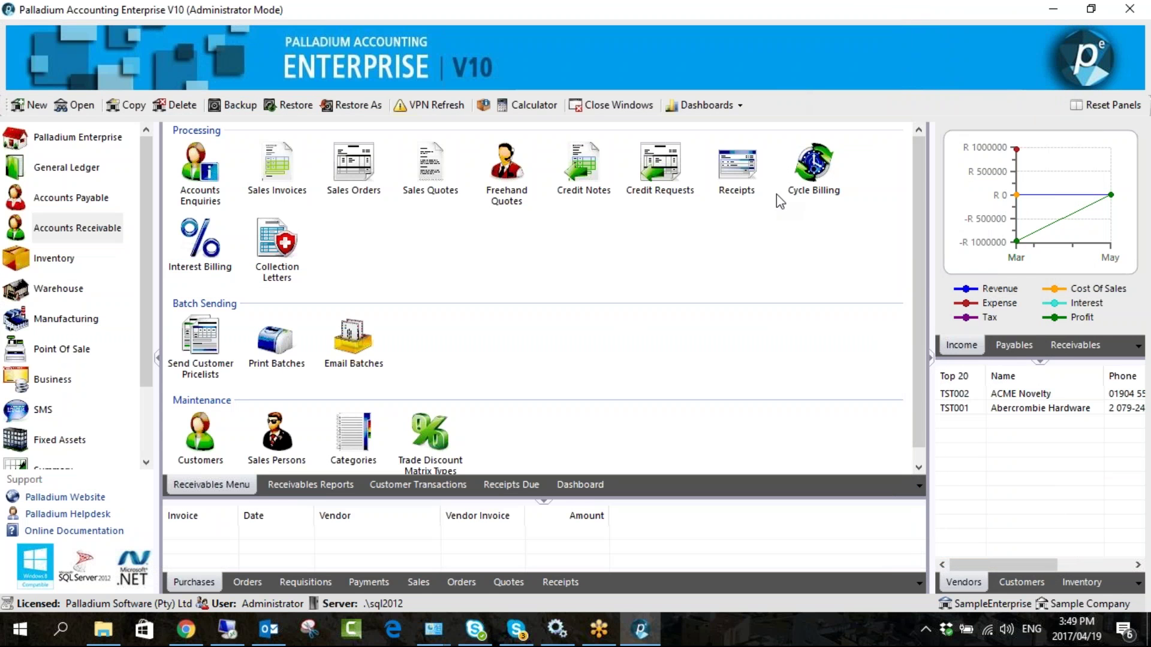
pyautogui.click(808, 179)
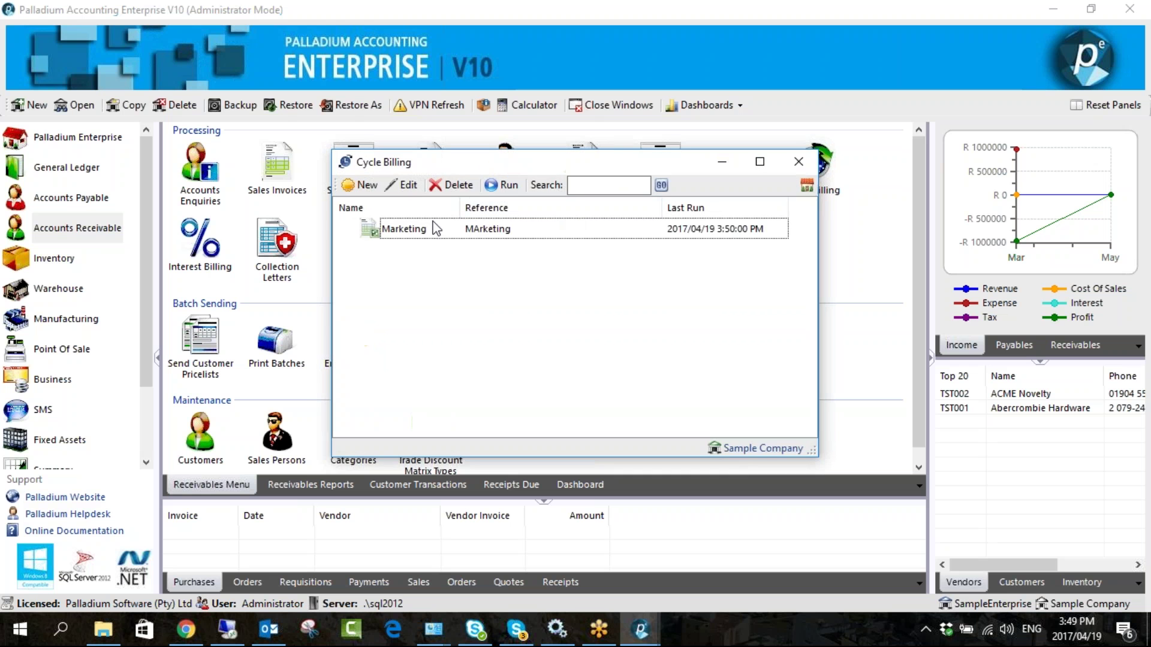
pyautogui.doubleClick(467, 232)
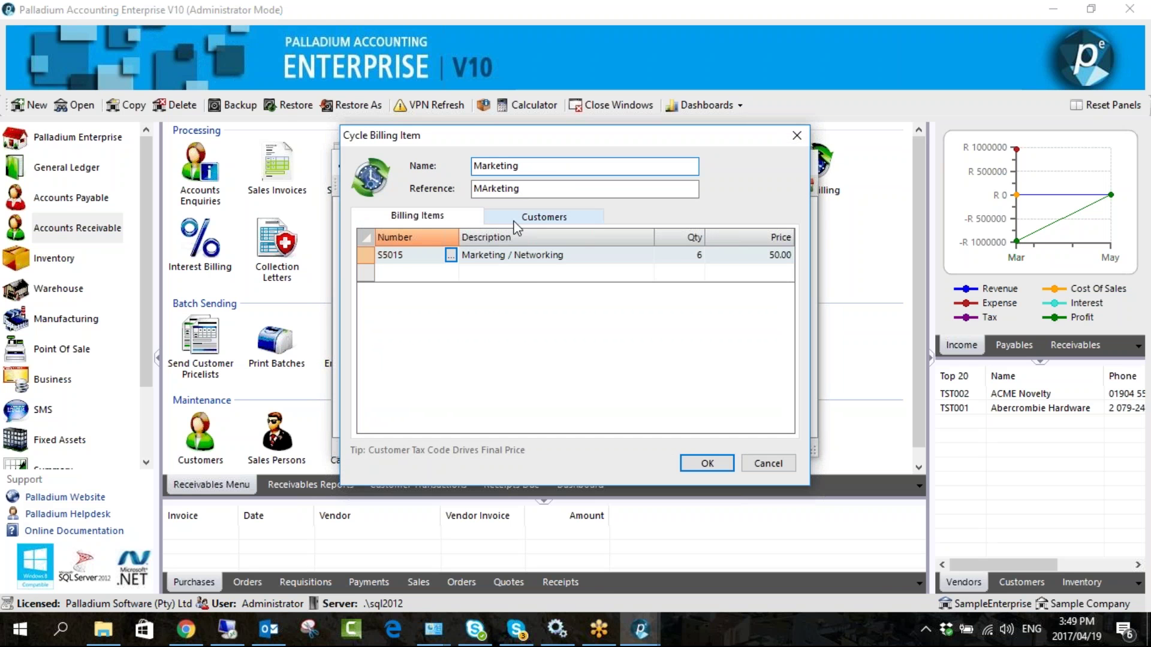
pyautogui.click(540, 217)
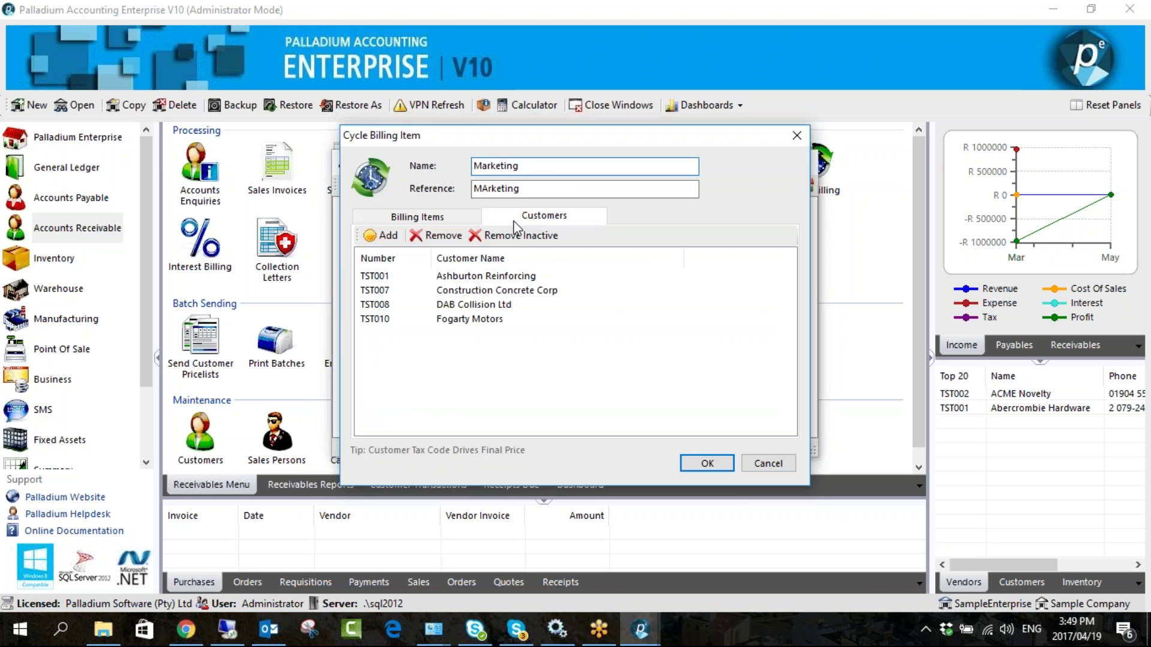
pyautogui.click(445, 215)
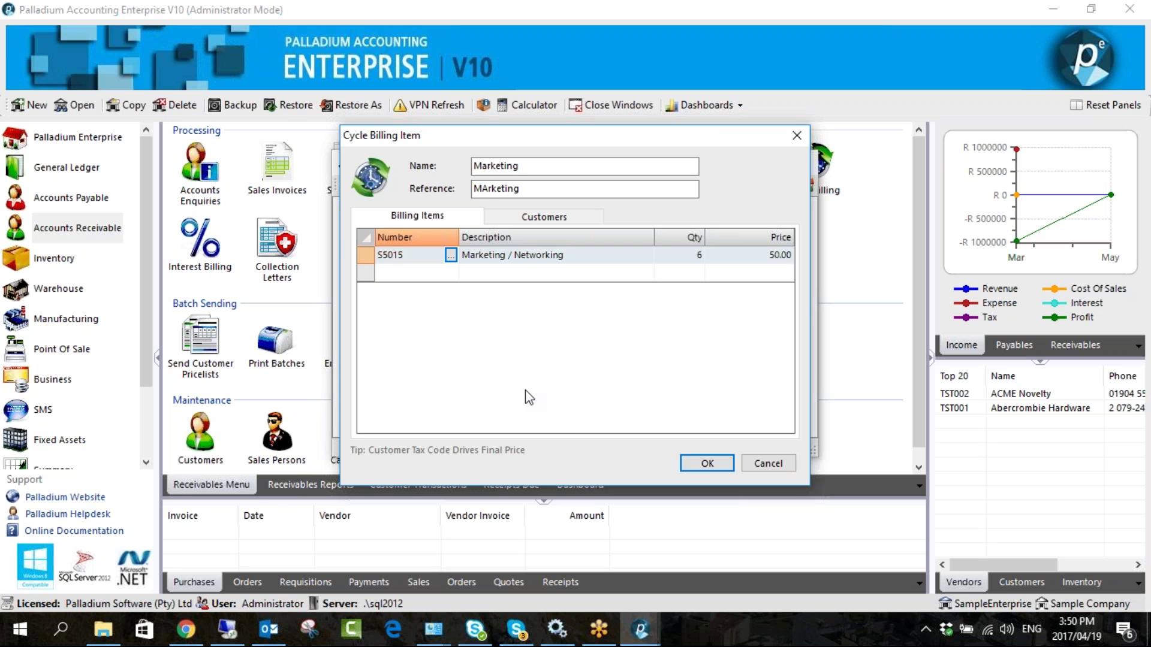
pyautogui.click(706, 464)
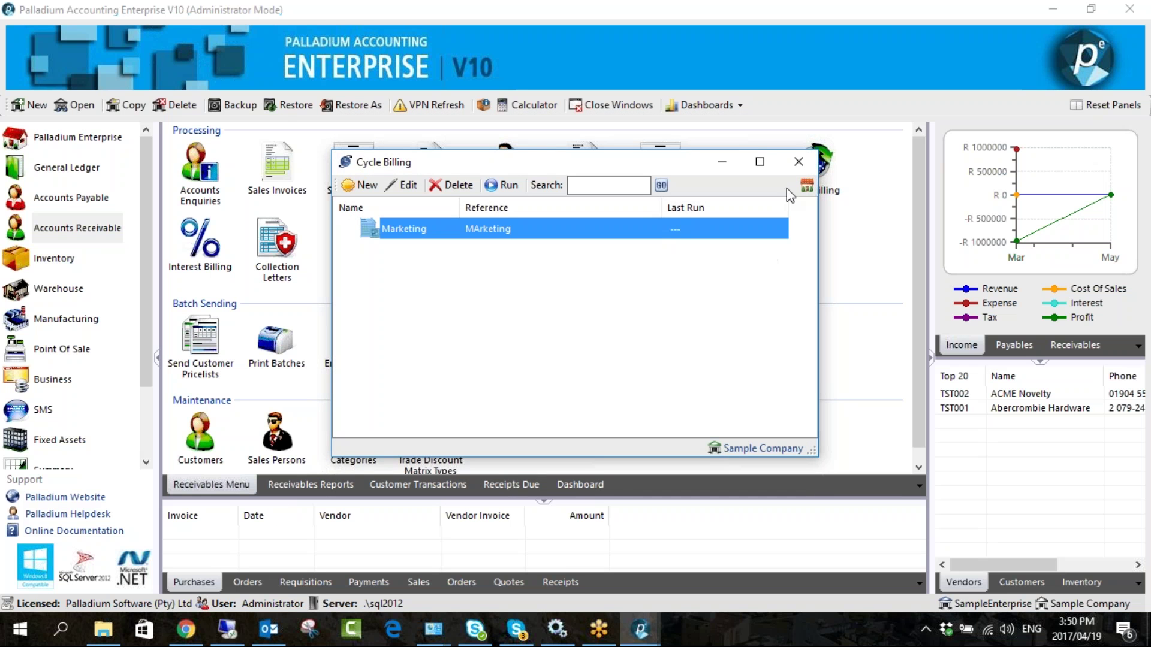
pyautogui.click(798, 161)
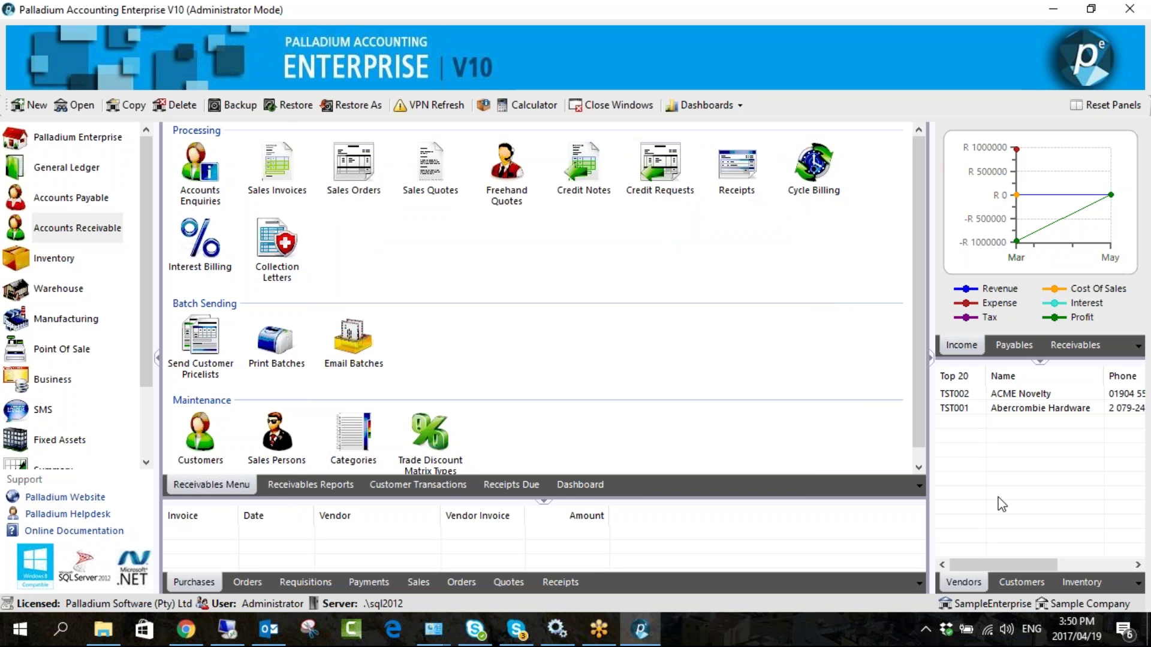